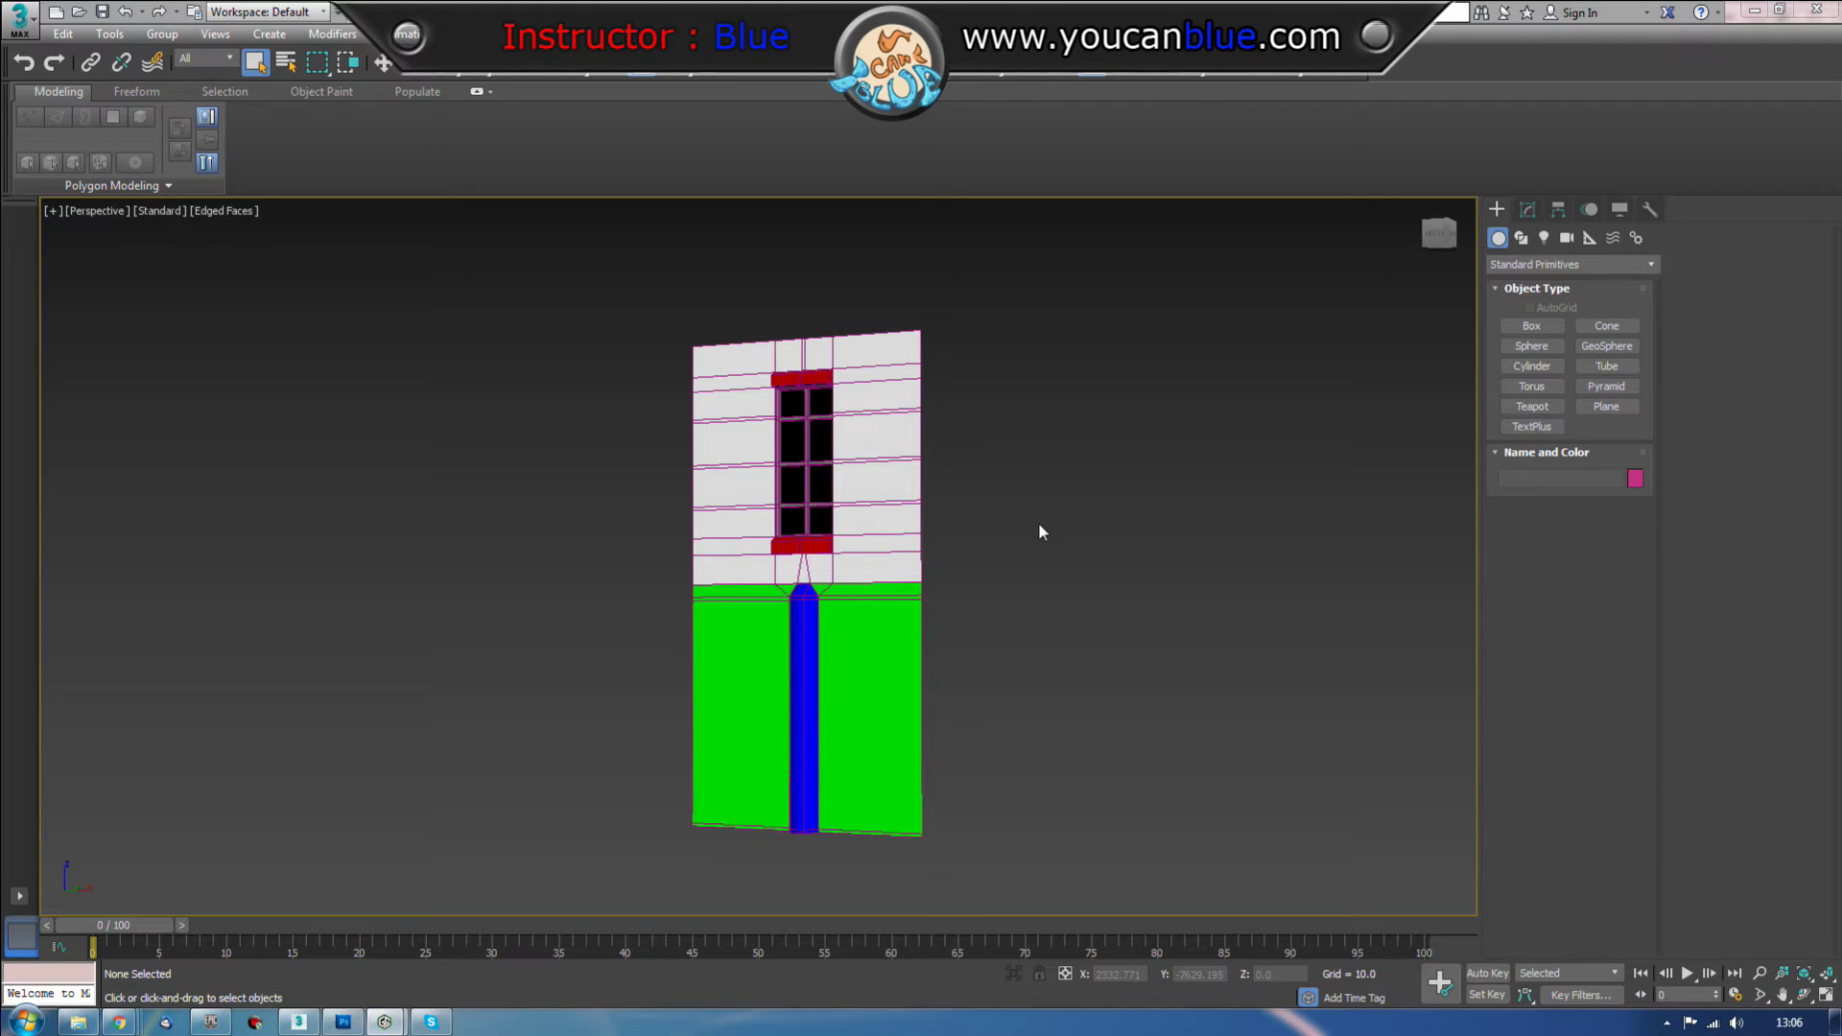
{"action": "left_click_drag", "start_coordinate": [990, 285], "coordinate": [486, 876]}
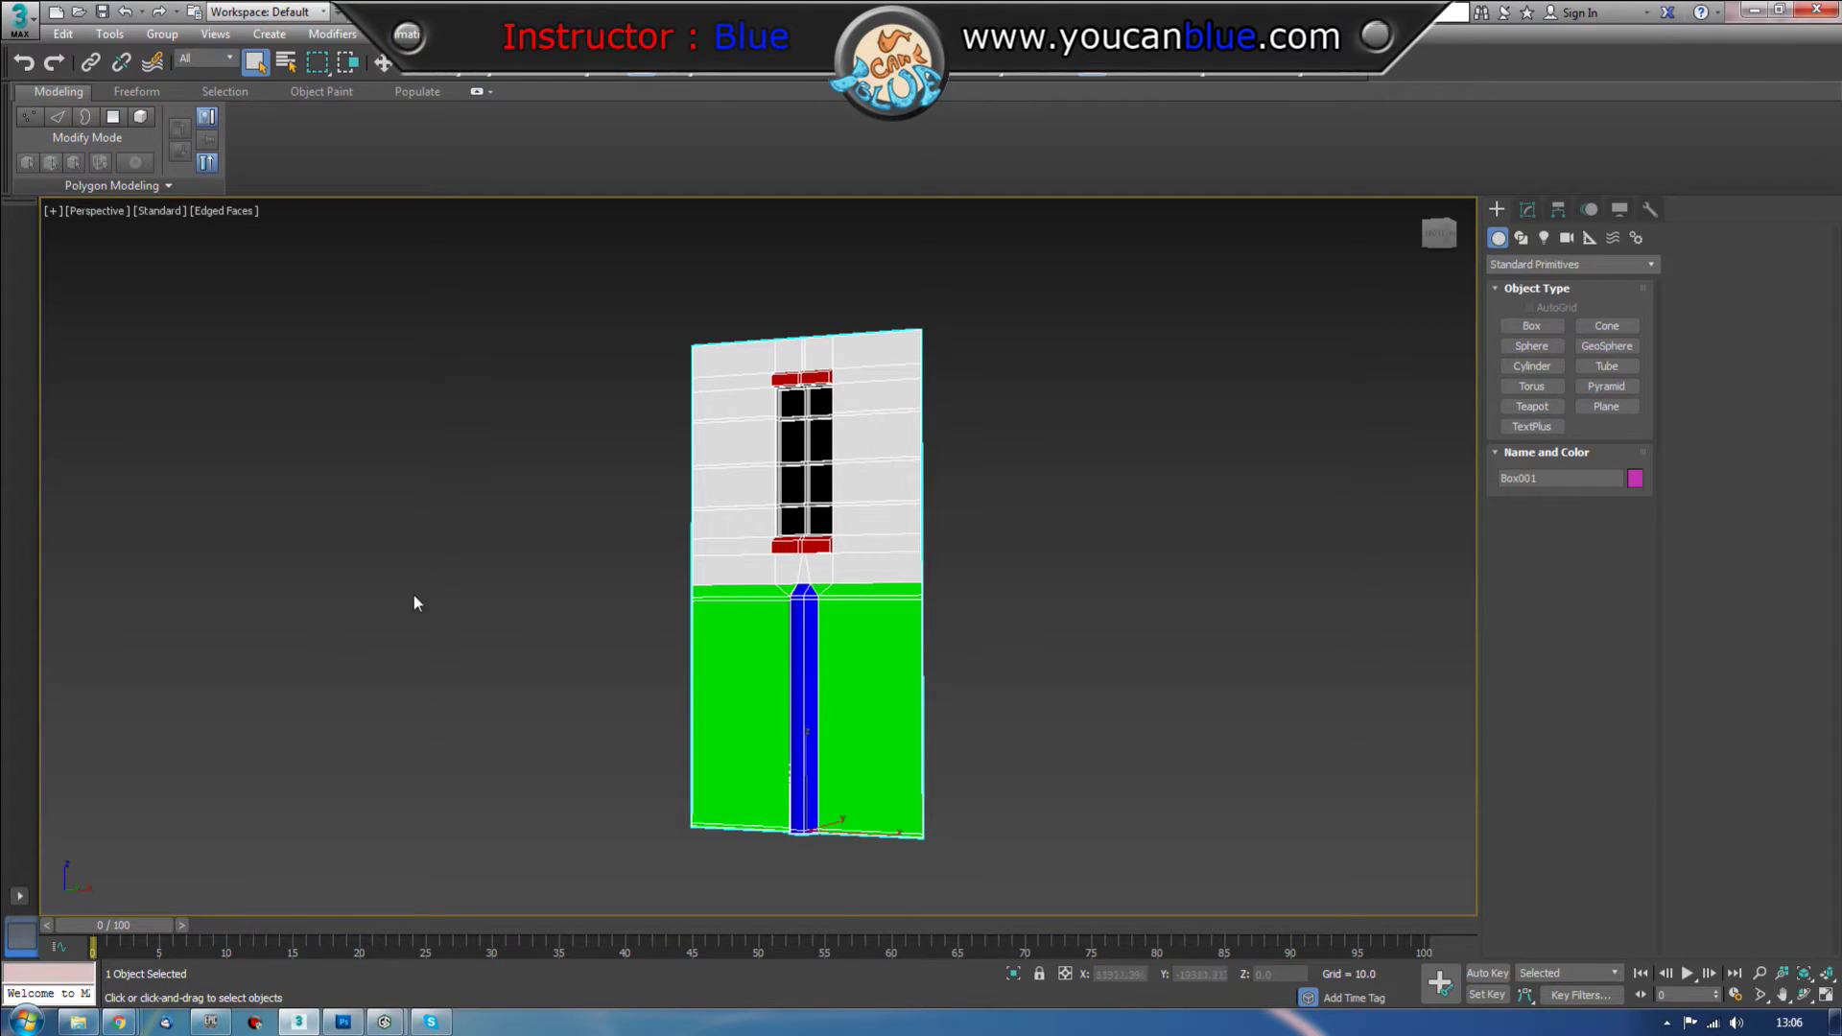
{"action": "left_click_drag", "start_coordinate": [576, 617], "coordinate": [623, 629]}
{"action": "left_click", "coordinate": [584, 643]}
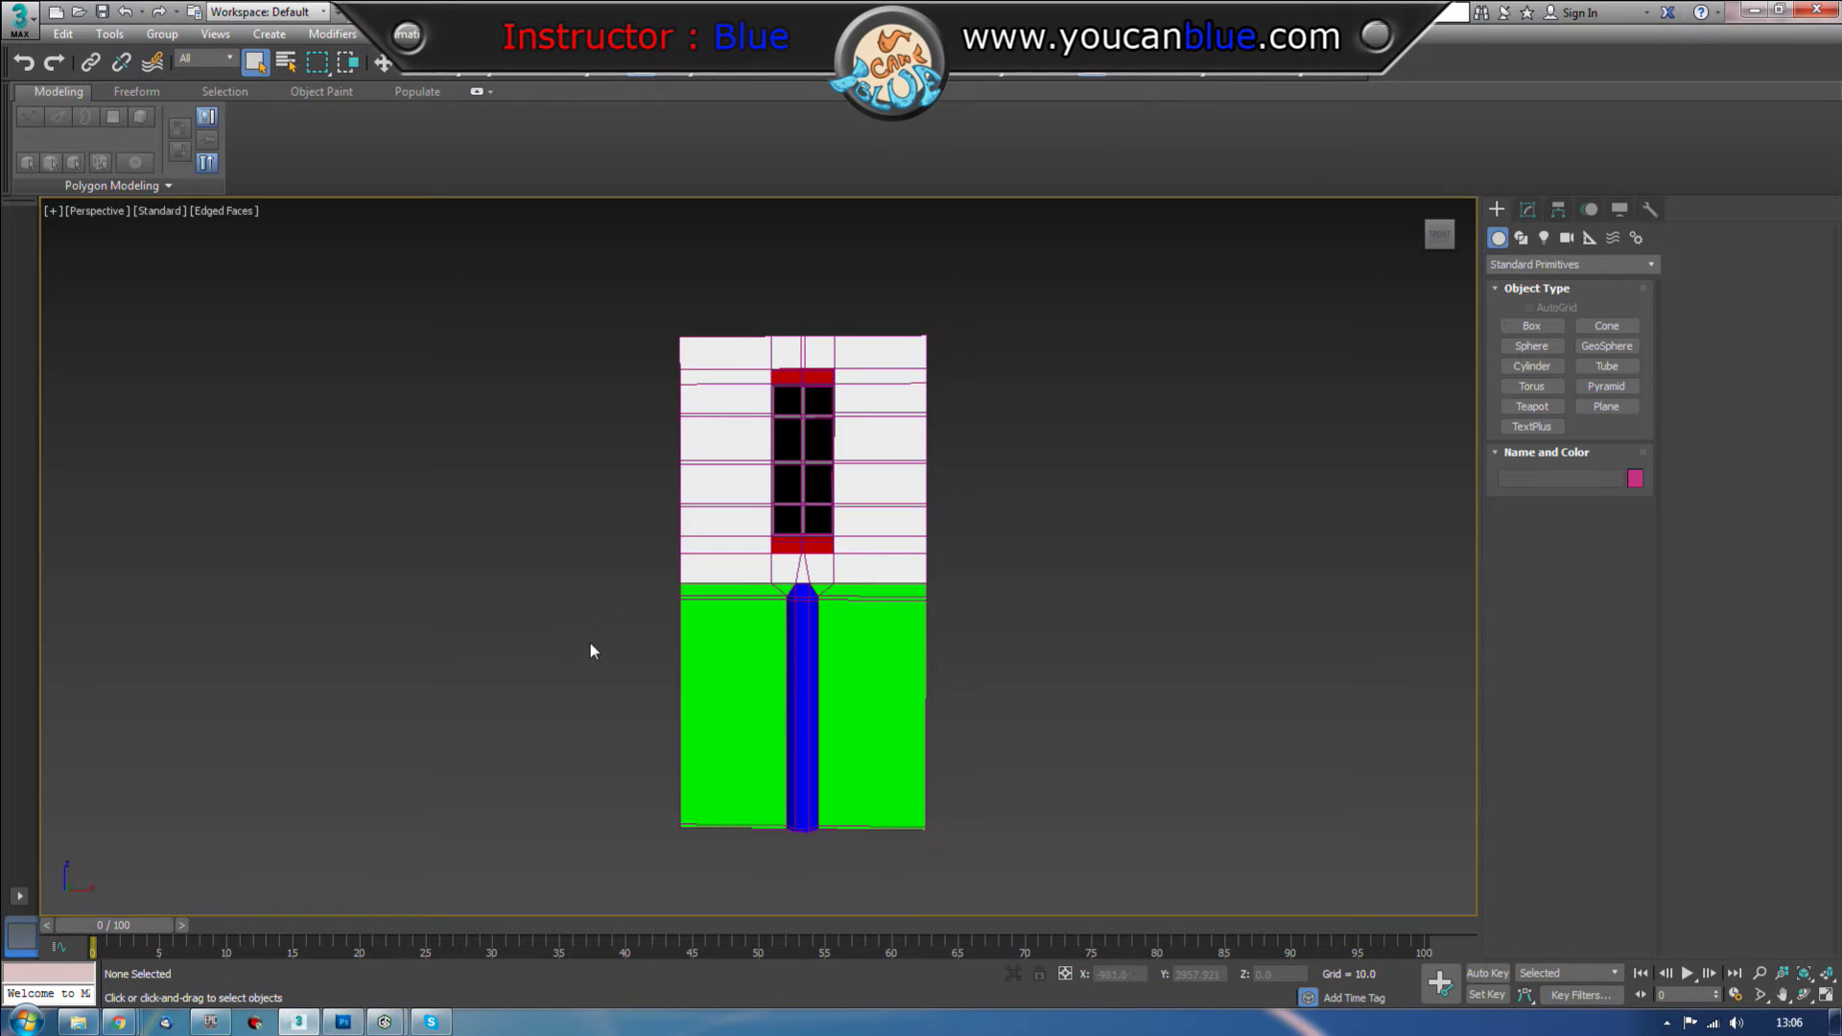
{"action": "key", "text": "F3"}
{"action": "mouse_move", "coordinate": [553, 689]}
{"action": "left_mouse_down"}
{"action": "mouse_move", "coordinate": [818, 690]}
{"action": "mouse_move", "coordinate": [600, 703]}
{"action": "mouse_move", "coordinate": [608, 662]}
{"action": "left_mouse_up"}
{"action": "key", "text": "F3"}
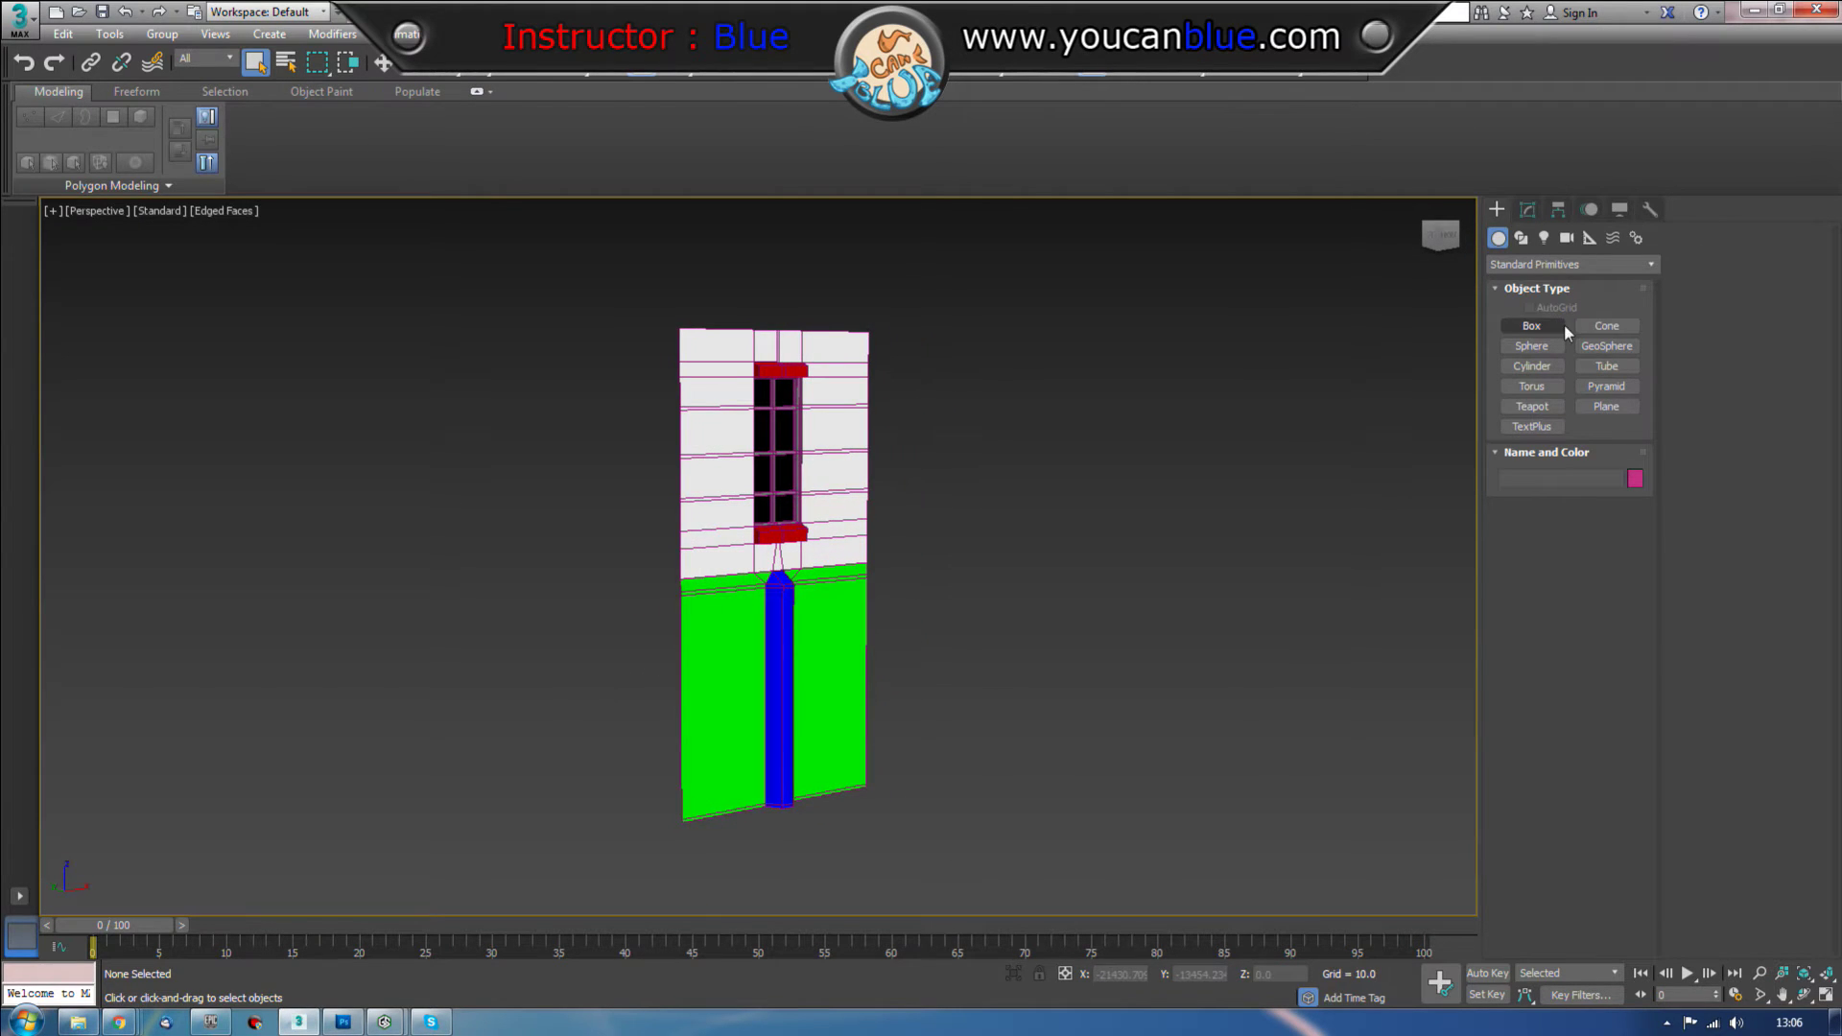
Step: Draw a box beside the wall, about 354 long, 755 wide and 319 high
{"action": "left_click", "coordinate": [1531, 325]}
{"action": "left_click_drag", "start_coordinate": [1220, 728], "coordinate": [1113, 820]}
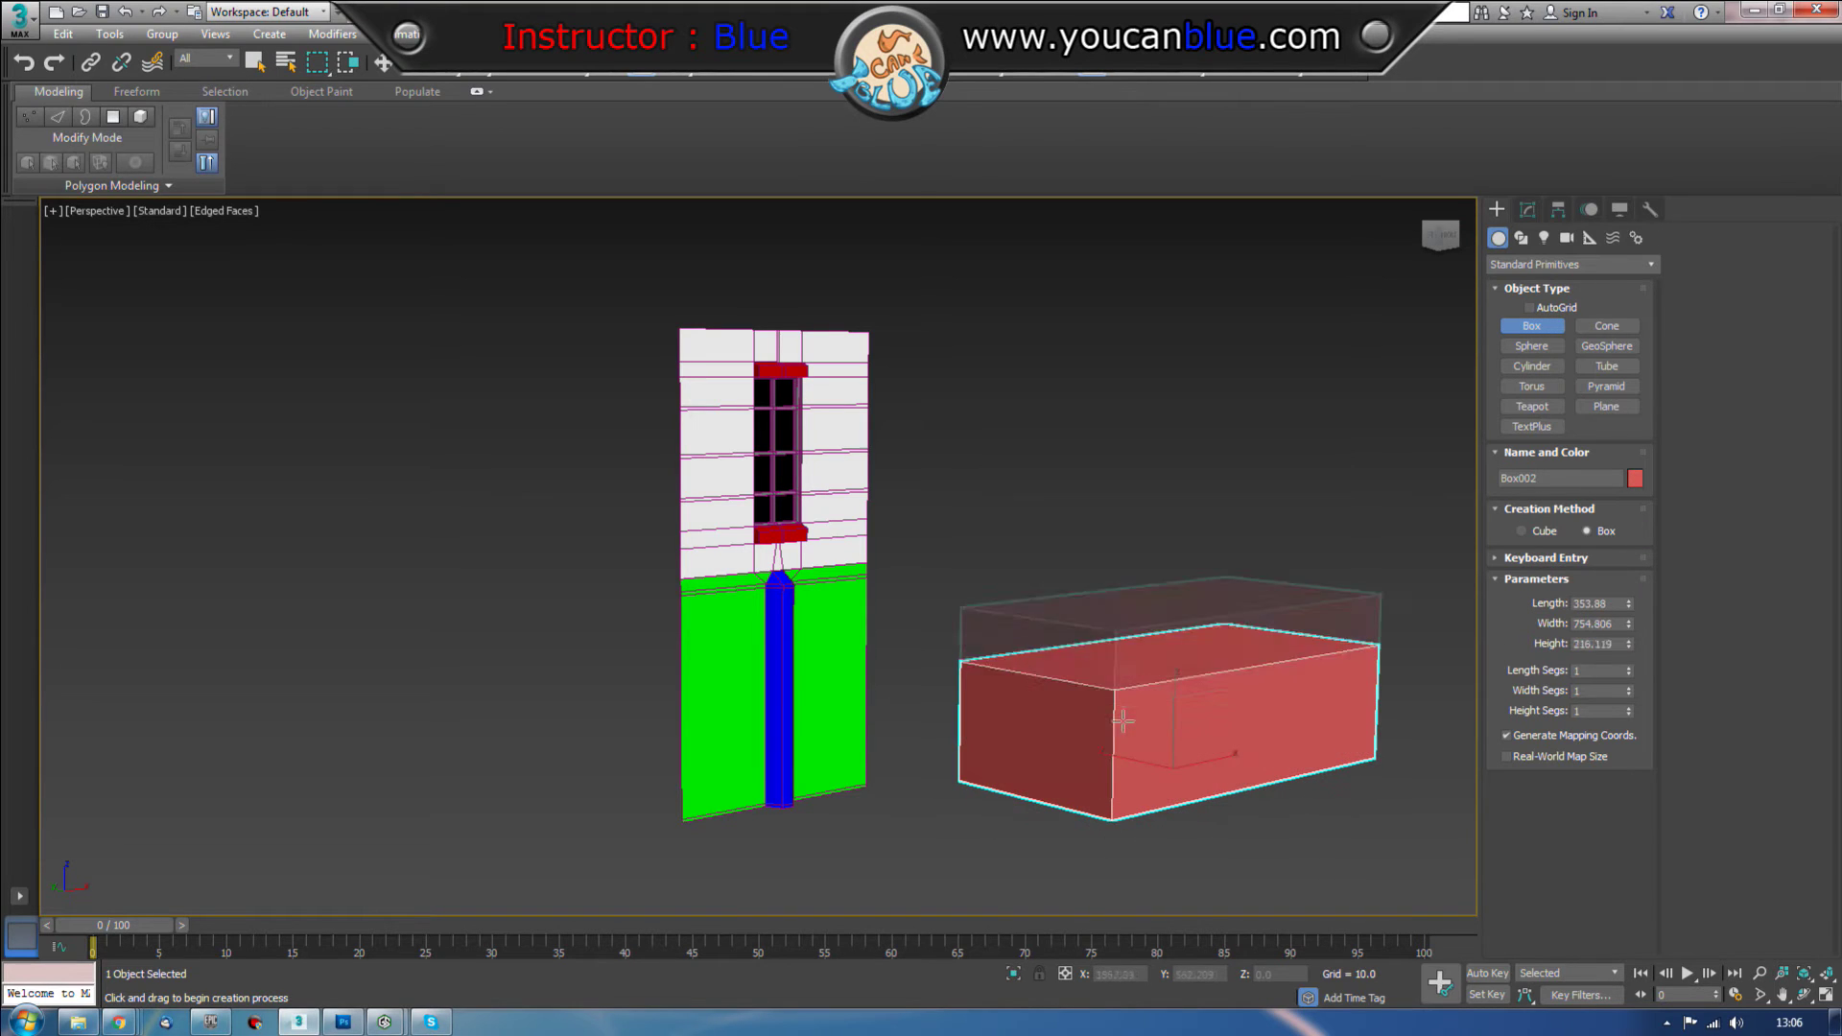
{"action": "left_click", "coordinate": [1127, 666]}
Step: Set the new box's length to 20, width to 400 and height to 800, and finish box creation
{"action": "double_click", "coordinate": [1600, 603]}
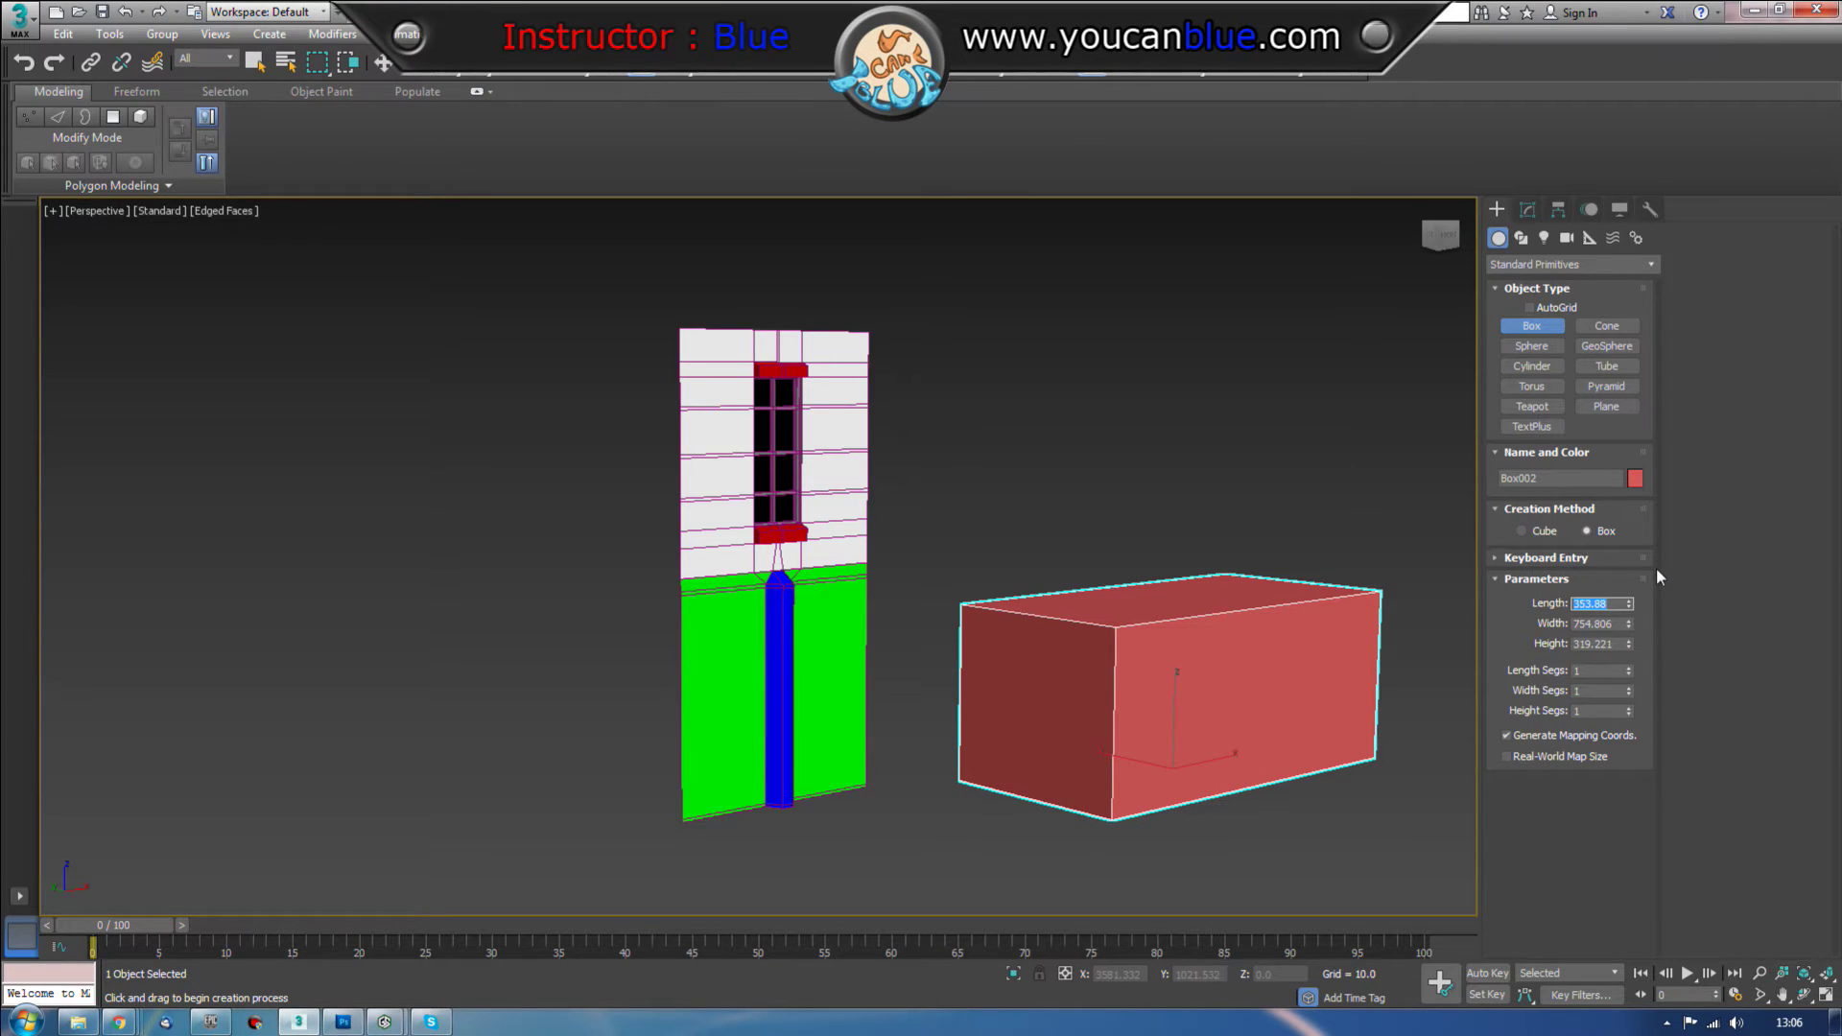
{"action": "type", "text": "400"}
{"action": "key", "text": "Tab"}
{"action": "double_click", "coordinate": [1600, 603]}
{"action": "type", "text": "20"}
{"action": "key", "text": "Tab"}
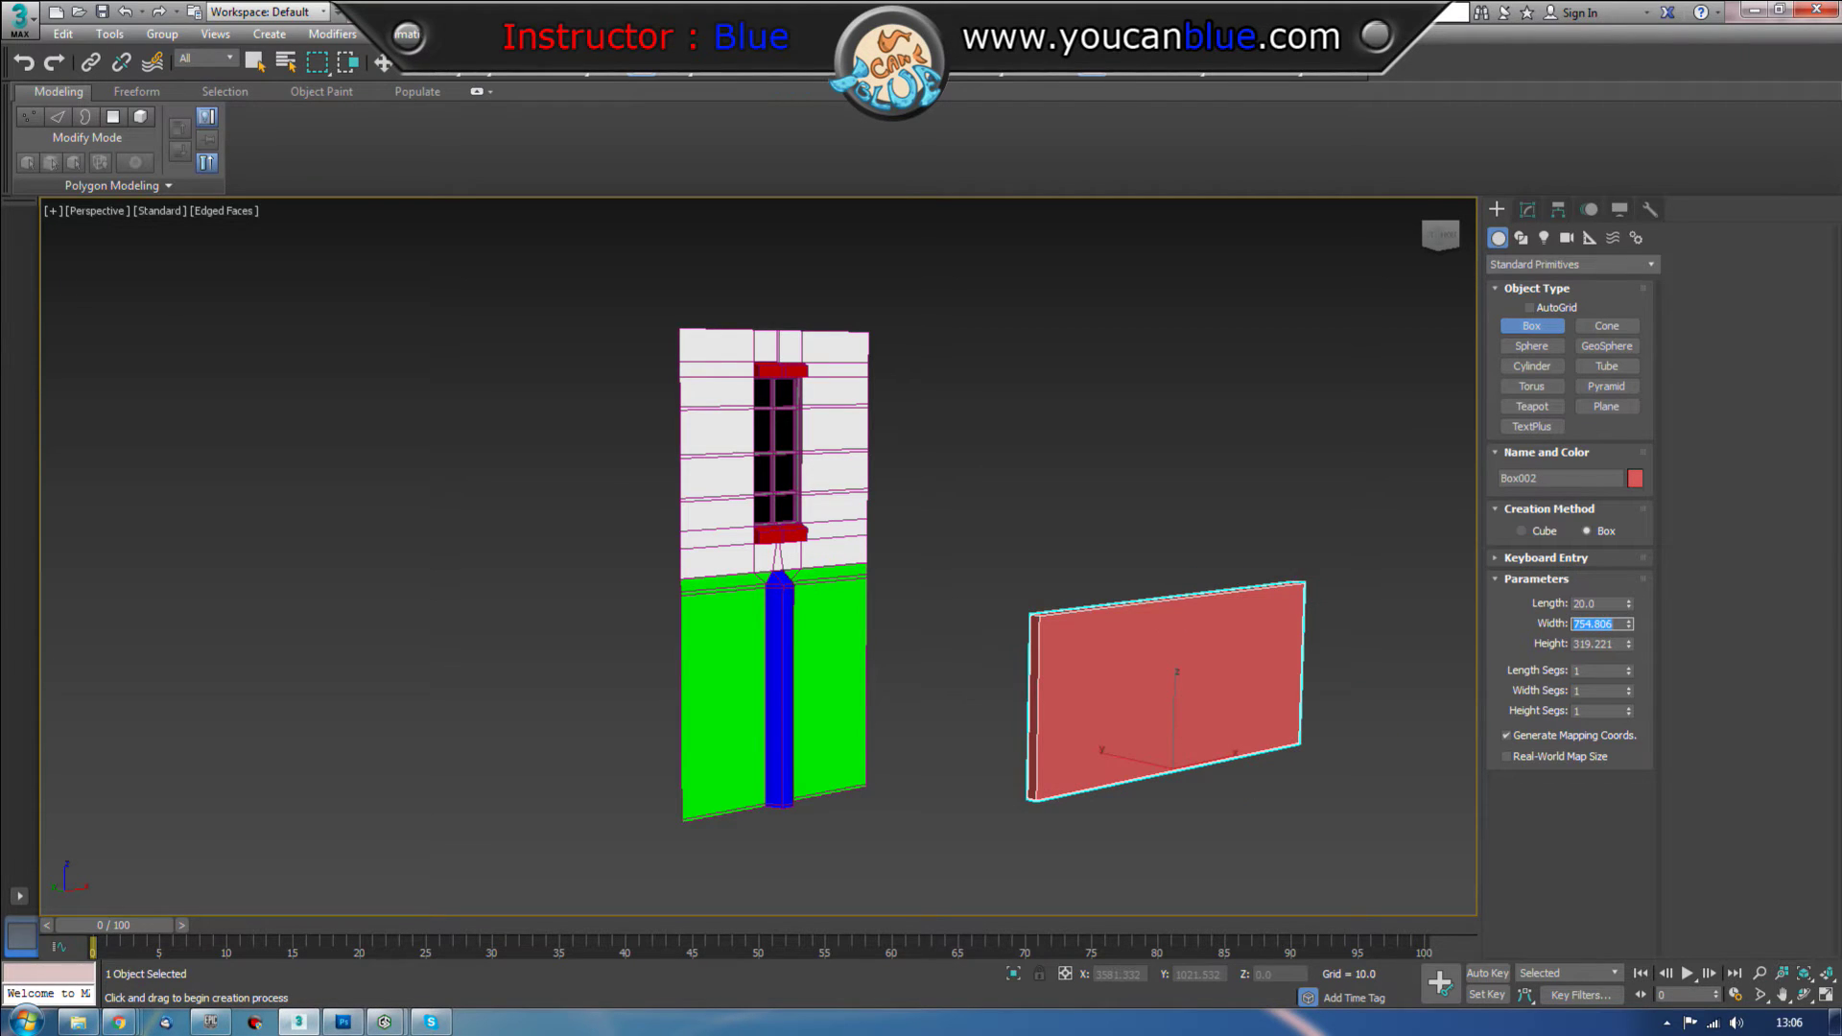
{"action": "type", "text": "400"}
{"action": "key", "text": "Tab"}
{"action": "type", "text": "800"}
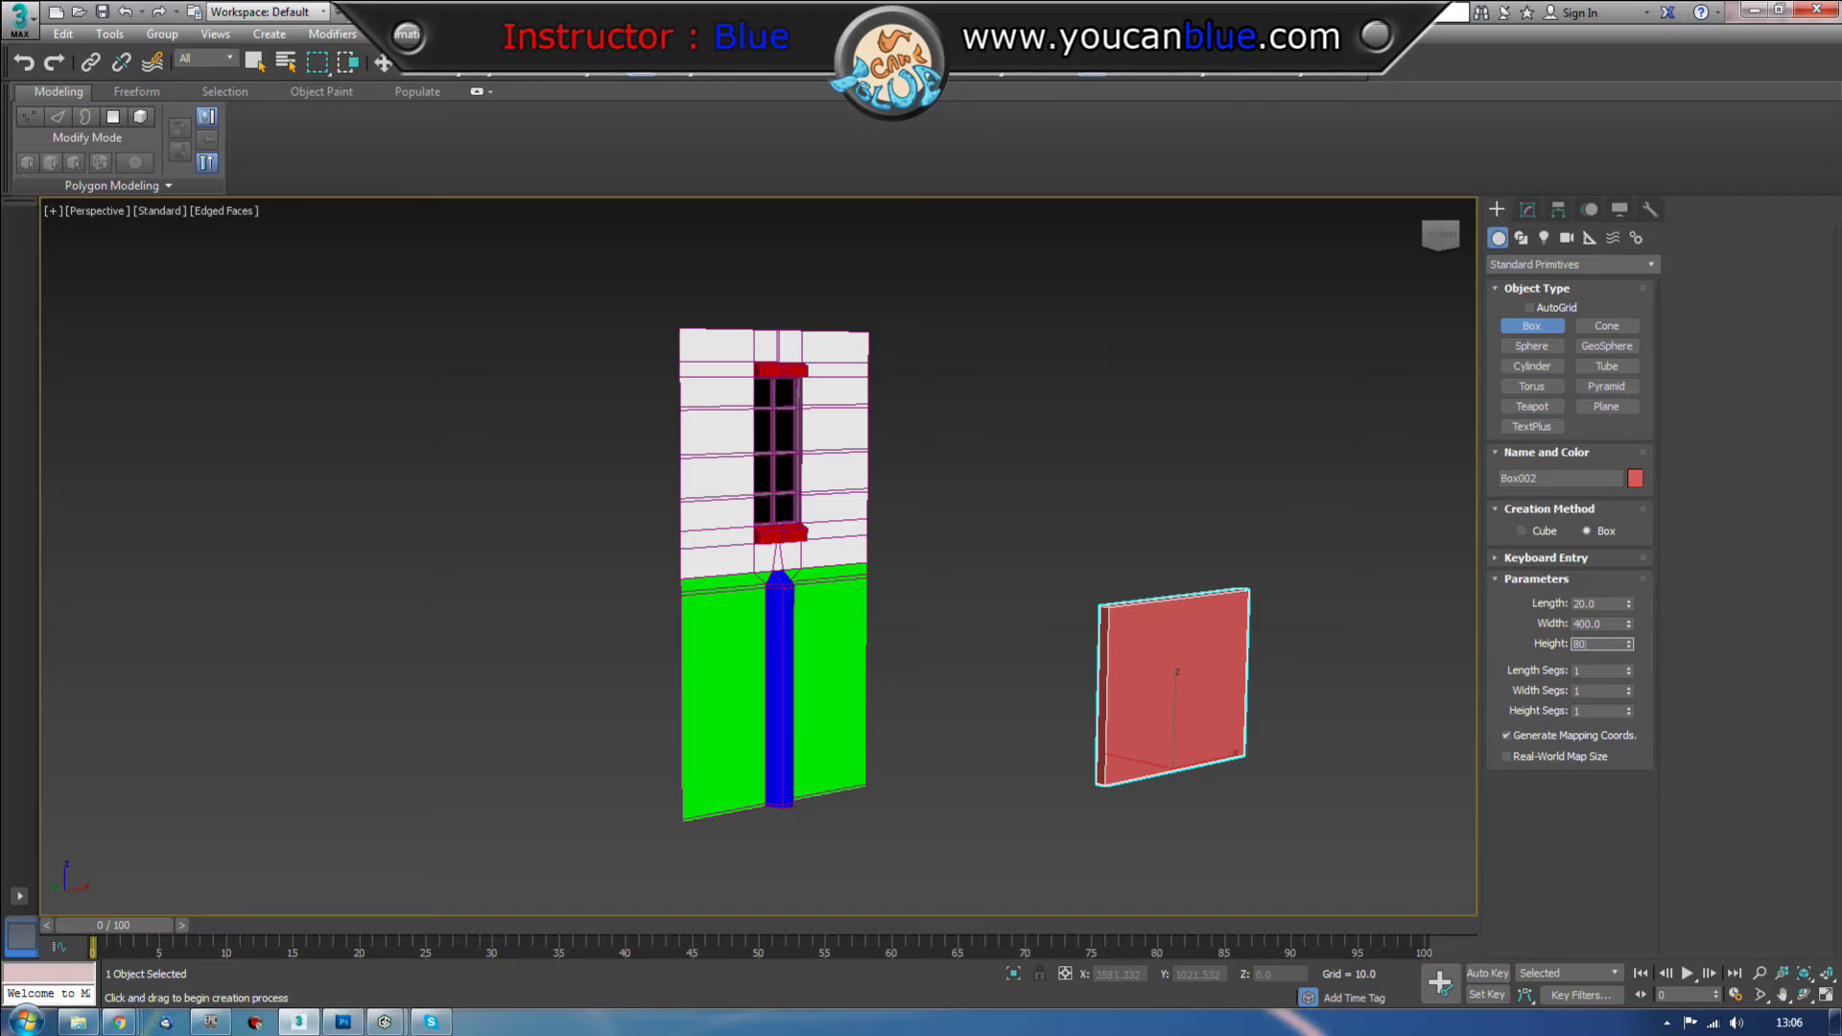
{"action": "key", "text": "Tab"}
{"action": "right_click", "coordinate": [1102, 646]}
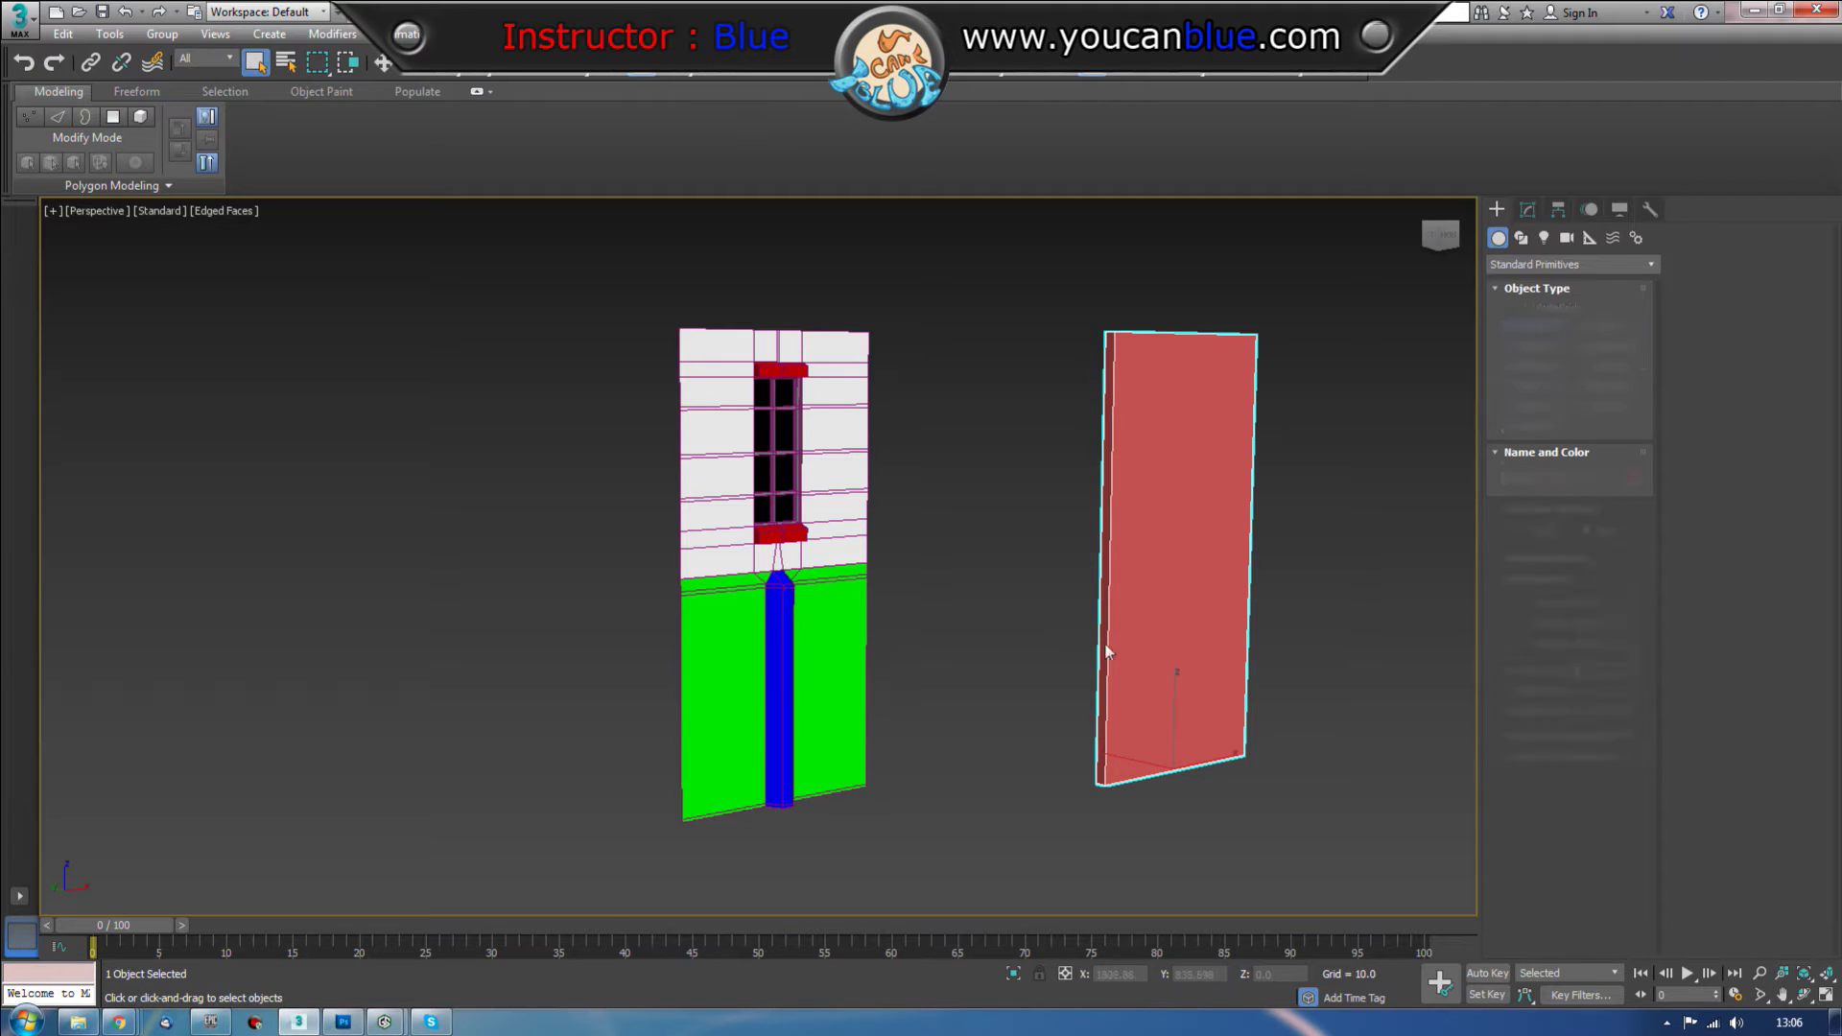
Step: Convert the tall red box to an Editable Poly
{"action": "right_click", "coordinate": [1168, 669]}
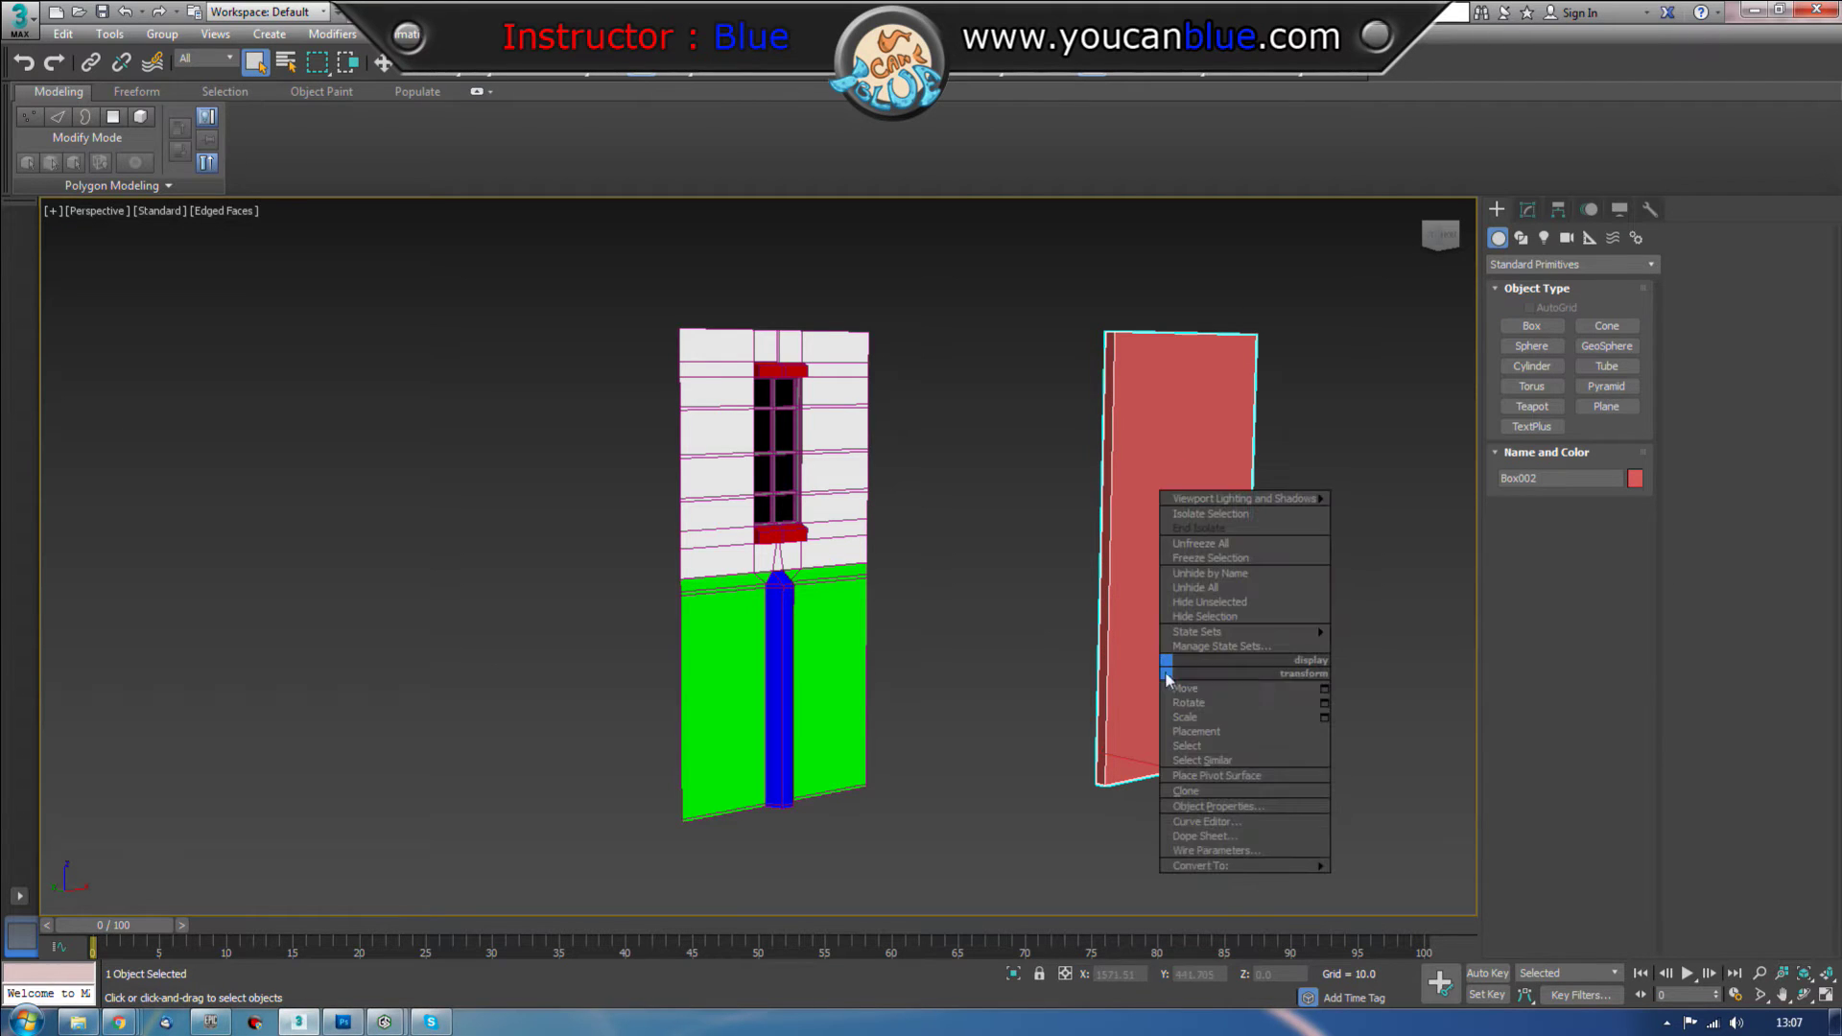
{"action": "mouse_move", "coordinate": [1246, 865]}
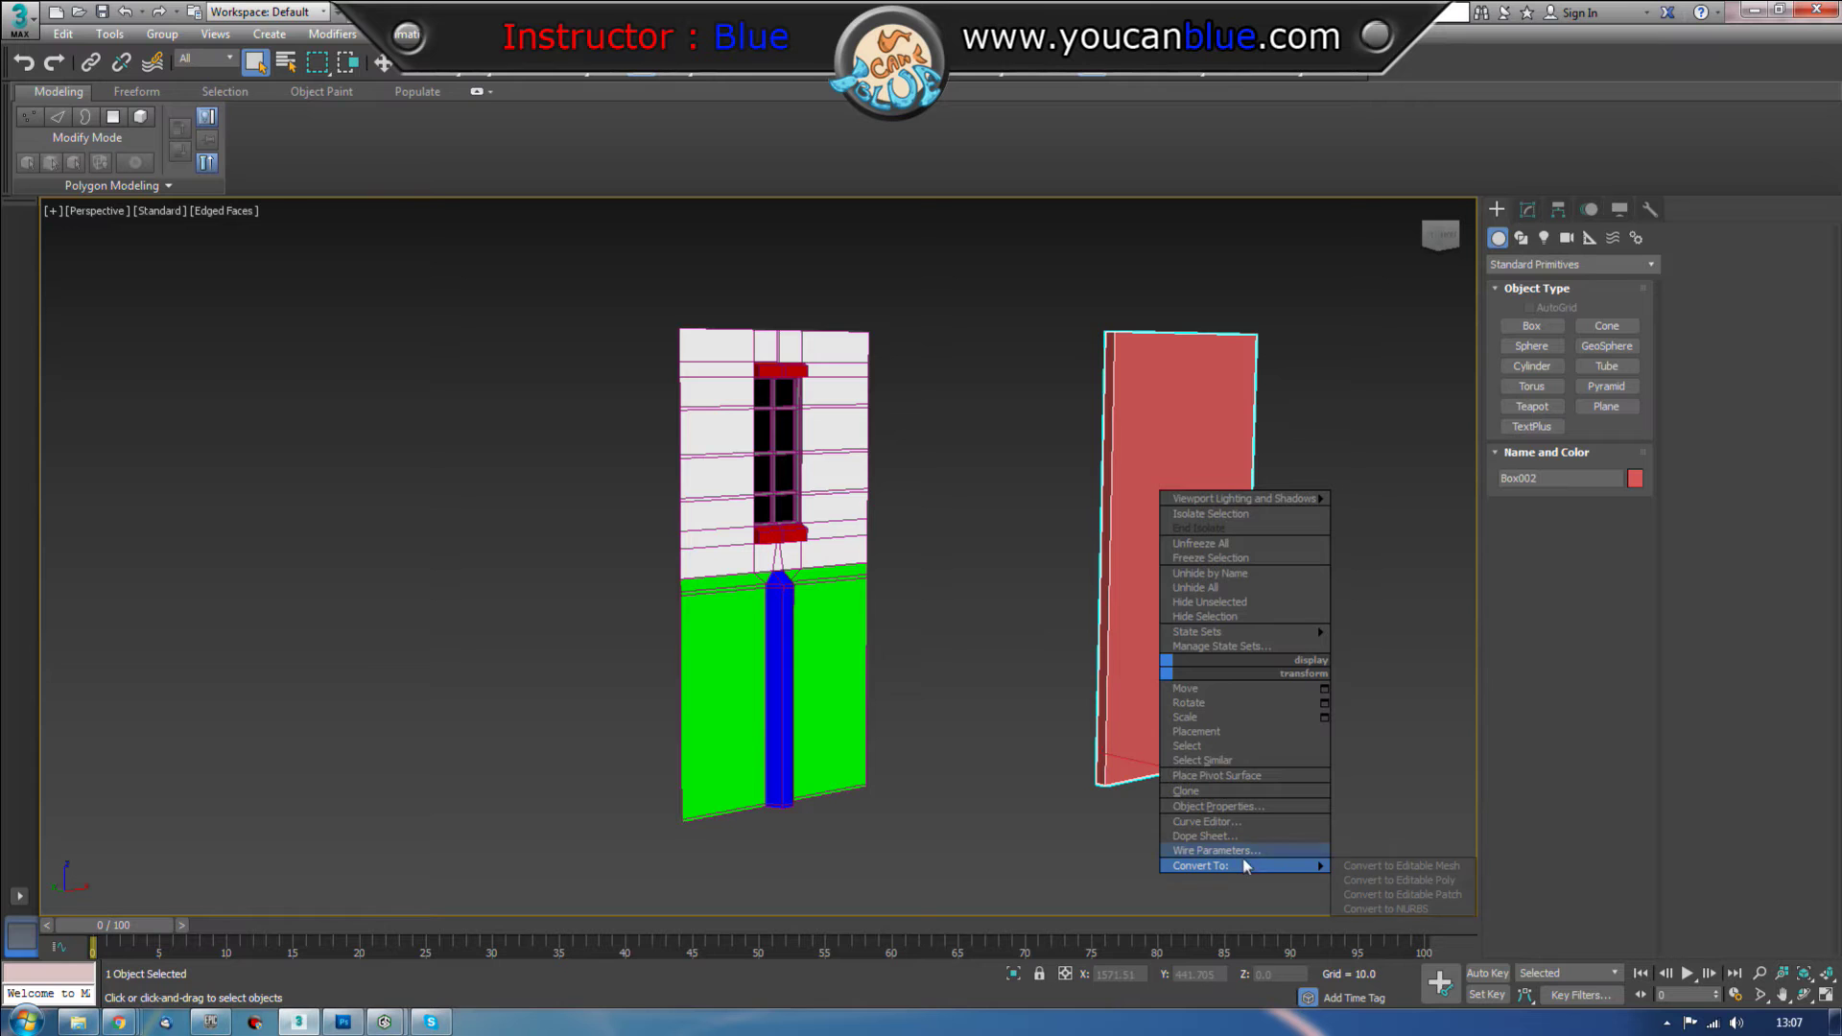
{"action": "left_click", "coordinate": [1403, 879]}
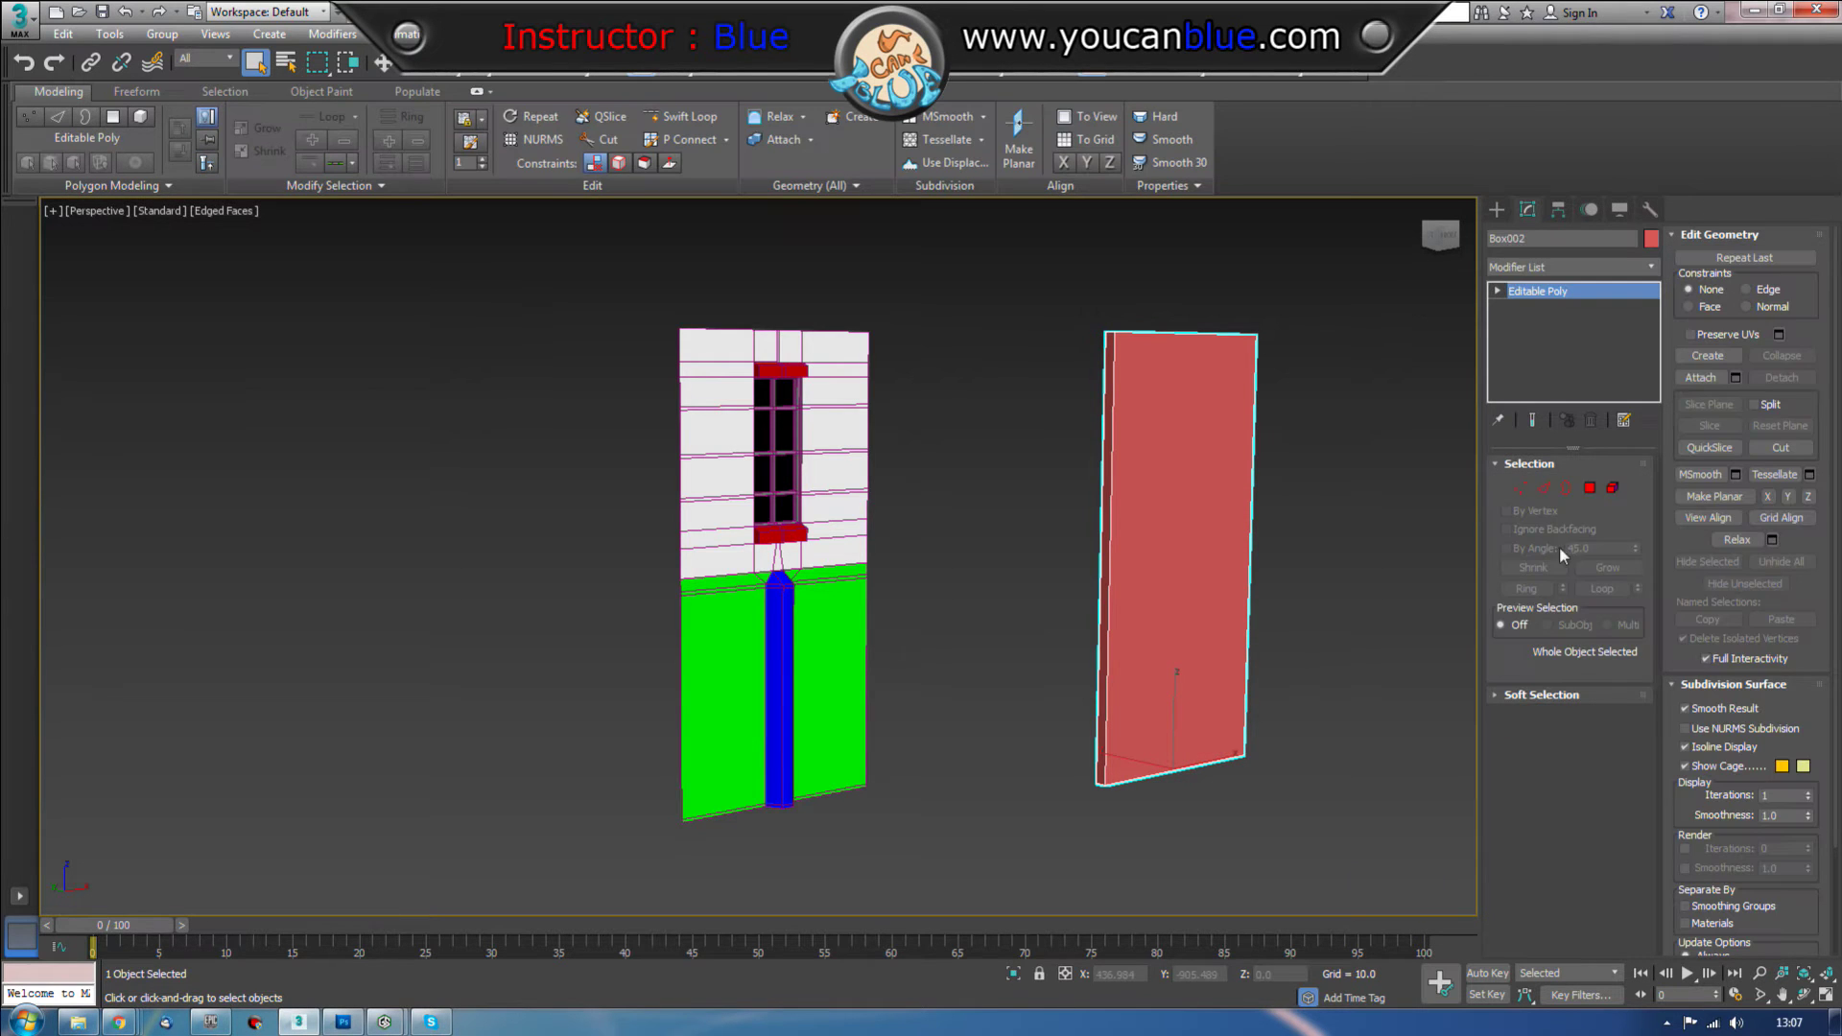
Step: Delete all of the red box's polygons except the large front face and leave polygon editing
{"action": "left_click", "coordinate": [1589, 489]}
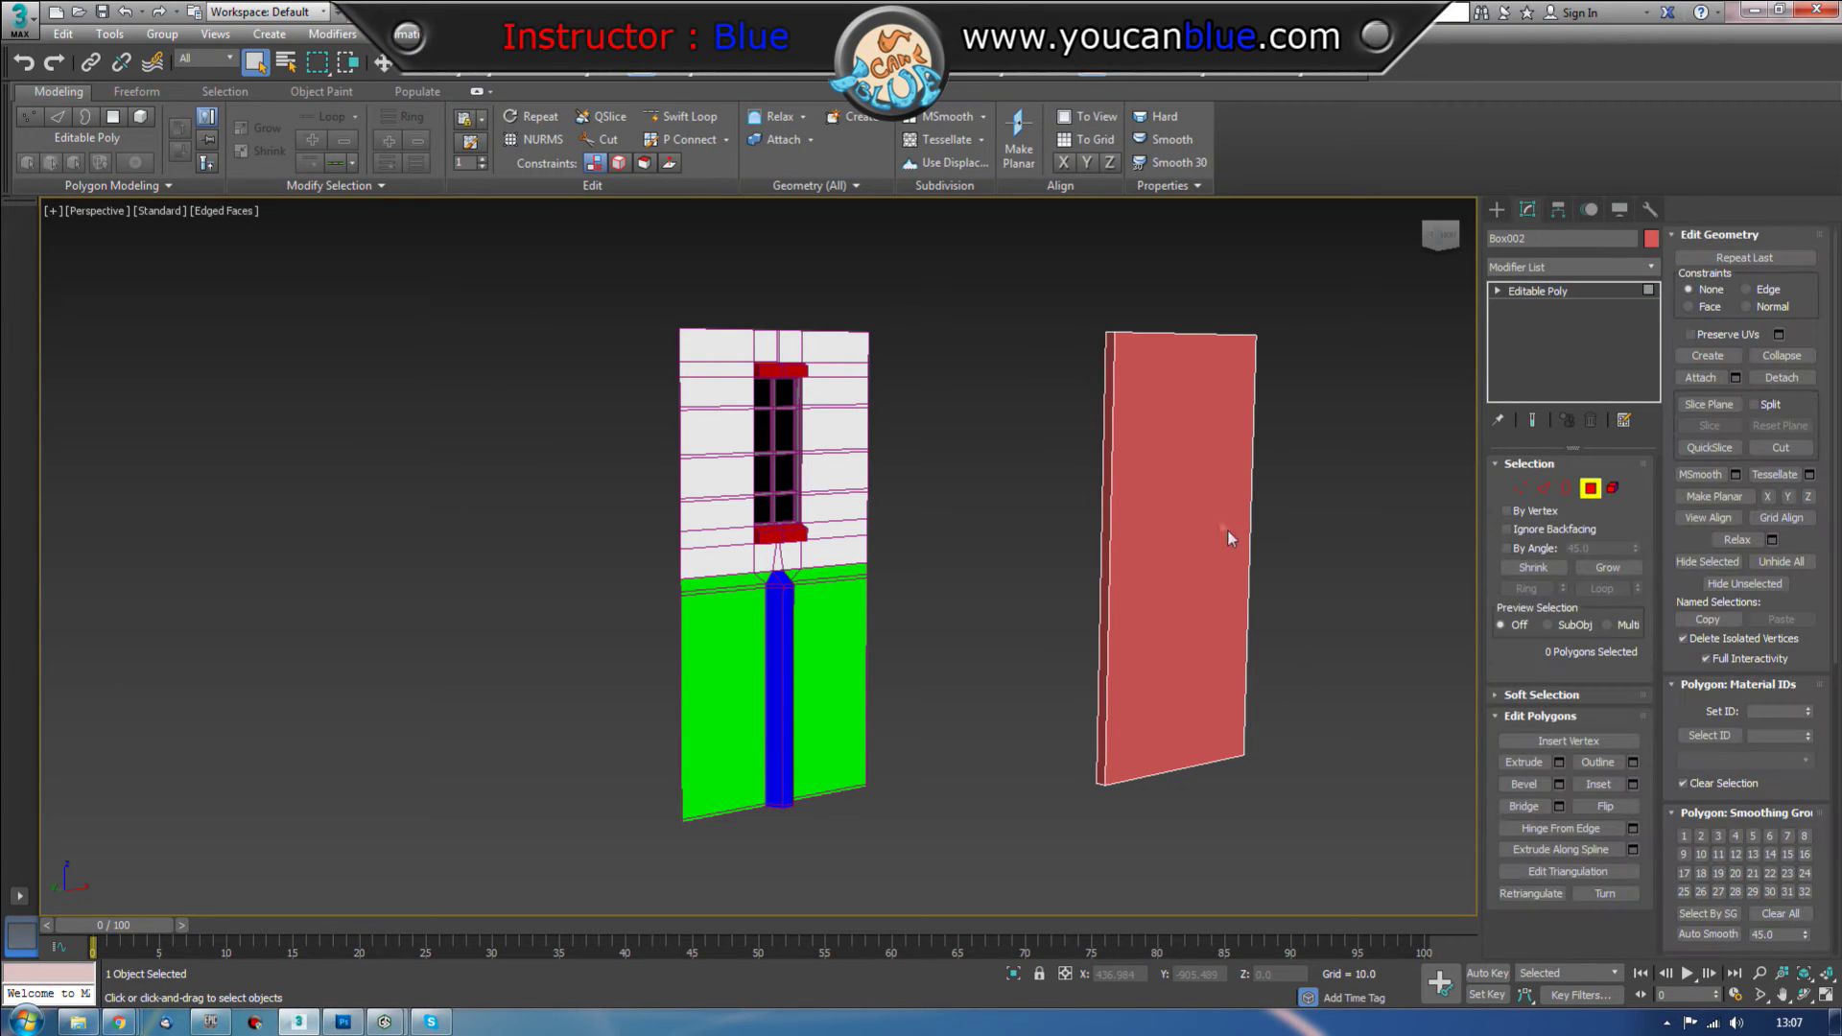
{"action": "left_click", "coordinate": [1245, 594]}
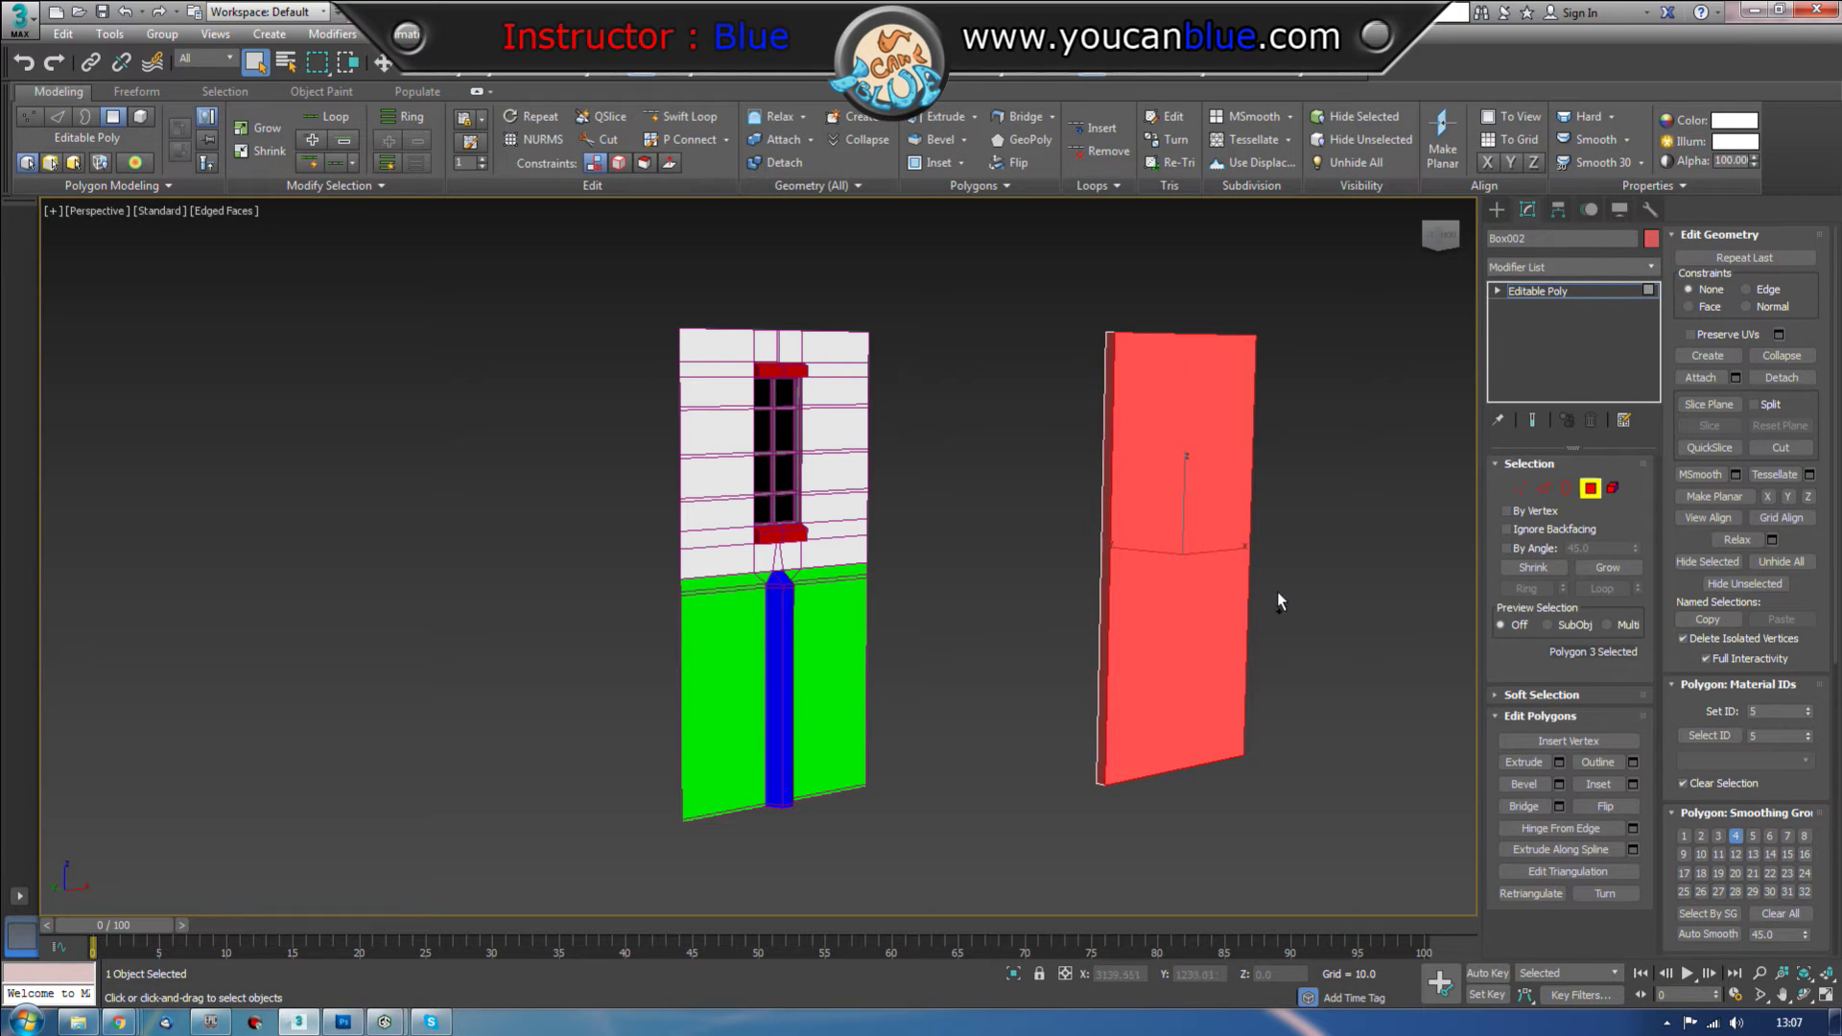
{"action": "left_click", "coordinate": [1276, 591]}
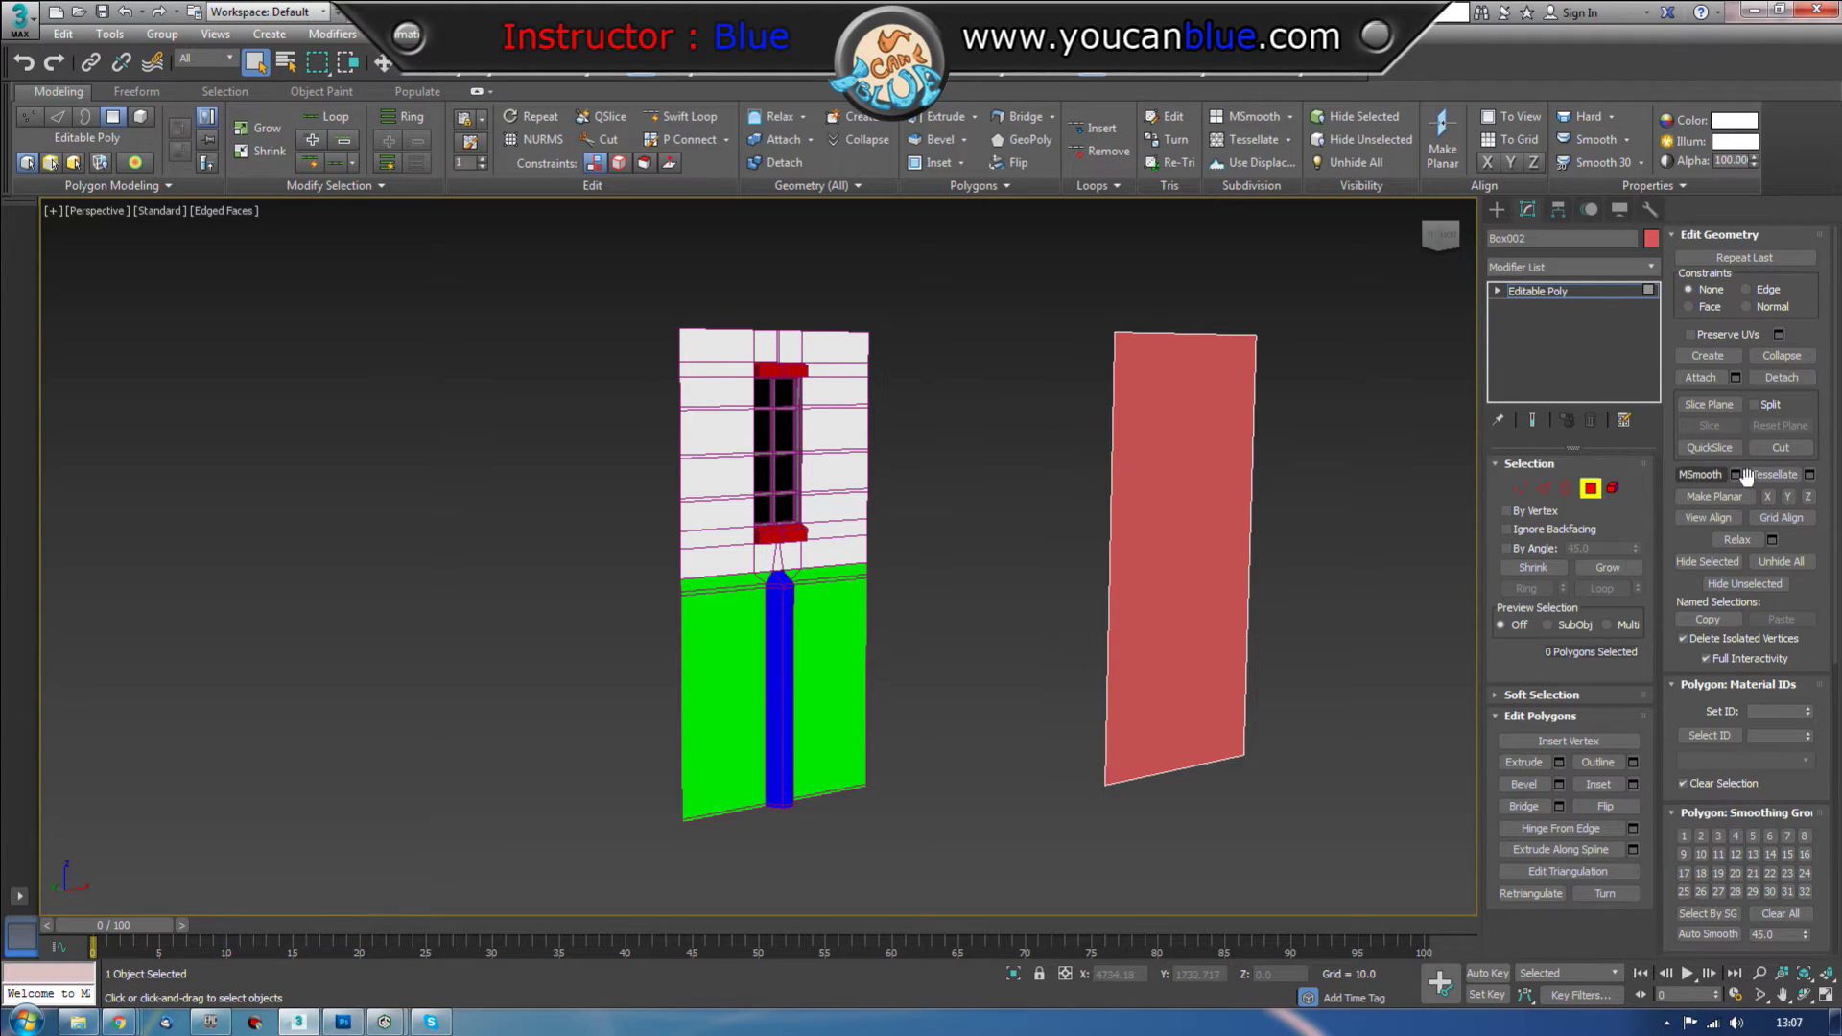
{"action": "left_click", "coordinate": [1589, 489]}
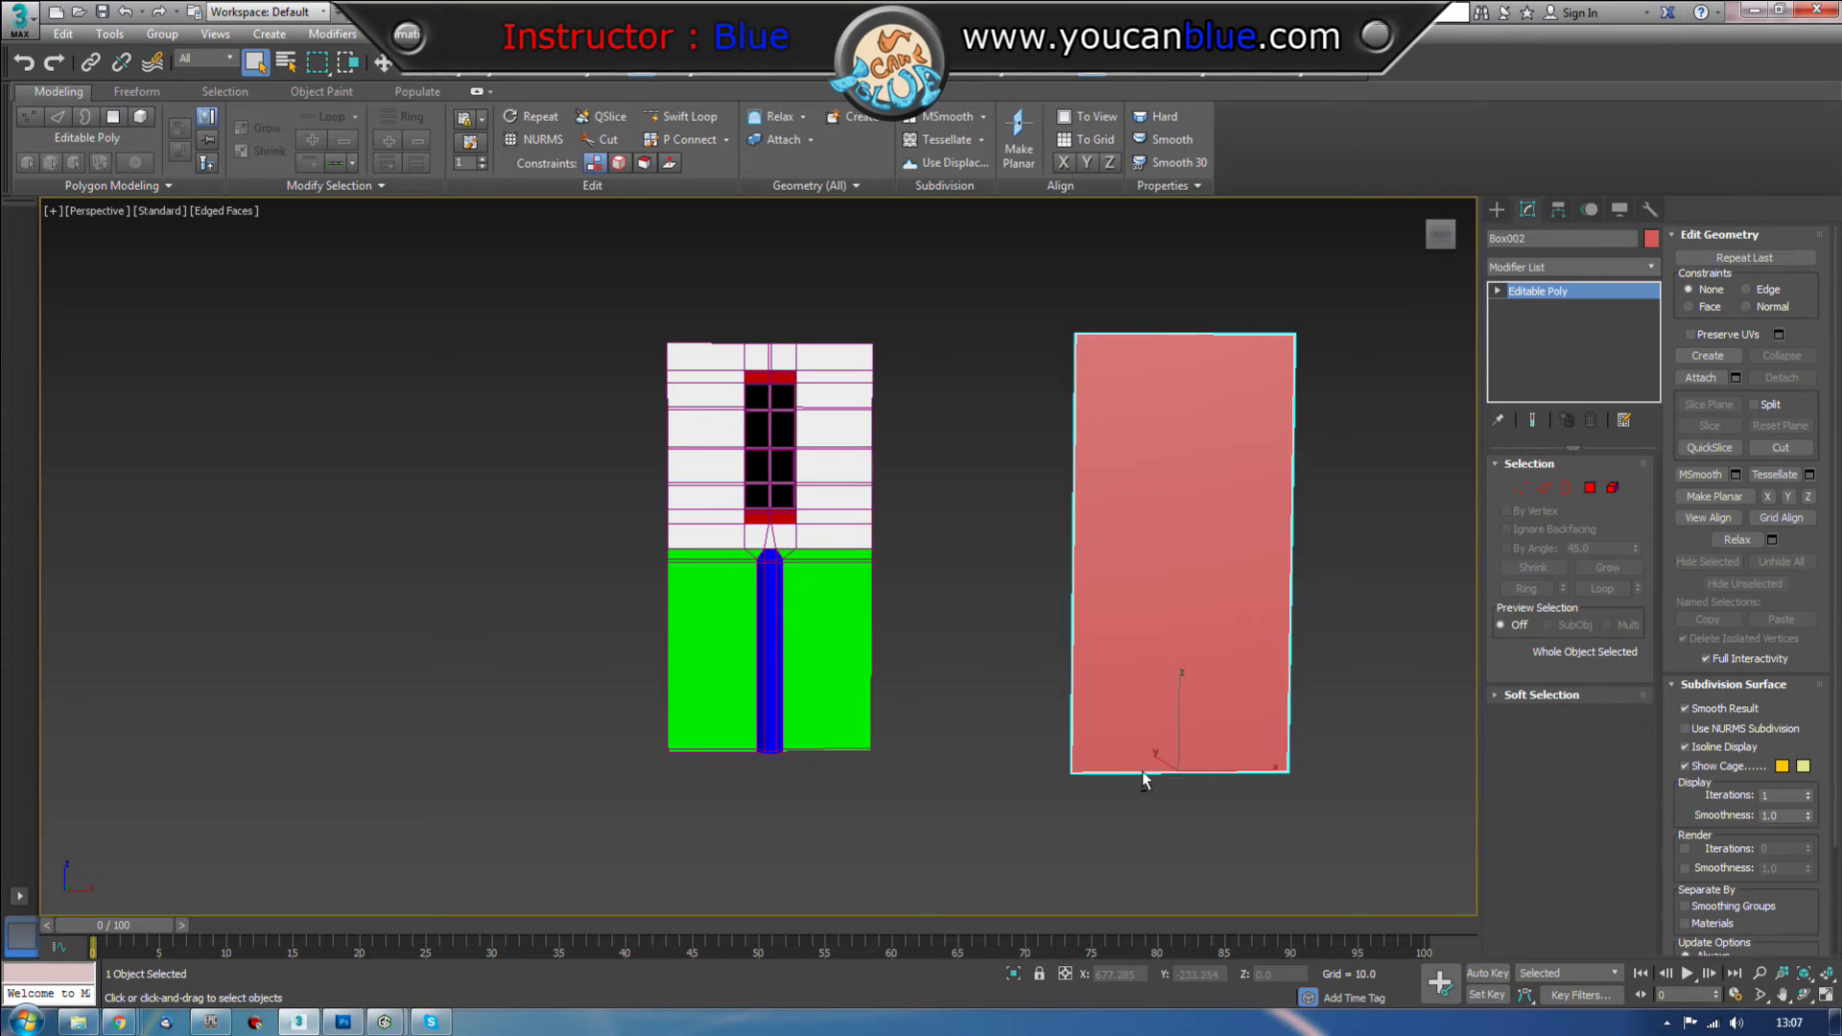
Step: Add three horizontal and two vertical edge loops to the red panel with Swift Loop to outline a window opening
{"action": "left_click", "coordinate": [658, 118]}
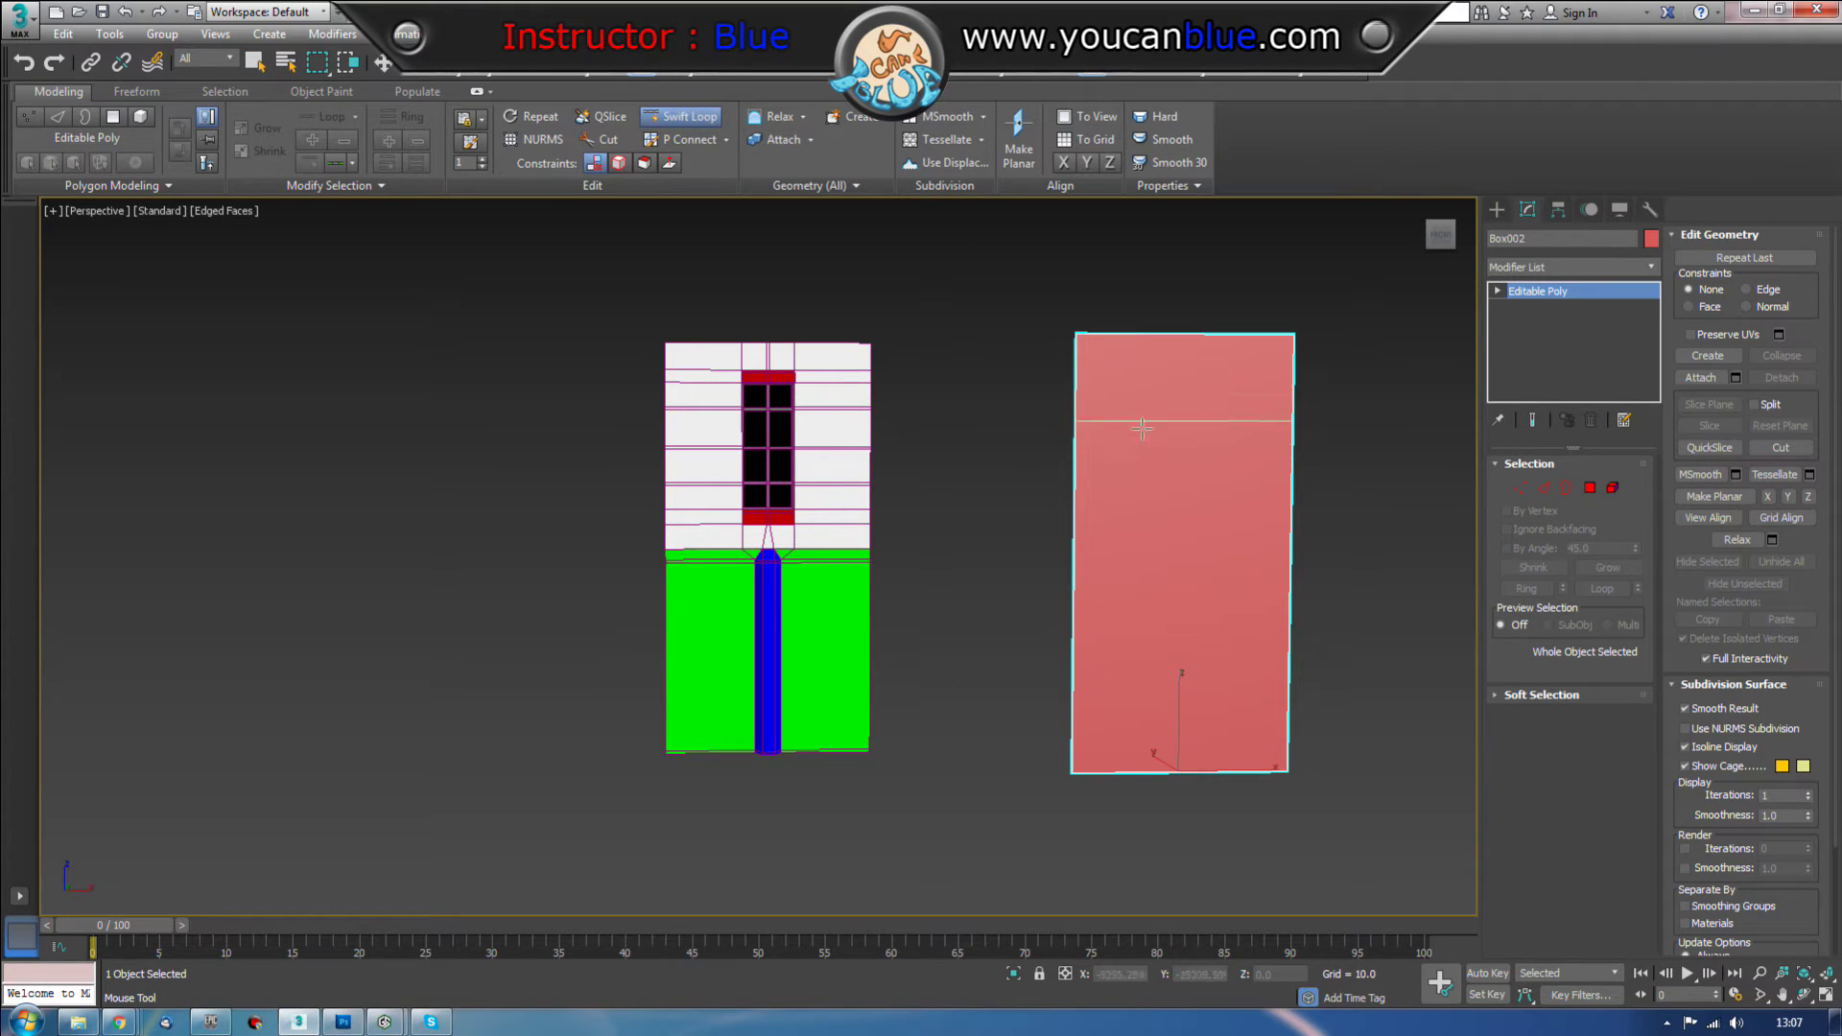
{"action": "left_click", "coordinate": [1085, 383]}
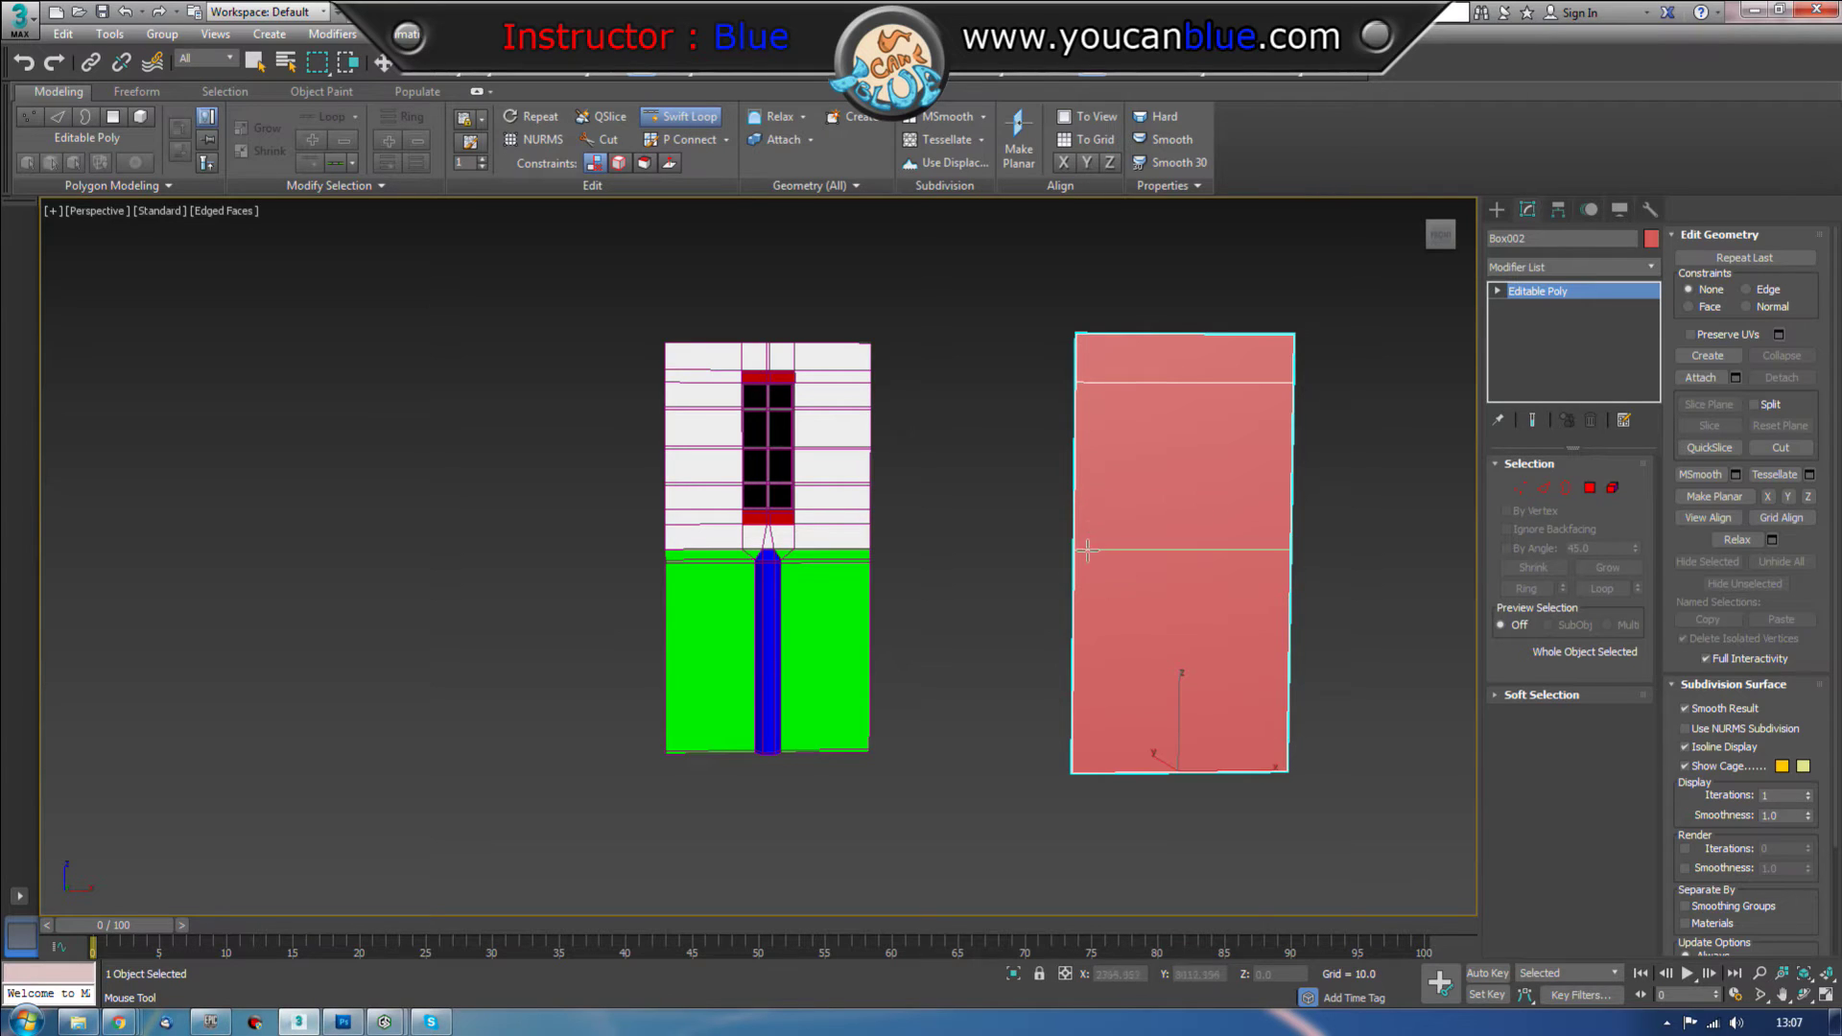
{"action": "left_click", "coordinate": [1086, 513]}
{"action": "left_click", "coordinate": [1155, 349]}
{"action": "left_click", "coordinate": [1218, 355]}
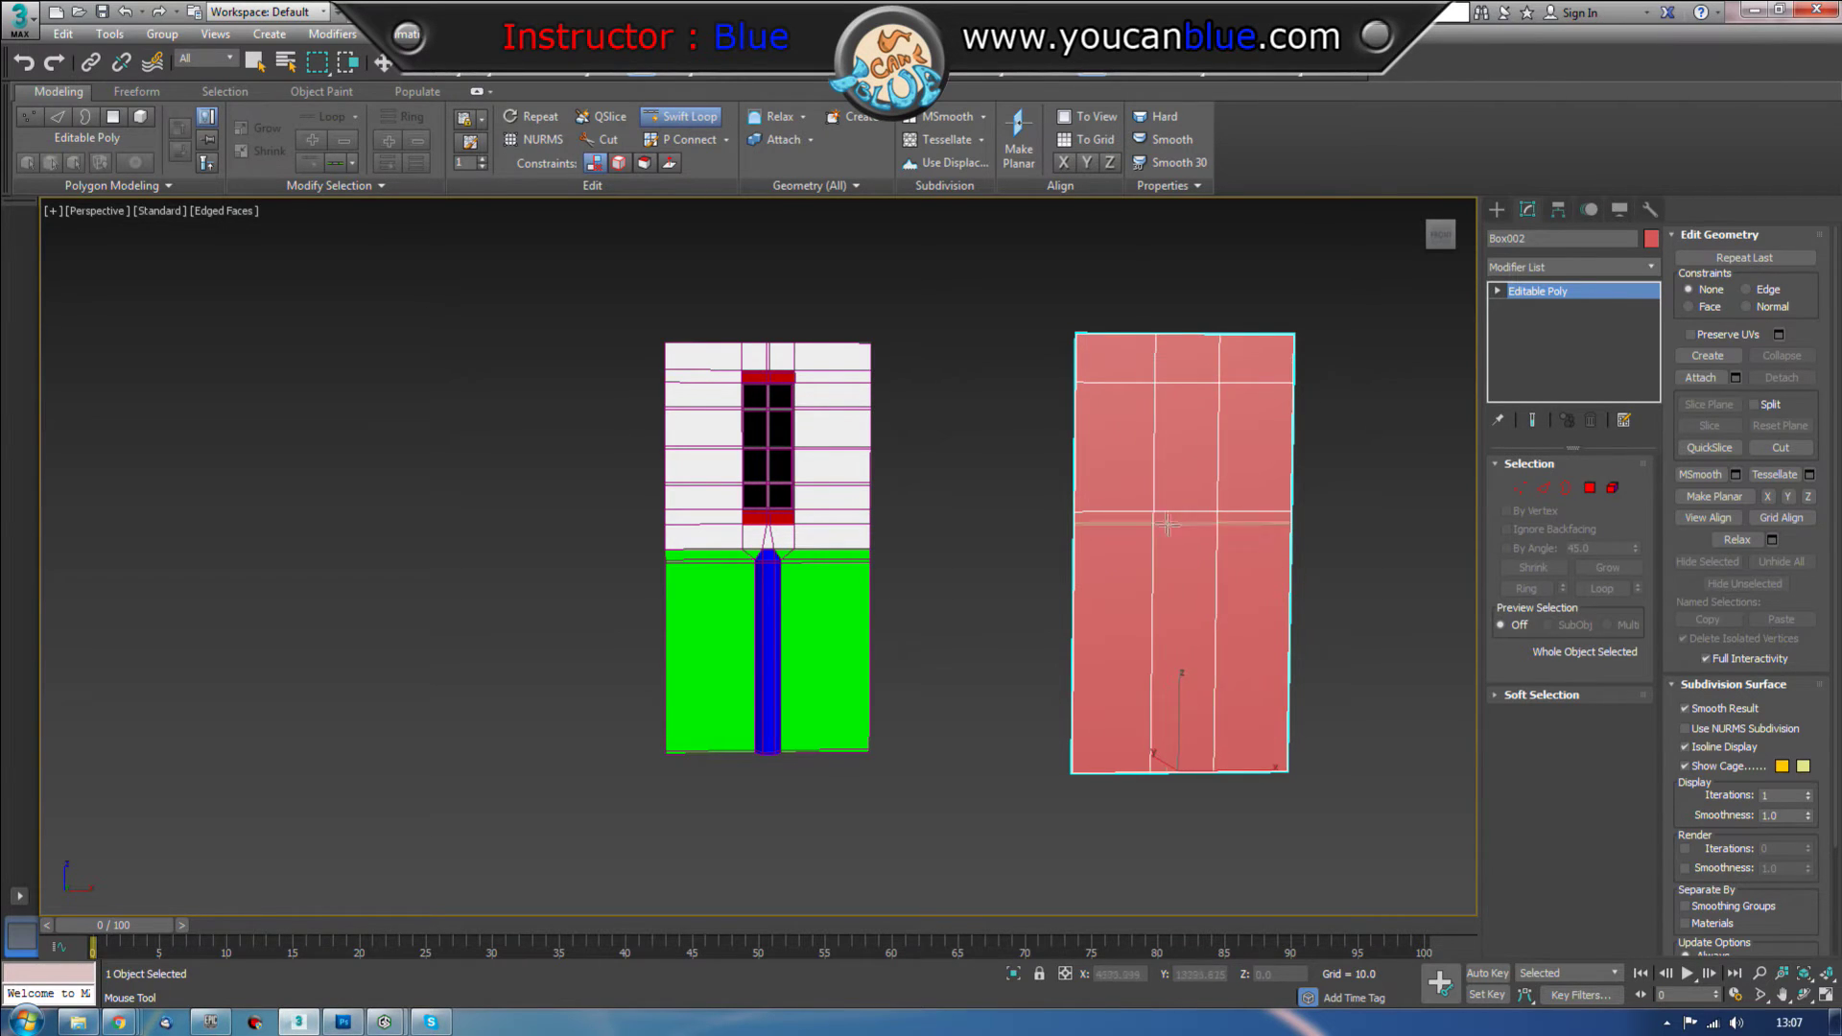
{"action": "left_click", "coordinate": [1175, 581]}
{"action": "key", "text": "w"}
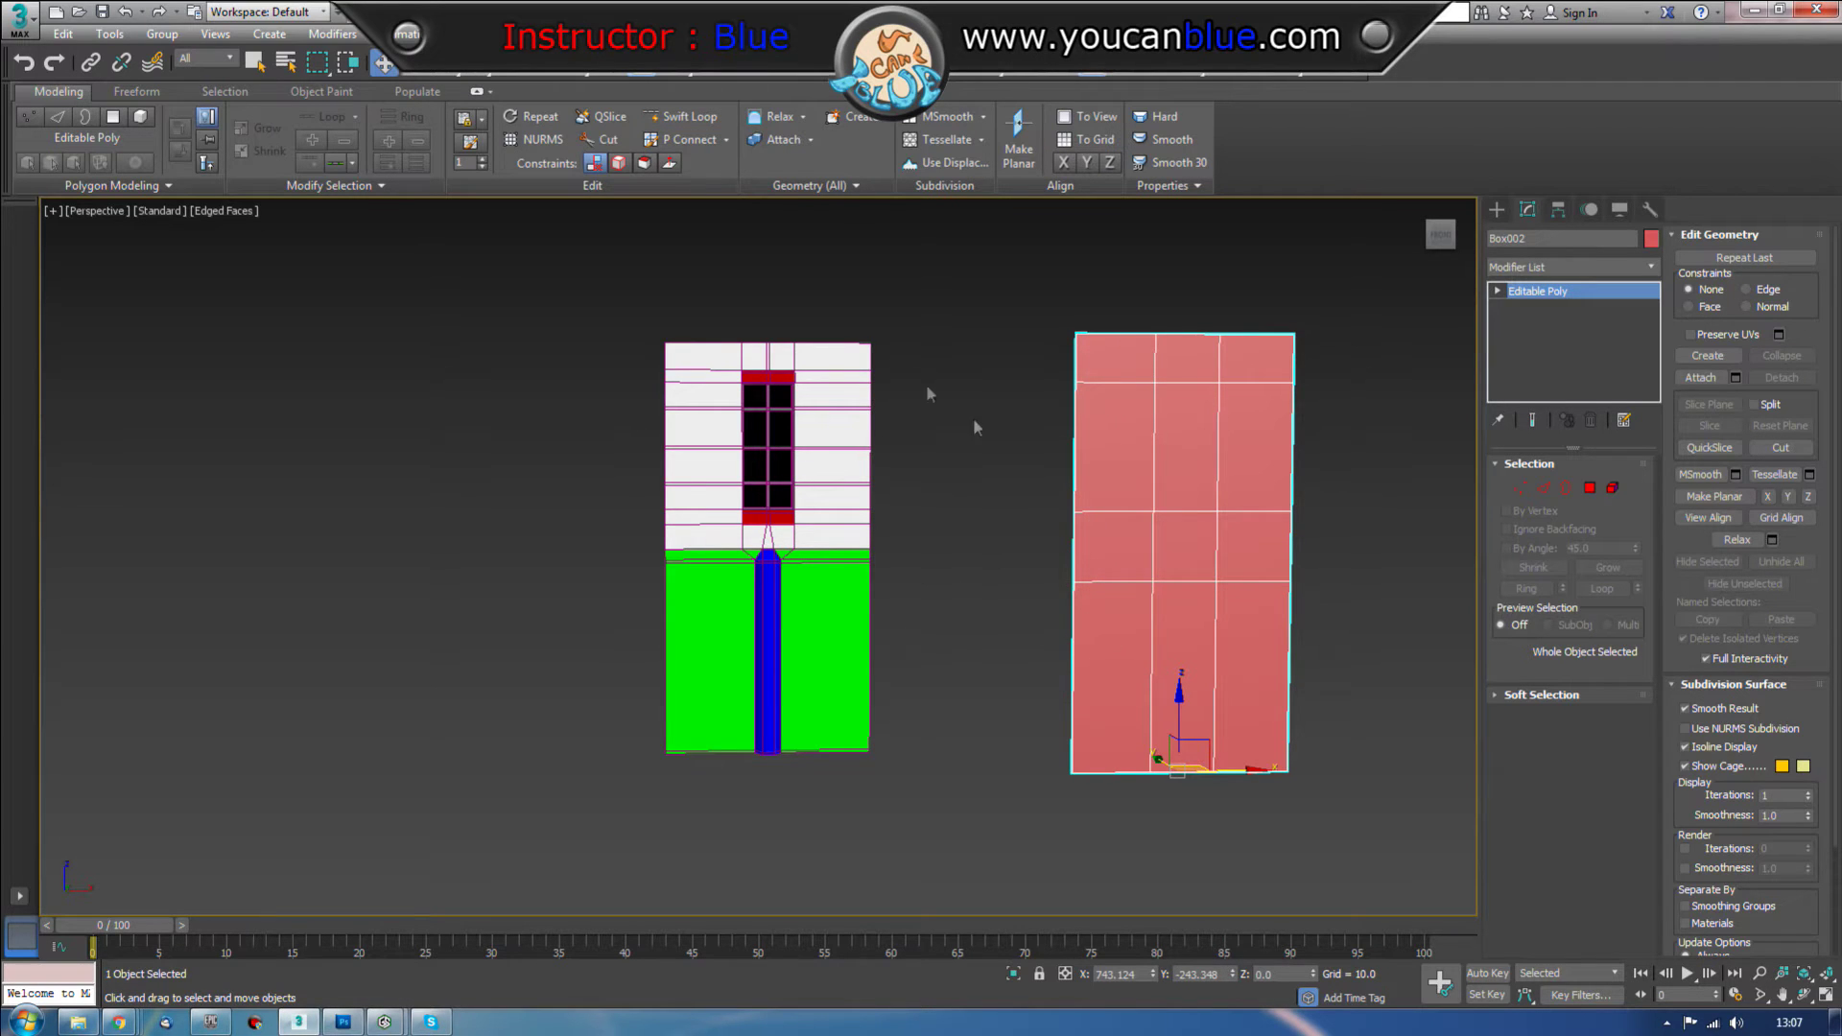
Step: Delete the red demonstration panel from the scene
{"action": "left_click", "coordinate": [1412, 359]}
{"action": "left_click_drag", "start_coordinate": [1398, 342], "coordinate": [1268, 460]}
{"action": "key", "text": "Delete"}
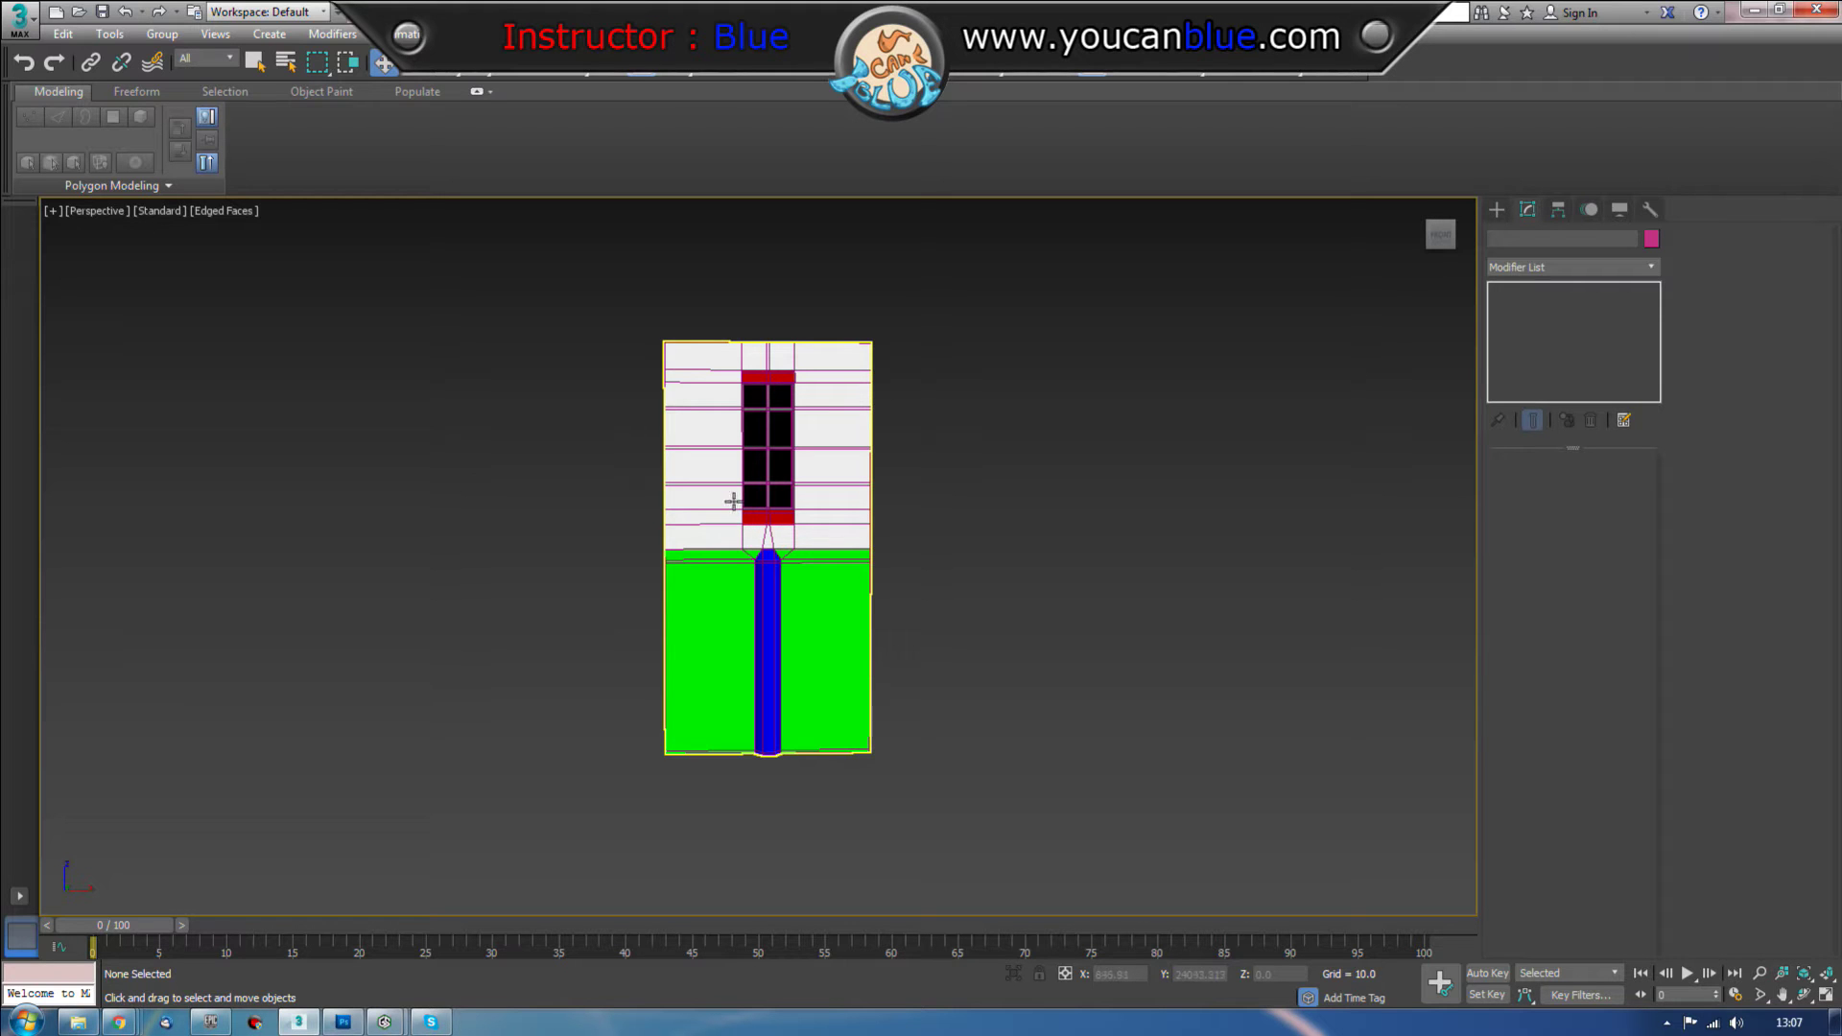
{"action": "left_click_drag", "start_coordinate": [760, 429], "coordinate": [785, 470]}
{"action": "scroll", "coordinate": [784, 470], "scroll_direction": "up", "scroll_amount": 5}
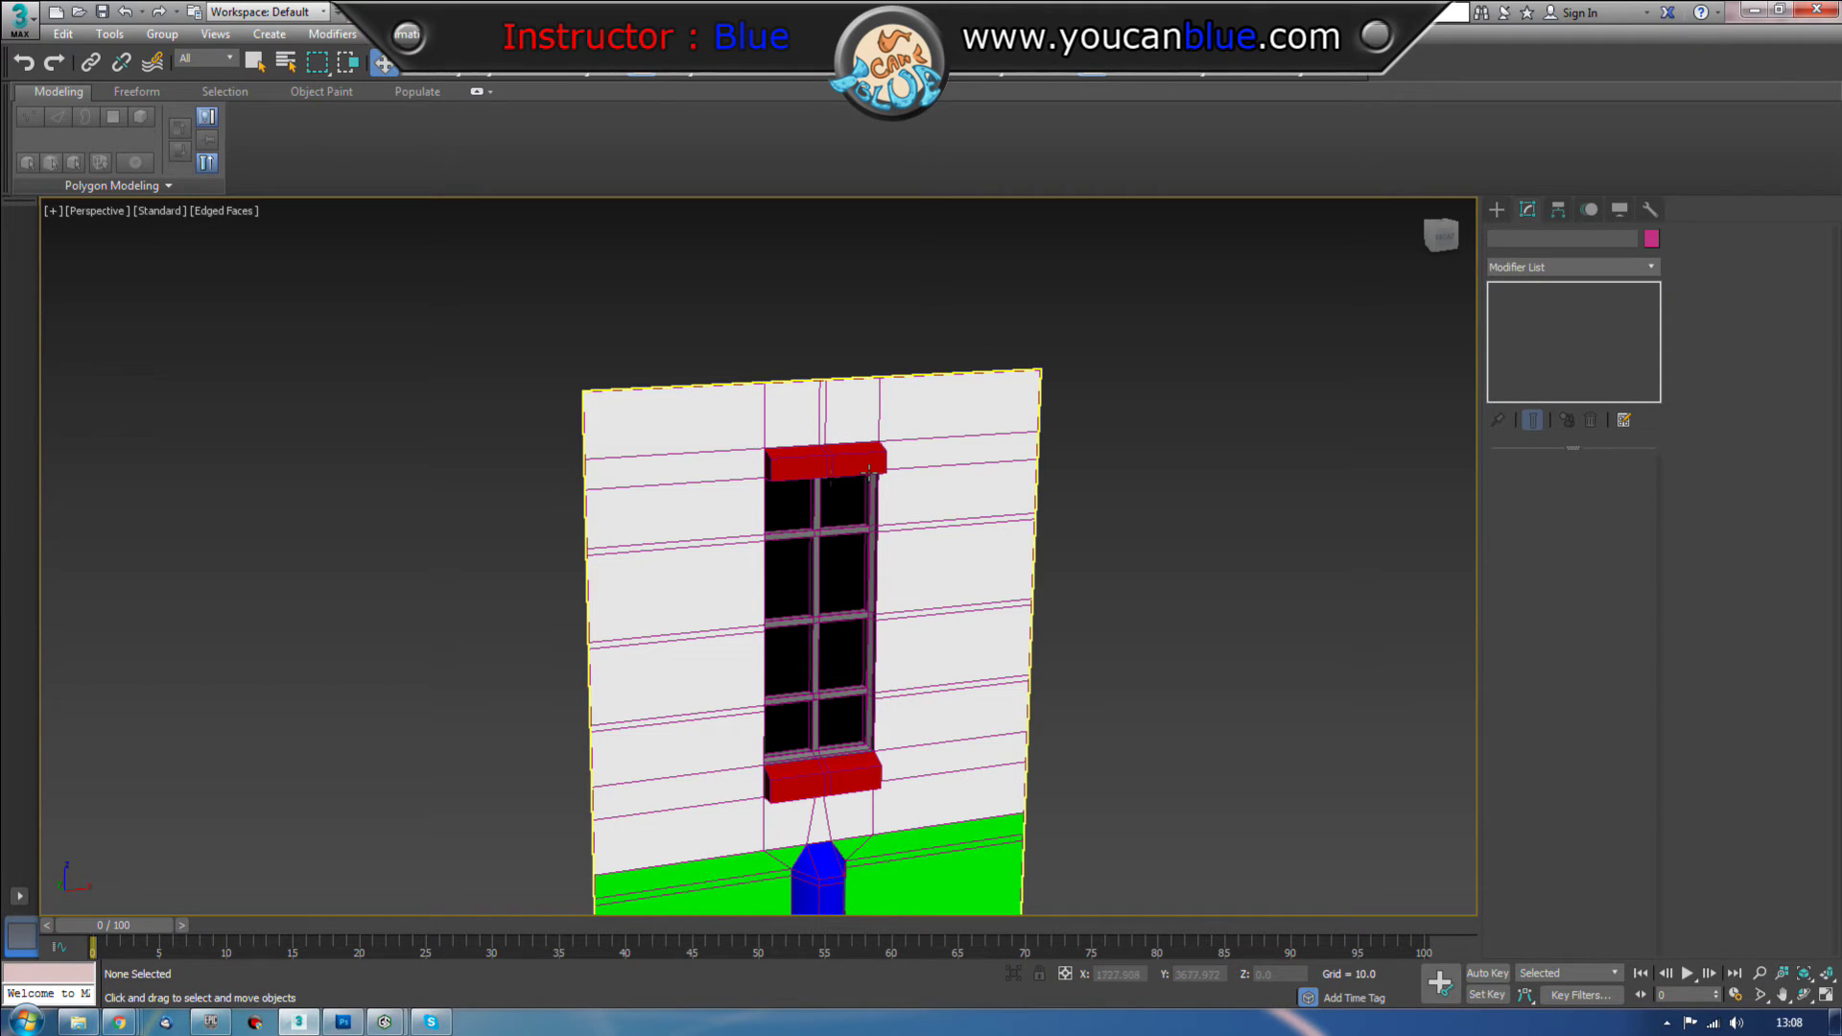
{"action": "left_click_drag", "start_coordinate": [937, 592], "coordinate": [977, 532]}
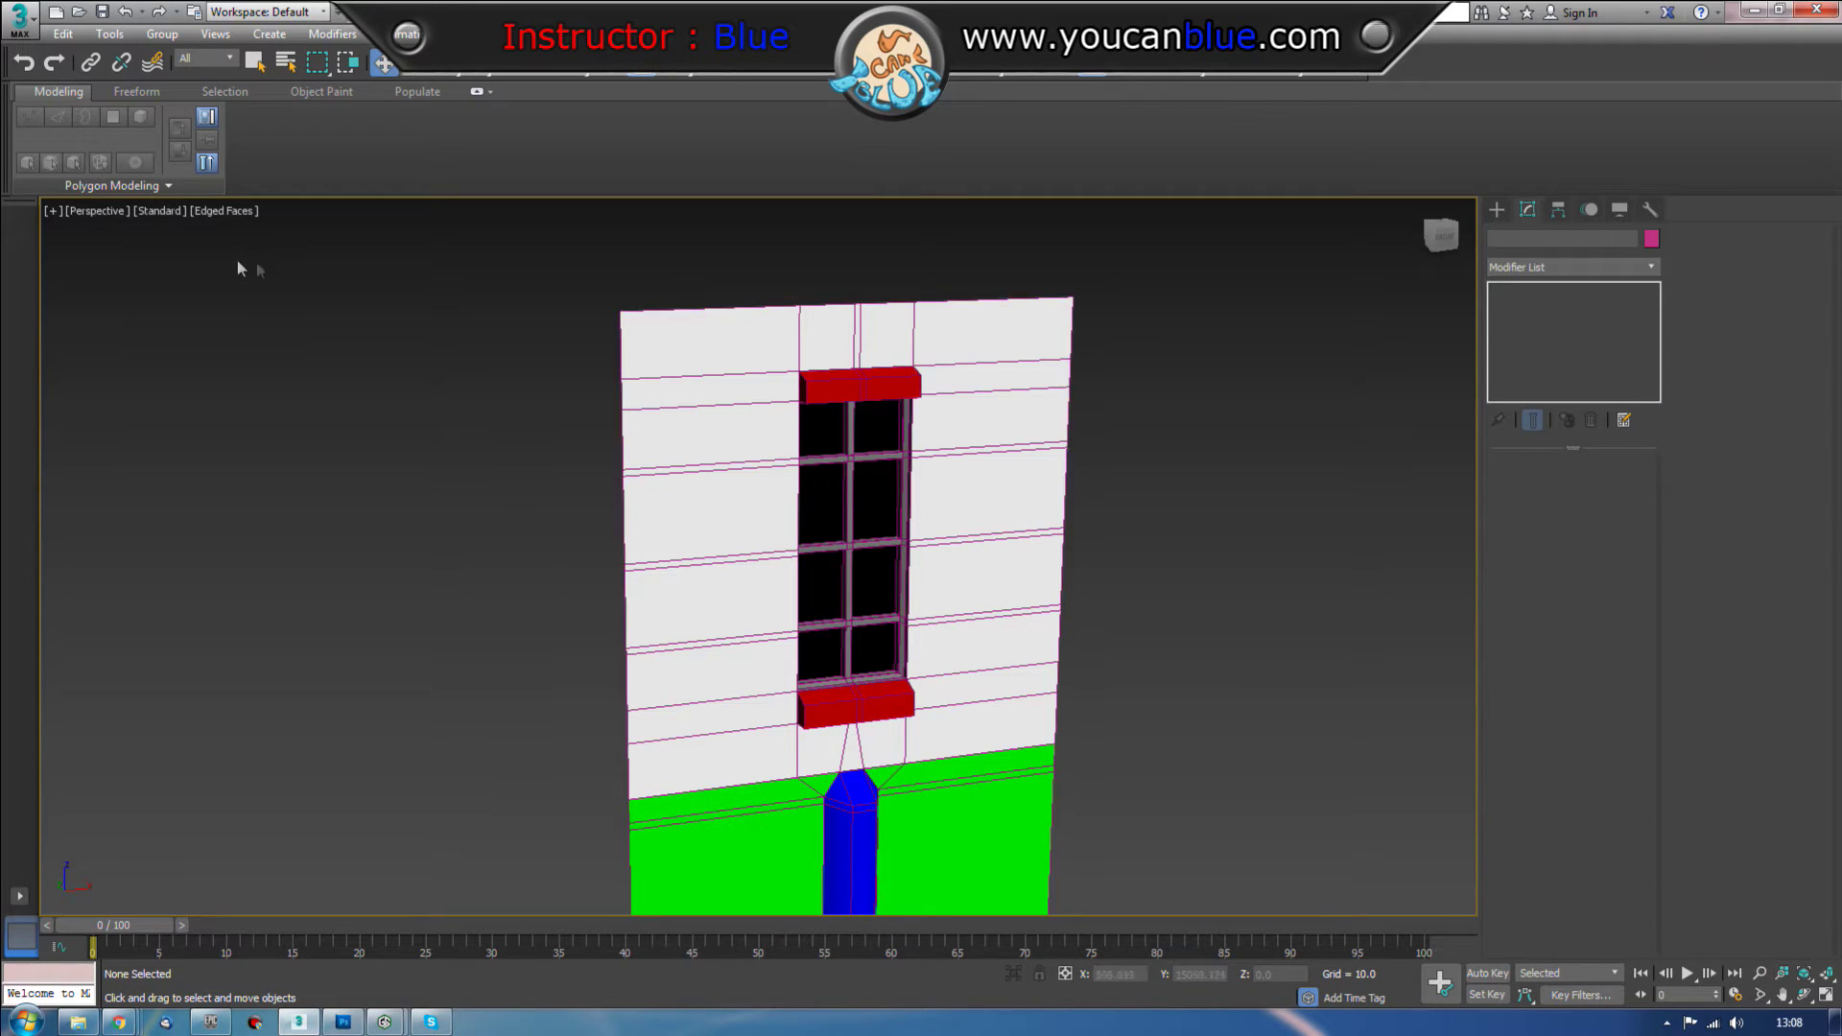
{"action": "scroll", "coordinate": [484, 455], "scroll_direction": "down", "scroll_amount": 4}
{"action": "left_click_drag", "start_coordinate": [480, 525], "coordinate": [455, 522]}
Step: Open the UV editor for the wall, place its window beside the model and clear the UV selection
{"action": "left_click", "coordinate": [683, 408]}
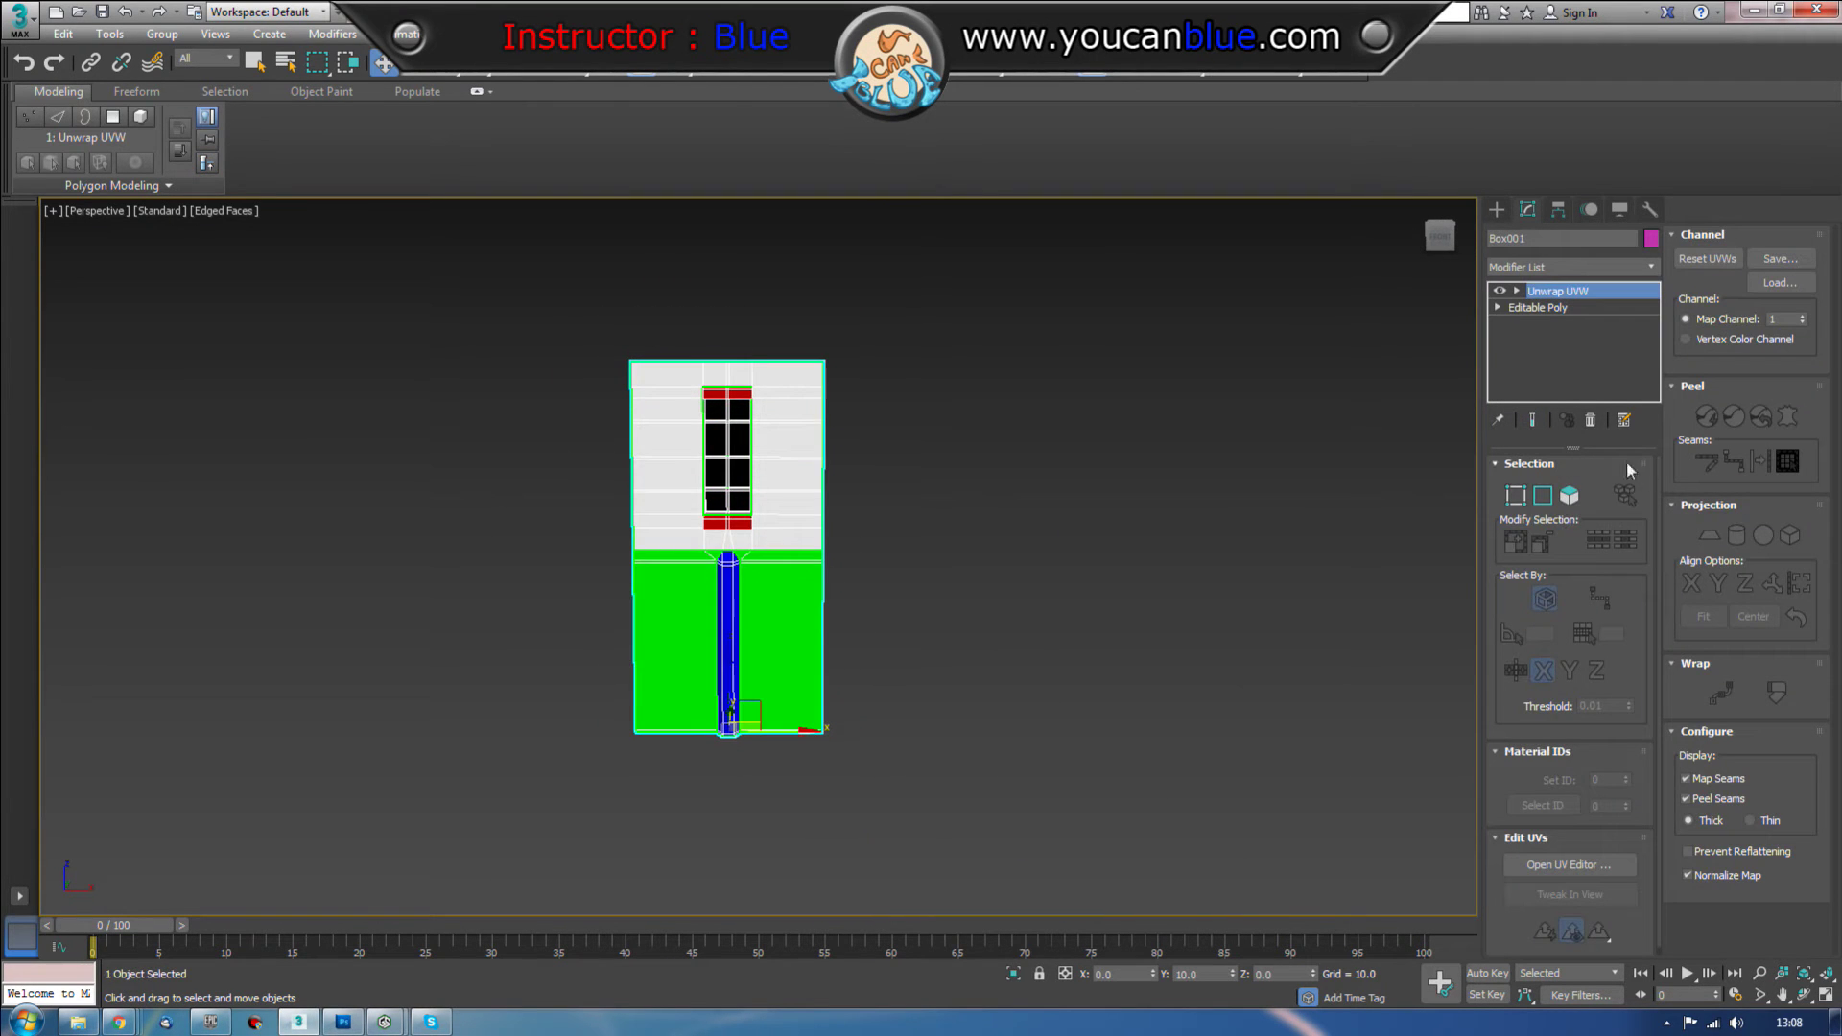
{"action": "left_click", "coordinate": [1556, 865]}
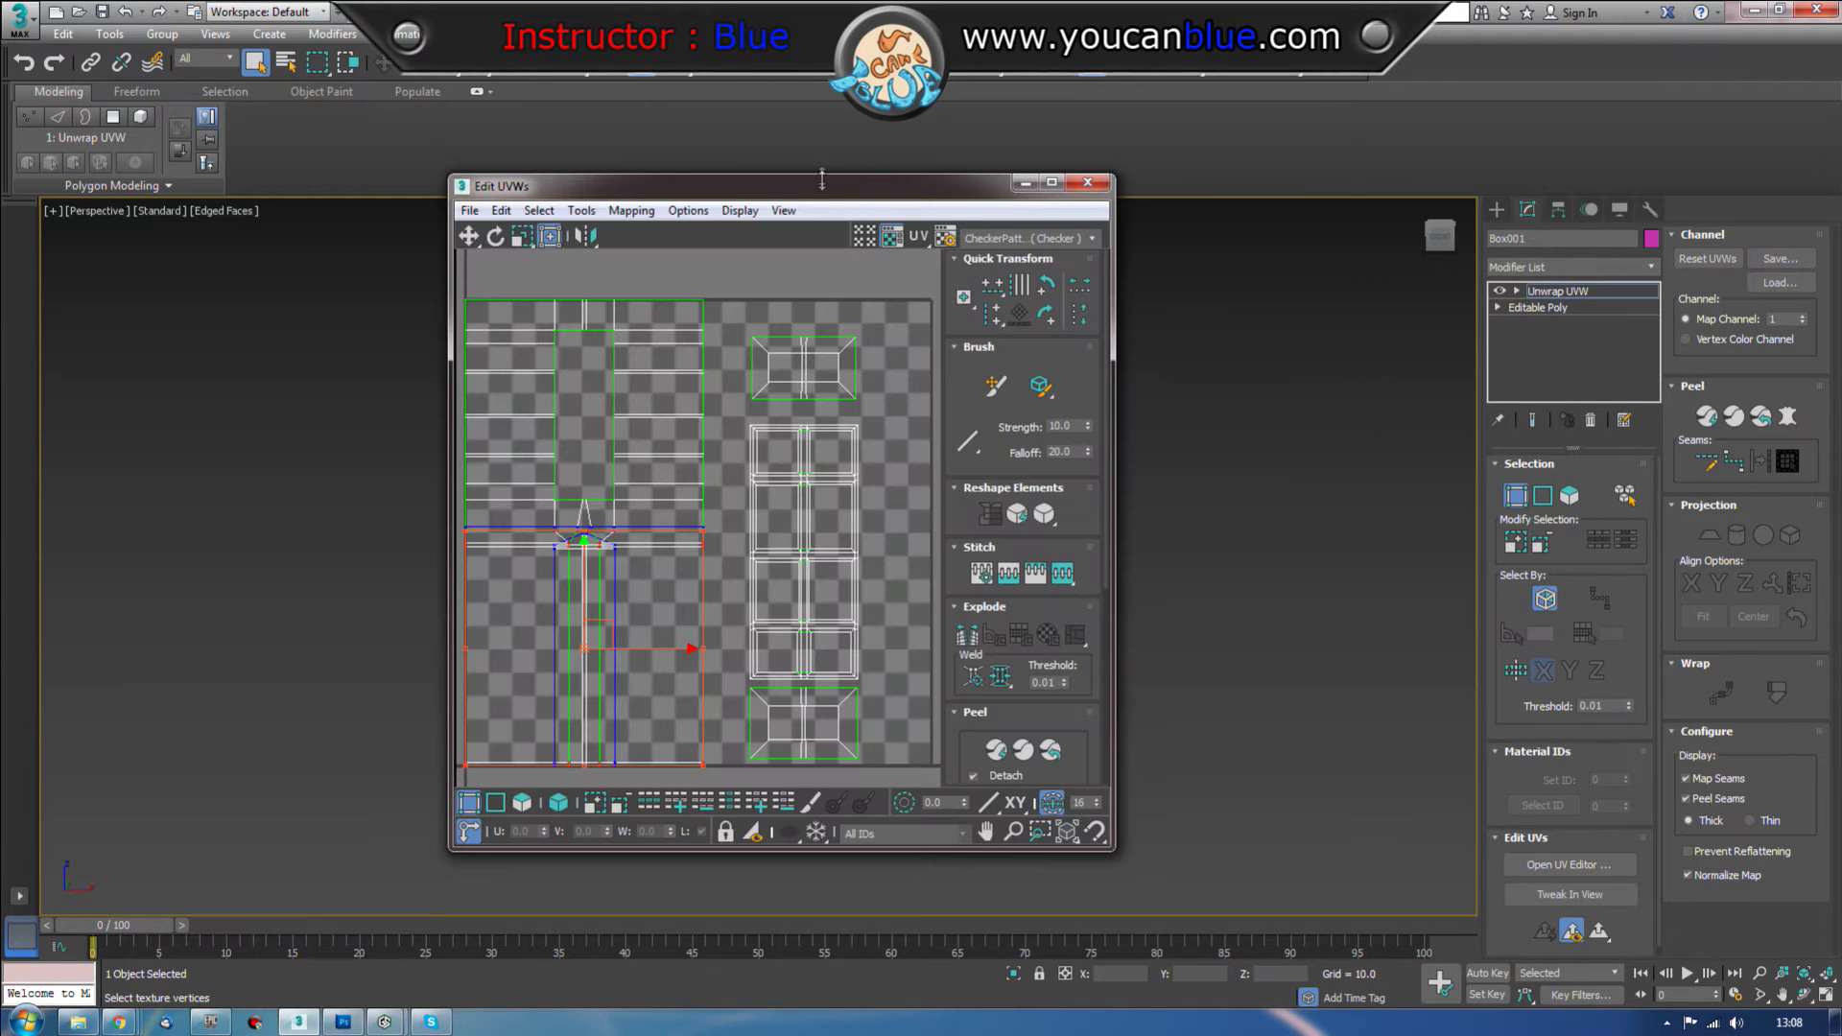
{"action": "left_click_drag", "start_coordinate": [831, 208], "coordinate": [1332, 207]}
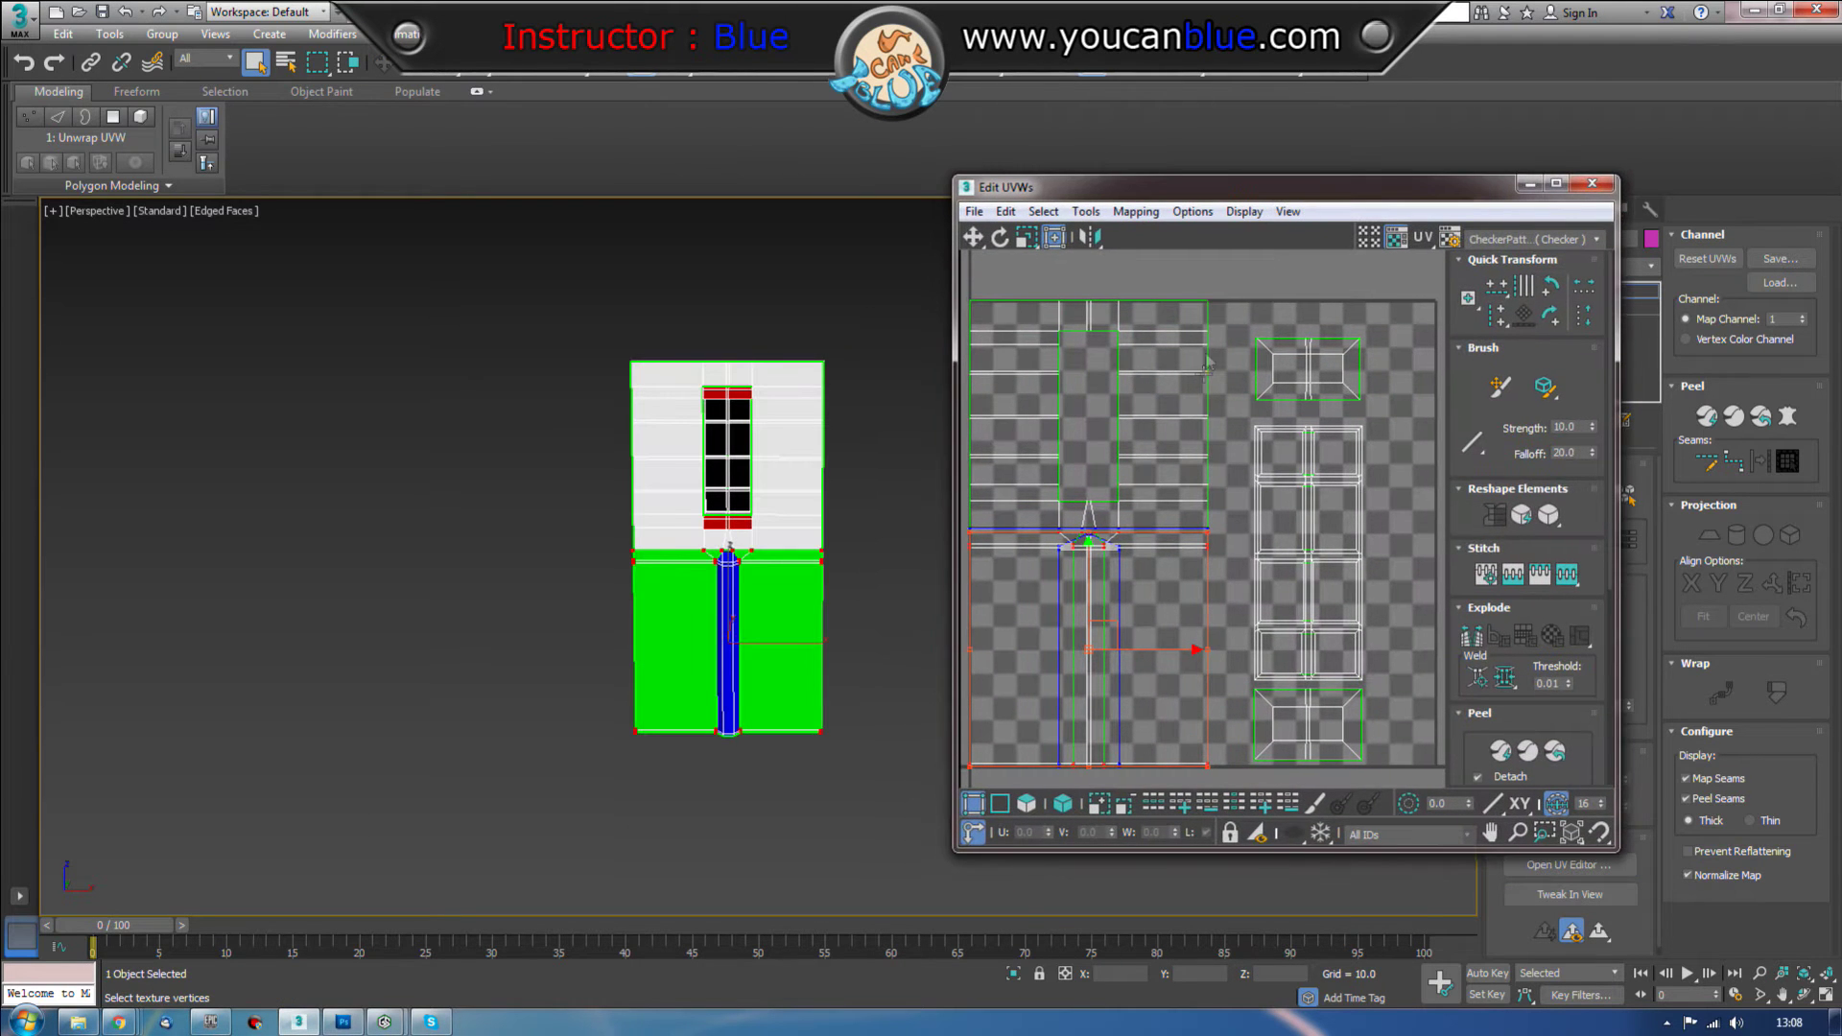
{"action": "left_click", "coordinate": [907, 536]}
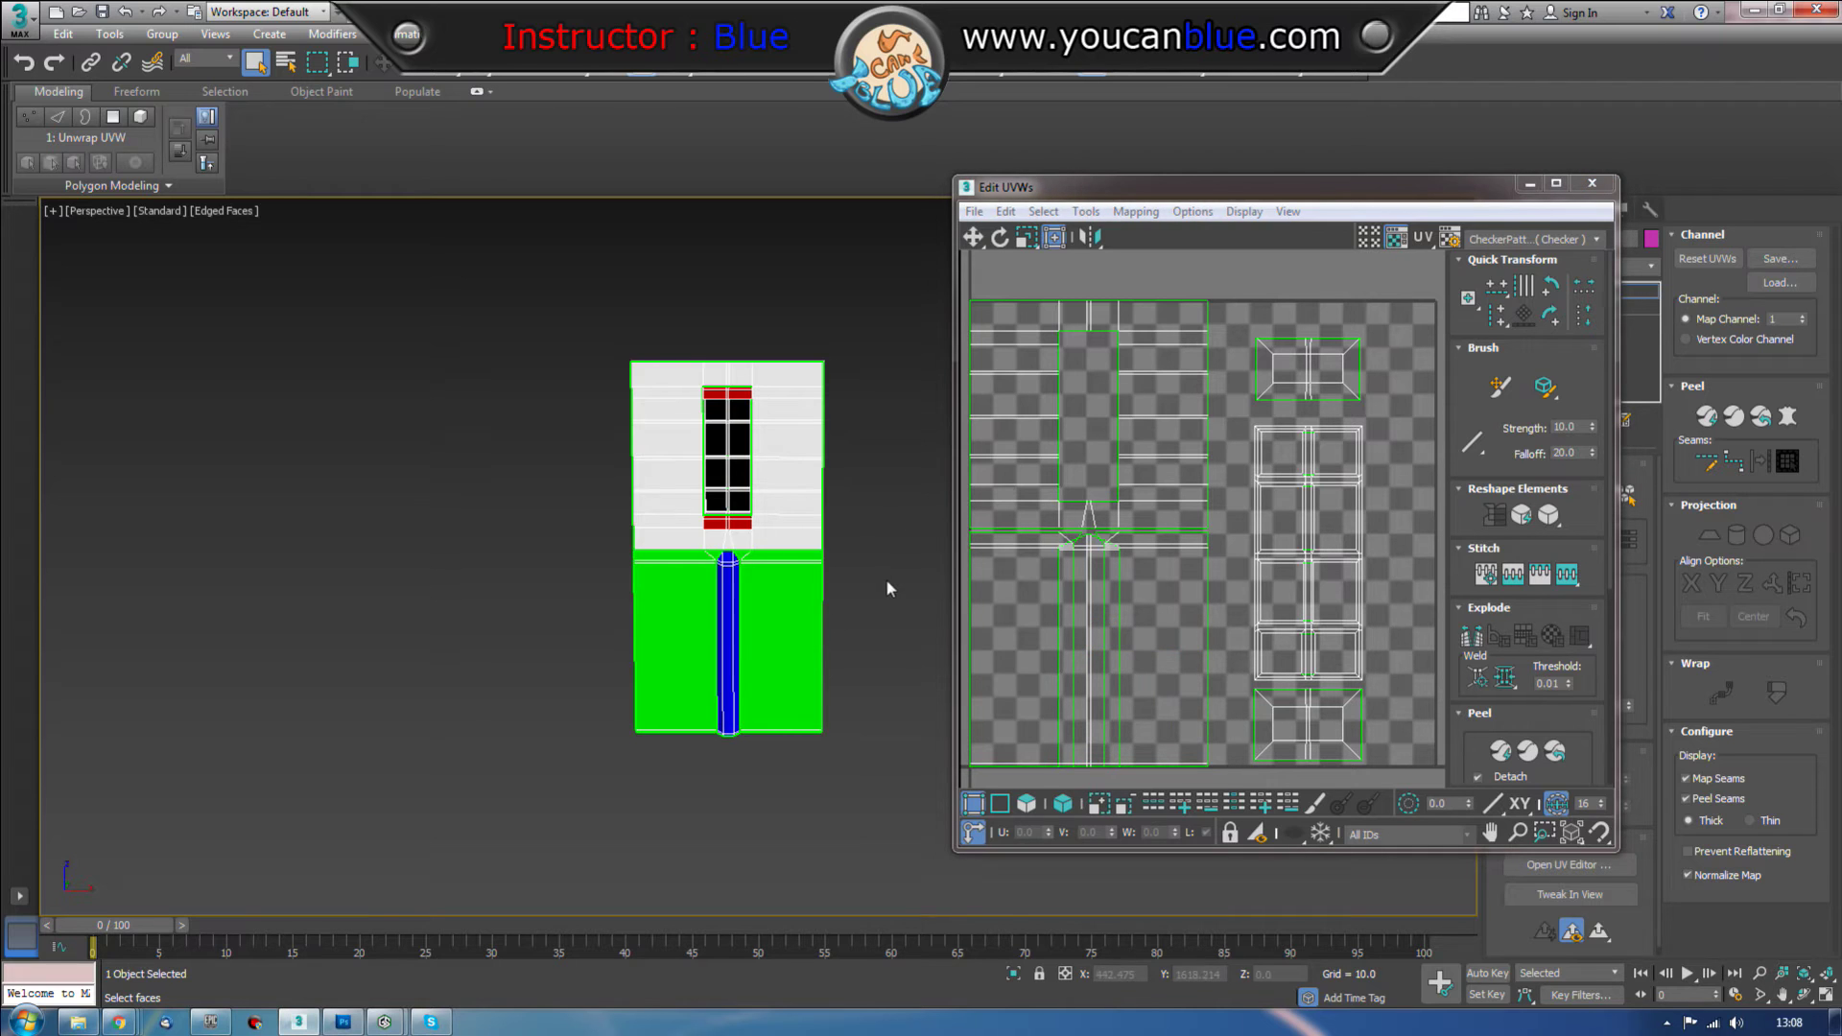
{"action": "left_click_drag", "start_coordinate": [887, 578], "coordinate": [773, 576]}
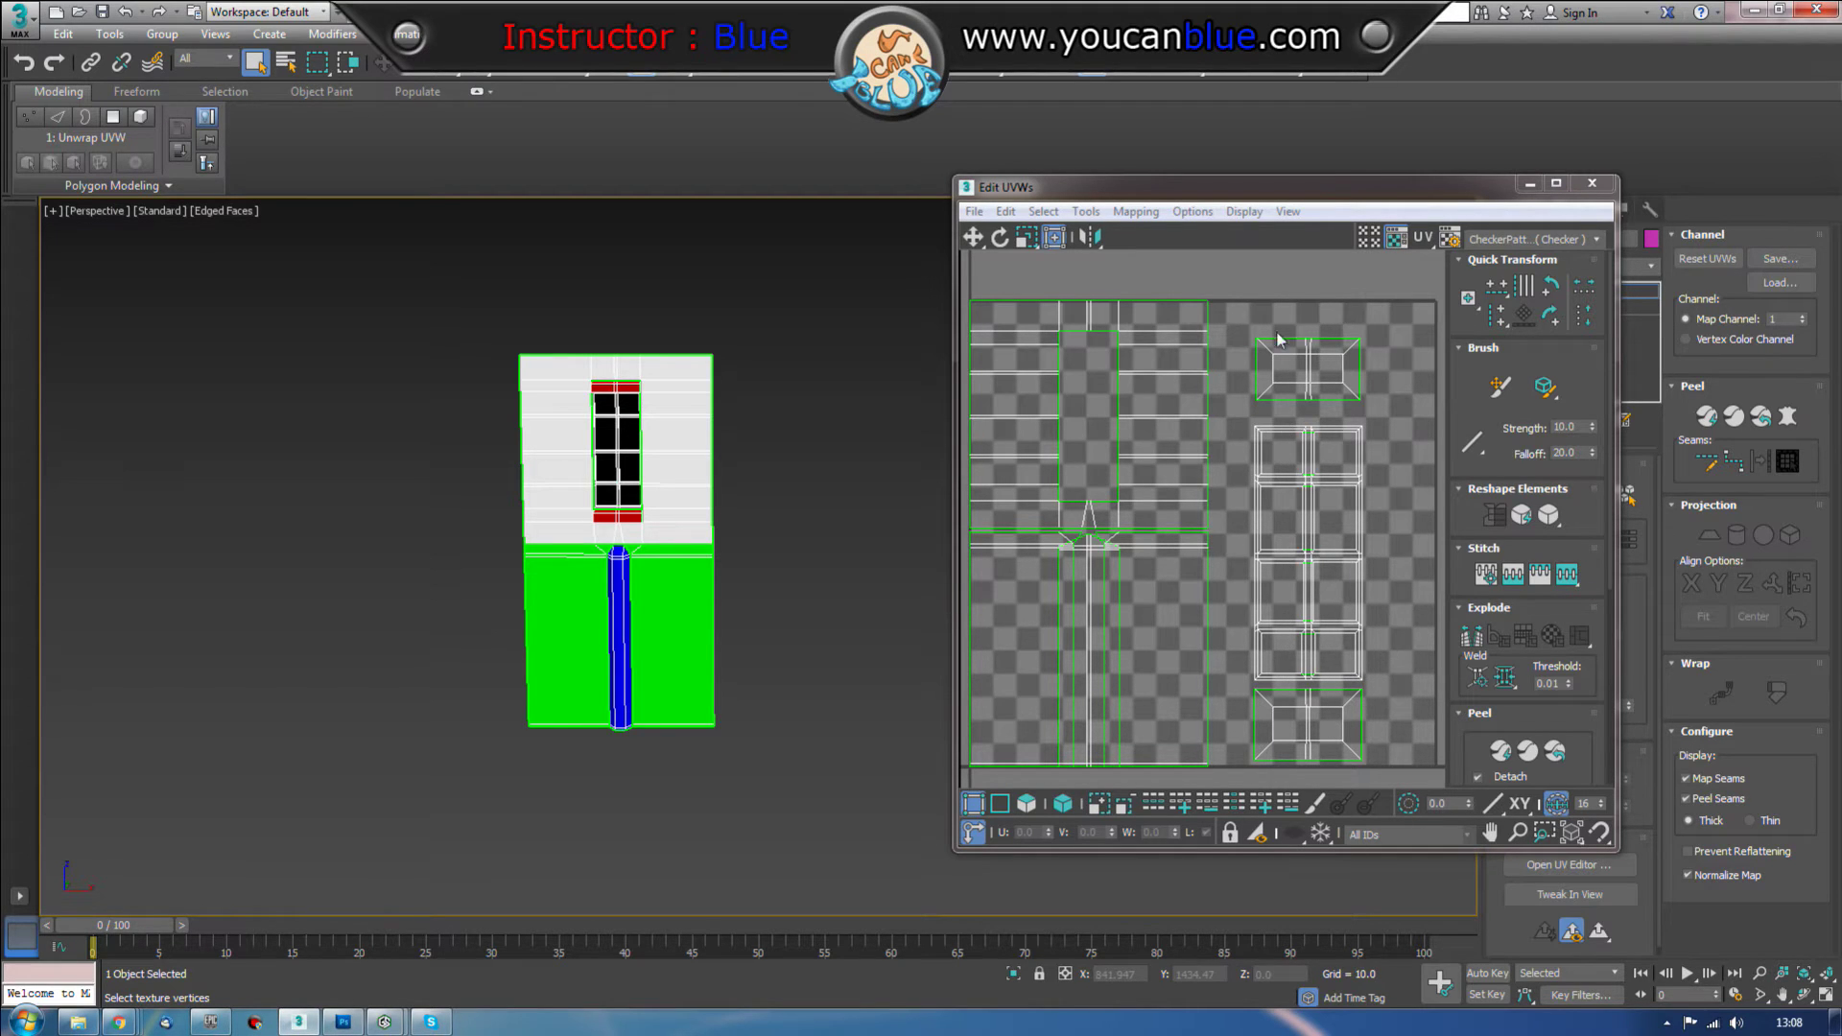
Step: Try shifting the vertical UV edge beside the pillar sideways in edge mode, and undo the move
{"action": "scroll", "coordinate": [1085, 593], "scroll_direction": "up", "scroll_amount": 5}
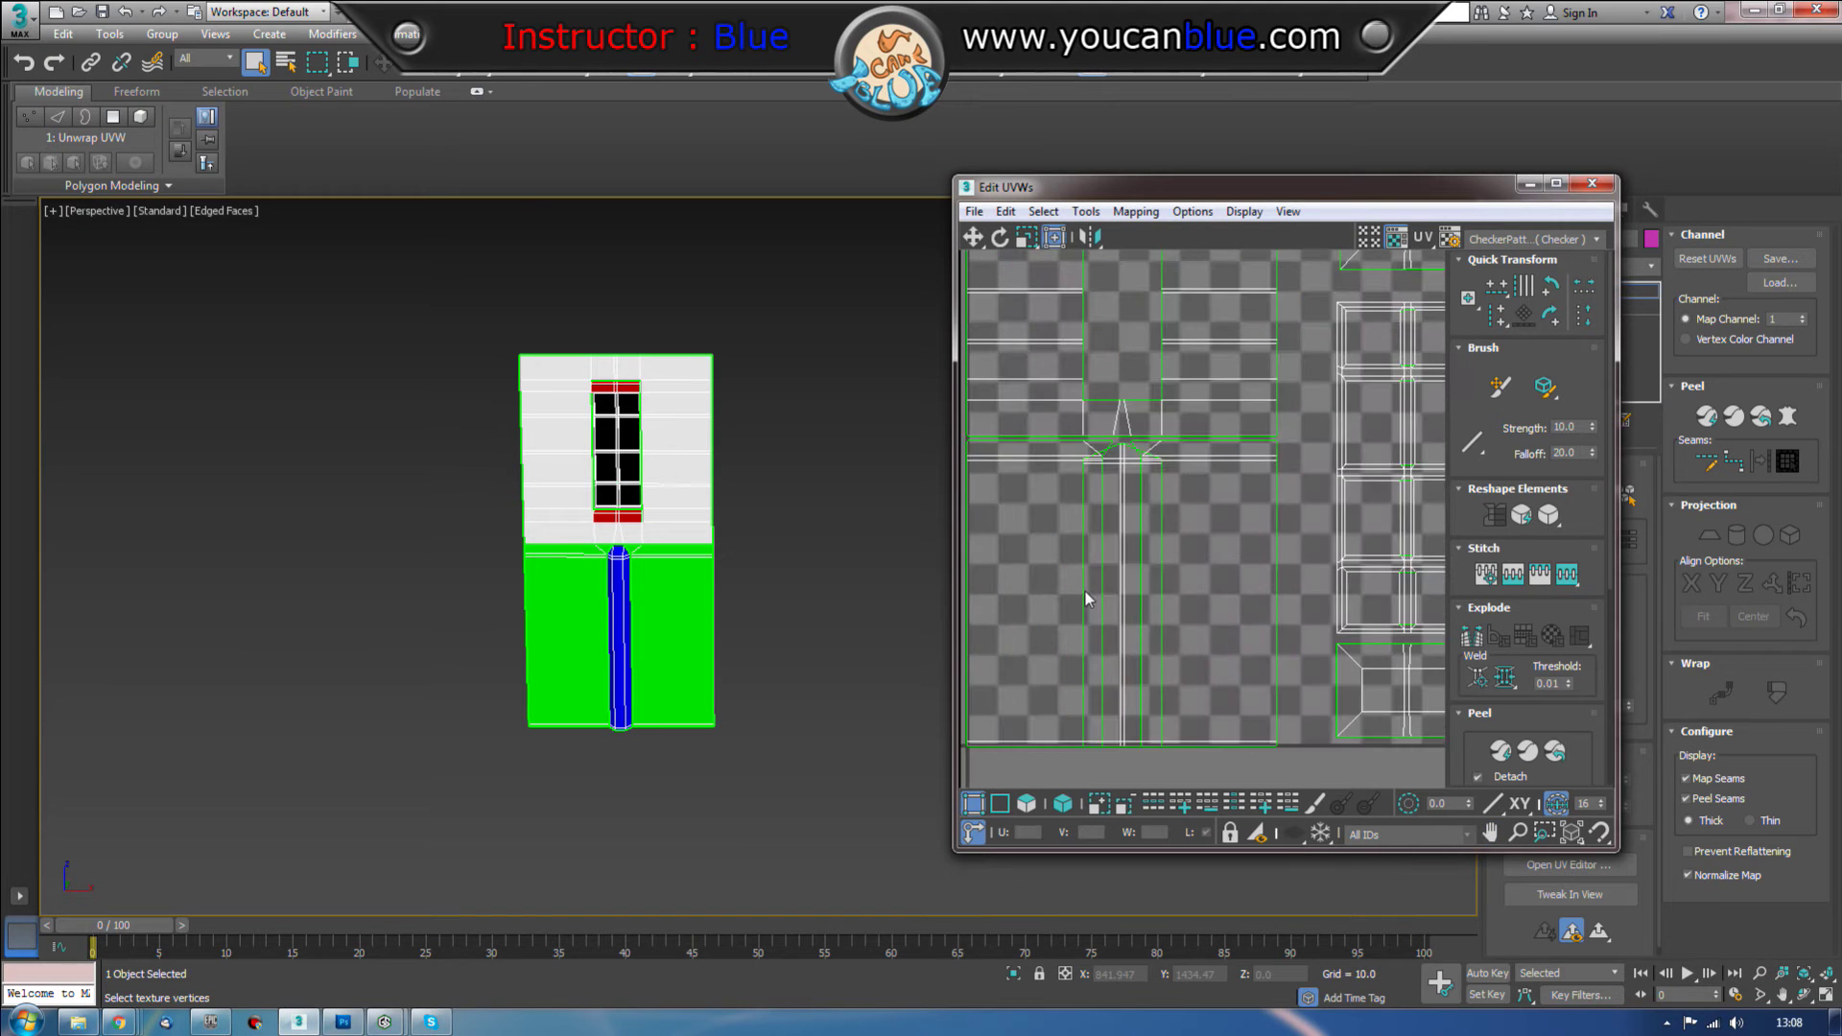
{"action": "scroll", "coordinate": [1085, 599], "scroll_direction": "up", "scroll_amount": 2}
{"action": "left_click_drag", "start_coordinate": [1103, 411], "coordinate": [1096, 463]}
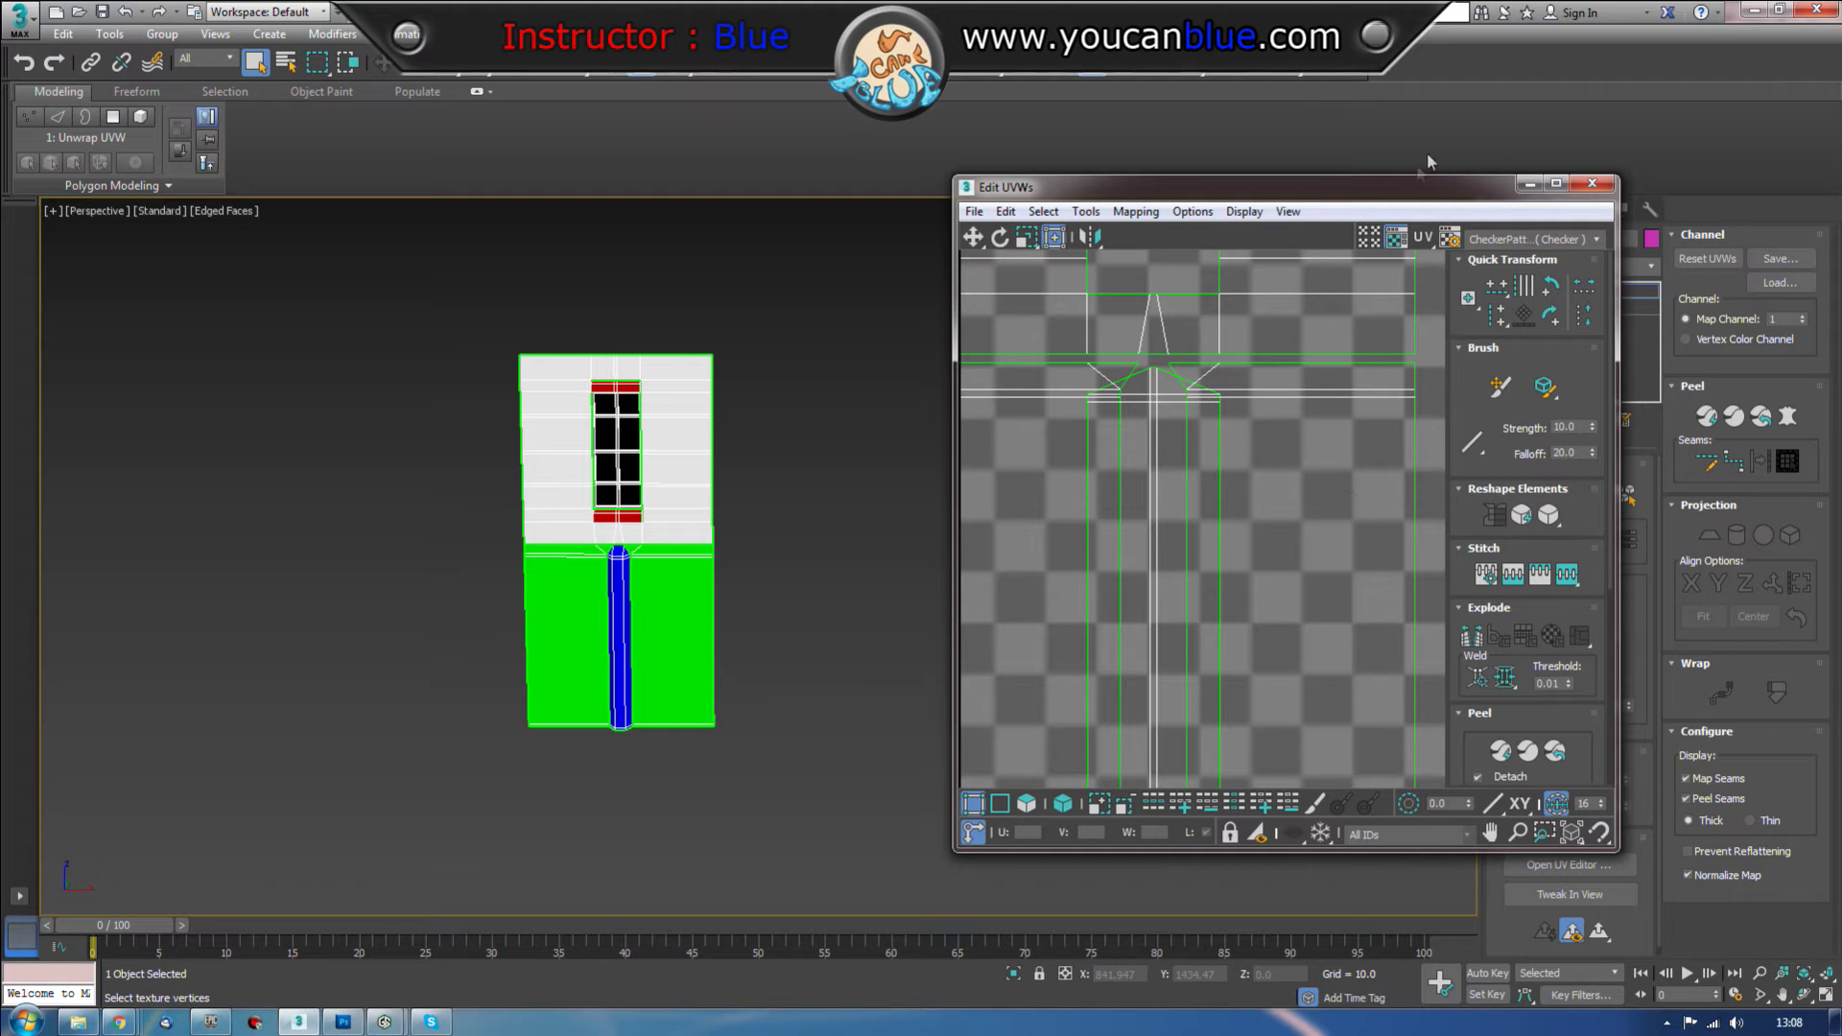
{"action": "left_click_drag", "start_coordinate": [1416, 205], "coordinate": [1236, 224]}
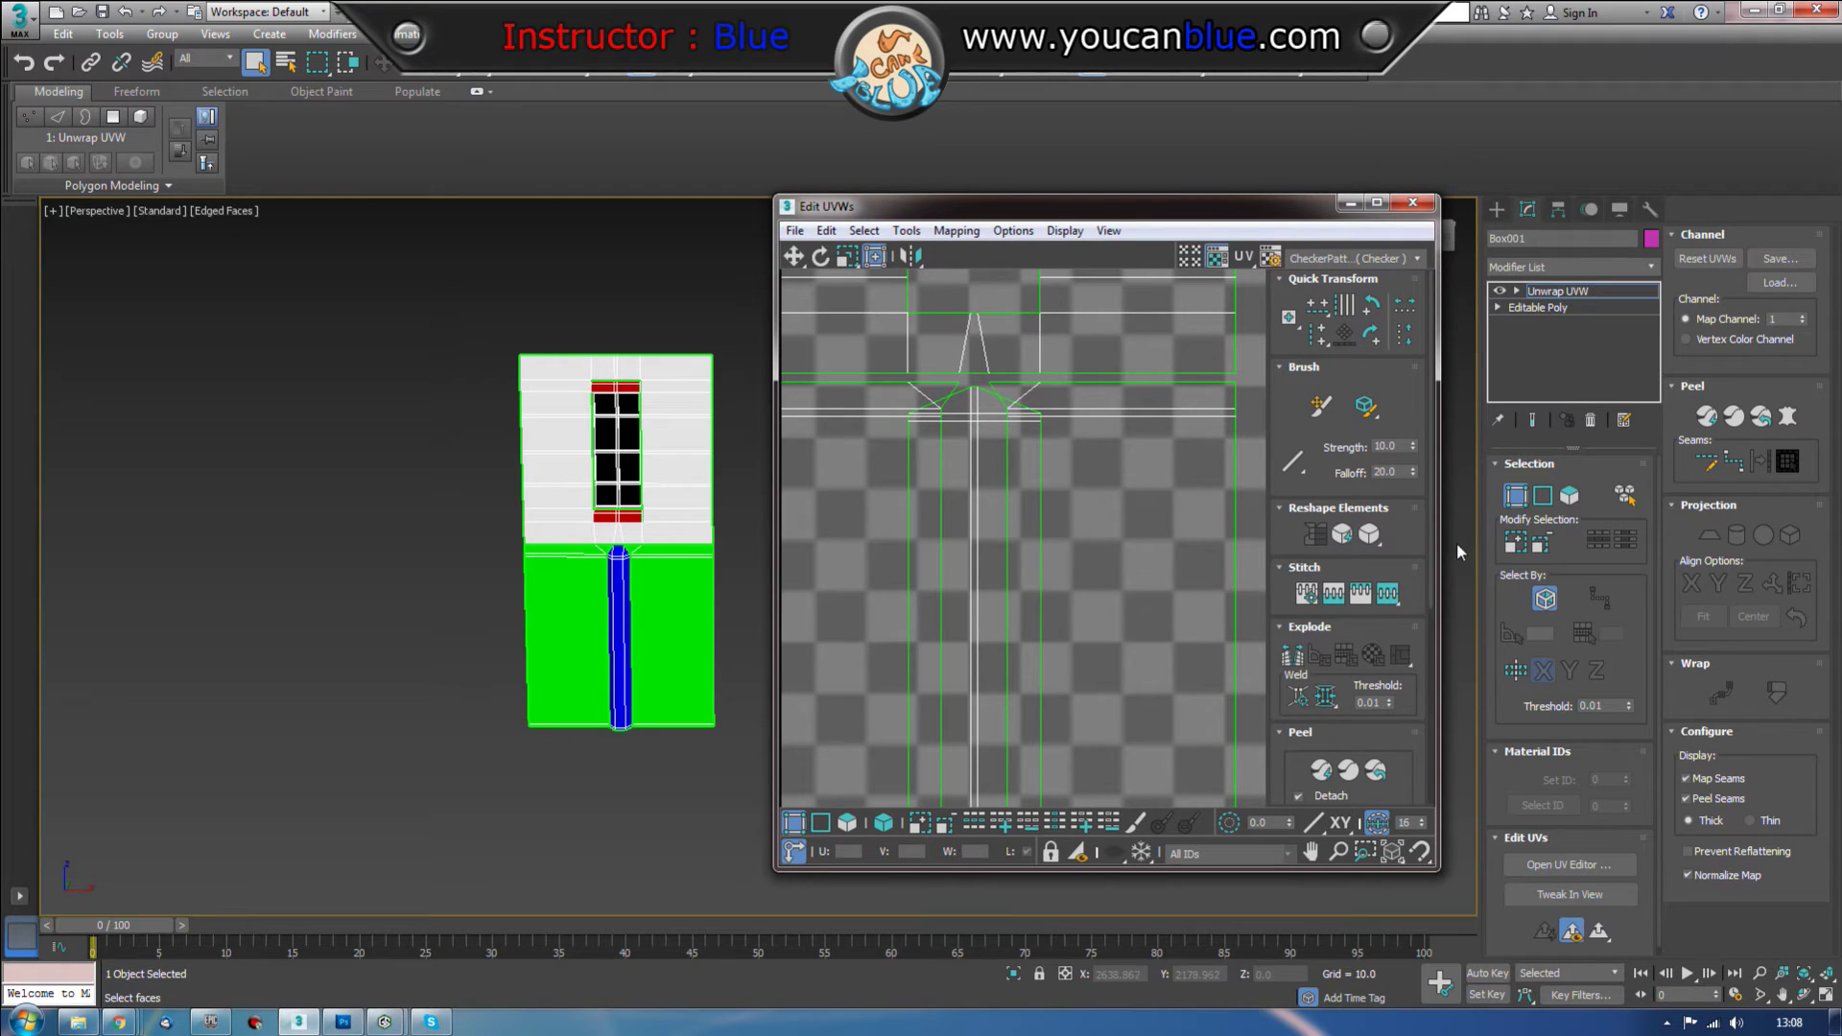
{"action": "left_click", "coordinate": [1543, 495]}
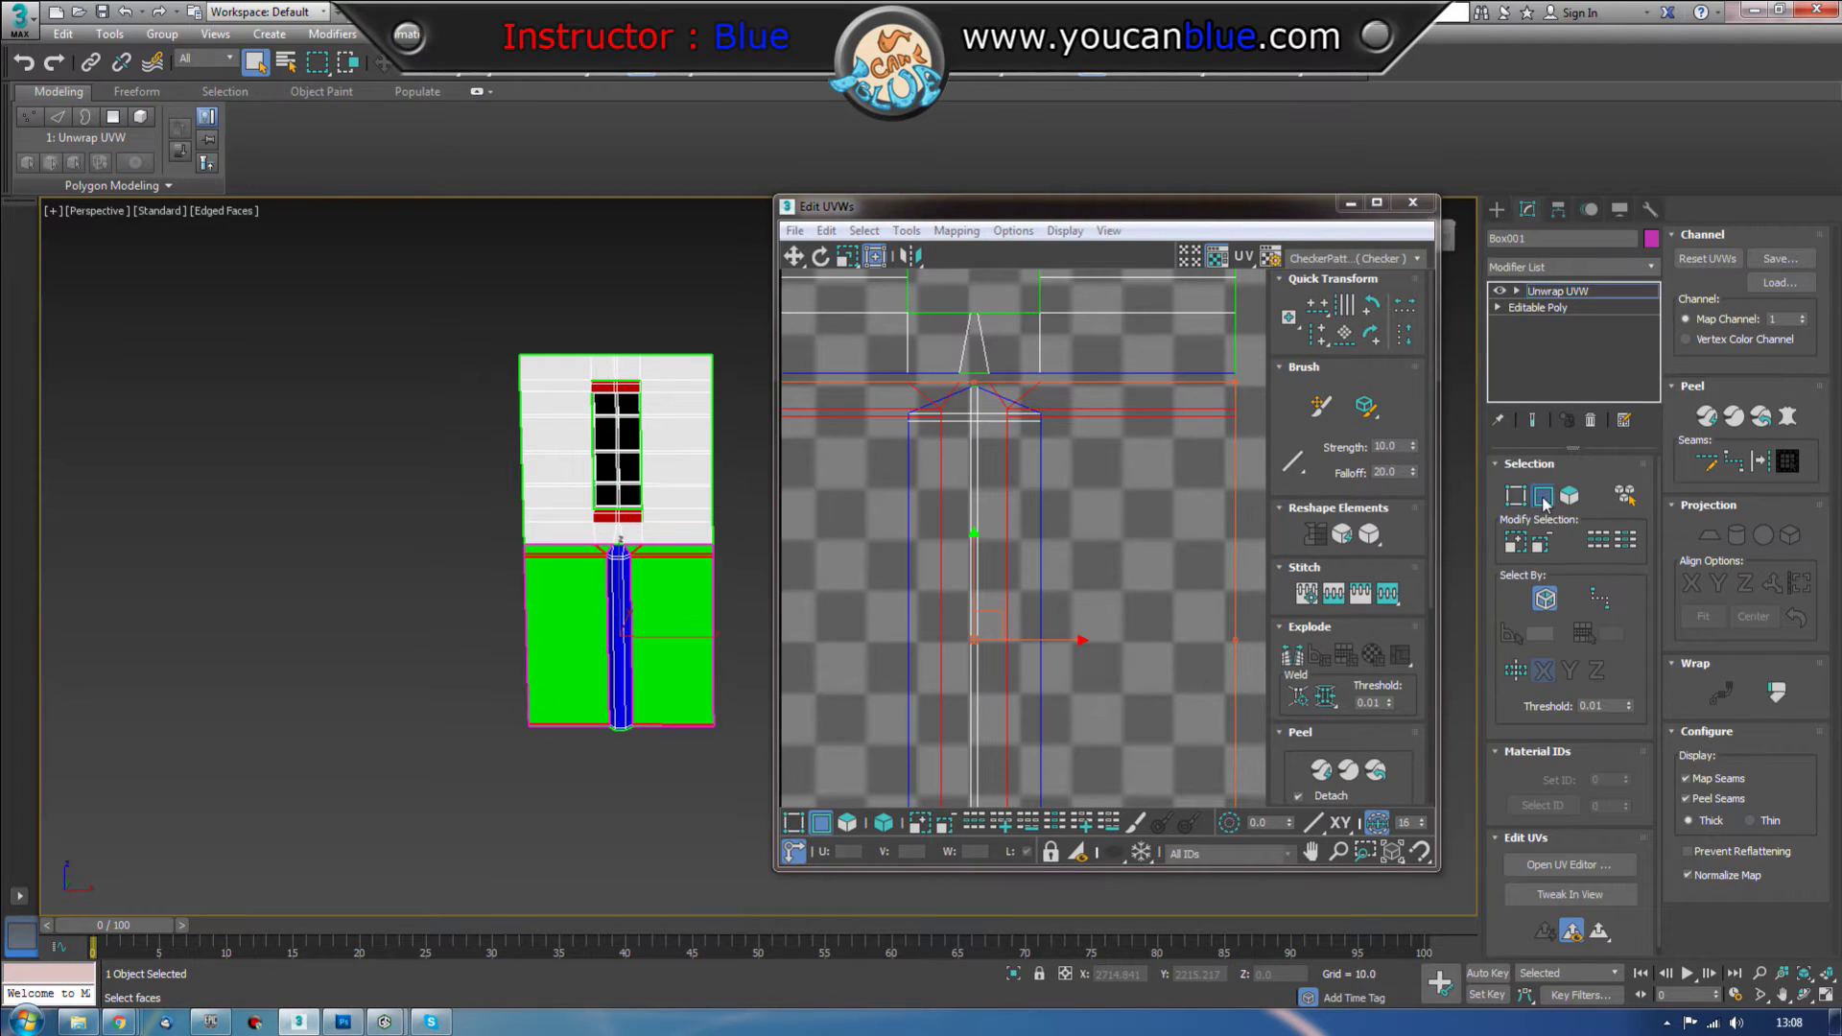
{"action": "left_click", "coordinate": [1037, 614]}
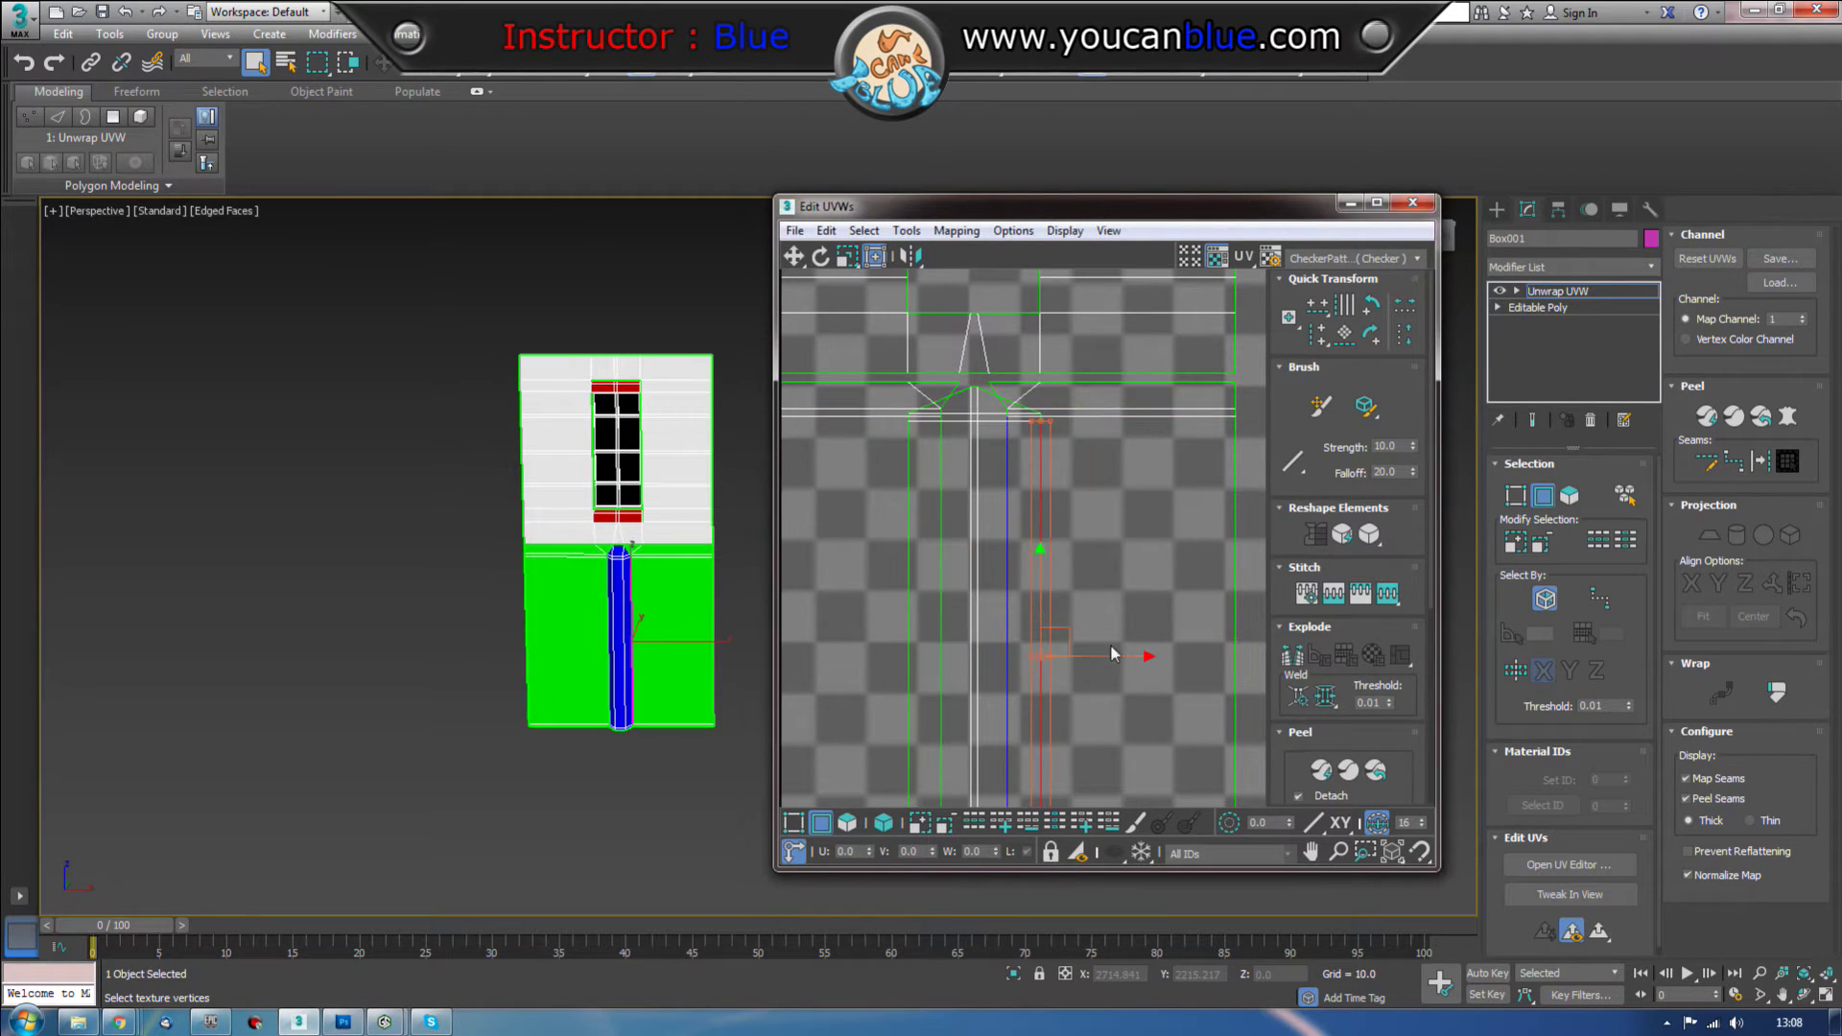
{"action": "left_click_drag", "start_coordinate": [1126, 656], "coordinate": [1077, 656]}
{"action": "key", "text": "ctrl+z"}
Step: Select the green wall faces and a long face of the blue pillar in polygon mode to locate their UVs
{"action": "left_click_drag", "start_coordinate": [695, 695], "coordinate": [539, 601]}
{"action": "scroll", "coordinate": [617, 669], "scroll_direction": "up", "scroll_amount": 5}
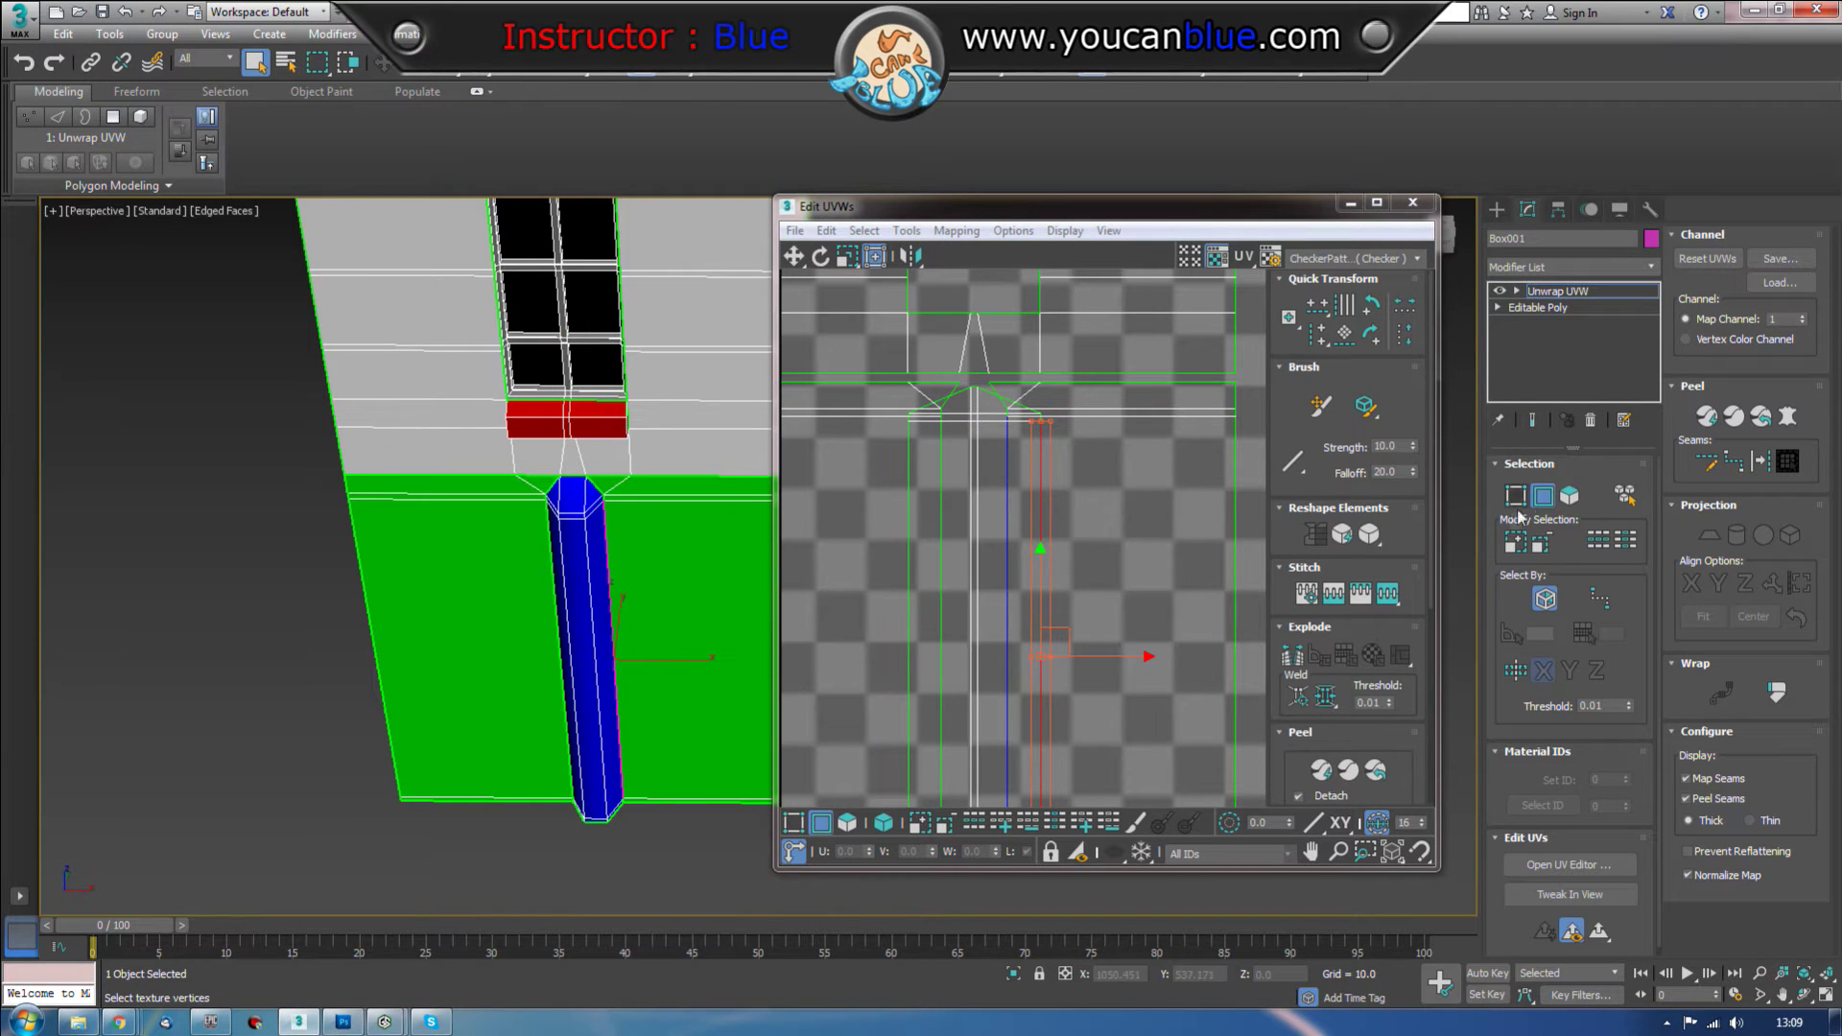
{"action": "left_click", "coordinate": [1570, 495]}
{"action": "left_click", "coordinate": [637, 596]}
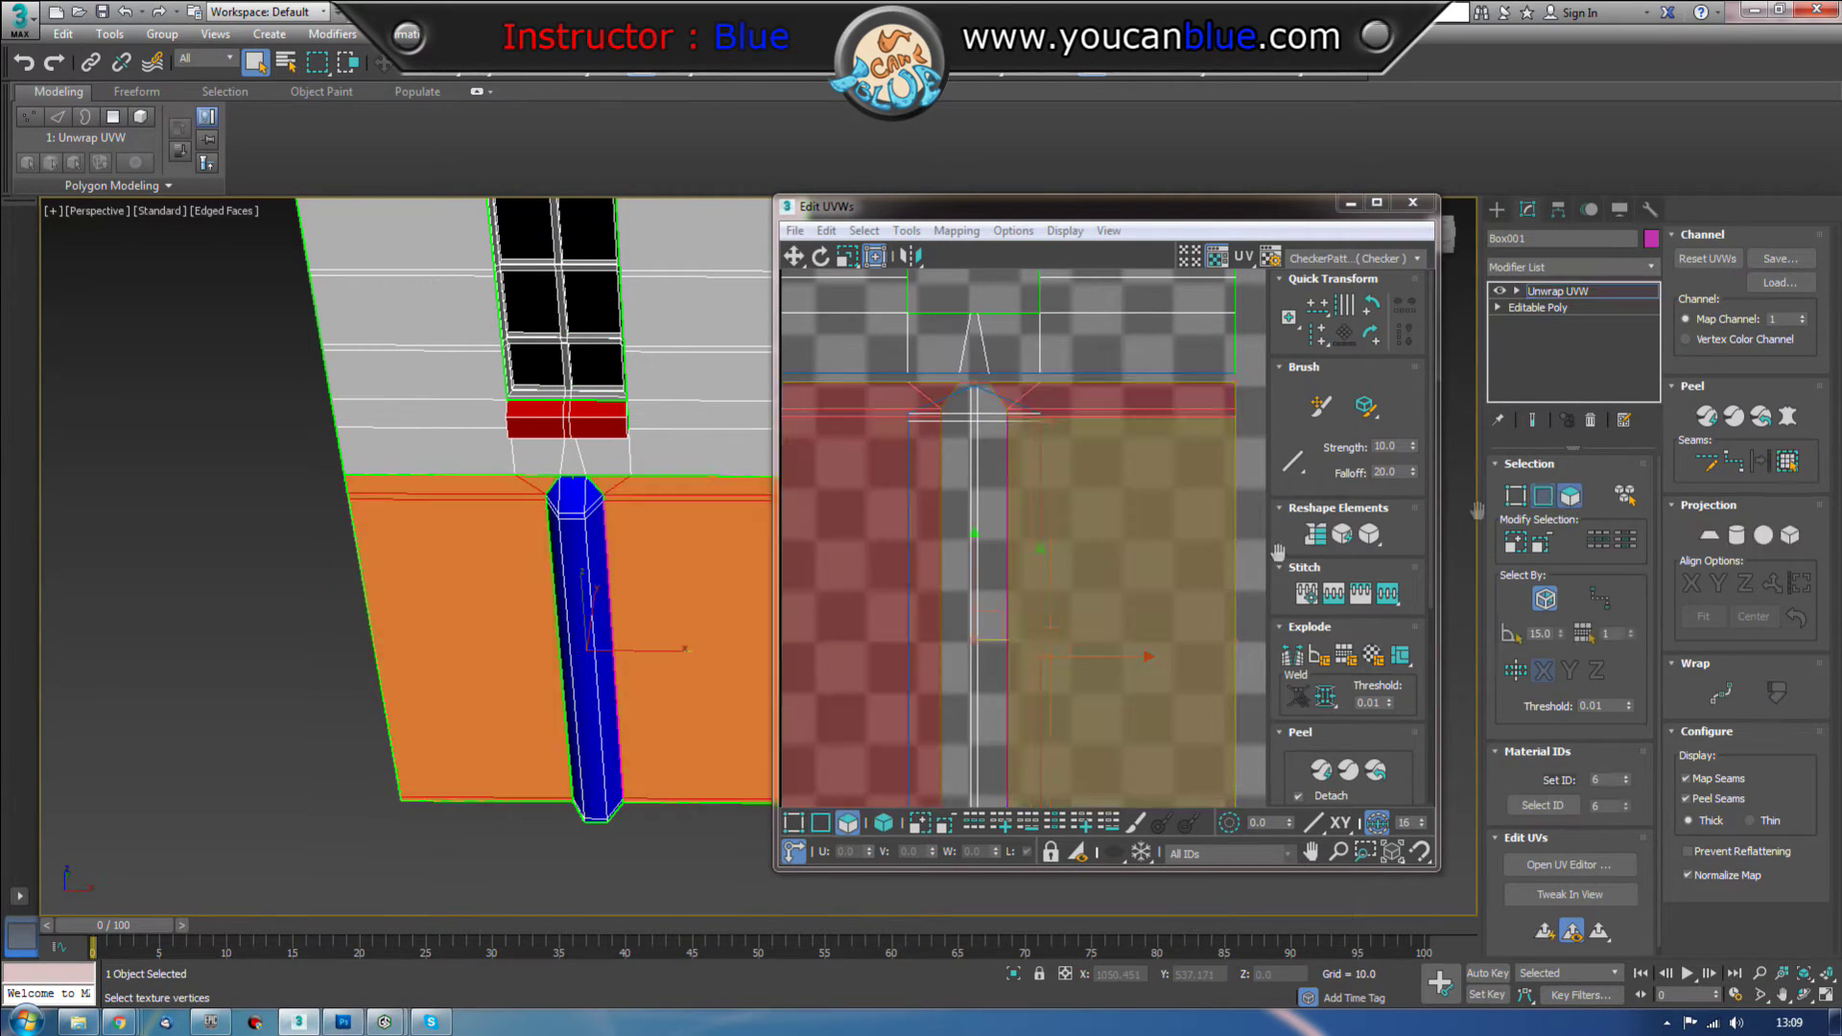
{"action": "left_click", "coordinate": [581, 619]}
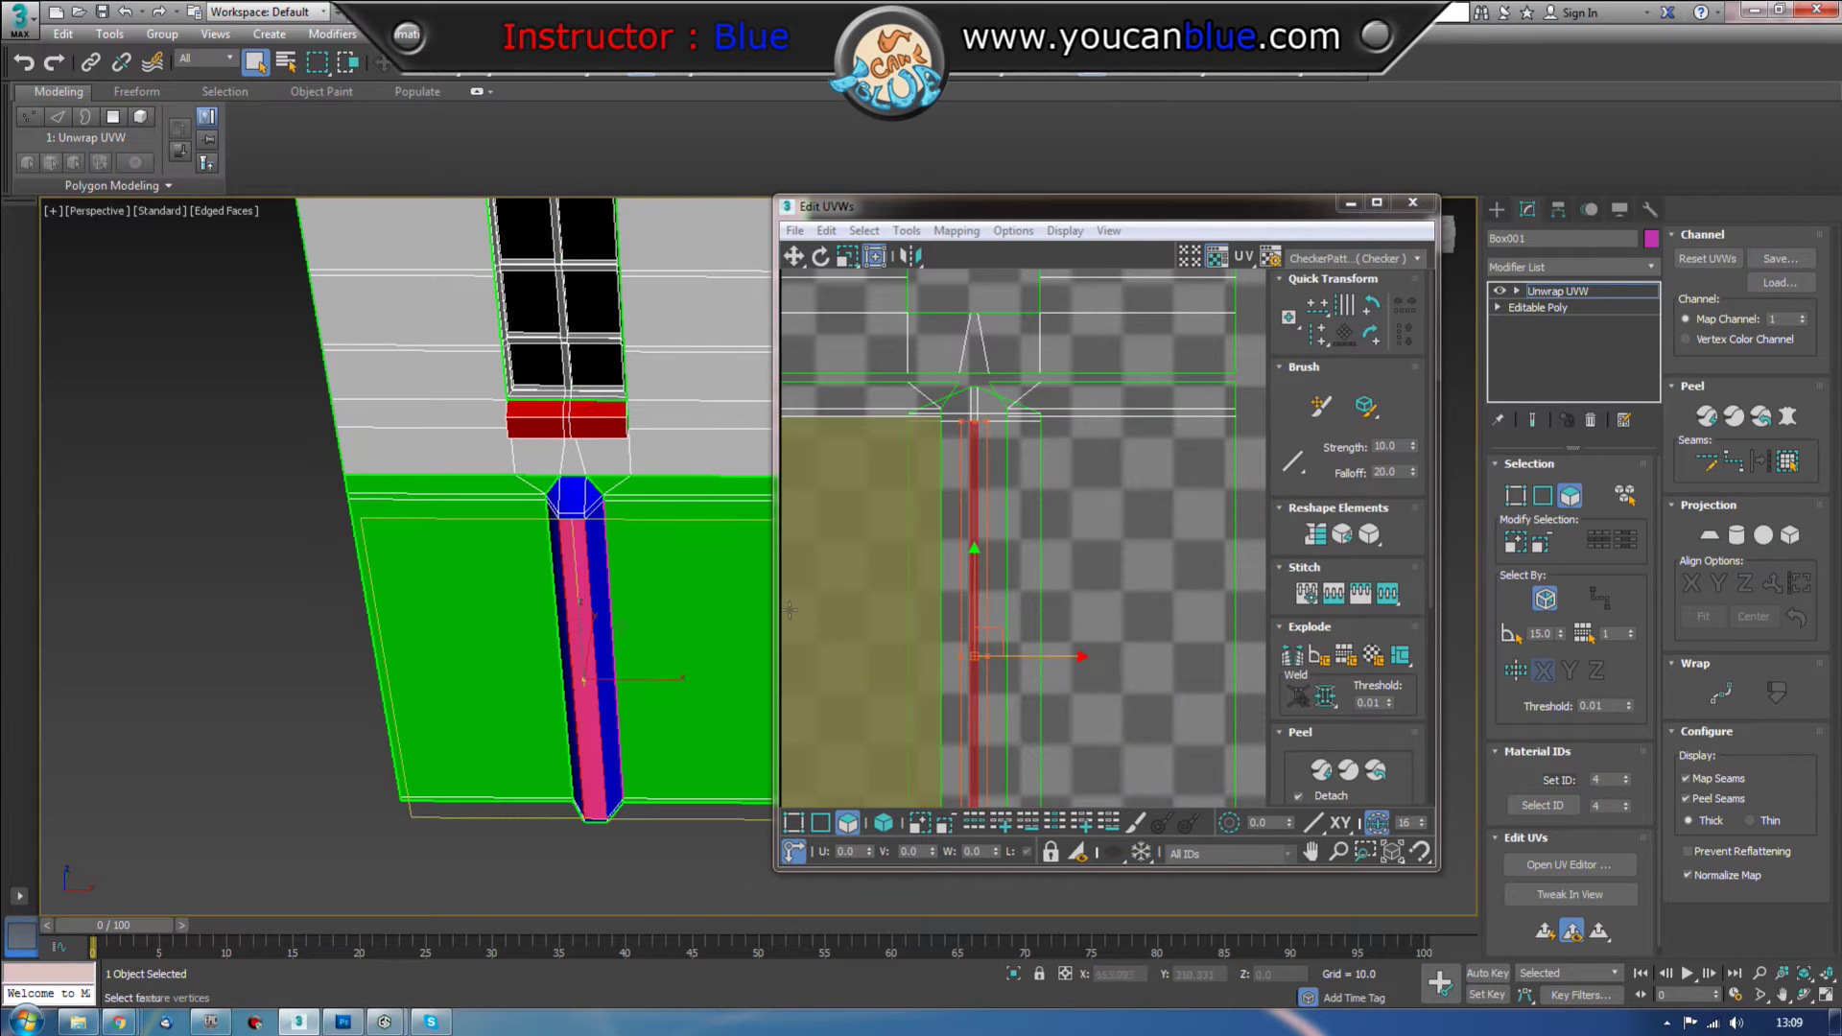
Step: Extend the face selection to the whole blue pillar, including the small cap faces at its upper end
{"action": "left_click", "coordinate": [1516, 543]}
{"action": "left_click", "coordinate": [556, 498], "text": "ctrl"}
{"action": "left_click", "coordinate": [571, 499], "text": "ctrl"}
{"action": "left_click", "coordinate": [554, 497], "text": "ctrl"}
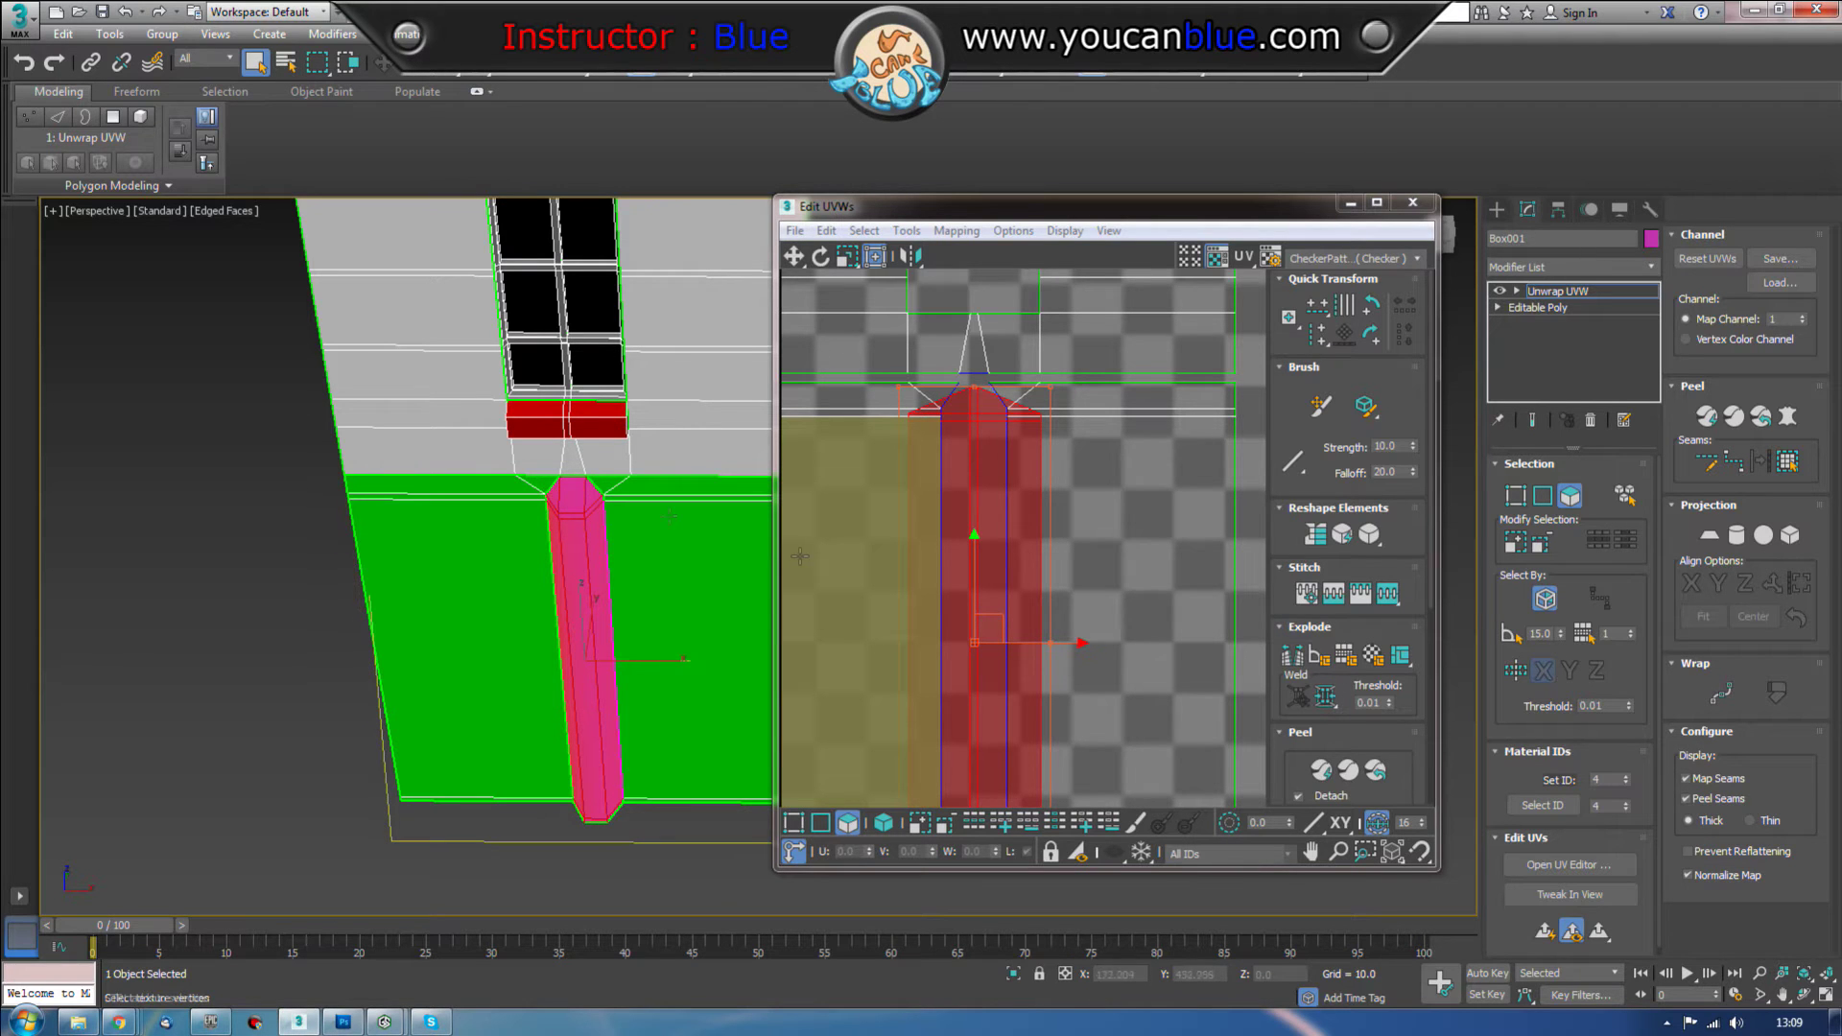
{"action": "scroll", "coordinate": [864, 480], "scroll_direction": "down", "scroll_amount": 2}
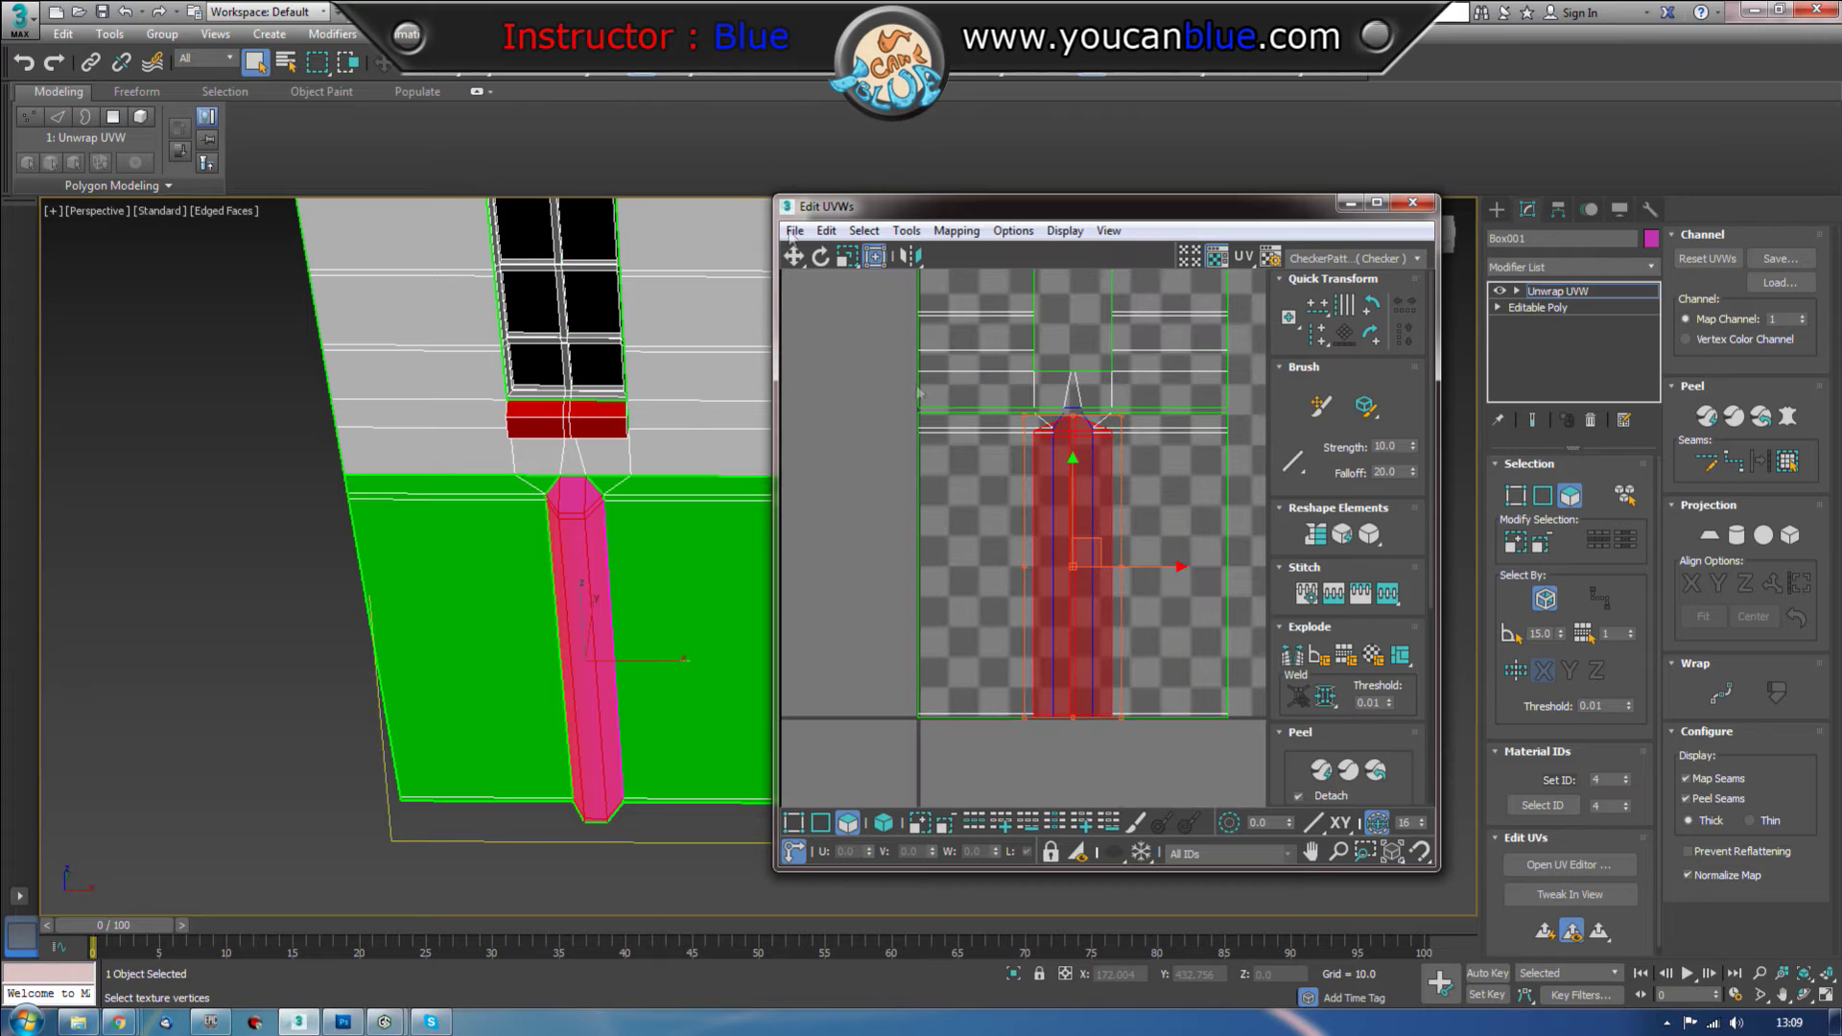
Step: Scale the selected pillar UVs horizontally so they become slightly narrower within the surrounding wall UVs
{"action": "left_click", "coordinate": [849, 257]}
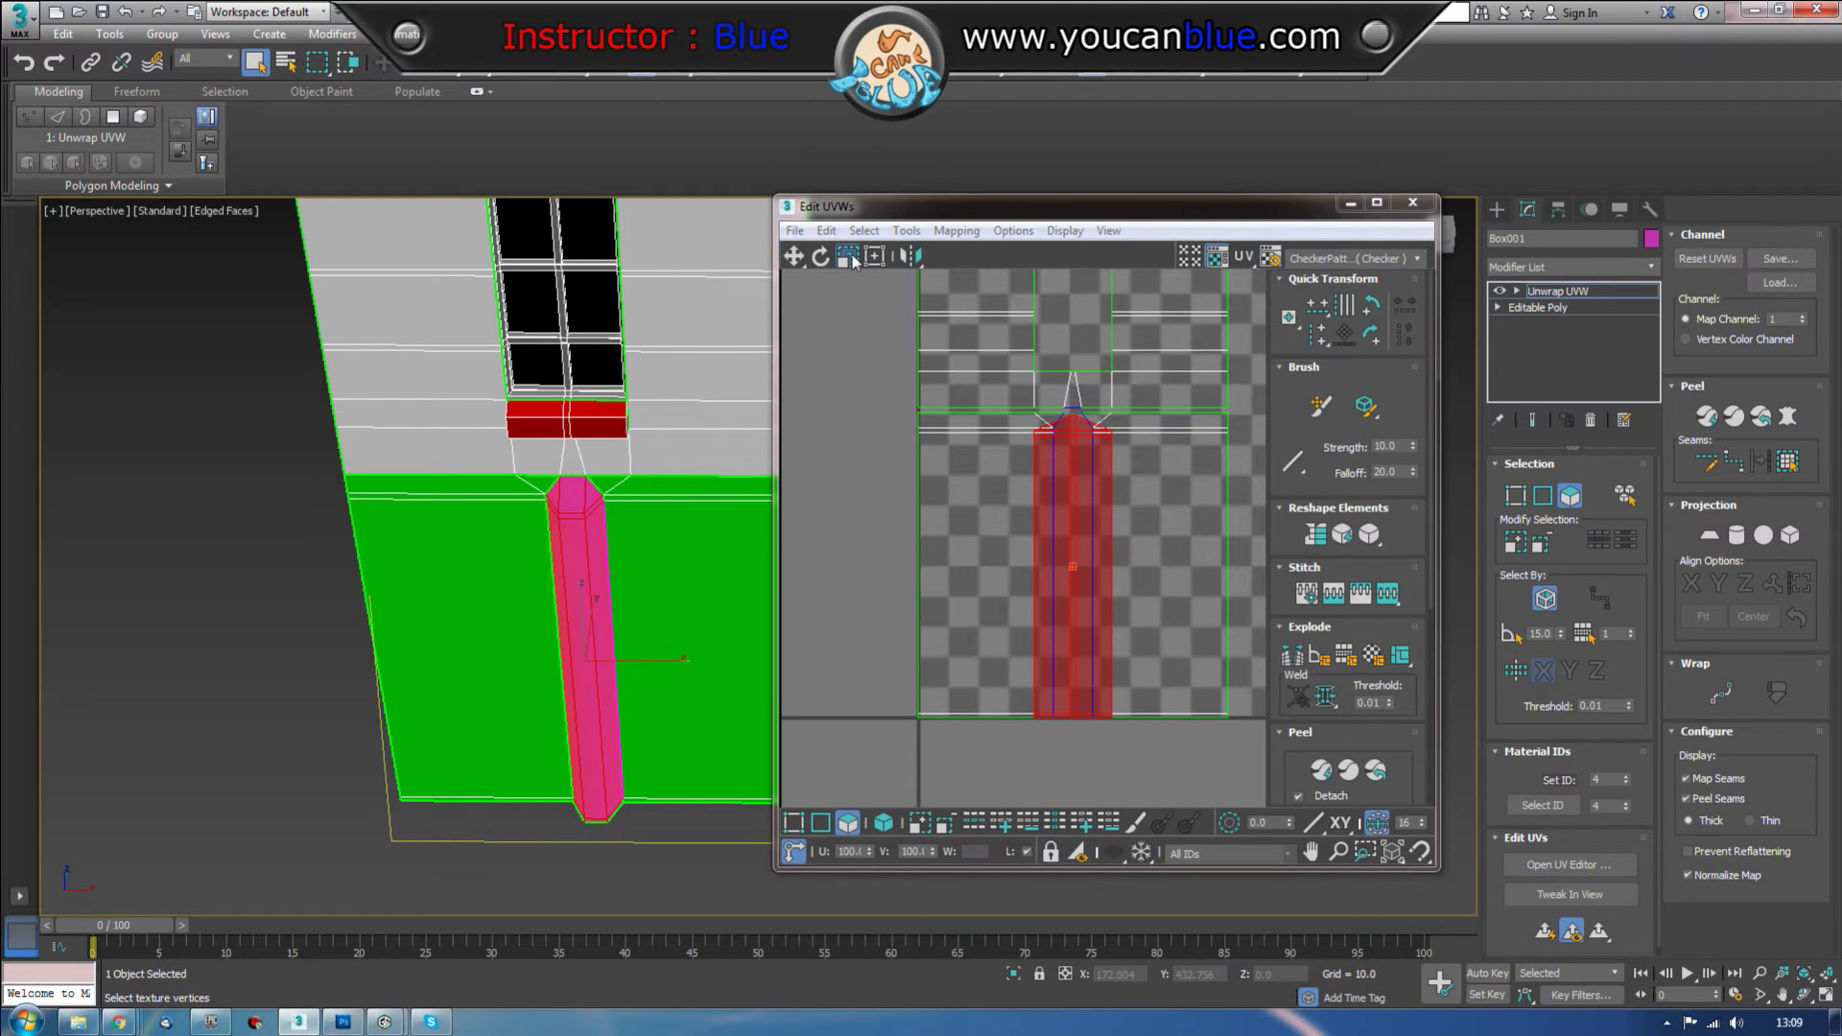
{"action": "left_click", "coordinate": [850, 257]}
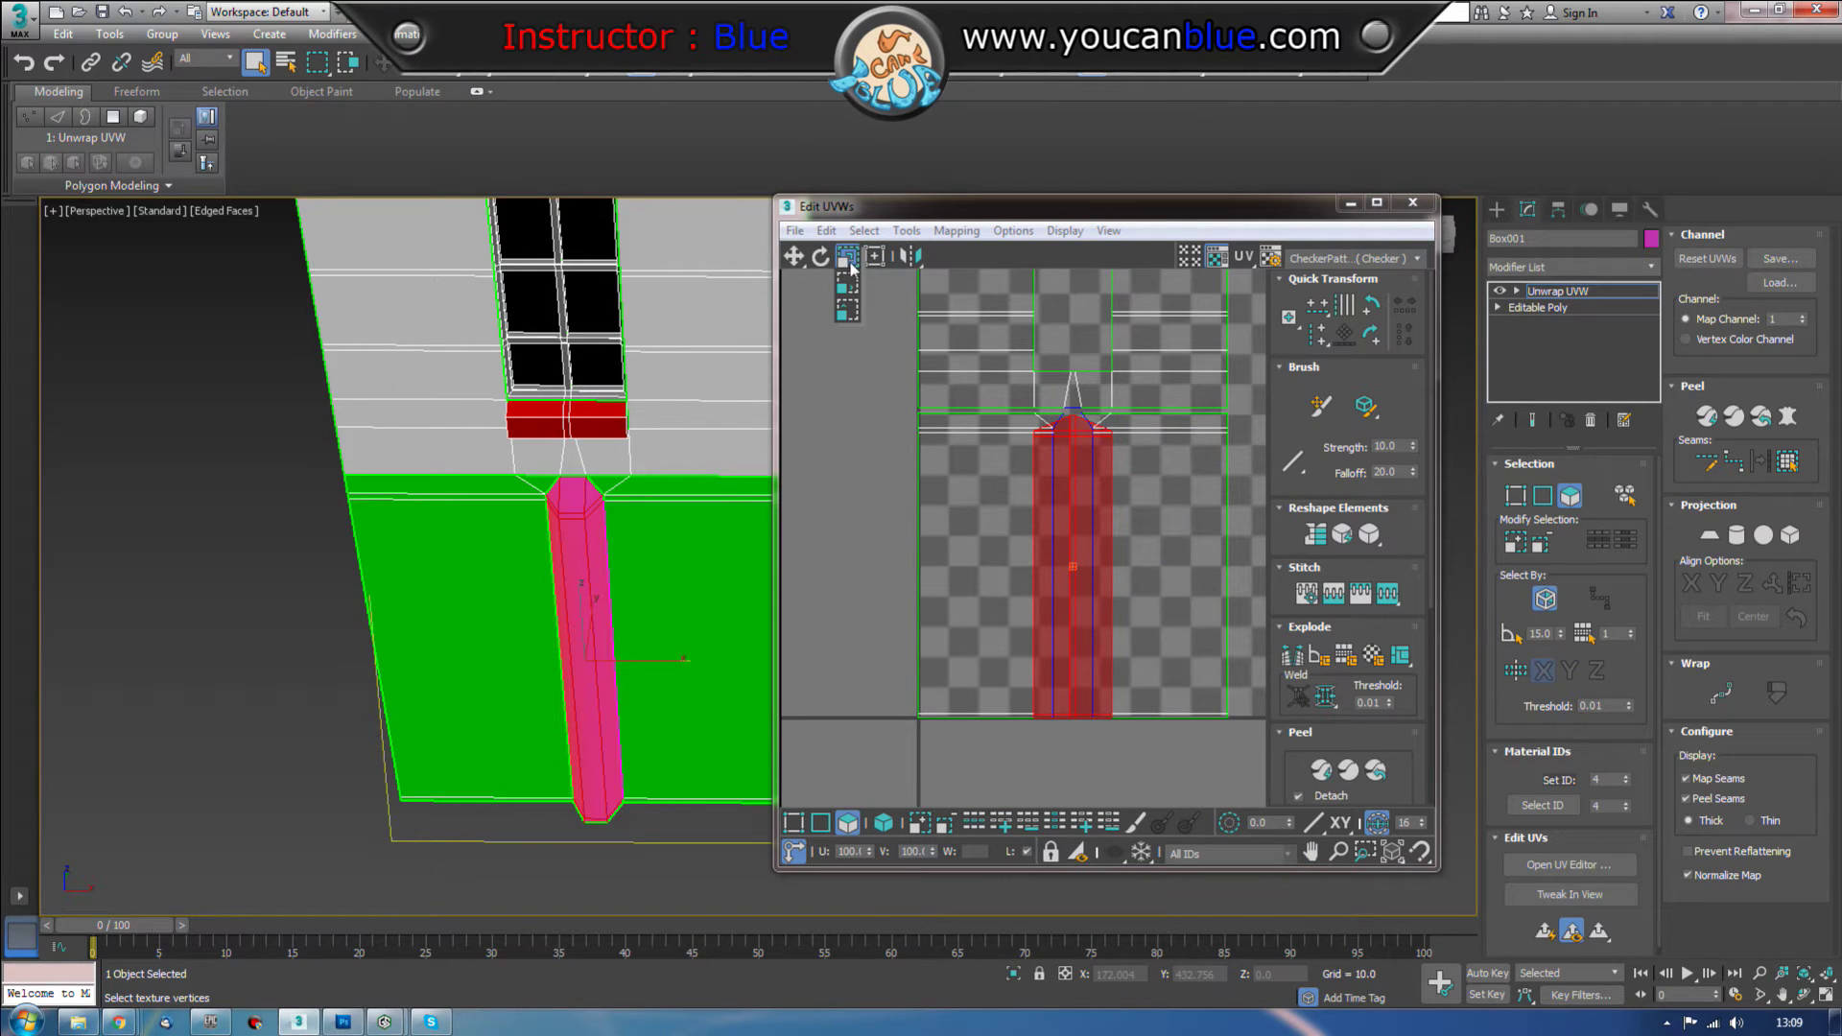
{"action": "left_click", "coordinate": [847, 287]}
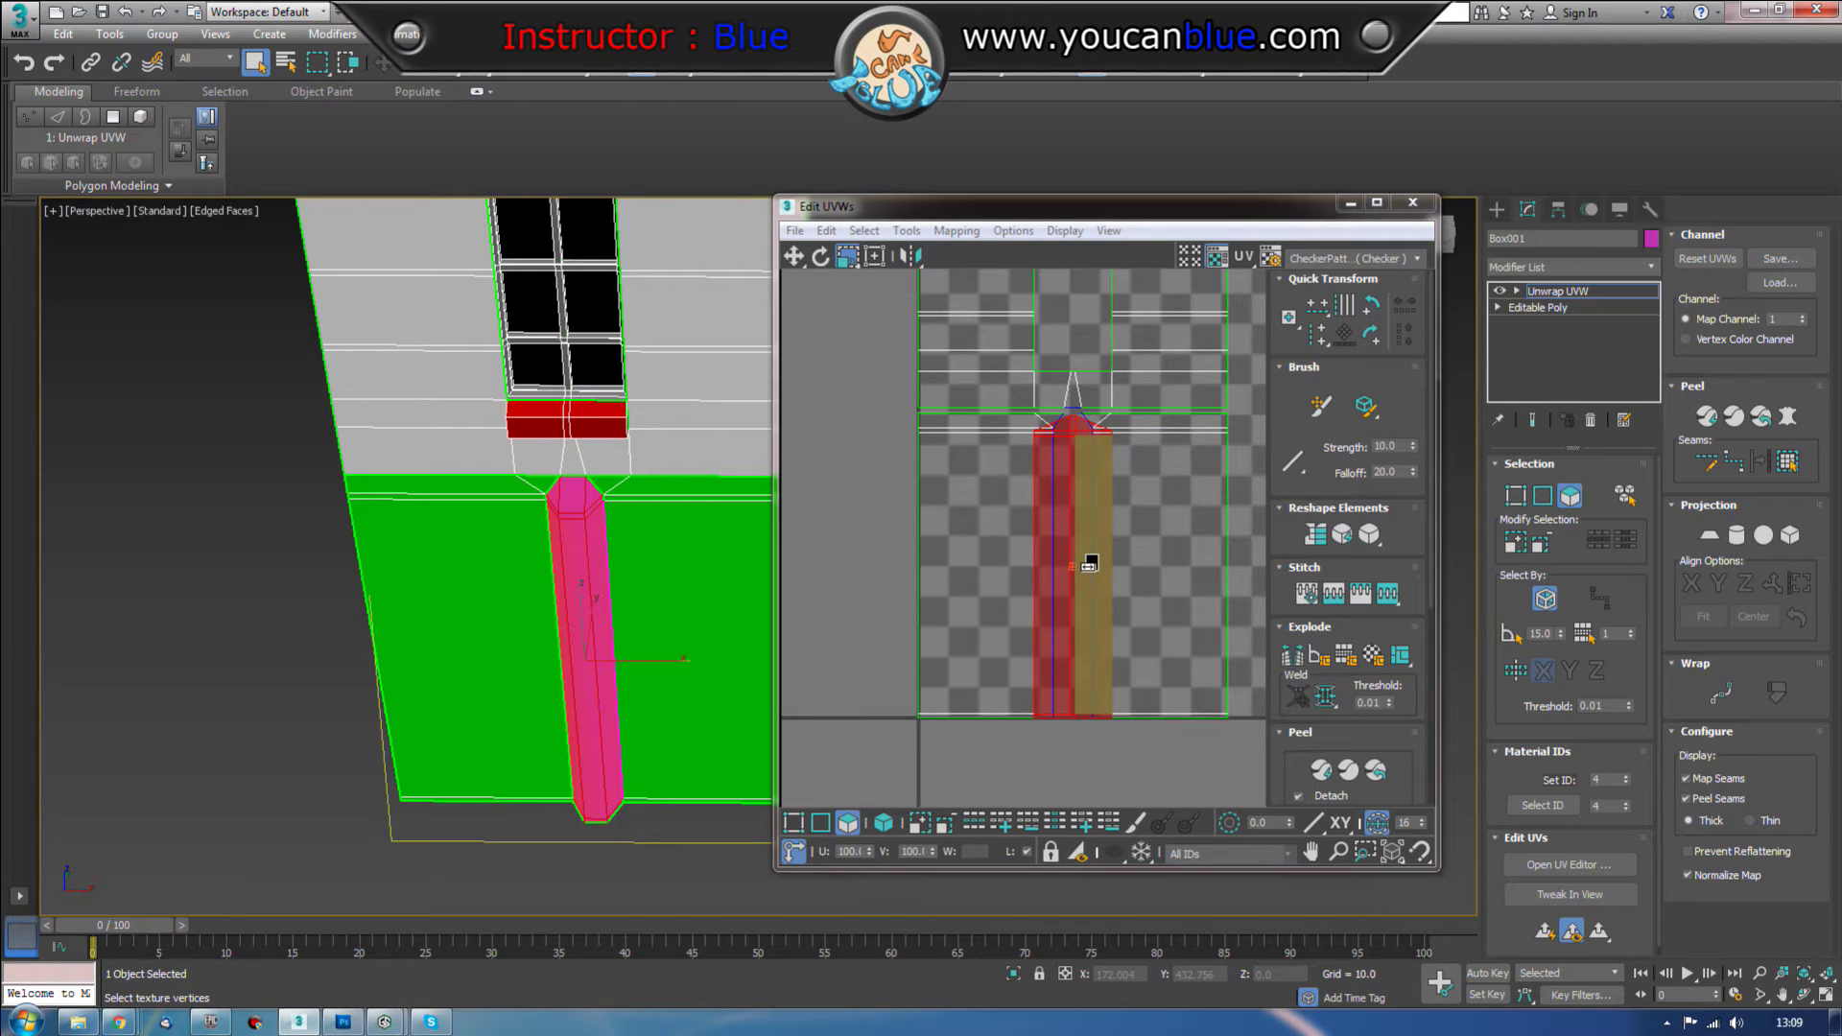
{"action": "left_click_drag", "start_coordinate": [1074, 554], "coordinate": [1073, 666]}
{"action": "scroll", "coordinate": [1109, 648], "scroll_direction": "up", "scroll_amount": 3}
{"action": "scroll", "coordinate": [1100, 497], "scroll_direction": "down", "scroll_amount": 2}
{"action": "left_click_drag", "start_coordinate": [1075, 337], "coordinate": [1050, 641]}
{"action": "scroll", "coordinate": [1051, 645], "scroll_direction": "up", "scroll_amount": 2}
{"action": "left_click_drag", "start_coordinate": [1052, 526], "coordinate": [1072, 616]}
{"action": "scroll", "coordinate": [1073, 616], "scroll_direction": "up", "scroll_amount": 2}
{"action": "left_click", "coordinate": [999, 557]}
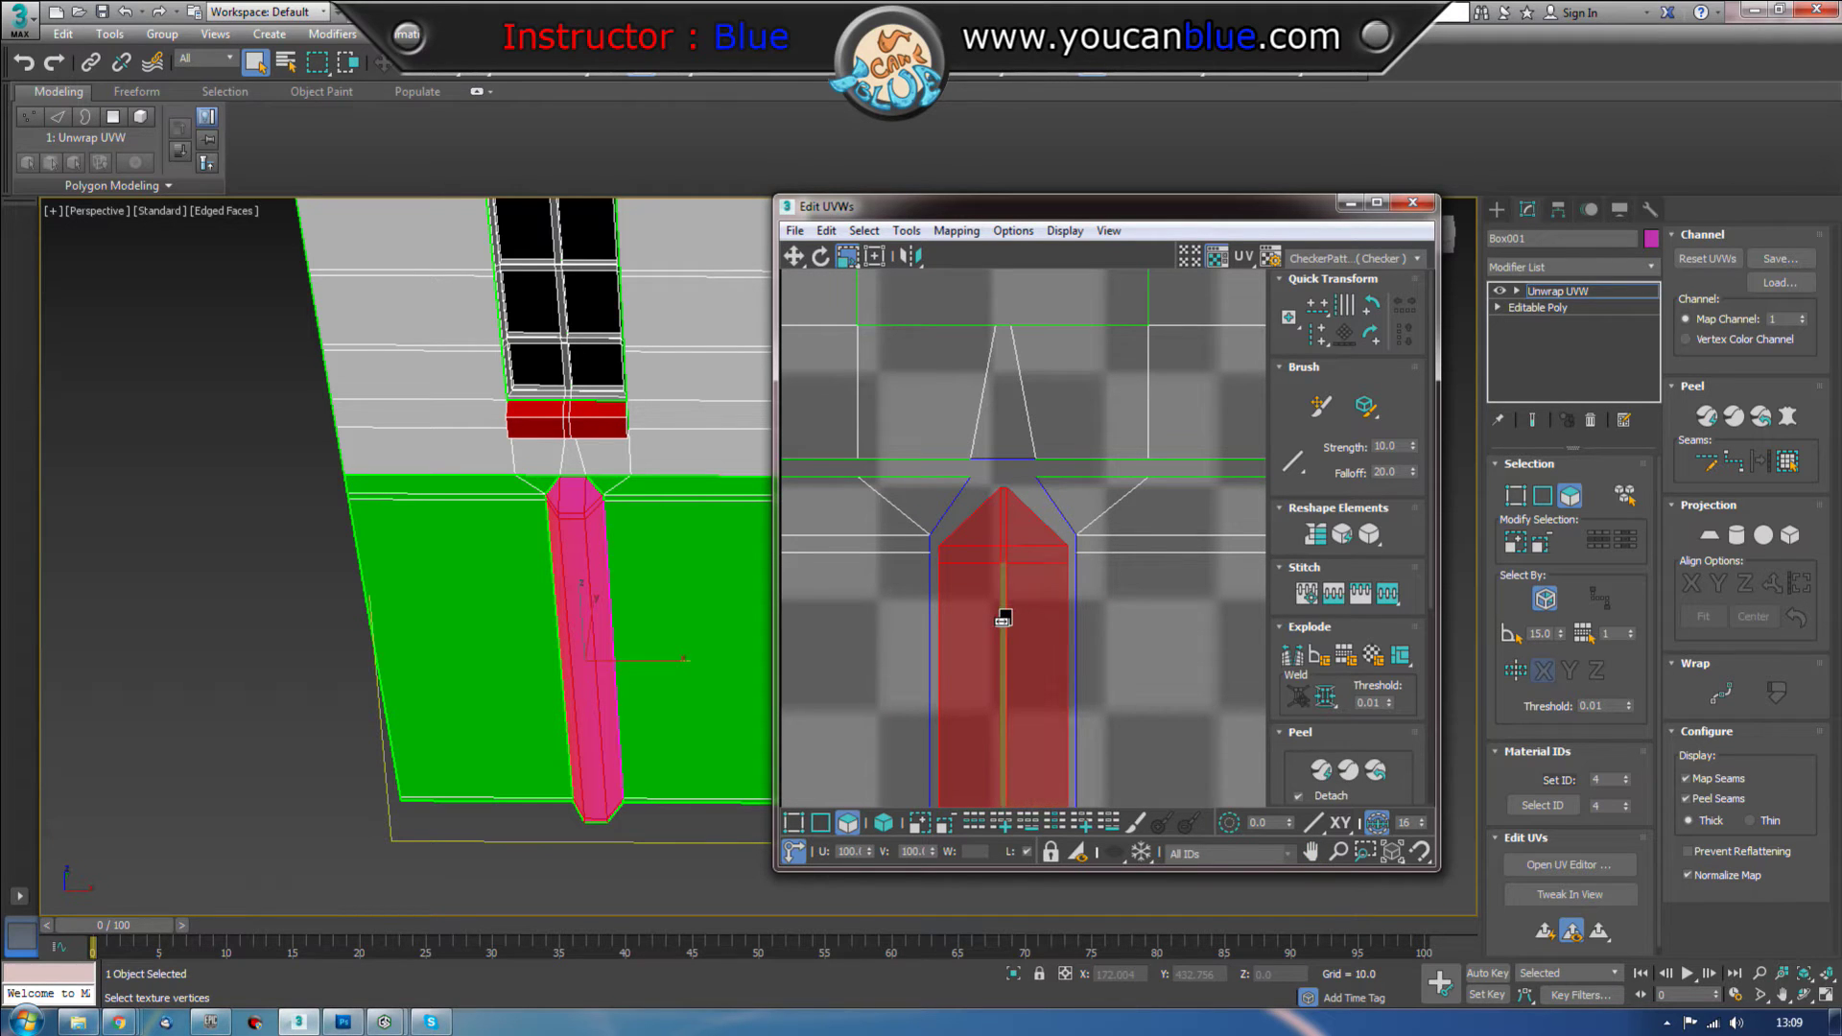
Step: Select only the long front face of the pillar and widen its UVs horizontally to form a broader central strip
{"action": "right_click", "coordinate": [615, 554]}
{"action": "left_click", "coordinate": [579, 589]}
{"action": "left_click", "coordinate": [578, 589]}
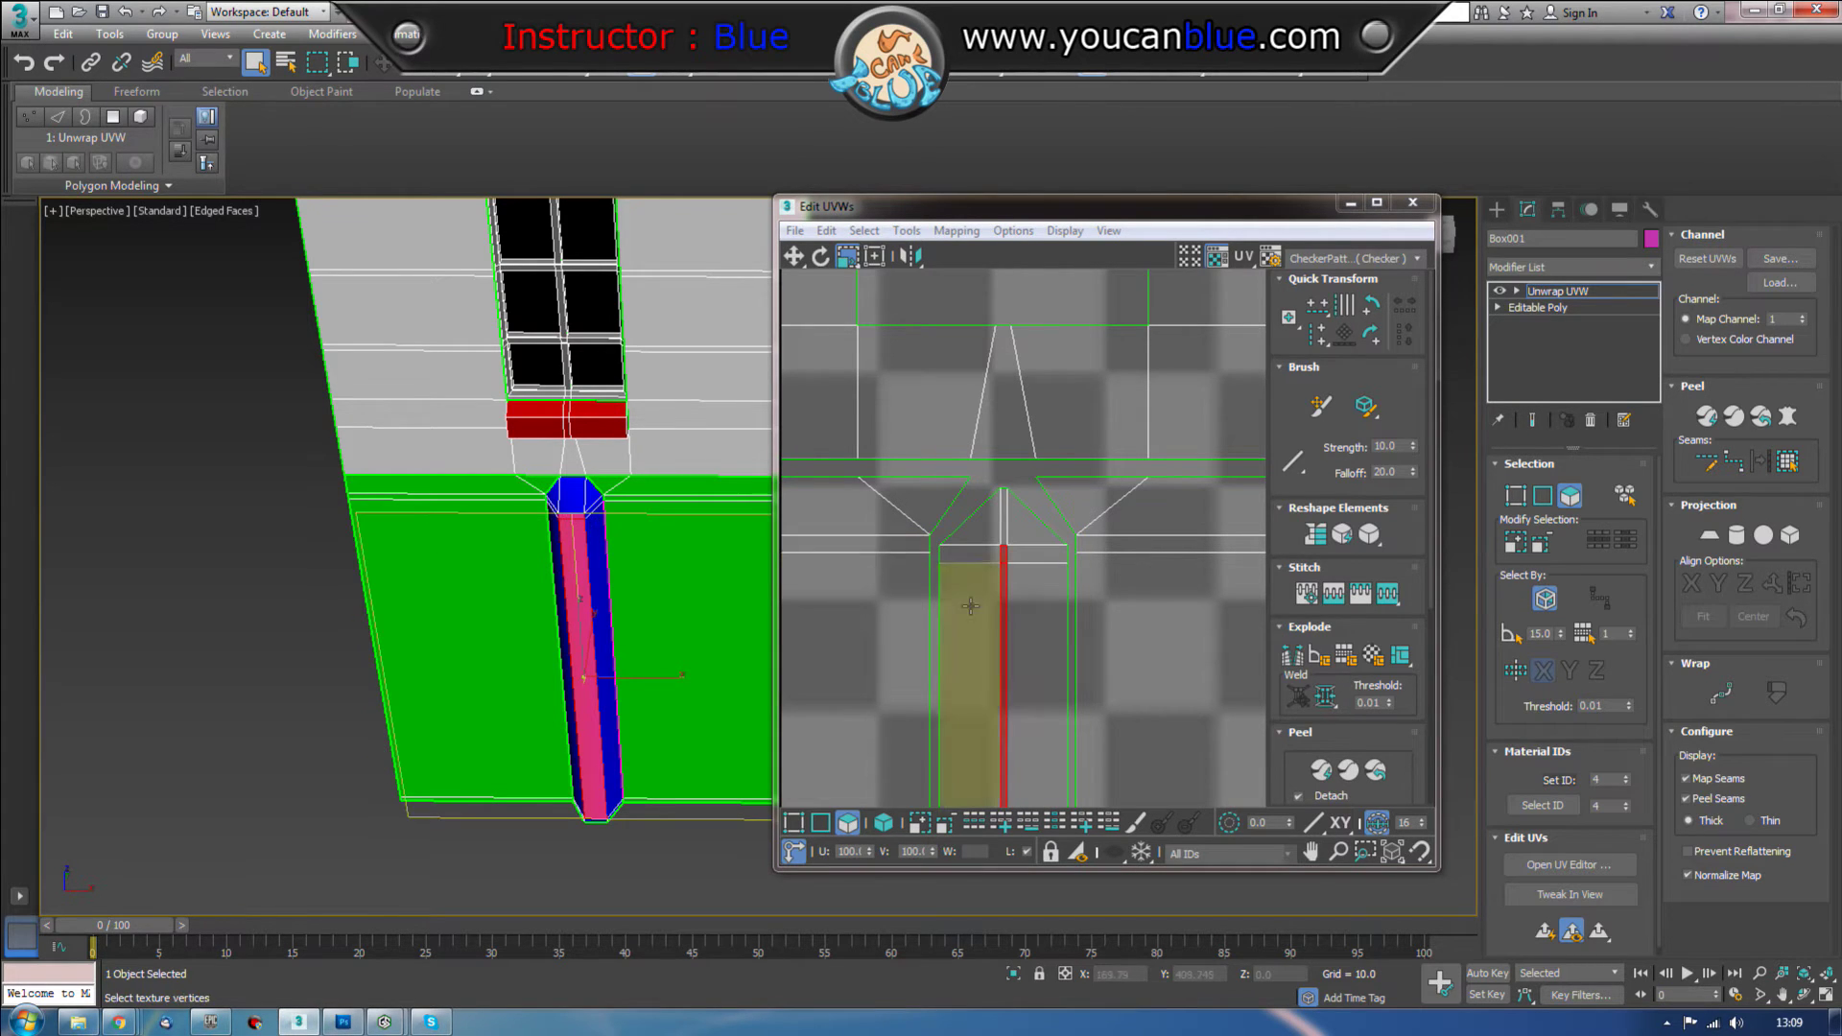
{"action": "left_click_drag", "start_coordinate": [697, 685], "coordinate": [732, 485]}
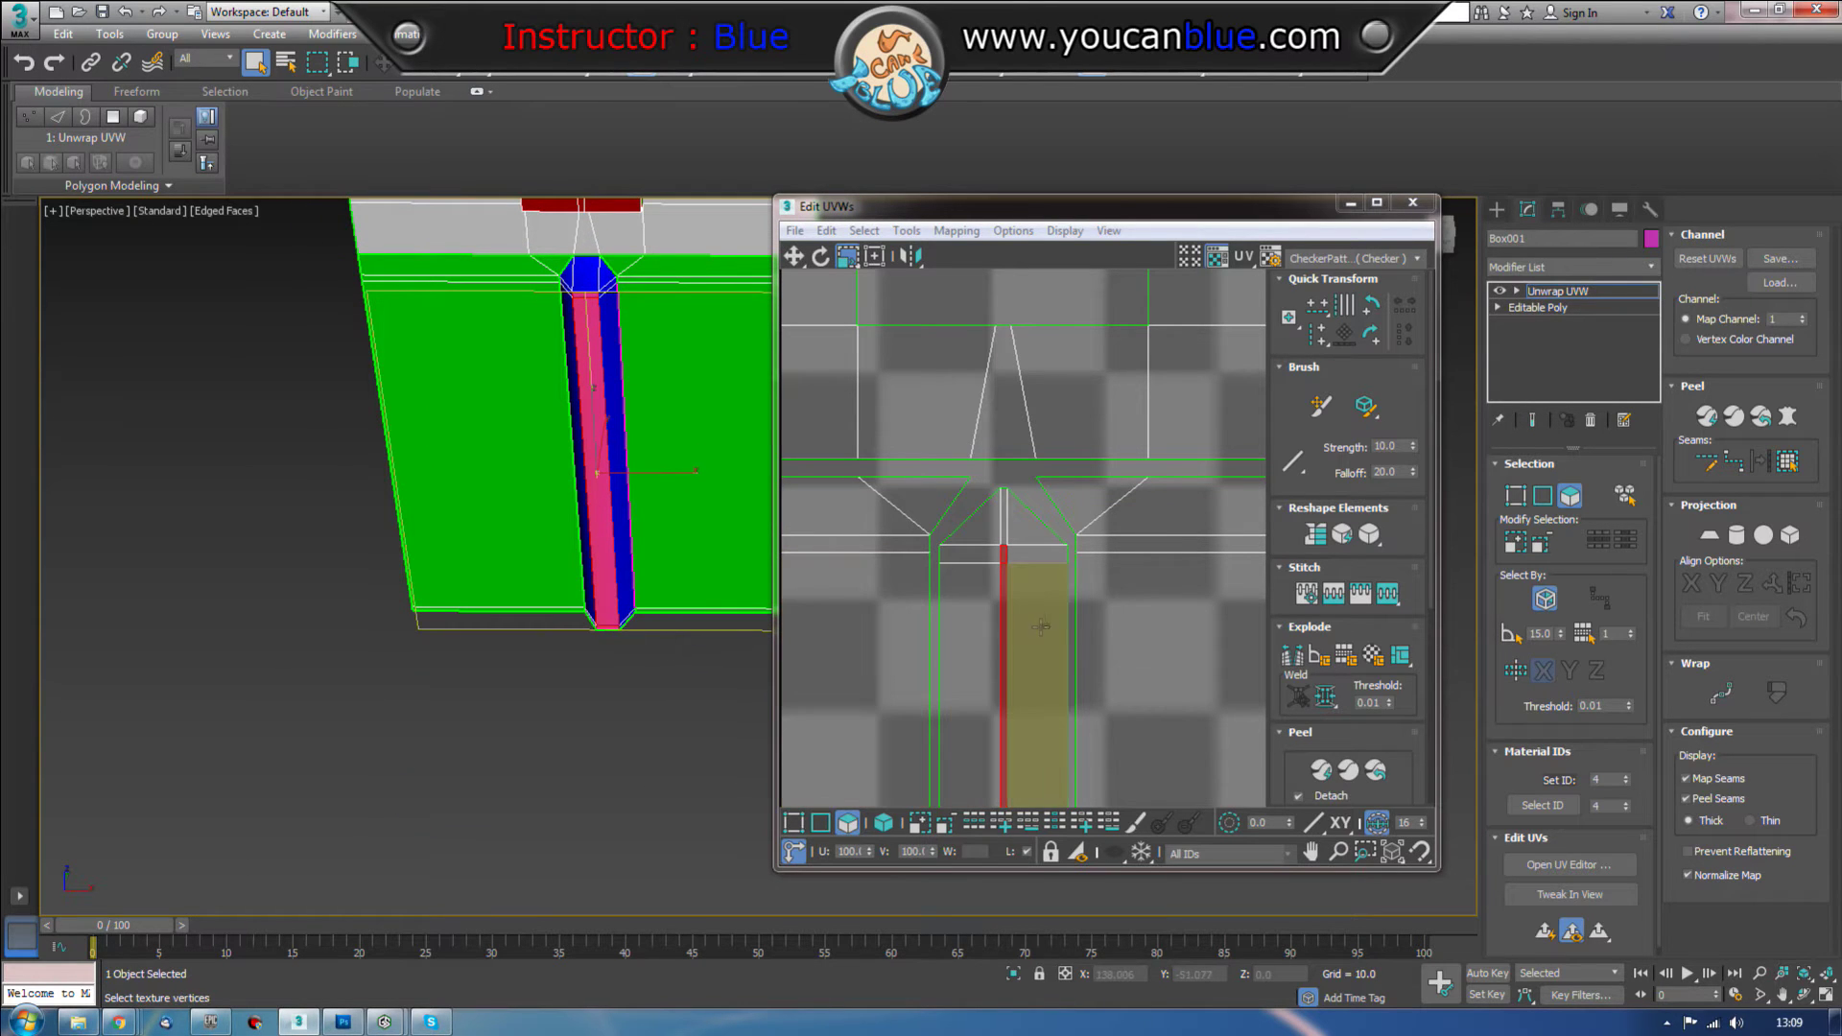
{"action": "left_click_drag", "start_coordinate": [1090, 628], "coordinate": [1238, 628]}
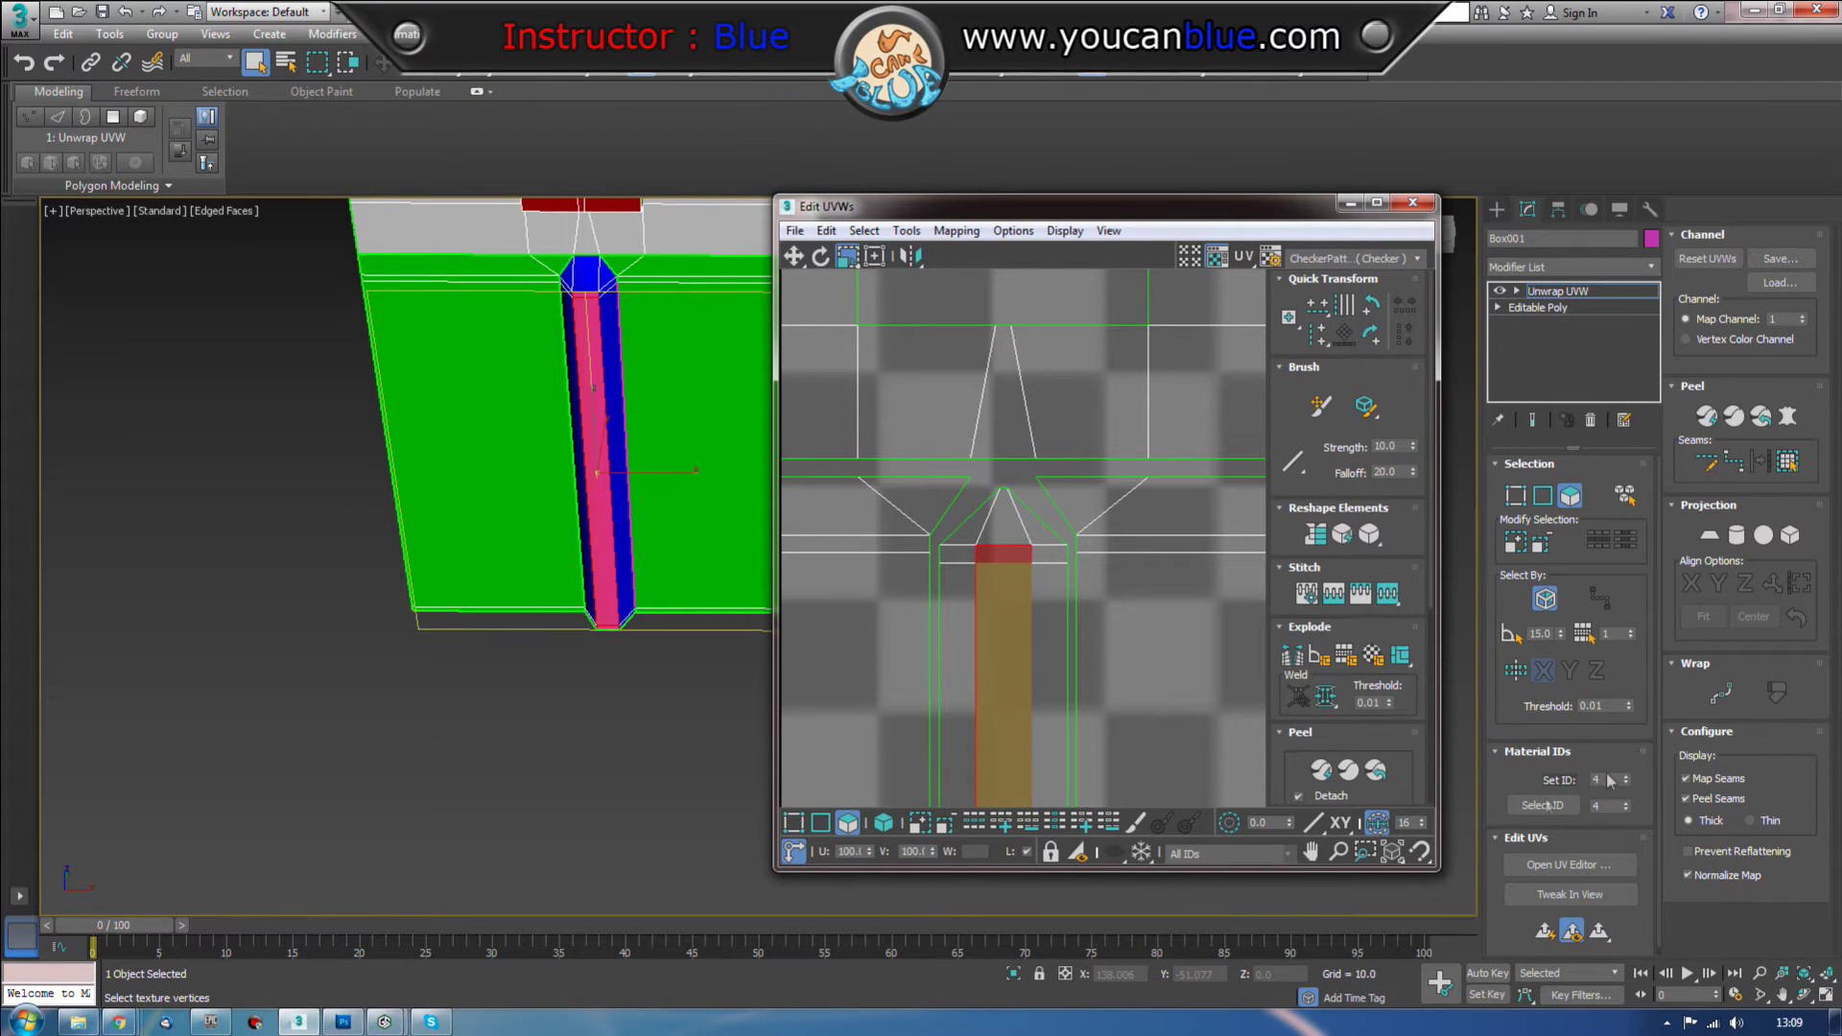
{"action": "scroll", "coordinate": [1132, 671], "scroll_direction": "down", "scroll_amount": 3}
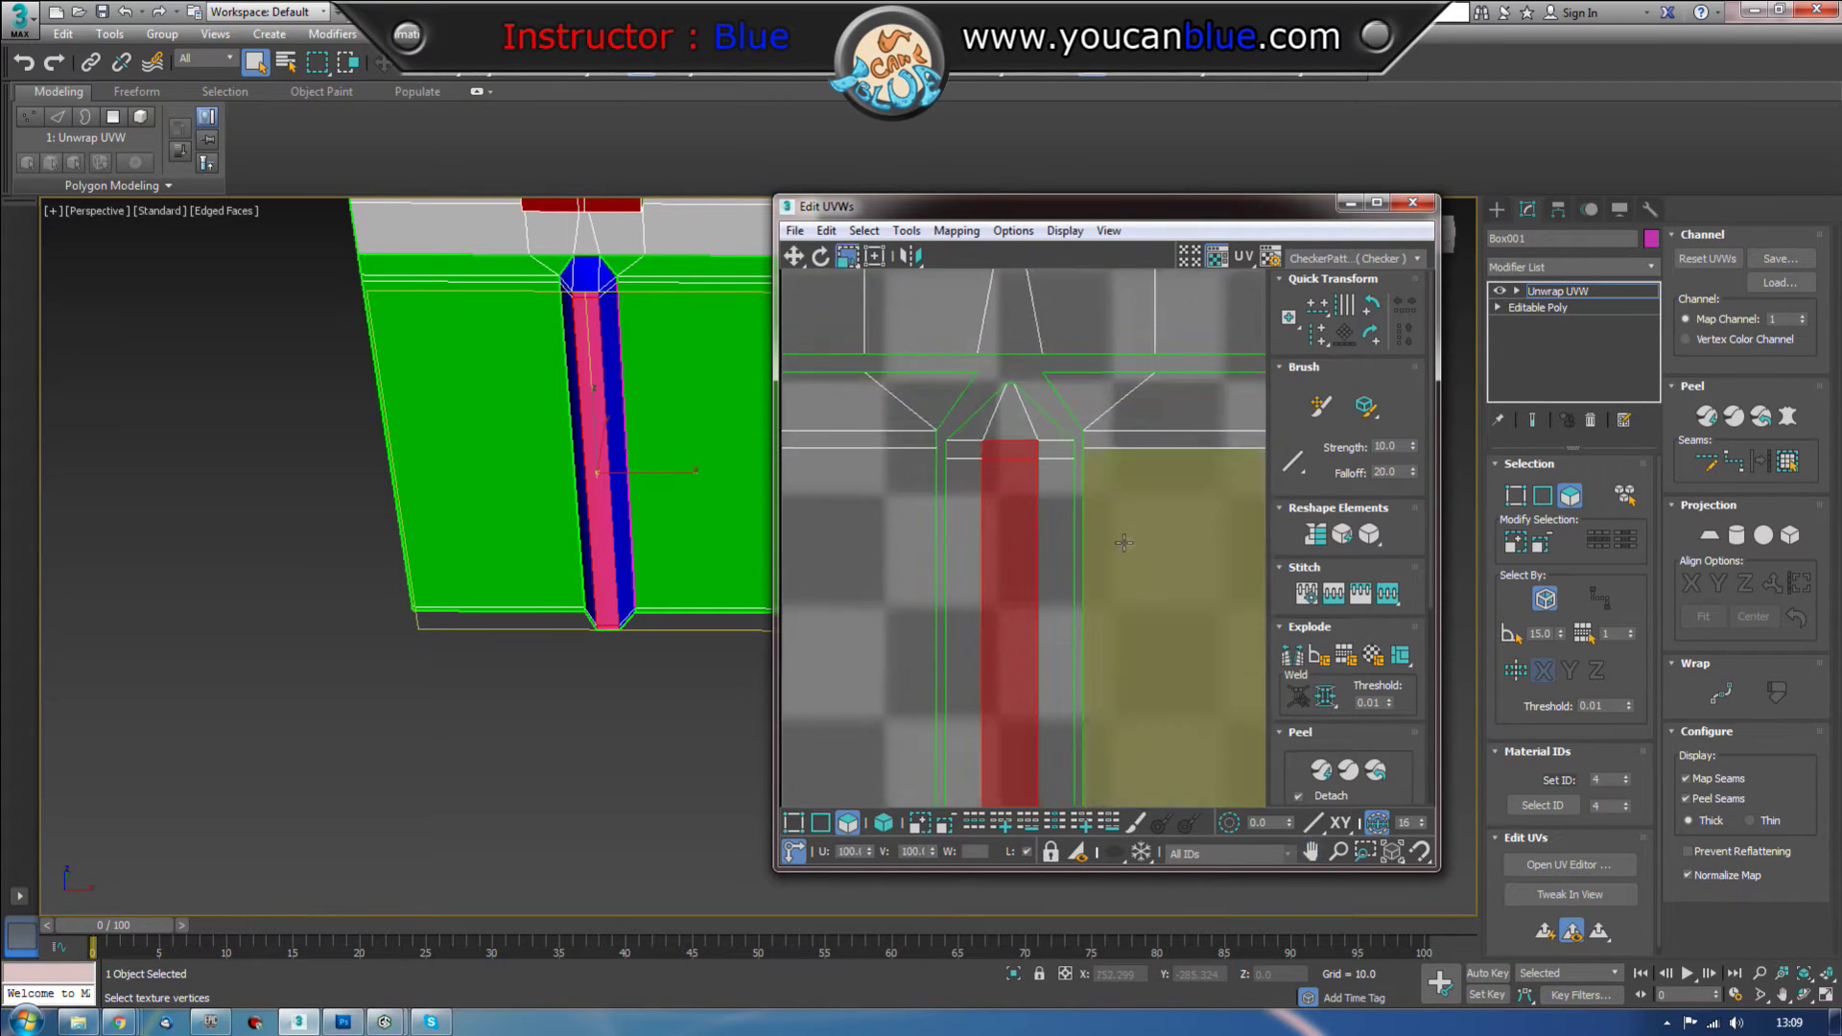
Step: Clear the face selection, leave polygon mode, close the UV editor and deselect the wall
{"action": "left_click", "coordinate": [362, 773]}
{"action": "left_click", "coordinate": [1583, 495]}
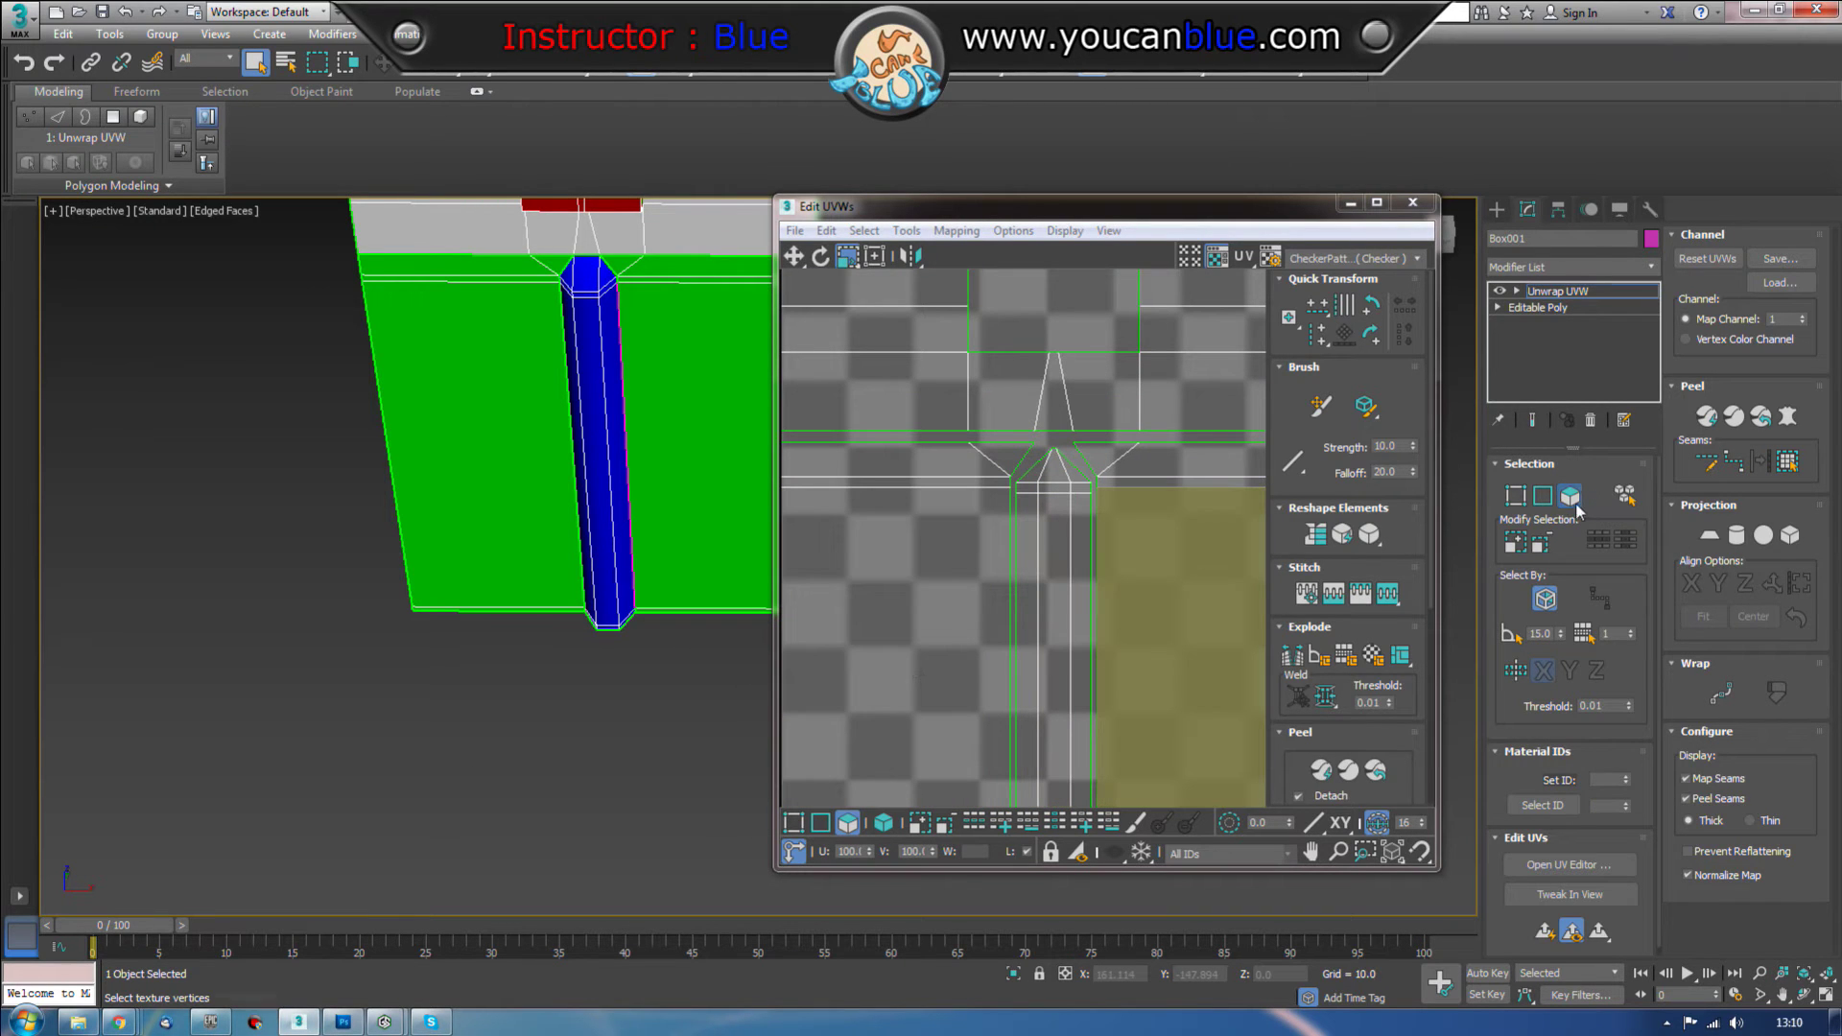
{"action": "left_click", "coordinate": [1417, 204]}
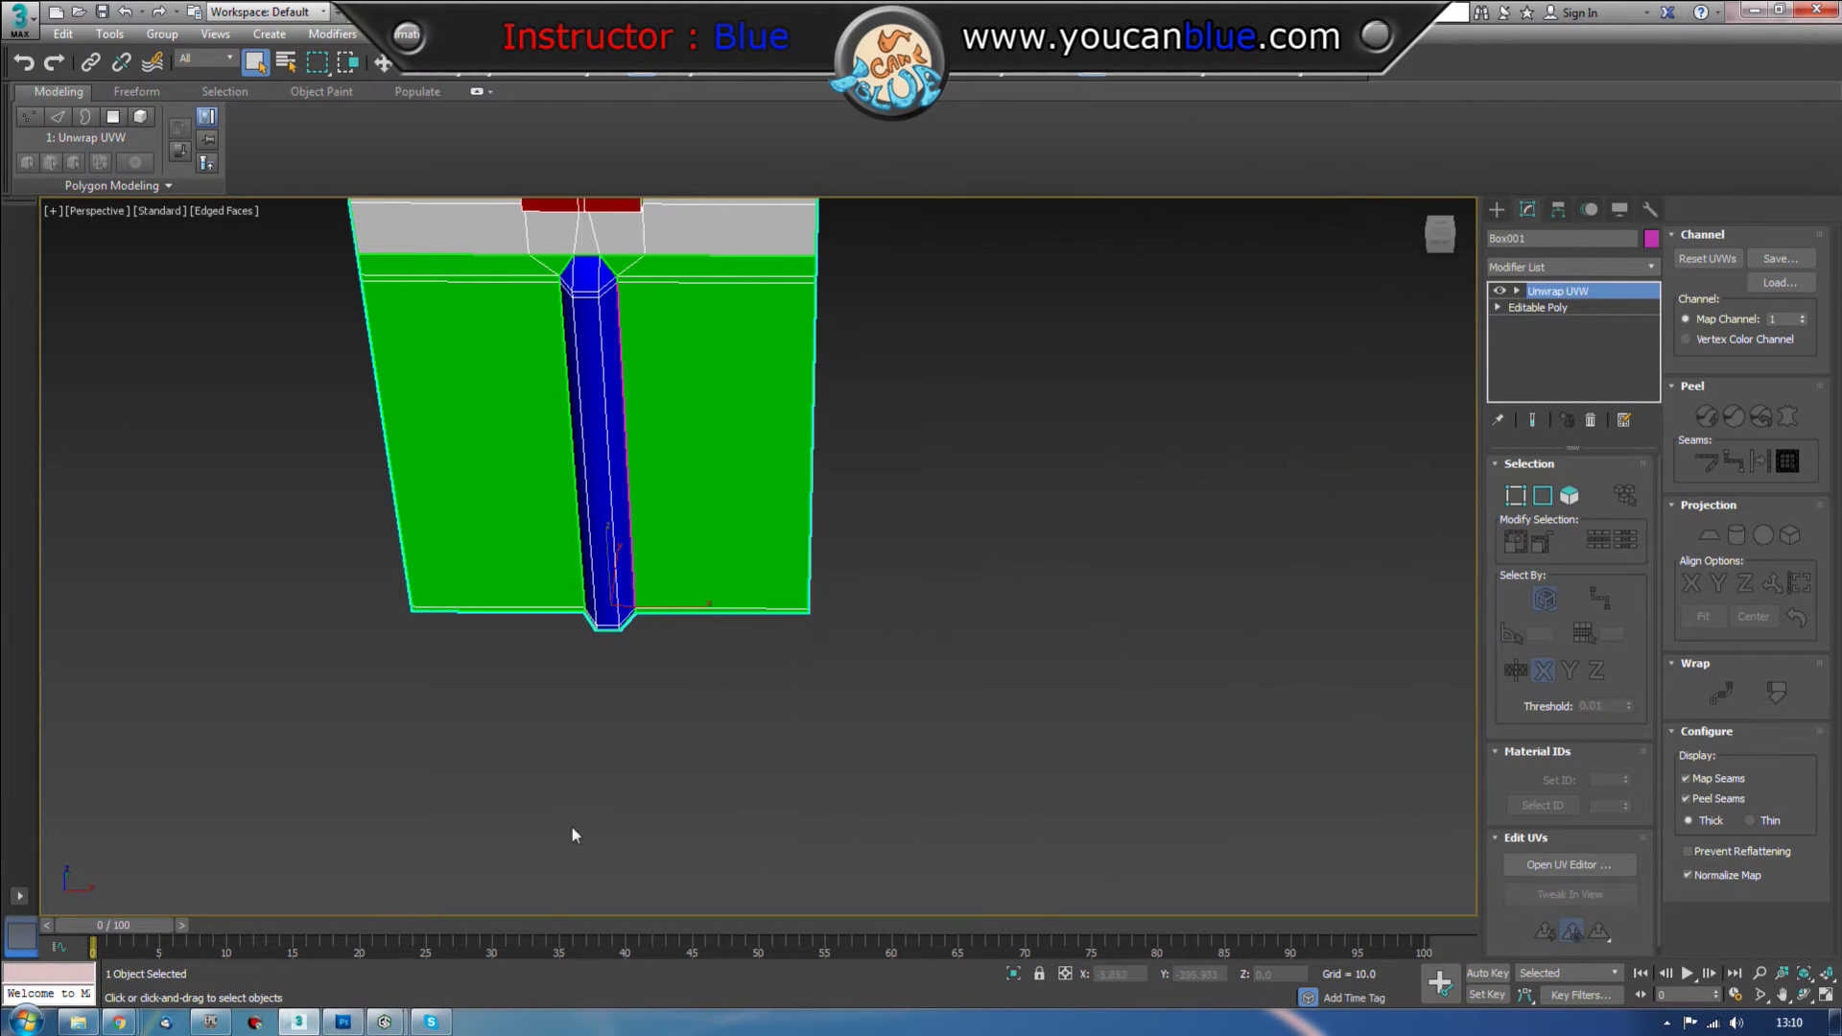
{"action": "left_click", "coordinate": [1048, 380]}
{"action": "scroll", "coordinate": [1099, 577], "scroll_direction": "down", "scroll_amount": 5}
{"action": "mouse_move", "coordinate": [1086, 572]}
{"action": "left_mouse_down"}
{"action": "mouse_move", "coordinate": [911, 601]}
{"action": "mouse_move", "coordinate": [1101, 563]}
{"action": "mouse_move", "coordinate": [1100, 585]}
{"action": "mouse_move", "coordinate": [1079, 543]}
{"action": "left_mouse_up"}
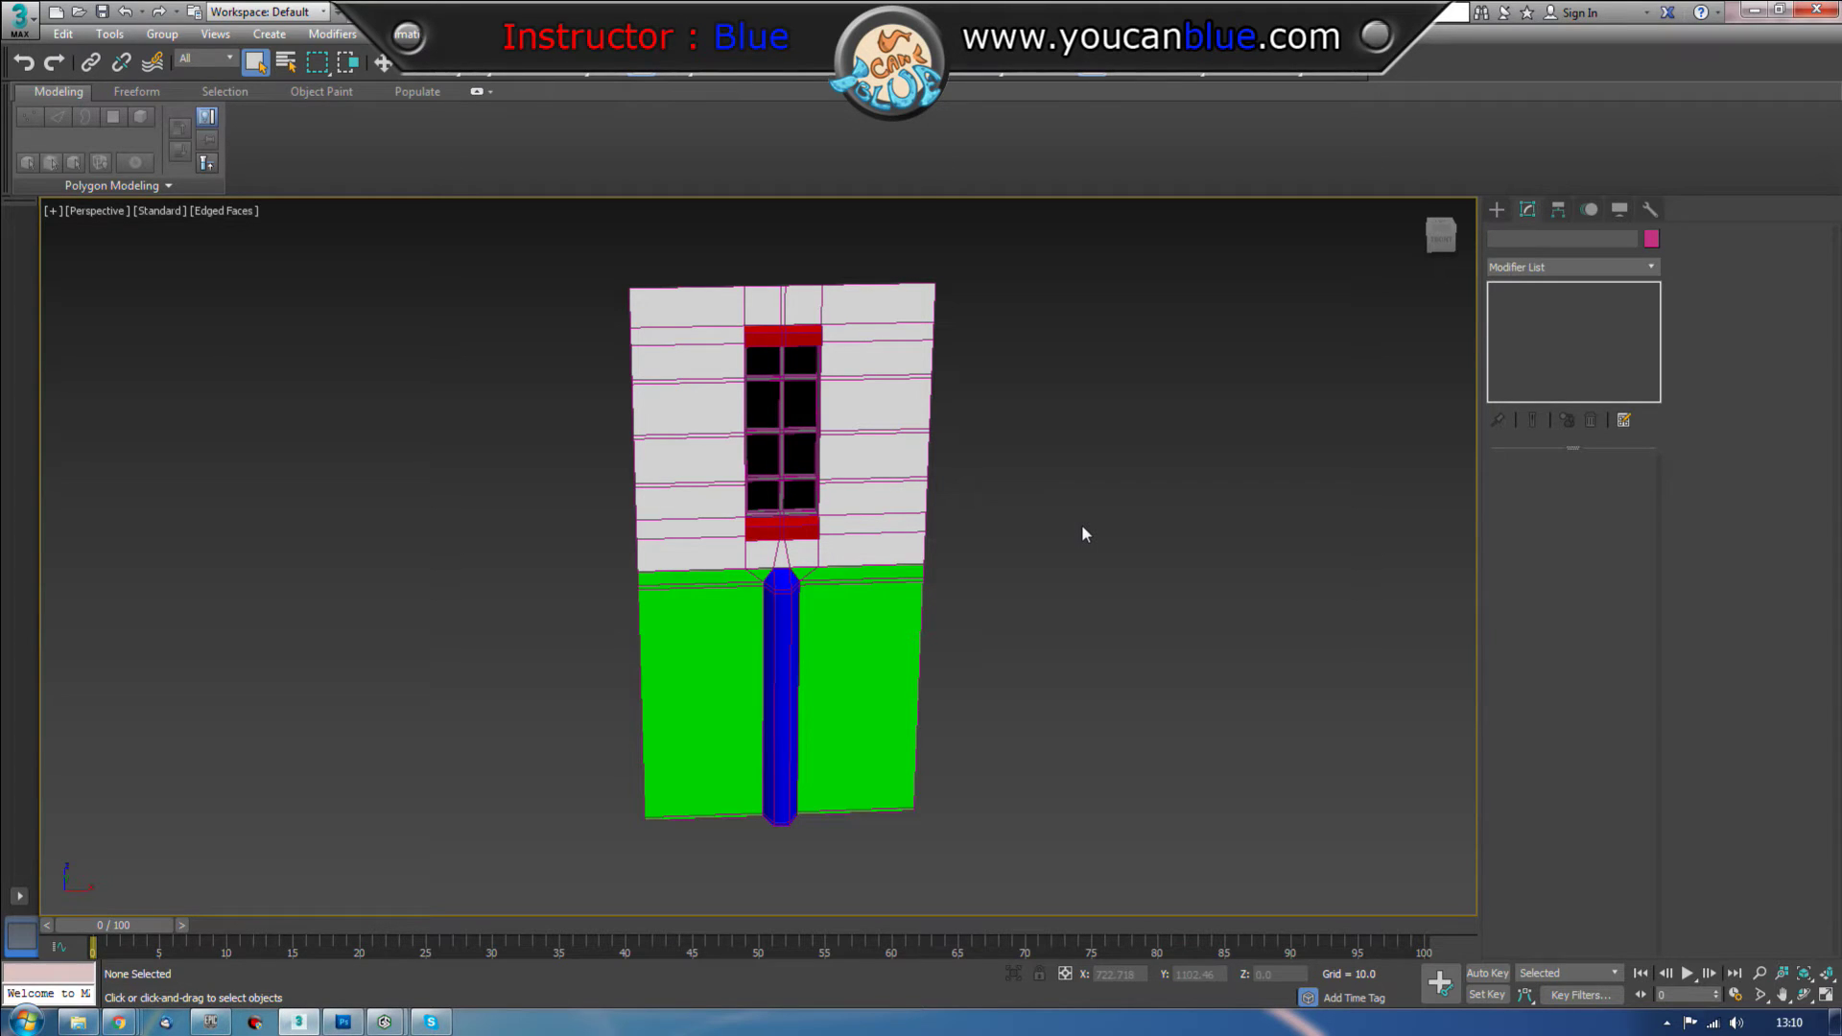
Step: Export the wall as FBX over wallpart1.FBX in the "test for the new lessons" folder, using the Autodesk Media & Entertainment preset
{"action": "left_click", "coordinate": [699, 473]}
{"action": "left_click", "coordinate": [19, 20]}
{"action": "left_click", "coordinate": [77, 316]}
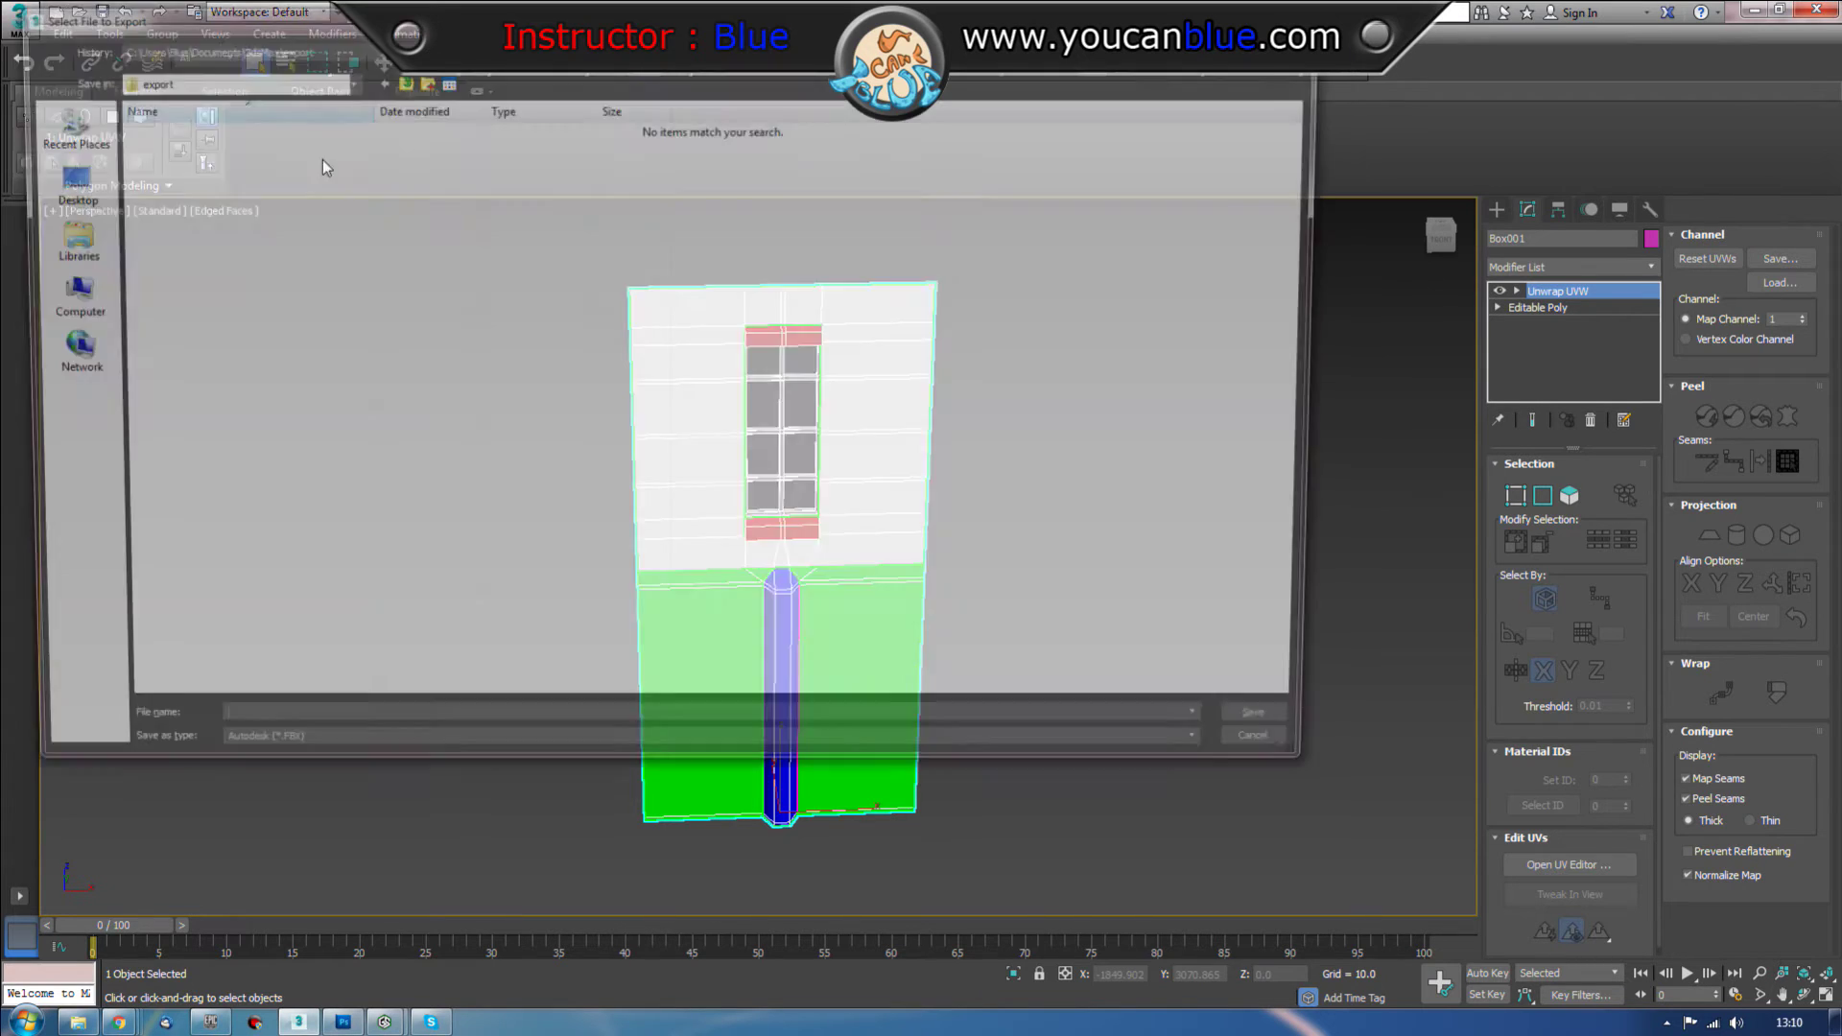
{"action": "left_click", "coordinate": [305, 48]}
{"action": "left_click", "coordinate": [302, 78]}
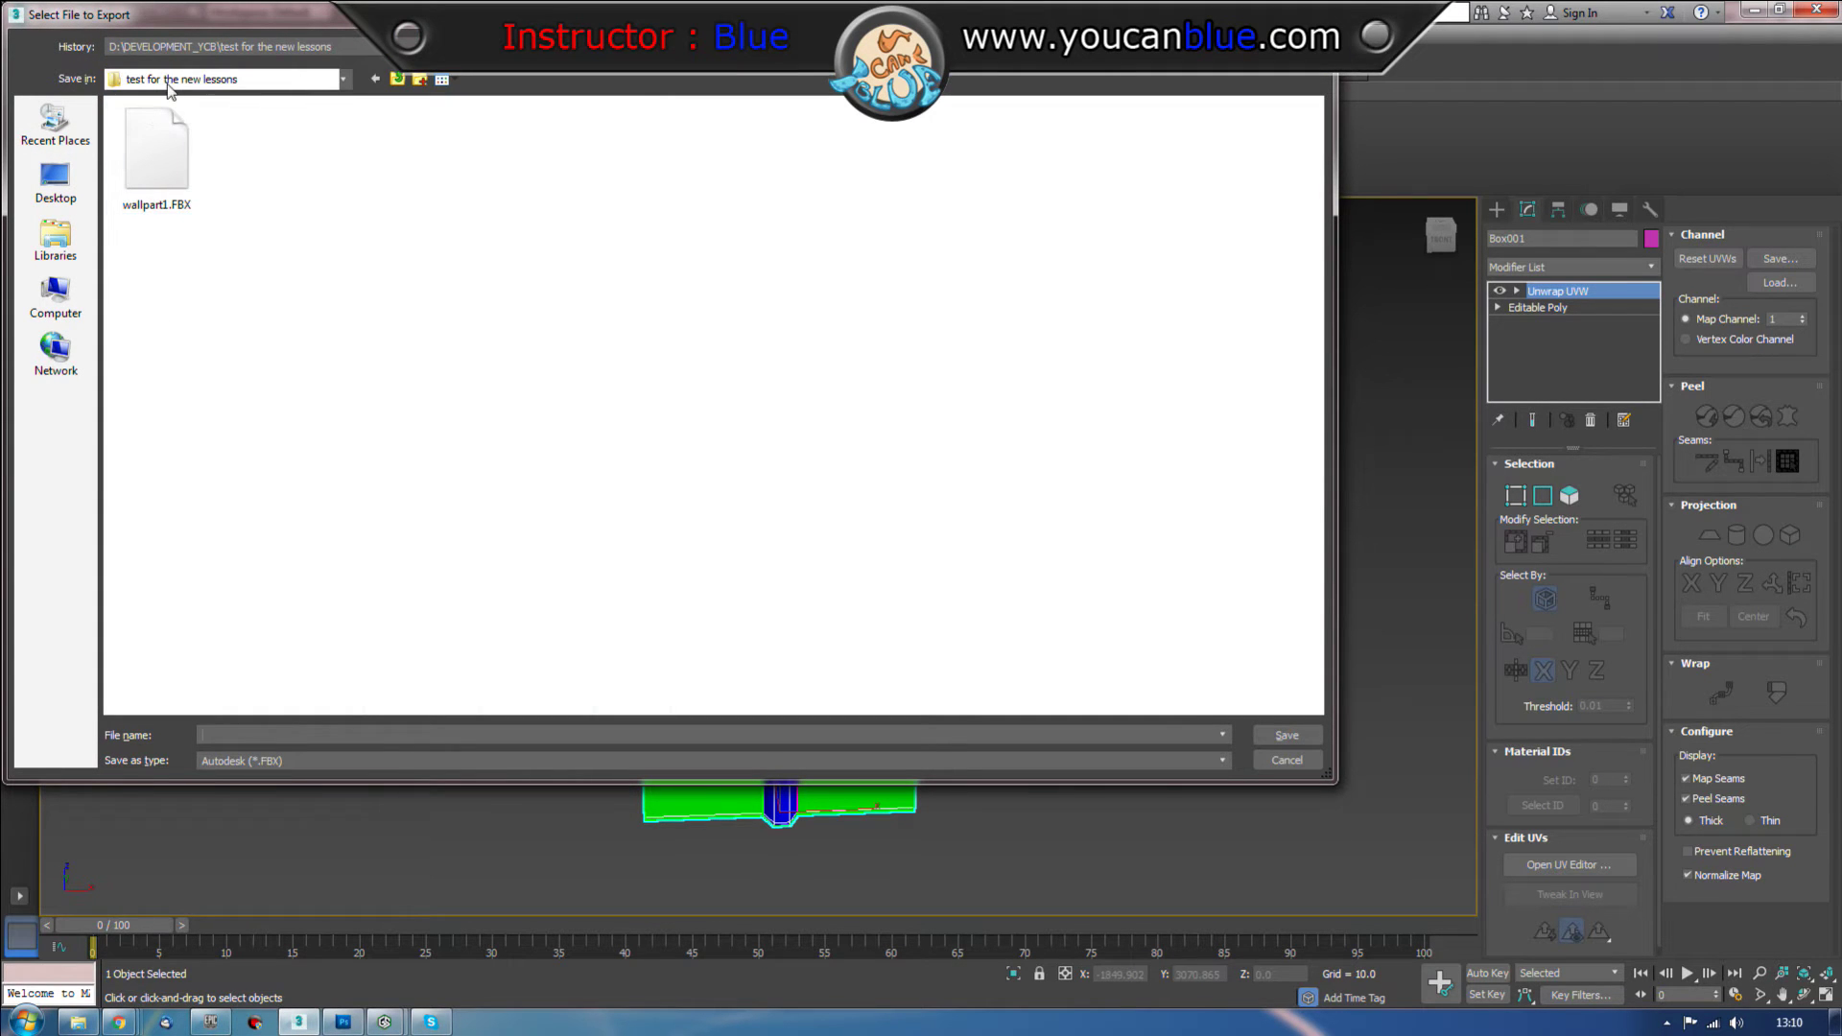
{"action": "left_click", "coordinate": [180, 176]}
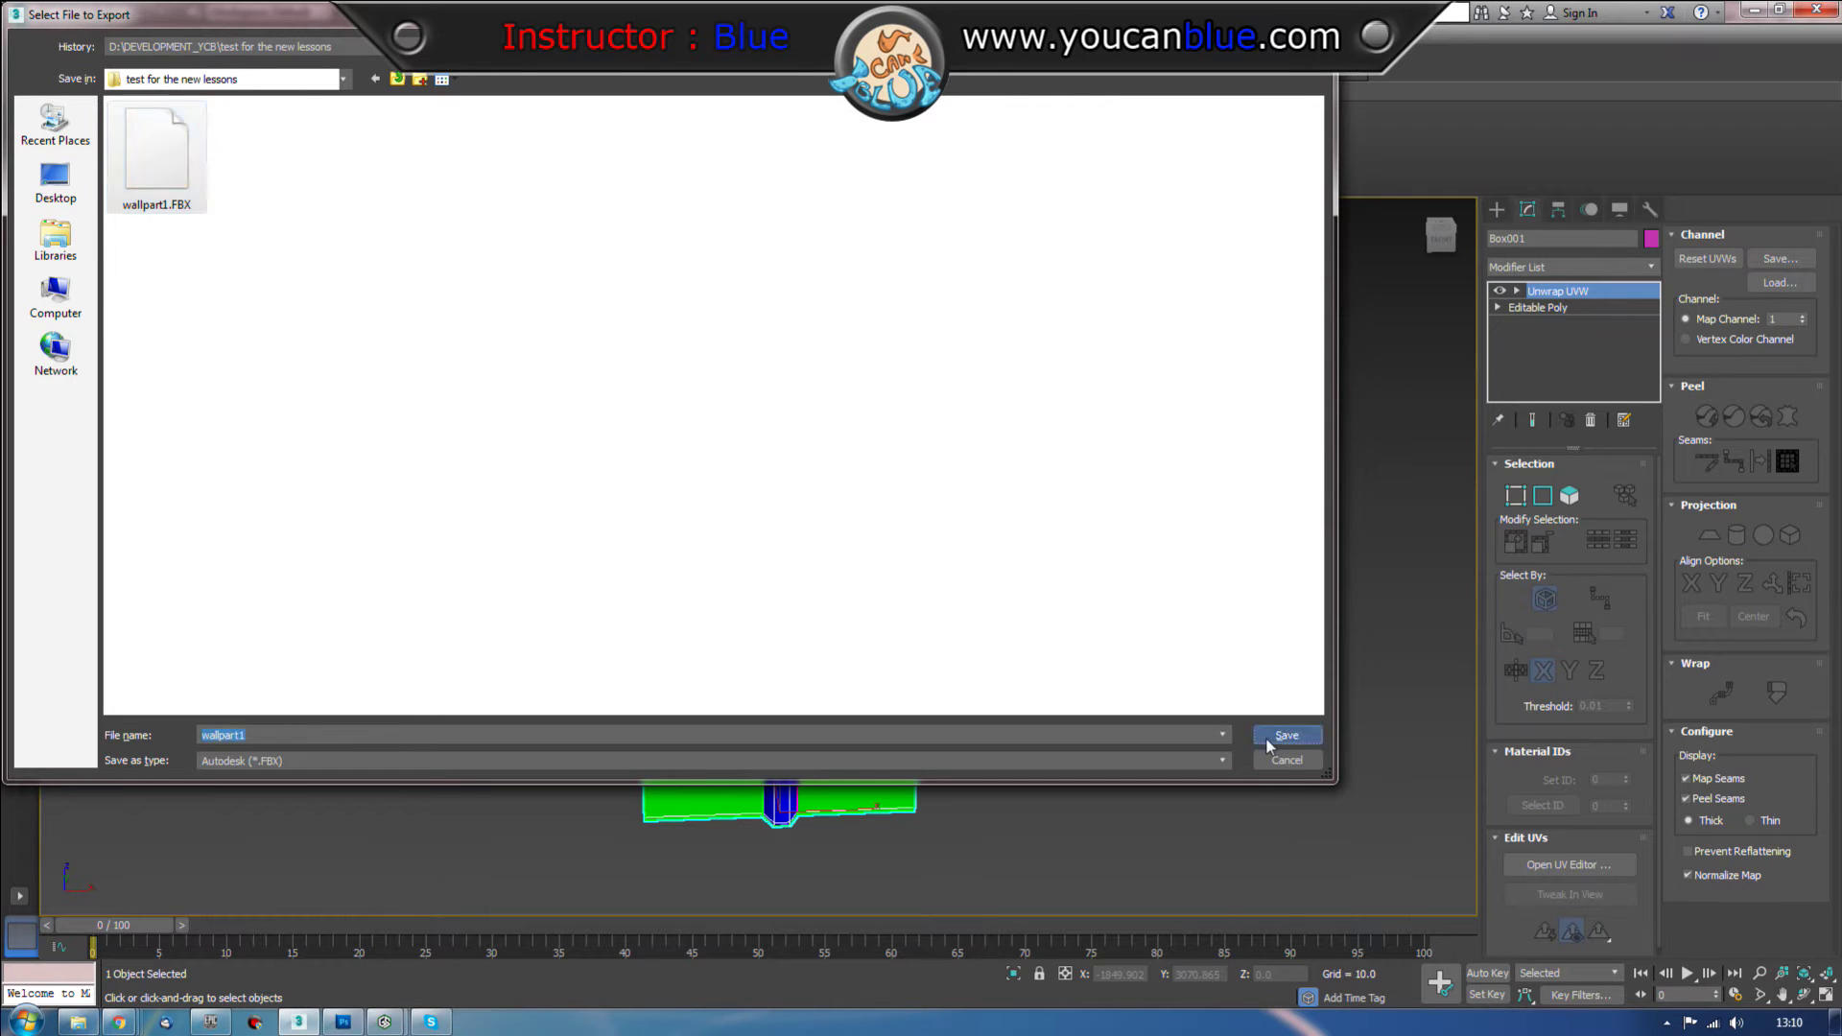
{"action": "left_click", "coordinate": [1273, 745]}
{"action": "left_click", "coordinate": [1016, 592]}
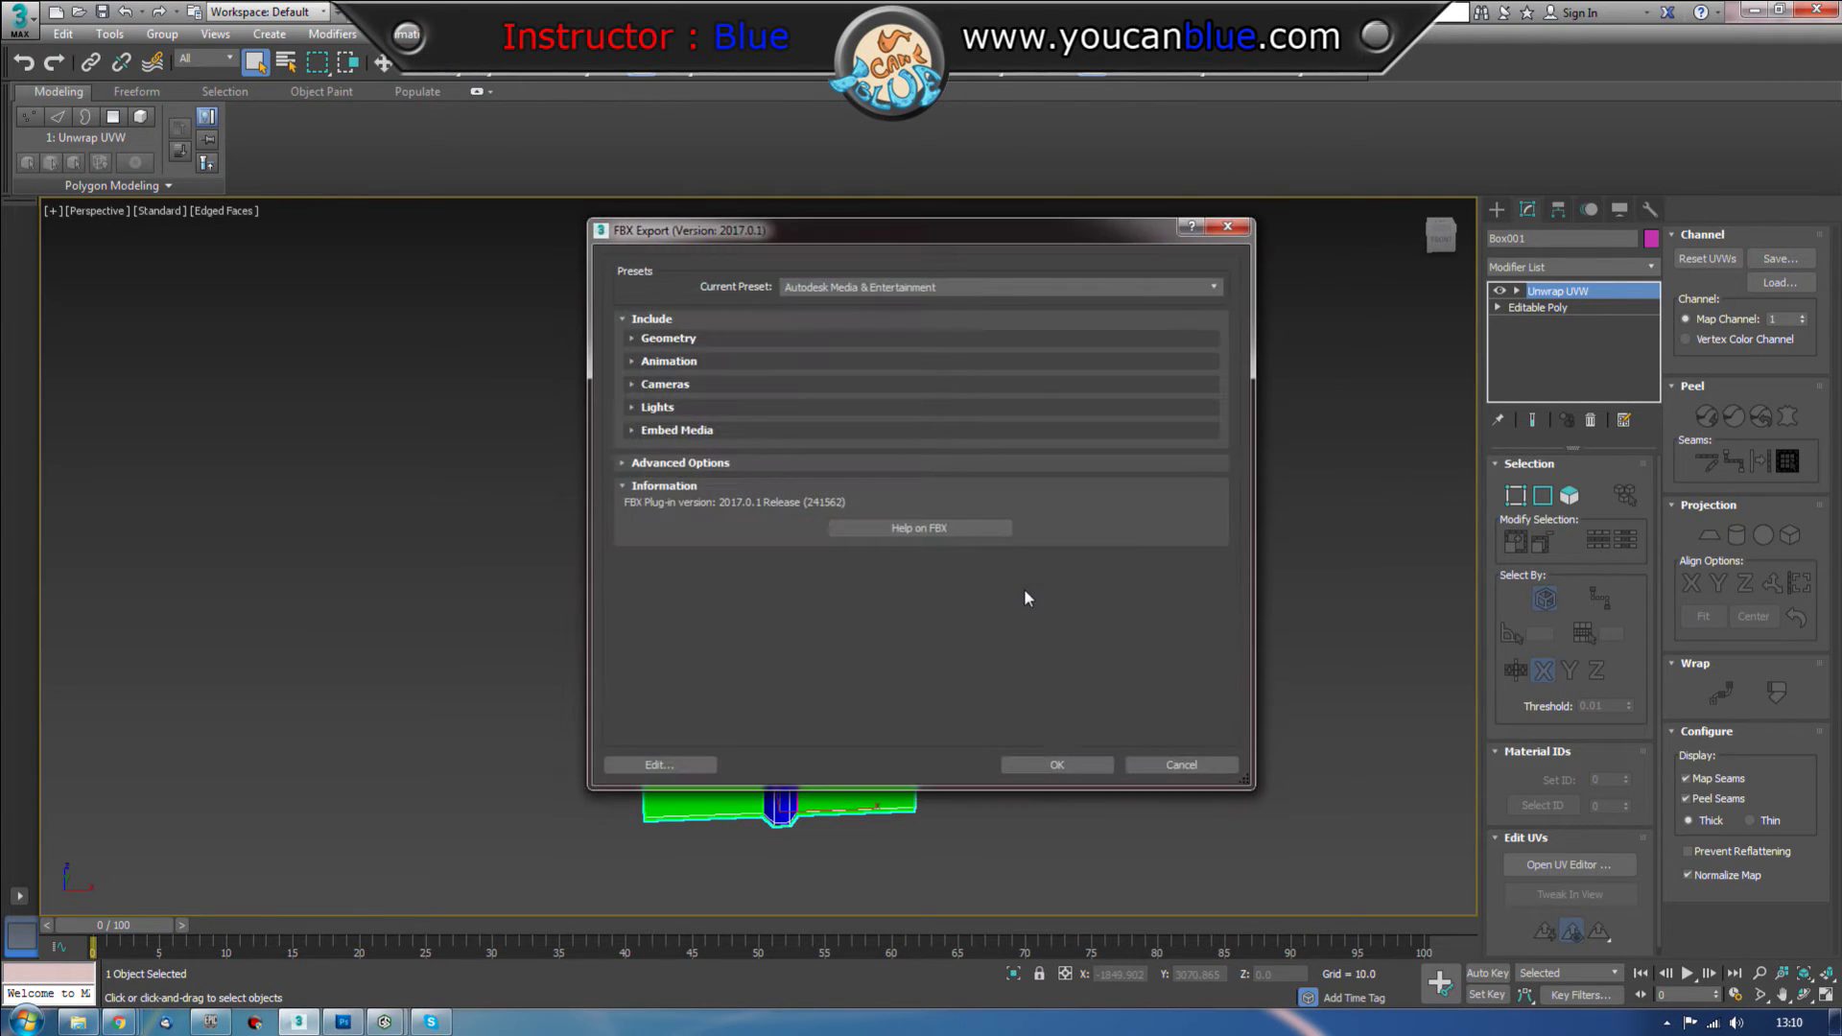
{"action": "left_click", "coordinate": [1092, 765]}
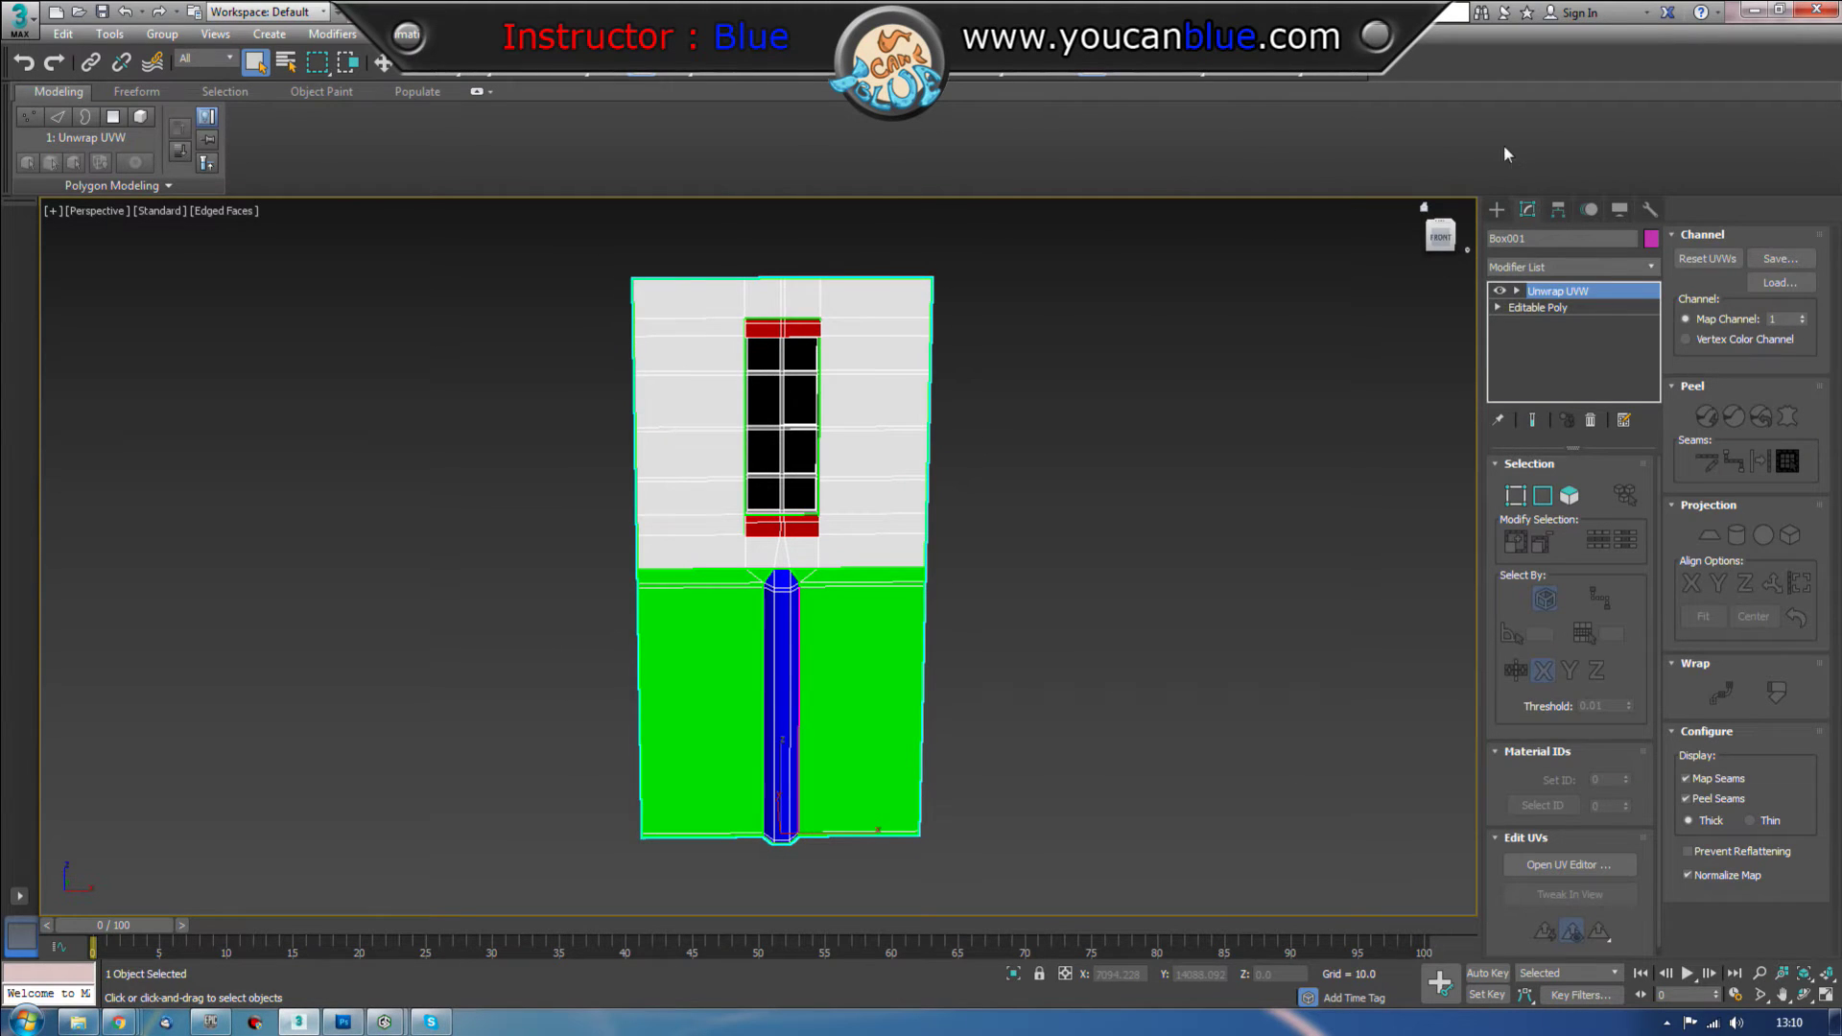
Step: Create a standard Skylight in the empty space beside the wall
{"action": "left_click", "coordinate": [1510, 209]}
{"action": "left_click", "coordinate": [1544, 238]}
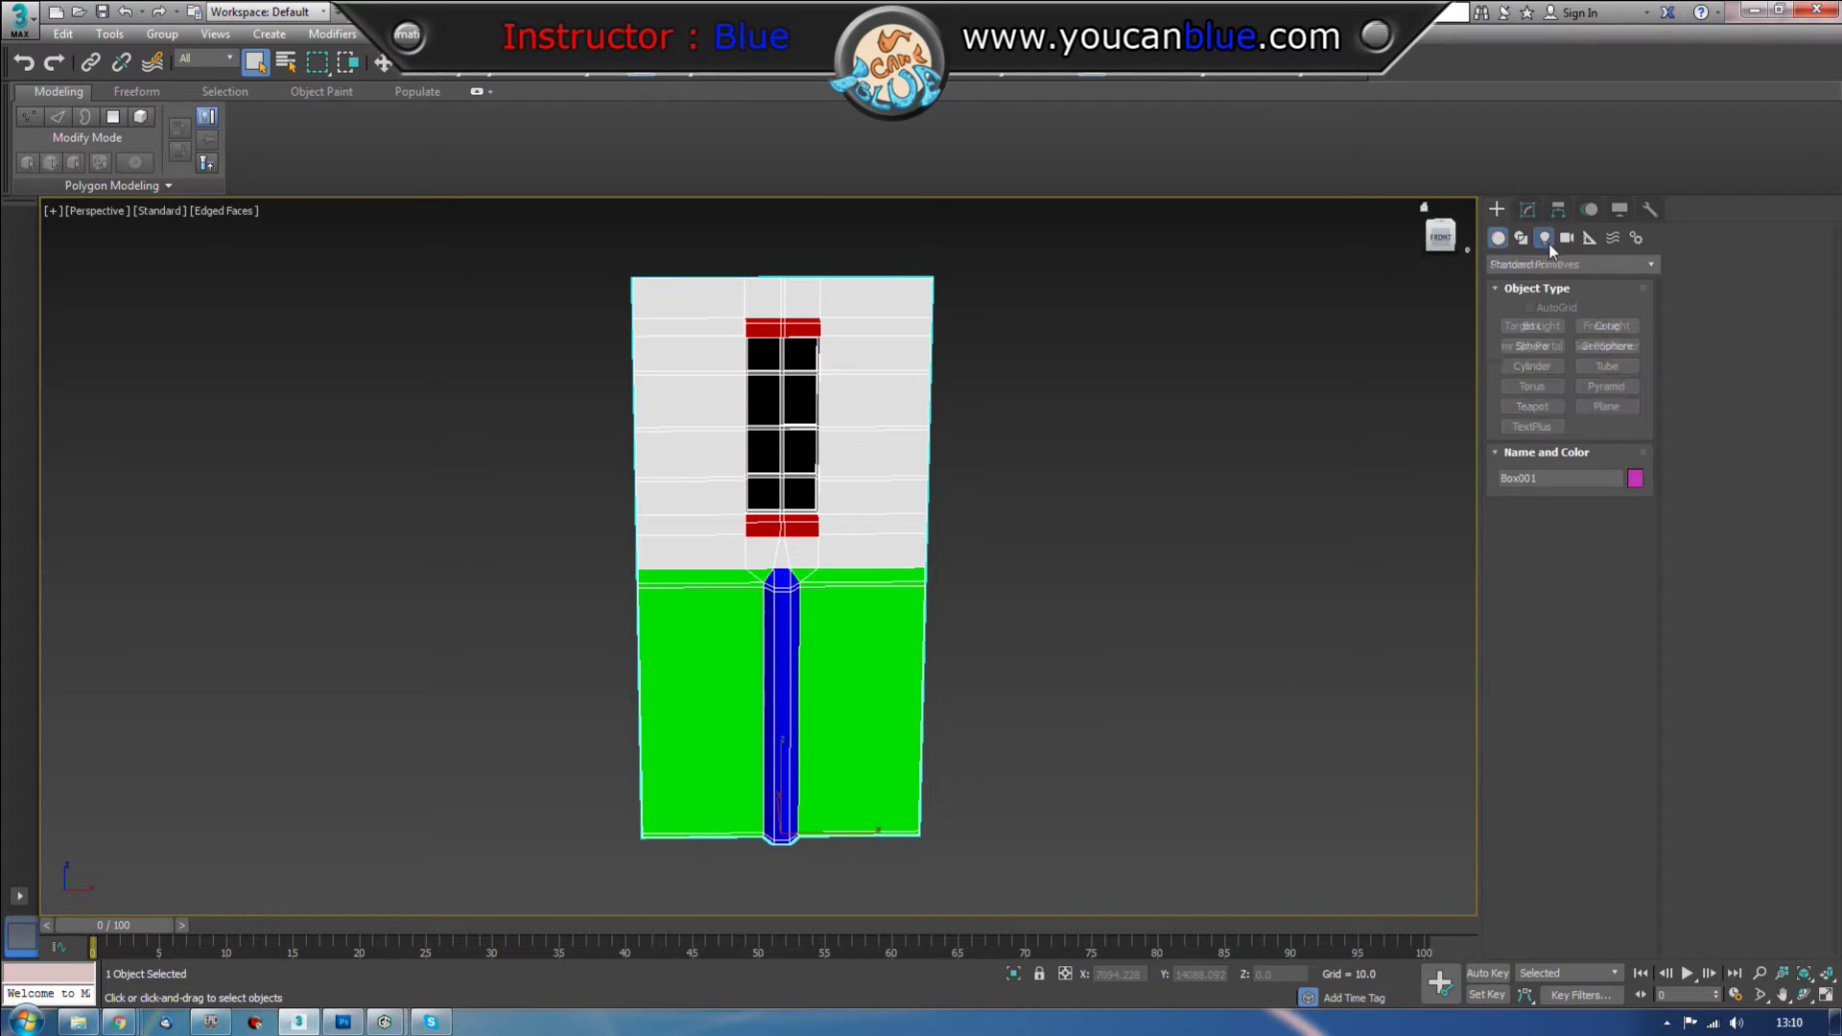
{"action": "left_click", "coordinate": [1554, 265]}
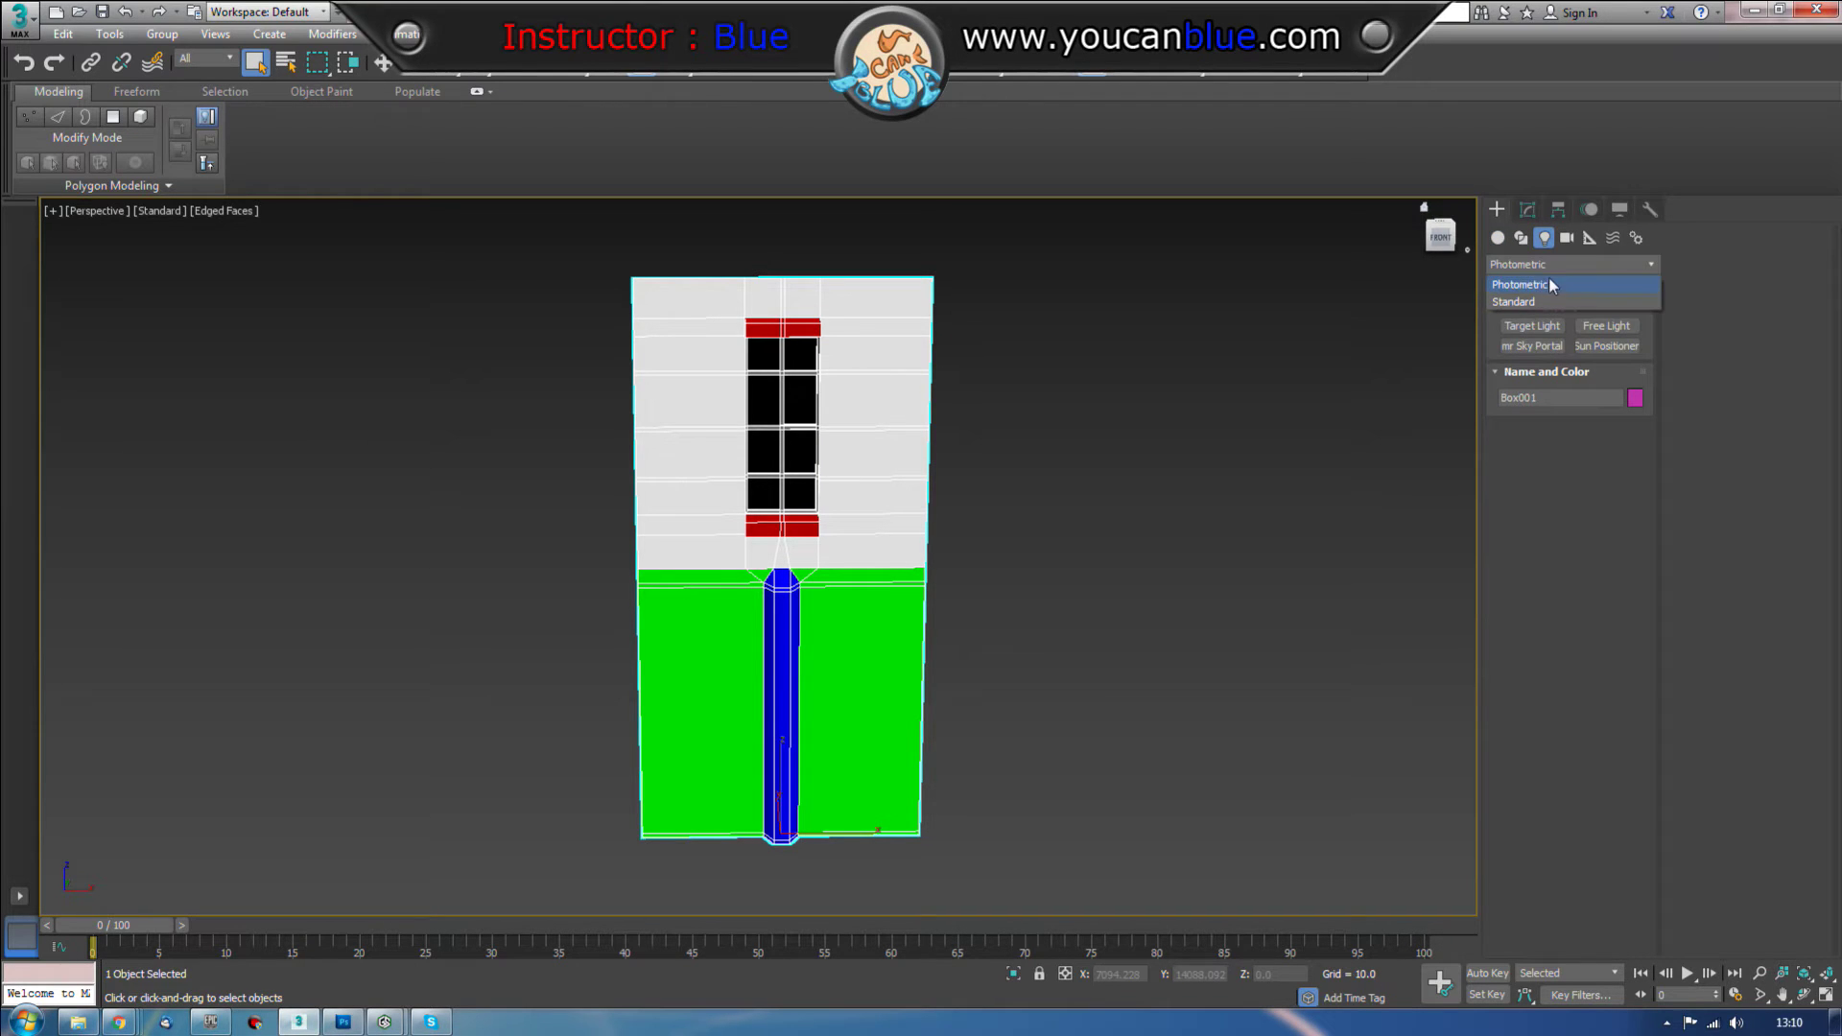
{"action": "left_click", "coordinate": [1554, 301]}
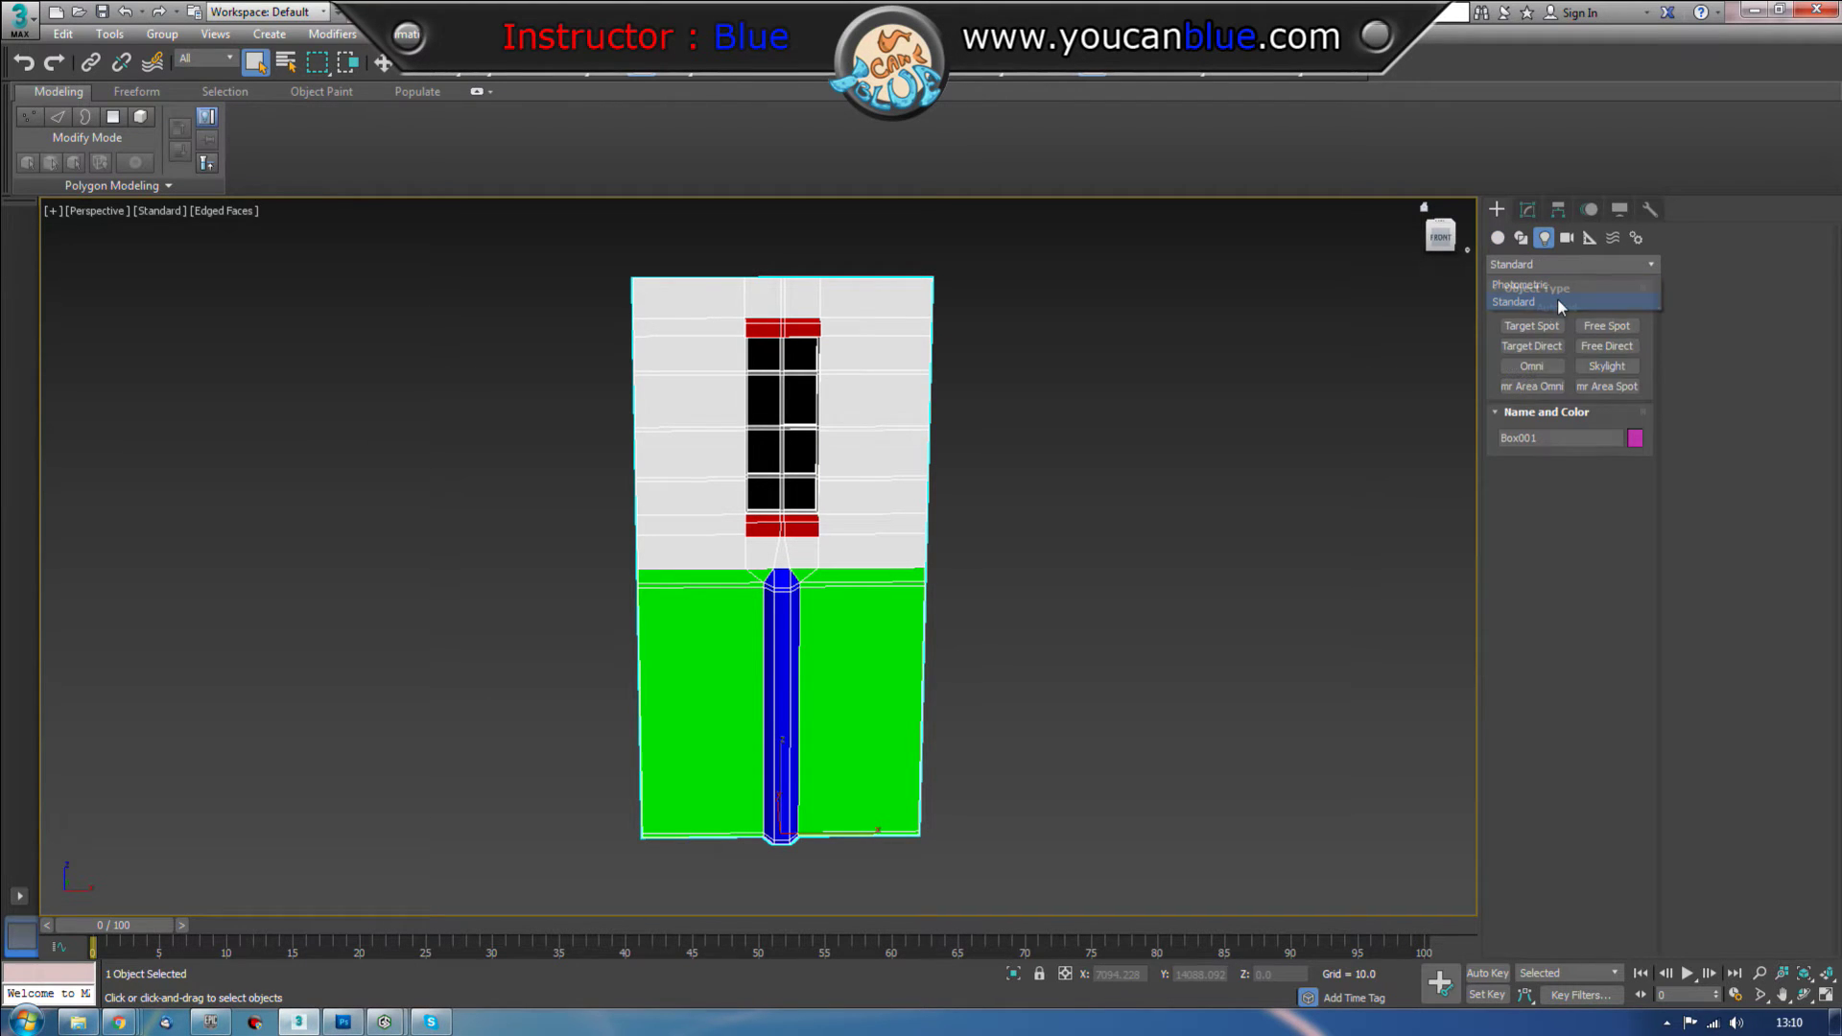
{"action": "left_click", "coordinate": [1607, 365]}
{"action": "left_click", "coordinate": [1128, 691]}
{"action": "right_click", "coordinate": [1298, 707]}
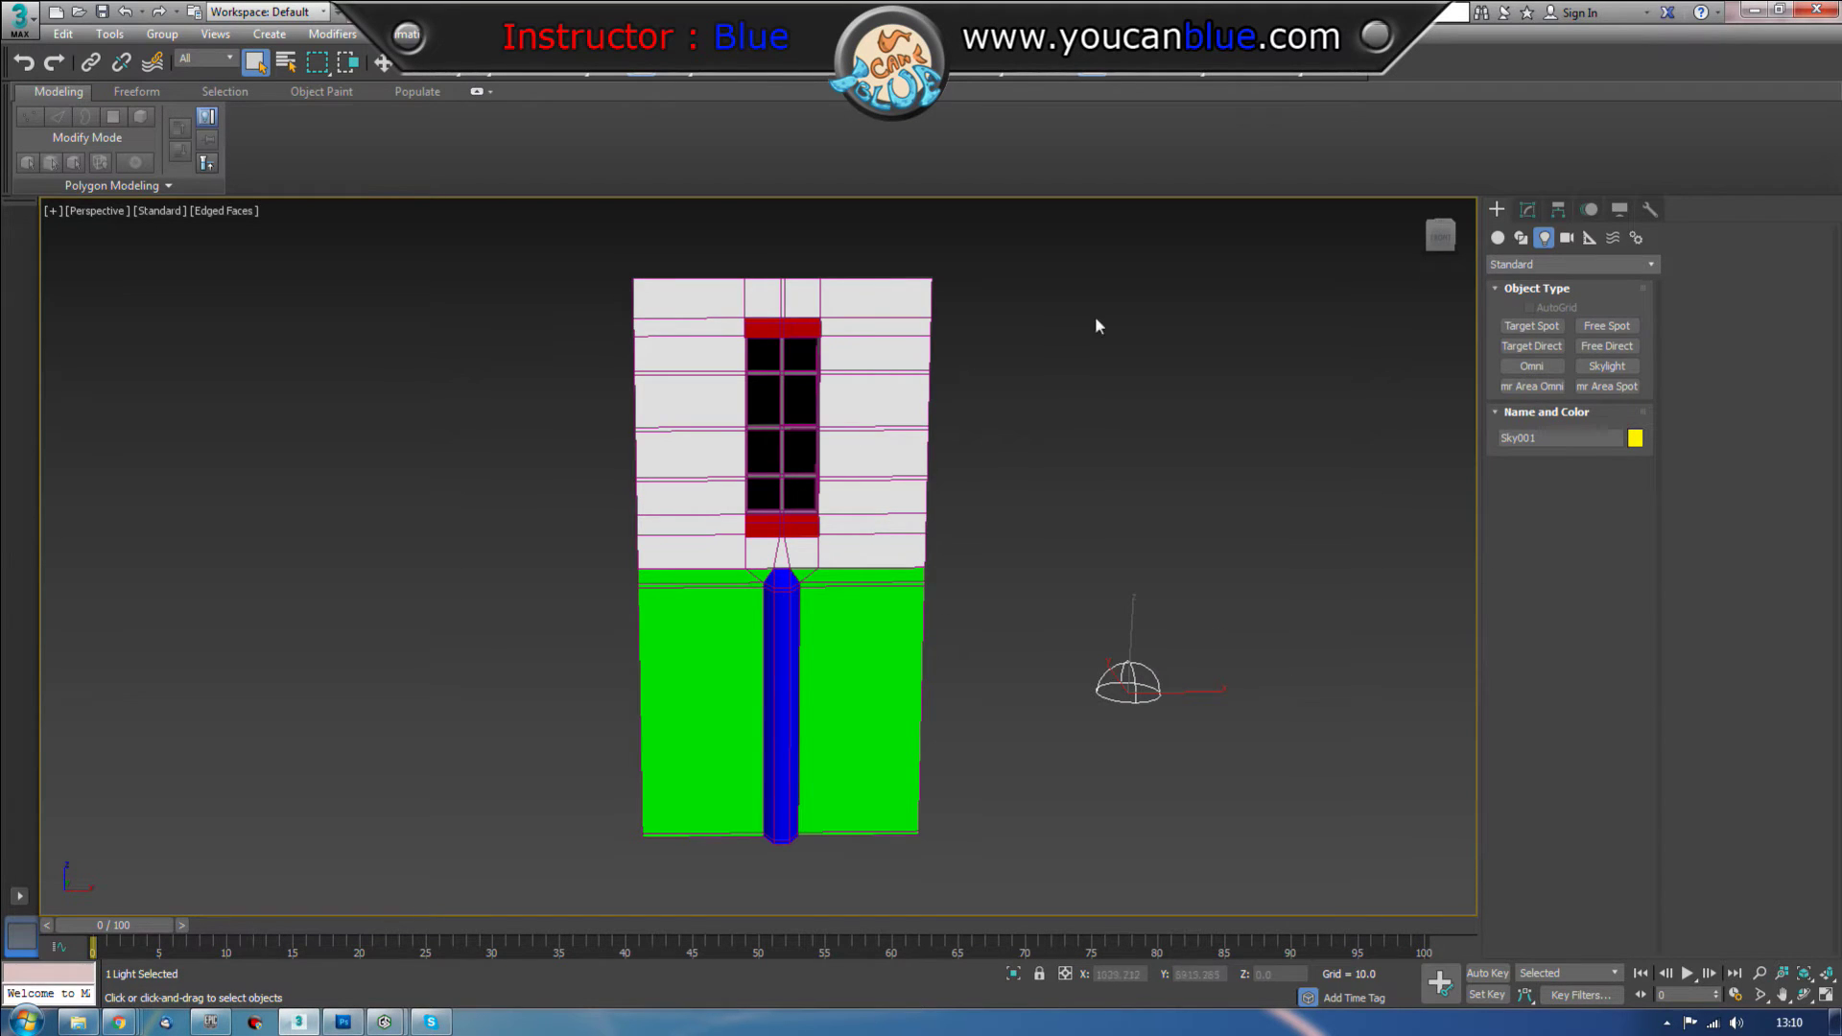
Step: Set up Render To Texture for the wall with existing mapping channel 1 and add a DiffuseMap output element
{"action": "left_click", "coordinate": [881, 455]}
{"action": "key", "text": "0"}
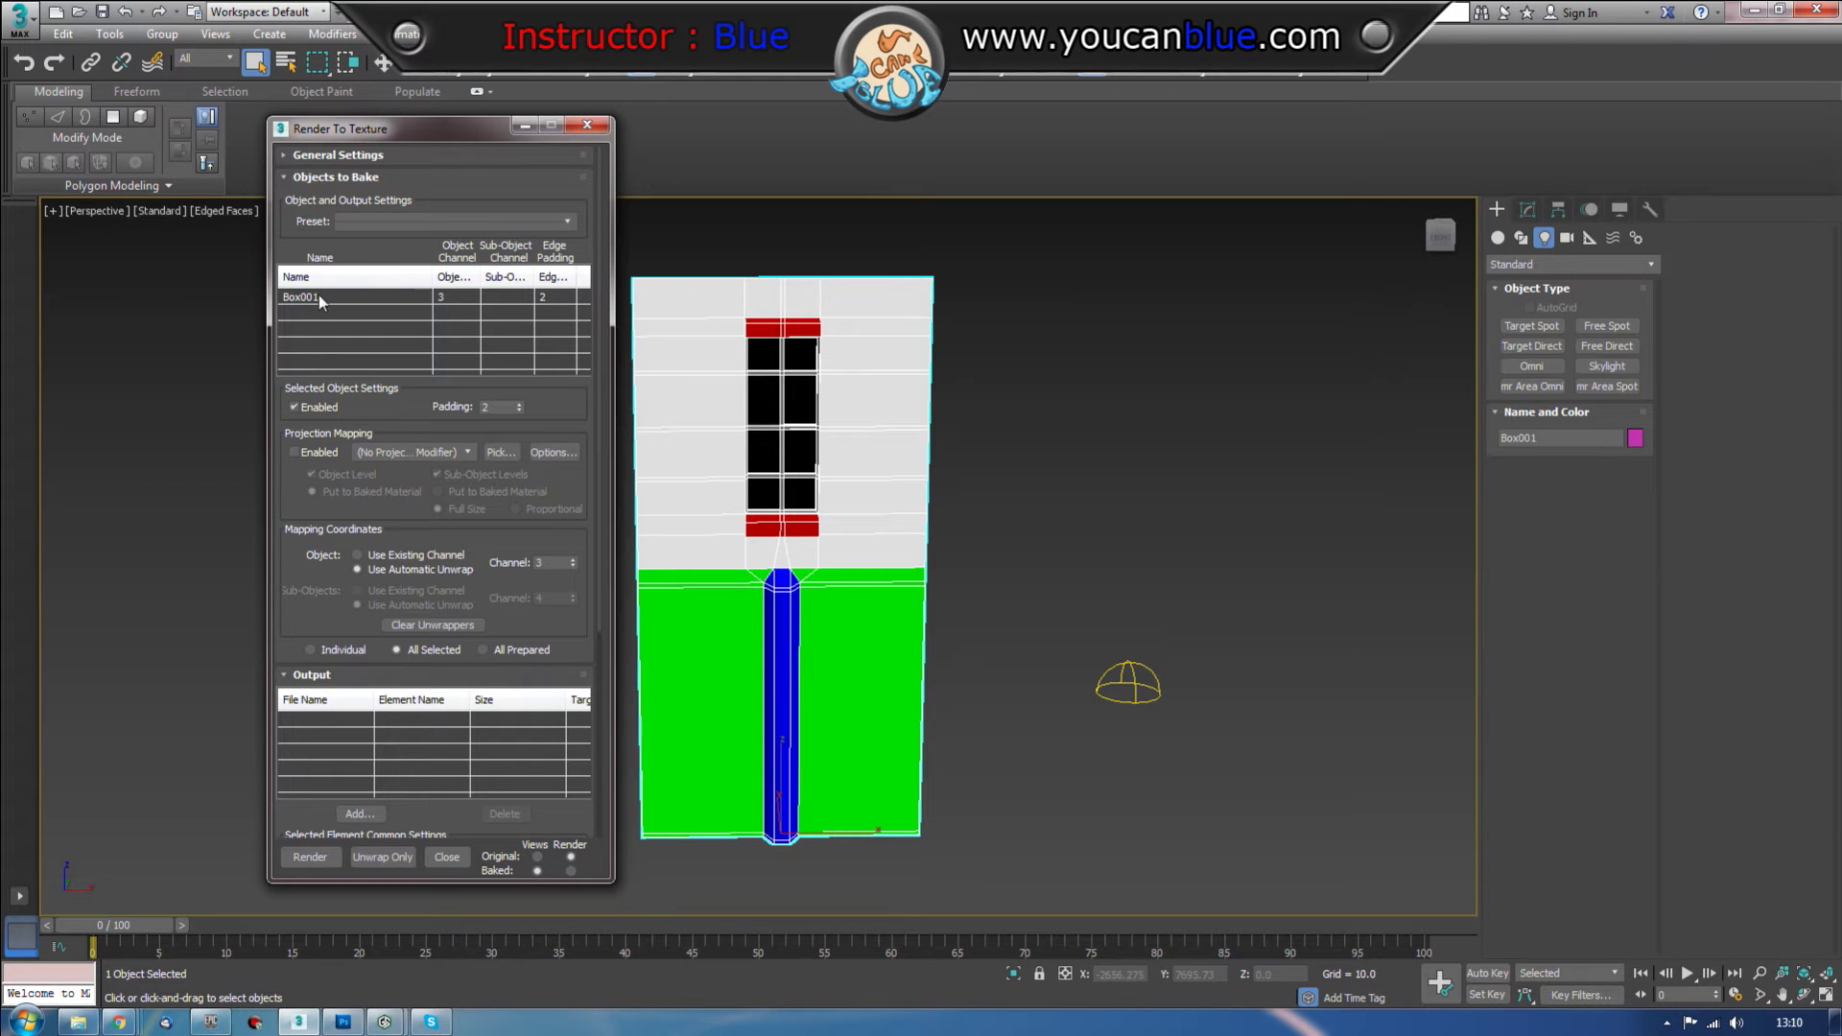
{"action": "left_click_drag", "start_coordinate": [292, 566], "coordinate": [334, 329]}
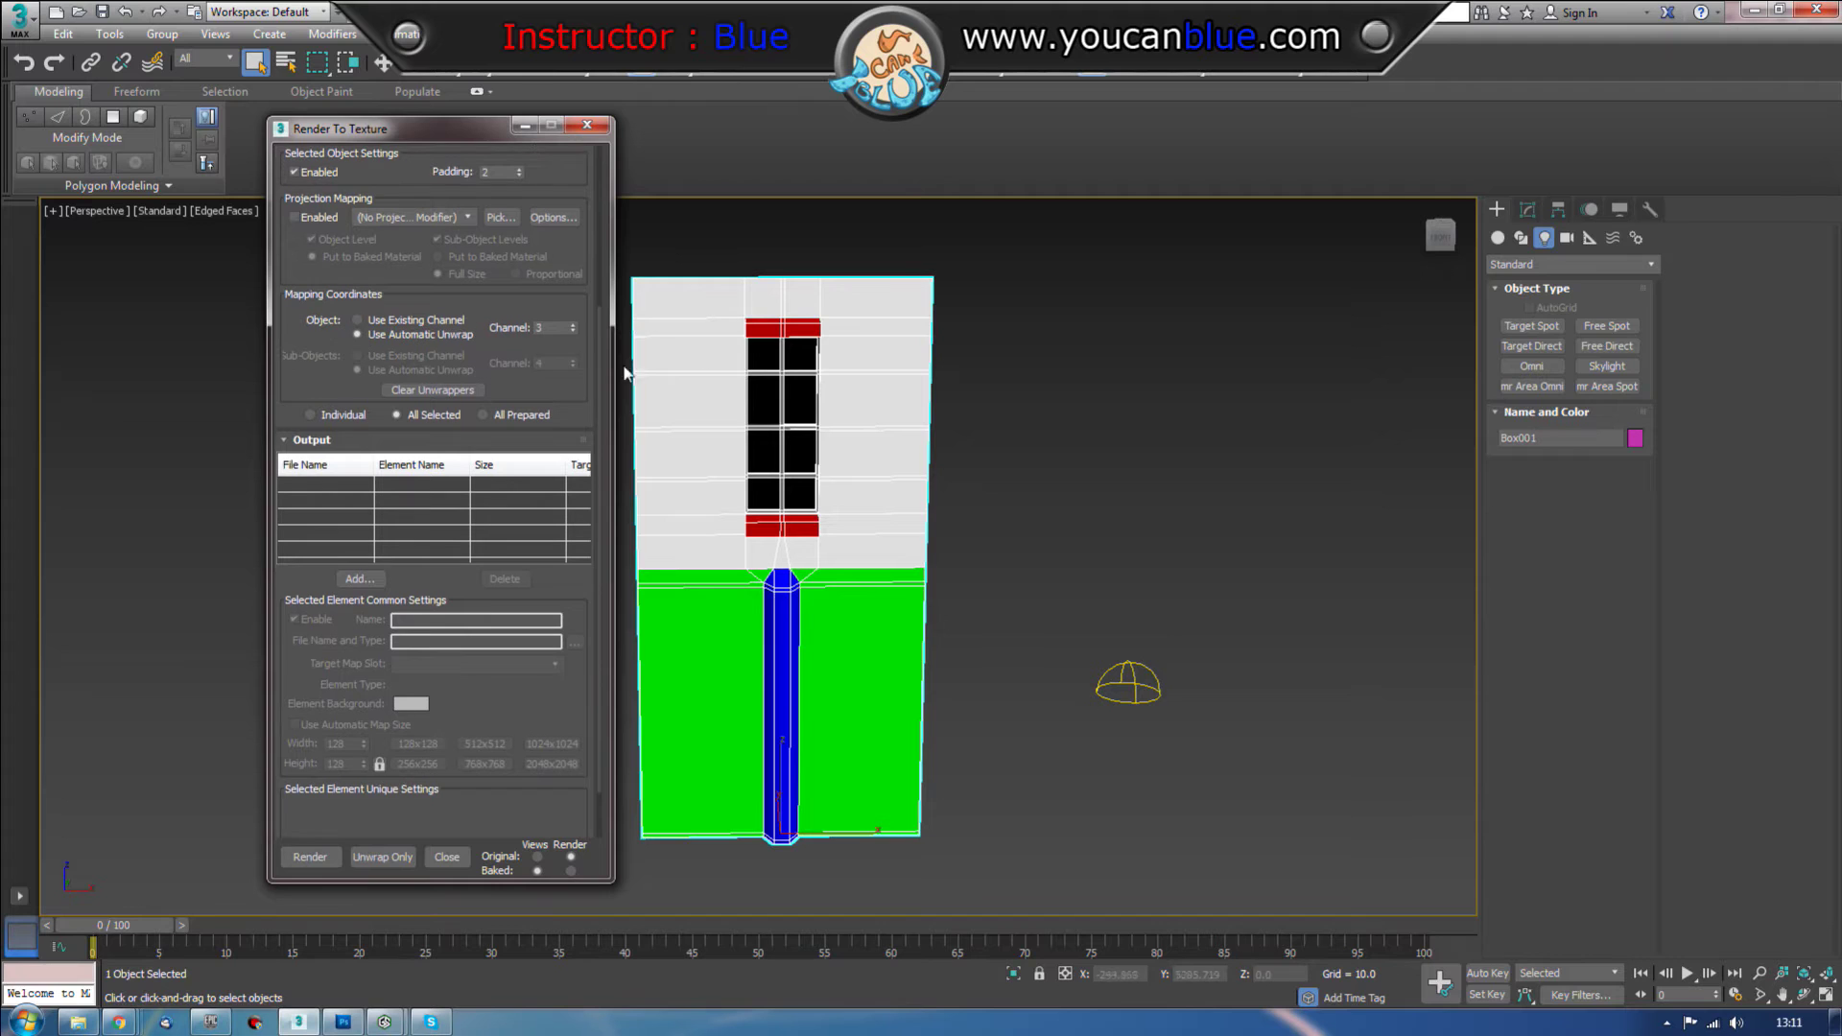
{"action": "left_click", "coordinate": [357, 319]}
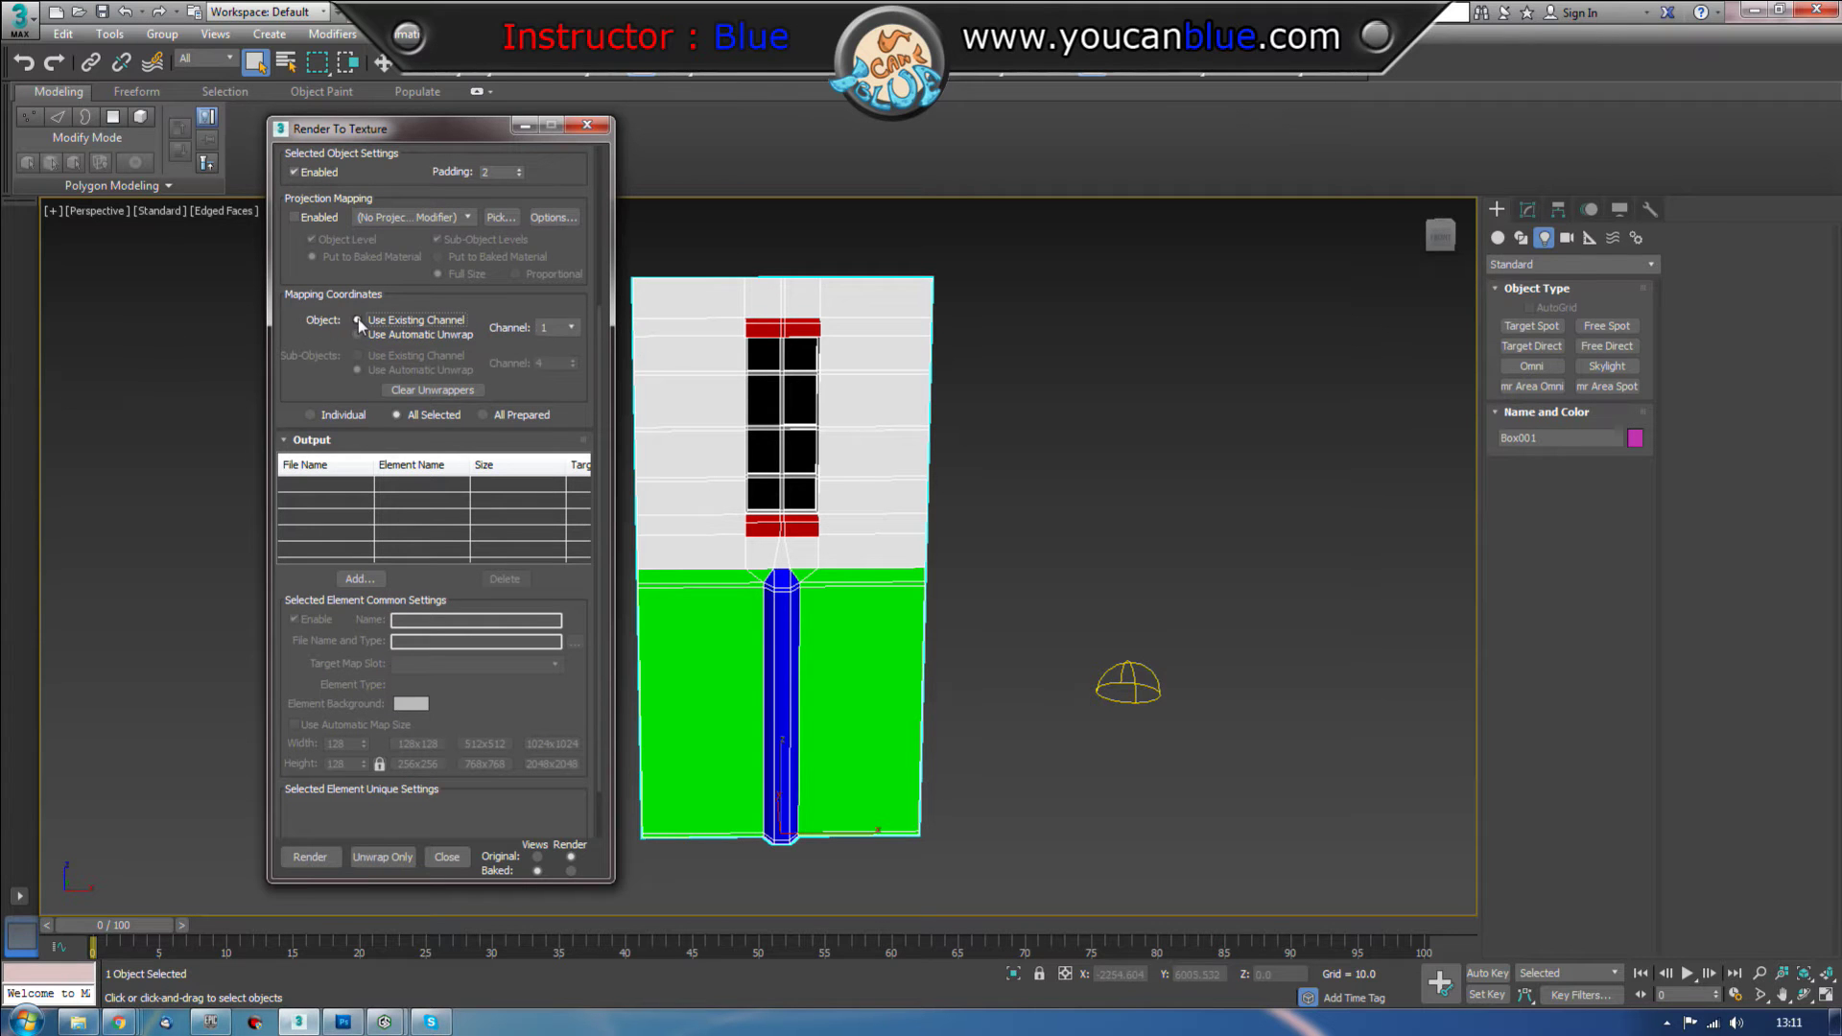
{"action": "left_click", "coordinate": [374, 577]}
{"action": "double_click", "coordinate": [907, 478]}
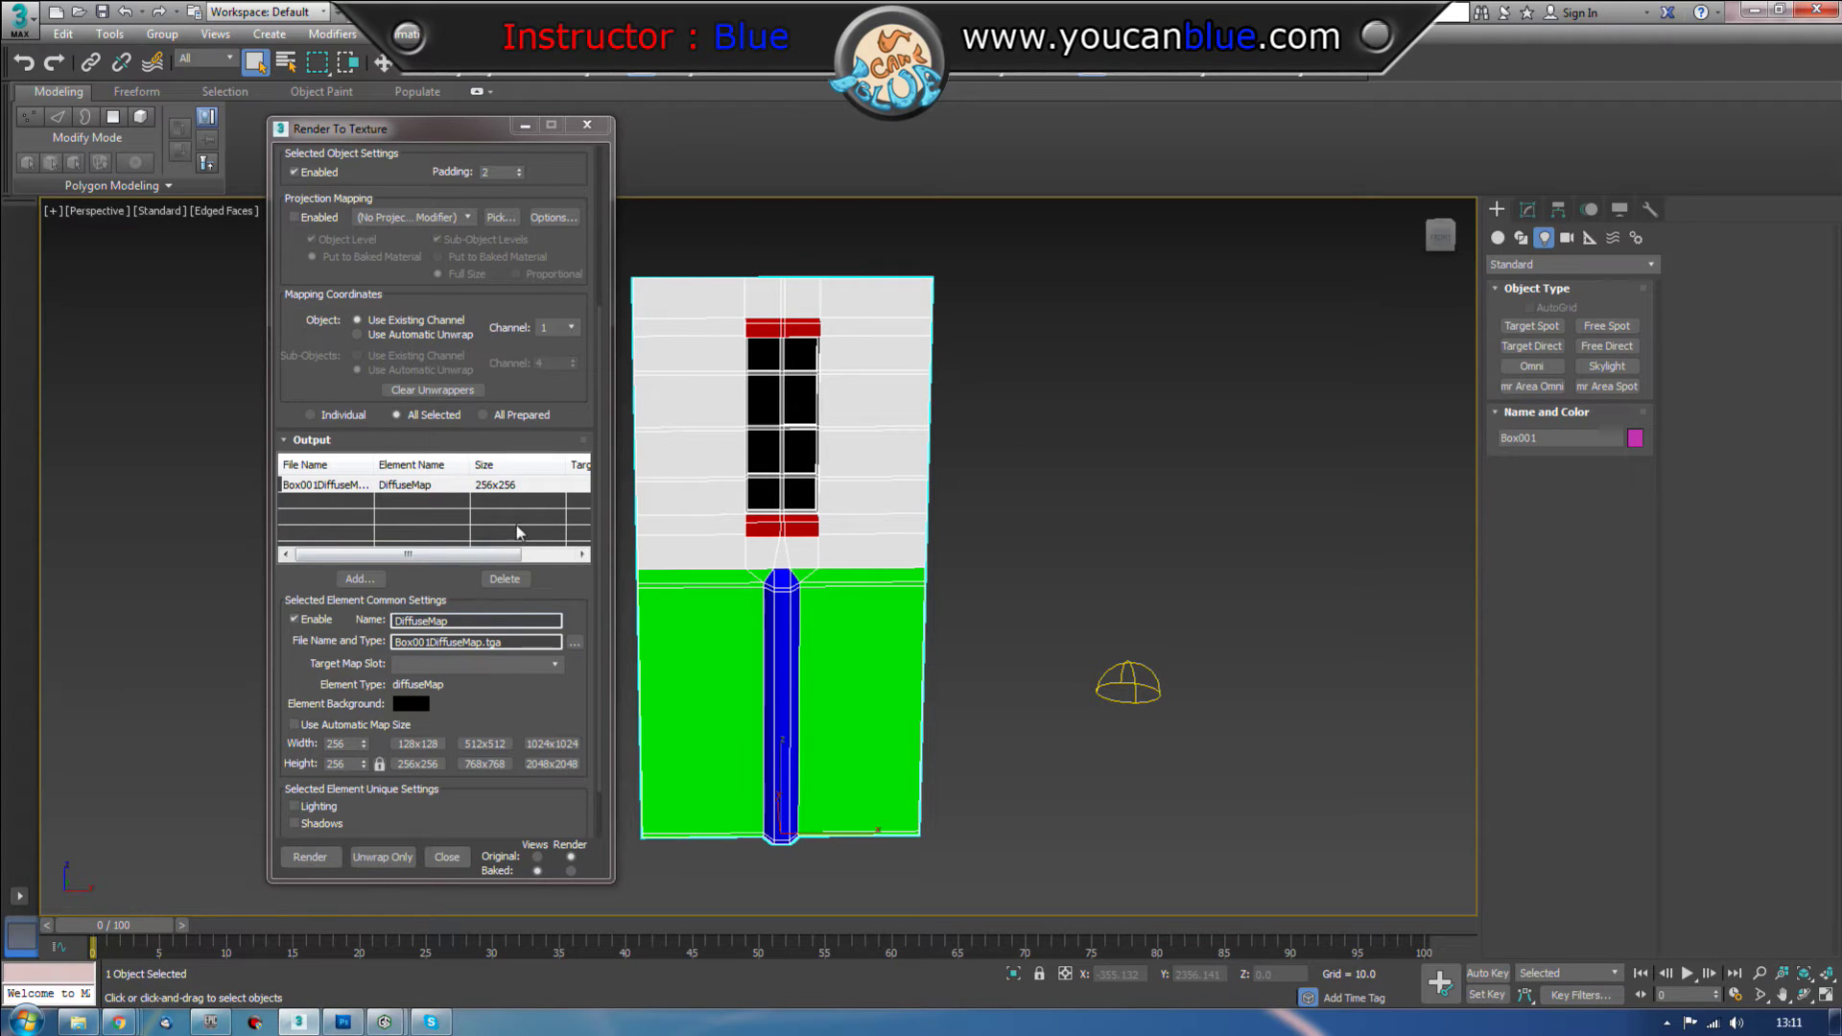
Step: Bake the wall's DiffuseMap at 512x512, overwriting the existing file, and close the rendered image and Render To Texture
{"action": "scroll", "coordinate": [552, 705], "scroll_direction": "down", "scroll_amount": 2}
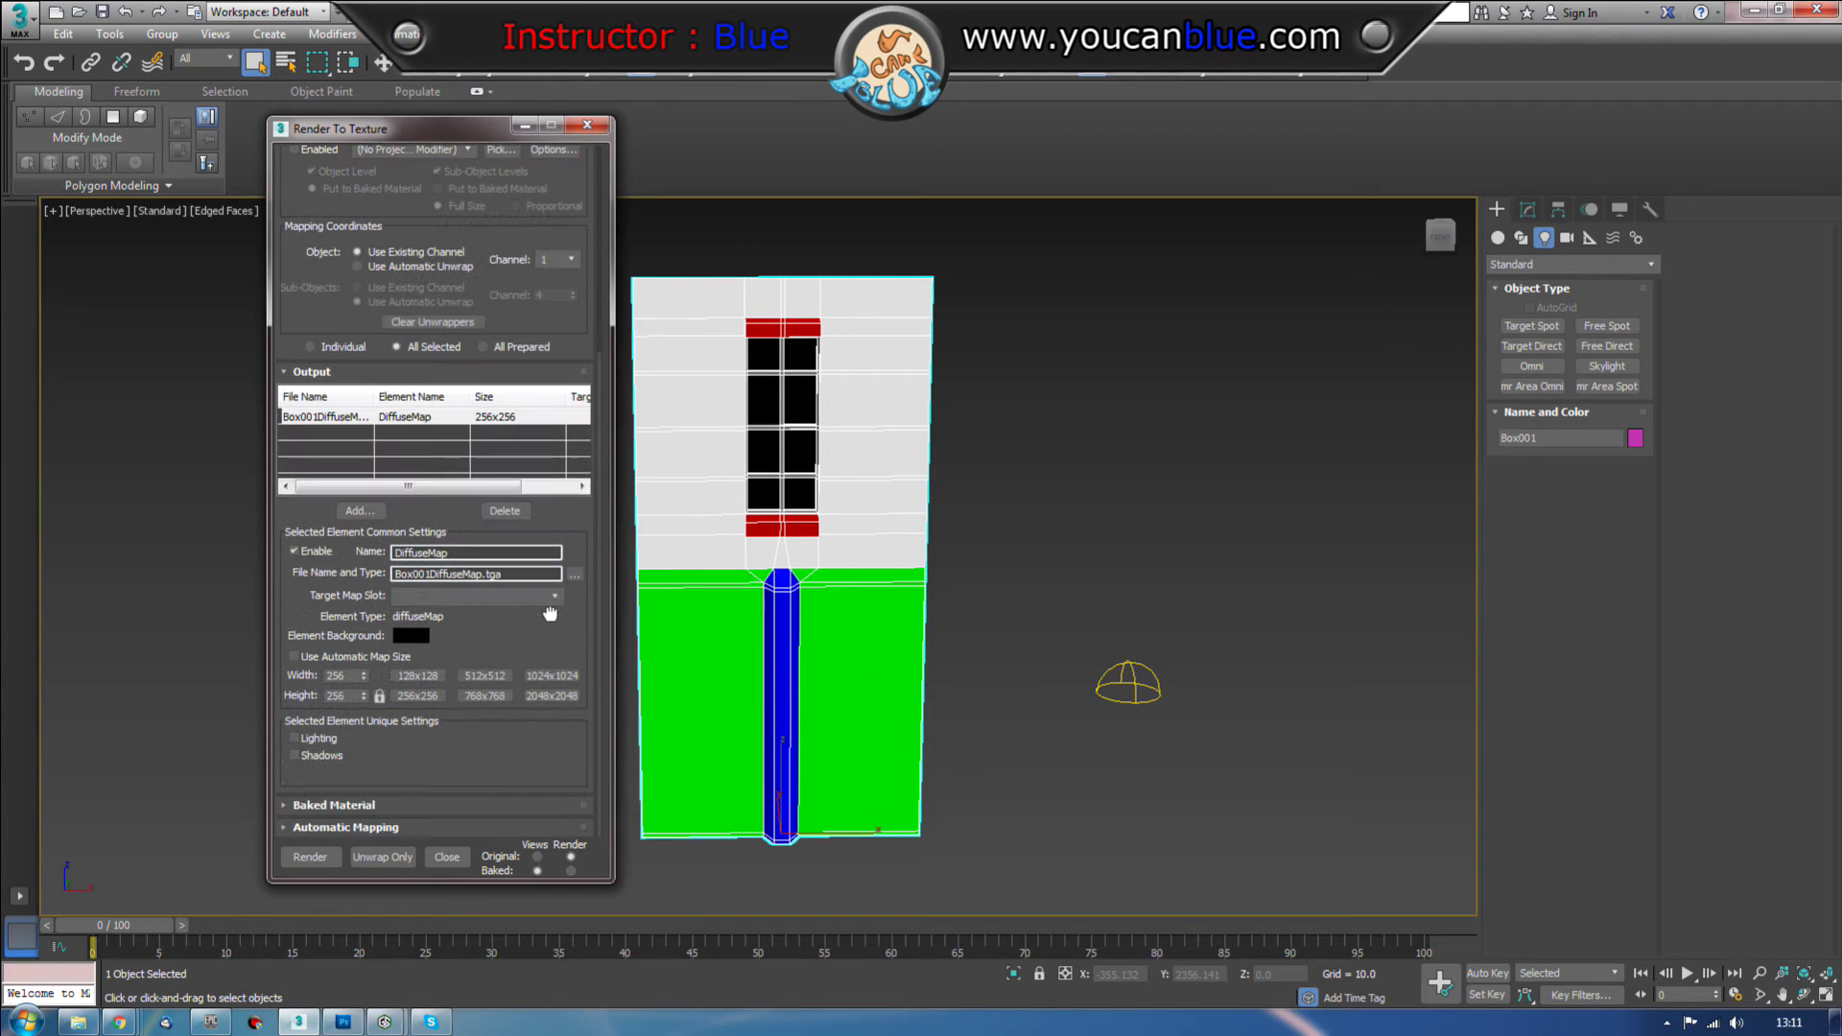
{"action": "left_click", "coordinate": [486, 674]}
{"action": "left_click", "coordinate": [310, 857]}
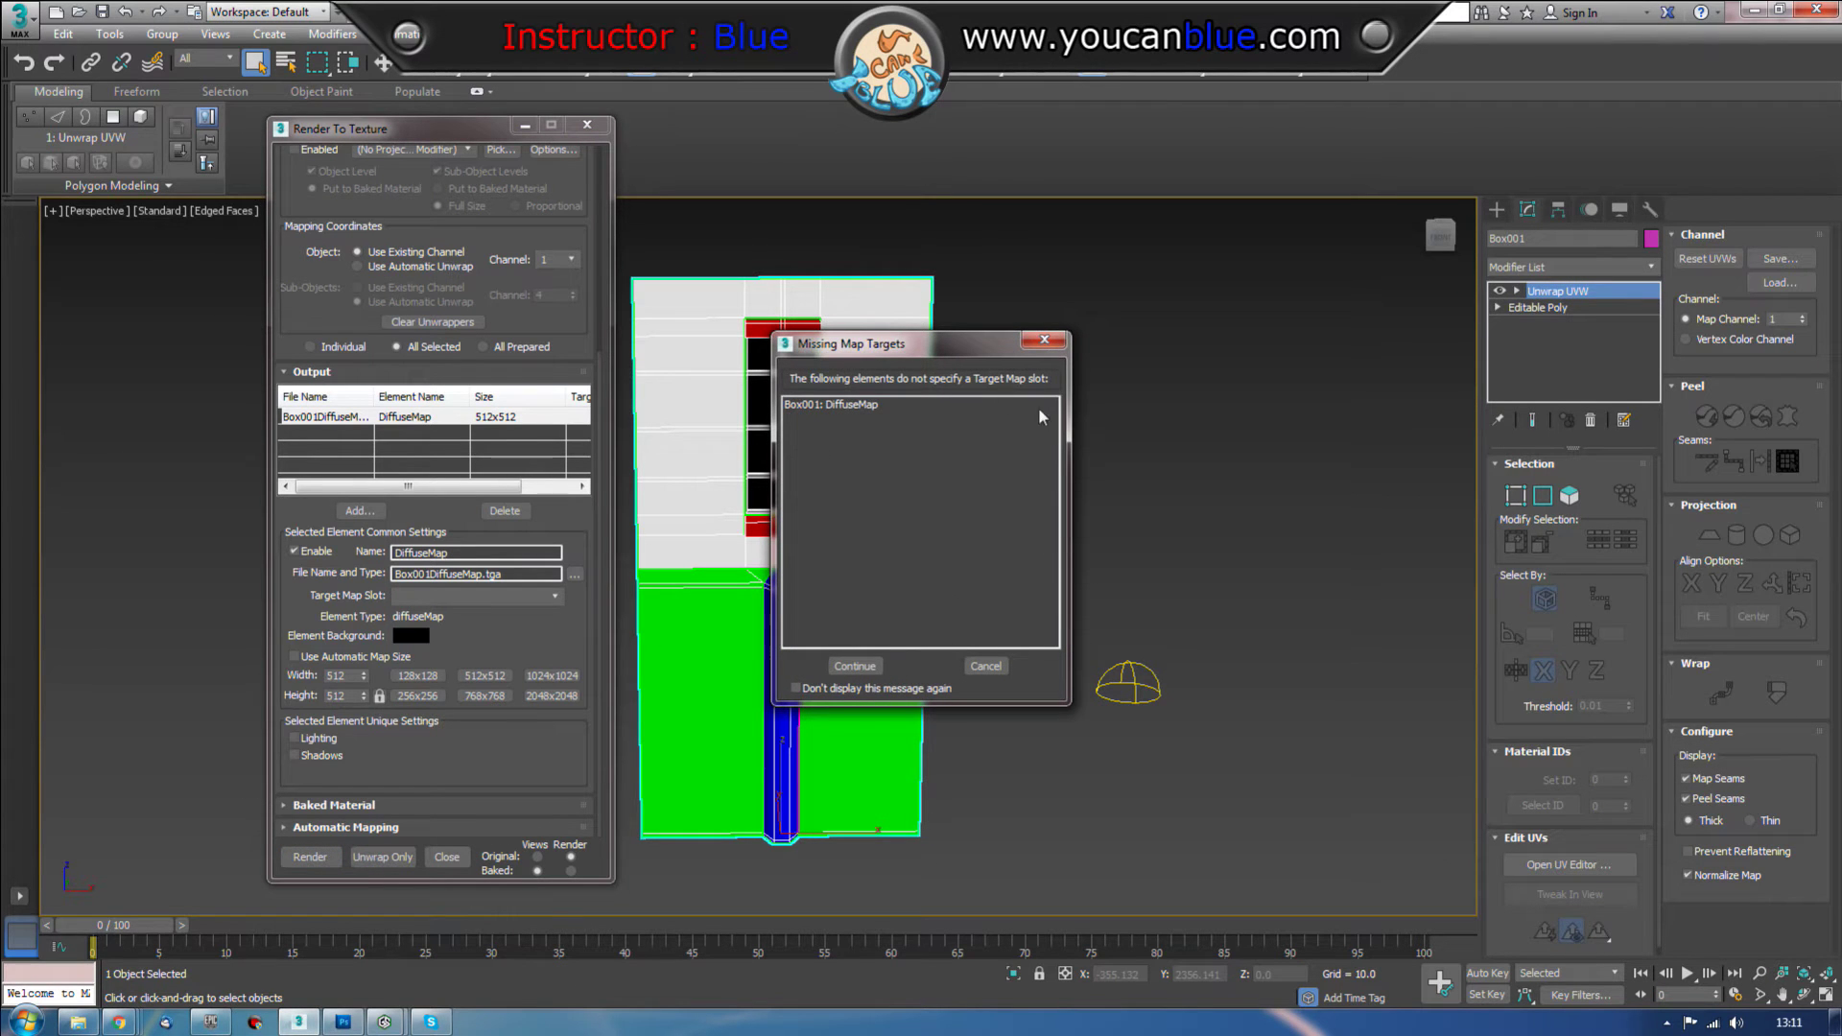
{"action": "left_click", "coordinate": [853, 661]}
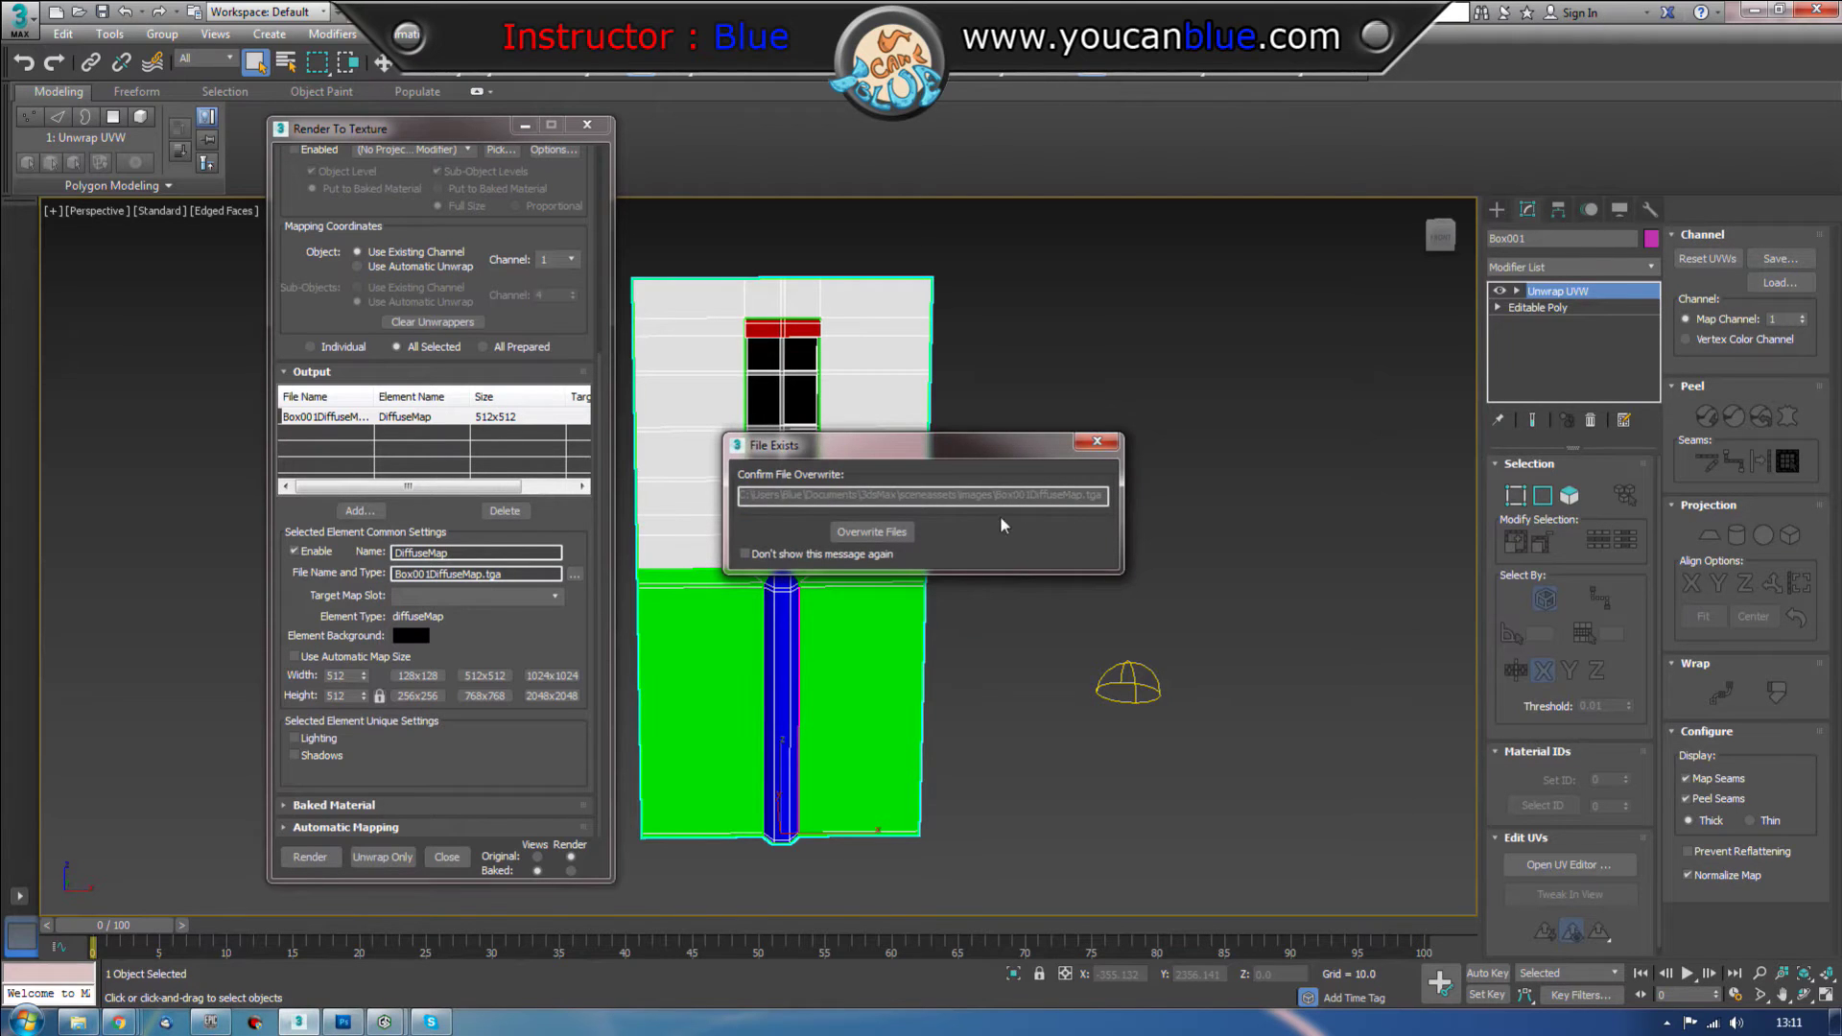
{"action": "left_click", "coordinate": [896, 534]}
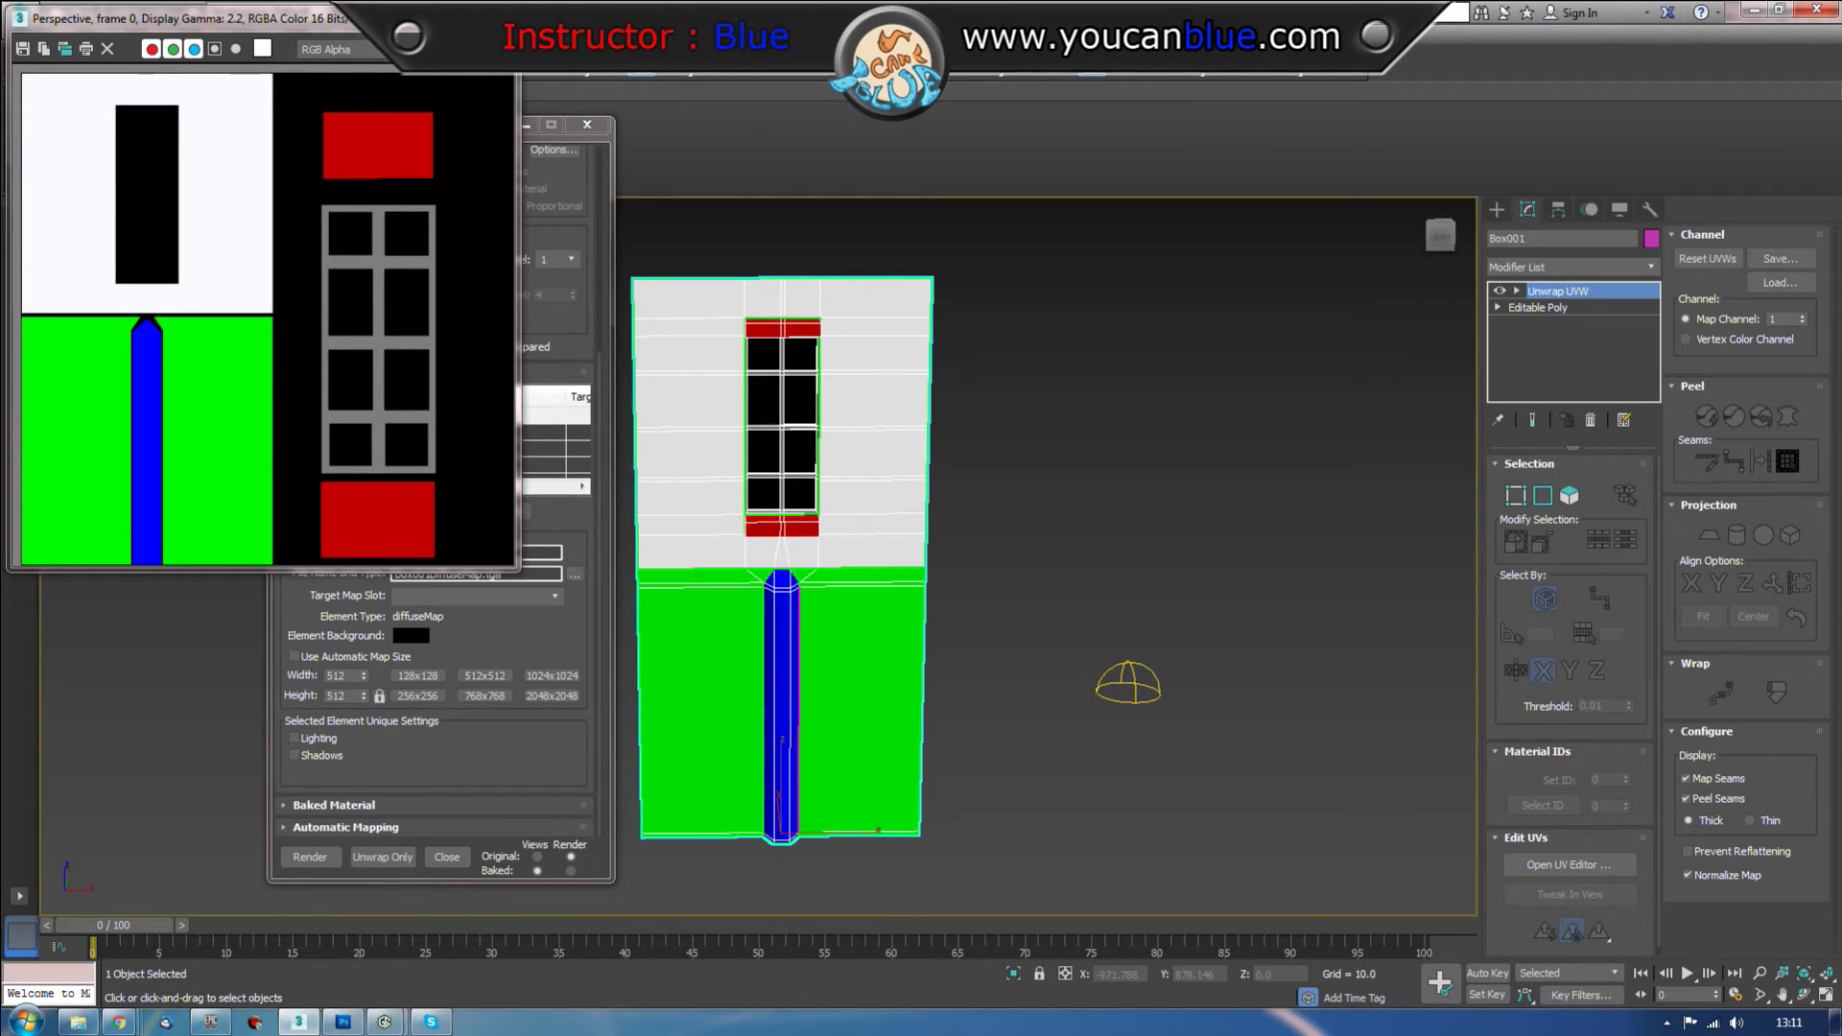
{"action": "left_click", "coordinate": [503, 17]}
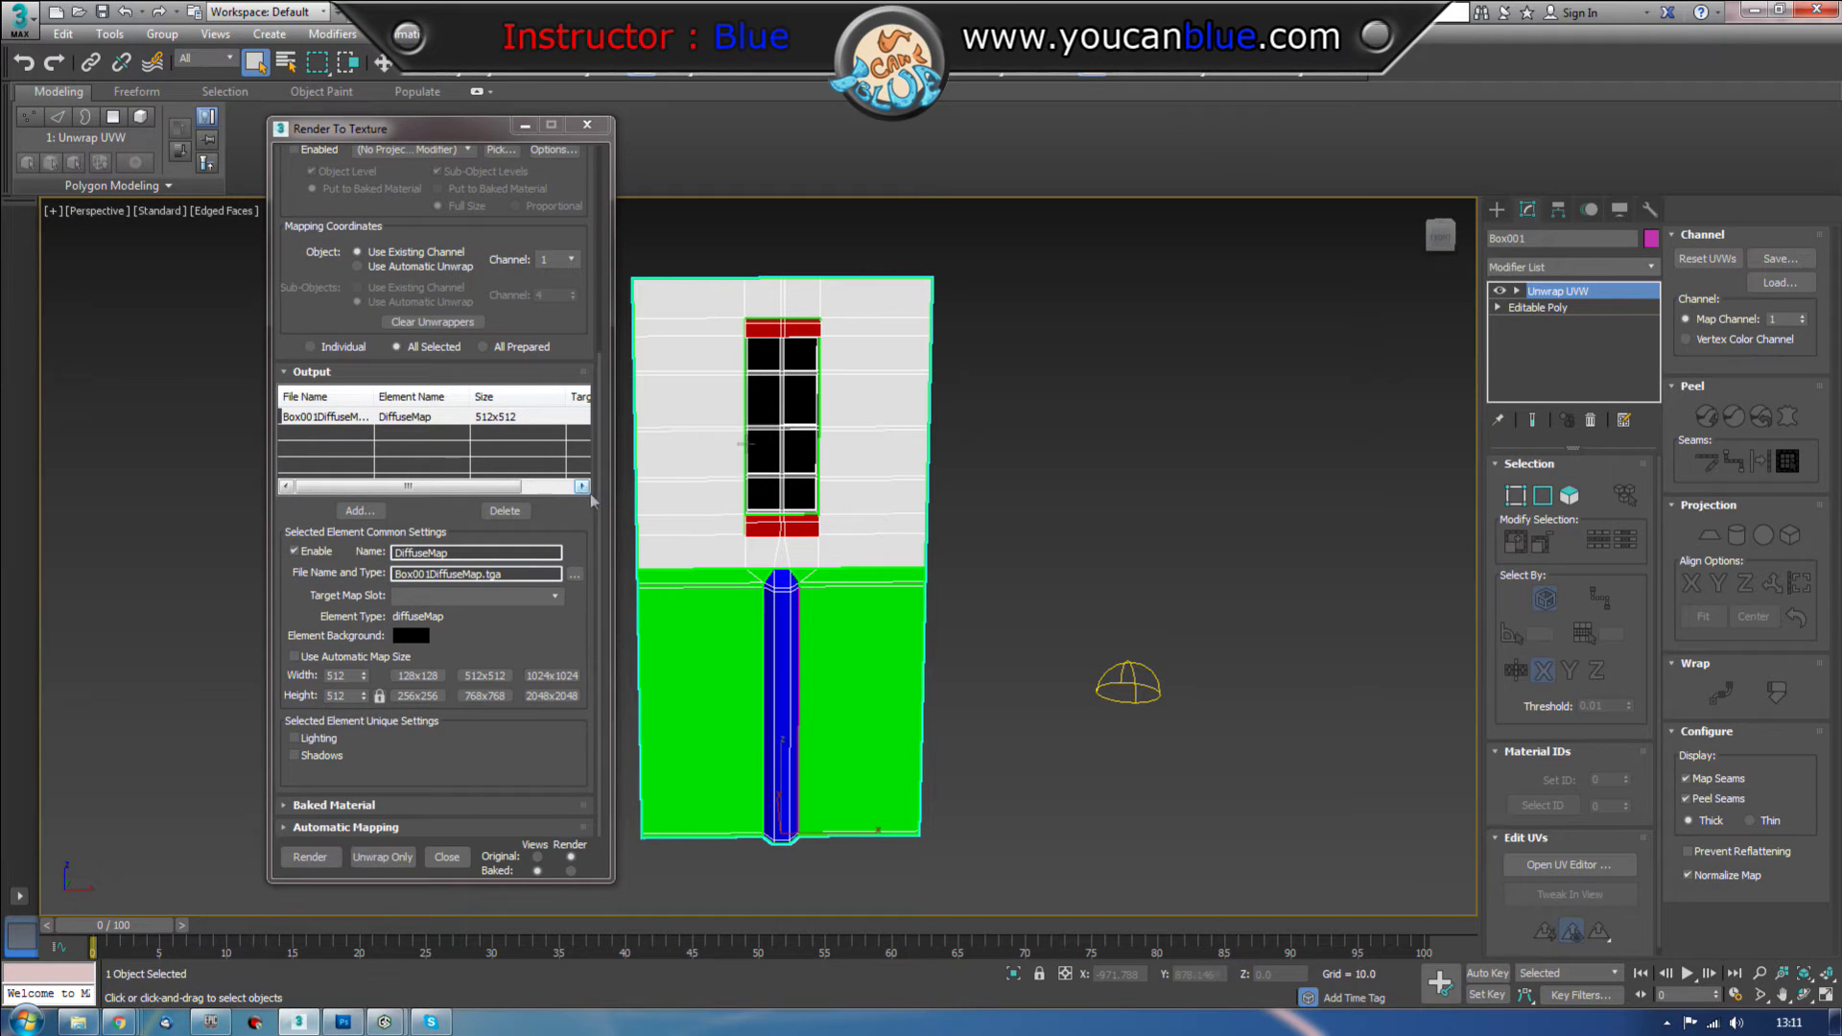
{"action": "left_click", "coordinate": [587, 124]}
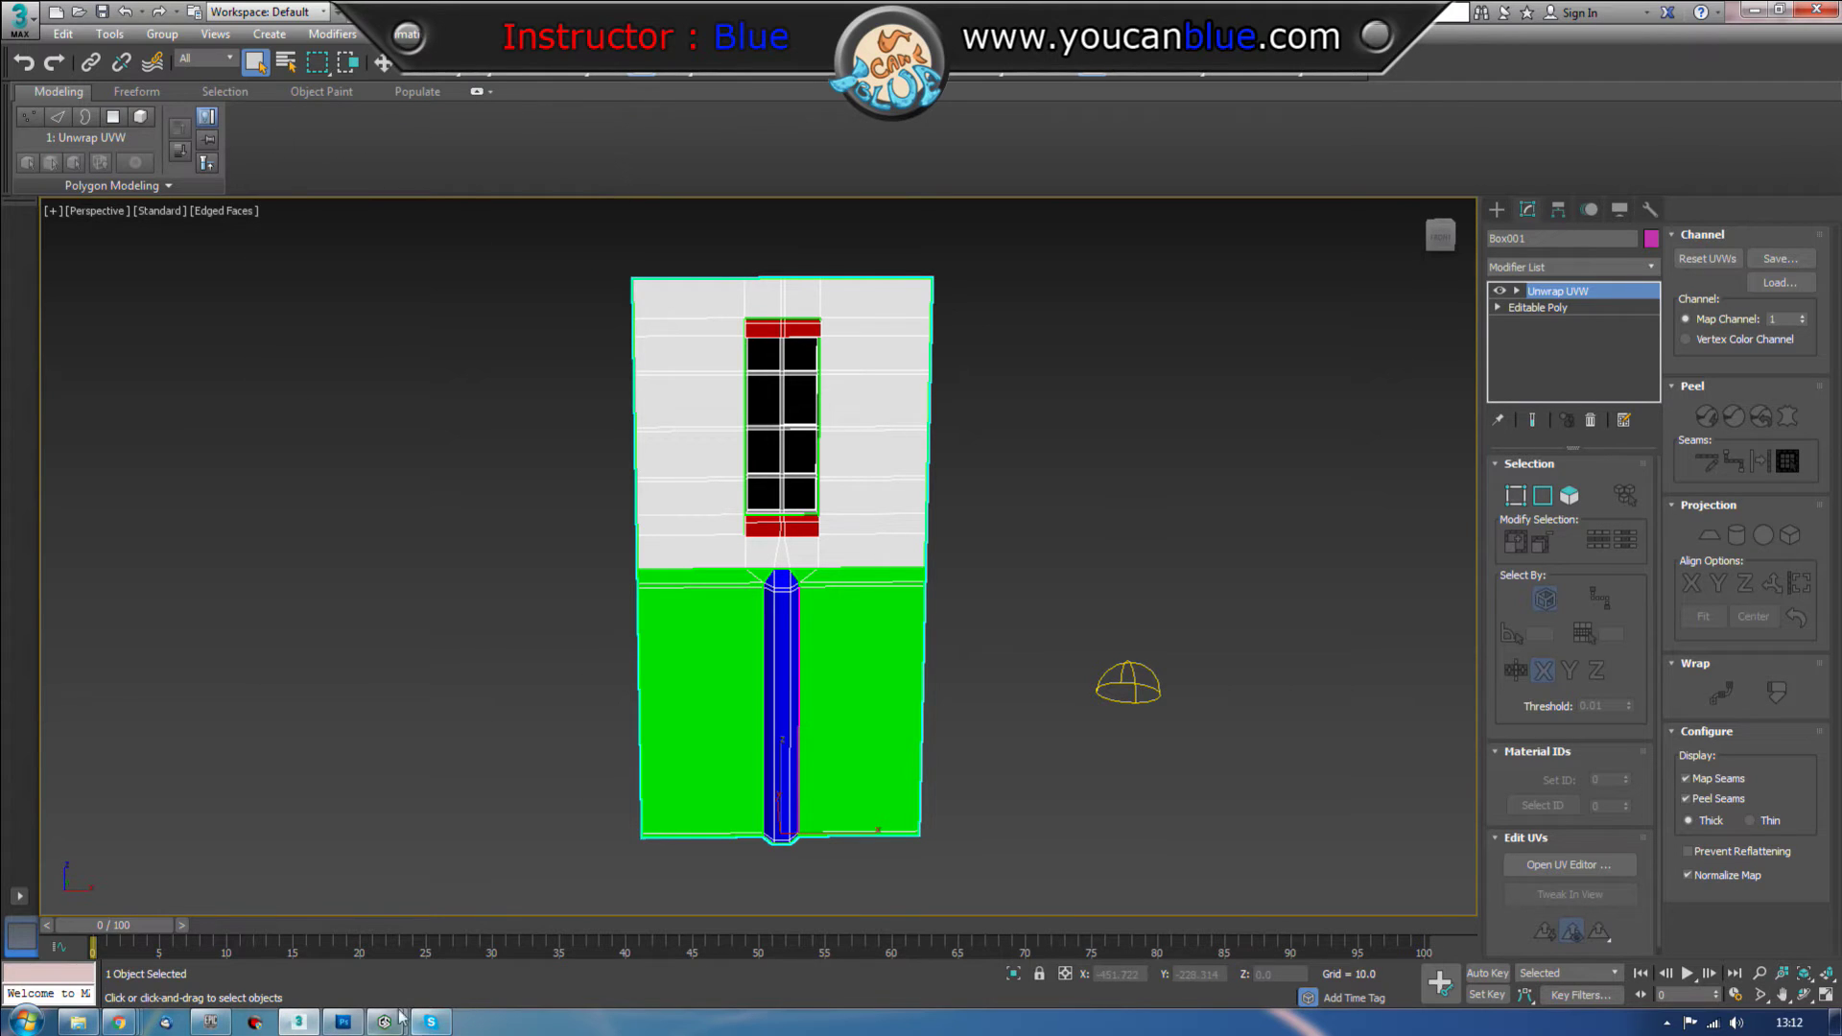
Step: Switch to Windows Explorer and examine the A_wall_colour_map and wall_colour_map files in the "test for the new lessons" folder
{"action": "left_click", "coordinate": [79, 1023]}
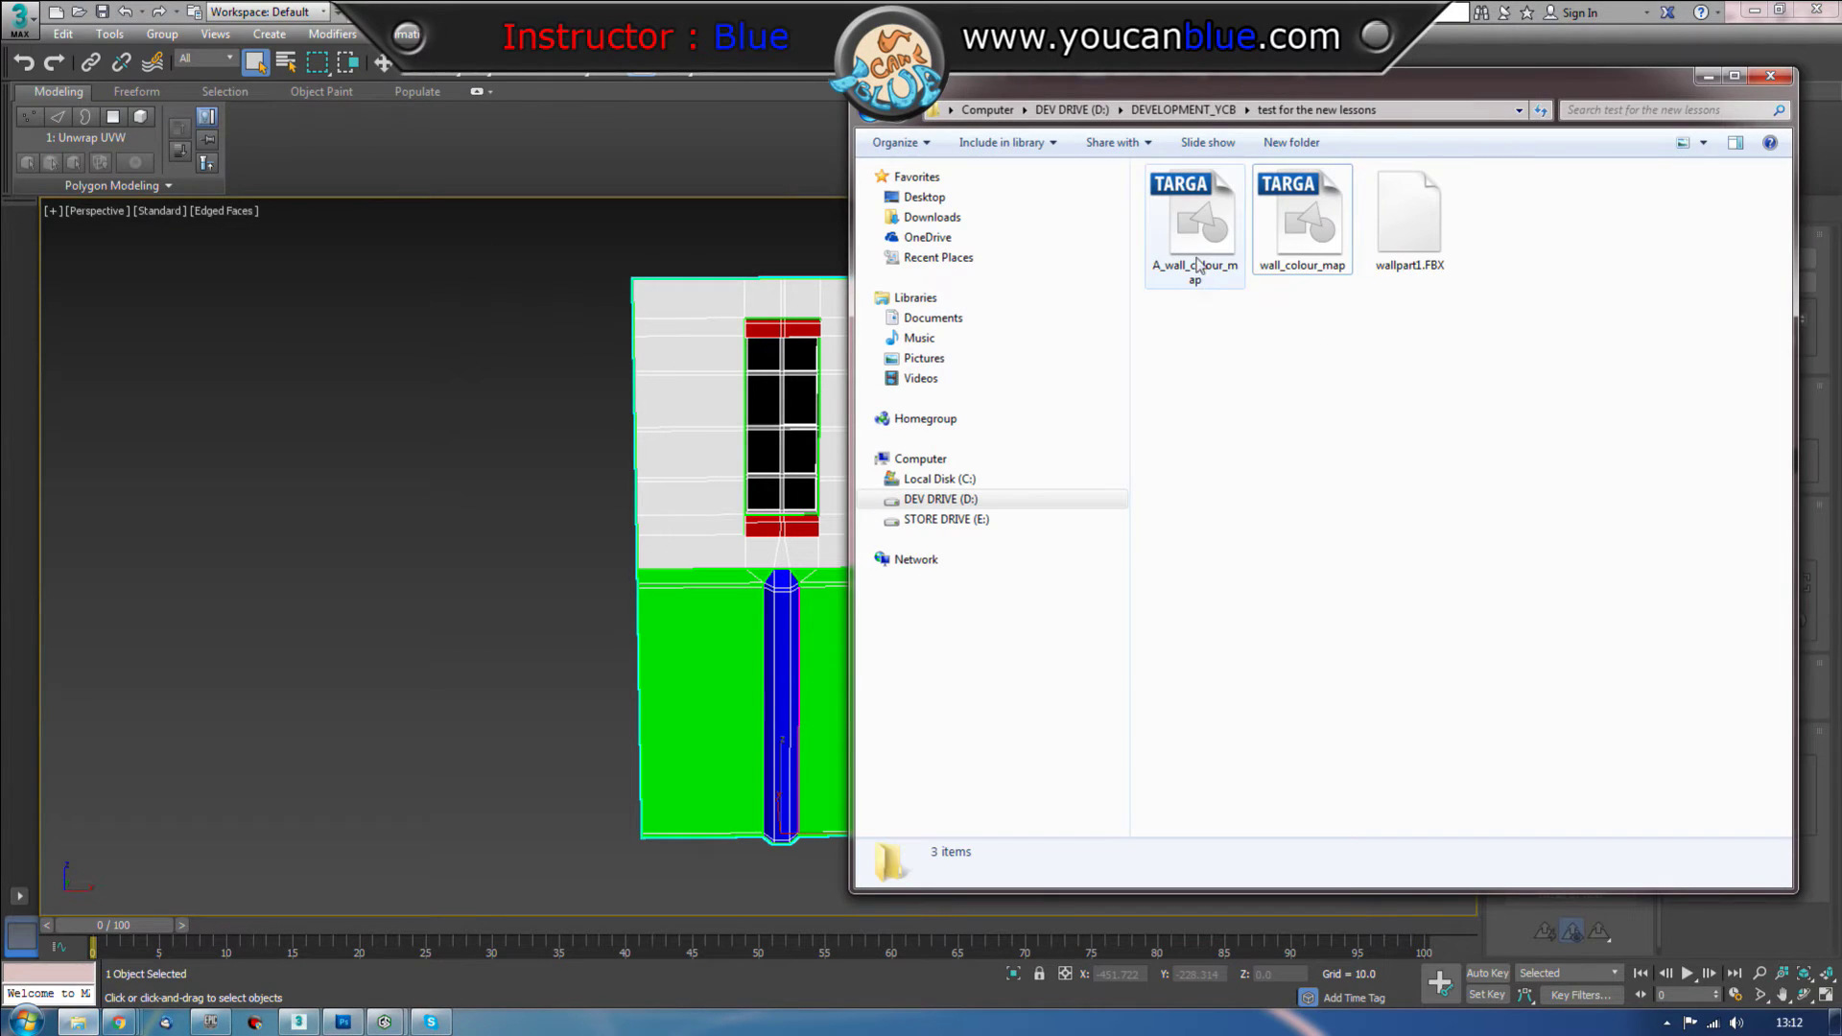
{"action": "left_click_drag", "start_coordinate": [1249, 93], "coordinate": [1070, 96]}
{"action": "left_click", "coordinate": [1012, 202]}
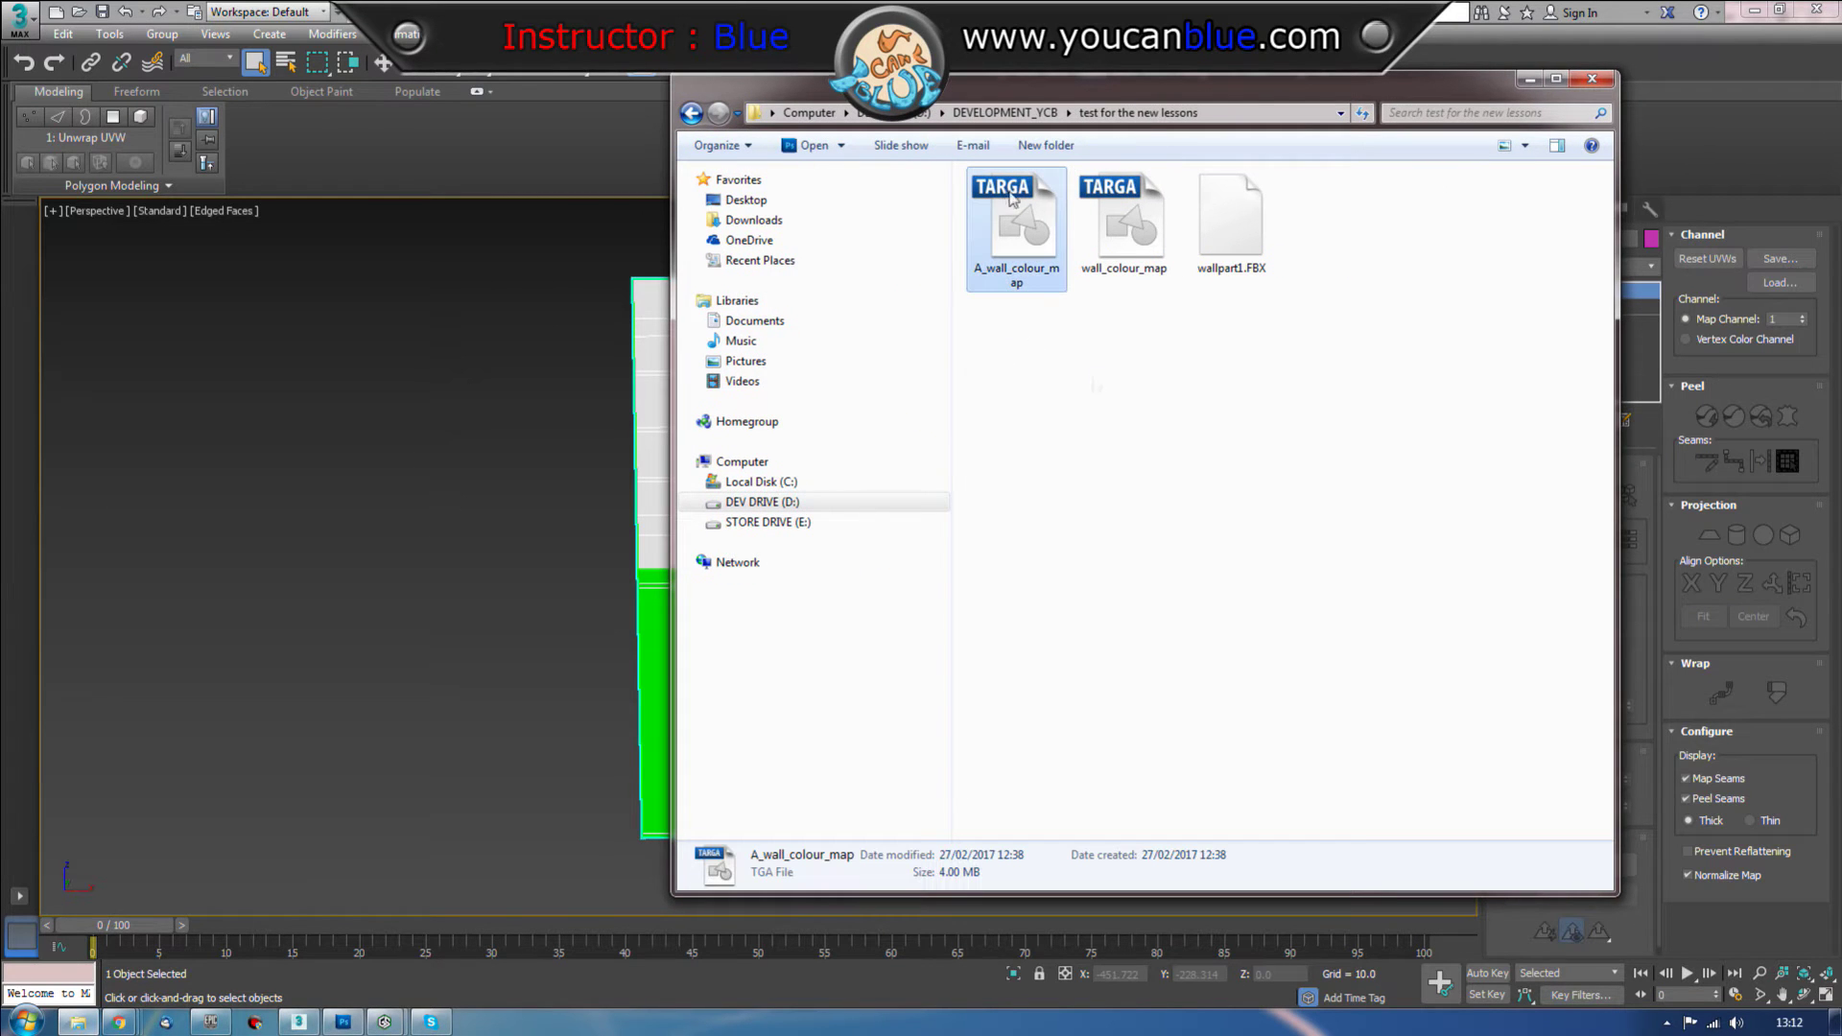
{"action": "left_click", "coordinate": [1134, 238]}
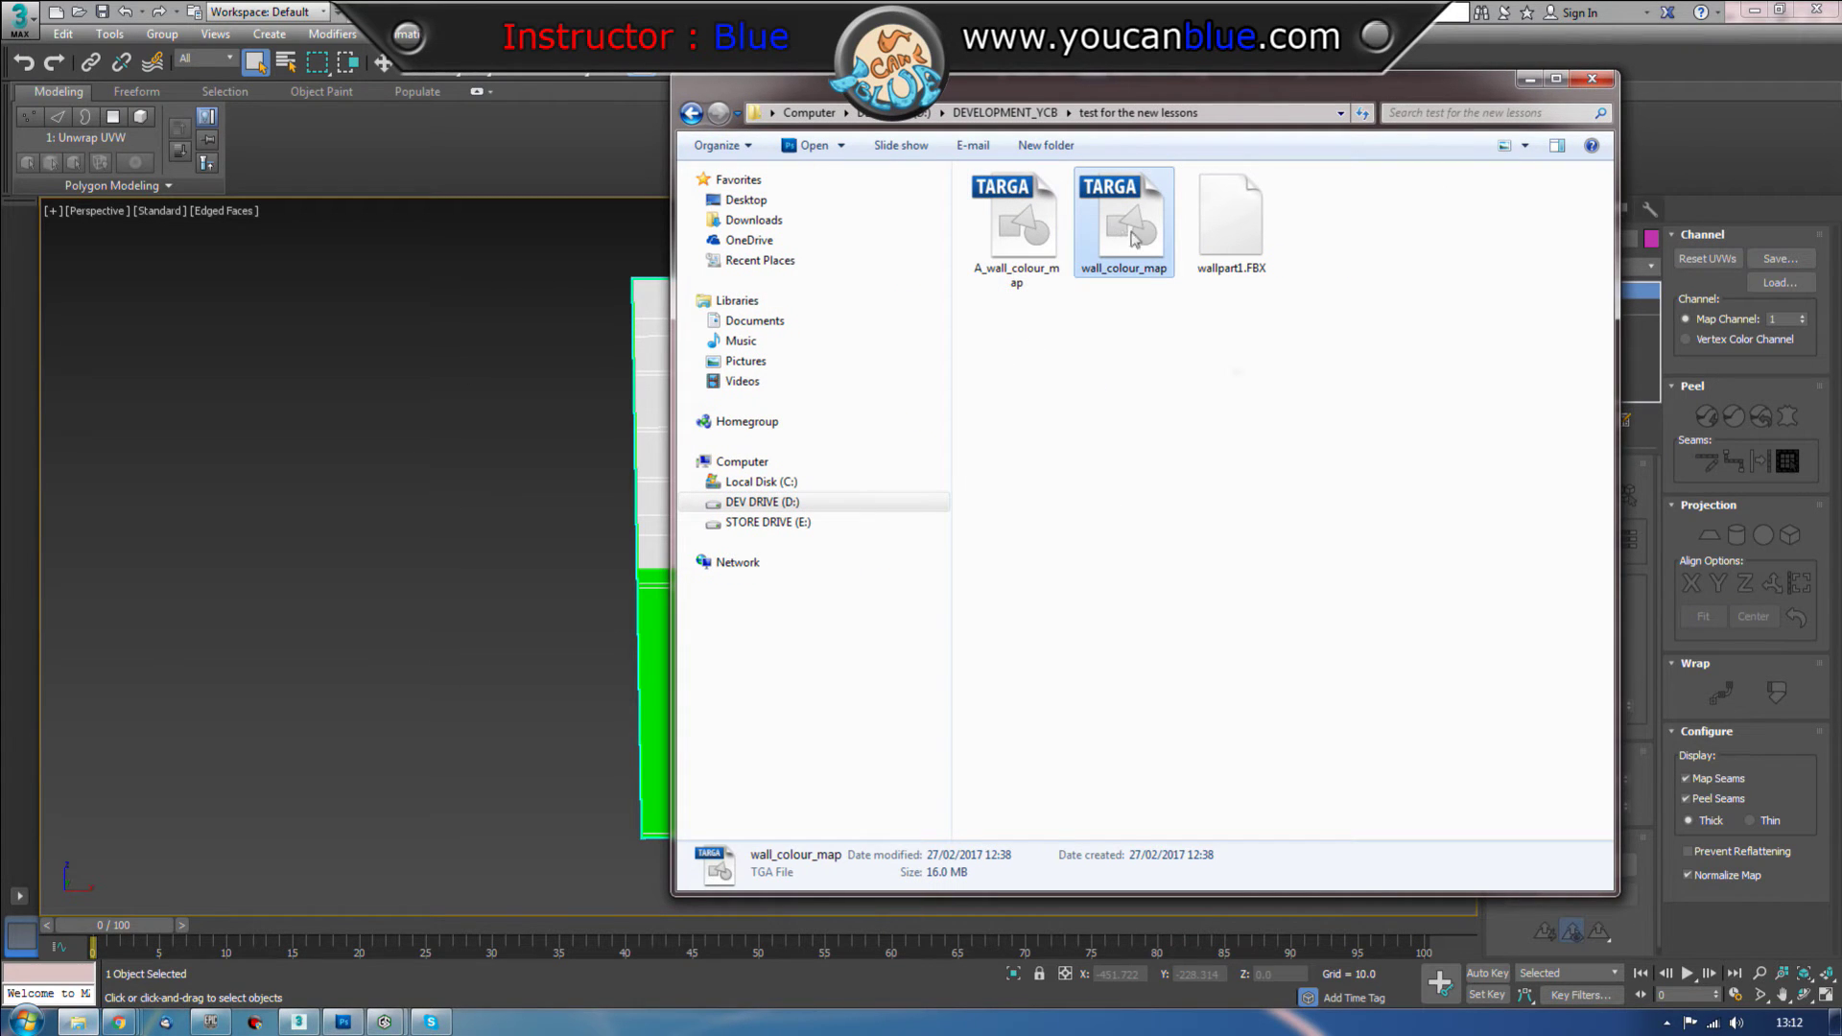
Step: Switch to Photoshop and load wallpart1.FBX from the "test for the new lessons" folder as the Base Creator mesh
{"action": "left_click", "coordinate": [1250, 207]}
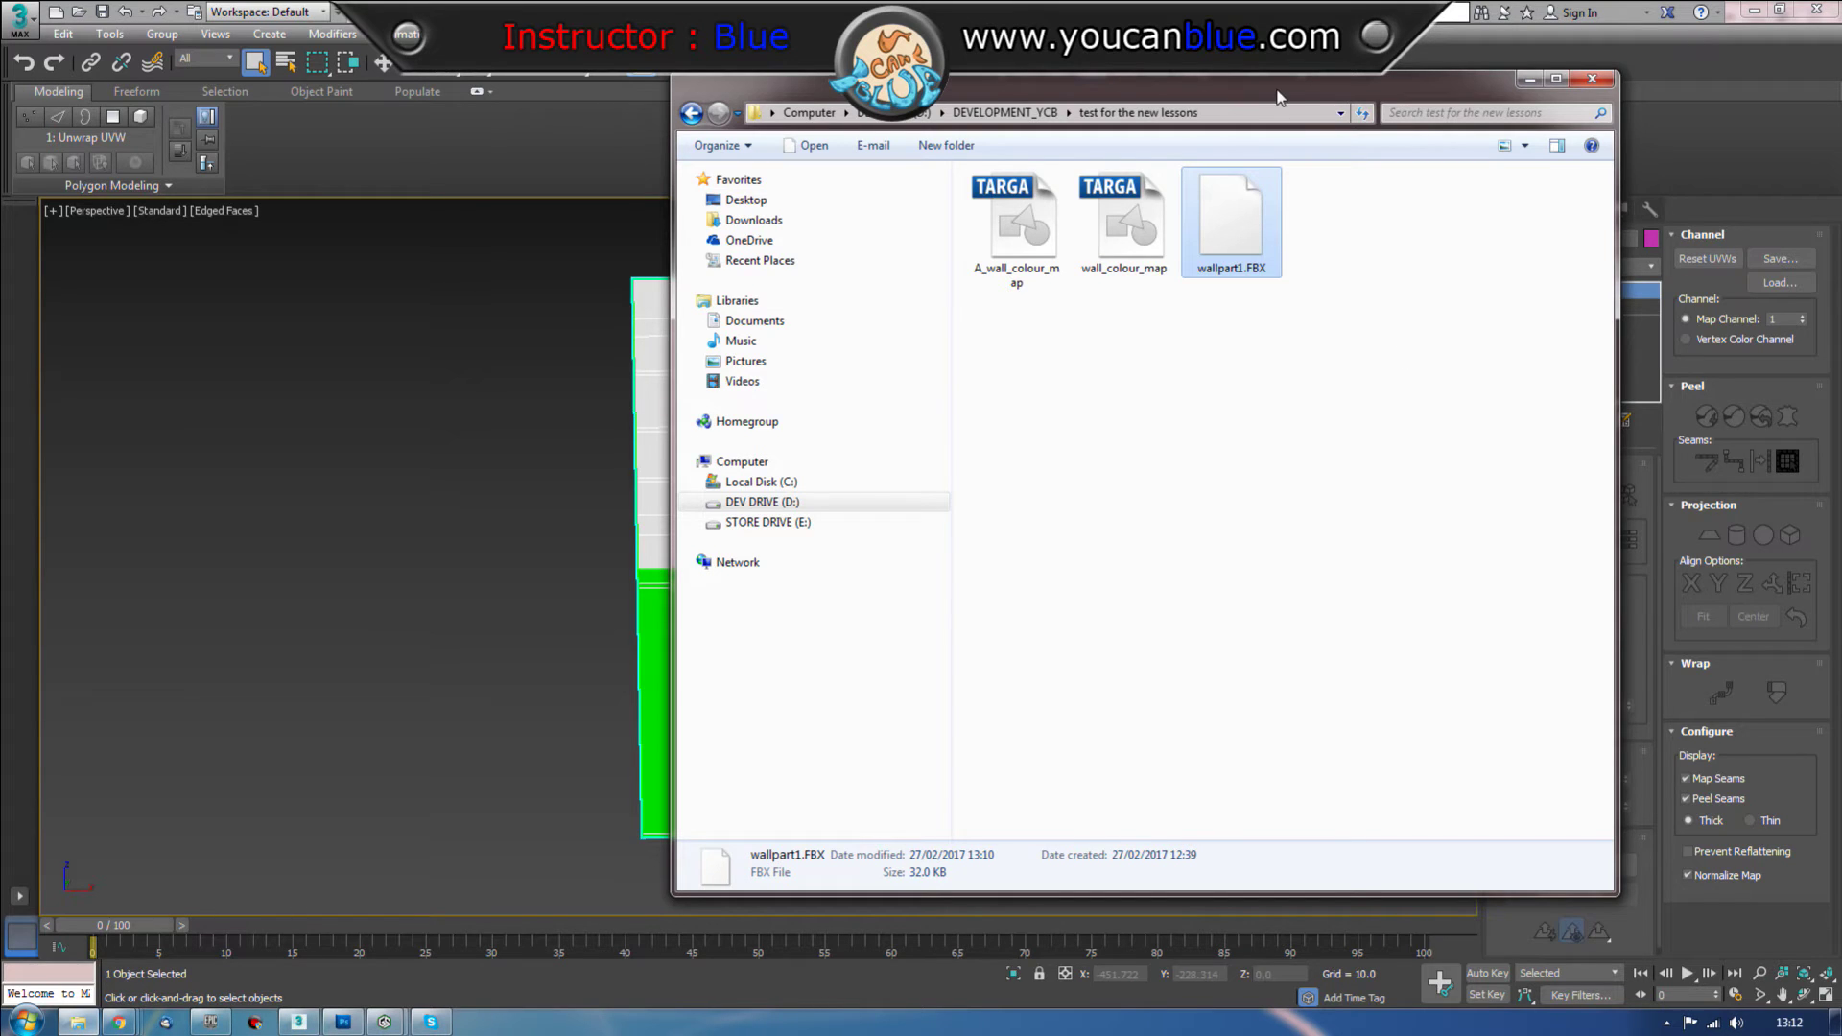
{"action": "left_click_drag", "start_coordinate": [1277, 94], "coordinate": [1841, 364]}
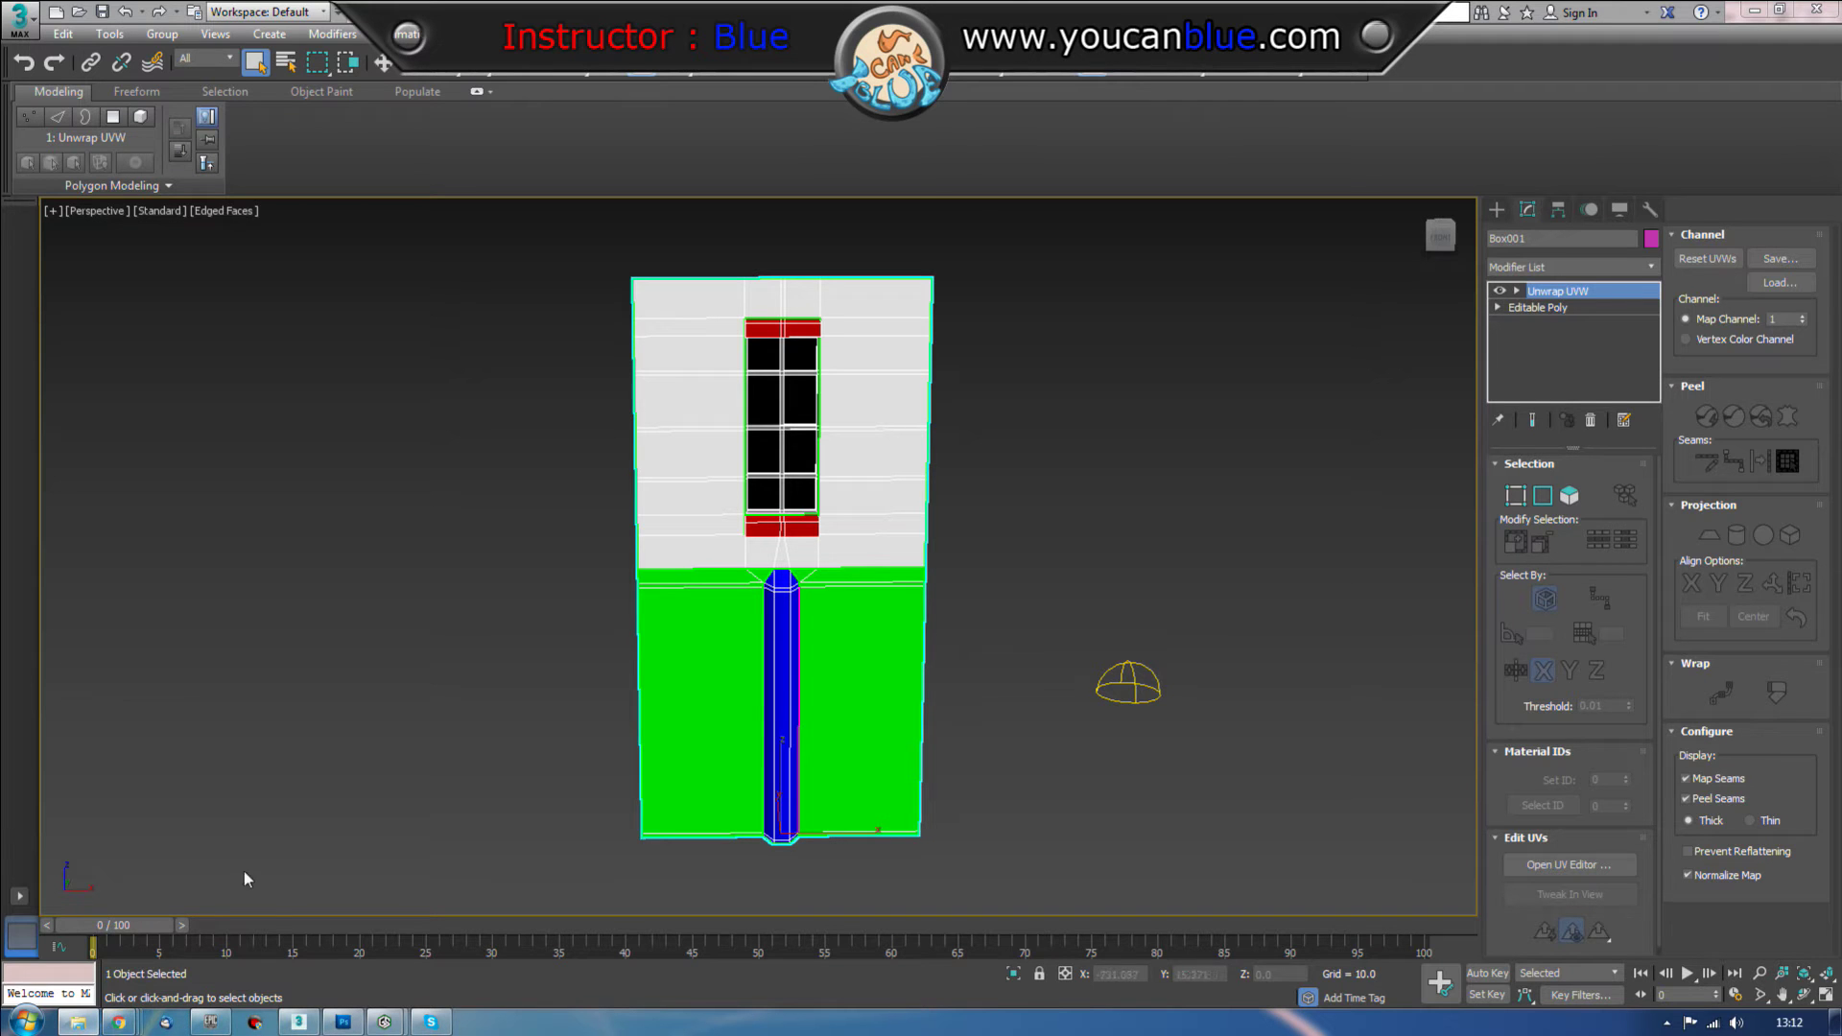
{"action": "left_click", "coordinate": [343, 1023]}
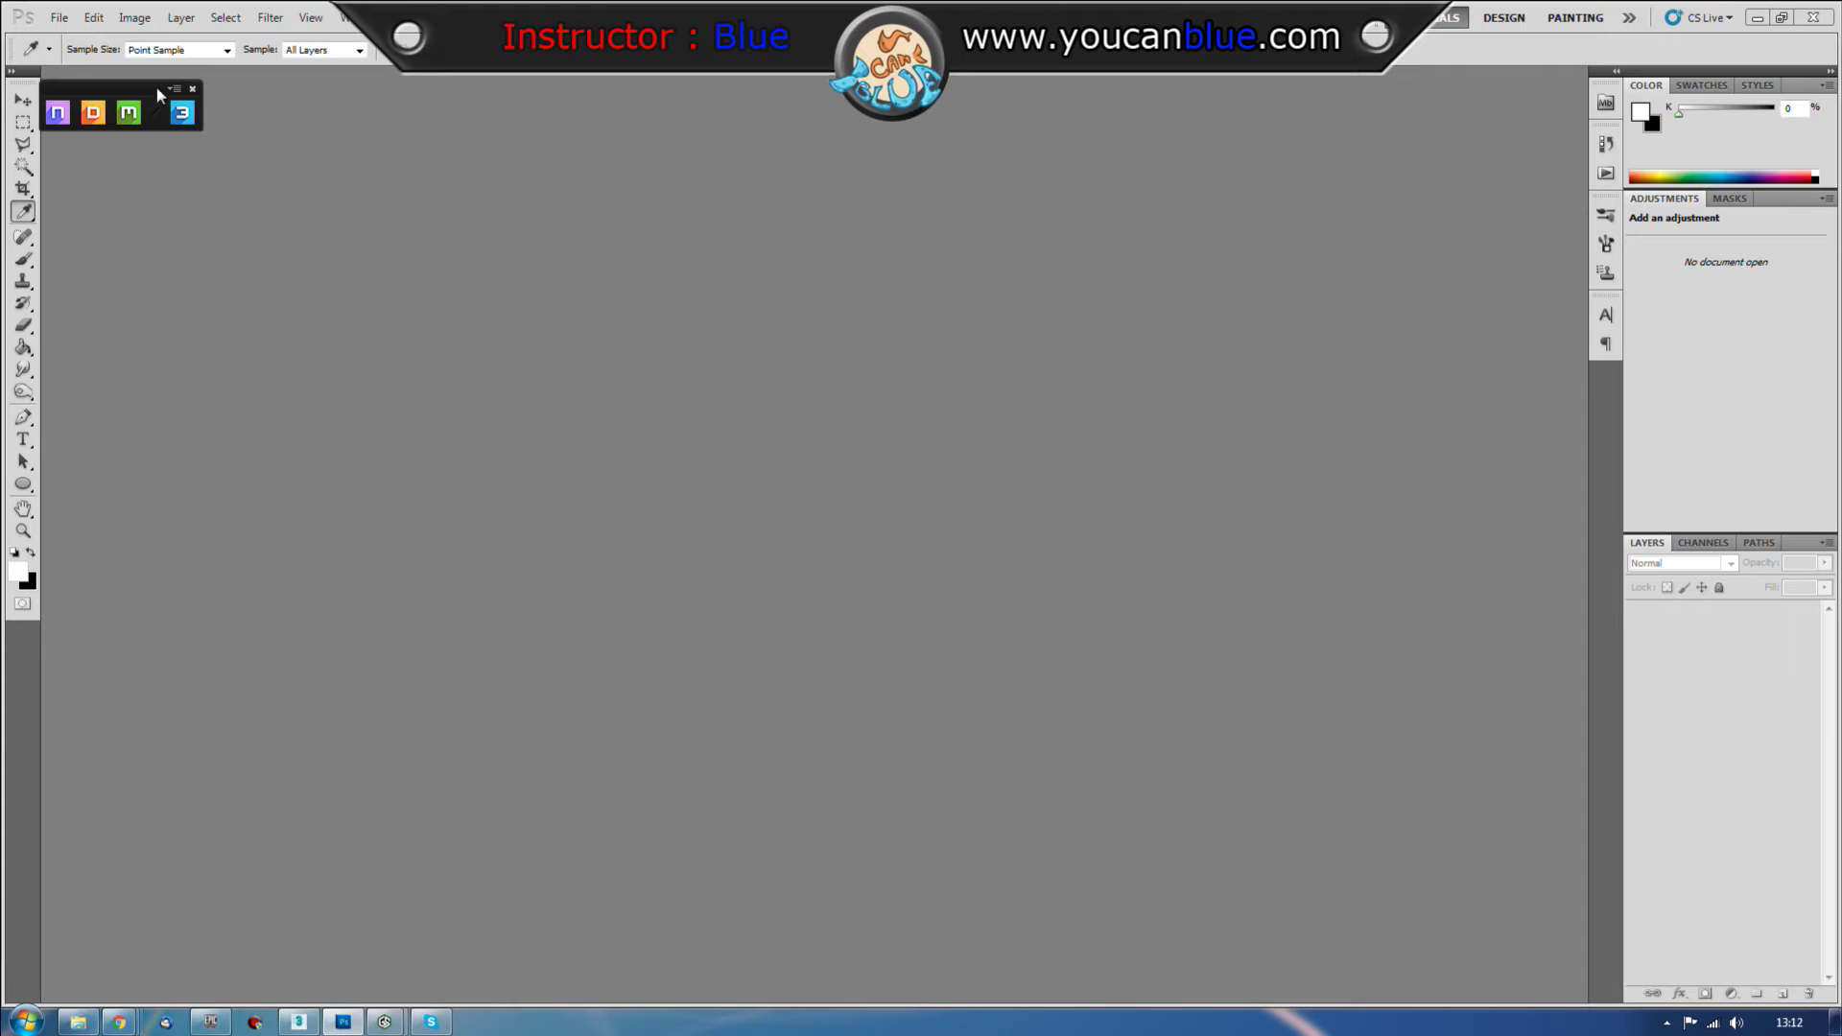
{"action": "left_click_drag", "start_coordinate": [149, 97], "coordinate": [159, 92]}
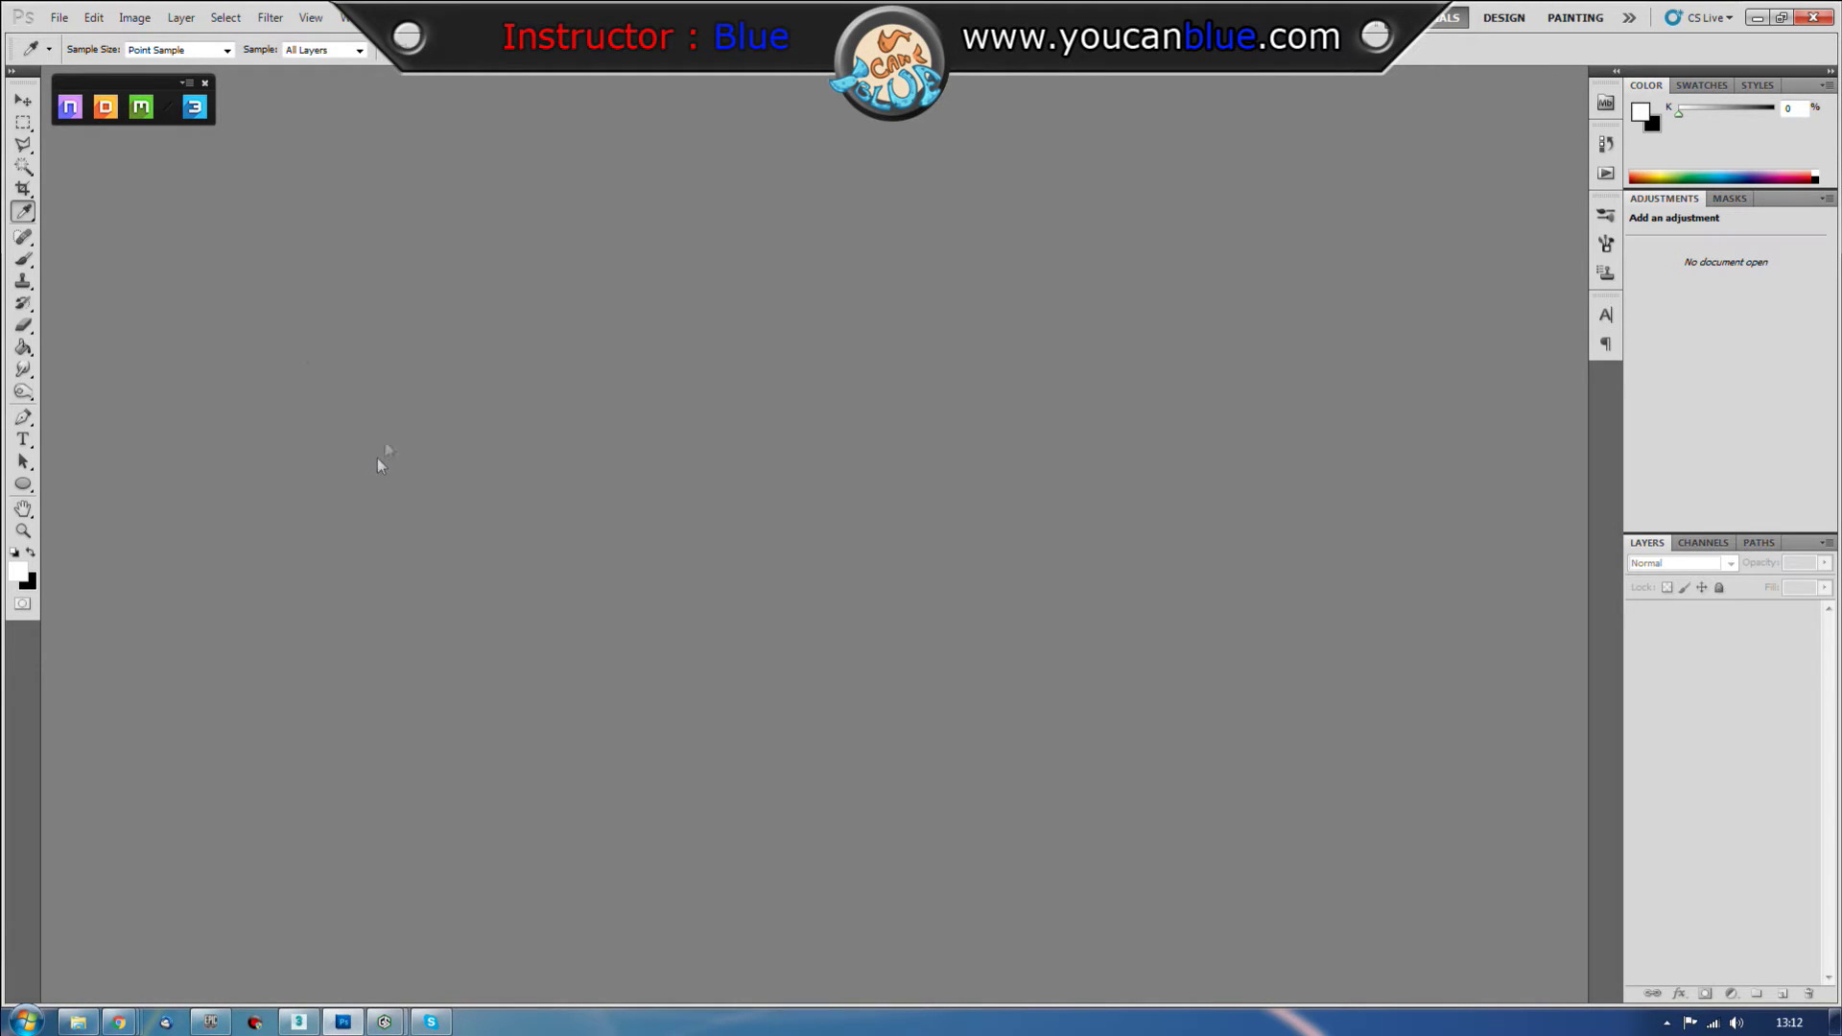
{"action": "left_click", "coordinate": [106, 108]}
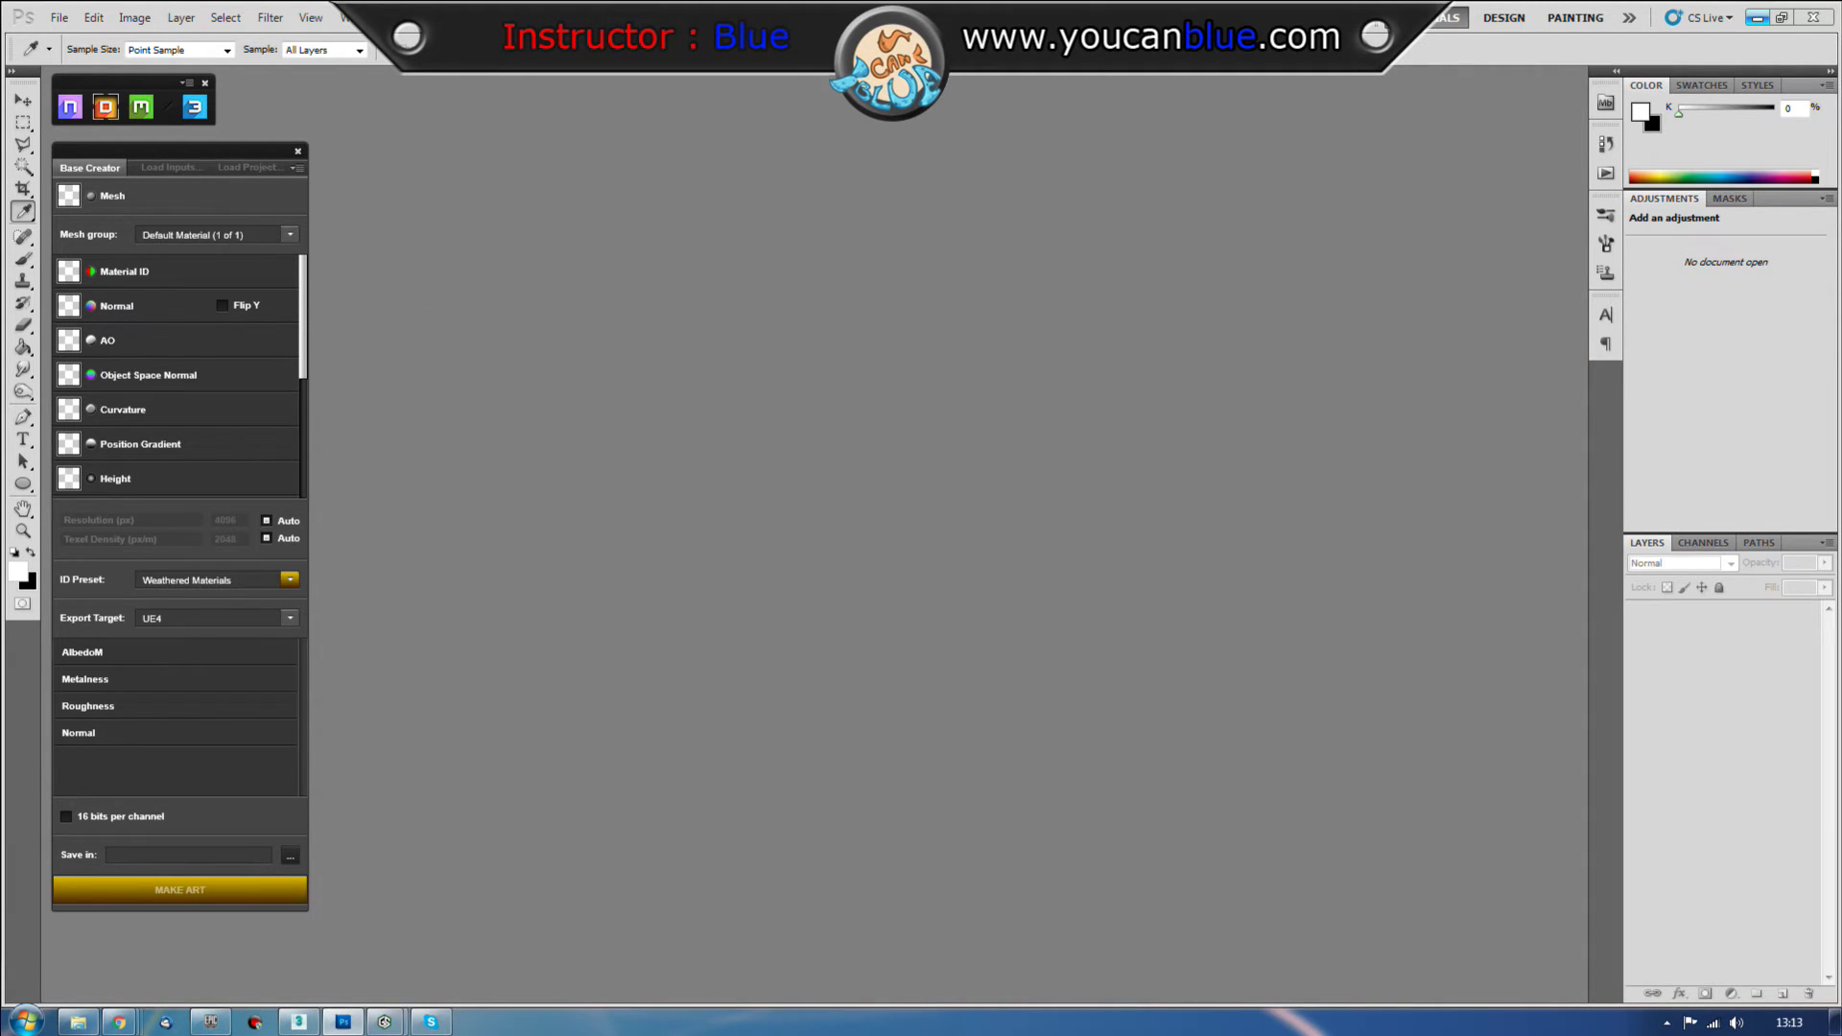
{"action": "left_click", "coordinate": [169, 193]}
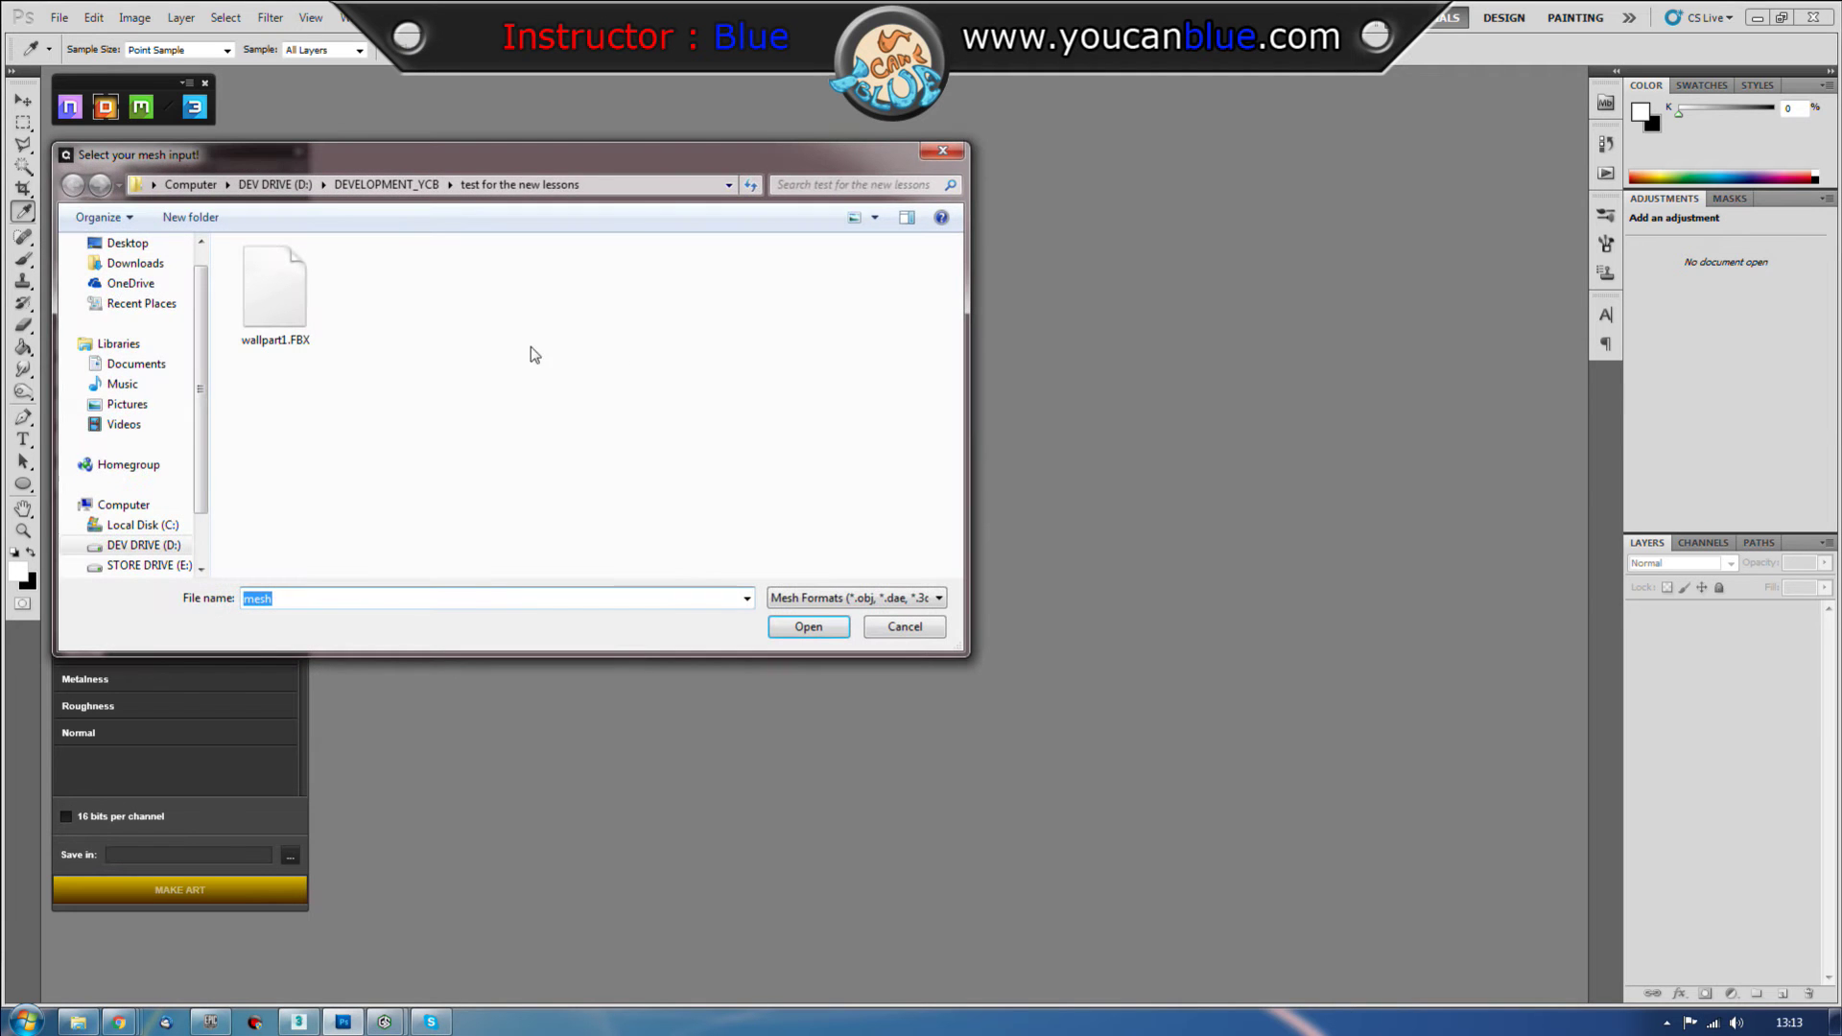
{"action": "double_click", "coordinate": [278, 282]}
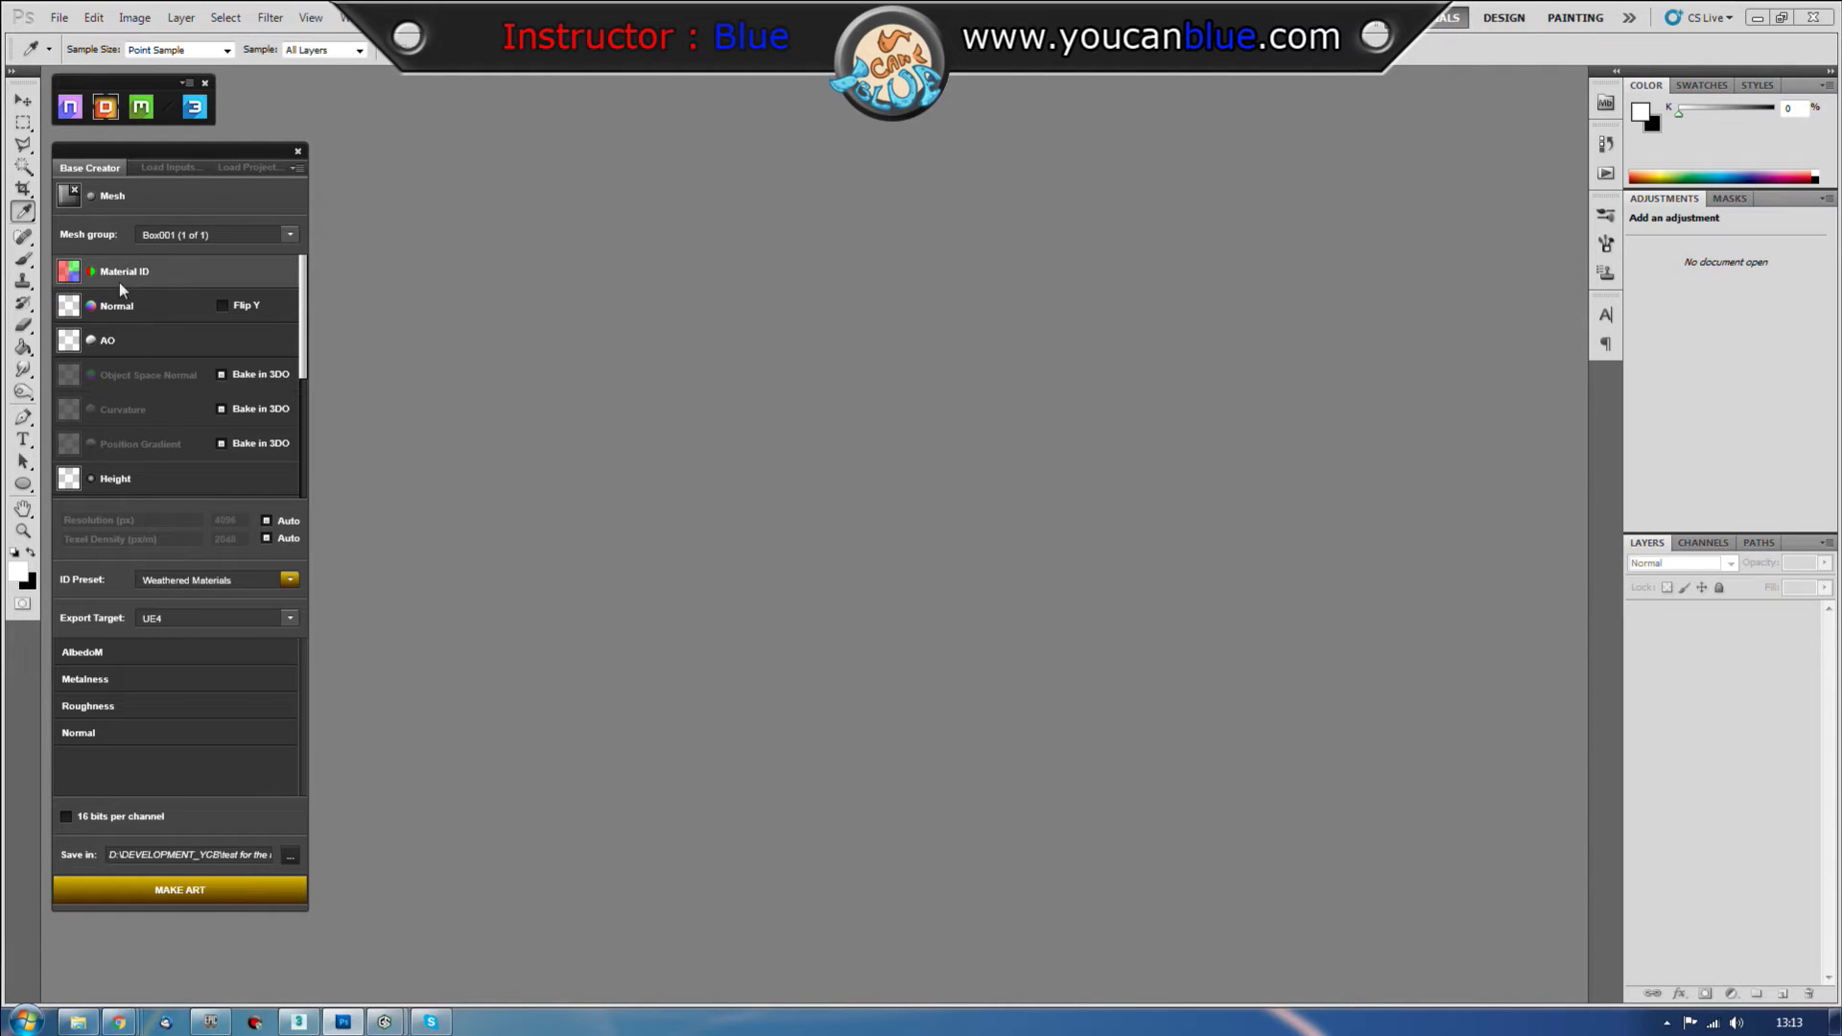
Step: Load wall_colour_map as the Material ID input and generate the wall's texture project
{"action": "left_click", "coordinate": [72, 274]}
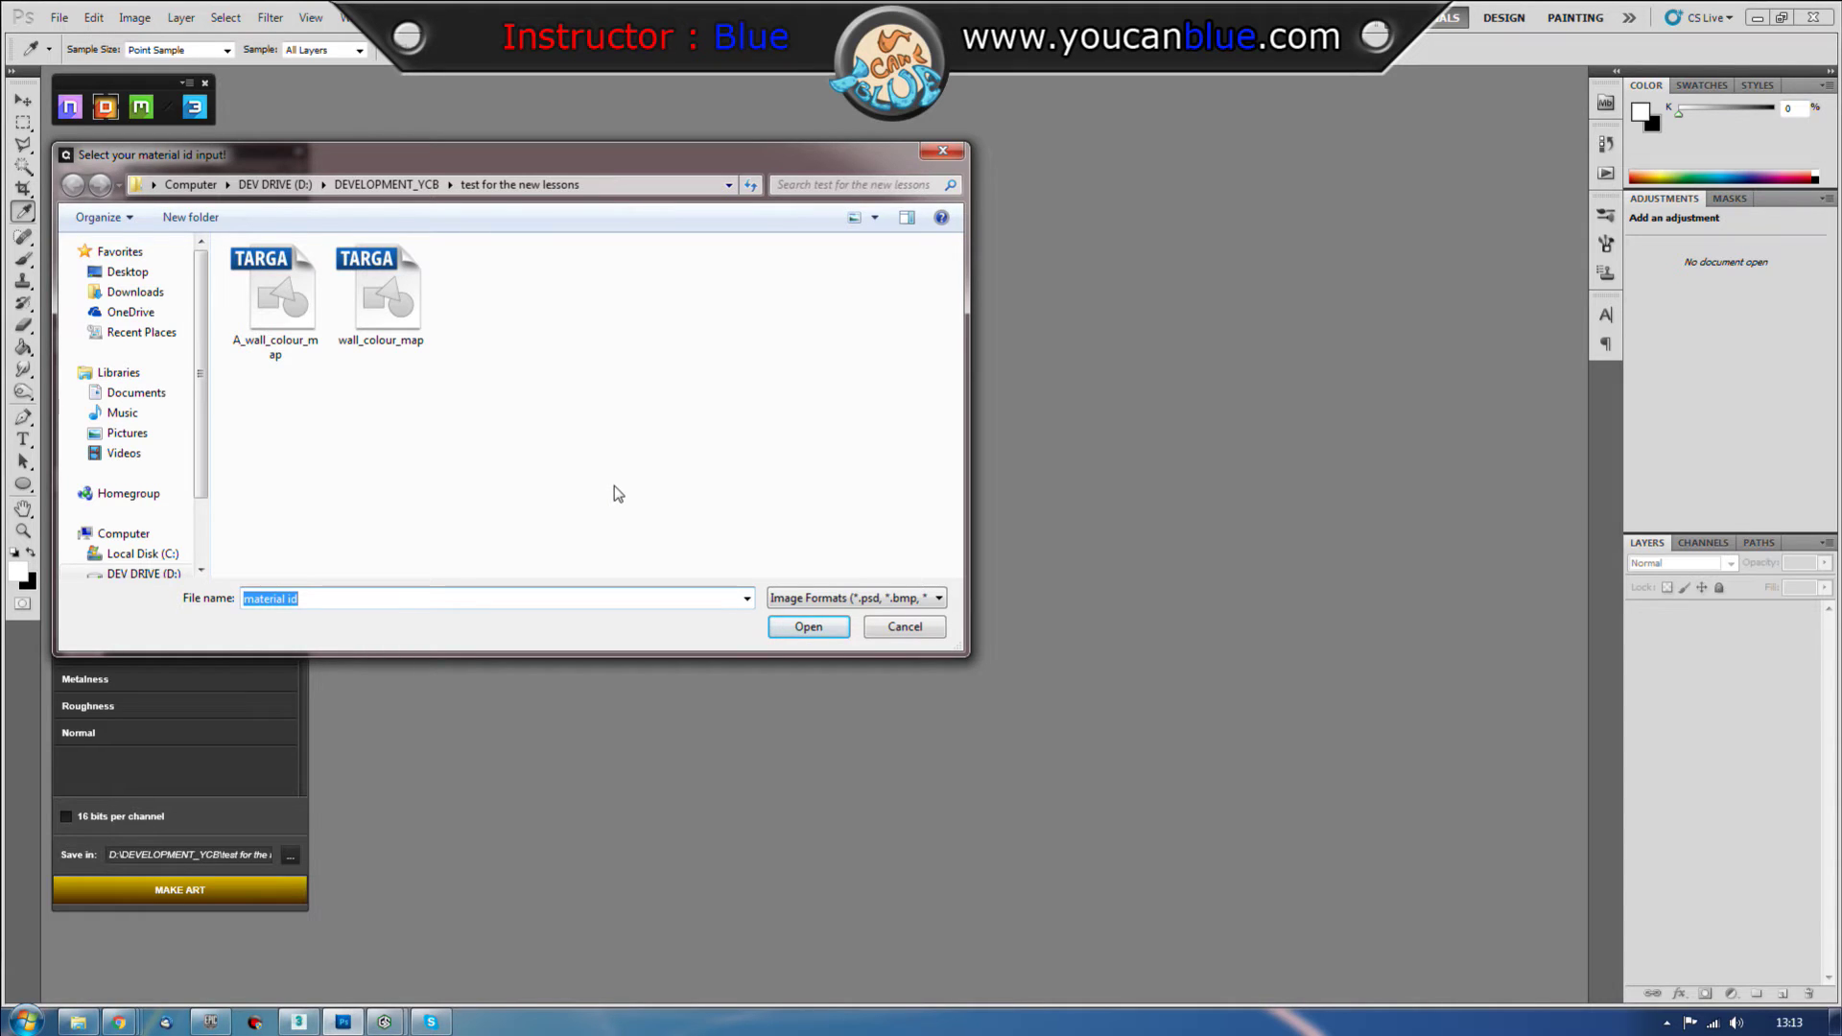
{"action": "left_click", "coordinate": [406, 315]}
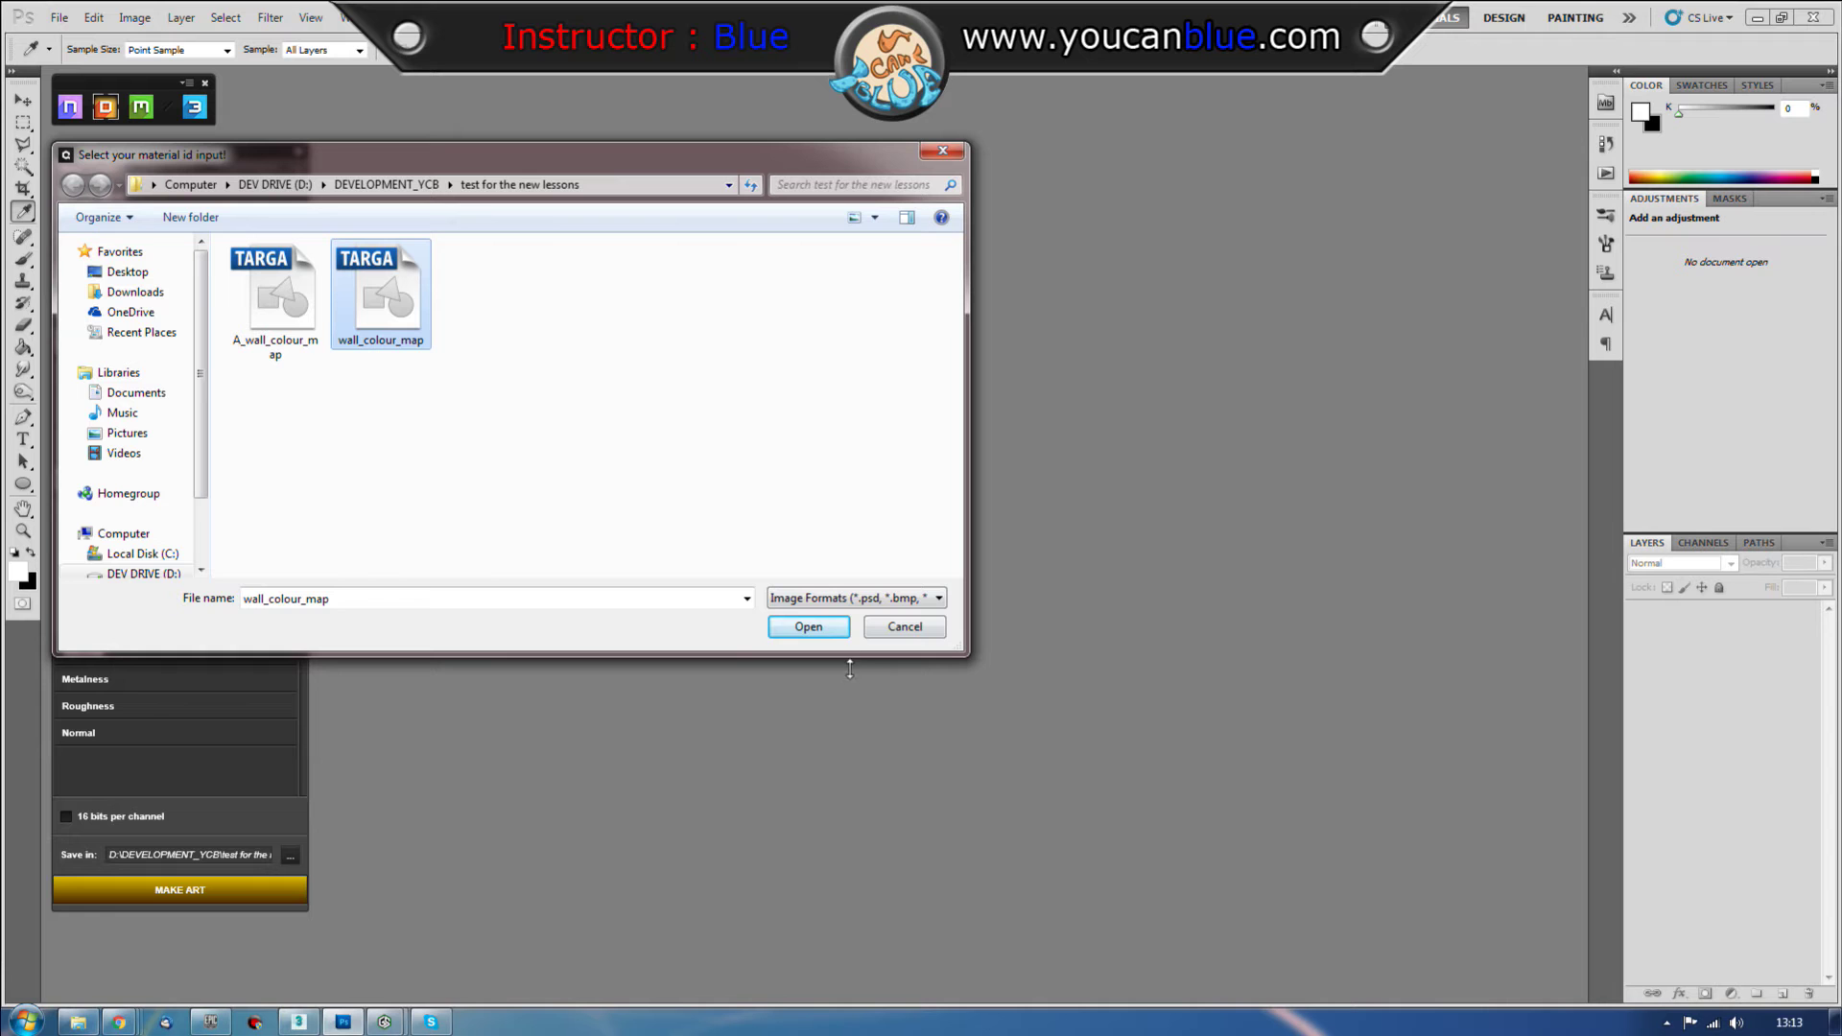
{"action": "left_click", "coordinate": [809, 628]}
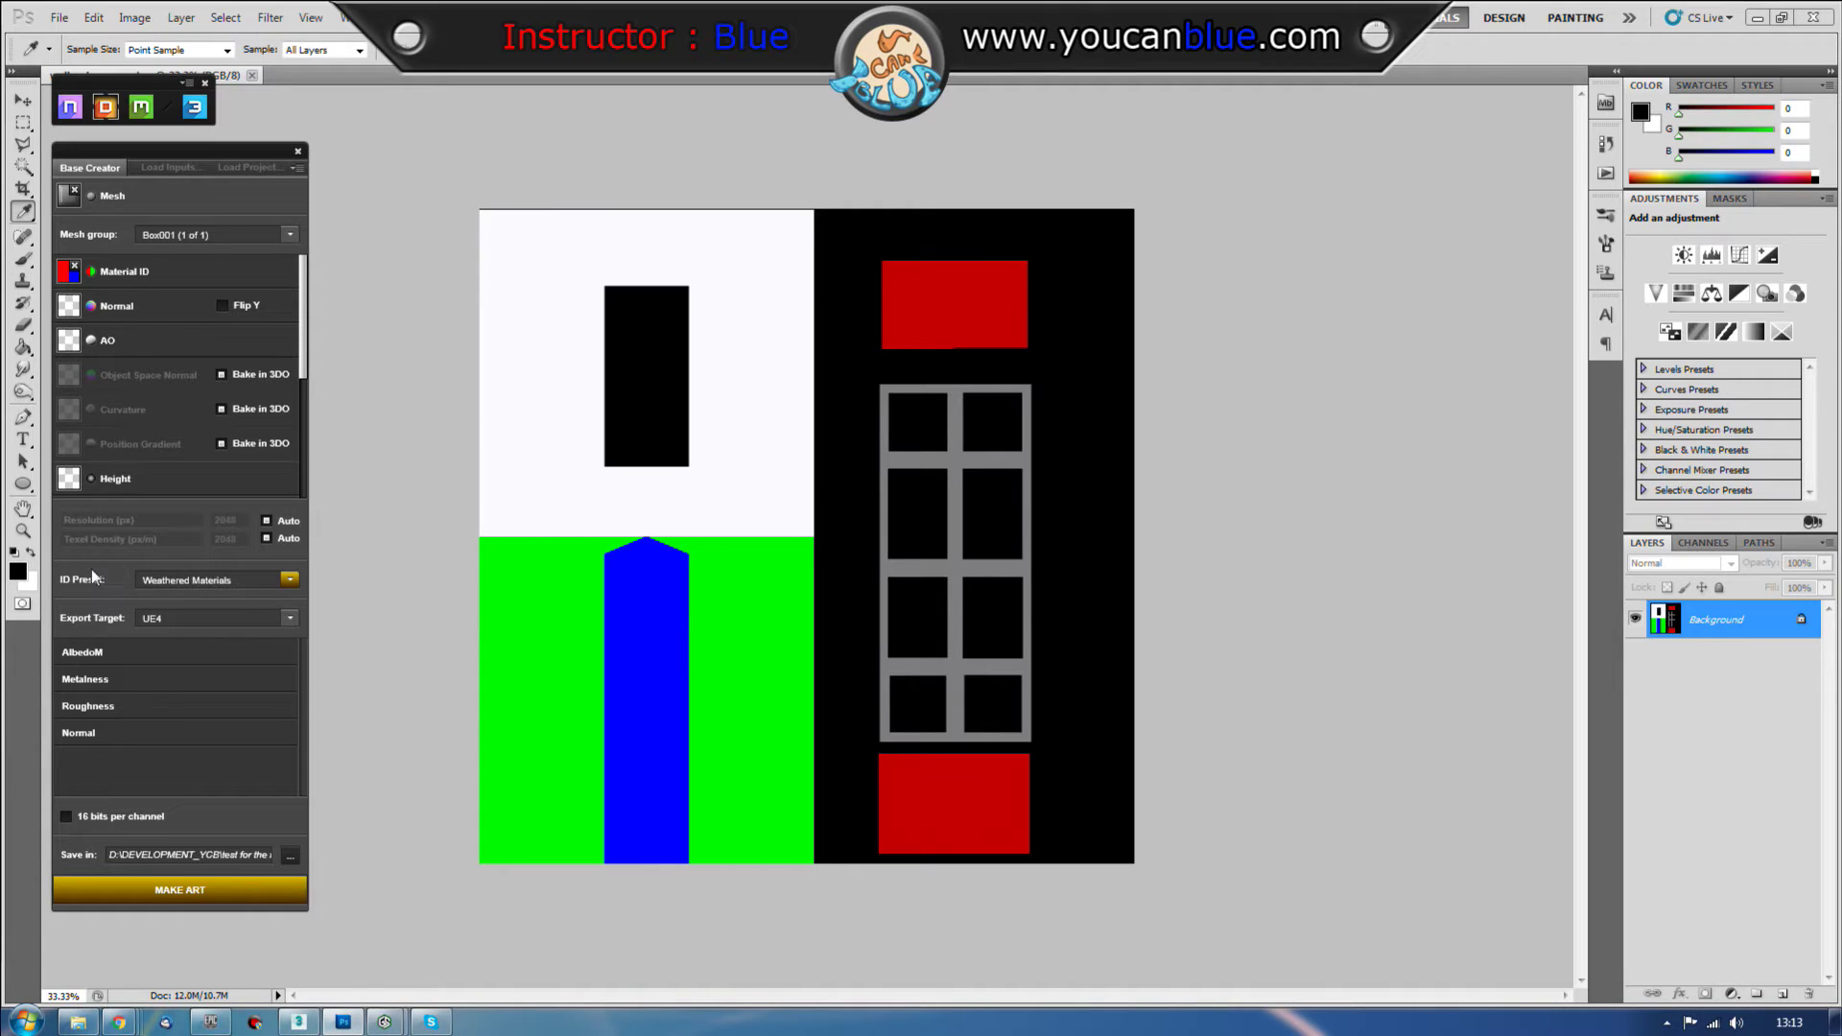
{"action": "left_click", "coordinate": [181, 888]}
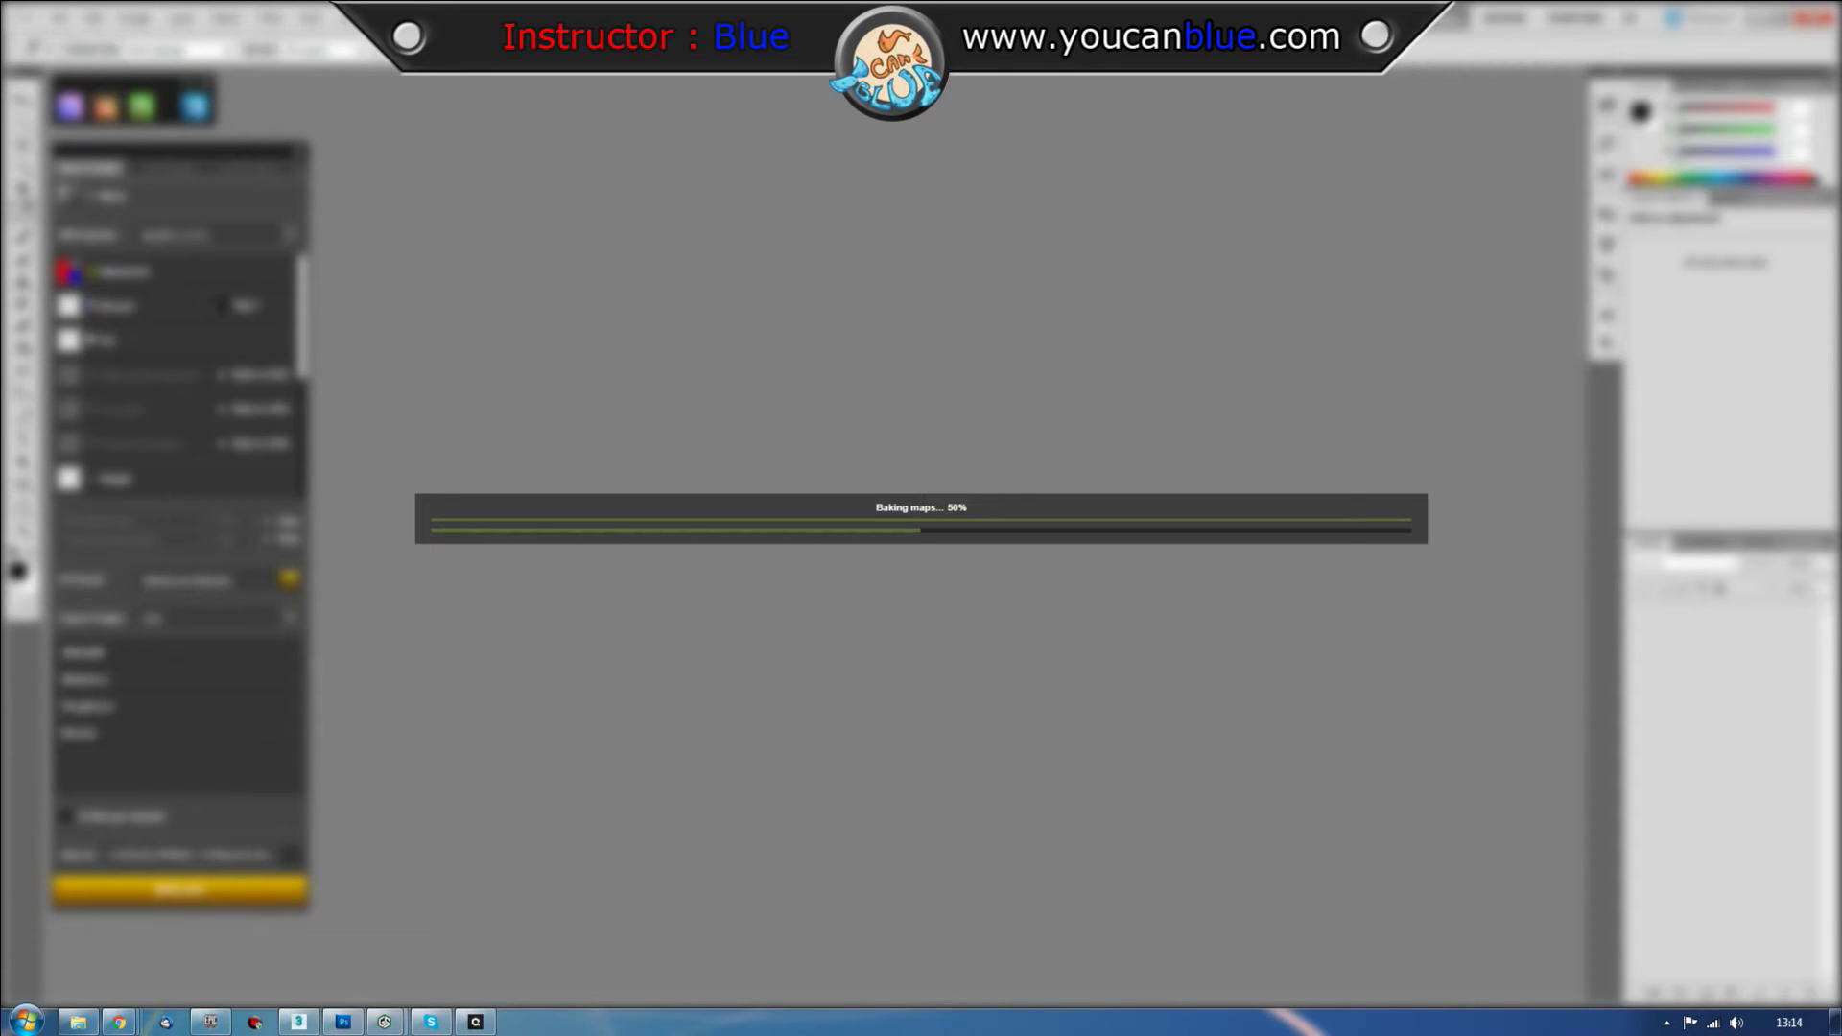
Step: Examine the generated wallpart1 folder and its bakes and previewer subfolders in Windows Explorer
{"action": "left_click", "coordinate": [78, 1022]}
{"action": "left_click_drag", "start_coordinate": [1689, 245], "coordinate": [1133, 126]}
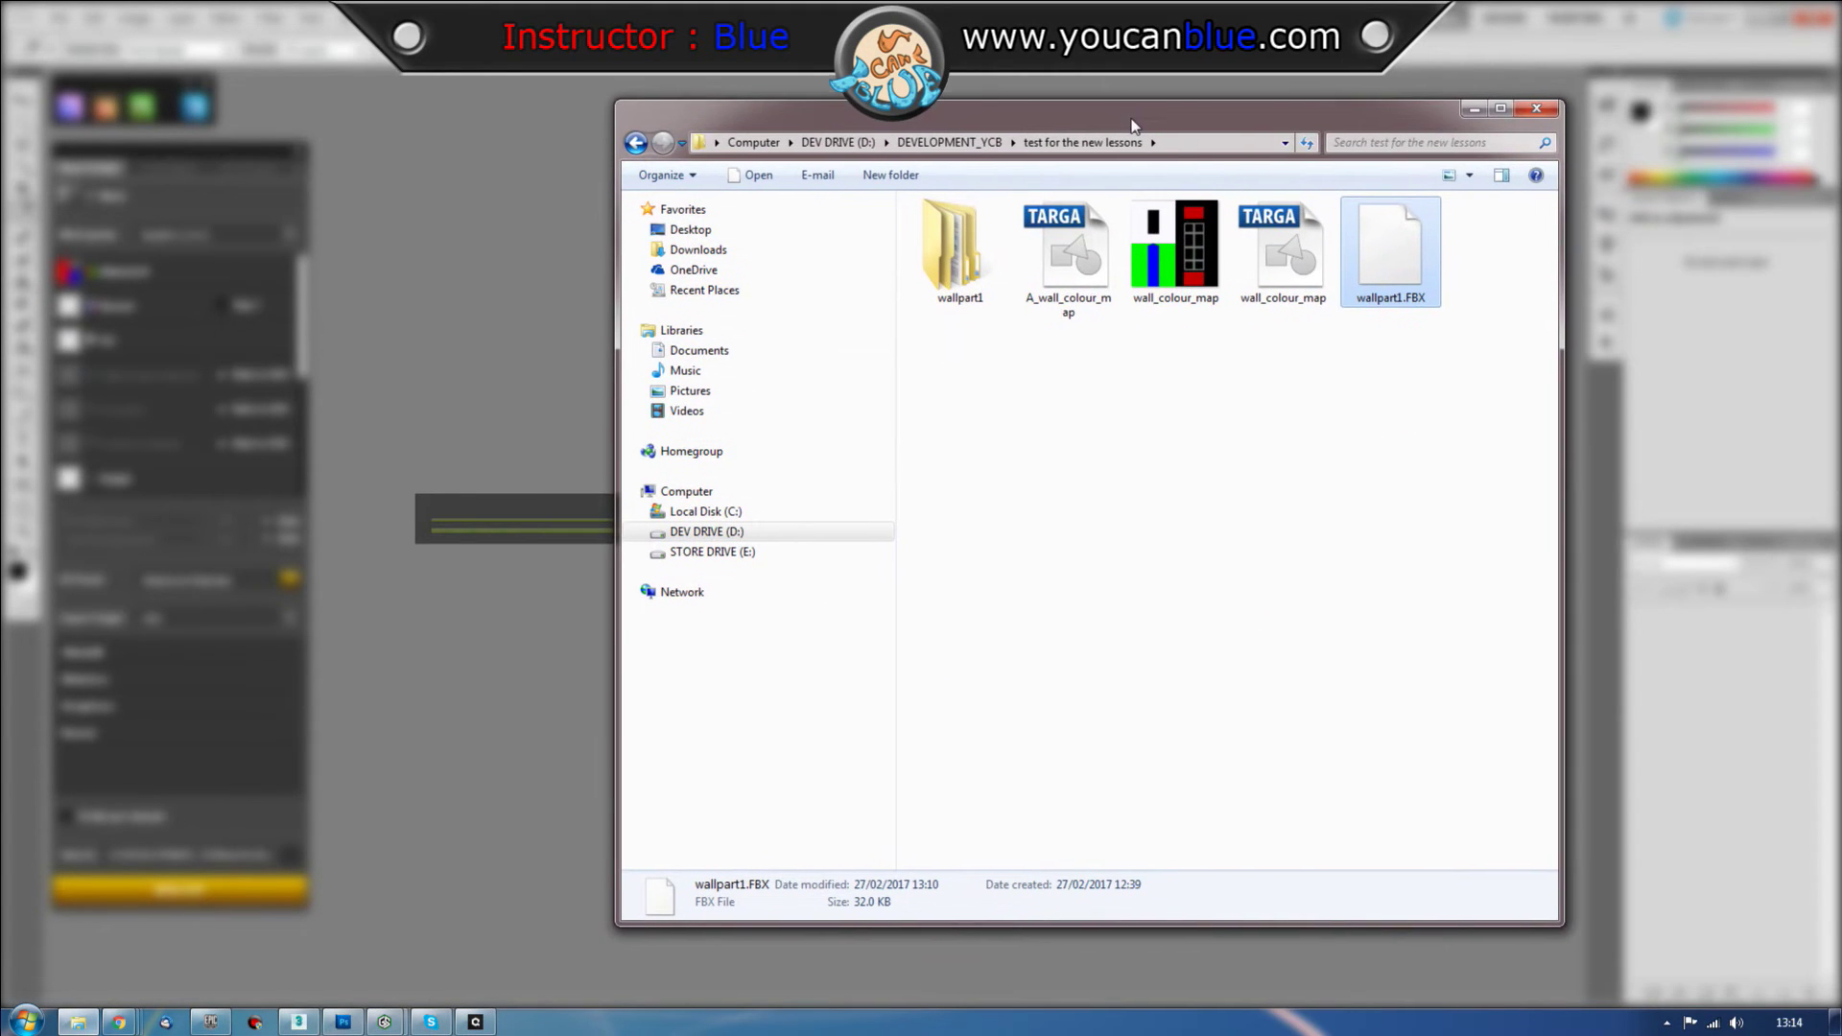
{"action": "left_click", "coordinate": [1101, 532]}
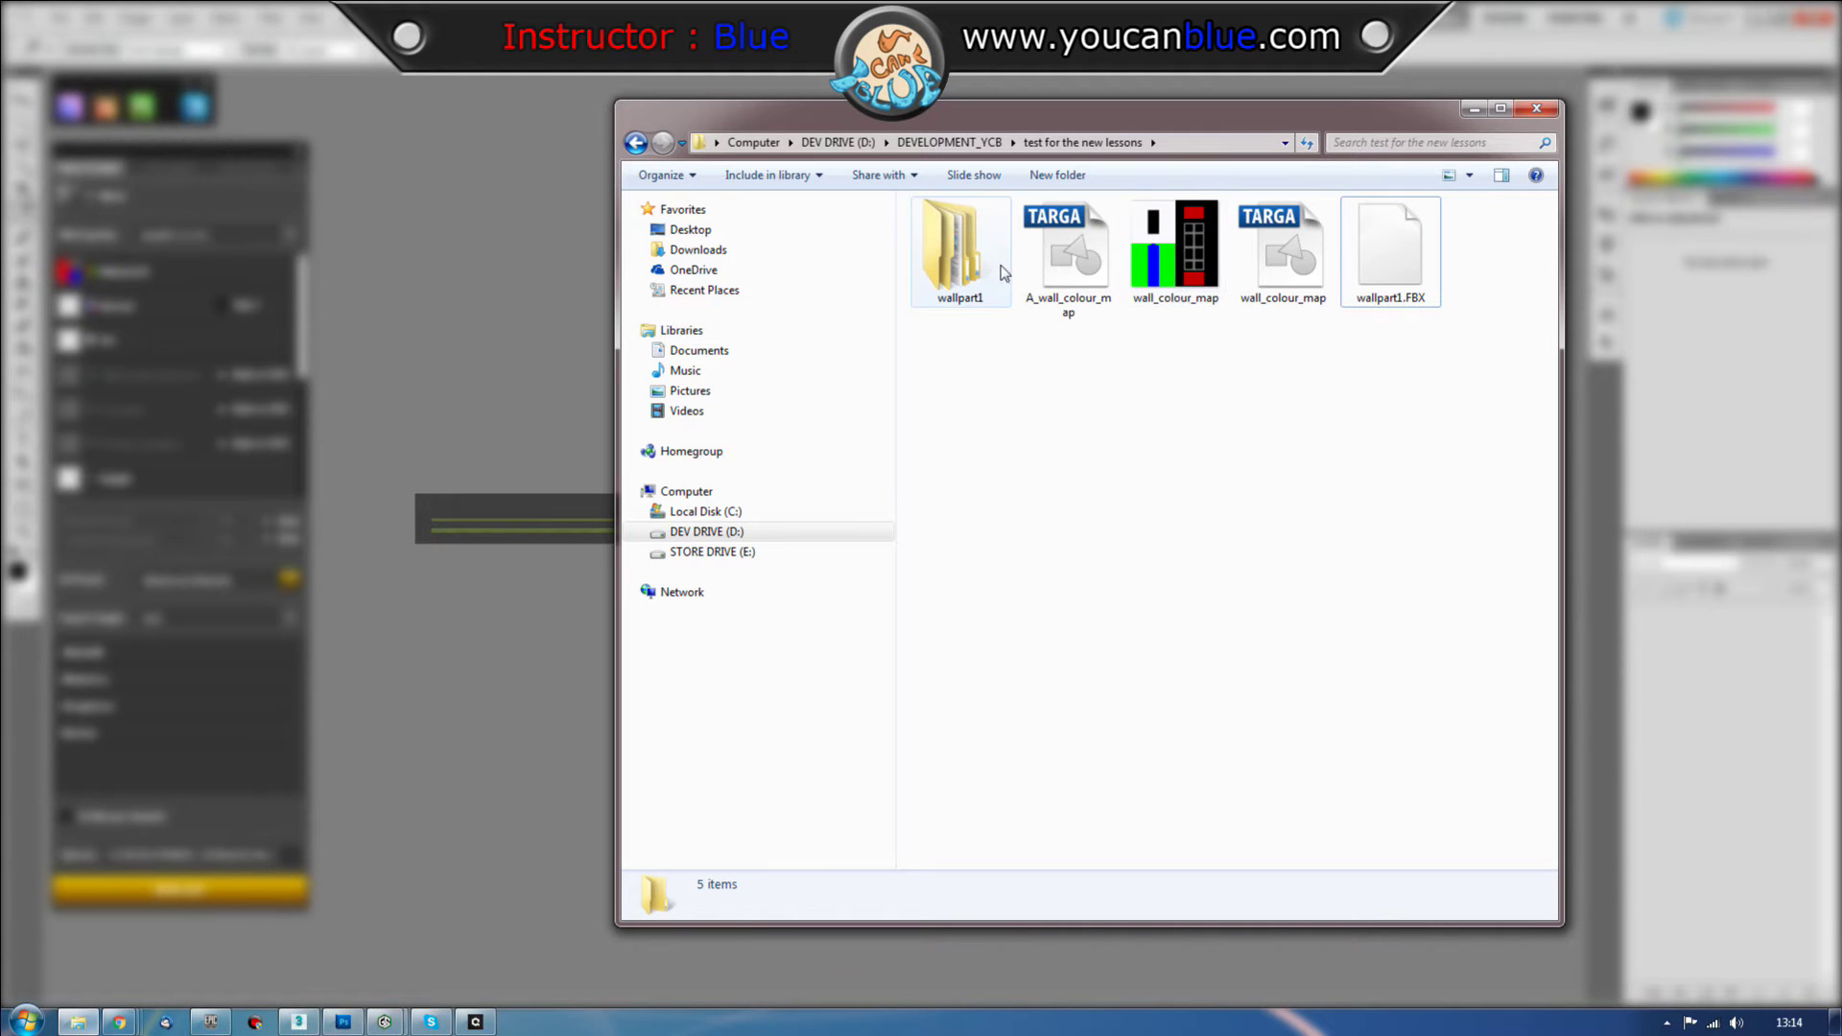
{"action": "double_click", "coordinate": [968, 273]}
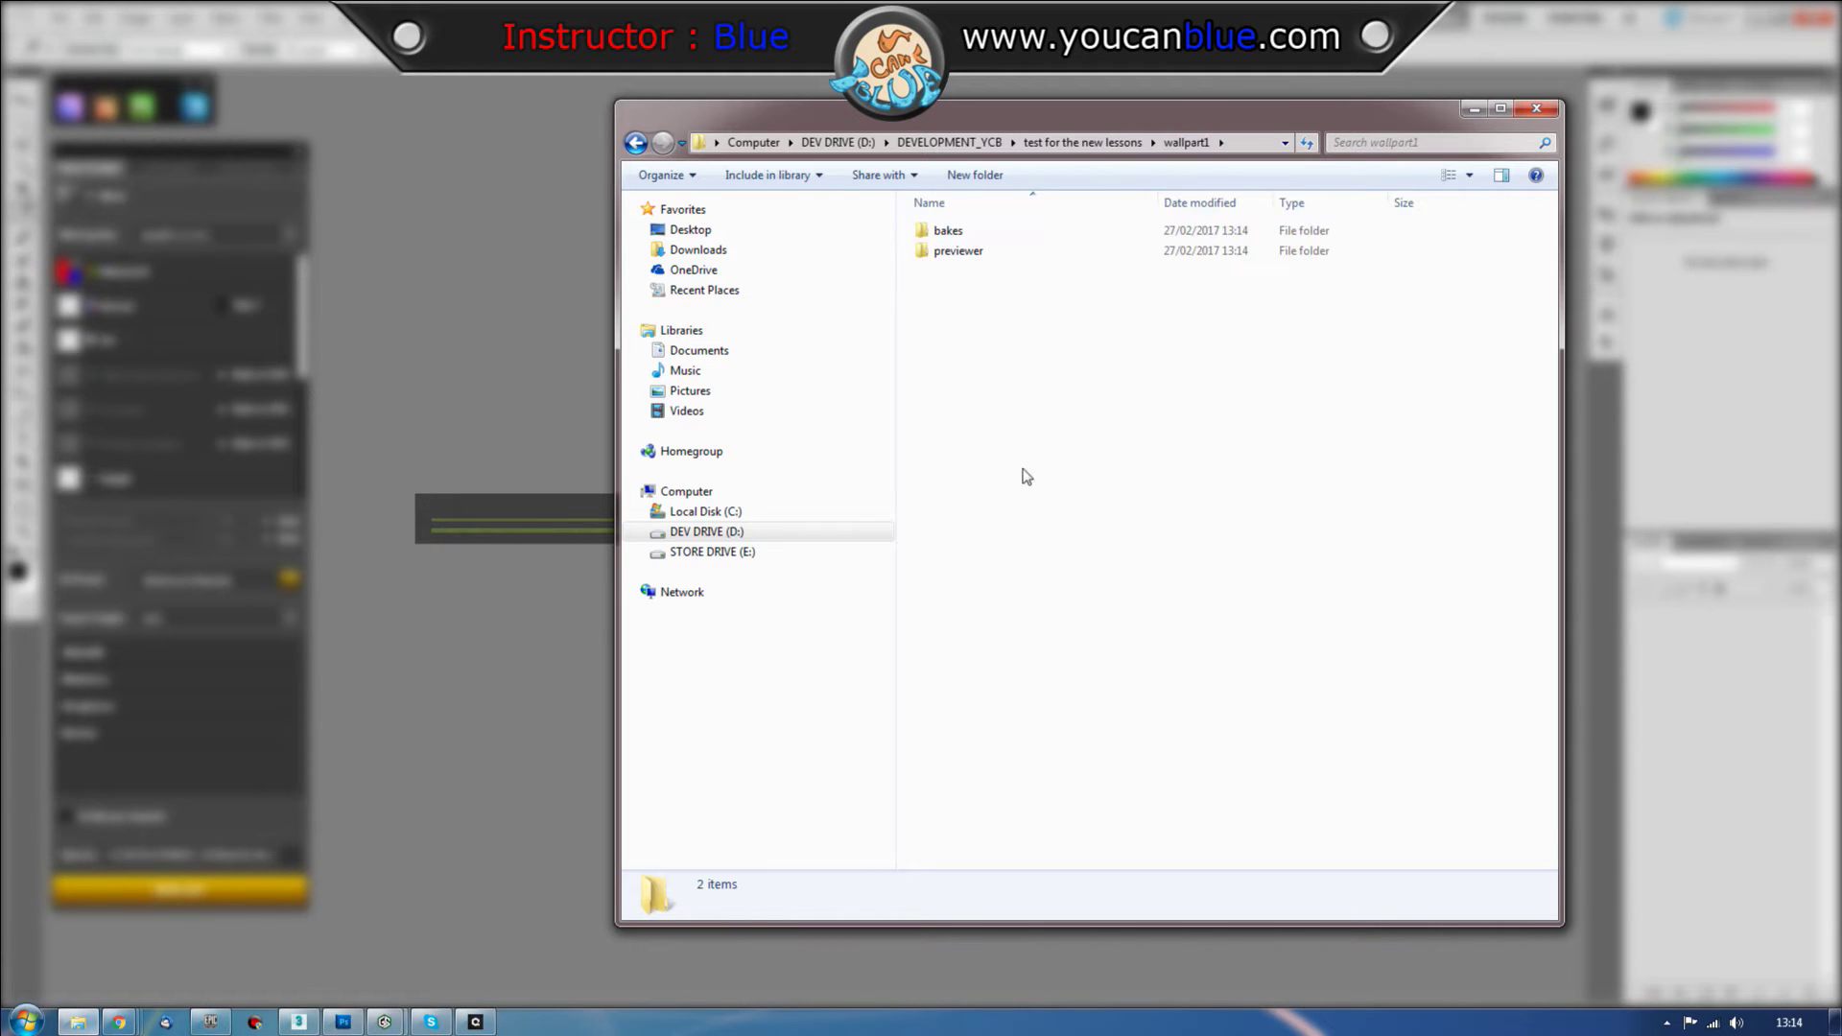
{"action": "double_click", "coordinate": [948, 231]}
{"action": "key", "text": "BackSpace"}
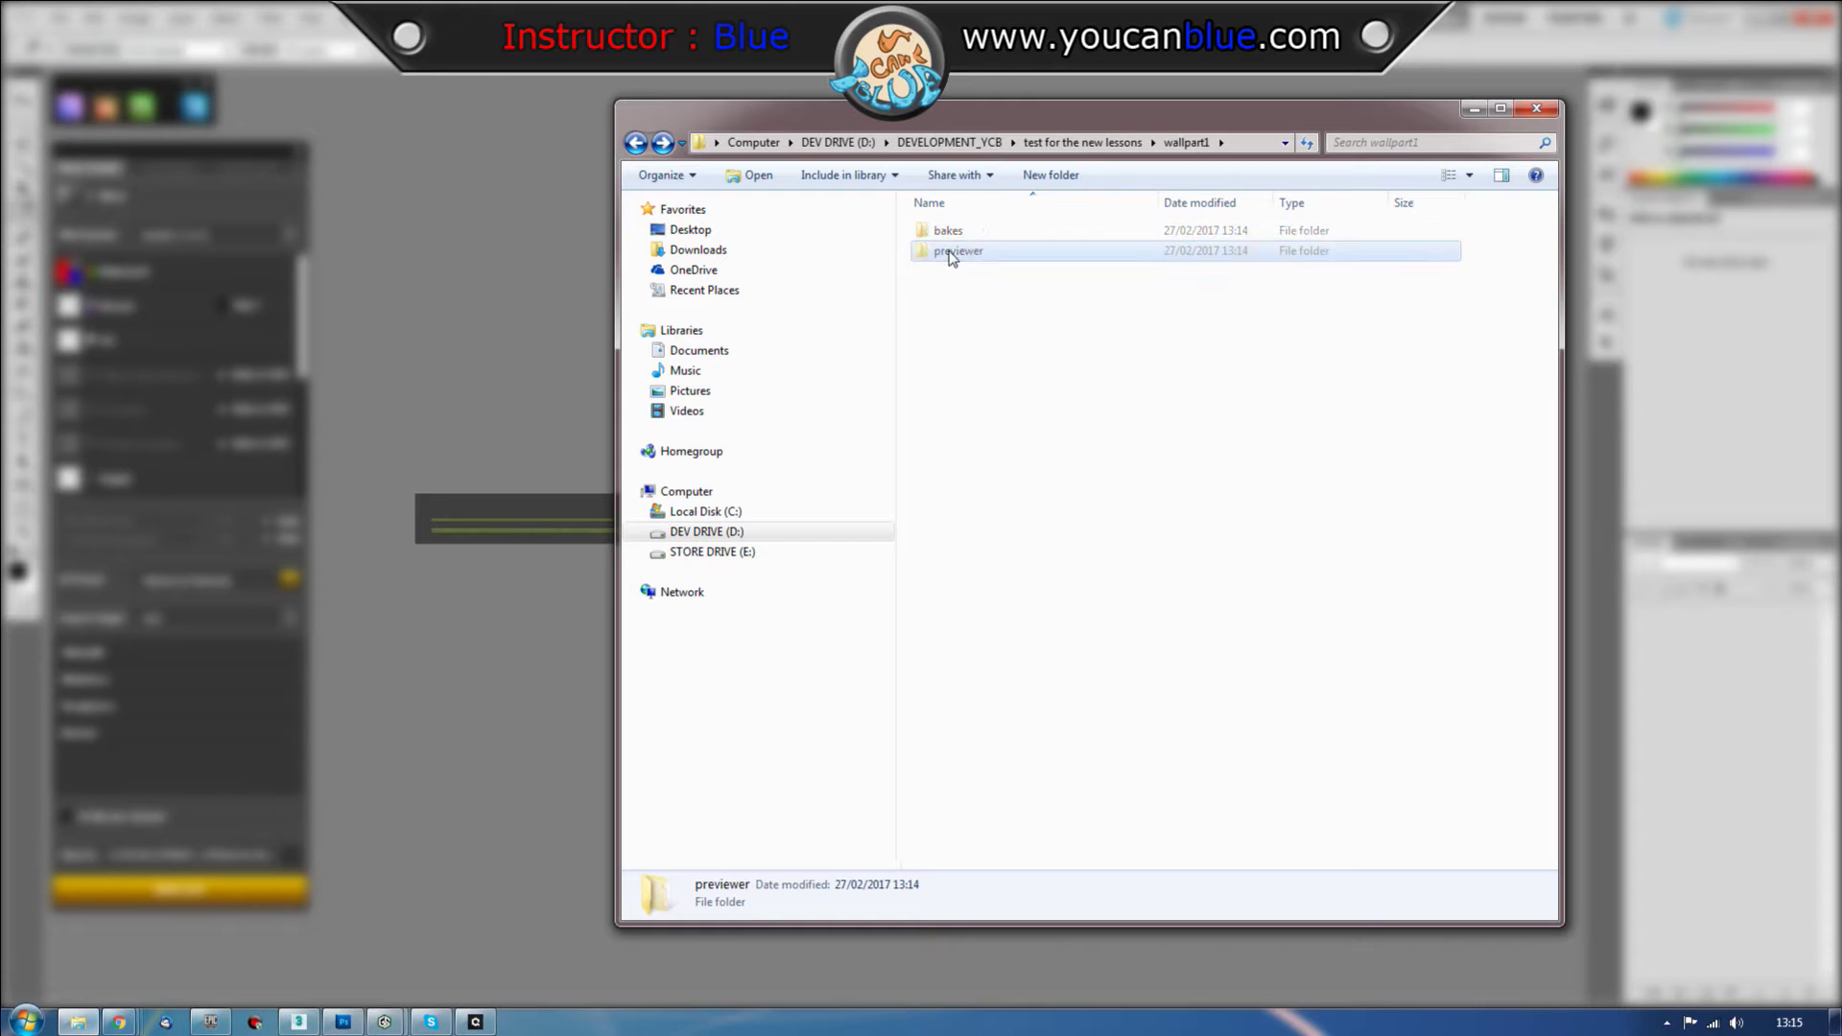
{"action": "double_click", "coordinate": [949, 251]}
{"action": "key", "text": "BackSpace"}
{"action": "key", "text": "BackSpace"}
{"action": "key", "text": "alt+F4"}
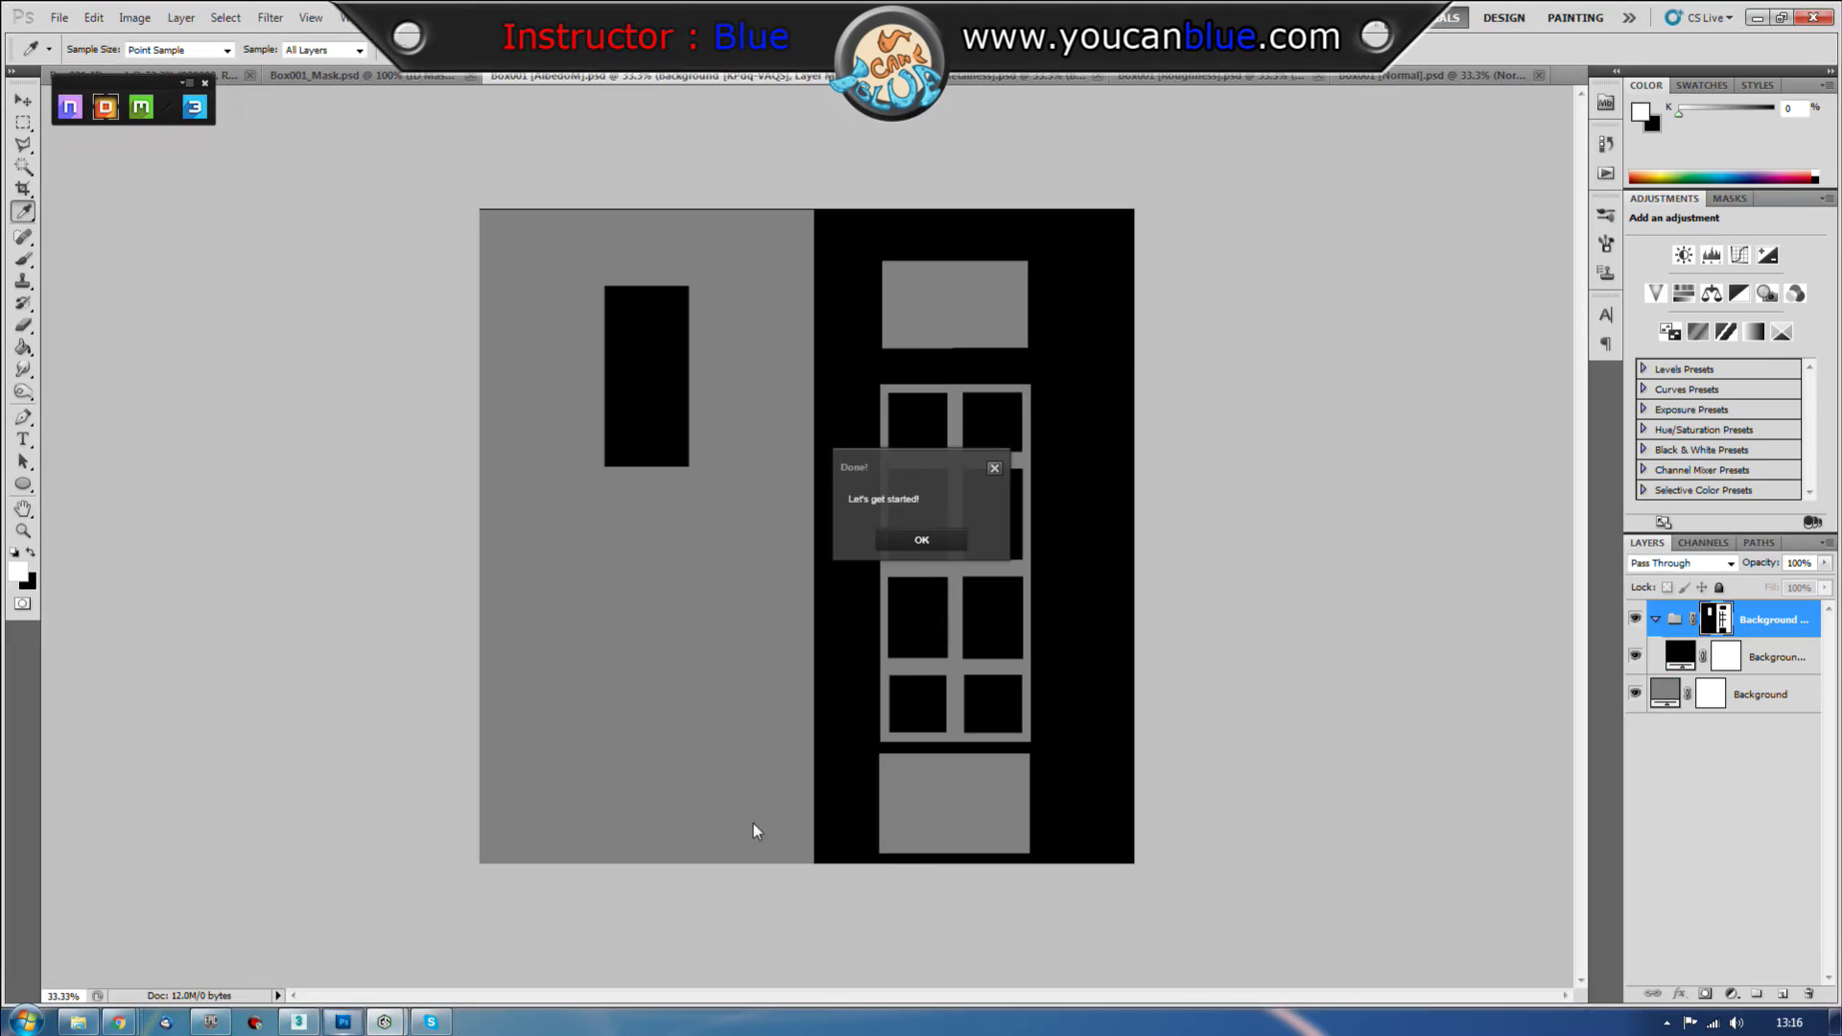
Step: Dismiss the completion message and open the 3D preview beside the layer list with the whole wall facing the view
{"action": "left_click", "coordinate": [908, 538]}
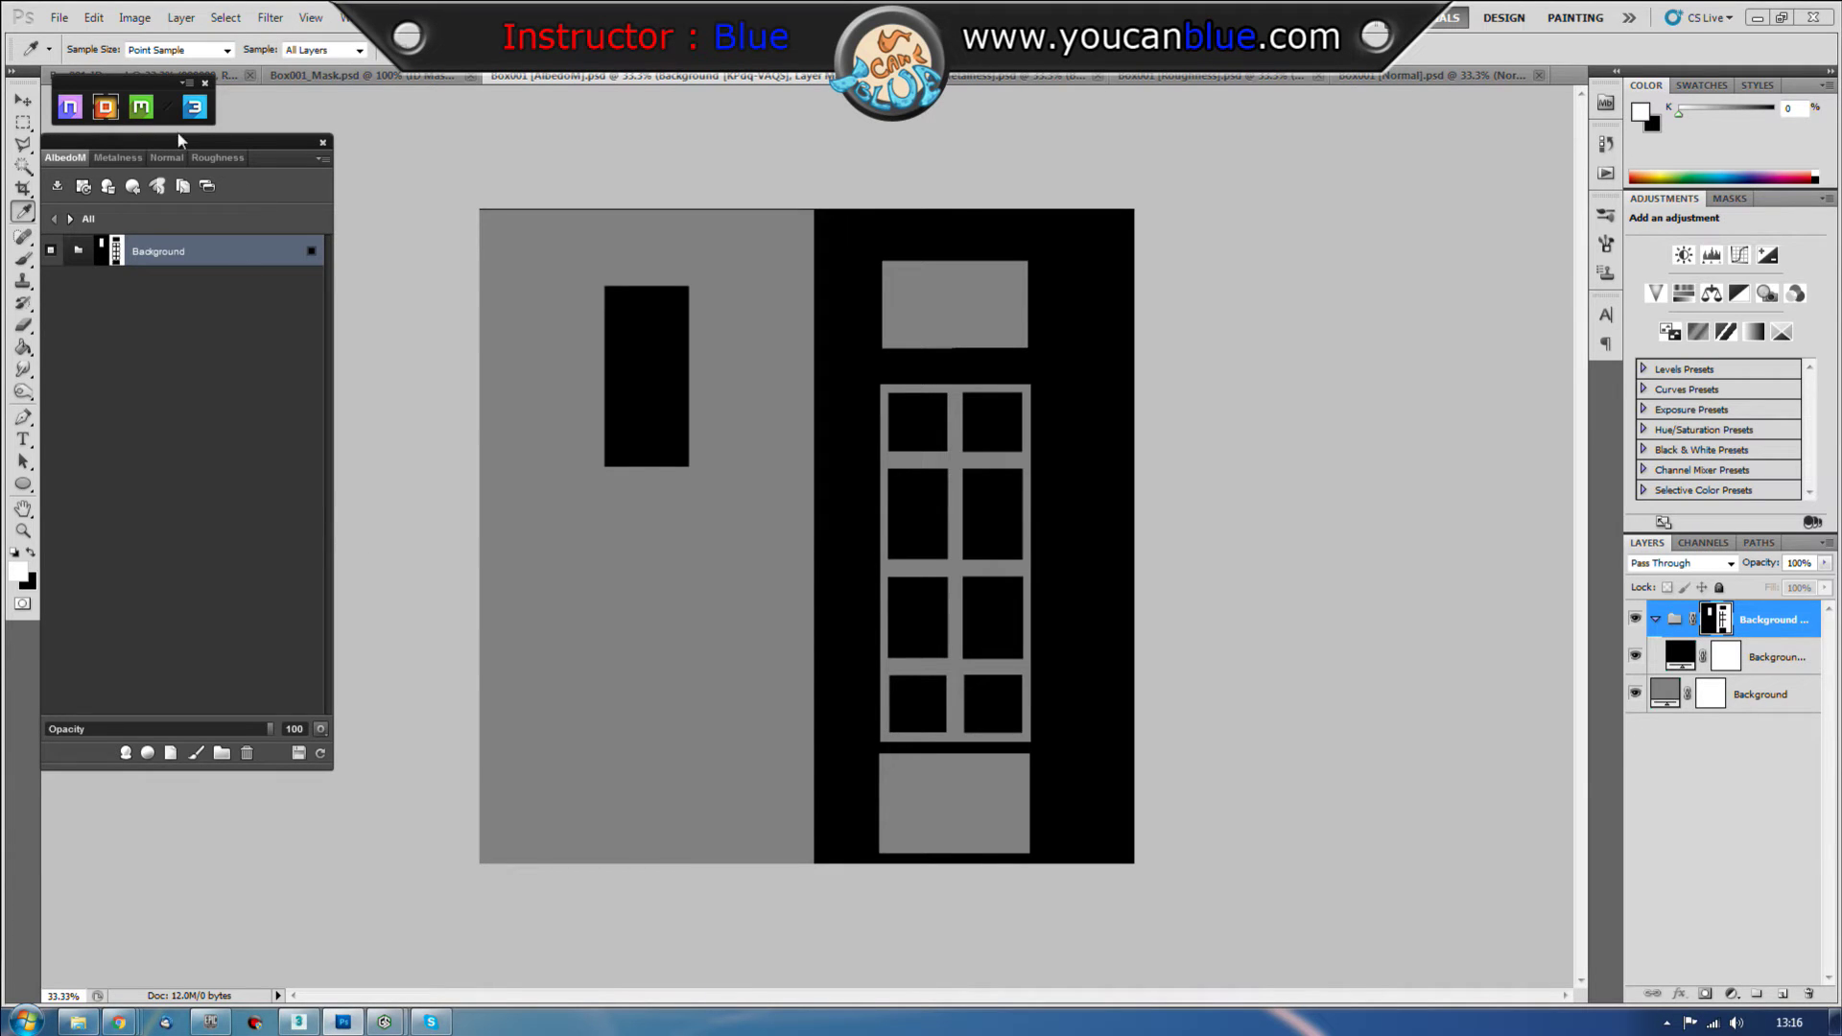
{"action": "left_click", "coordinate": [196, 108]}
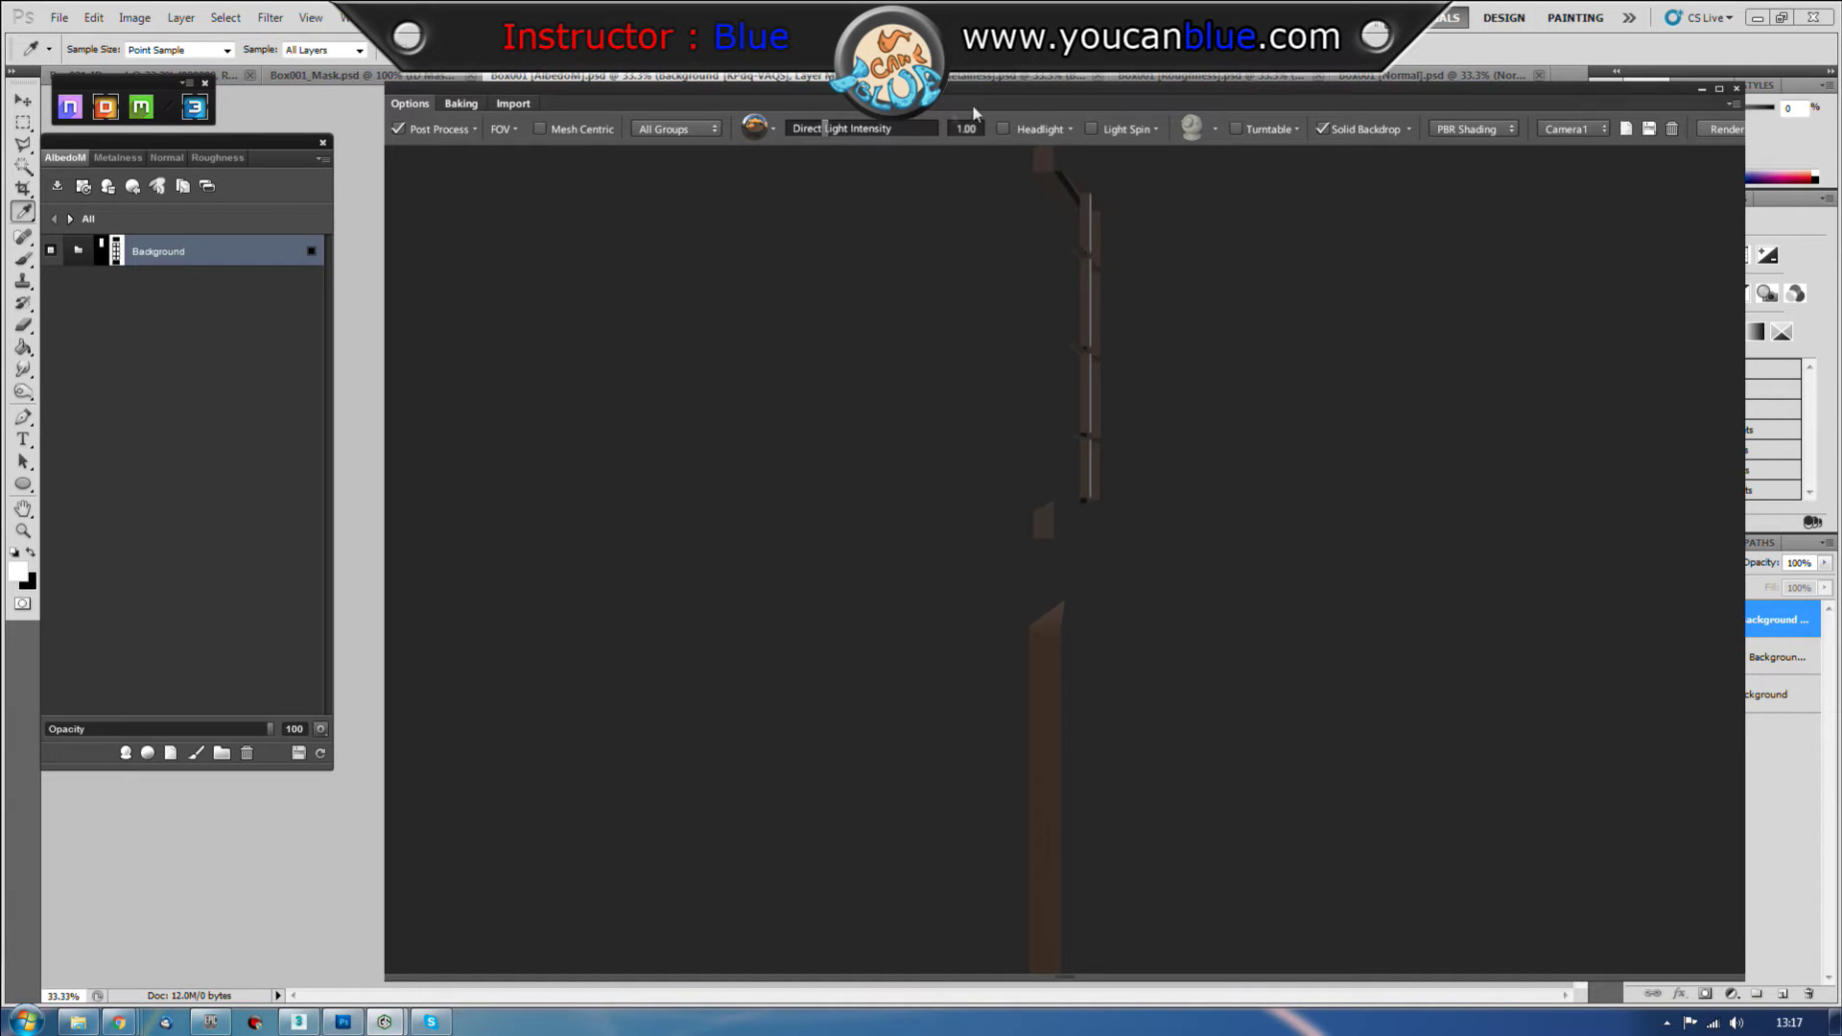
{"action": "left_click_drag", "start_coordinate": [832, 88], "coordinate": [925, 16]}
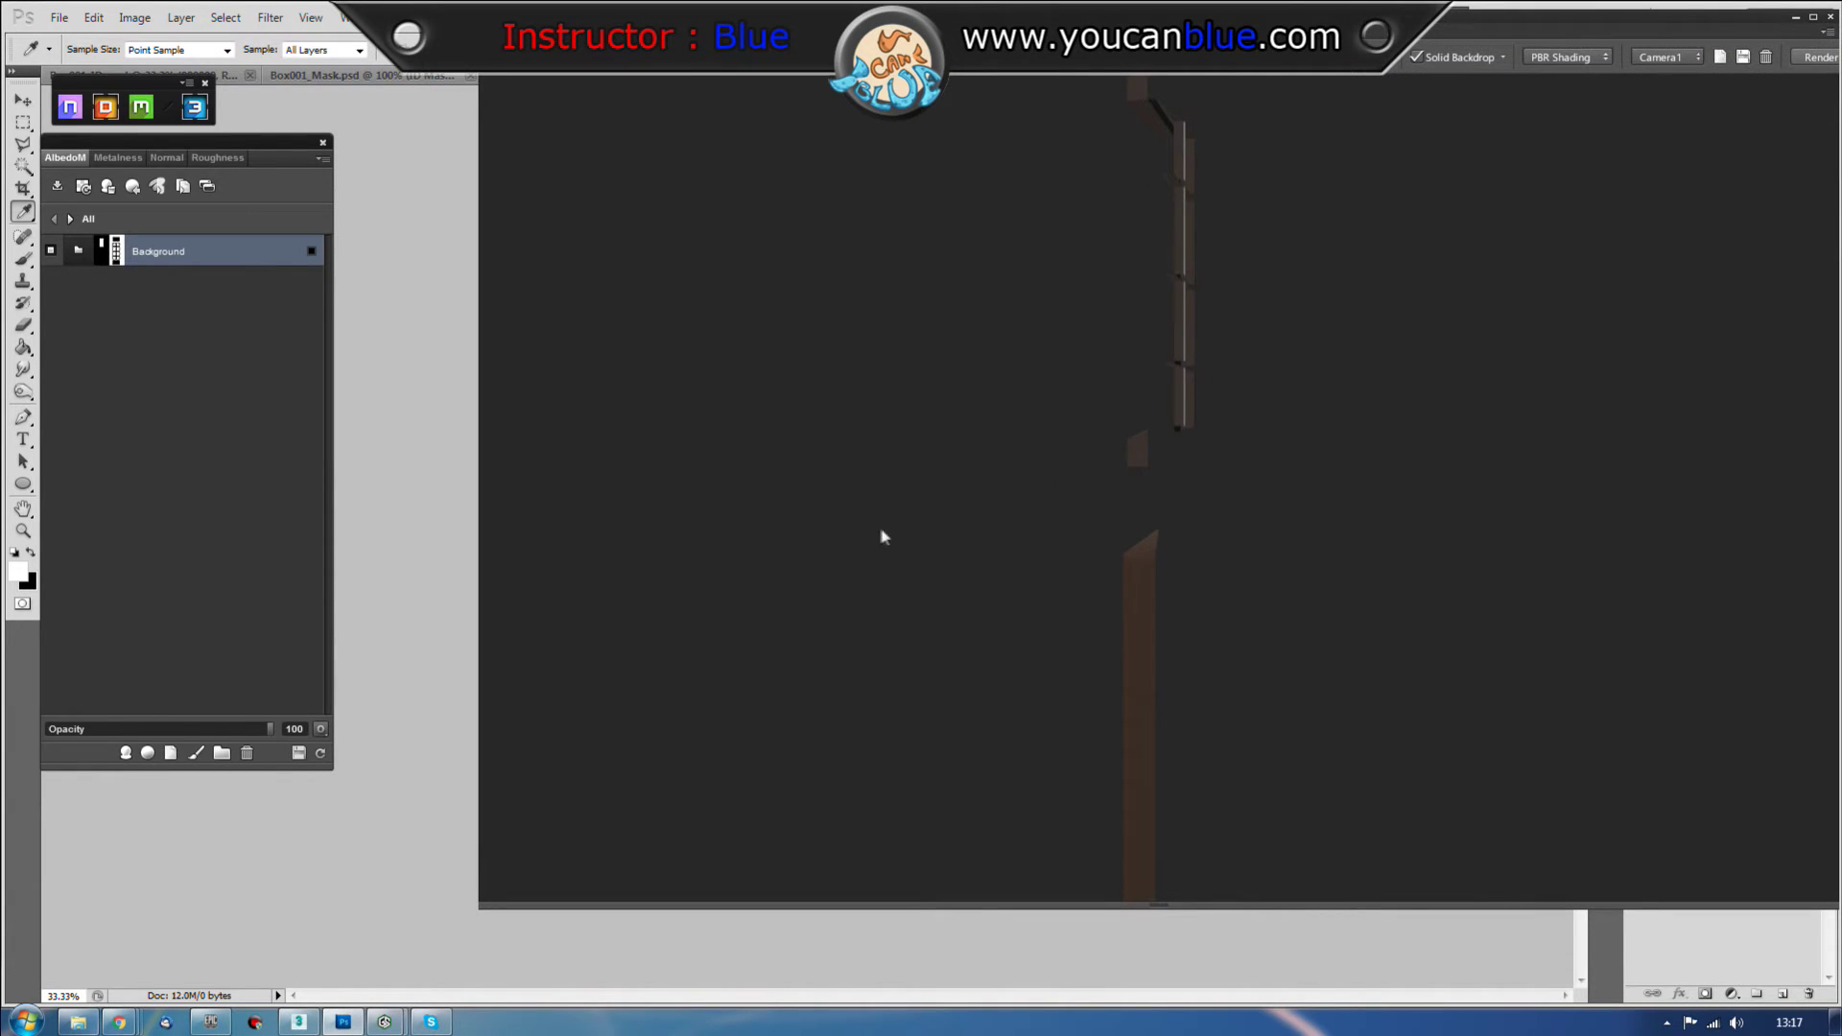
{"action": "left_click_drag", "start_coordinate": [879, 534], "coordinate": [946, 579]}
{"action": "left_click_drag", "start_coordinate": [1174, 578], "coordinate": [1012, 580]}
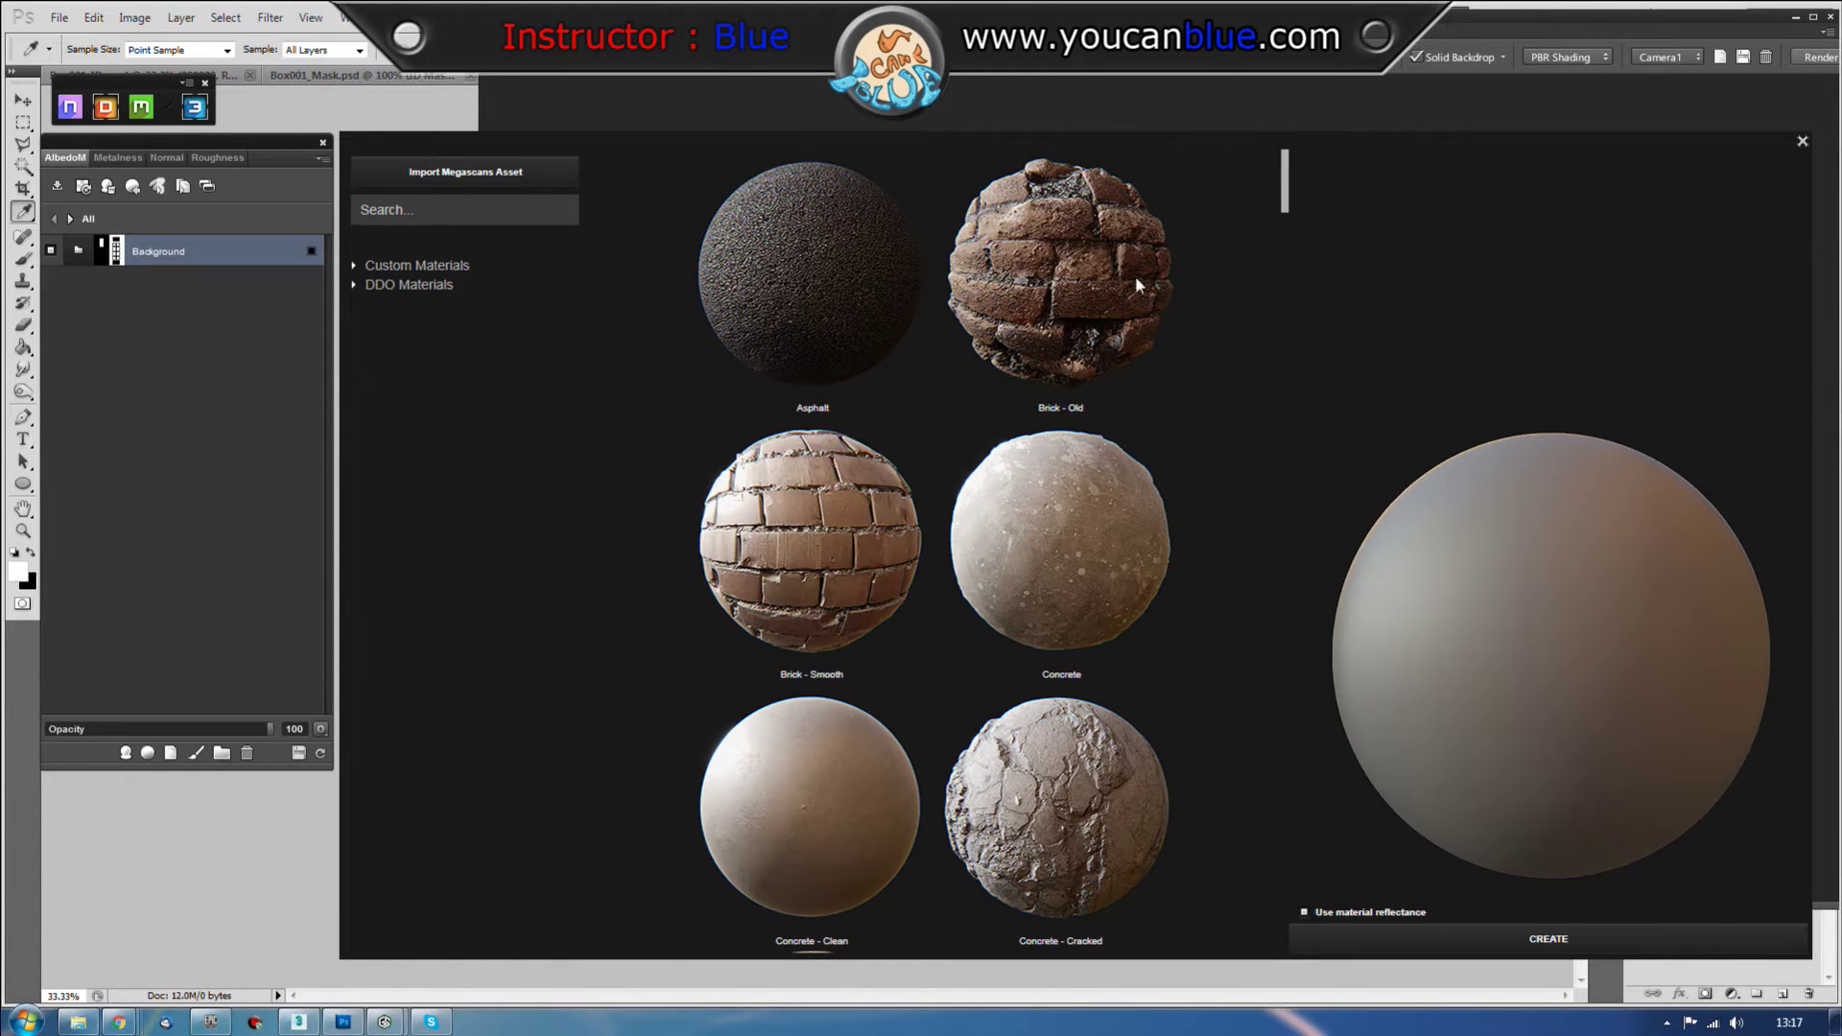
Step: Add a Brick - Old material layer masked to the green material ID of the lower wall, at scale -2
{"action": "left_click", "coordinate": [1084, 296]}
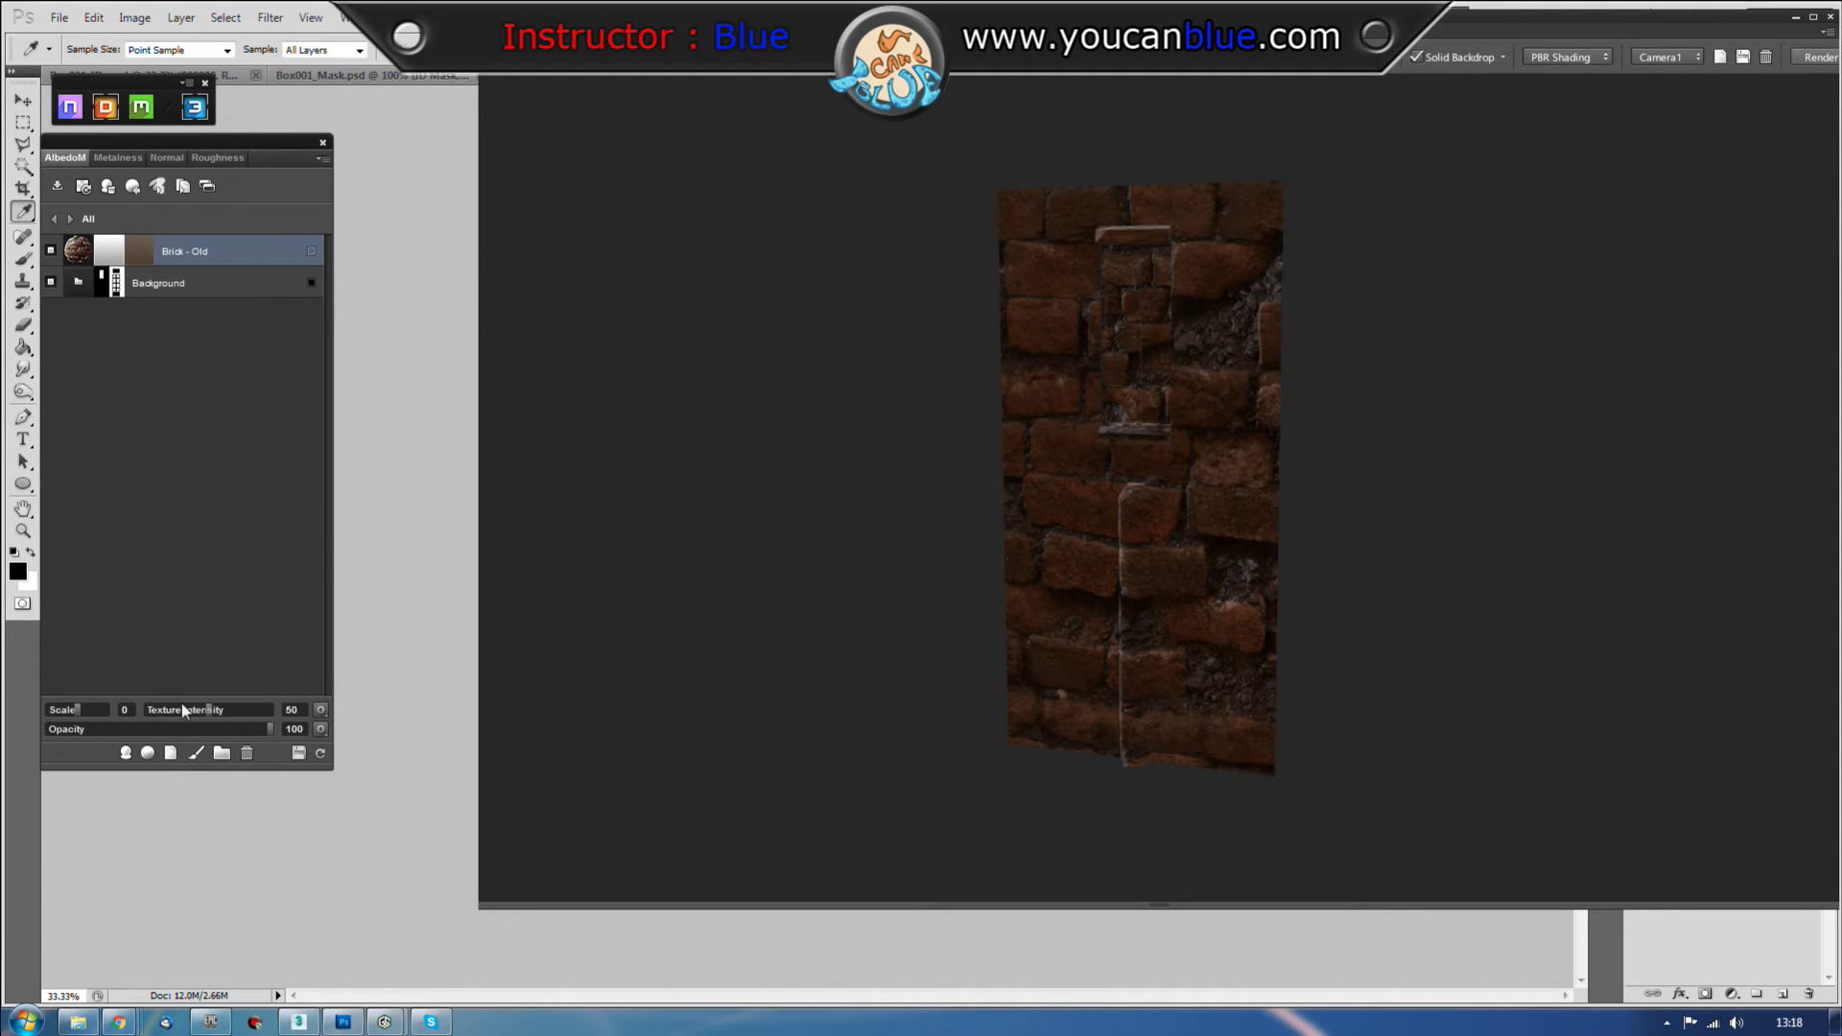
{"action": "right_click", "coordinate": [217, 257]}
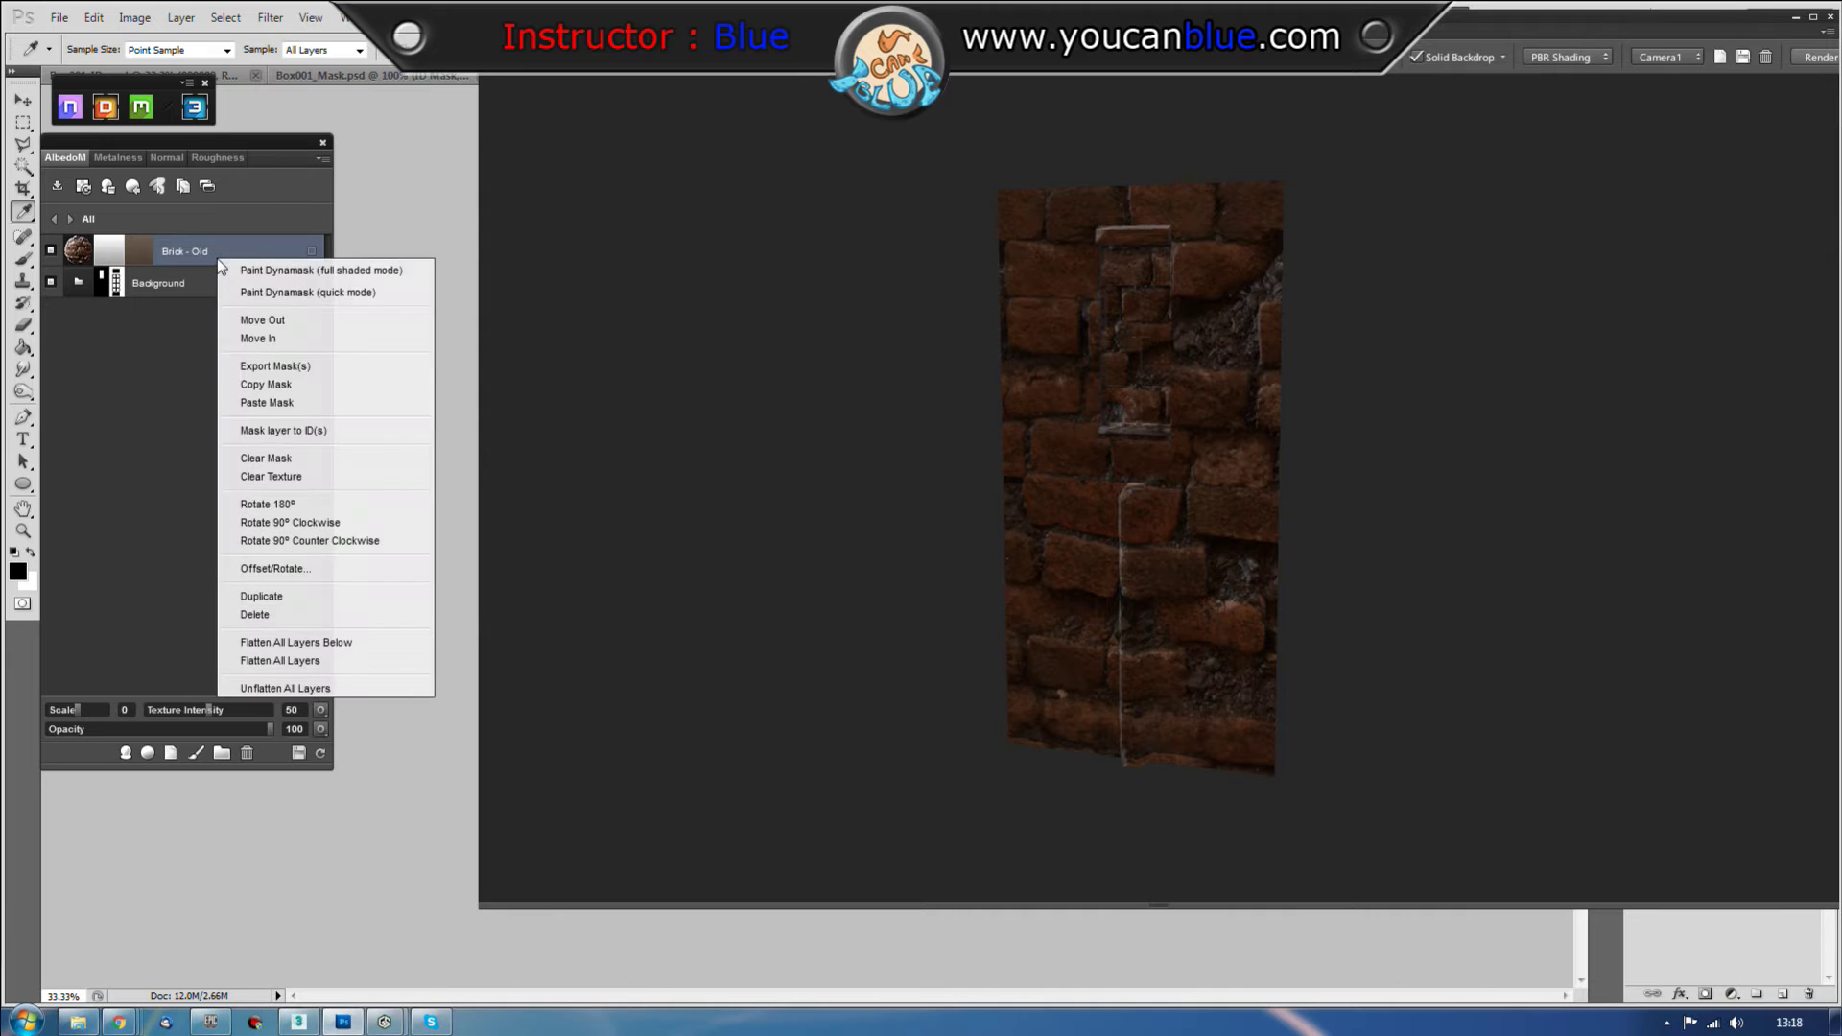
{"action": "left_click", "coordinate": [283, 432]}
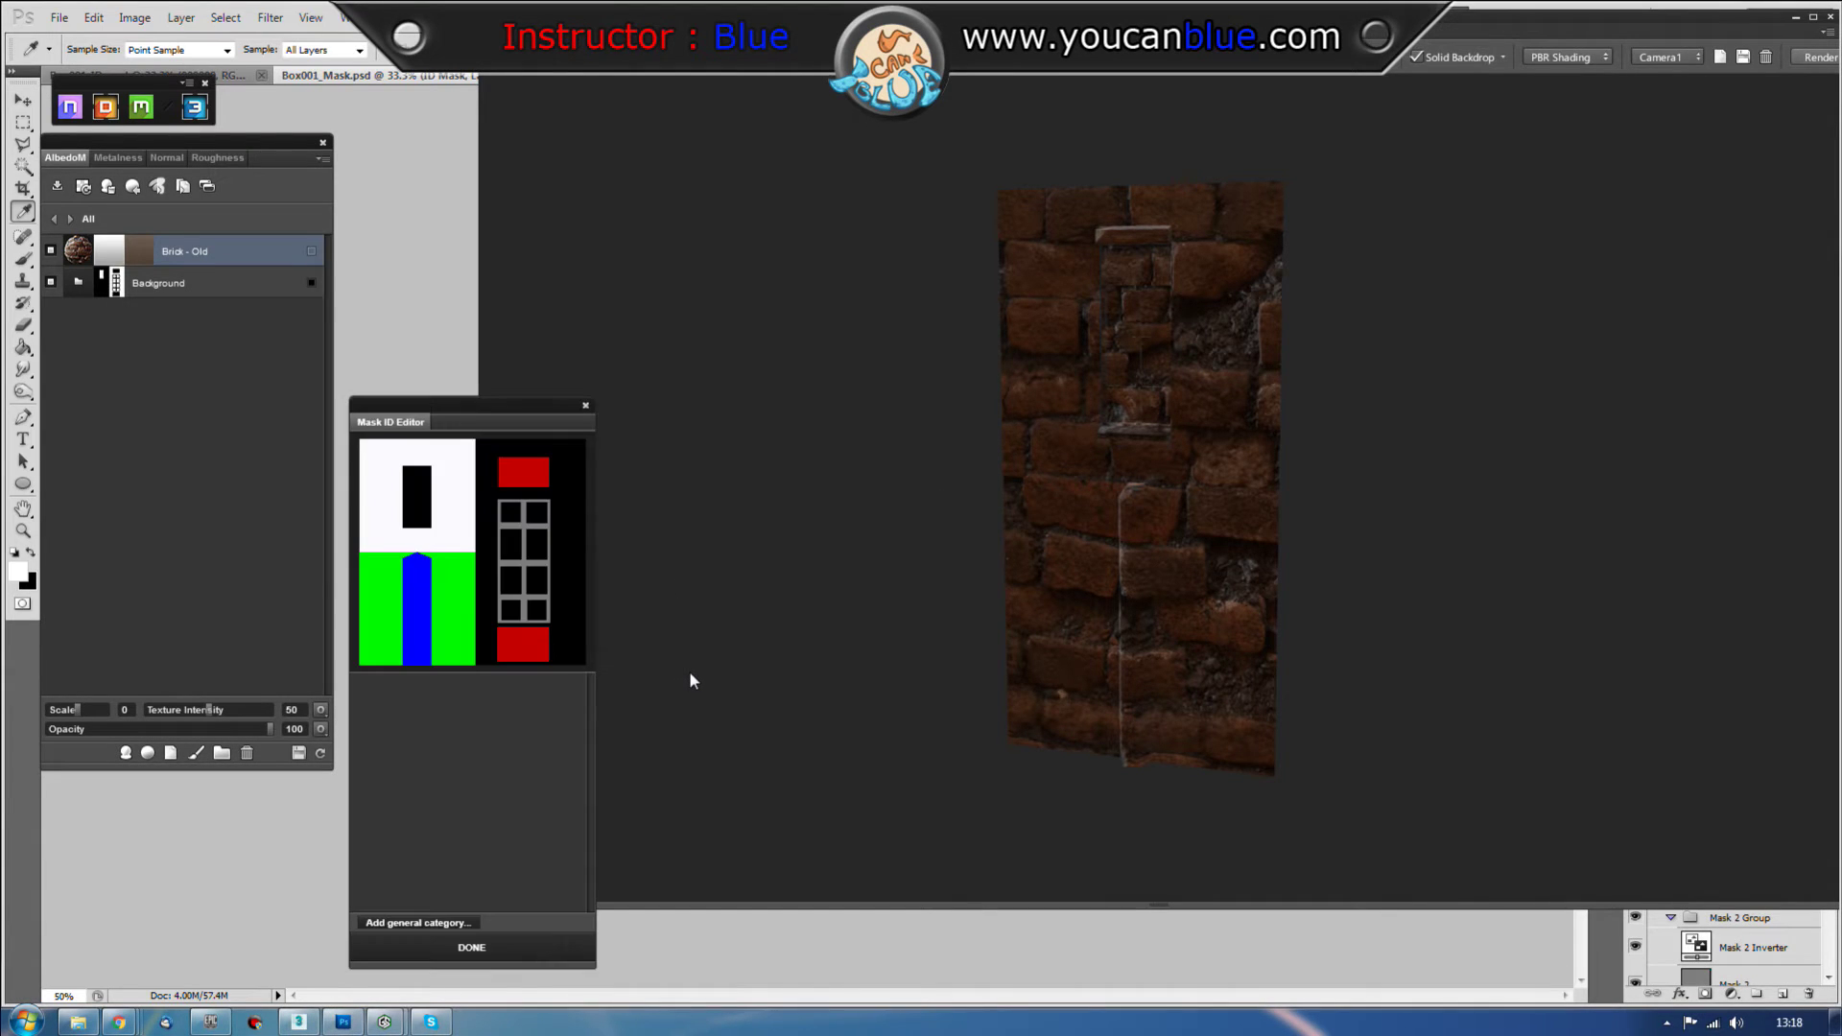
{"action": "left_click", "coordinate": [387, 643]}
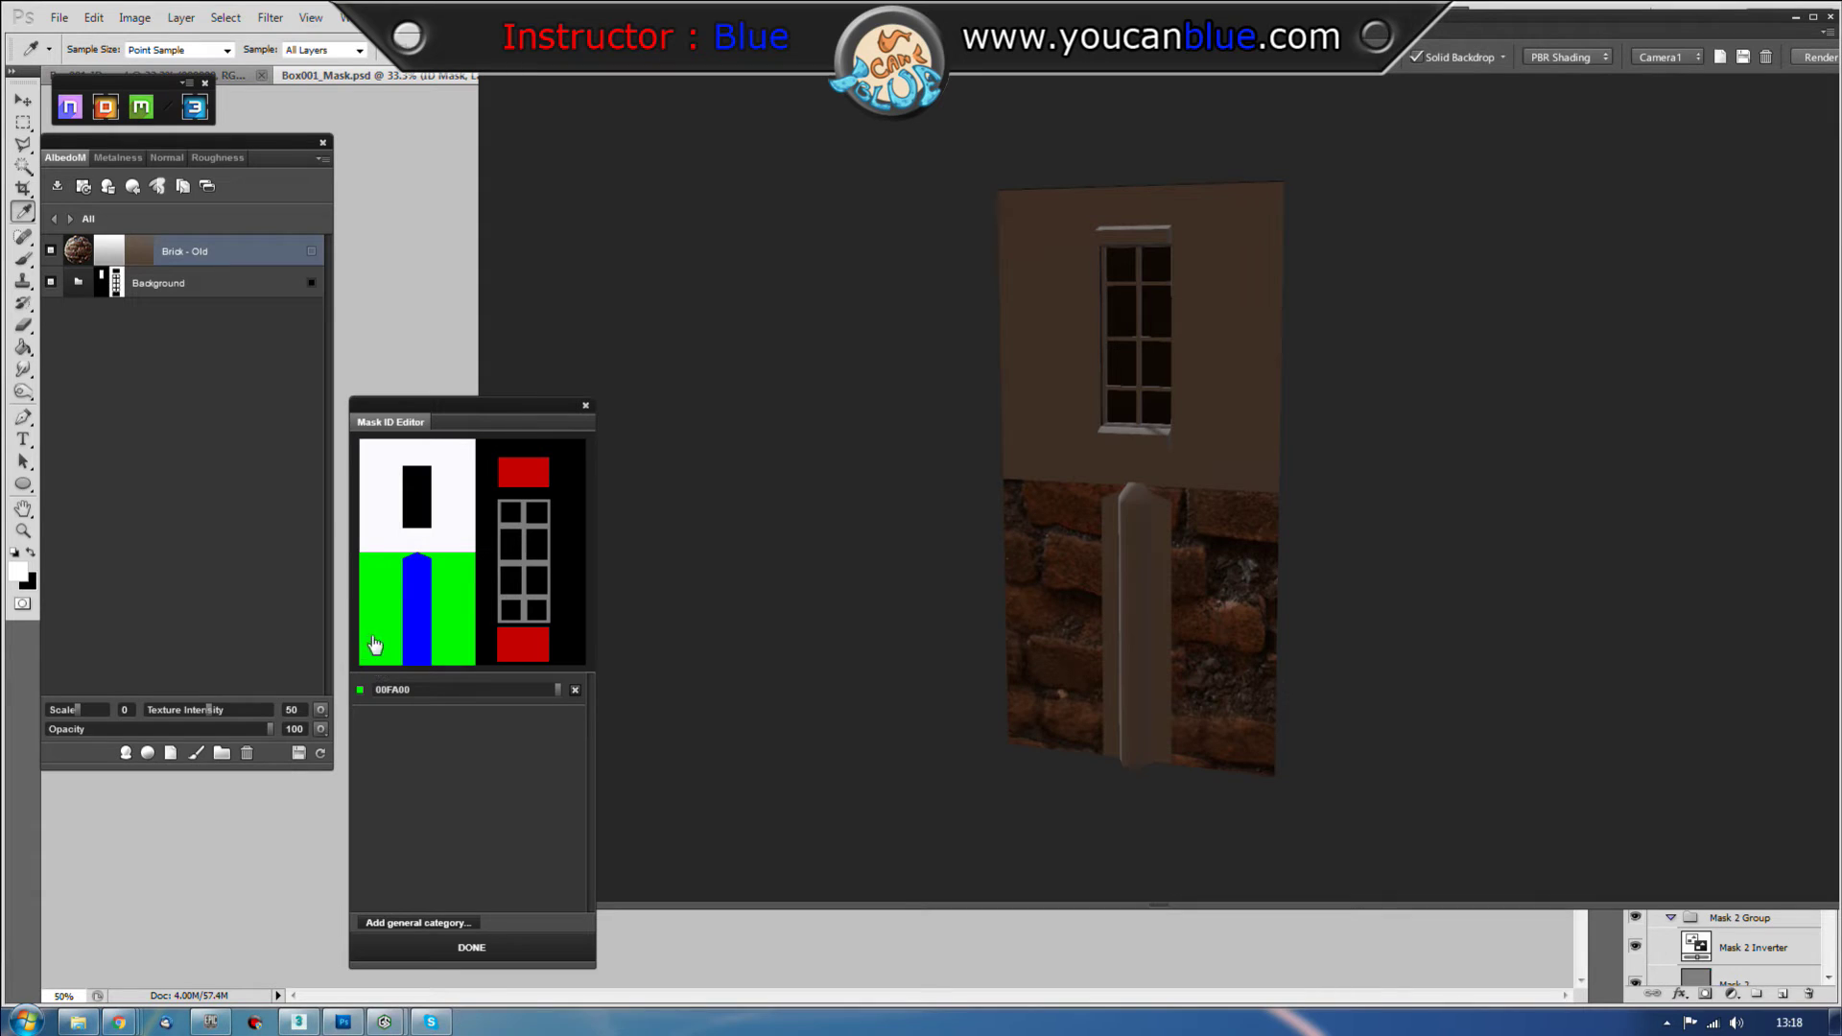
{"action": "left_click", "coordinate": [439, 945]}
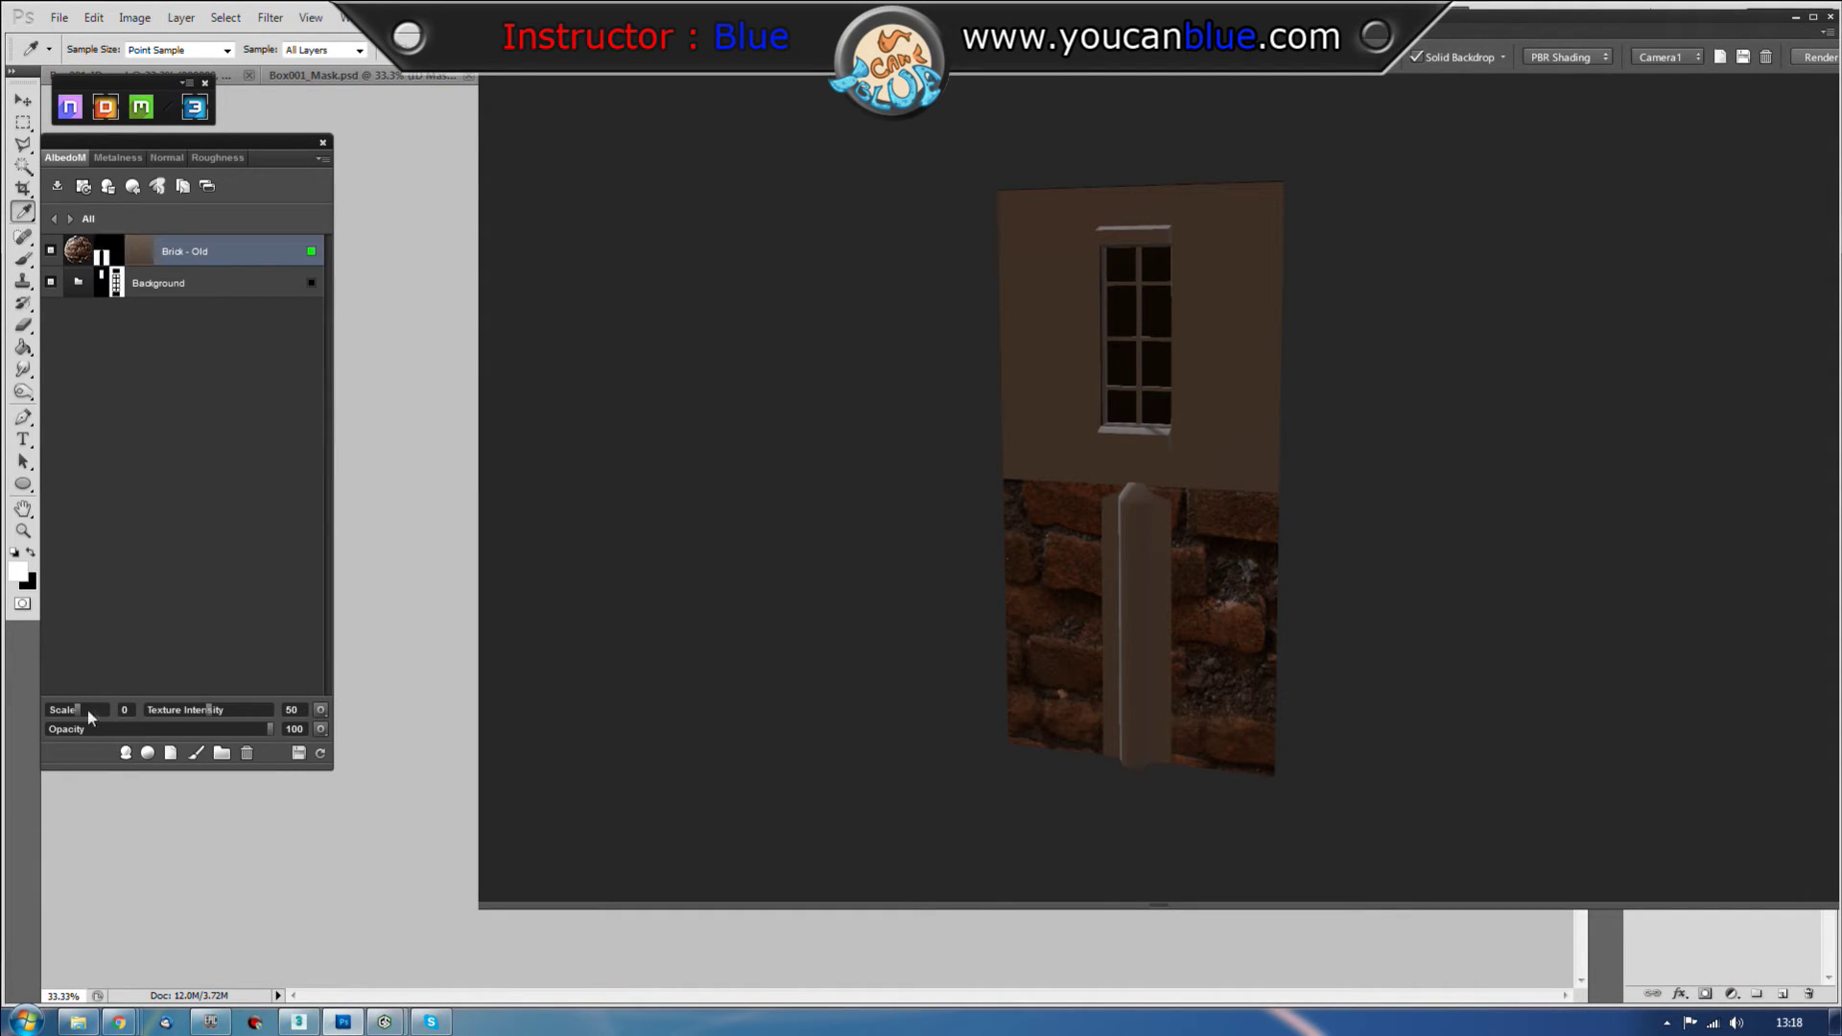
{"action": "left_click_drag", "start_coordinate": [76, 710], "coordinate": [68, 711]}
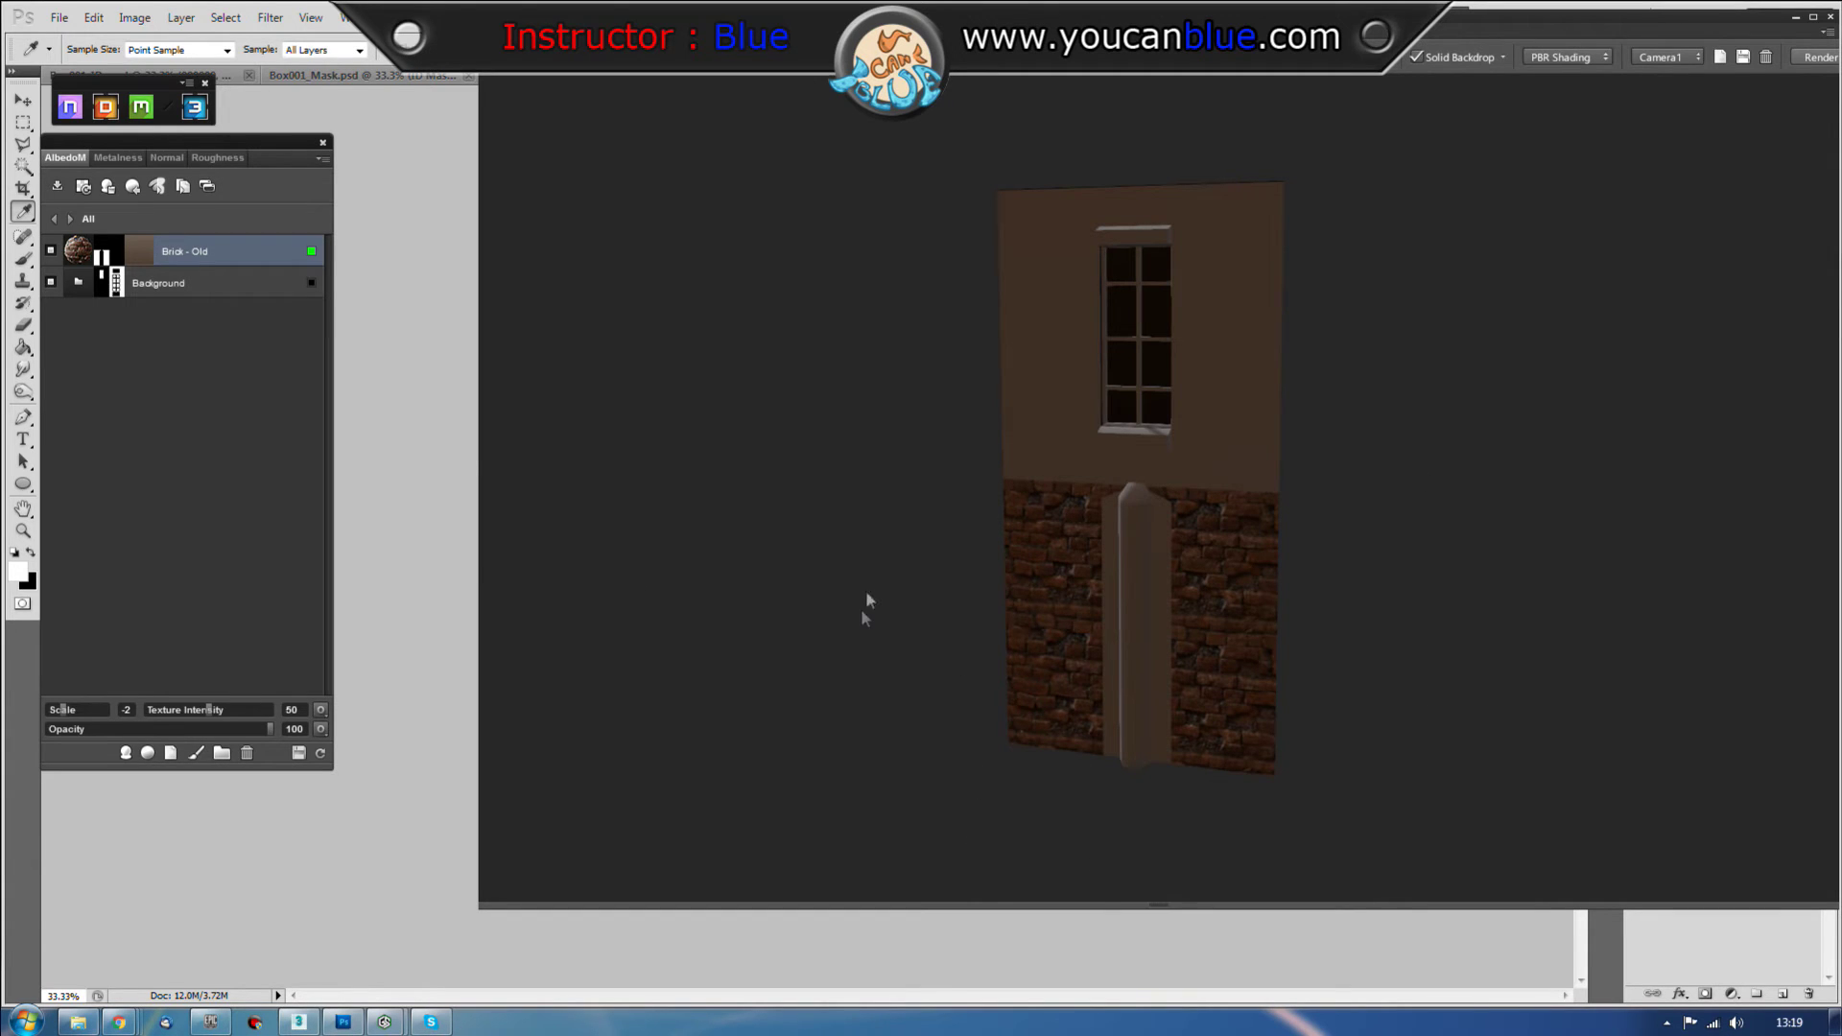
Step: Add a Brick - Smooth material layer above Brick - Old and set its scale to -2
{"action": "left_click", "coordinate": [146, 754]}
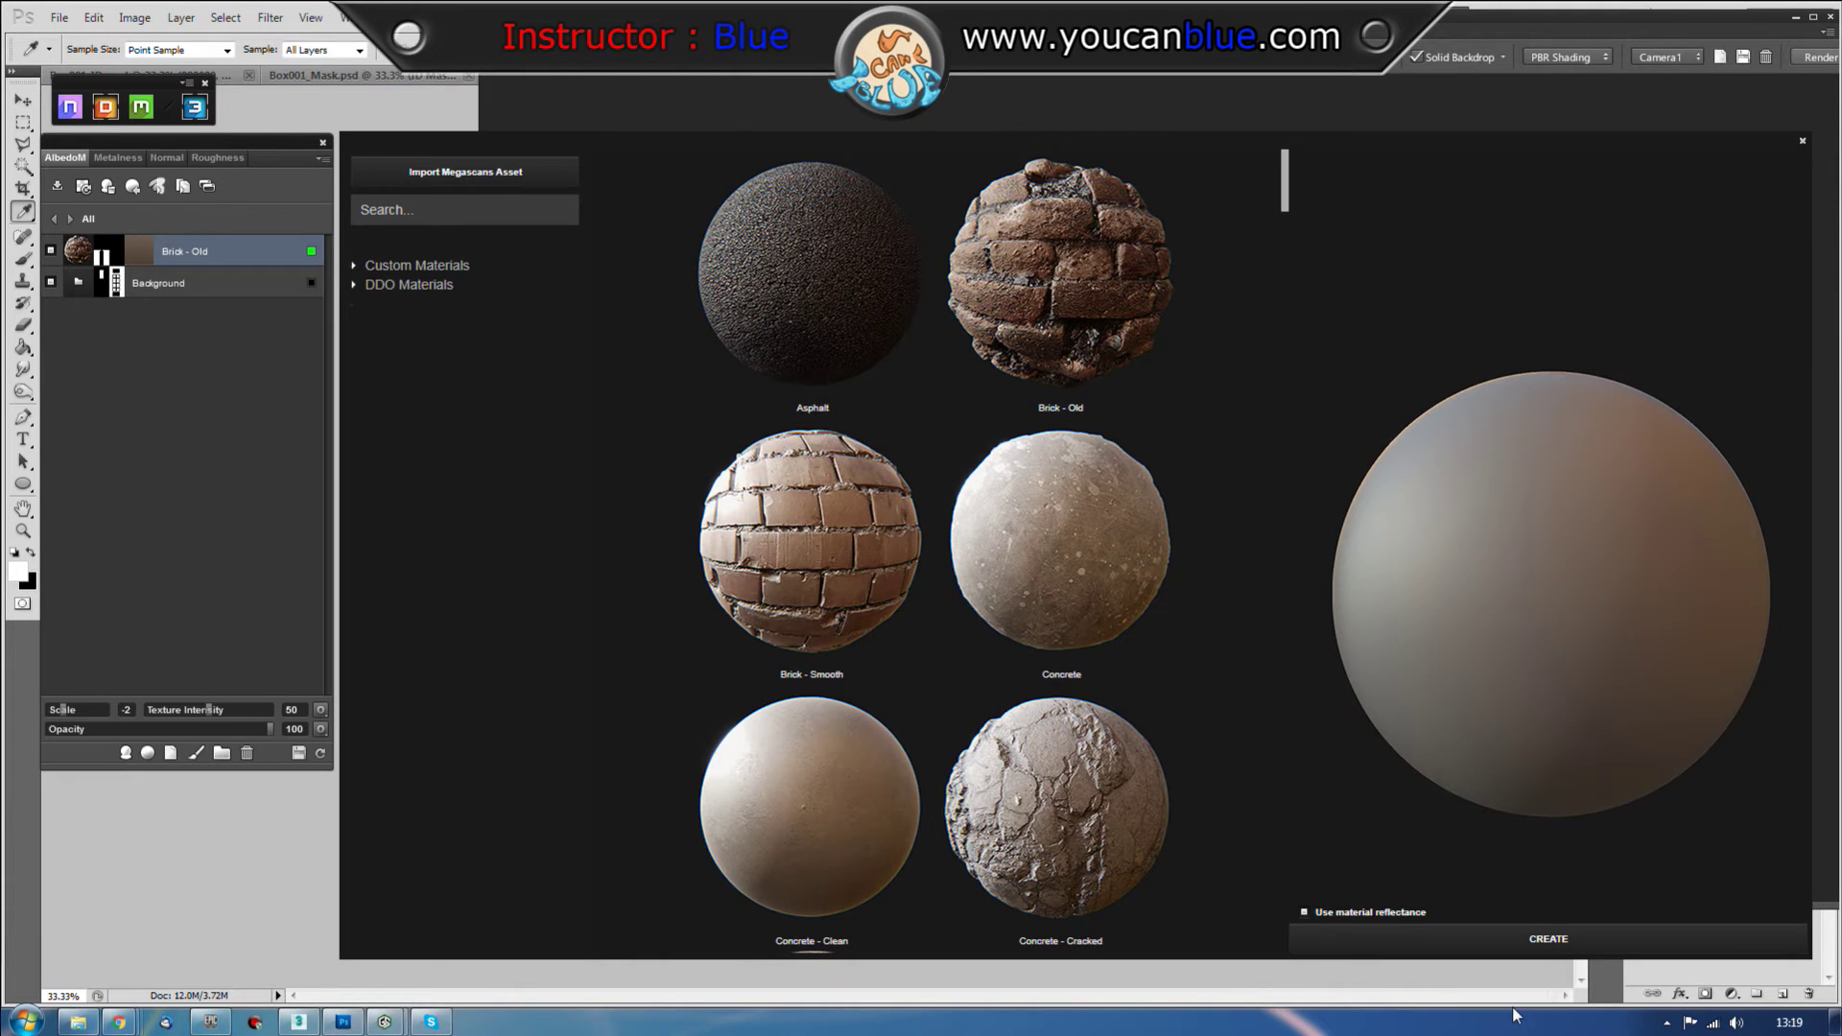
{"action": "left_click", "coordinate": [1468, 940]}
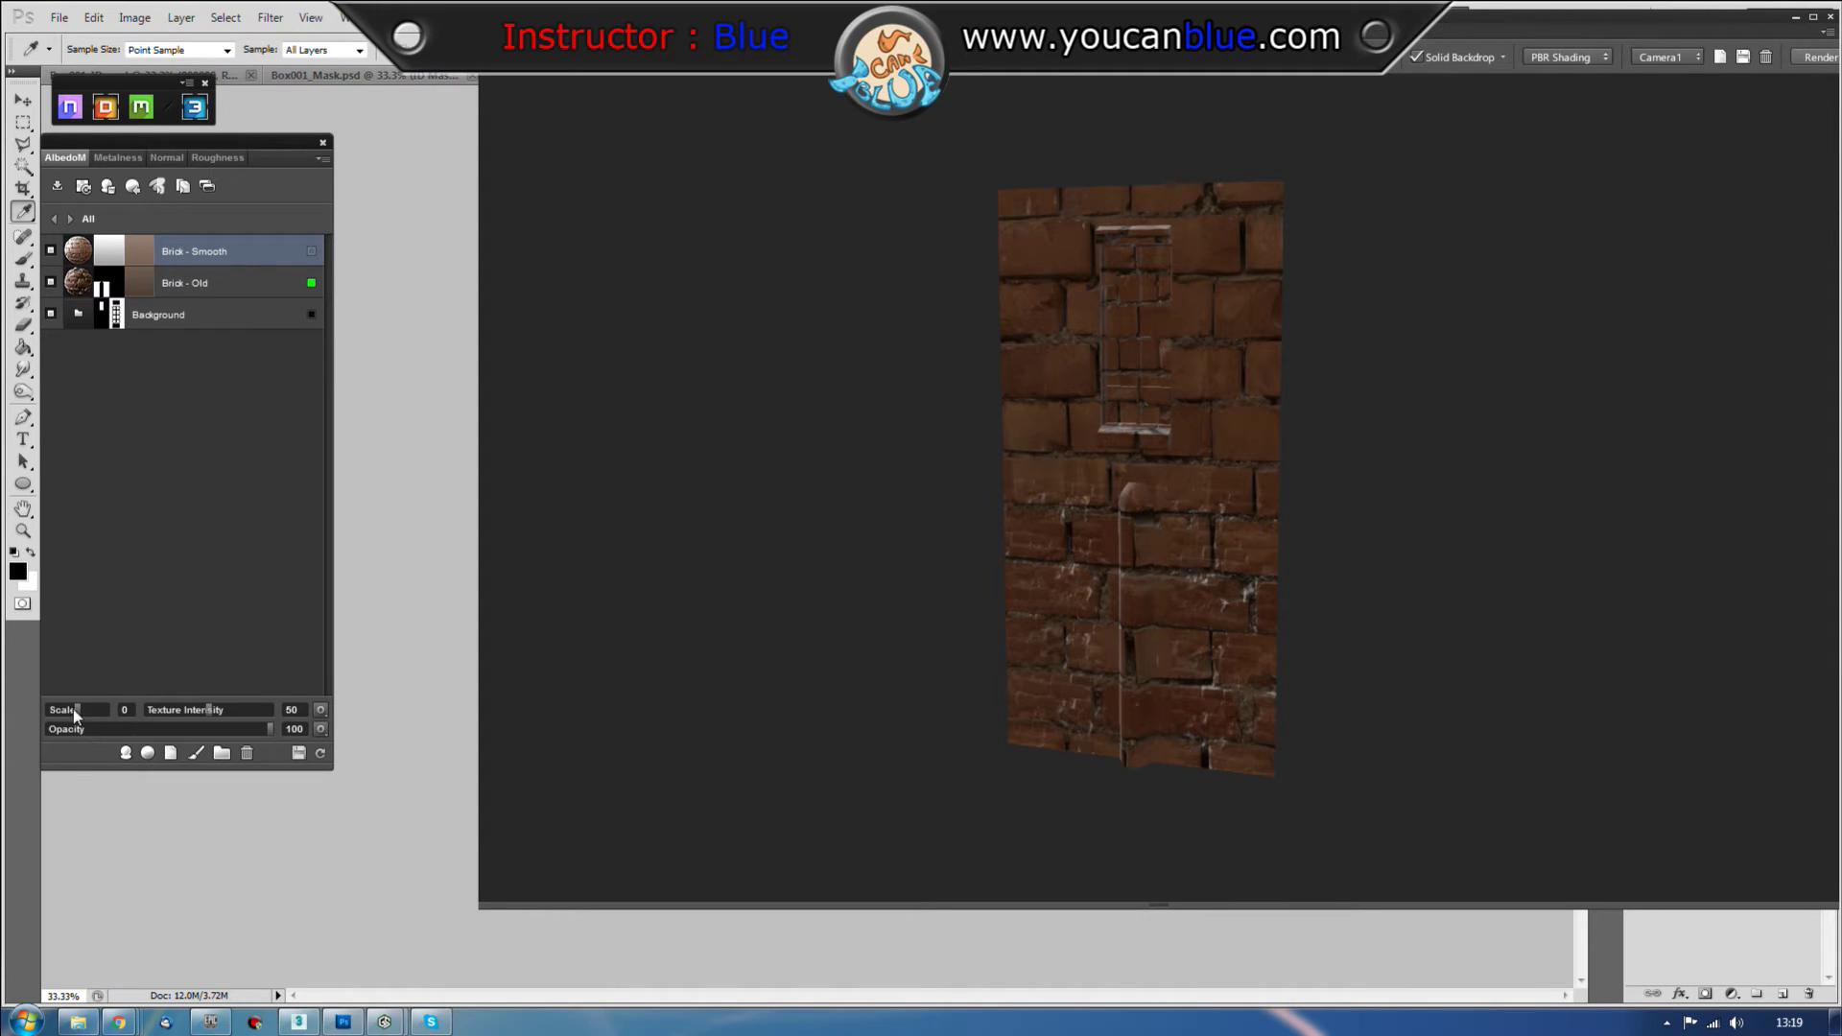
{"action": "left_click_drag", "start_coordinate": [78, 710], "coordinate": [61, 712]}
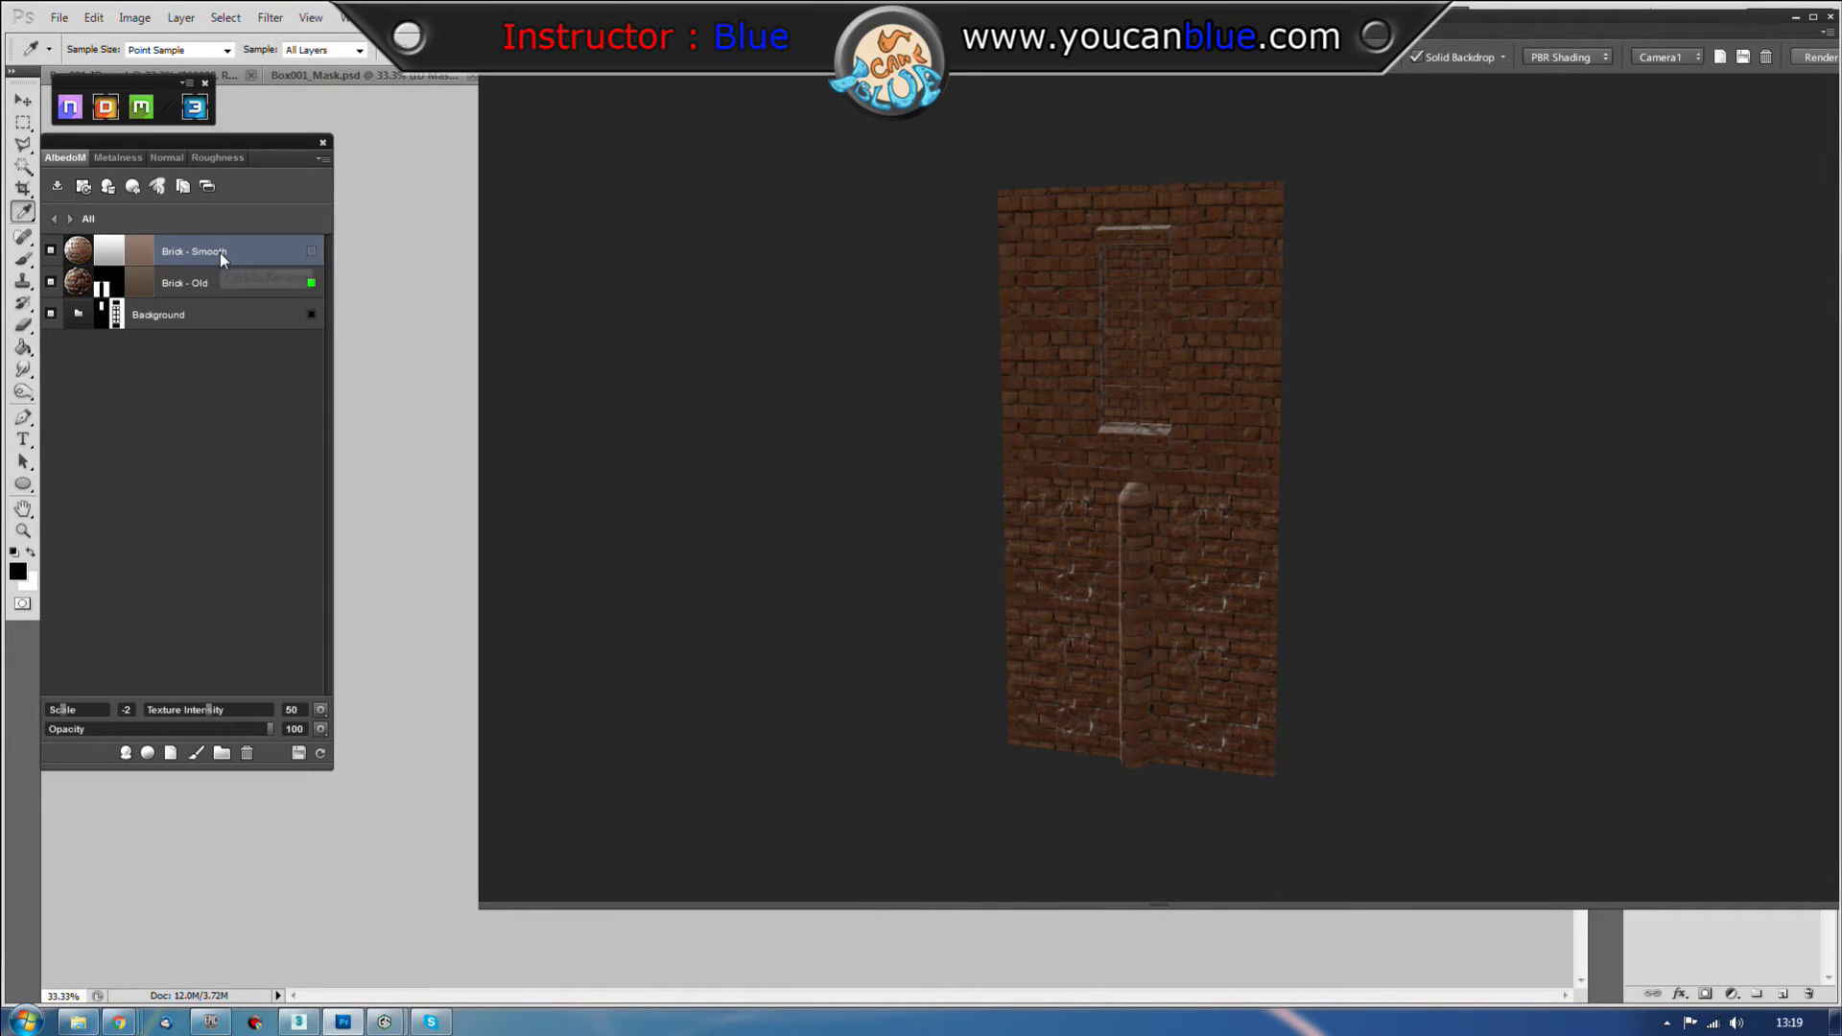
Step: Mask the Brick - Smooth layer to the white material ID of the upper wall
{"action": "right_click", "coordinate": [221, 252]}
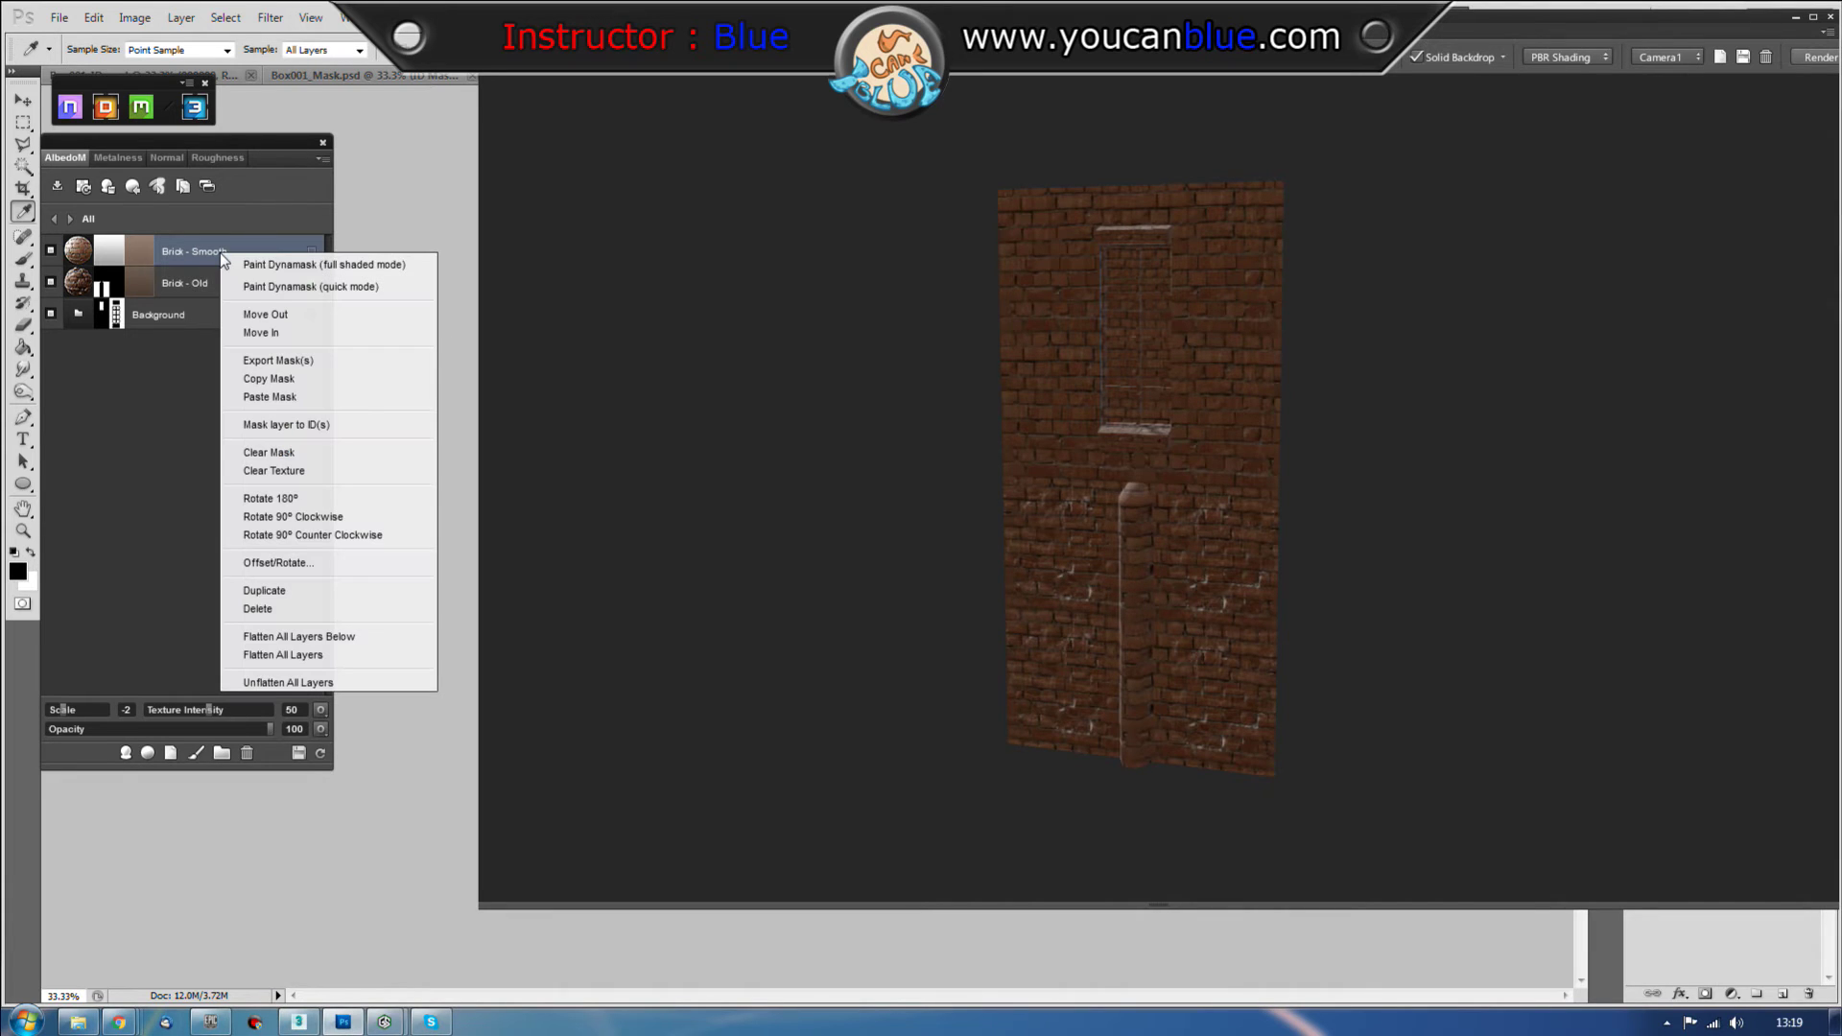
{"action": "left_click", "coordinate": [311, 425]}
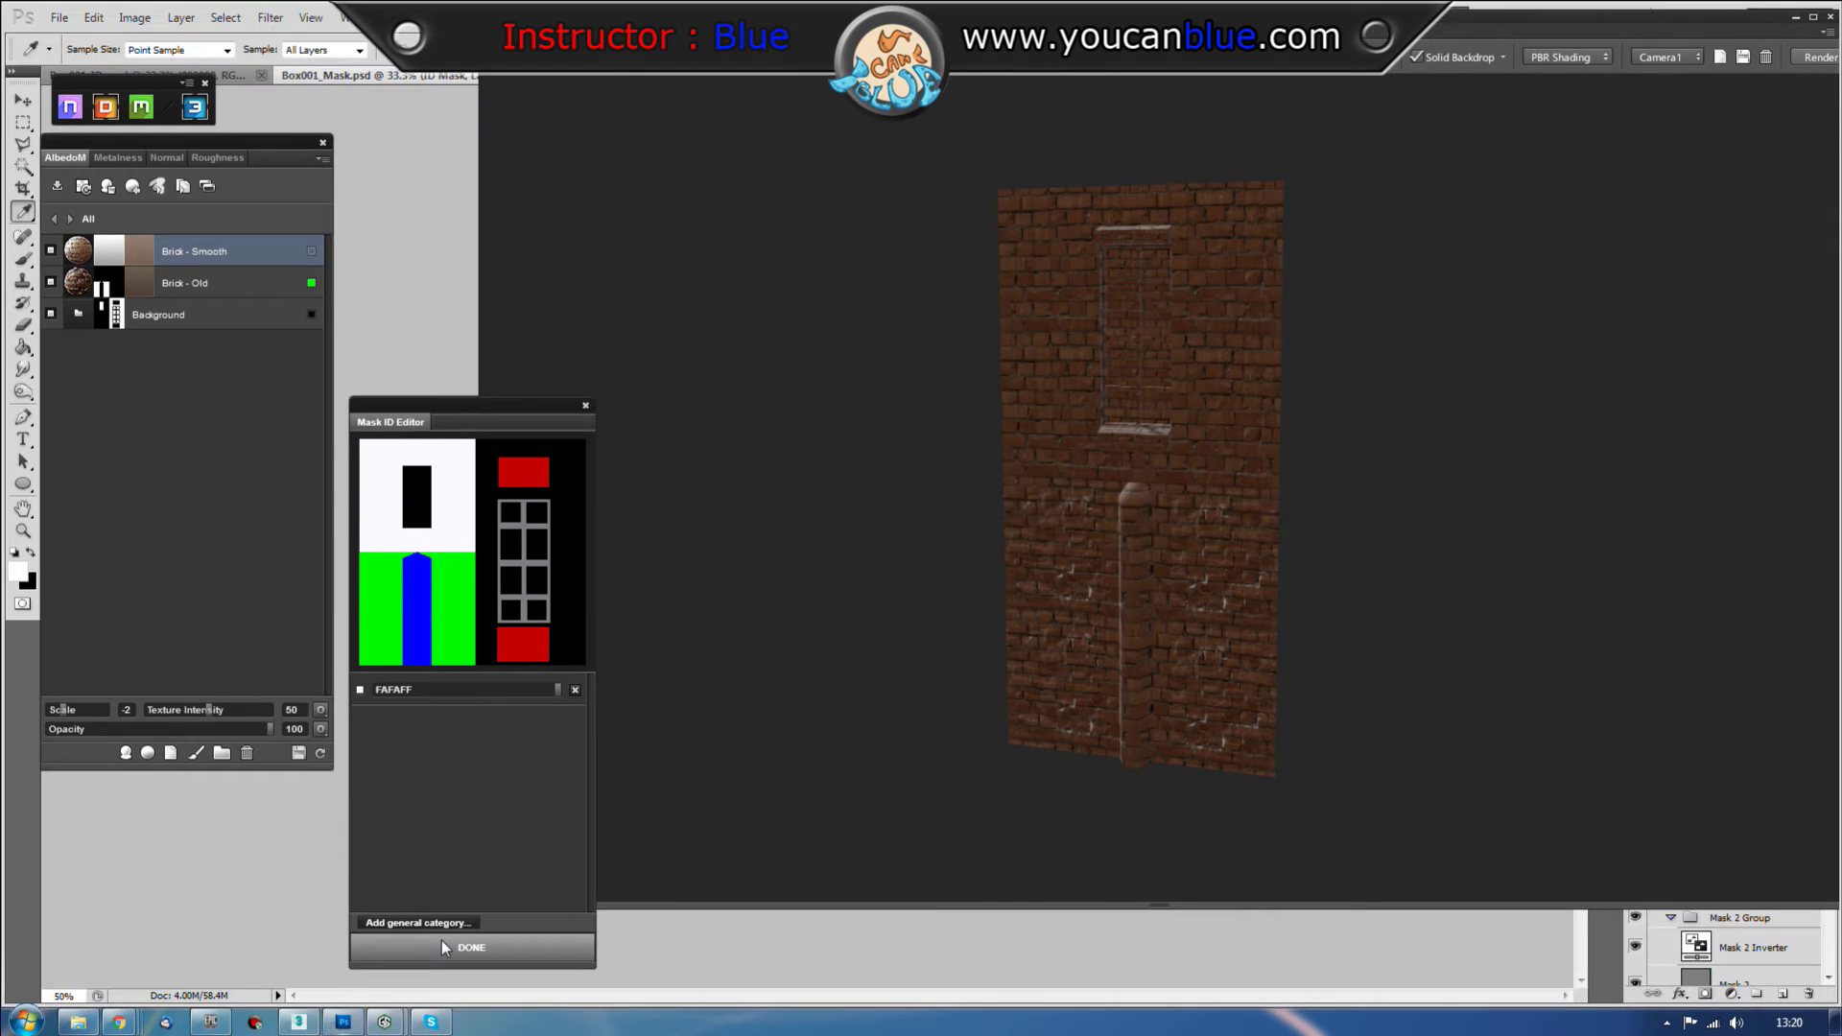
{"action": "left_click", "coordinate": [446, 945]}
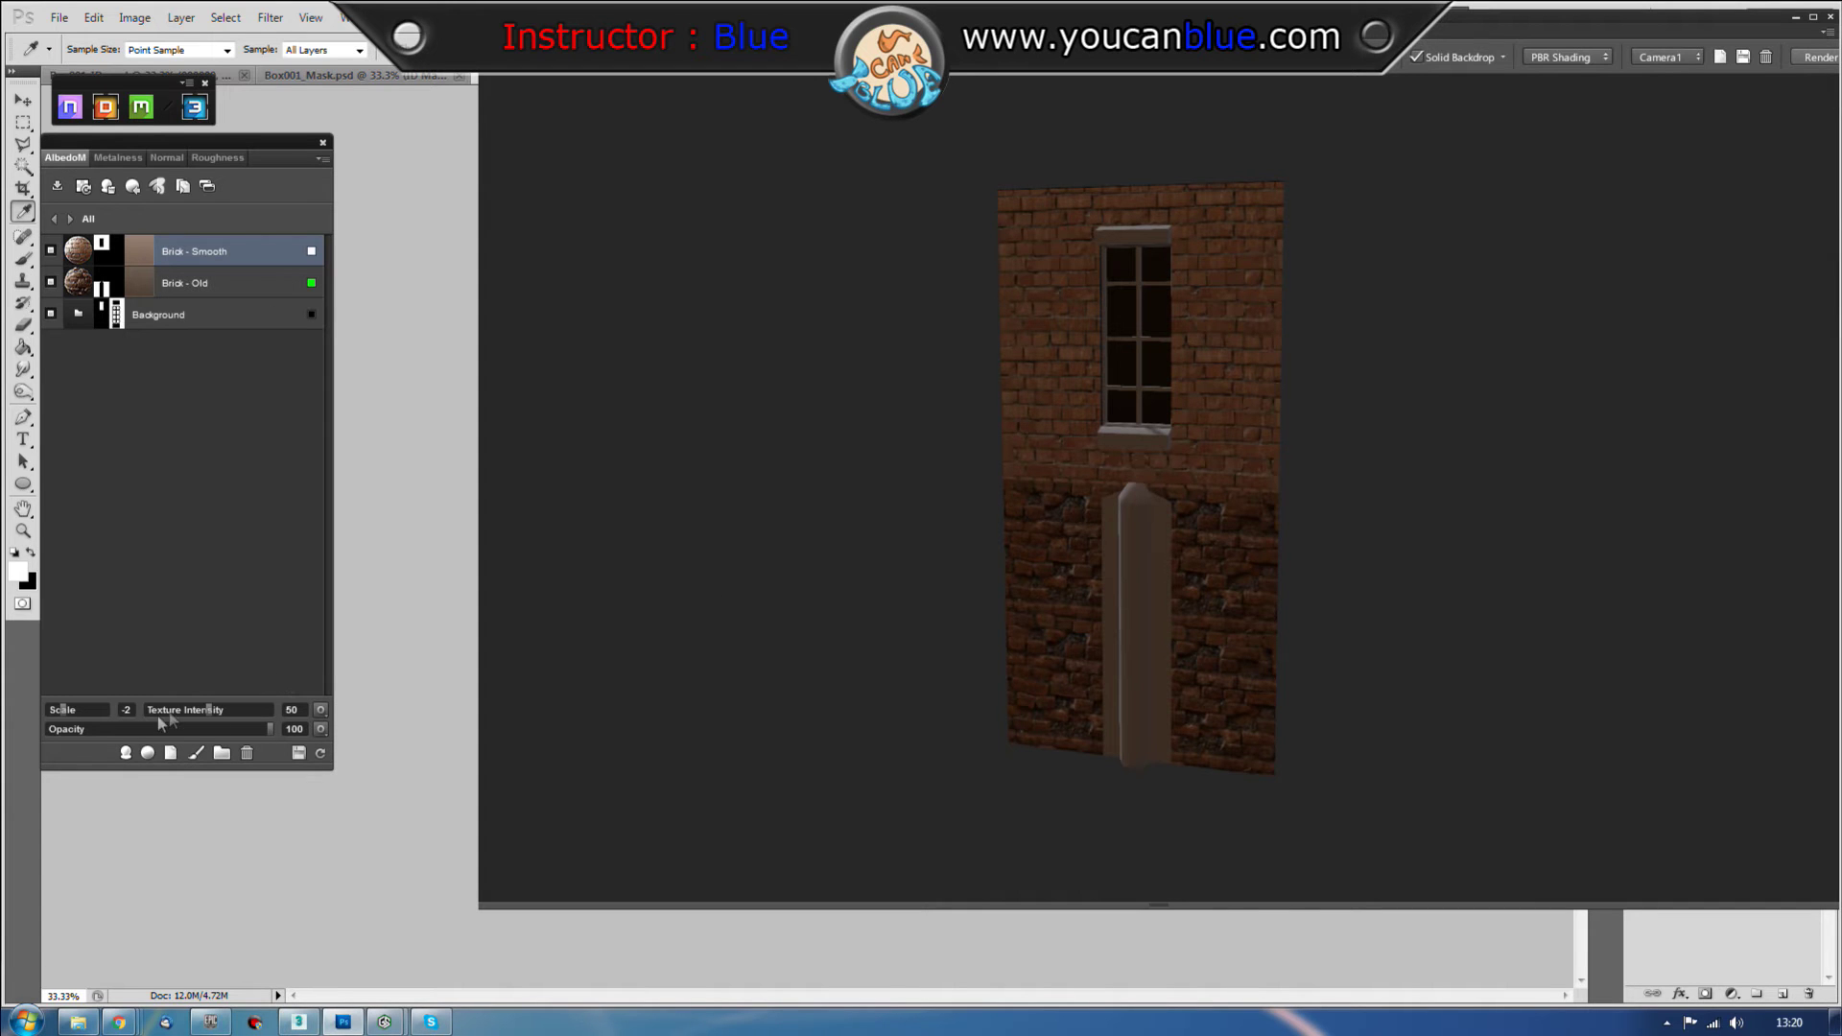
Step: Search the material library for "wood" and add a Wood - Bare material layer
{"action": "left_click", "coordinate": [148, 754]}
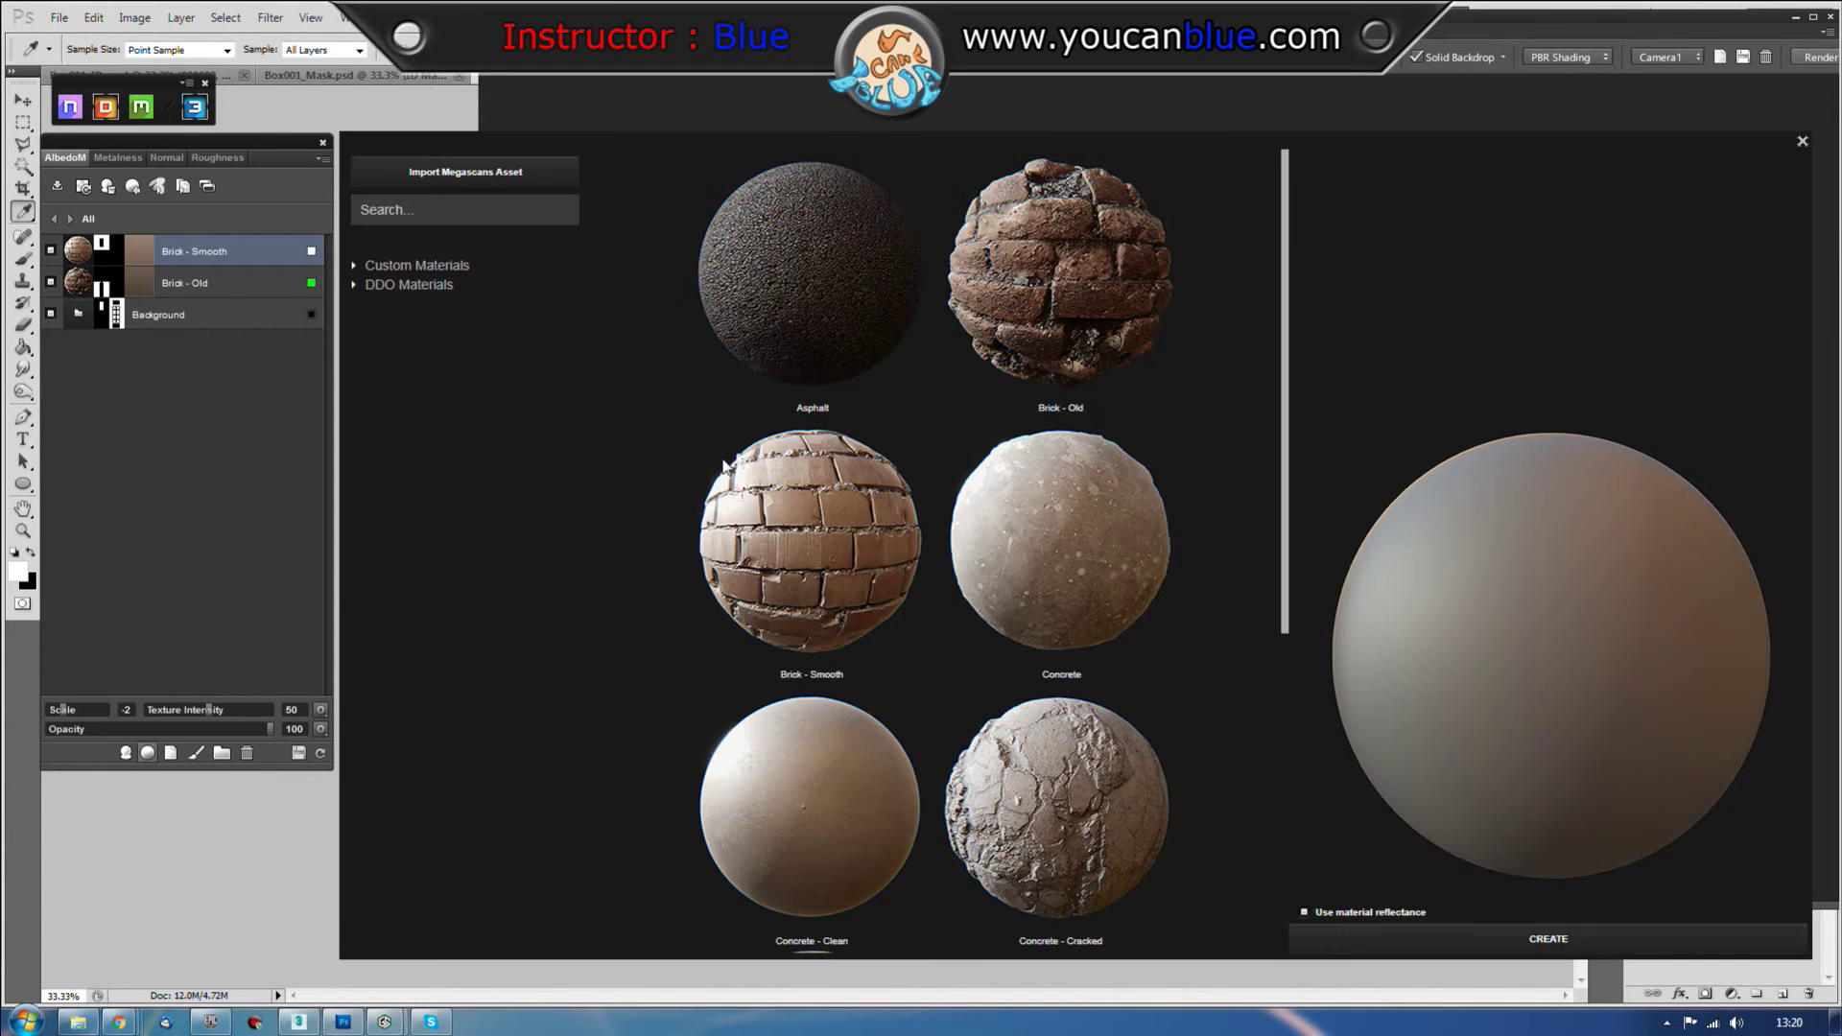
{"action": "left_click", "coordinate": [451, 205]}
{"action": "type", "text": "wood"}
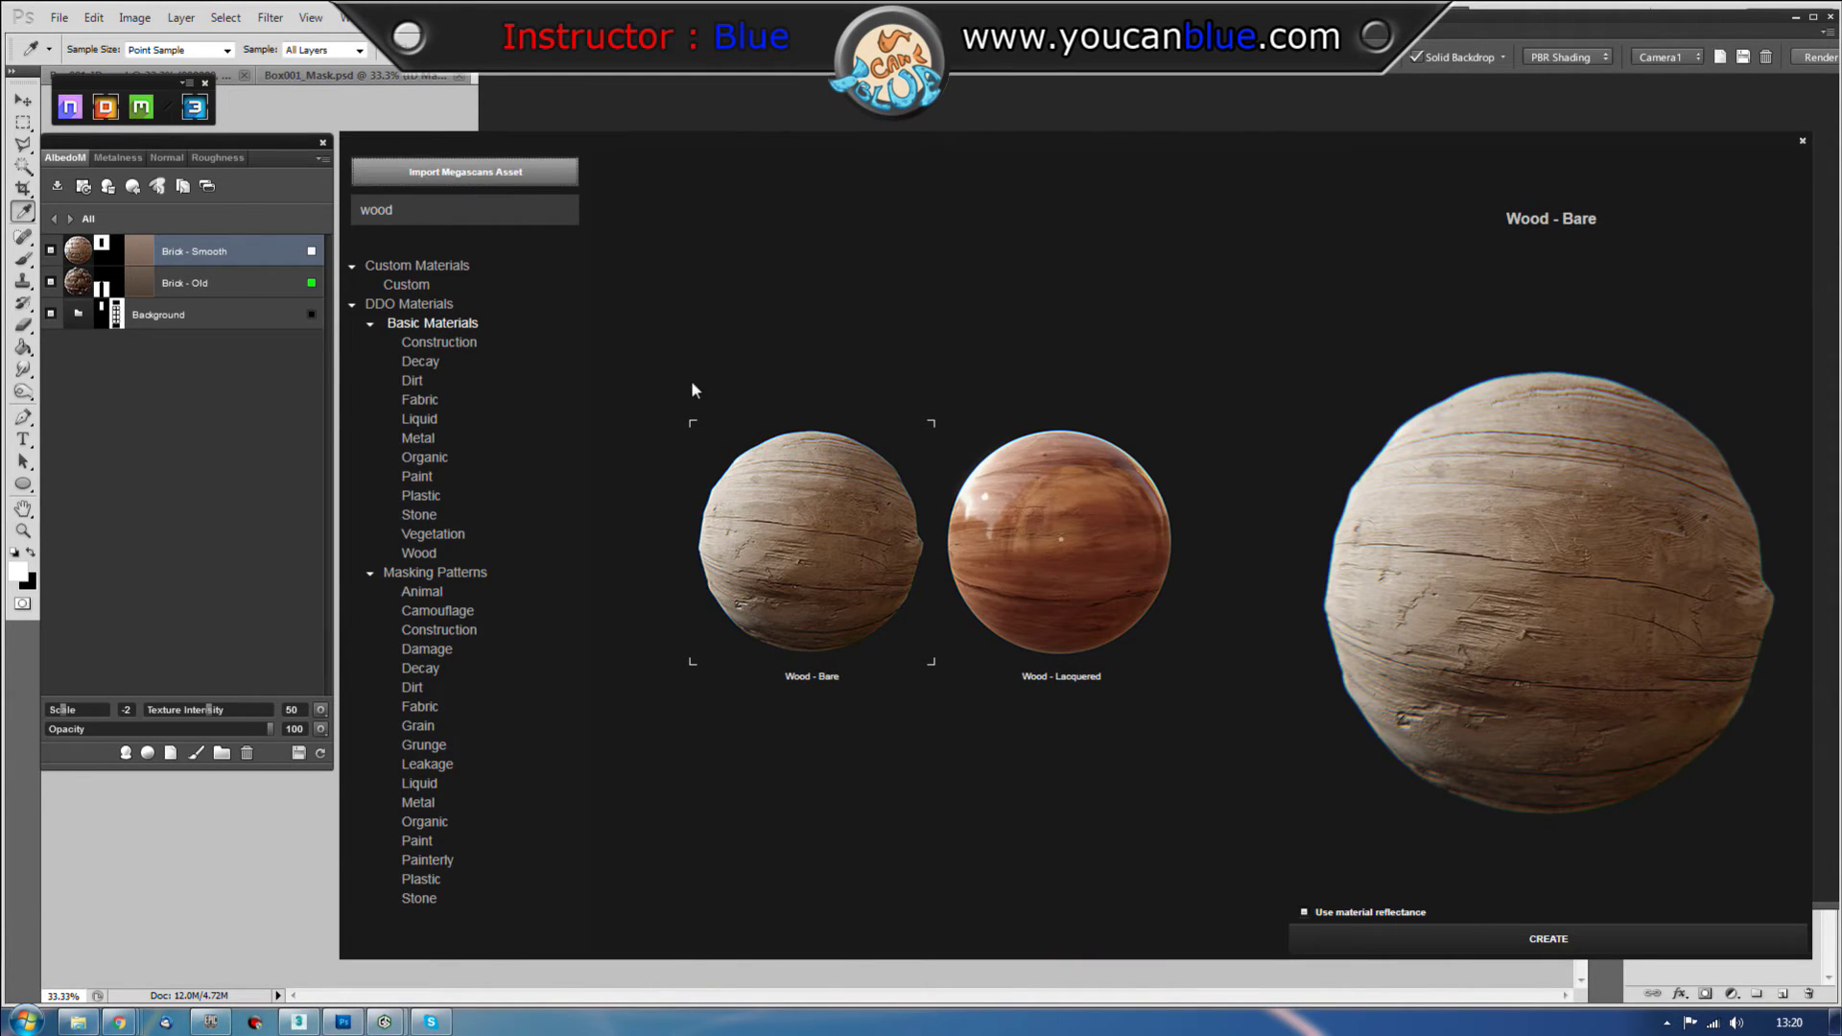
{"action": "left_click", "coordinate": [1592, 948]}
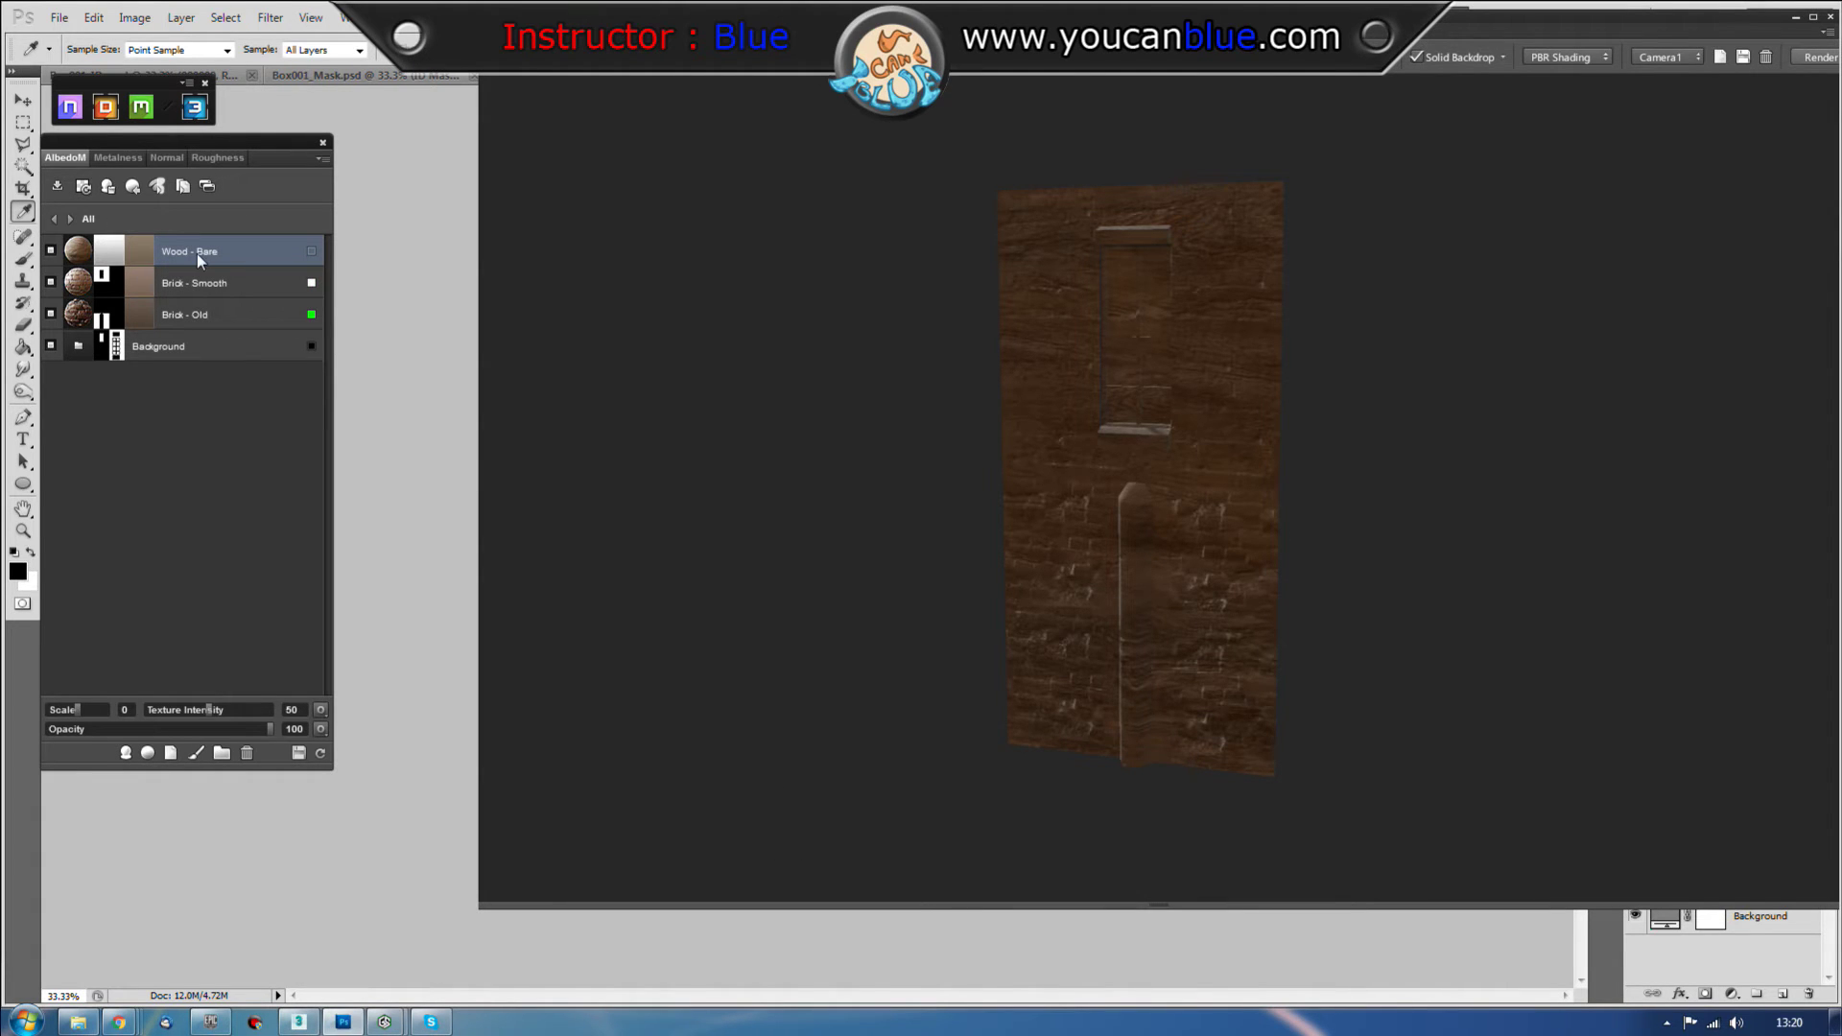
Step: Mask the Wood - Bare layer to the grey material ID of the window frame and set its scale to -2
{"action": "right_click", "coordinate": [228, 248]}
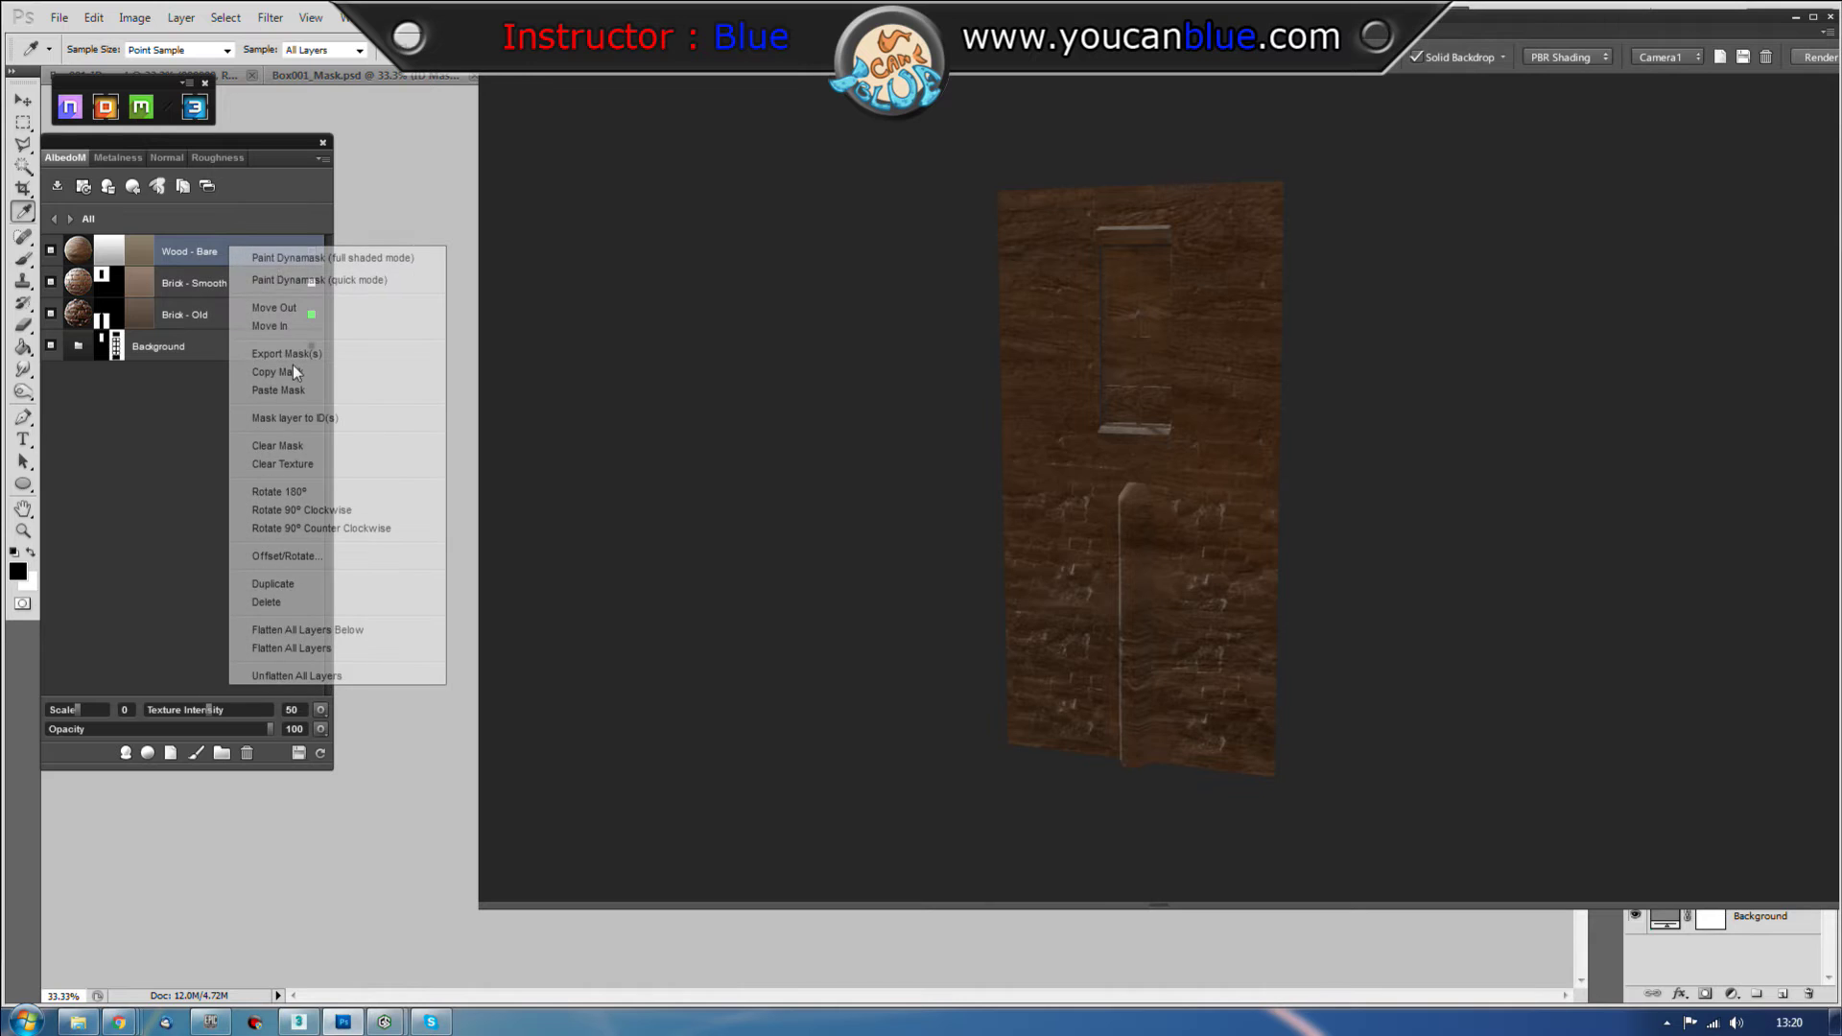
{"action": "left_click", "coordinate": [295, 418]}
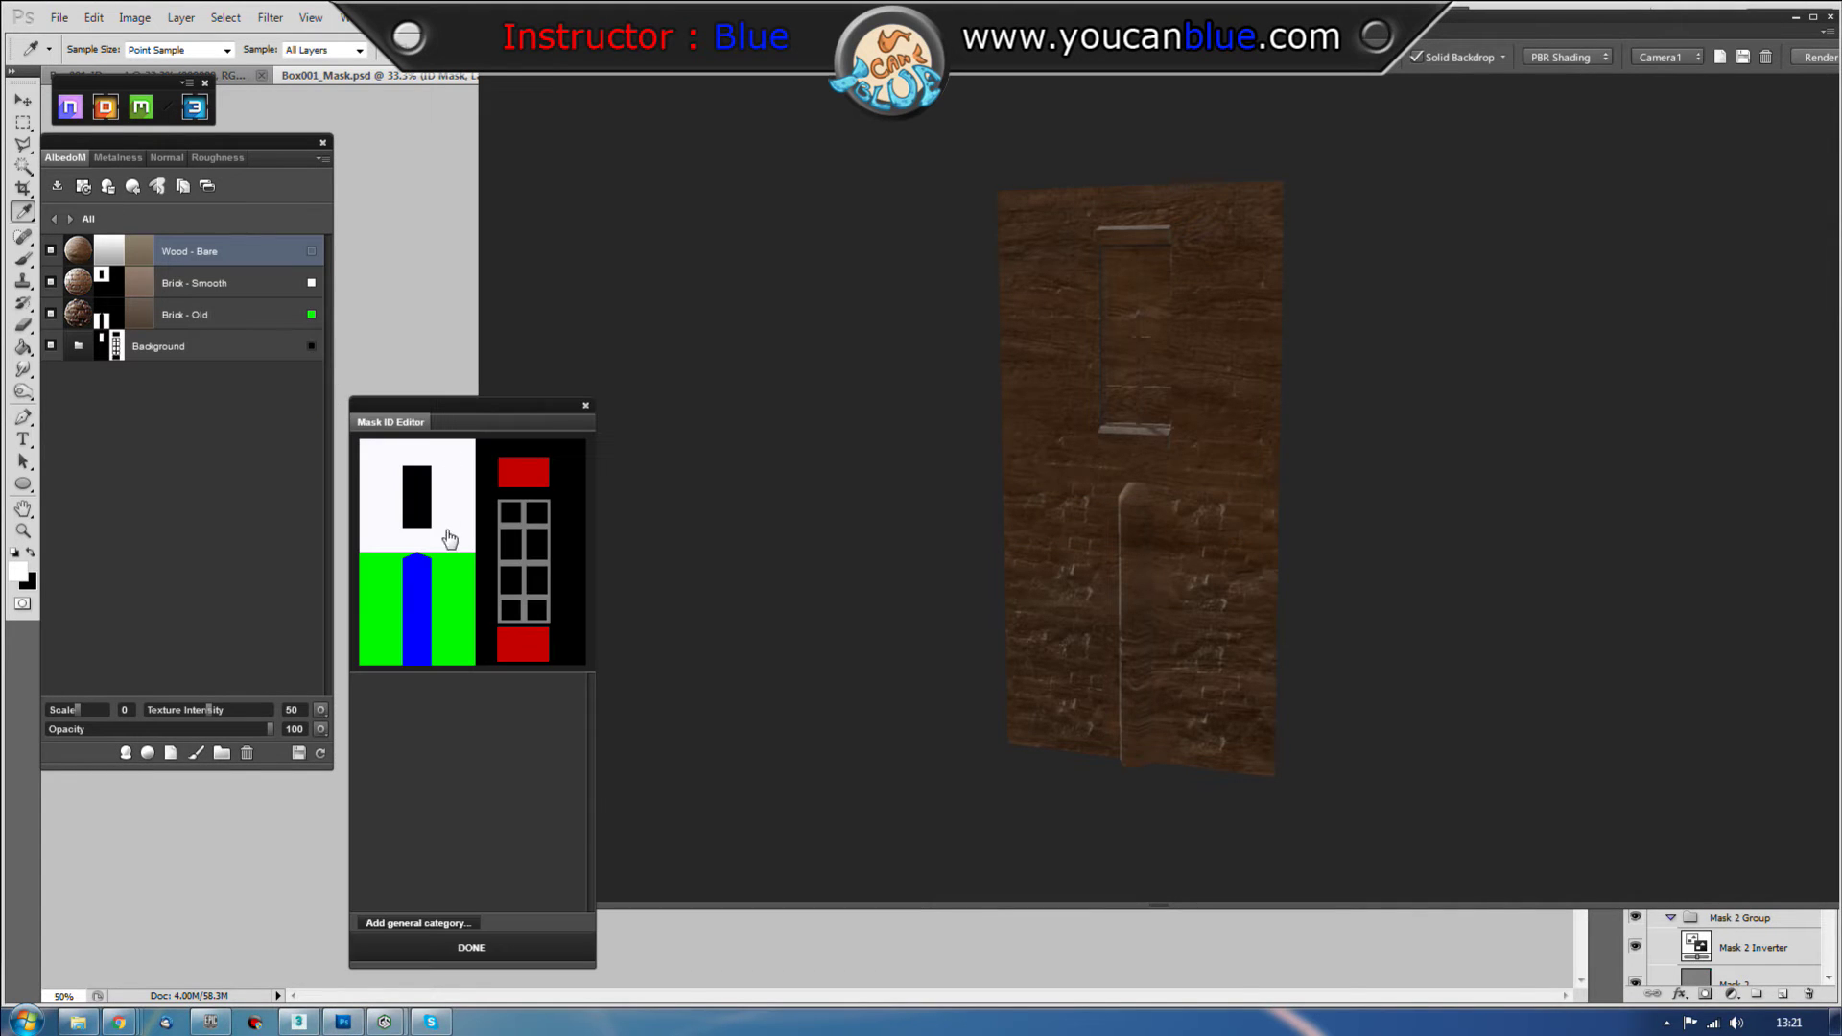
{"action": "left_click", "coordinate": [525, 574]}
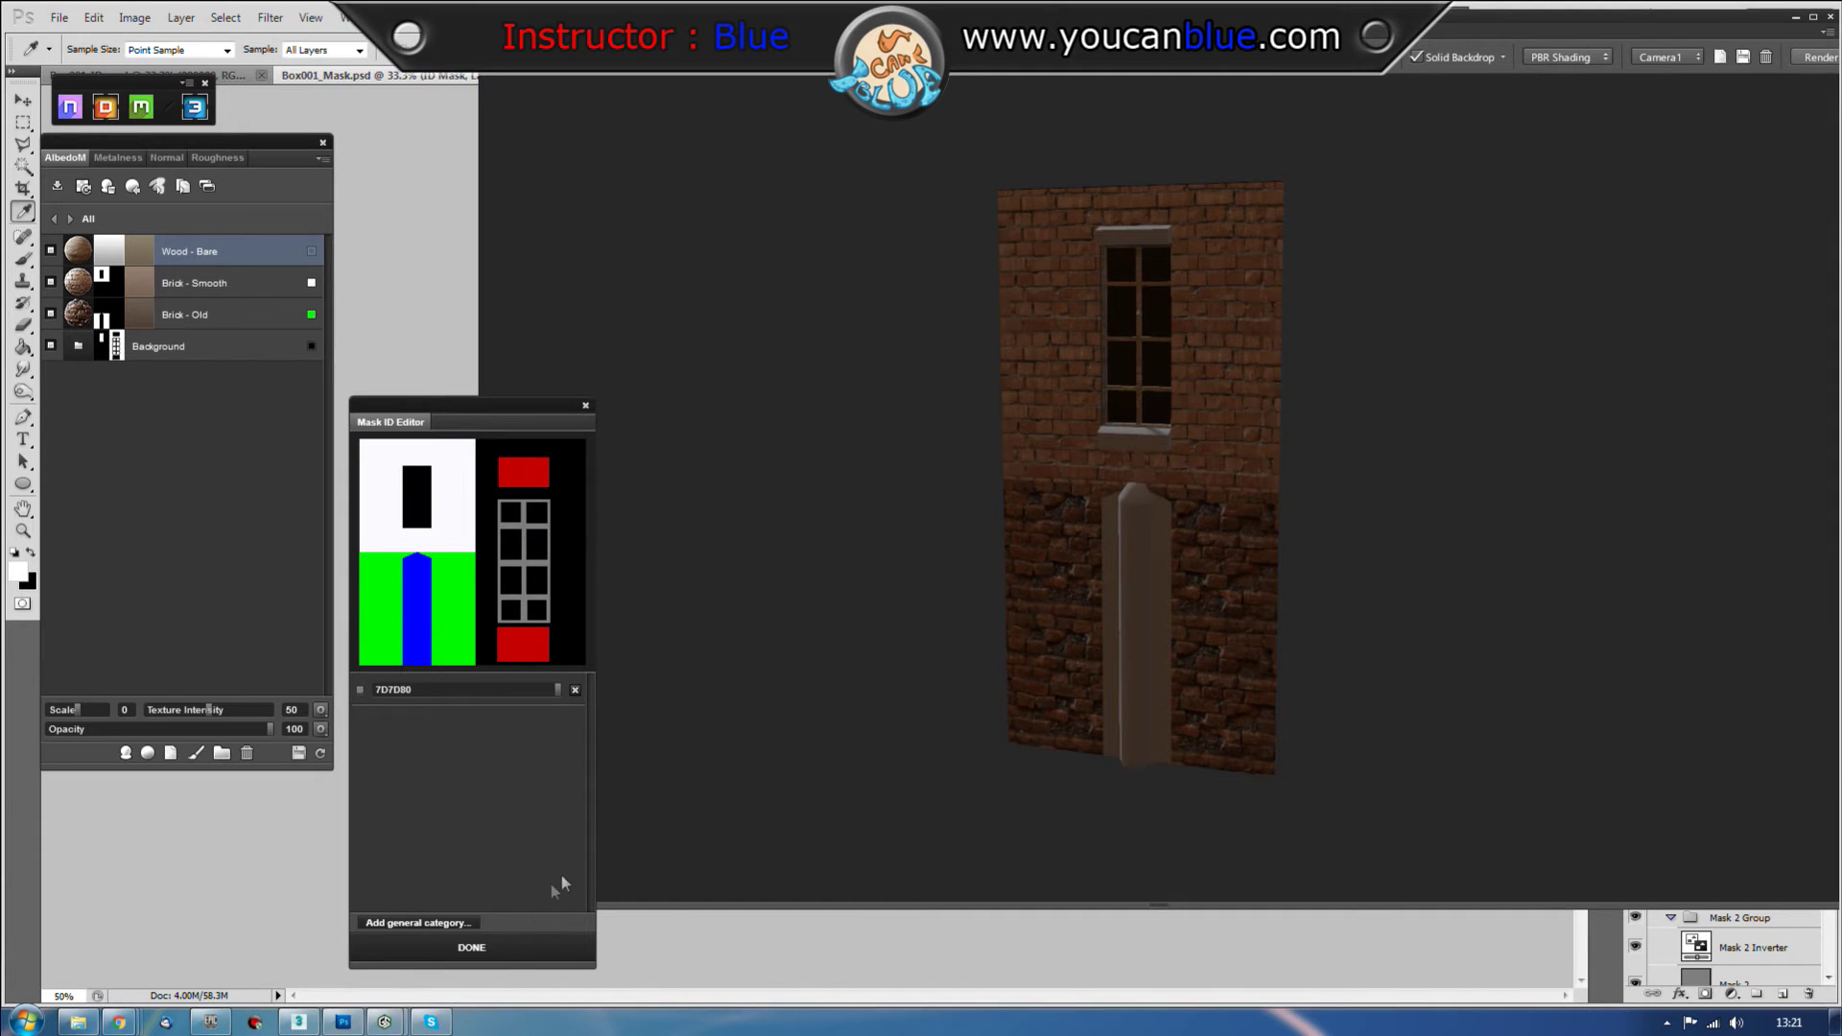
{"action": "left_click", "coordinate": [498, 947]}
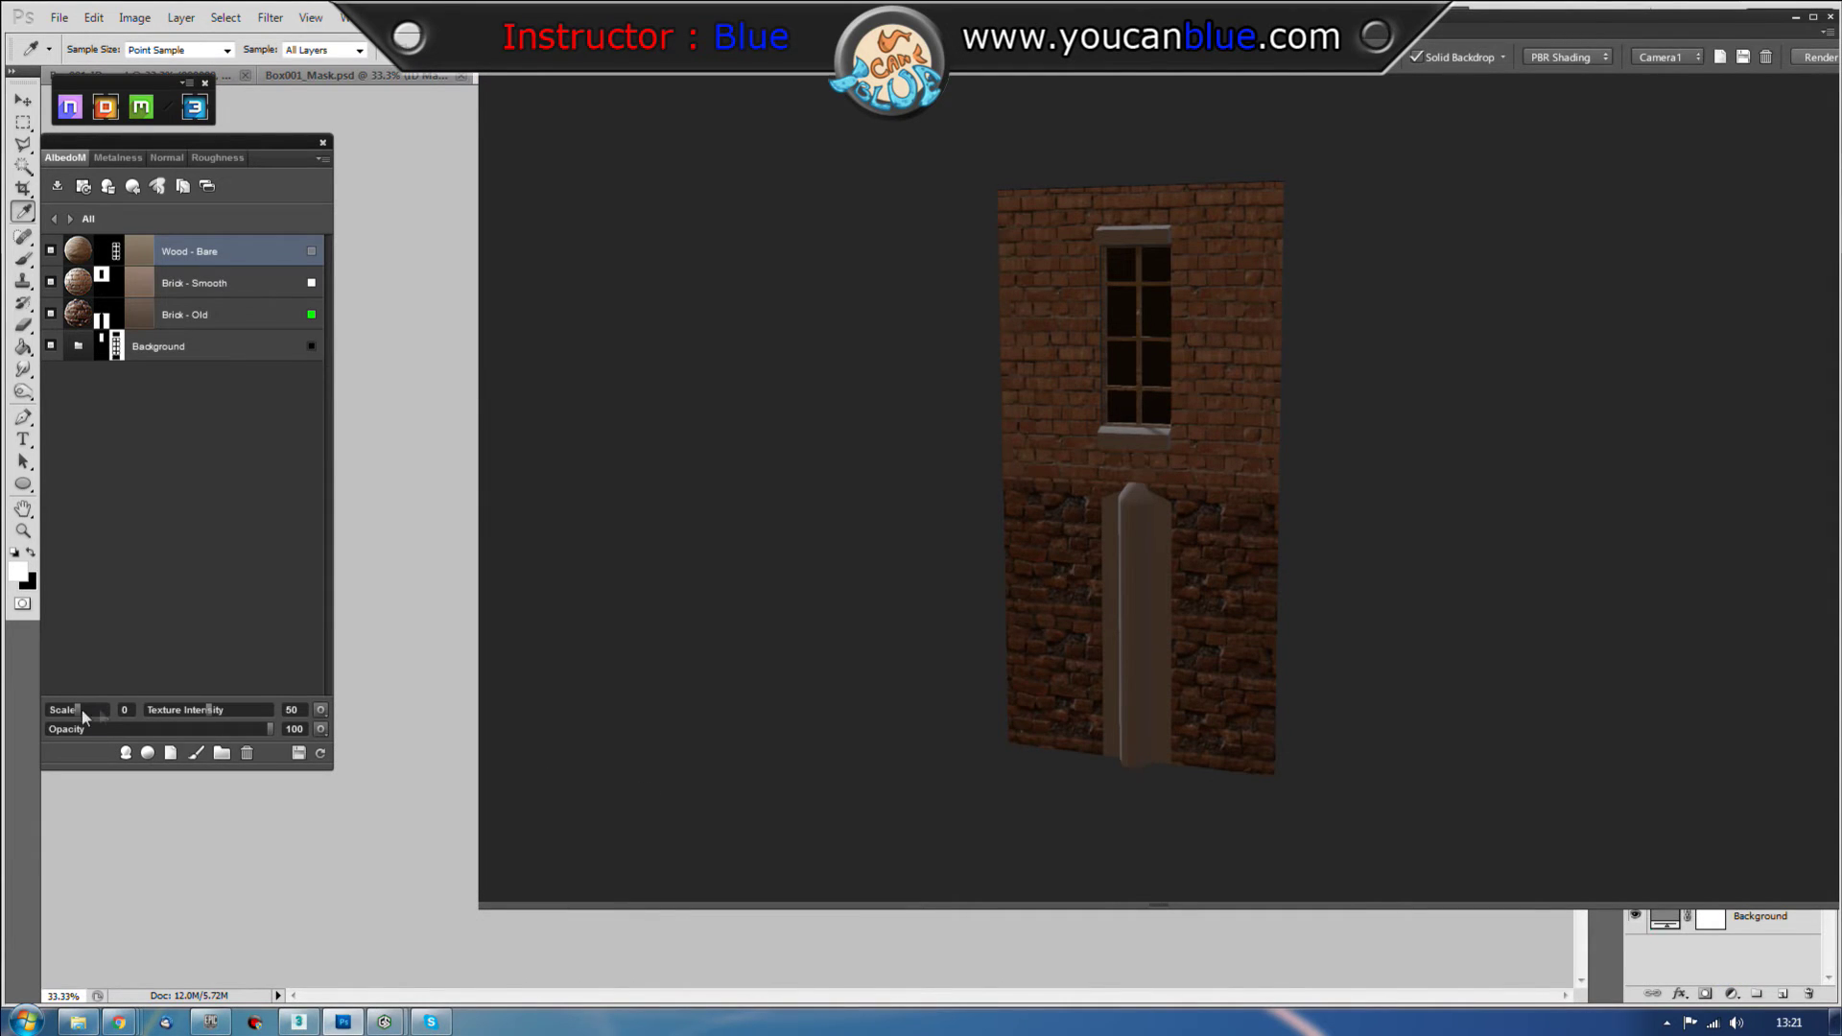
{"action": "left_click_drag", "start_coordinate": [77, 712], "coordinate": [60, 715]}
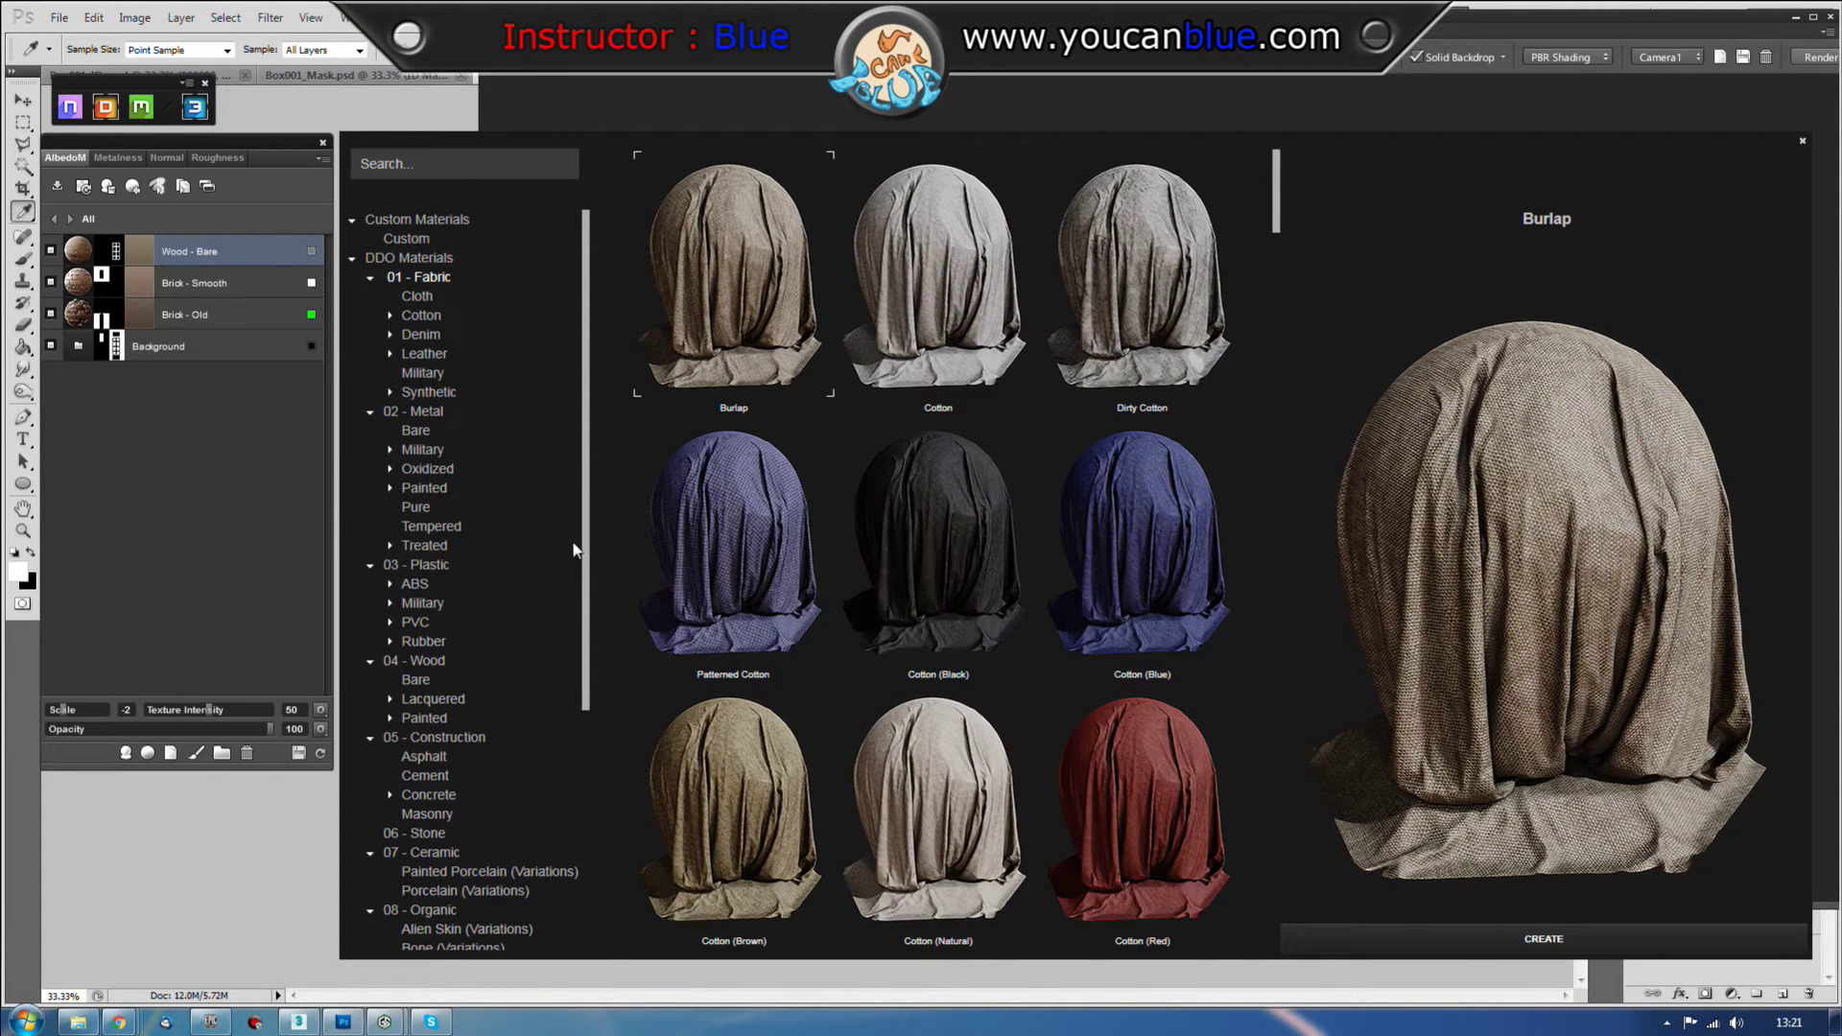
Step: Search the smart material library for "paint" and add the Worn Painted Wood material
{"action": "left_click", "coordinate": [471, 165]}
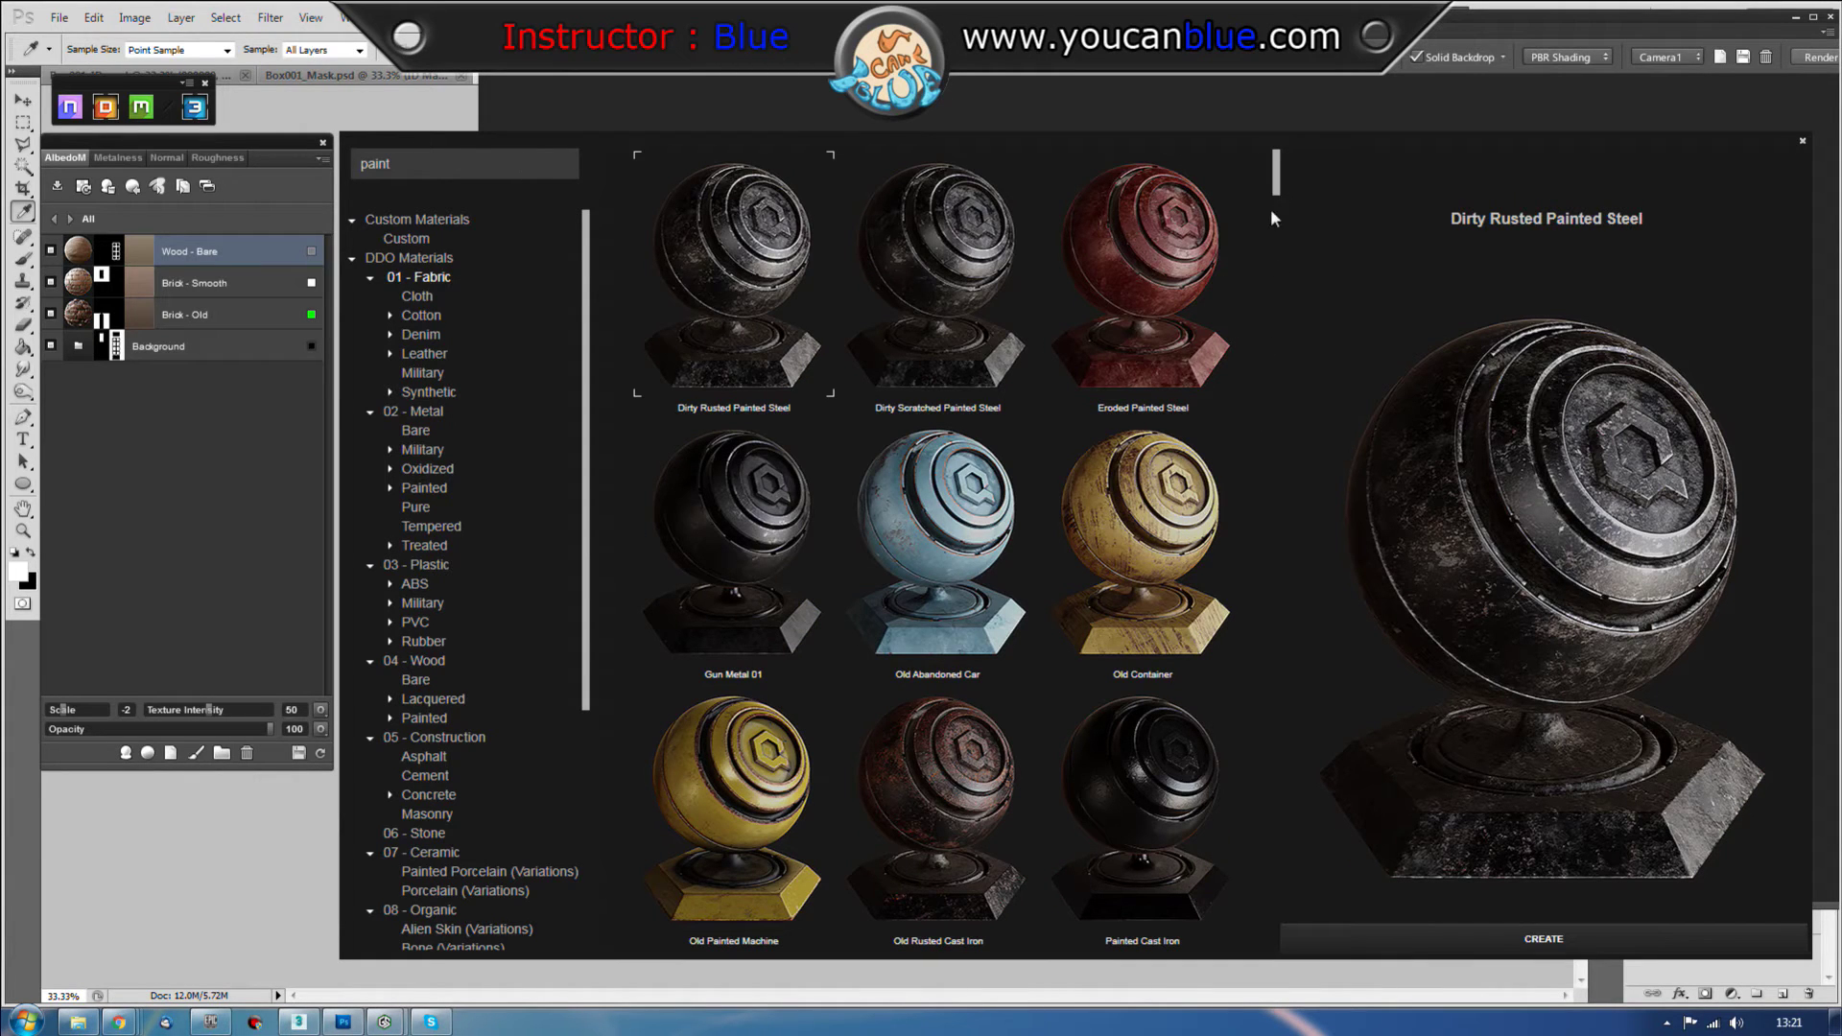
{"action": "scroll", "coordinate": [1274, 222], "scroll_direction": "down", "scroll_amount": 5}
{"action": "mouse_move", "coordinate": [1276, 221]}
{"action": "left_mouse_down"}
{"action": "mouse_move", "coordinate": [1273, 629]}
{"action": "mouse_move", "coordinate": [1276, 578]}
{"action": "left_mouse_up"}
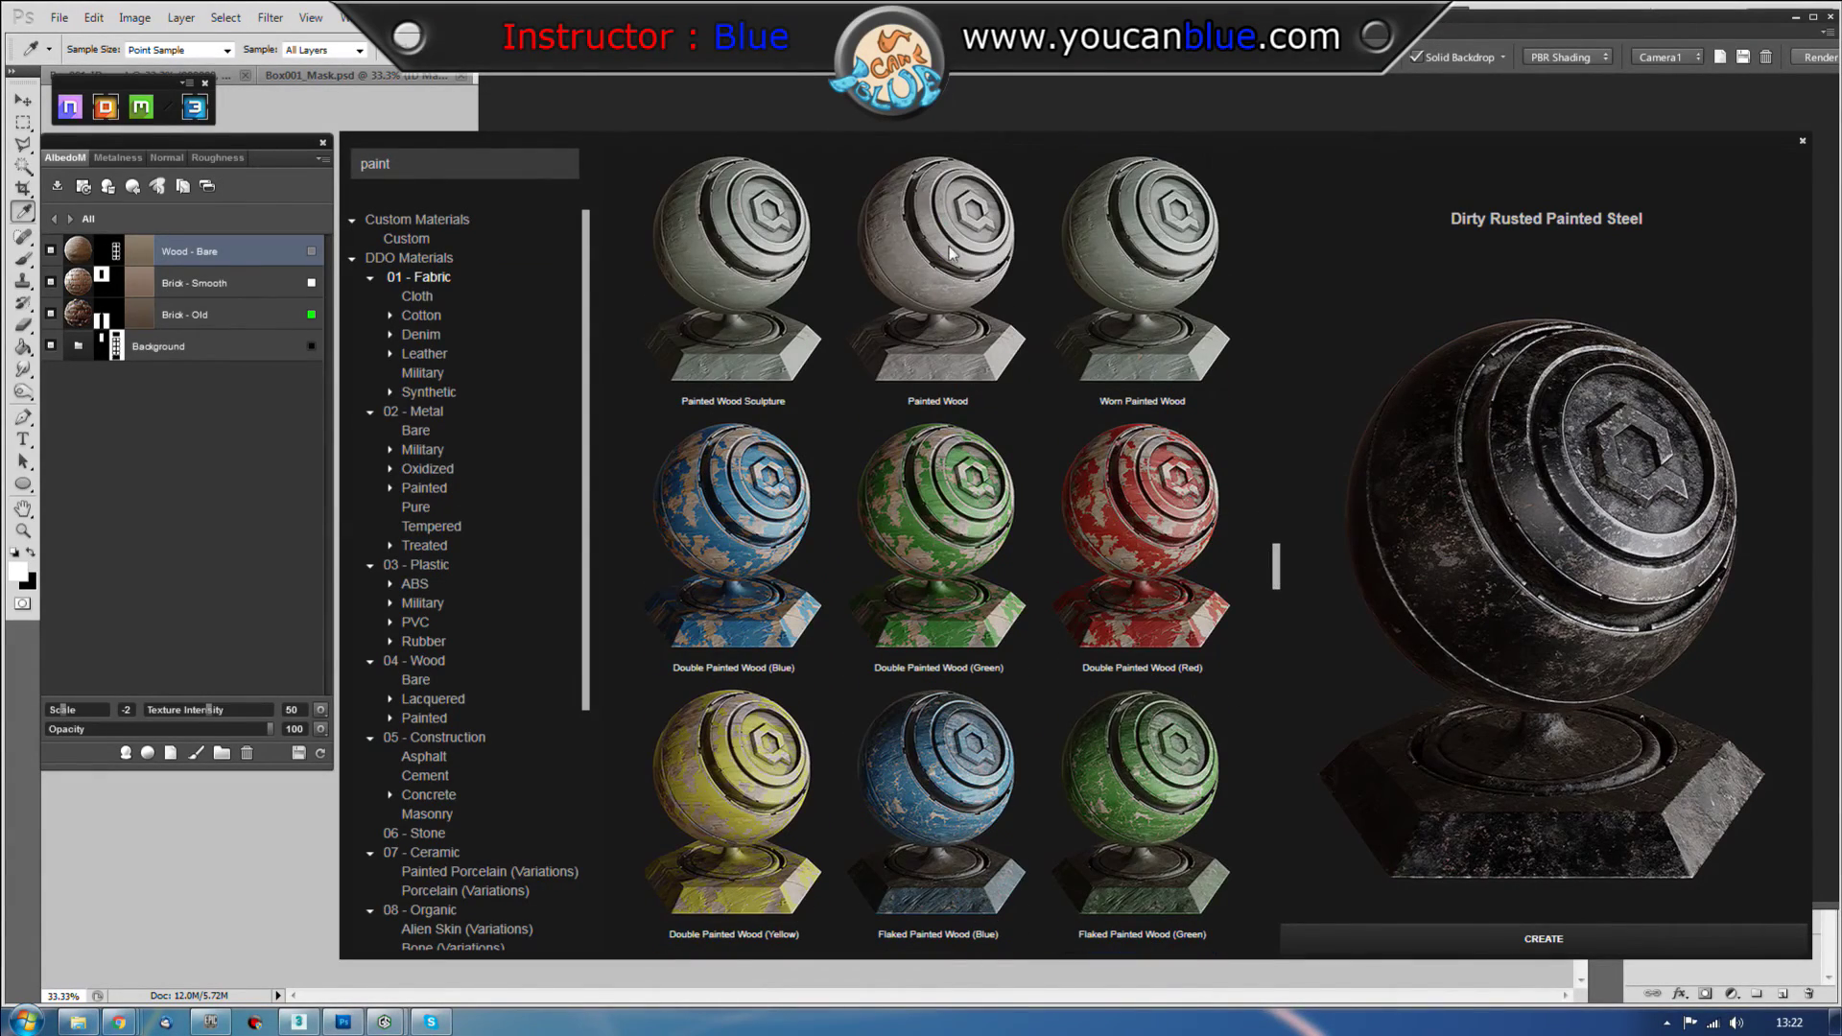
{"action": "left_click", "coordinate": [1164, 266]}
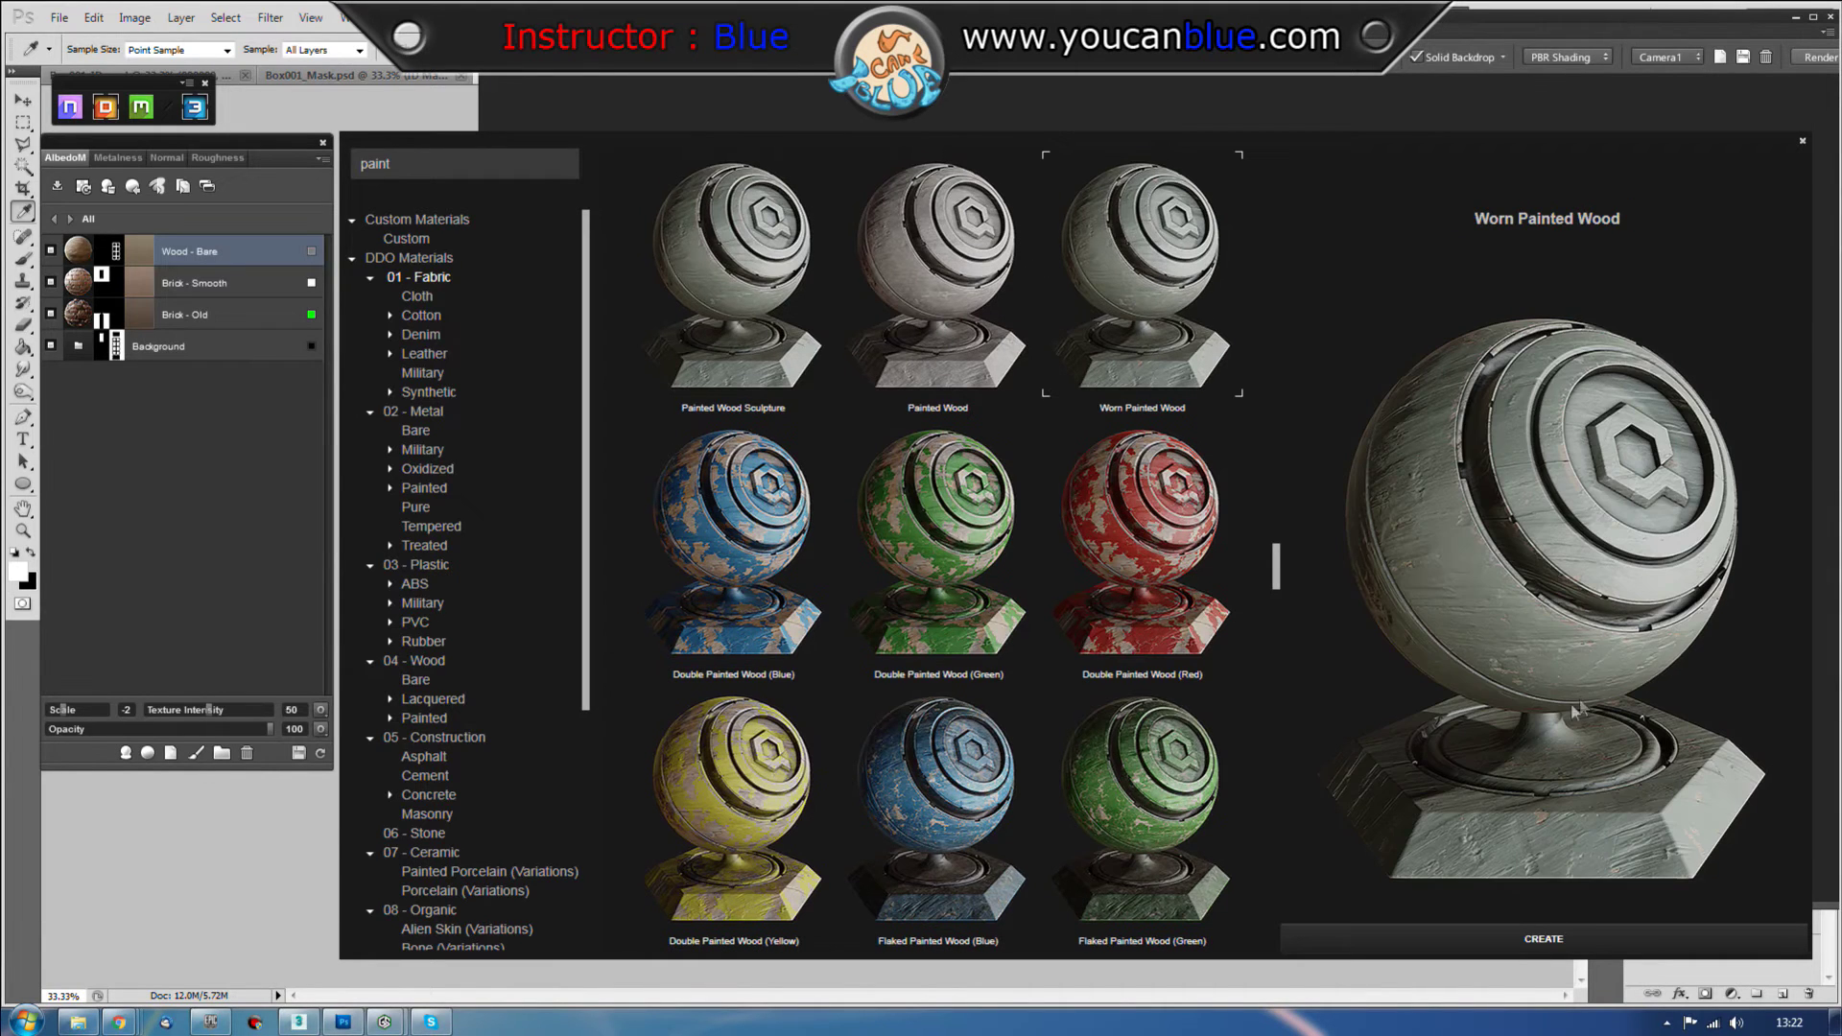
{"action": "left_click", "coordinate": [1518, 942]}
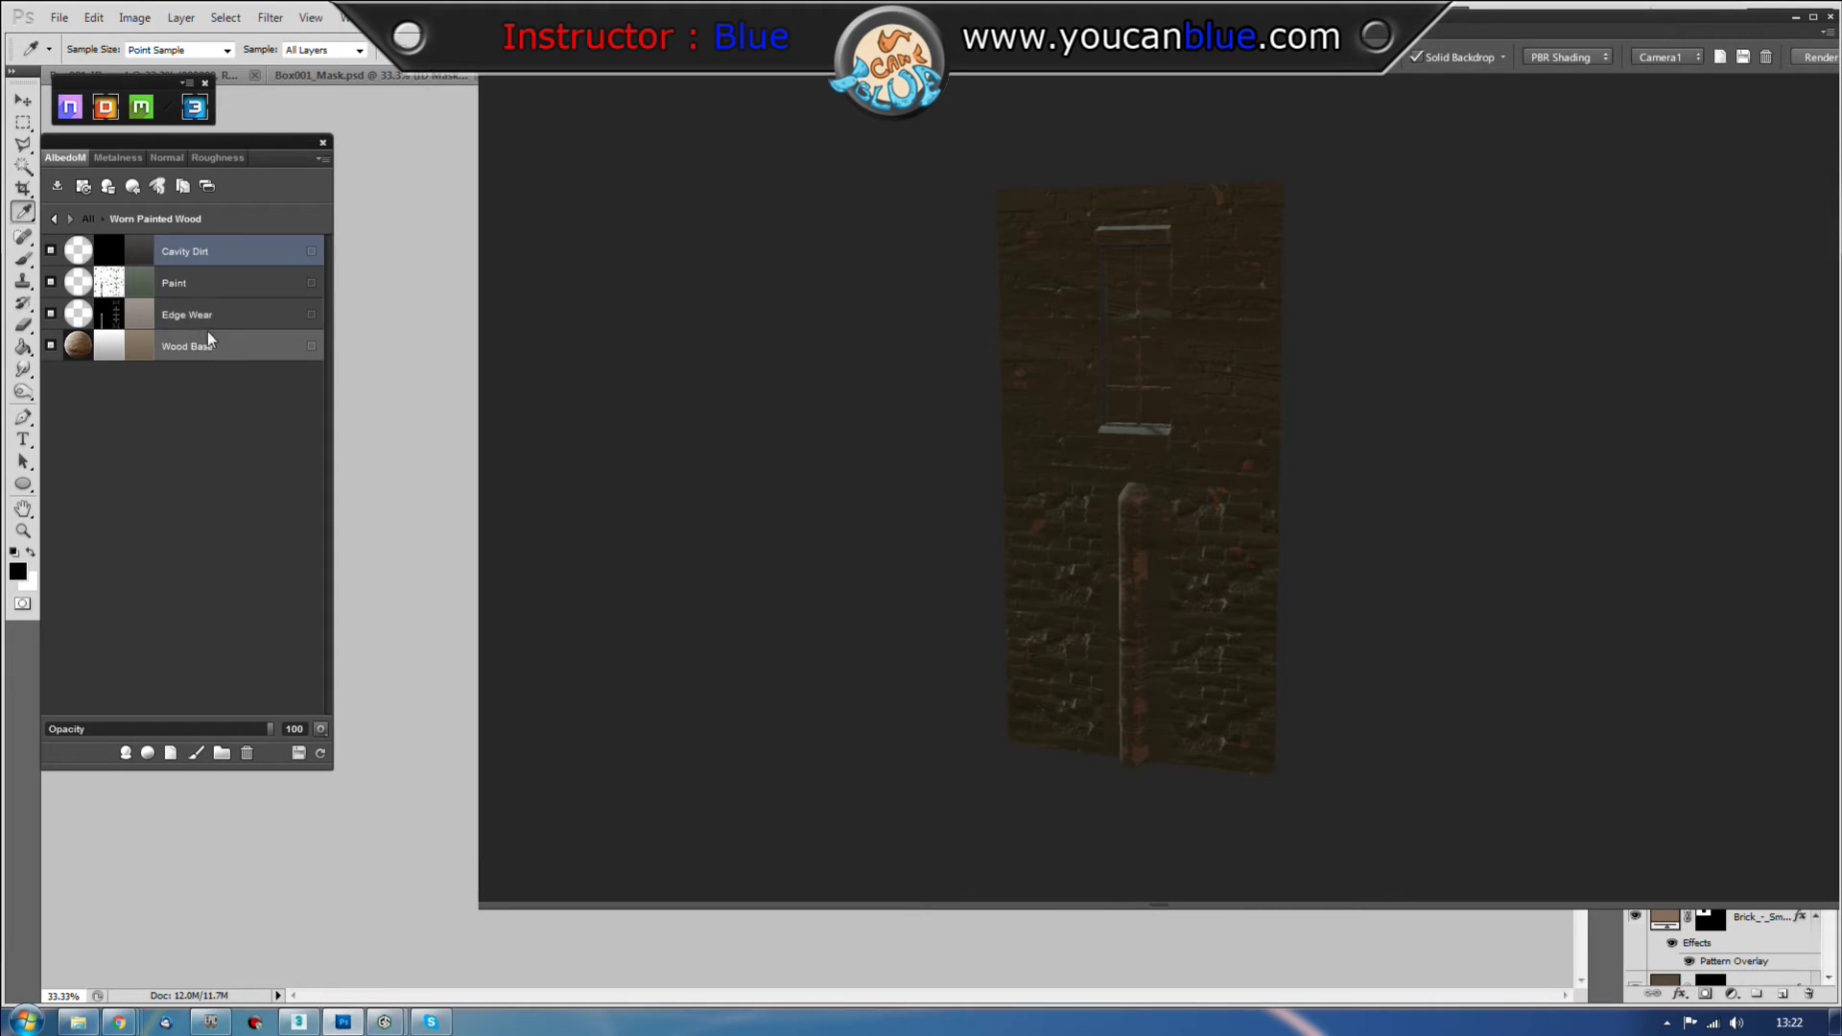
Step: Mask the whole Worn Painted Wood group to the grey material ID of the window frame and set its opacity to 76
{"action": "key", "text": "x"}
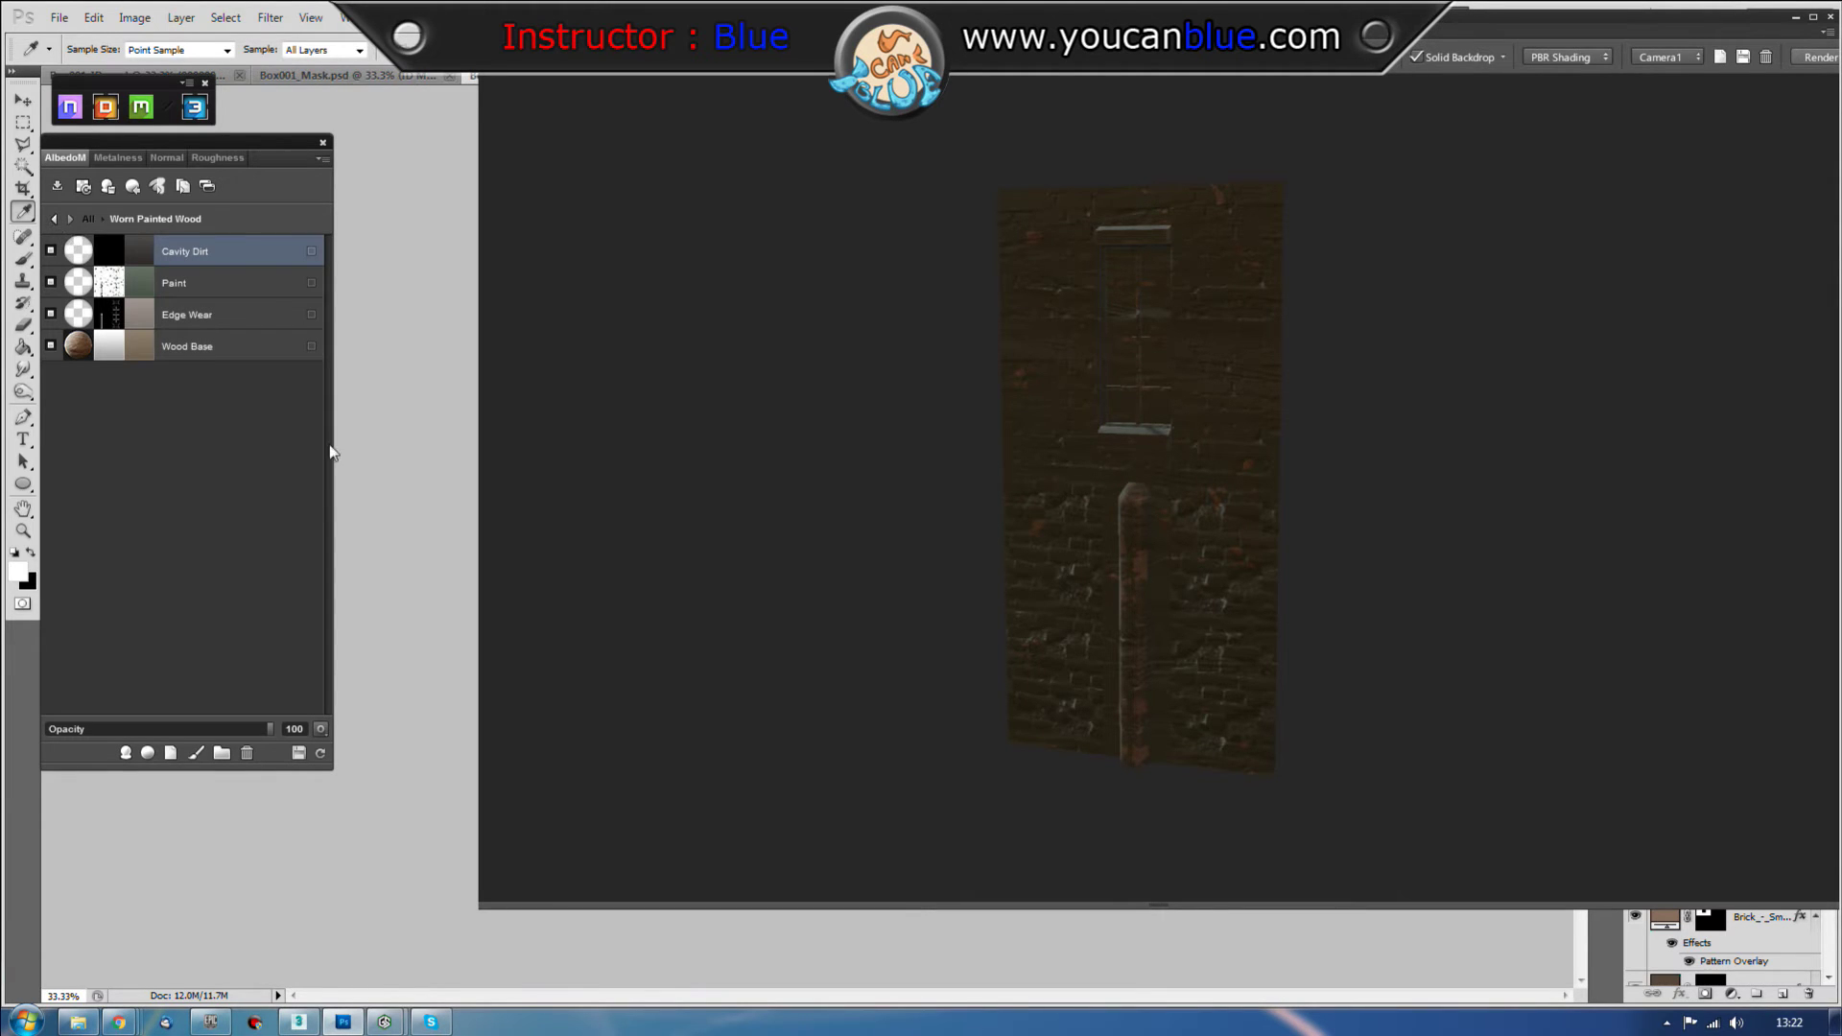
{"action": "key", "text": "BackSpace"}
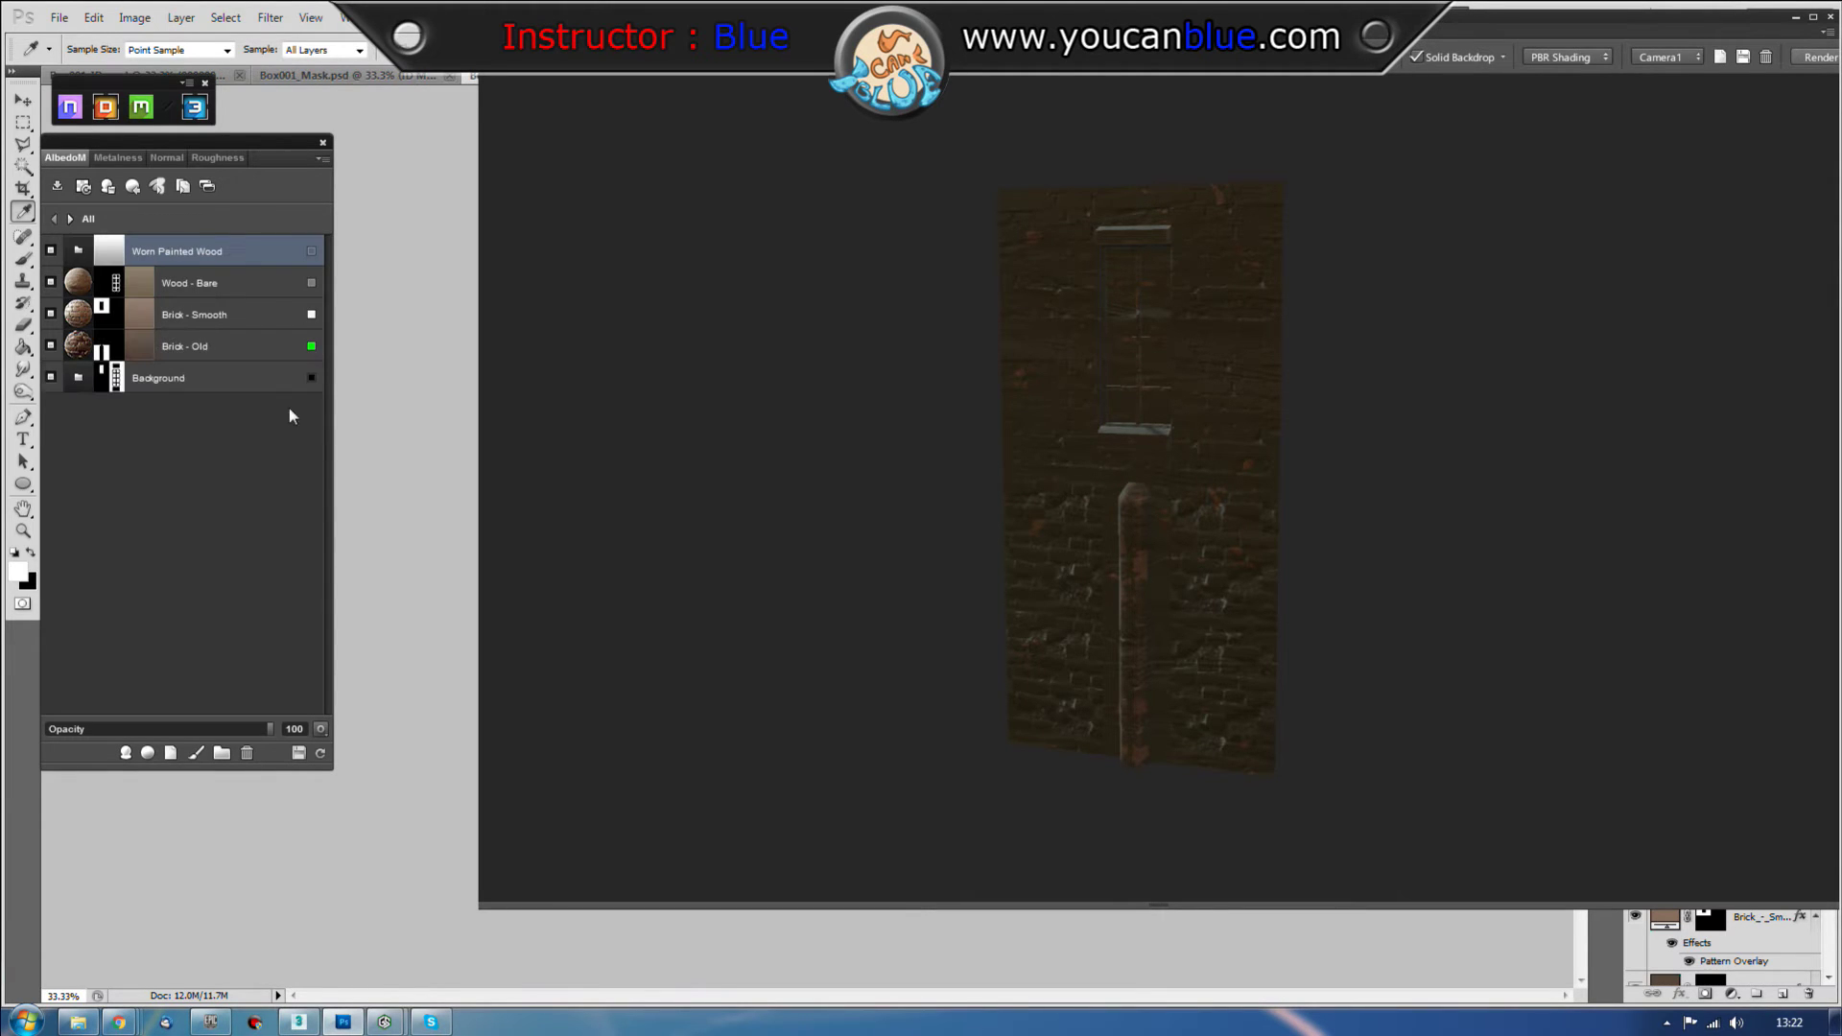
{"action": "right_click", "coordinate": [200, 249]}
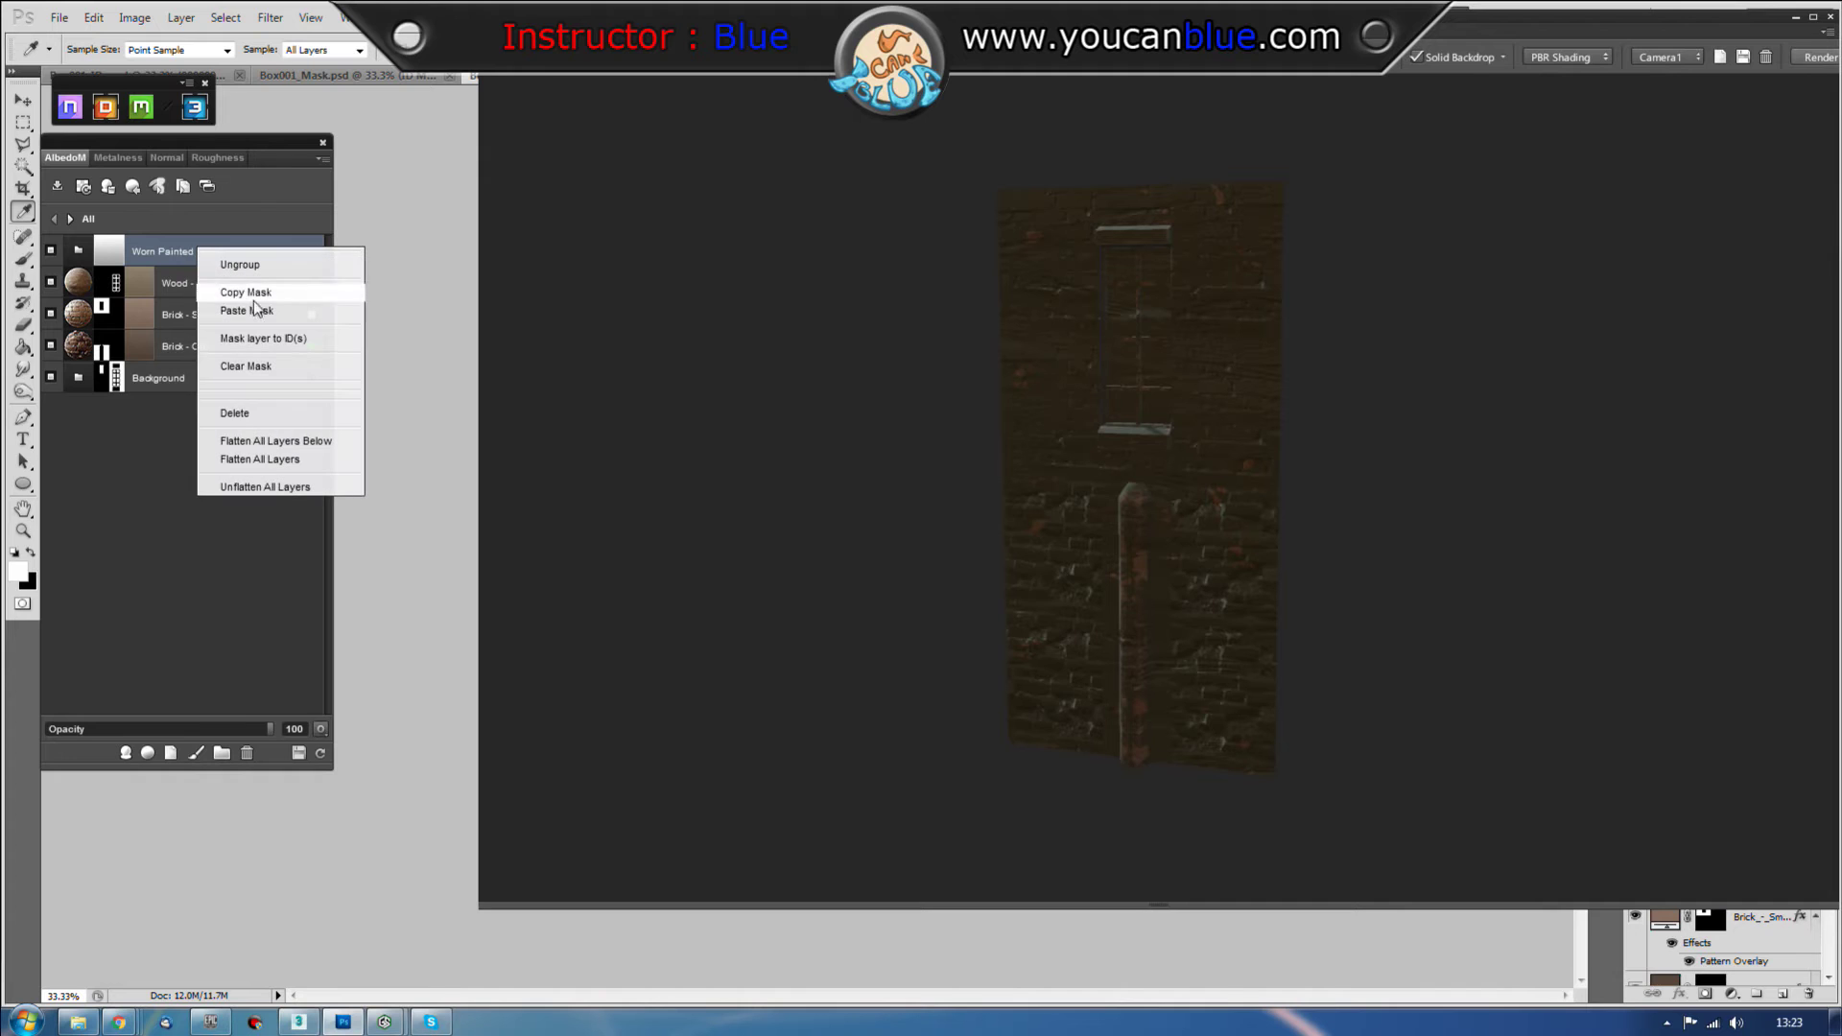
{"action": "left_click", "coordinate": [264, 338]}
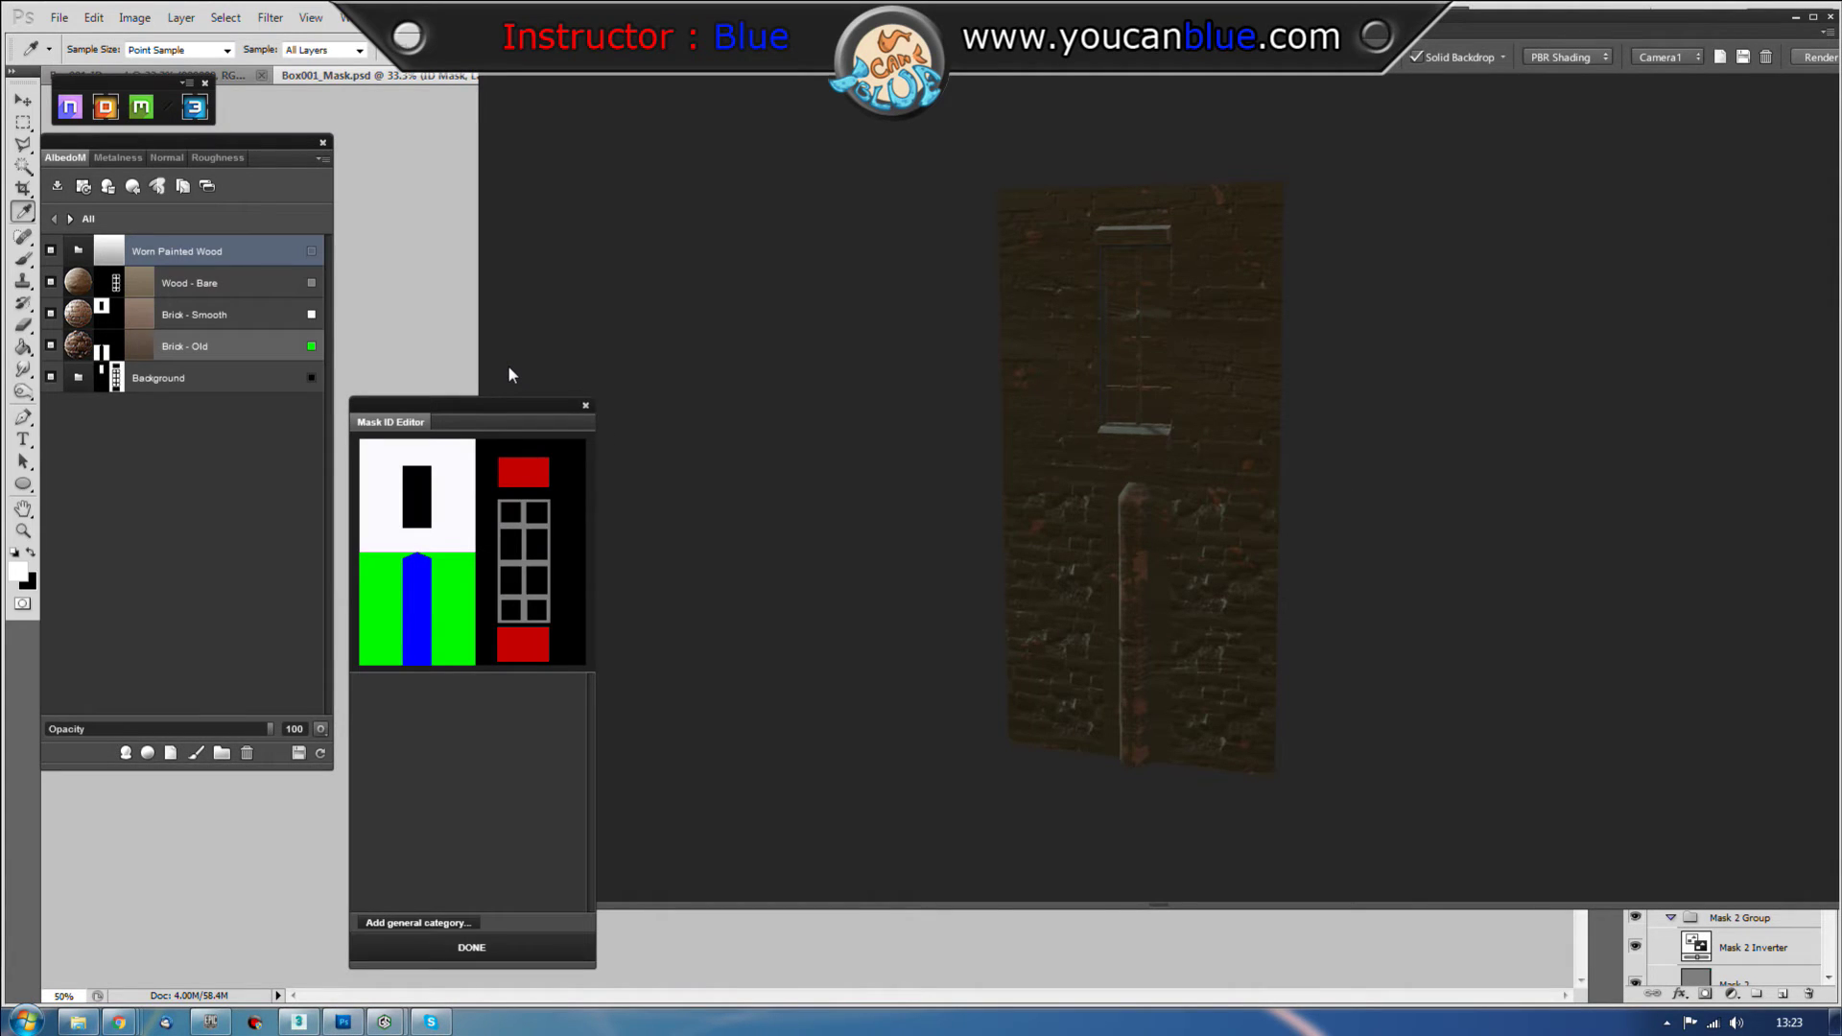
{"action": "left_click", "coordinate": [523, 536]}
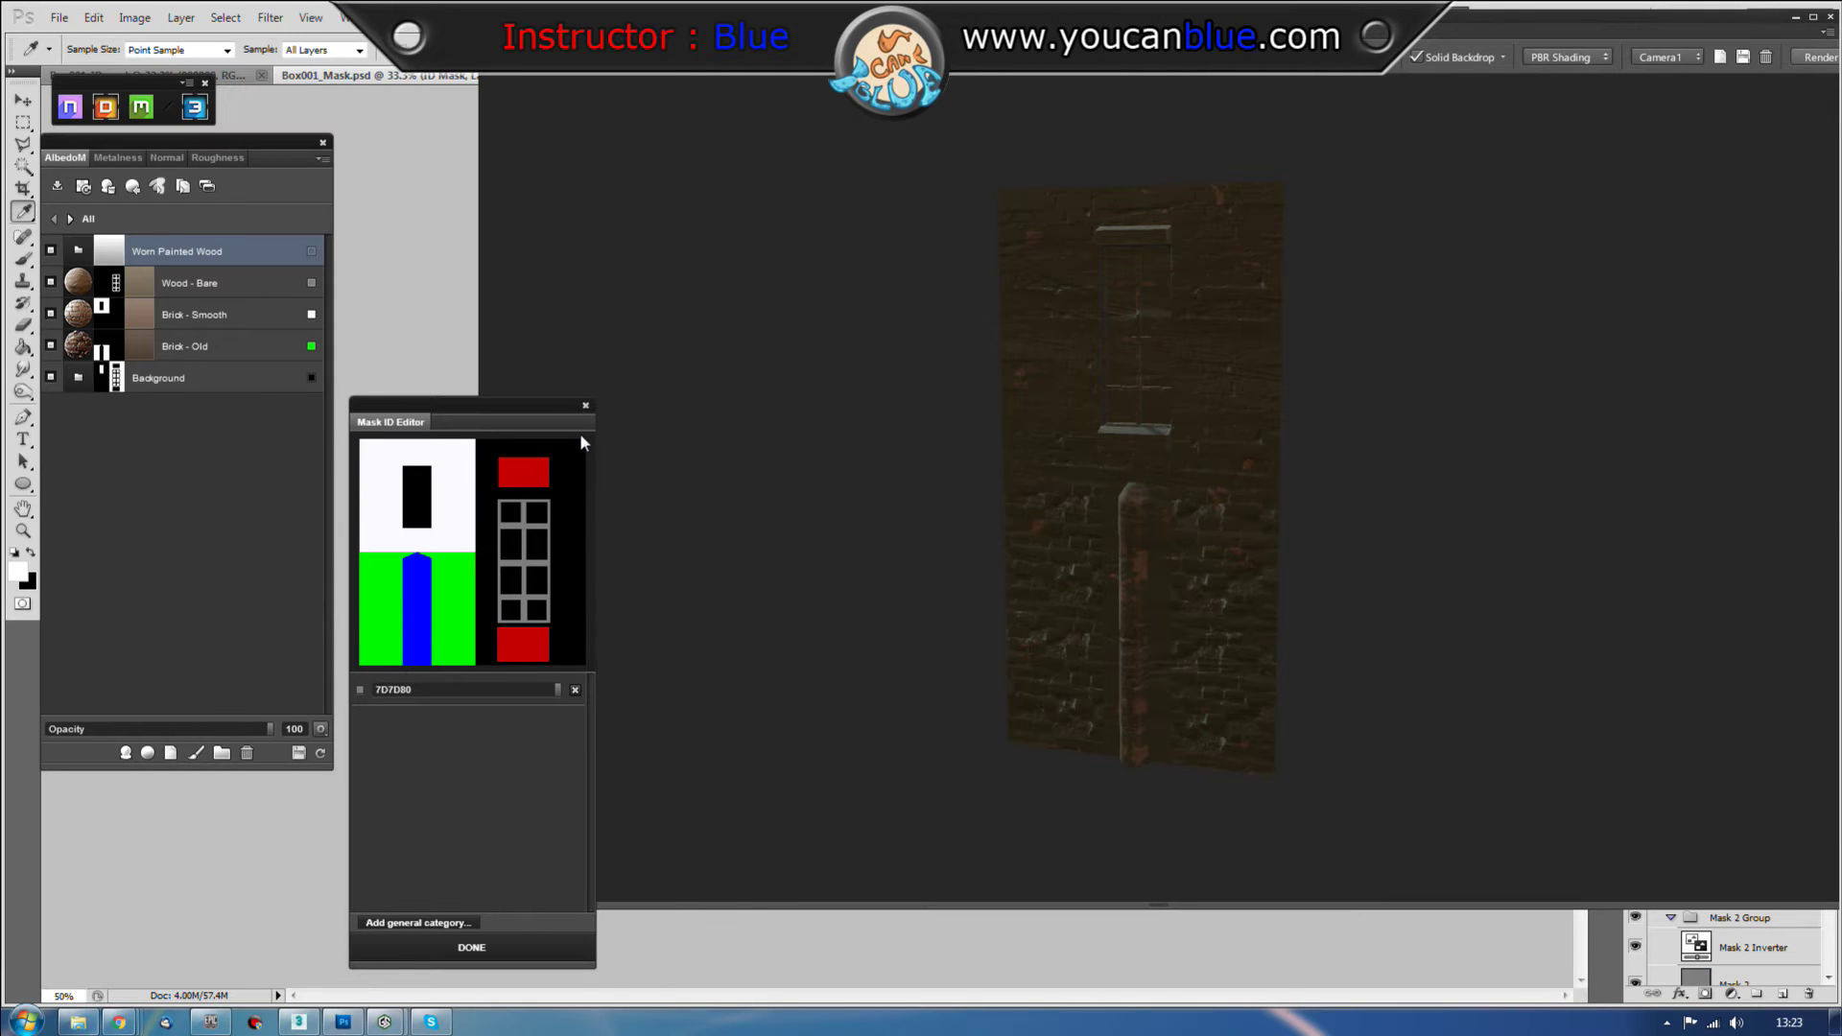
{"action": "left_click", "coordinate": [464, 948]}
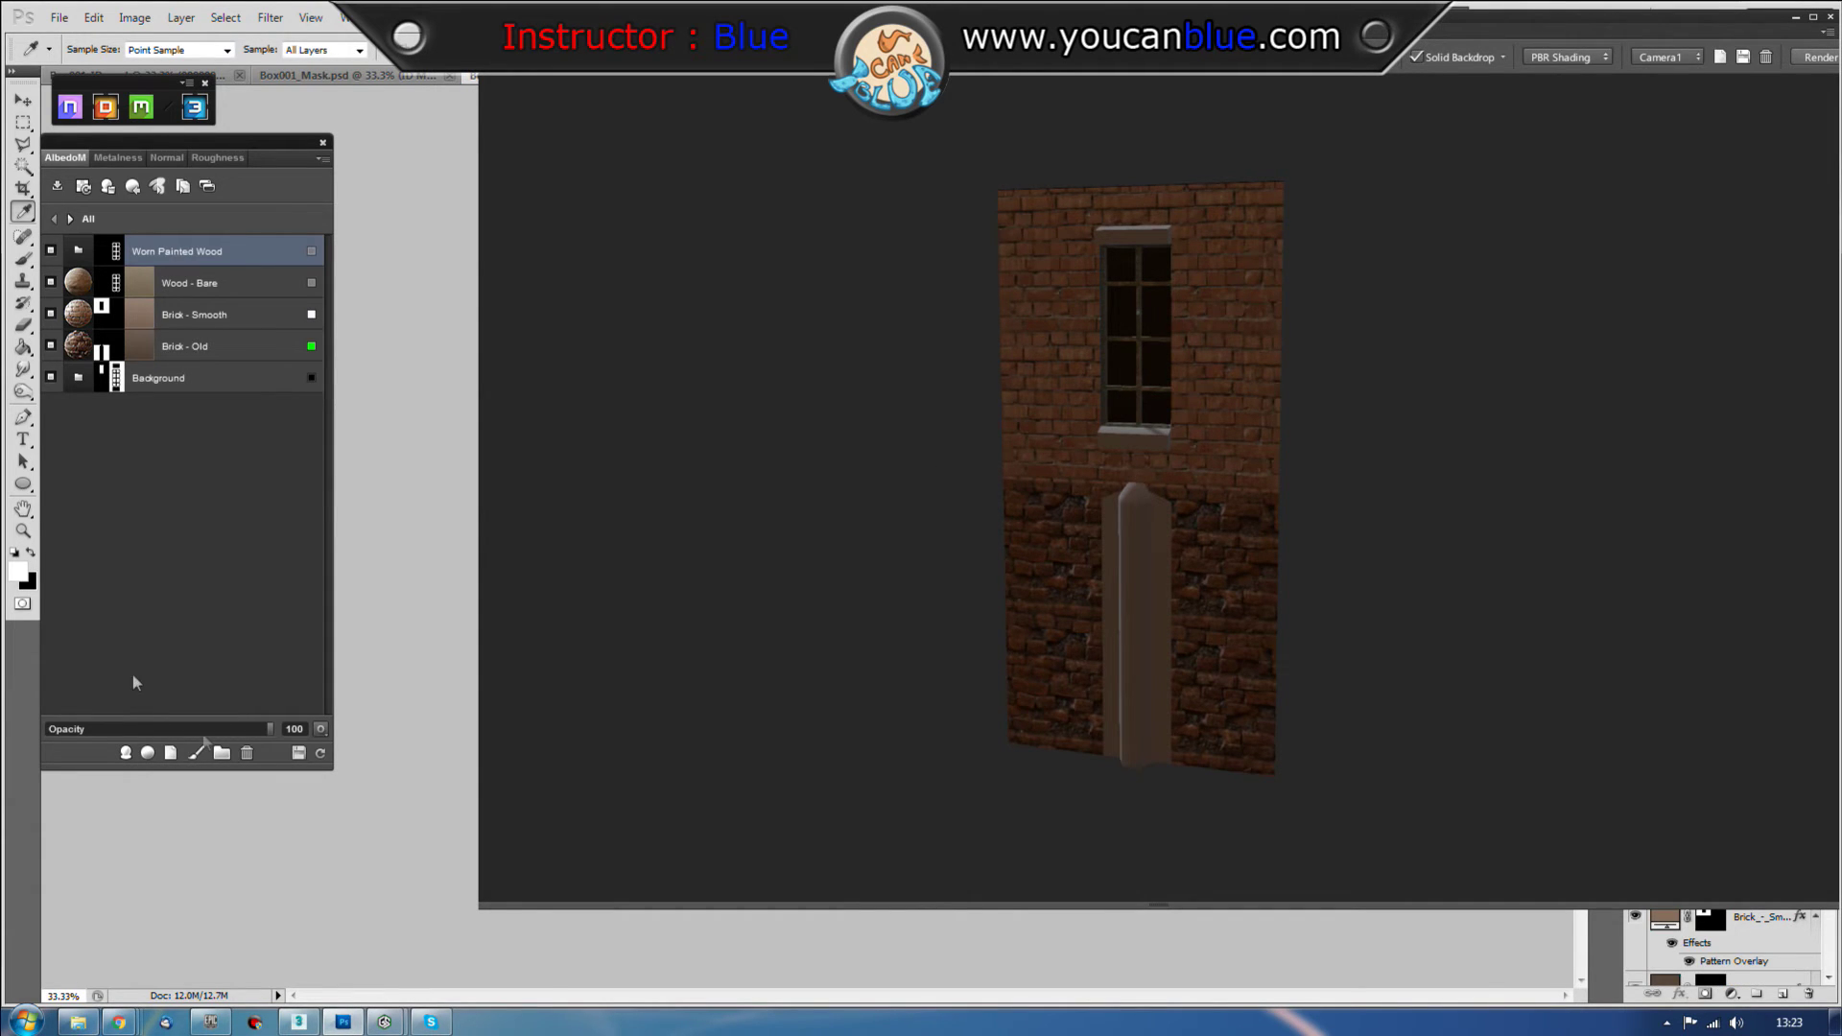
{"action": "left_click", "coordinate": [218, 731]}
Step: Search the basic material library for "concrete" and add a Concrete material layer
{"action": "left_click", "coordinate": [148, 754]}
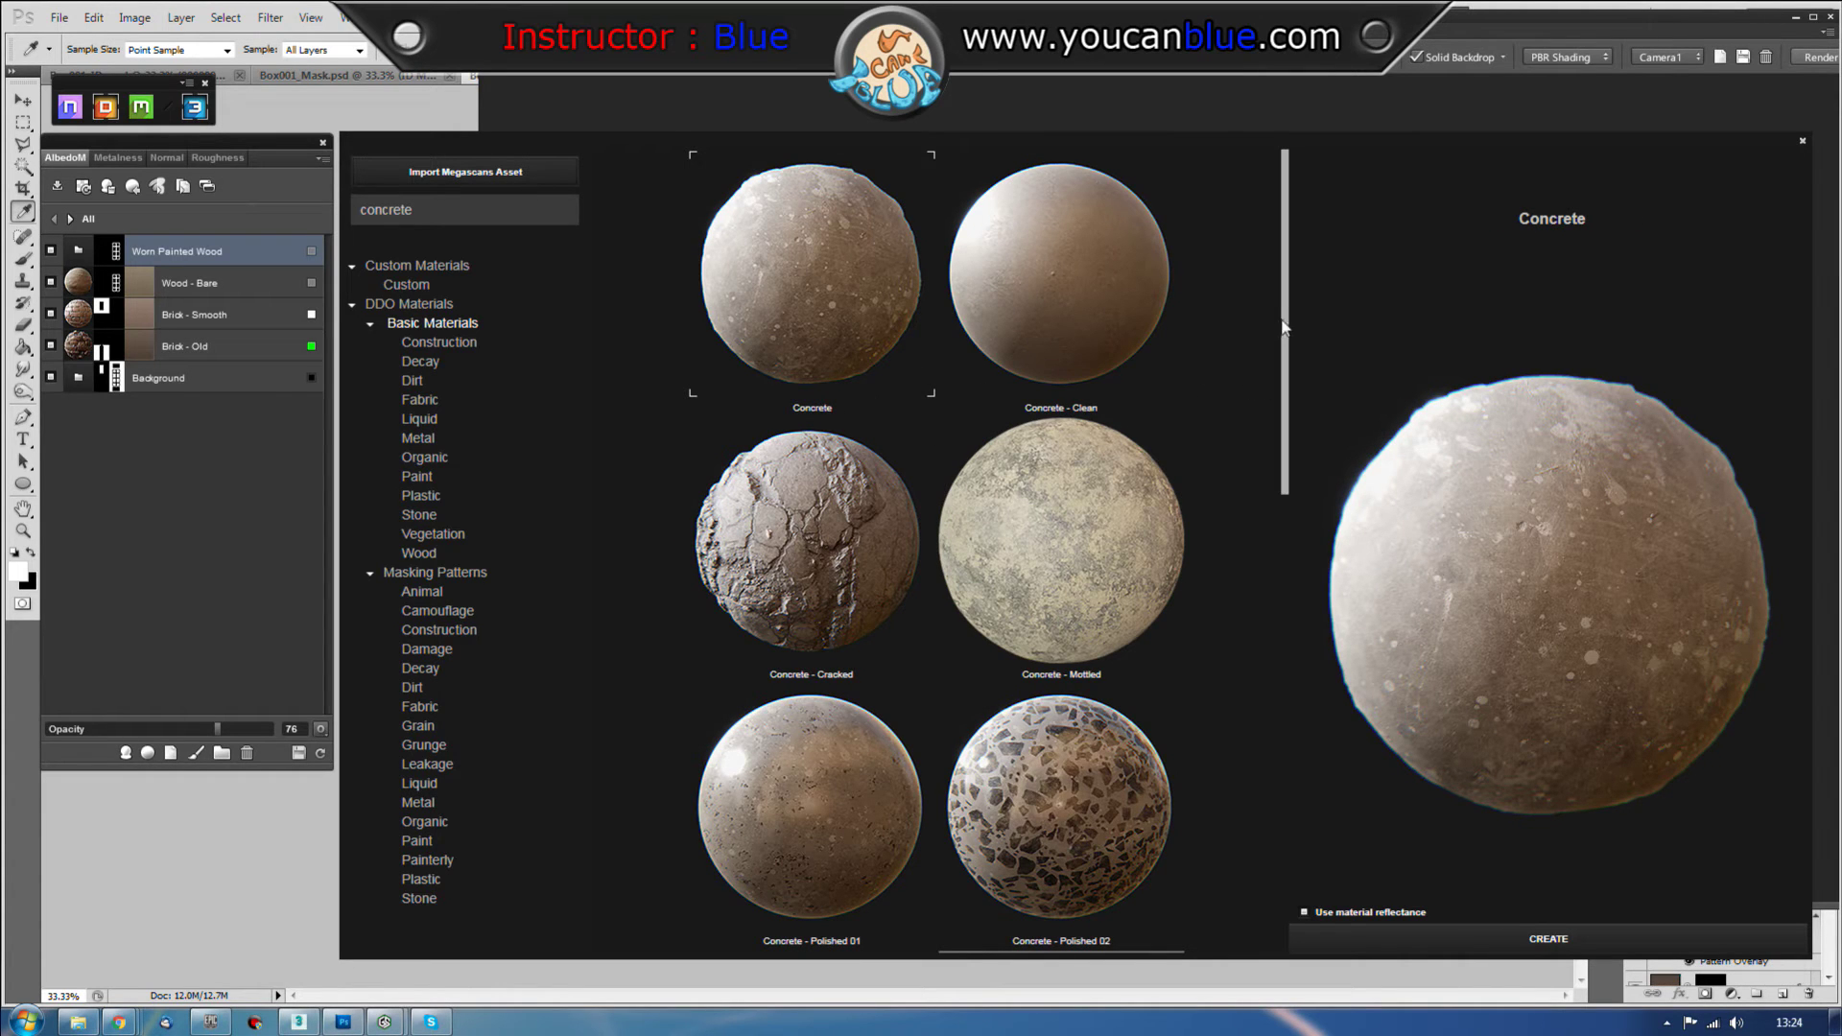
{"action": "left_click_drag", "start_coordinate": [1289, 329], "coordinate": [1299, 244]}
{"action": "left_click", "coordinate": [1415, 946]}
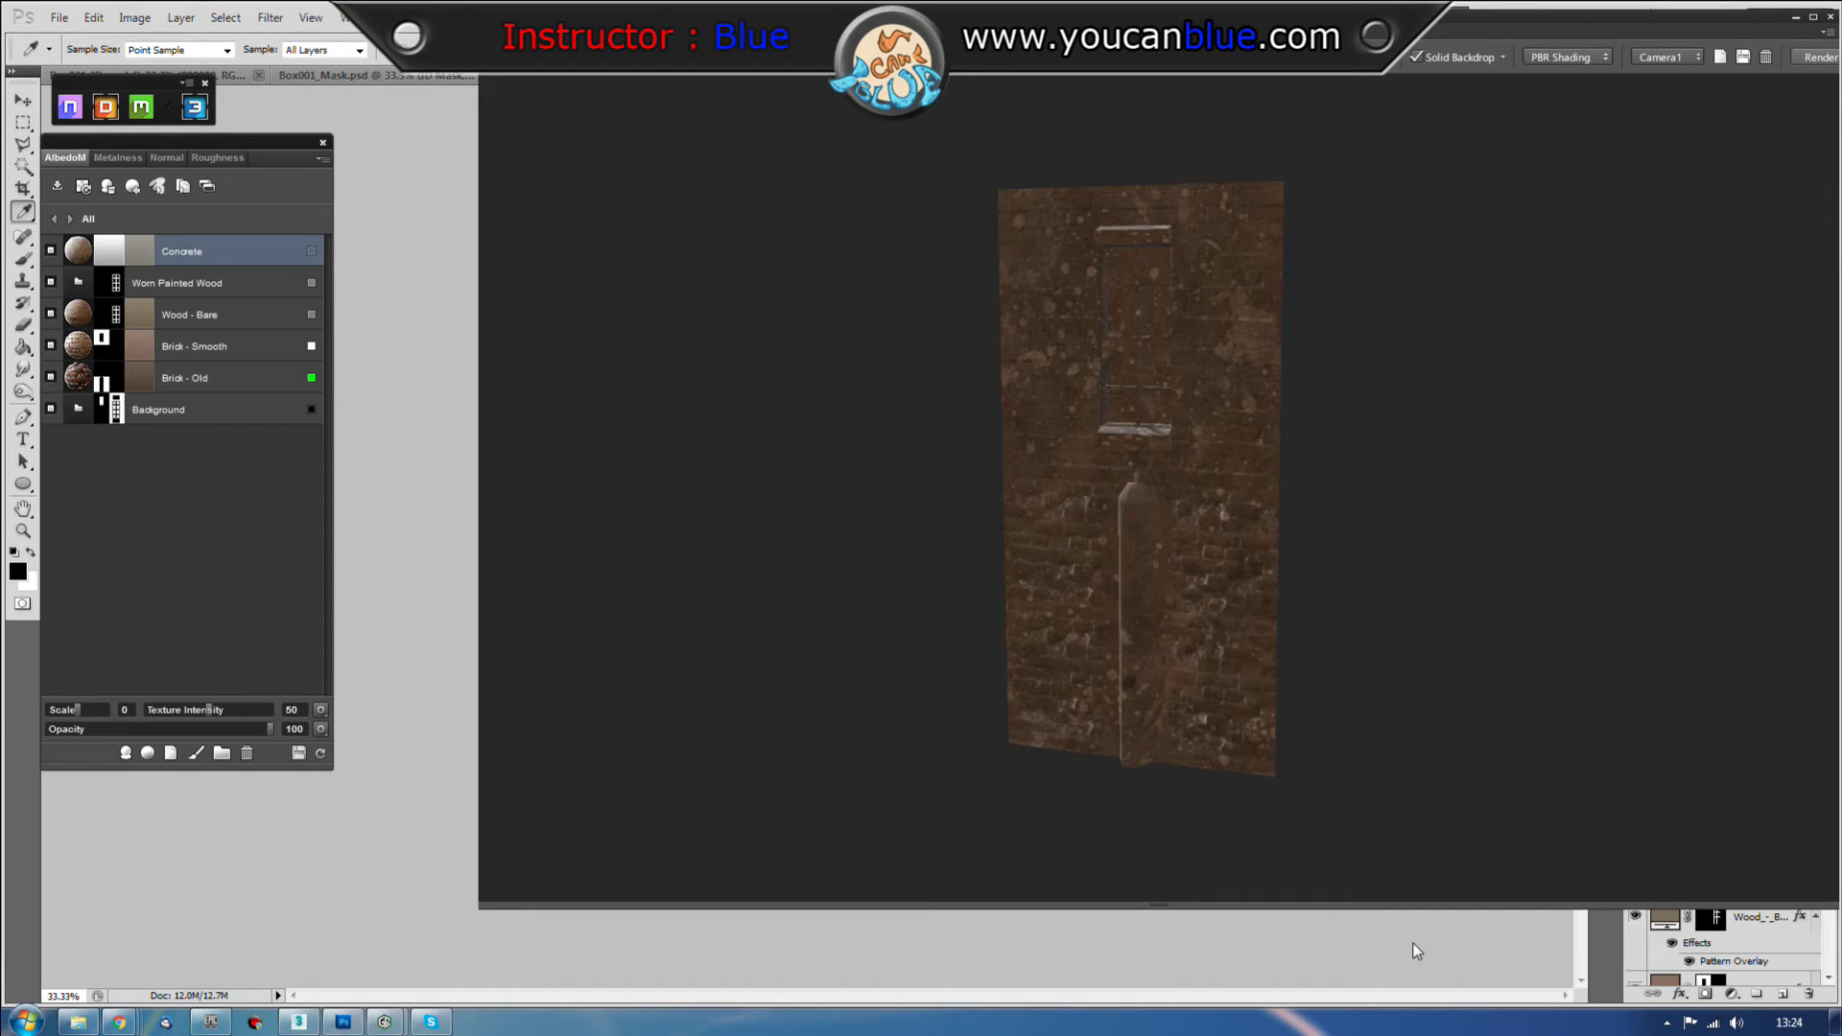
Step: Mask the Concrete layer to the red material ID of the window ledges and set its scale to -2
{"action": "left_click", "coordinate": [270, 284]}
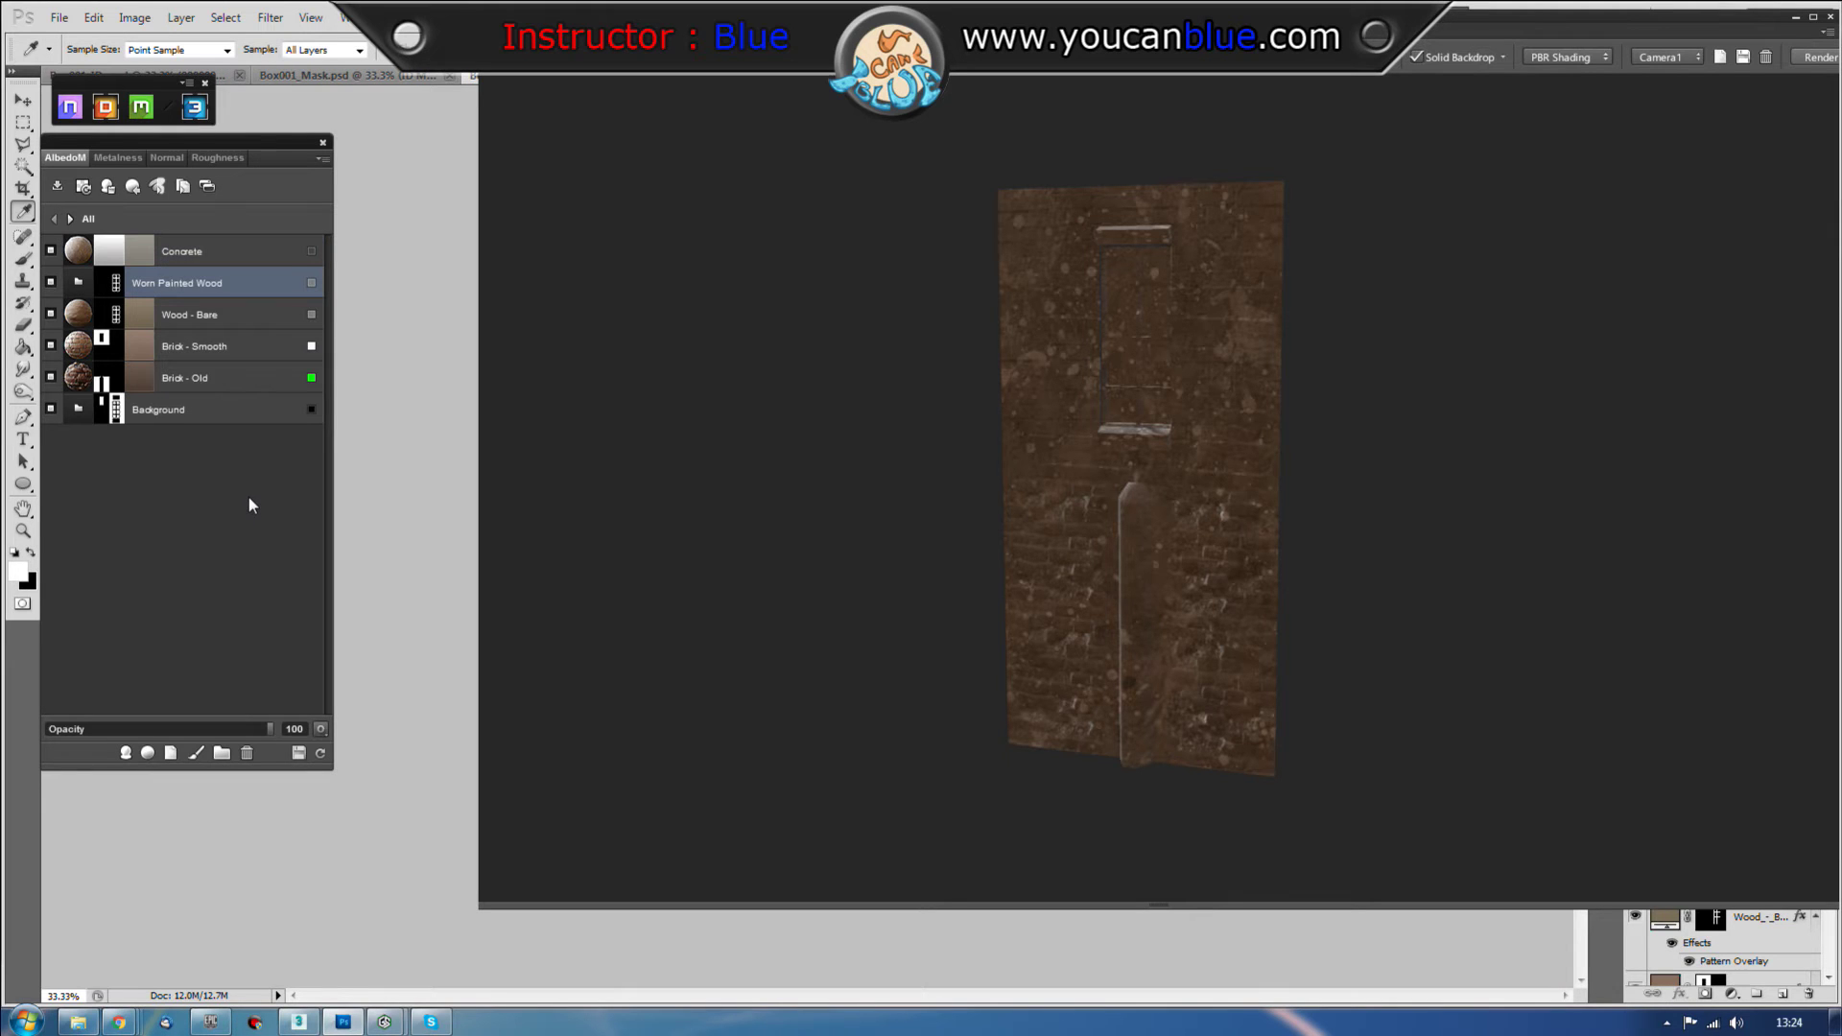
{"action": "left_click", "coordinate": [267, 253]}
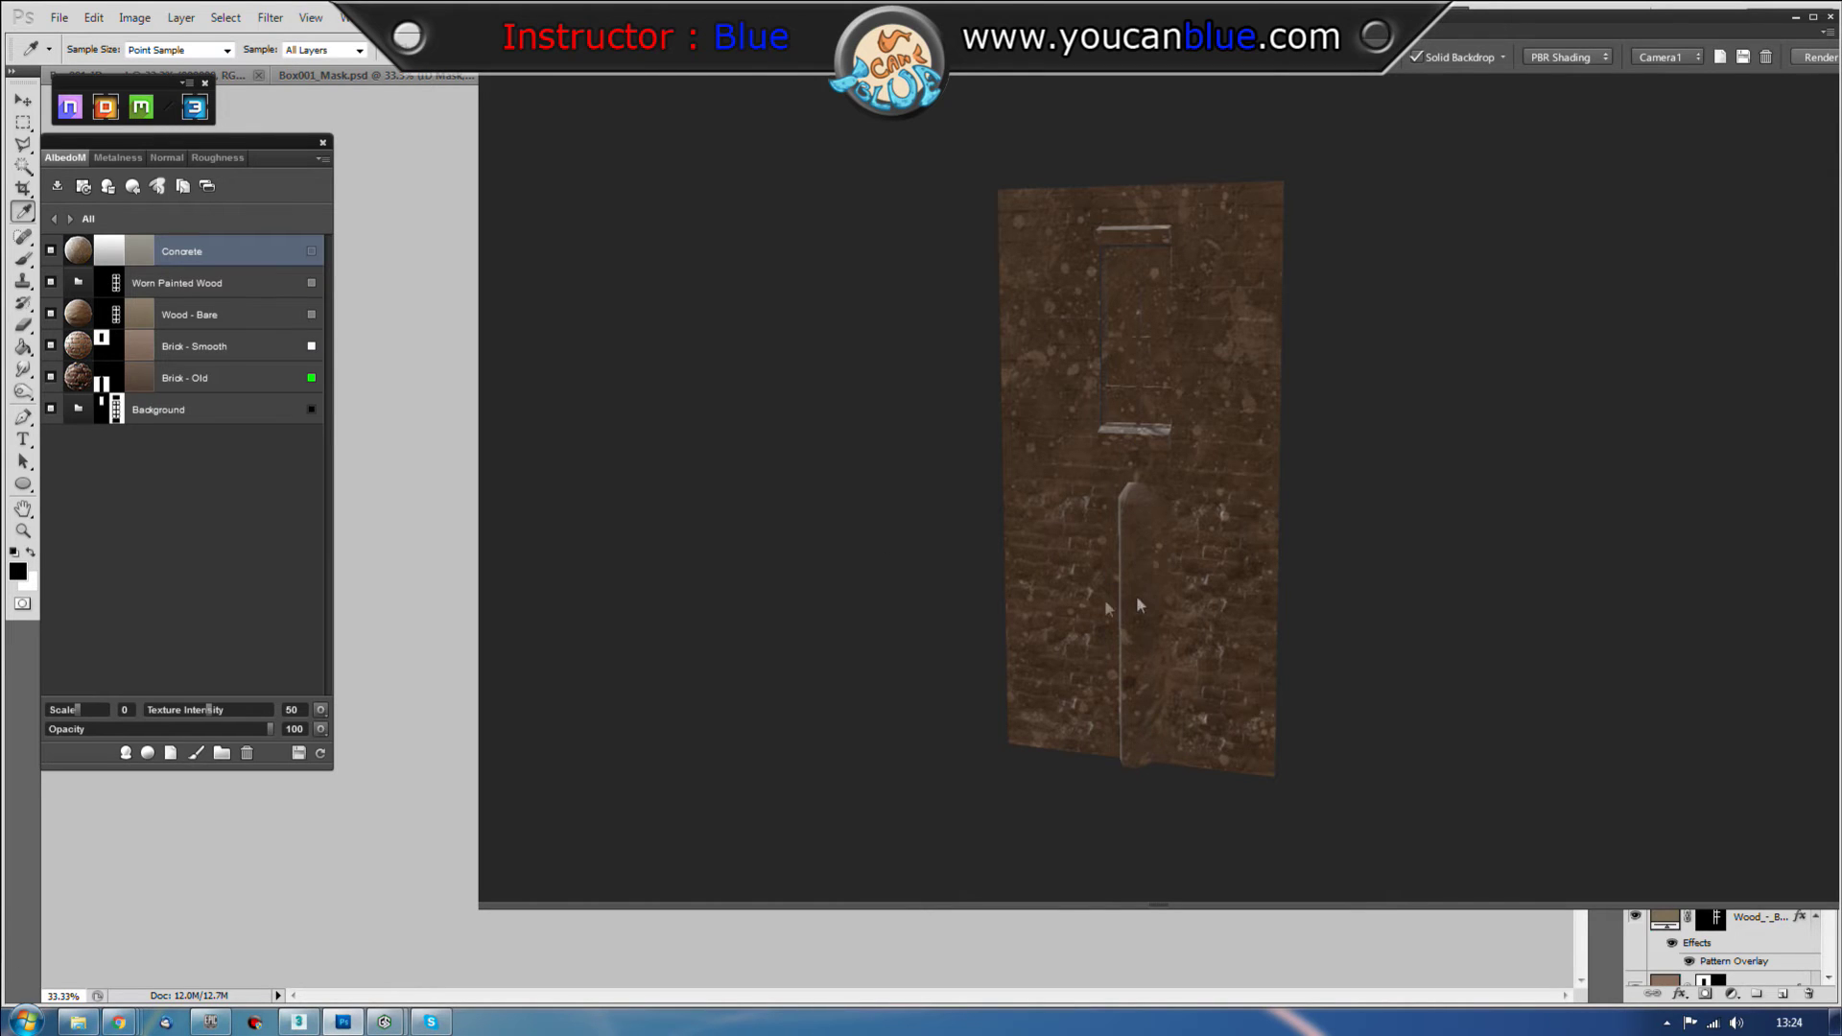
{"action": "right_click", "coordinate": [190, 245]}
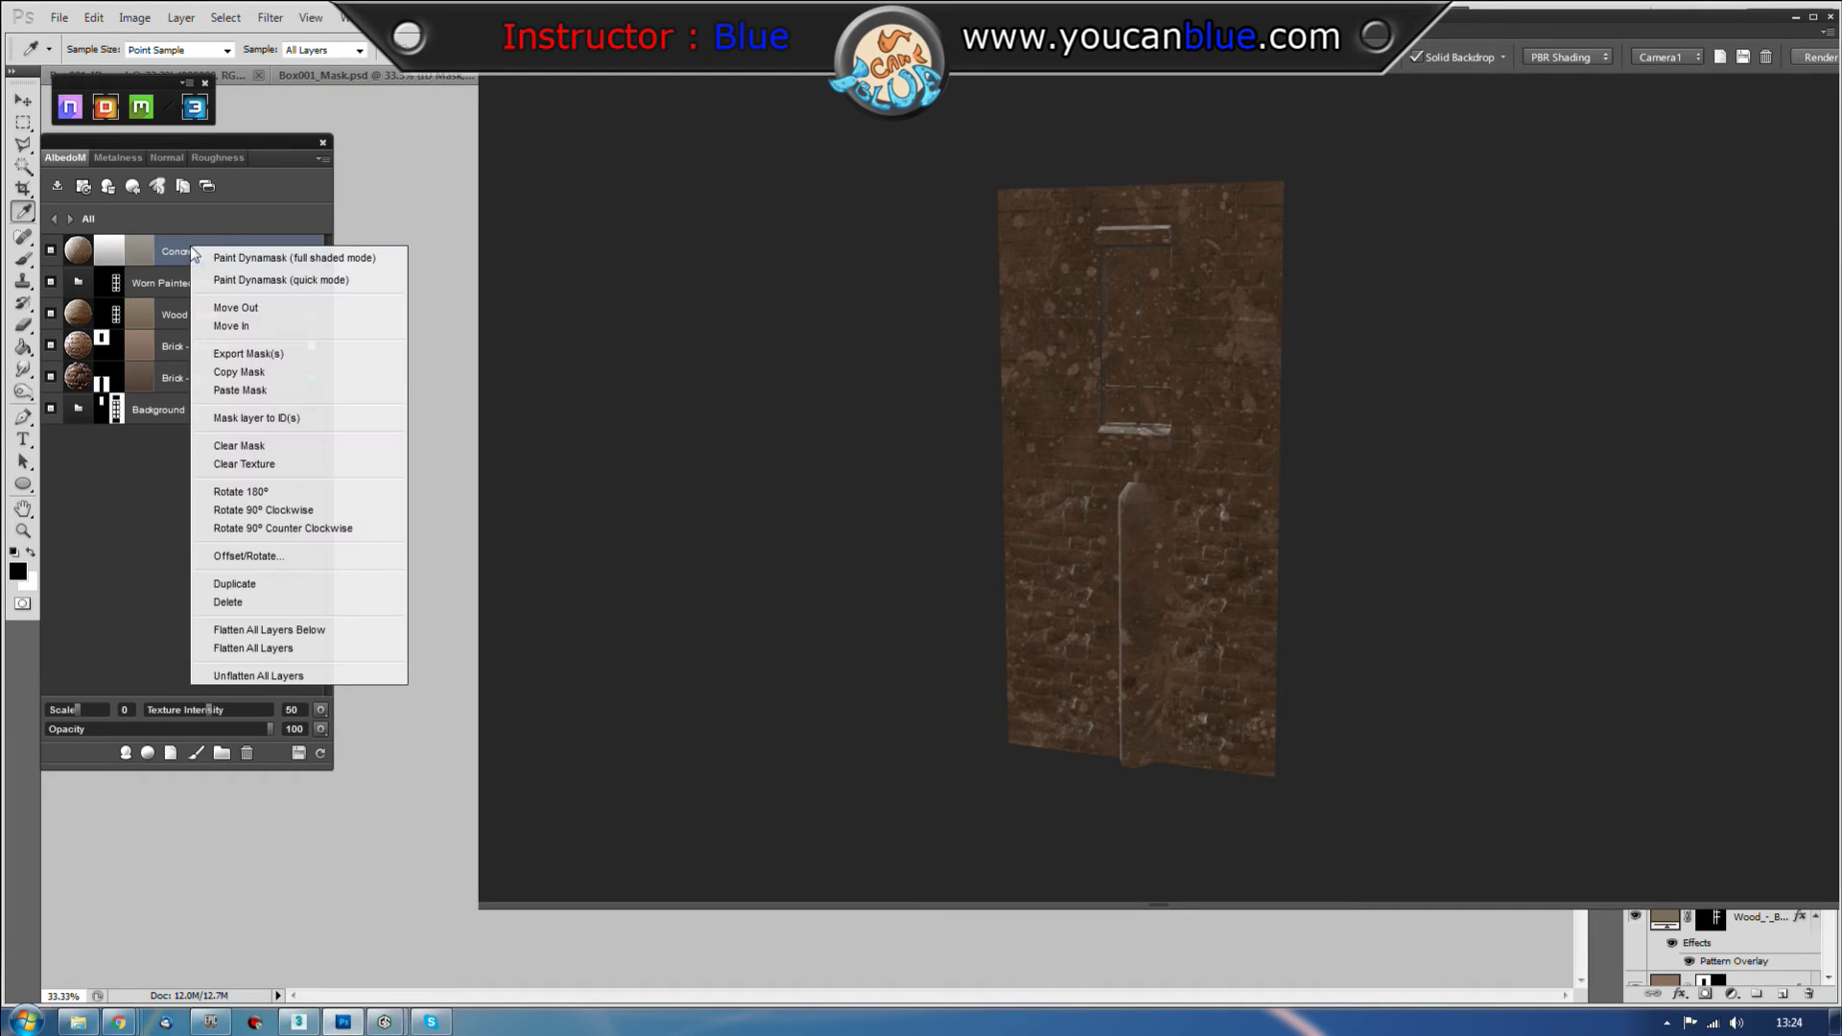
{"action": "left_click", "coordinate": [279, 415]}
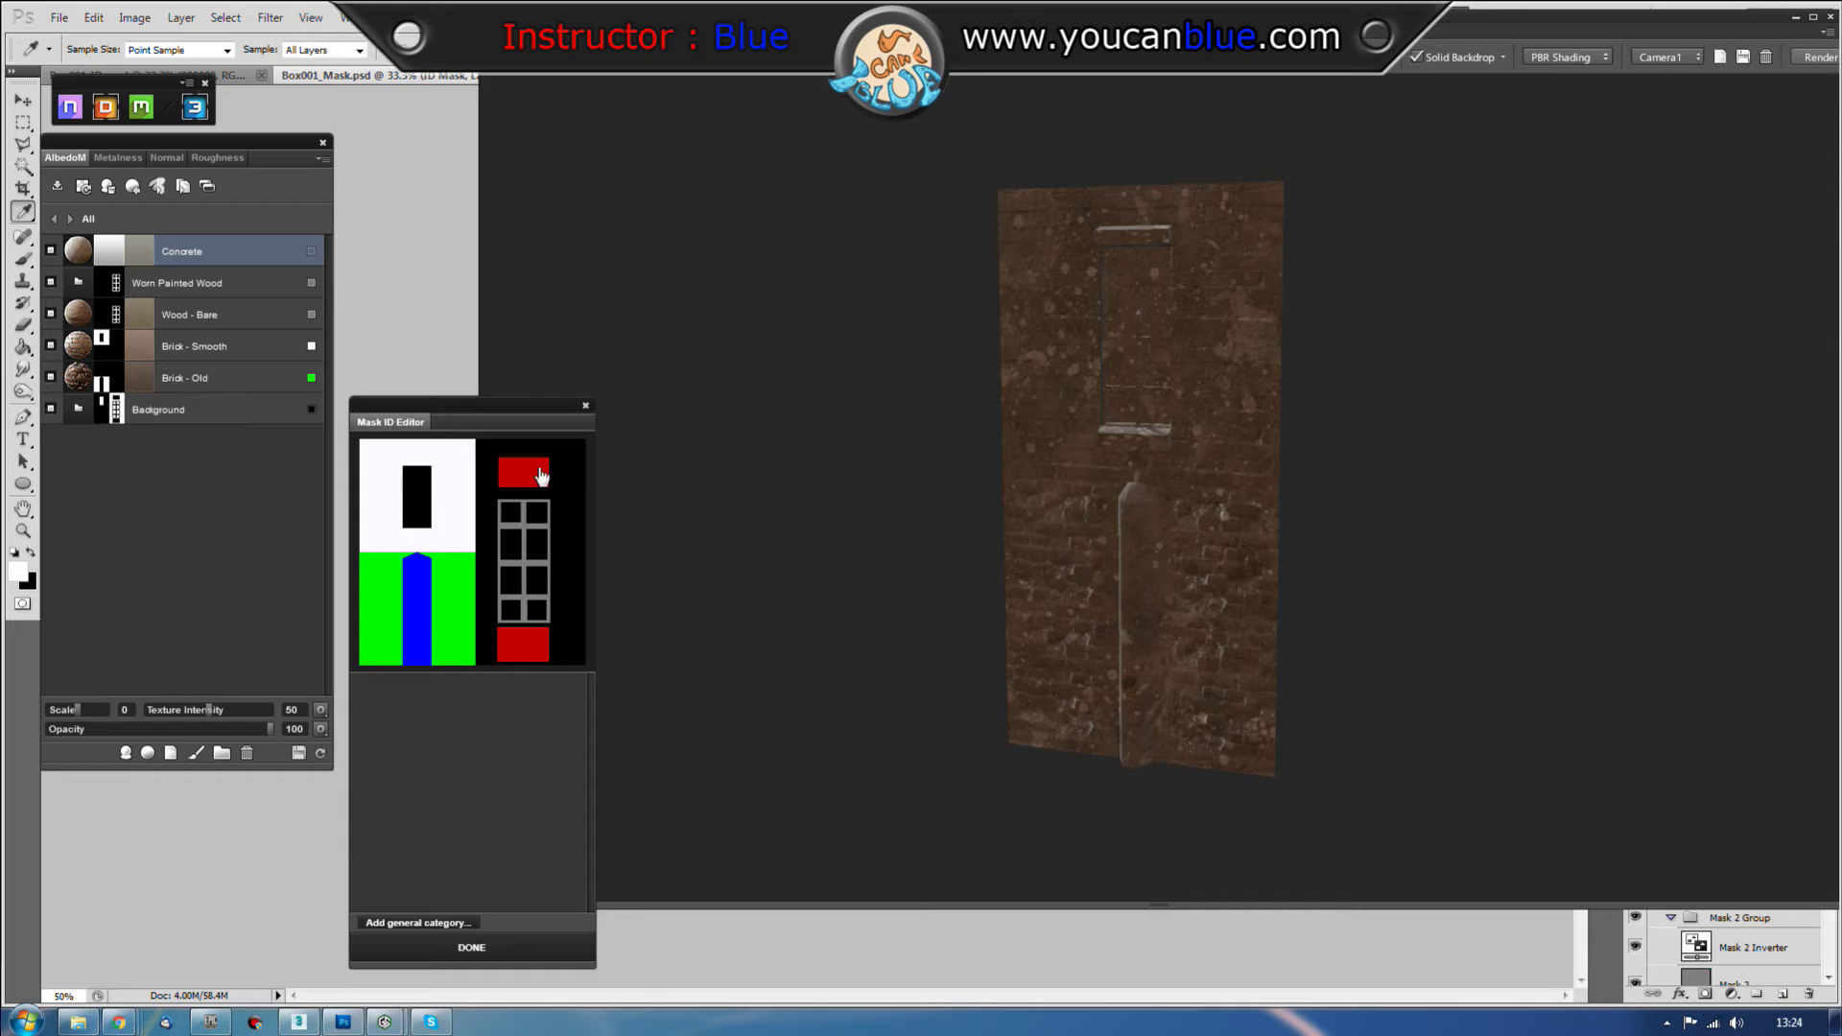
{"action": "left_click", "coordinate": [542, 474]}
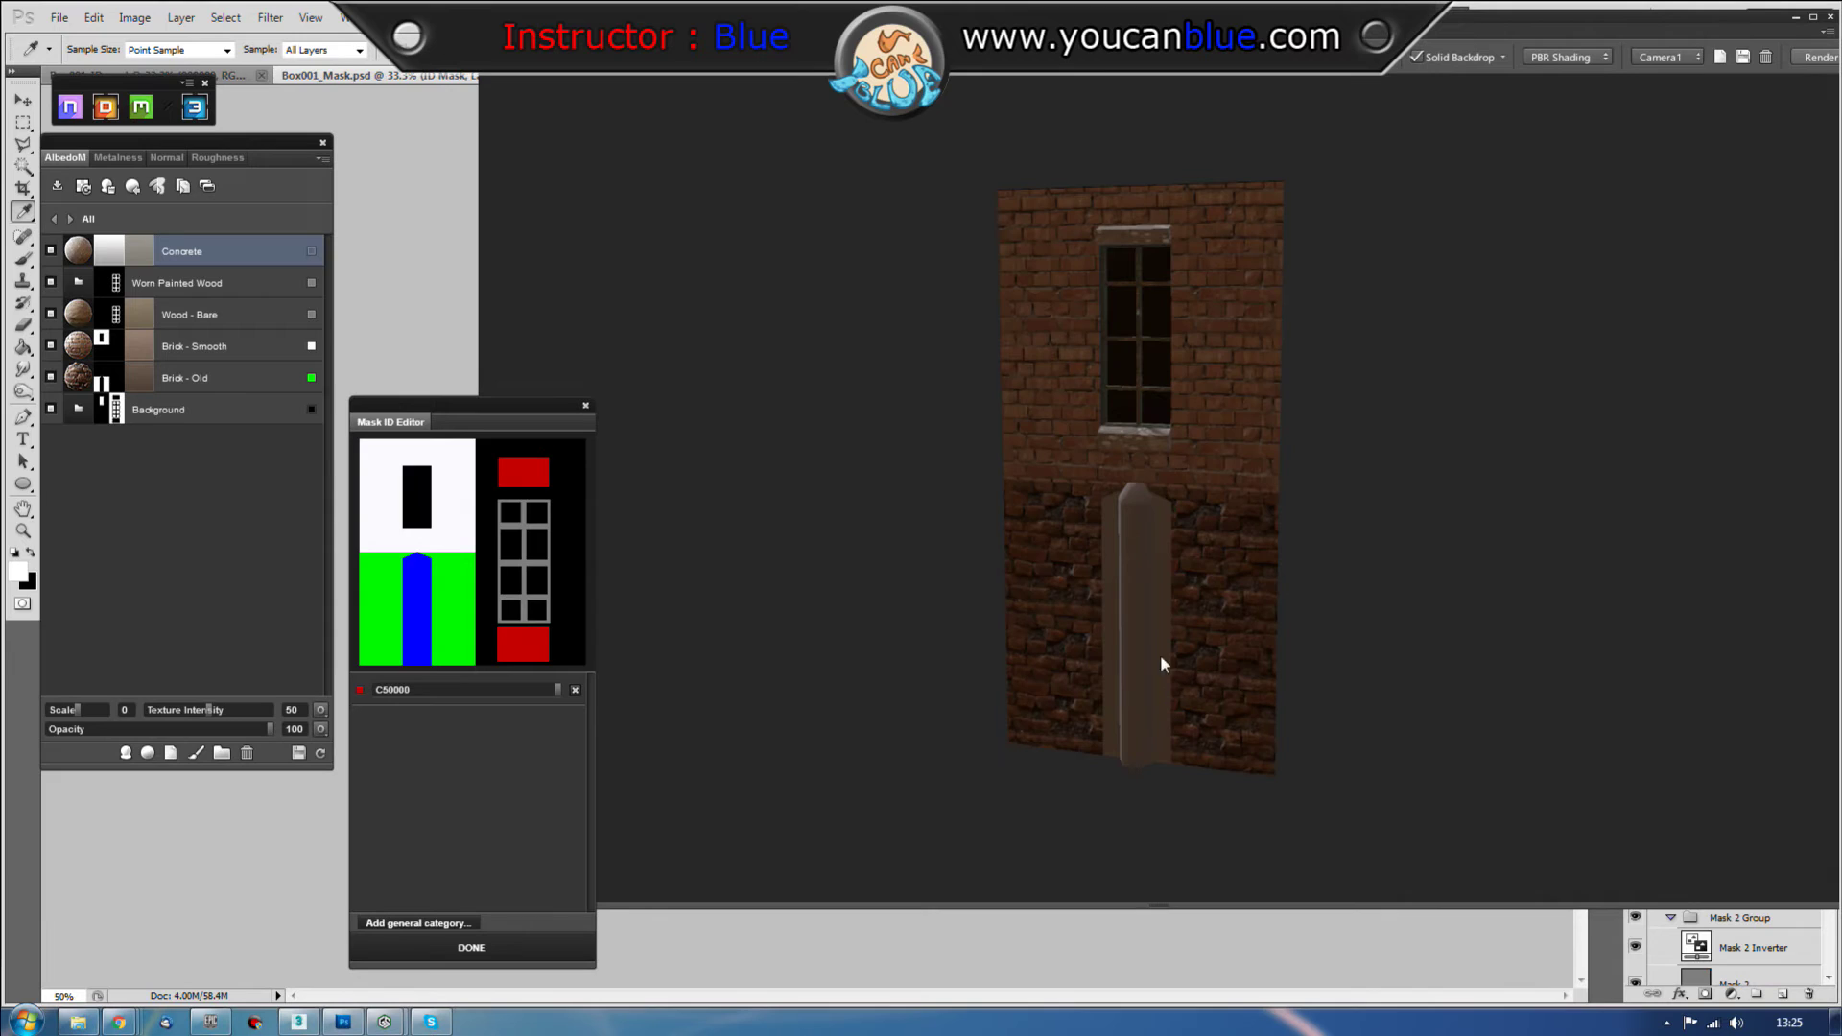
{"action": "left_click", "coordinate": [440, 950]}
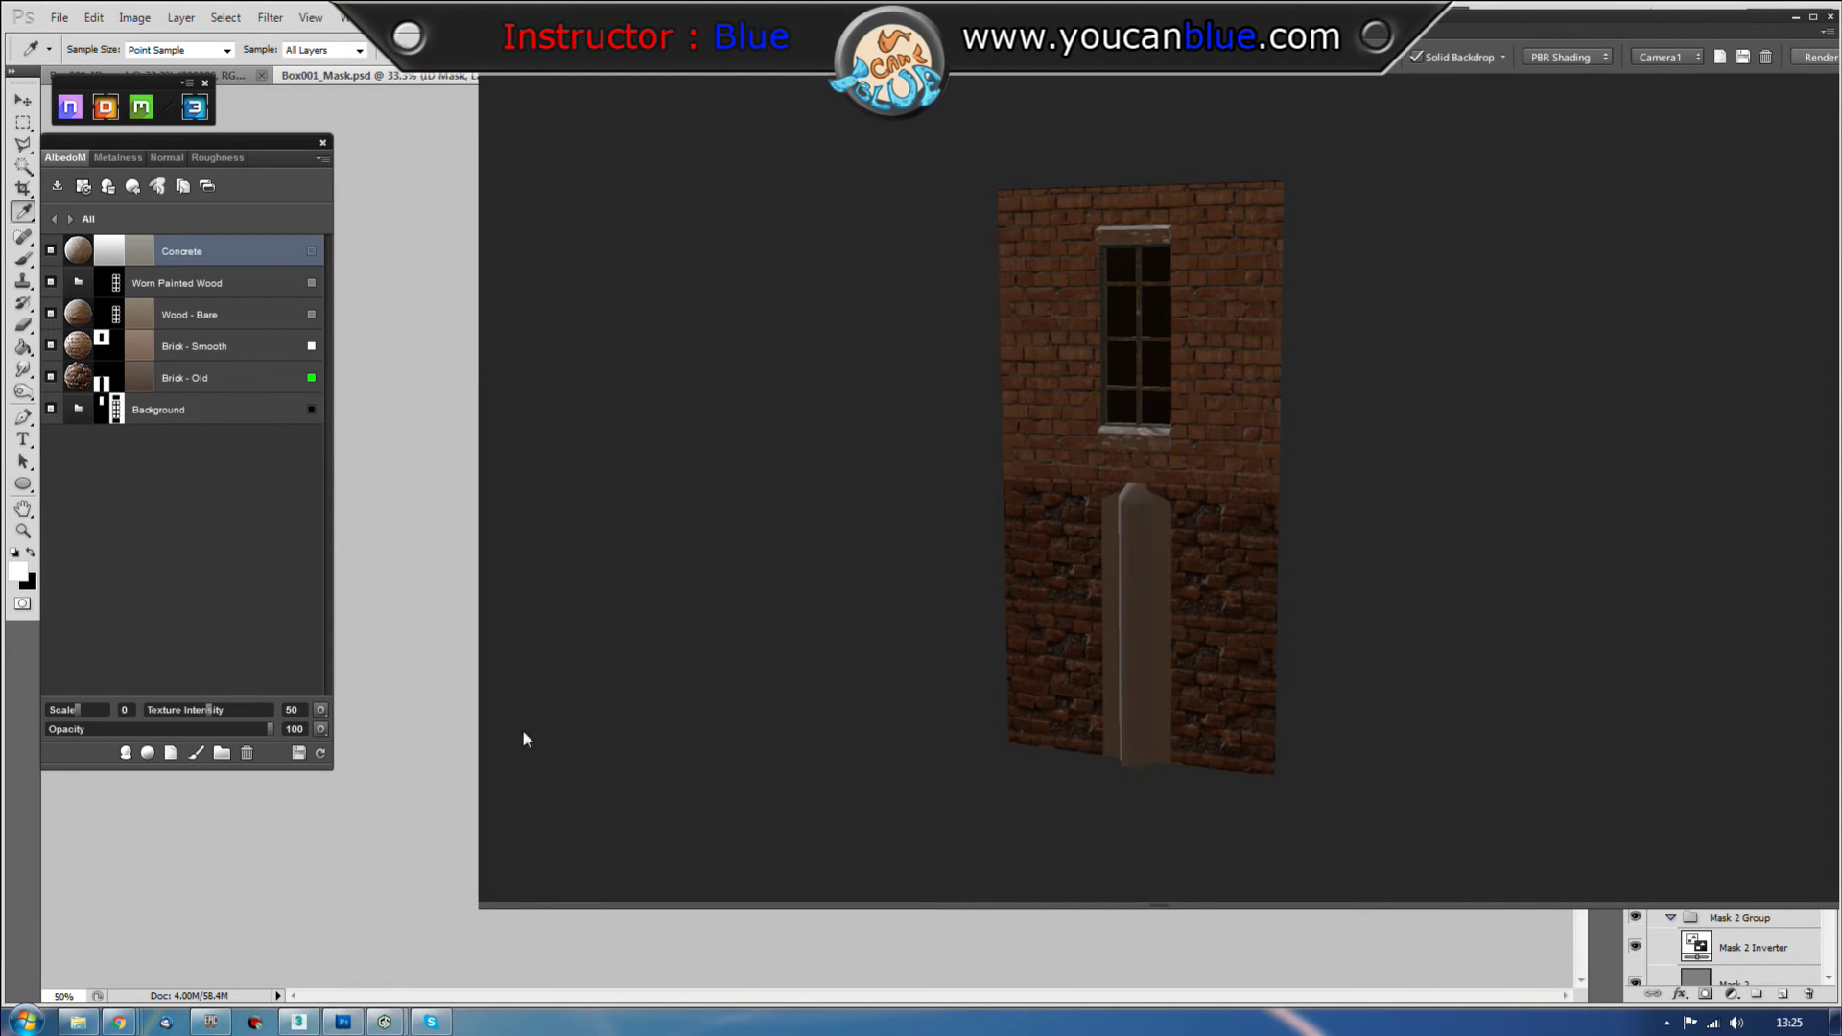
{"action": "left_click", "coordinate": [61, 711]}
{"action": "left_click", "coordinate": [71, 711]}
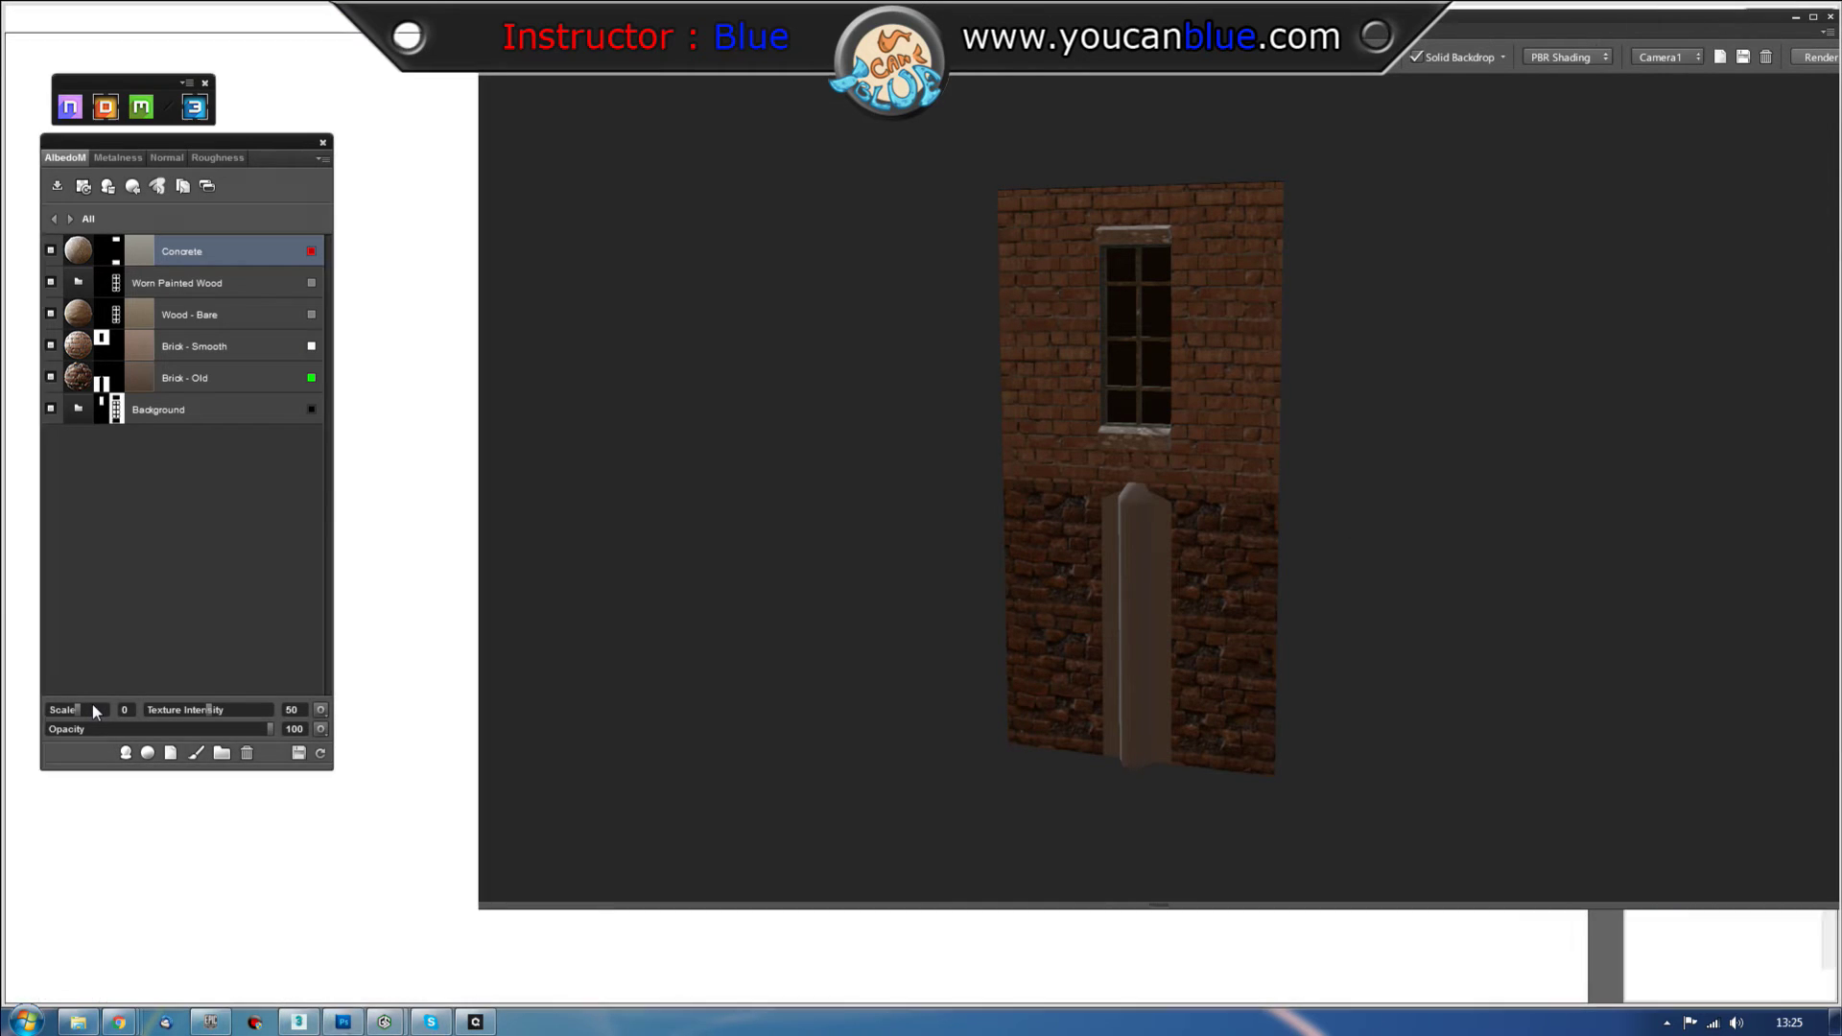
{"action": "left_click_drag", "start_coordinate": [75, 712], "coordinate": [62, 712]}
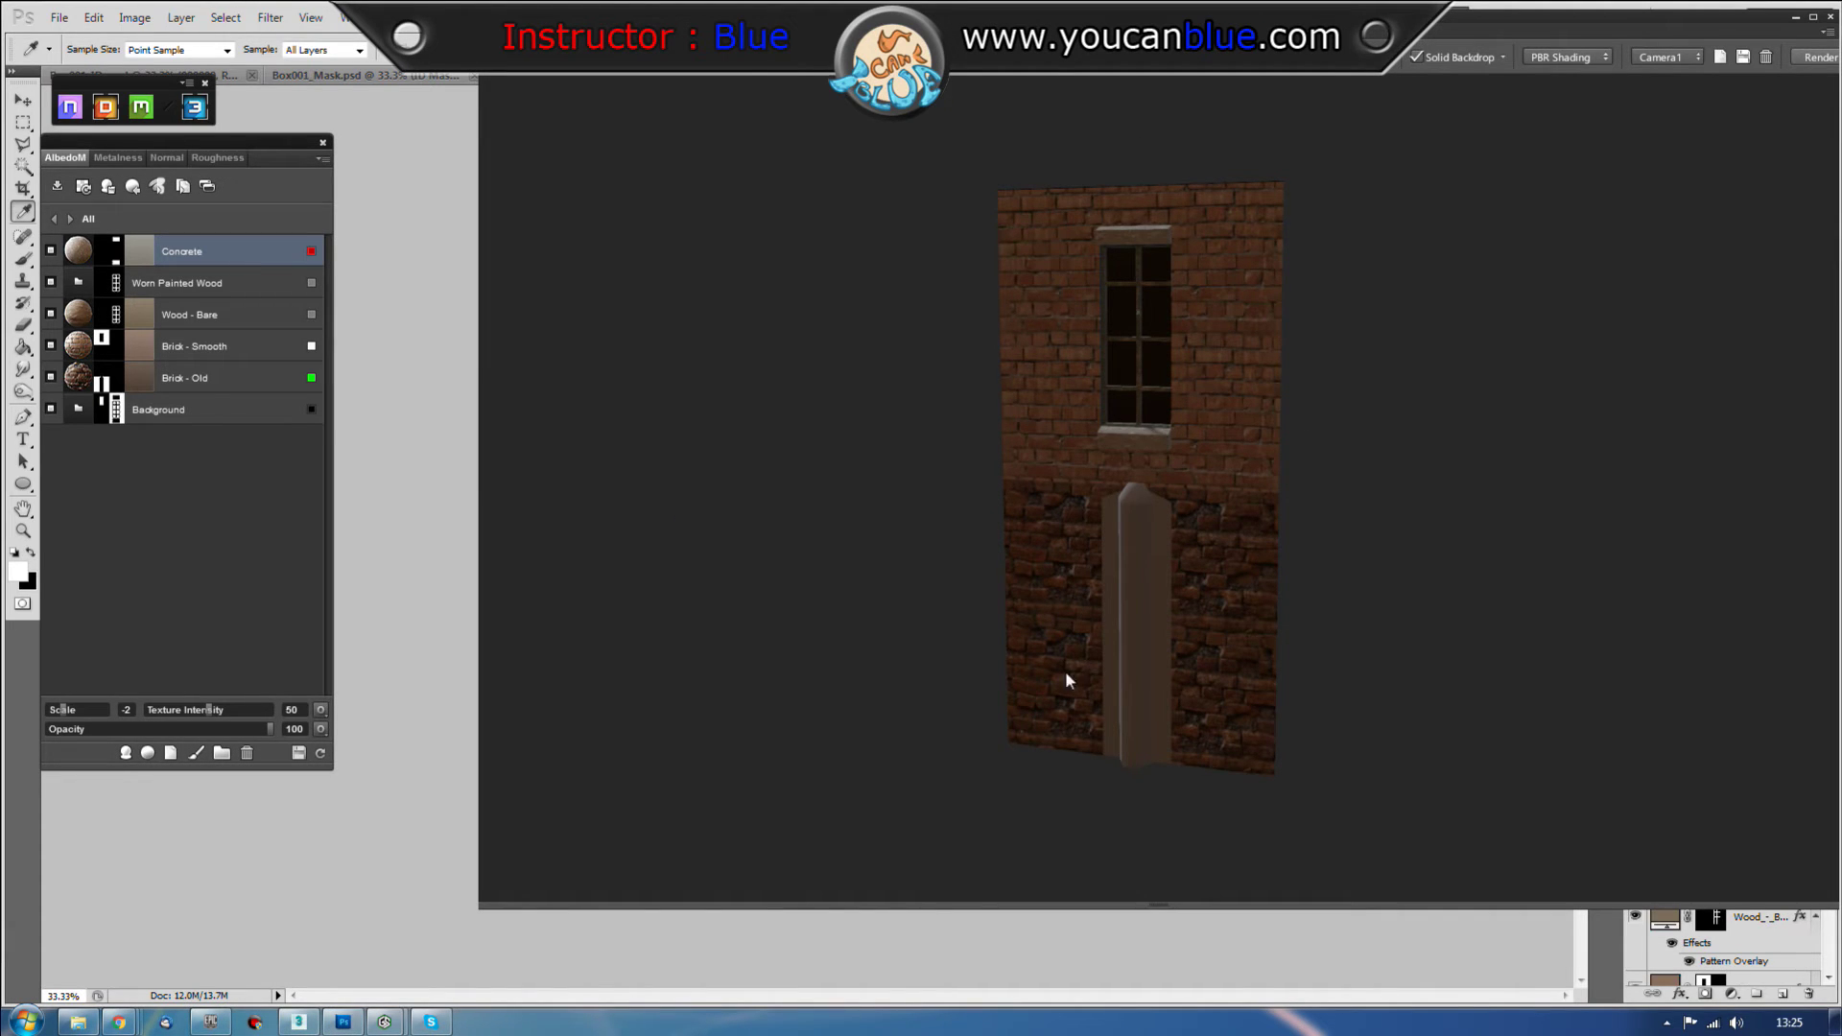
Step: Add a Concrete - Cracked material layer above the Concrete layer
{"action": "left_click", "coordinate": [148, 754]}
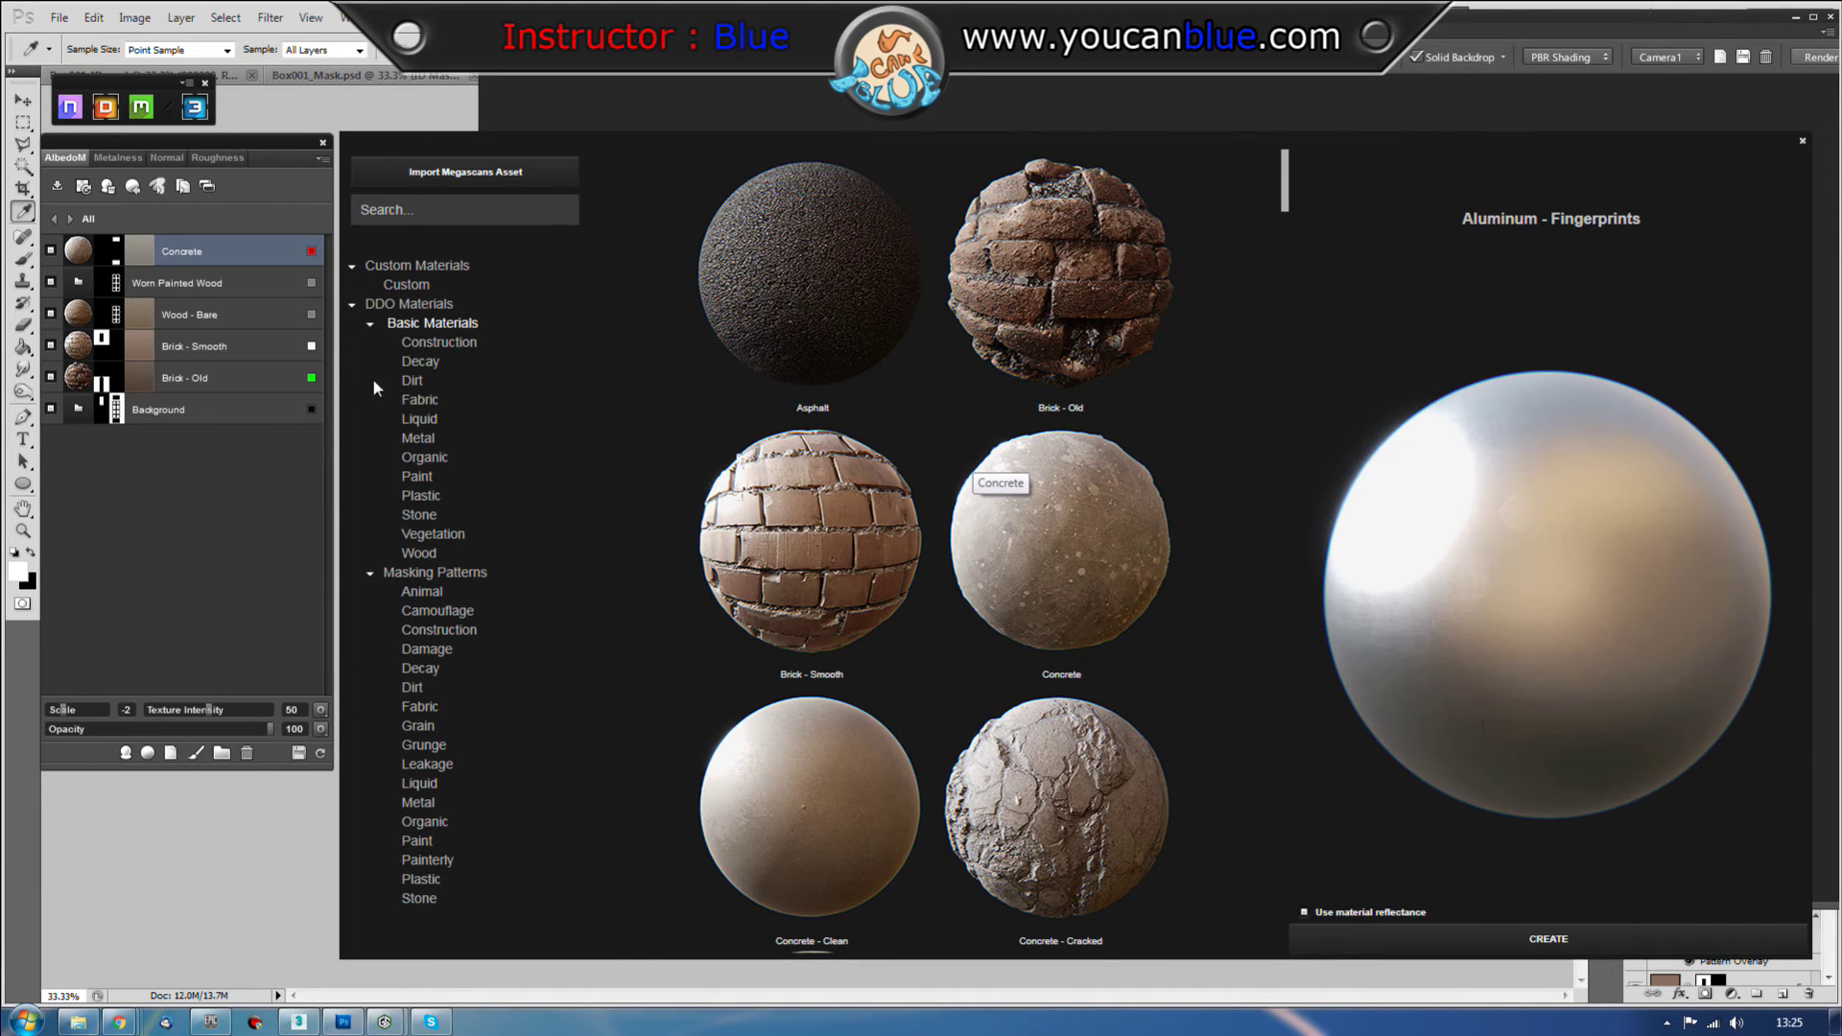
{"action": "left_click", "coordinate": [1051, 821]}
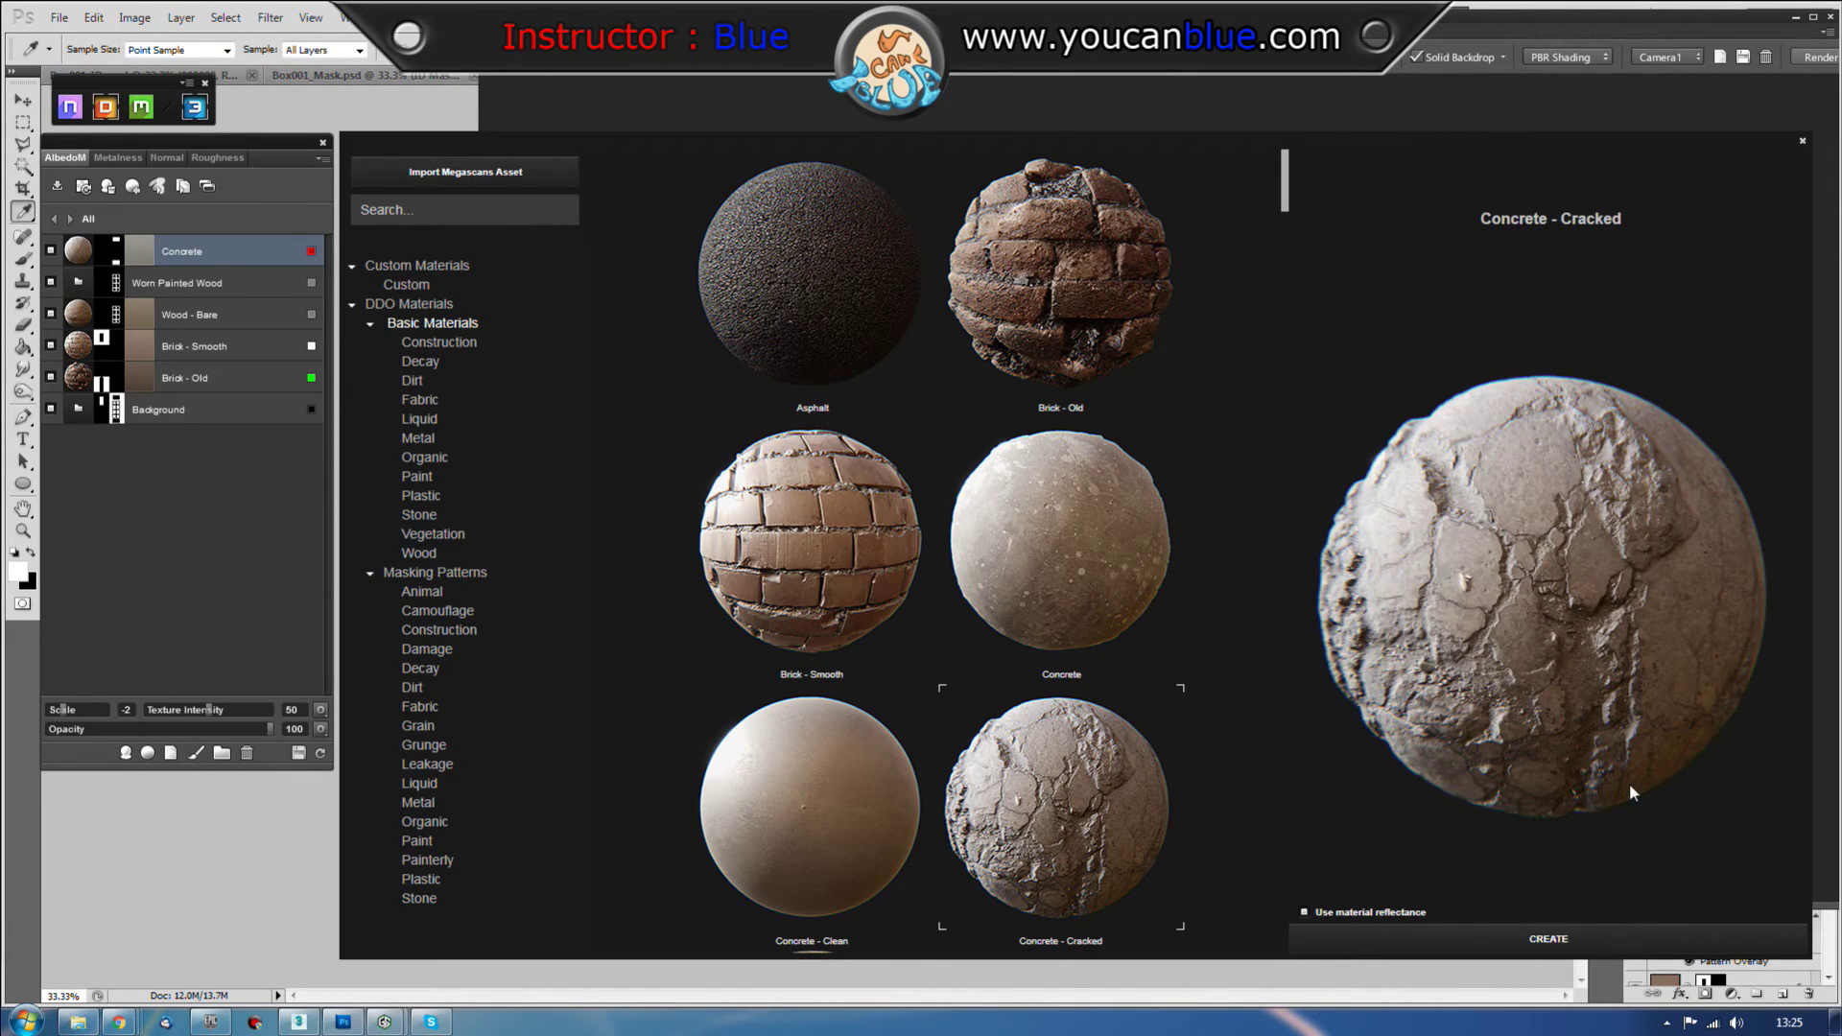
{"action": "left_click", "coordinate": [1535, 939]}
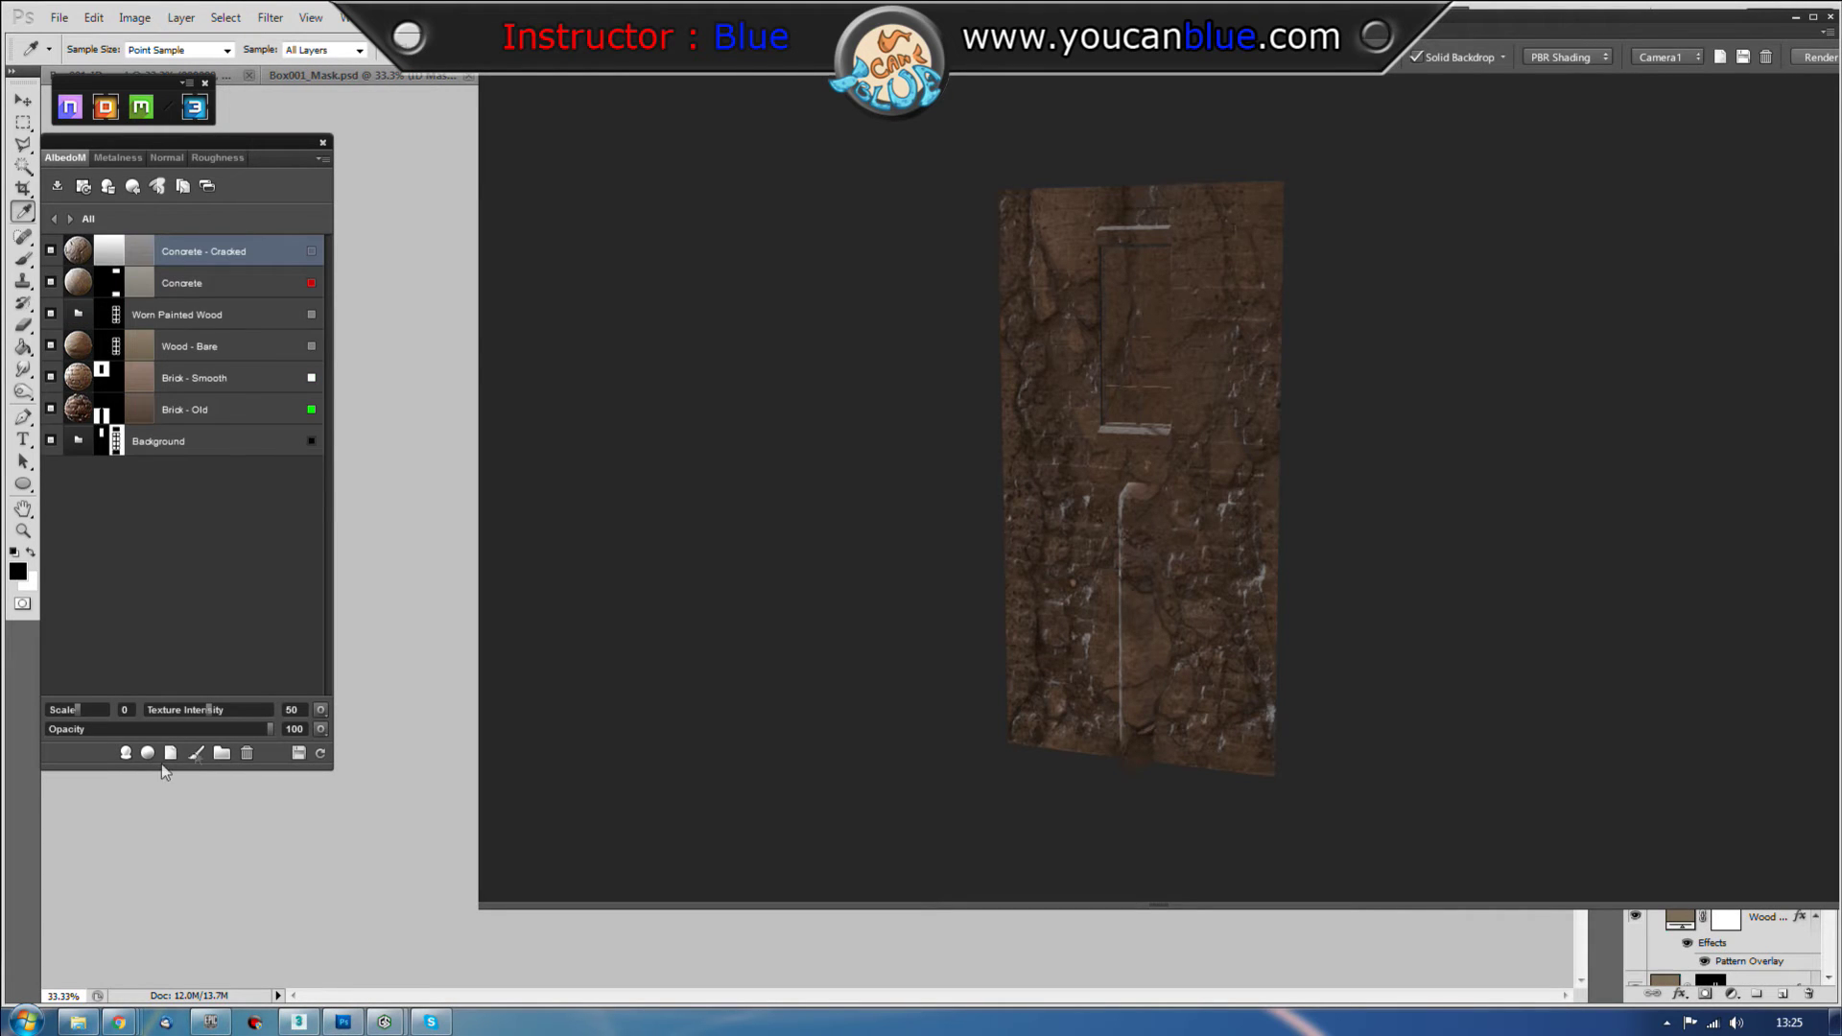
{"action": "right_click", "coordinate": [173, 244]}
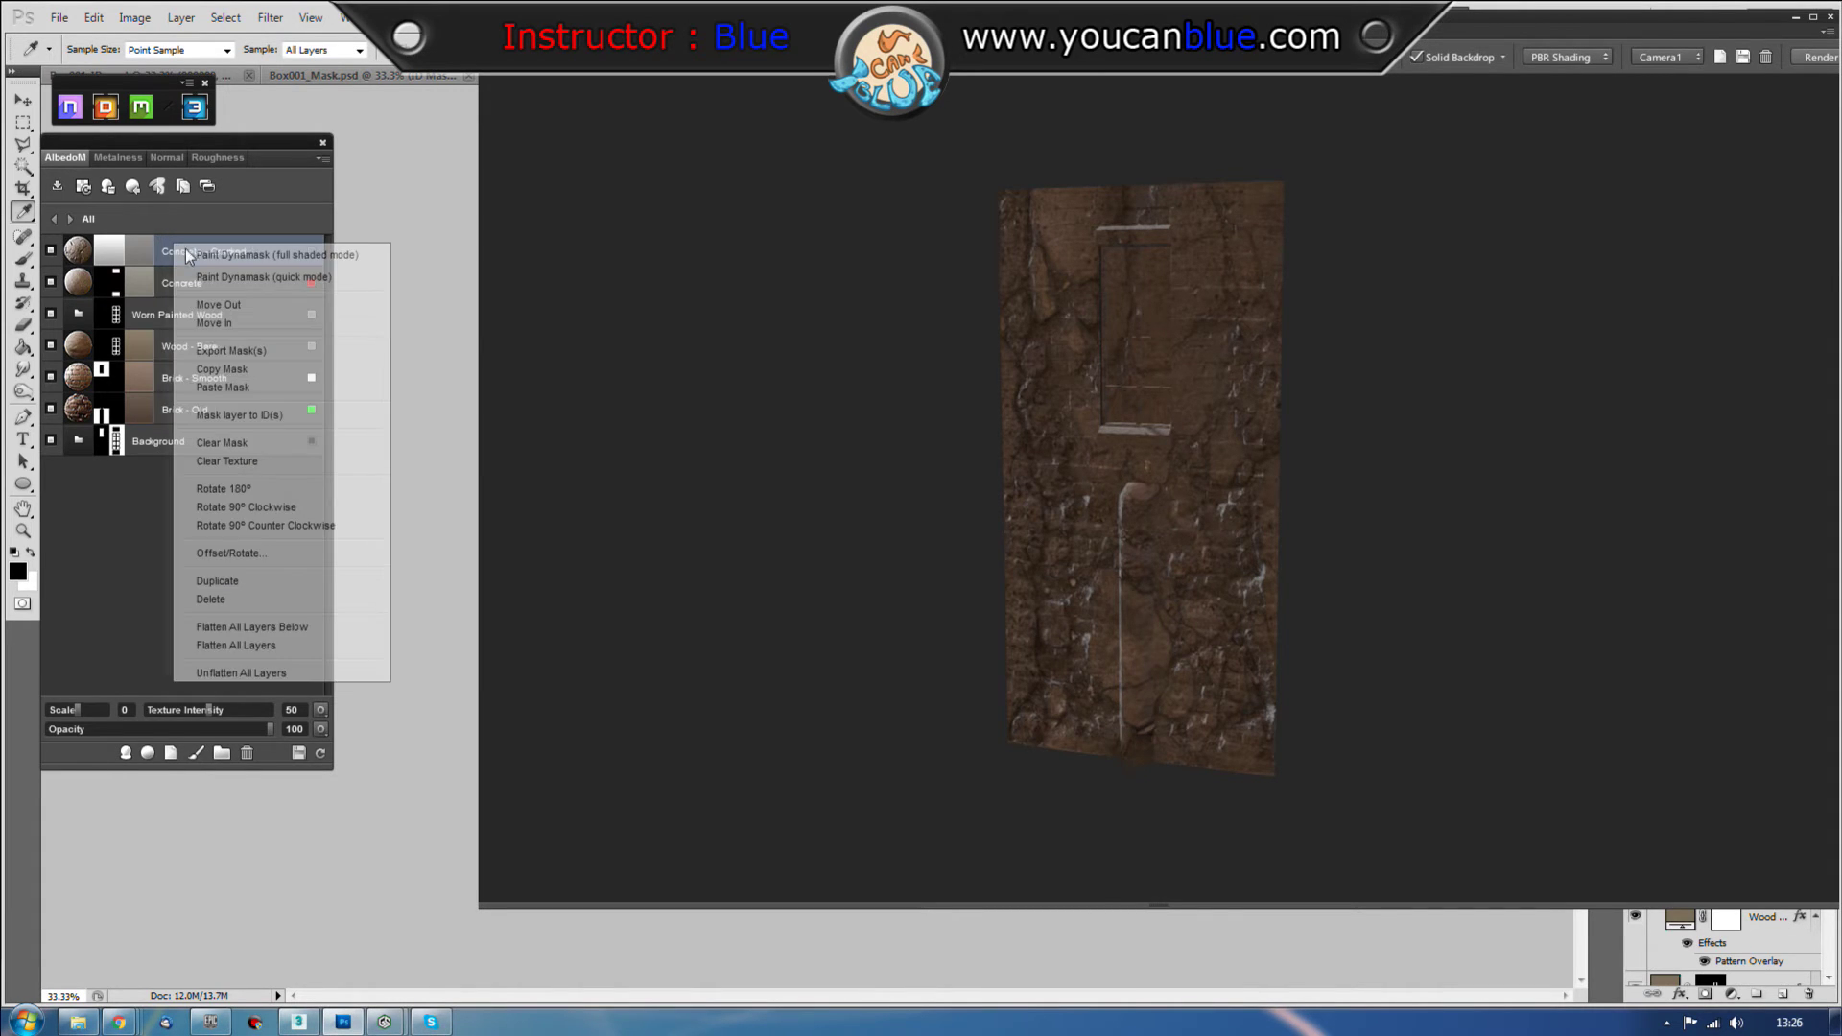
{"action": "left_click", "coordinate": [237, 417]}
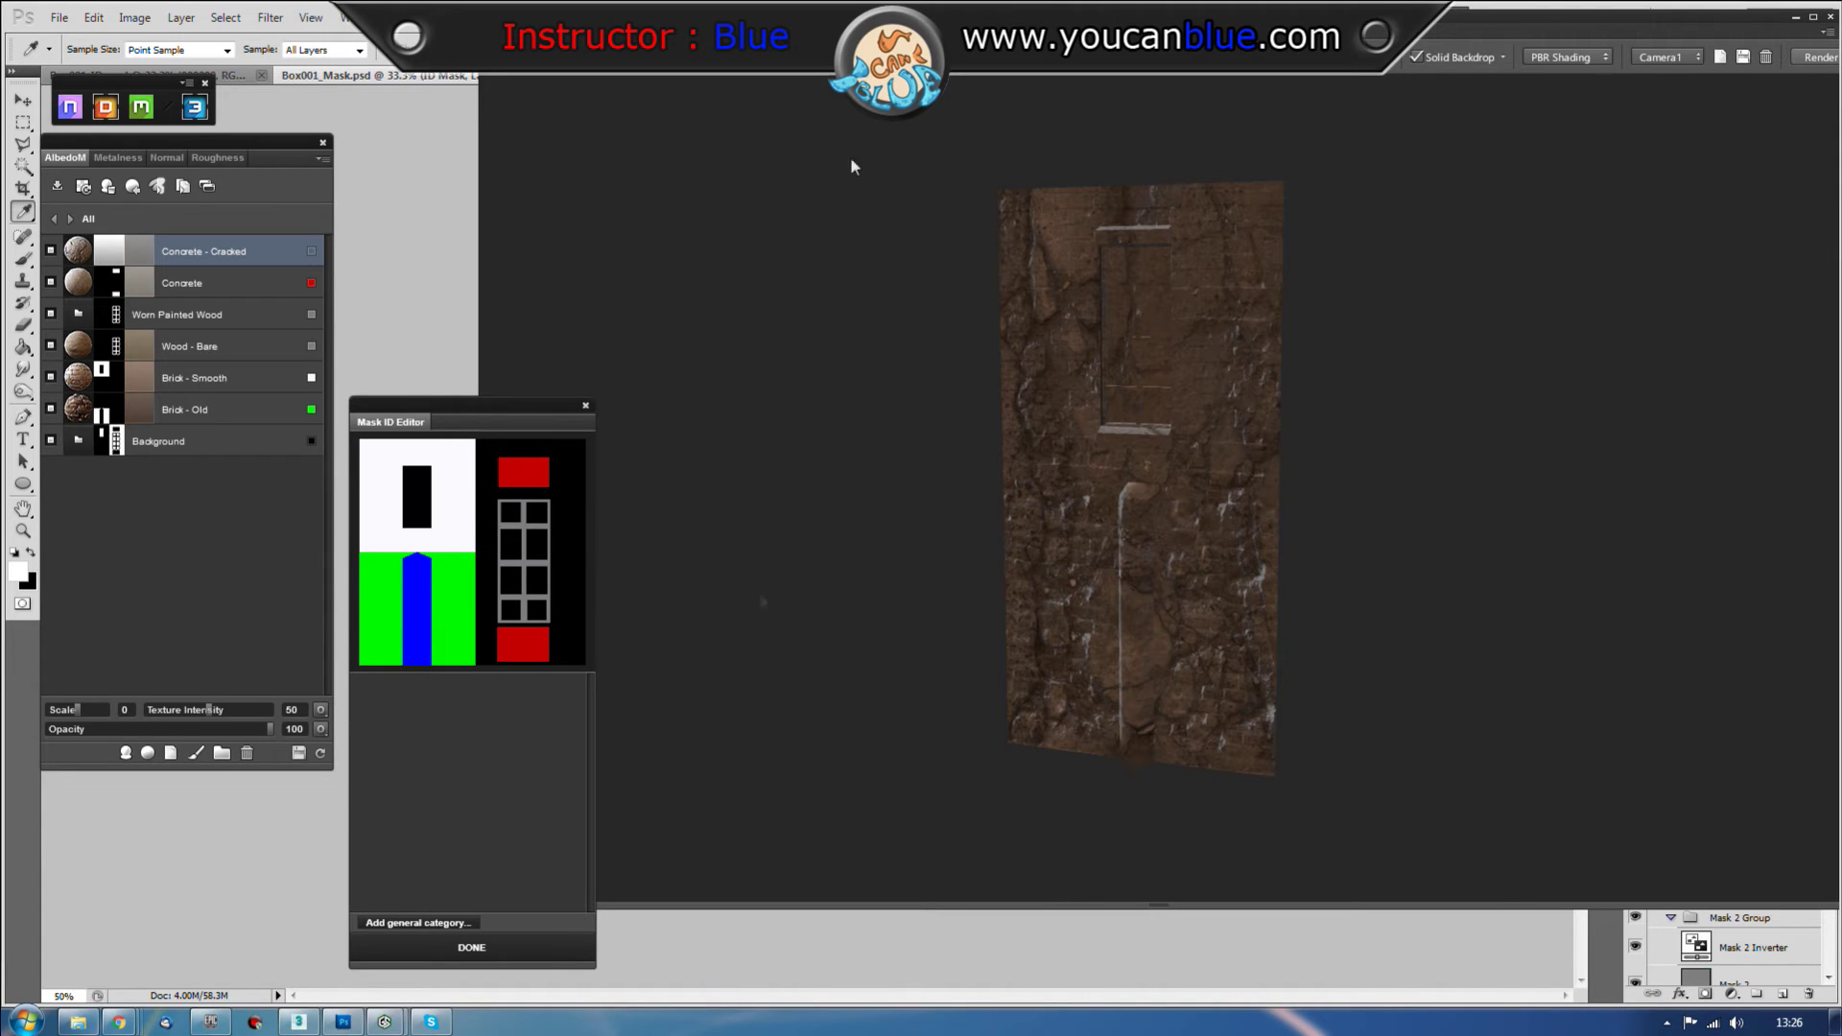
{"action": "left_click", "coordinate": [491, 947]}
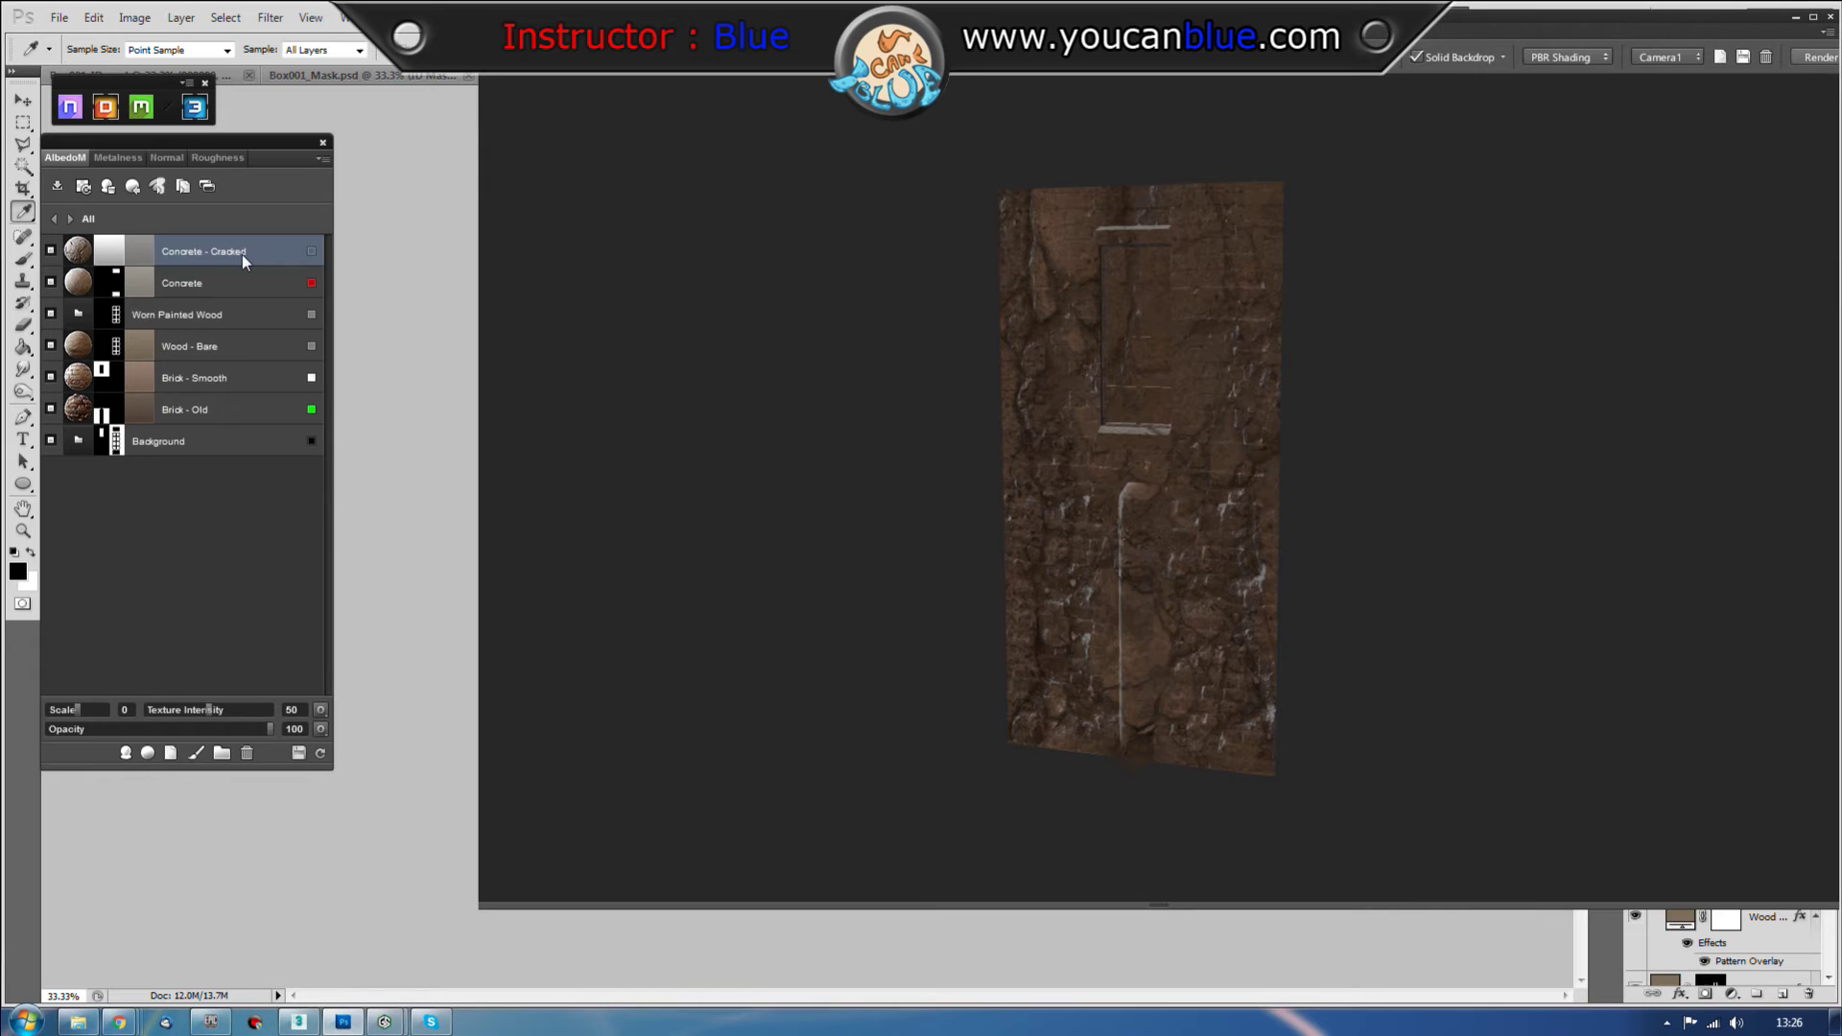
Step: Mask the Concrete - Cracked layer to the blue material ID of the pillar on the lower wall
{"action": "right_click", "coordinate": [195, 251]}
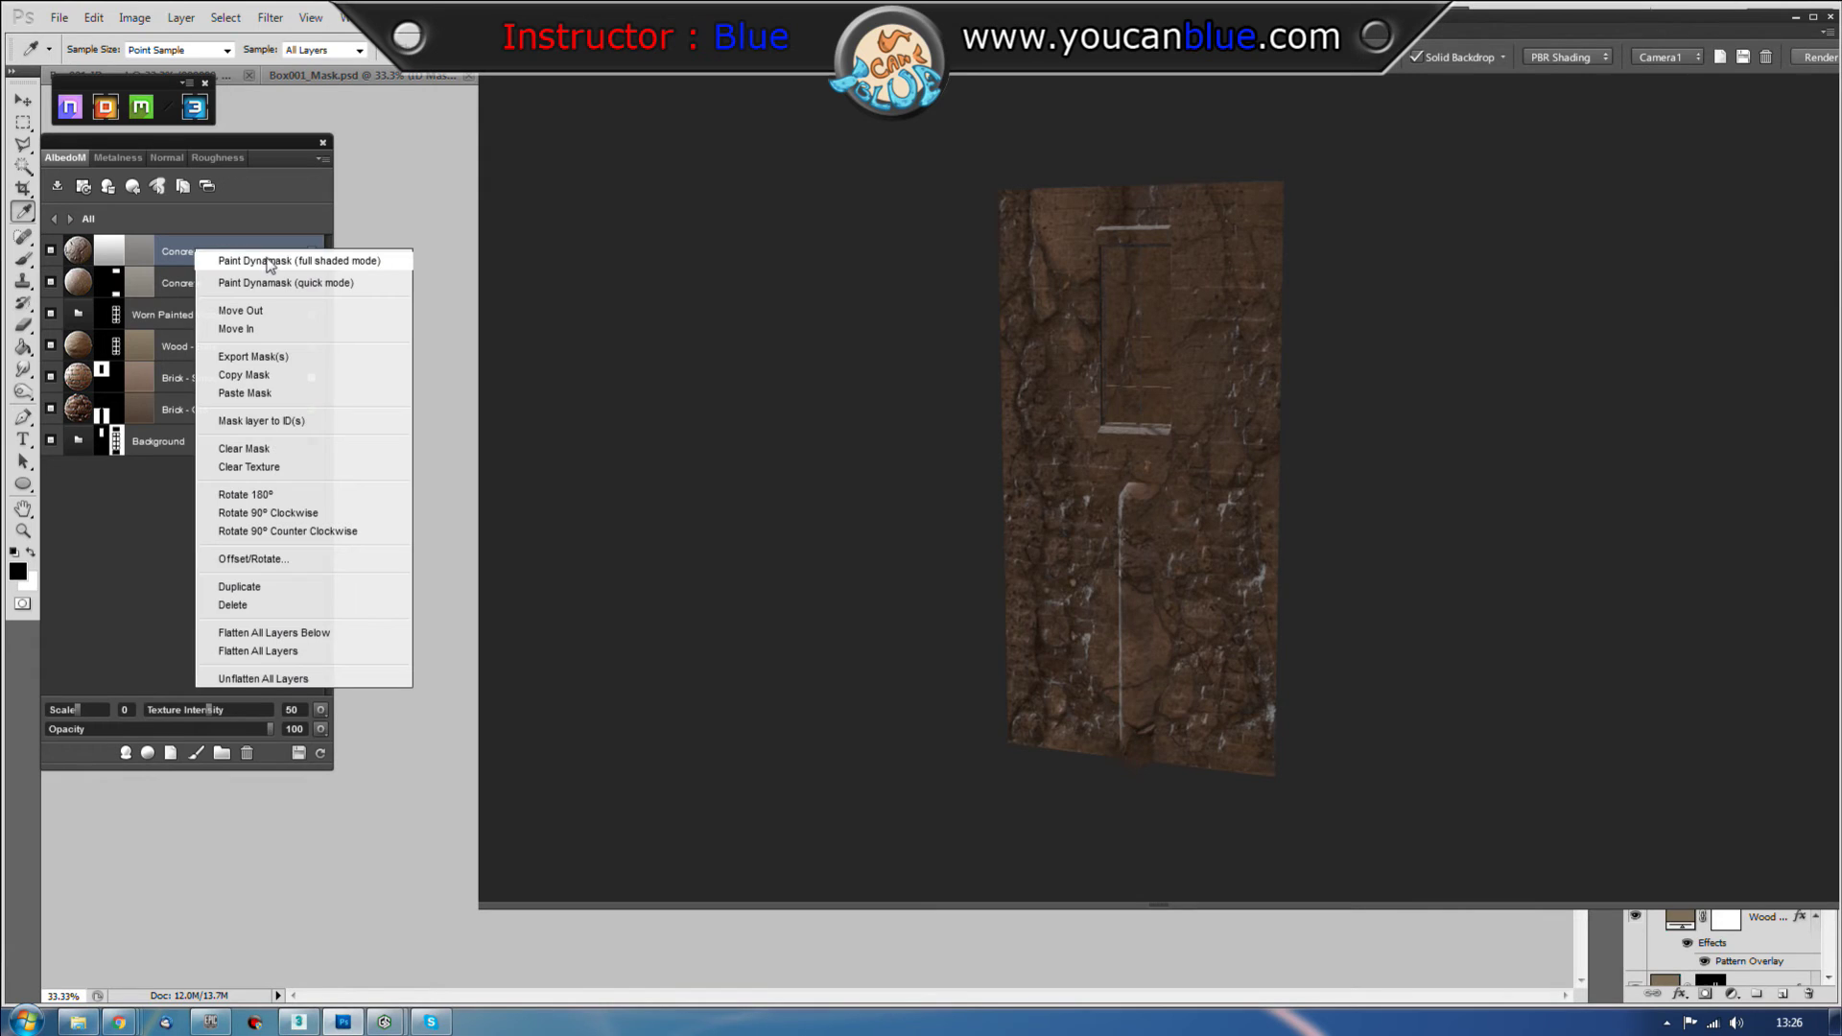
{"action": "left_click", "coordinate": [255, 421]}
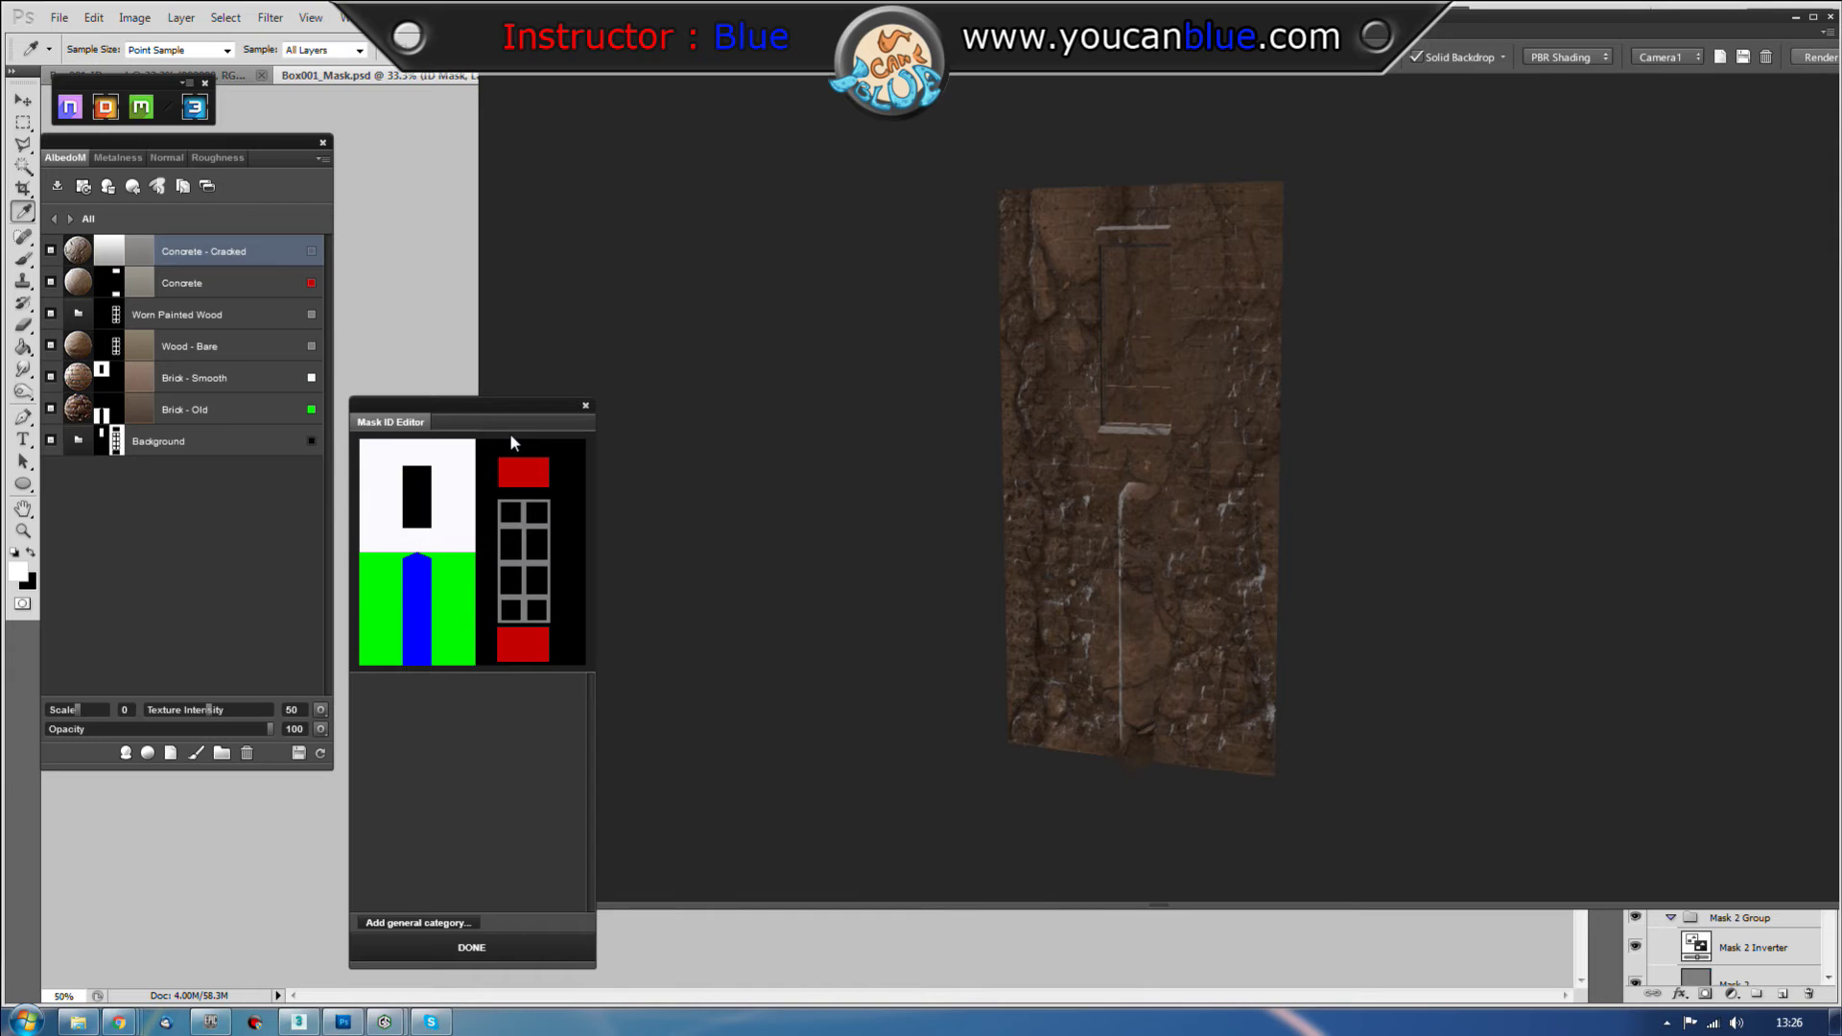
{"action": "left_click", "coordinate": [425, 600]}
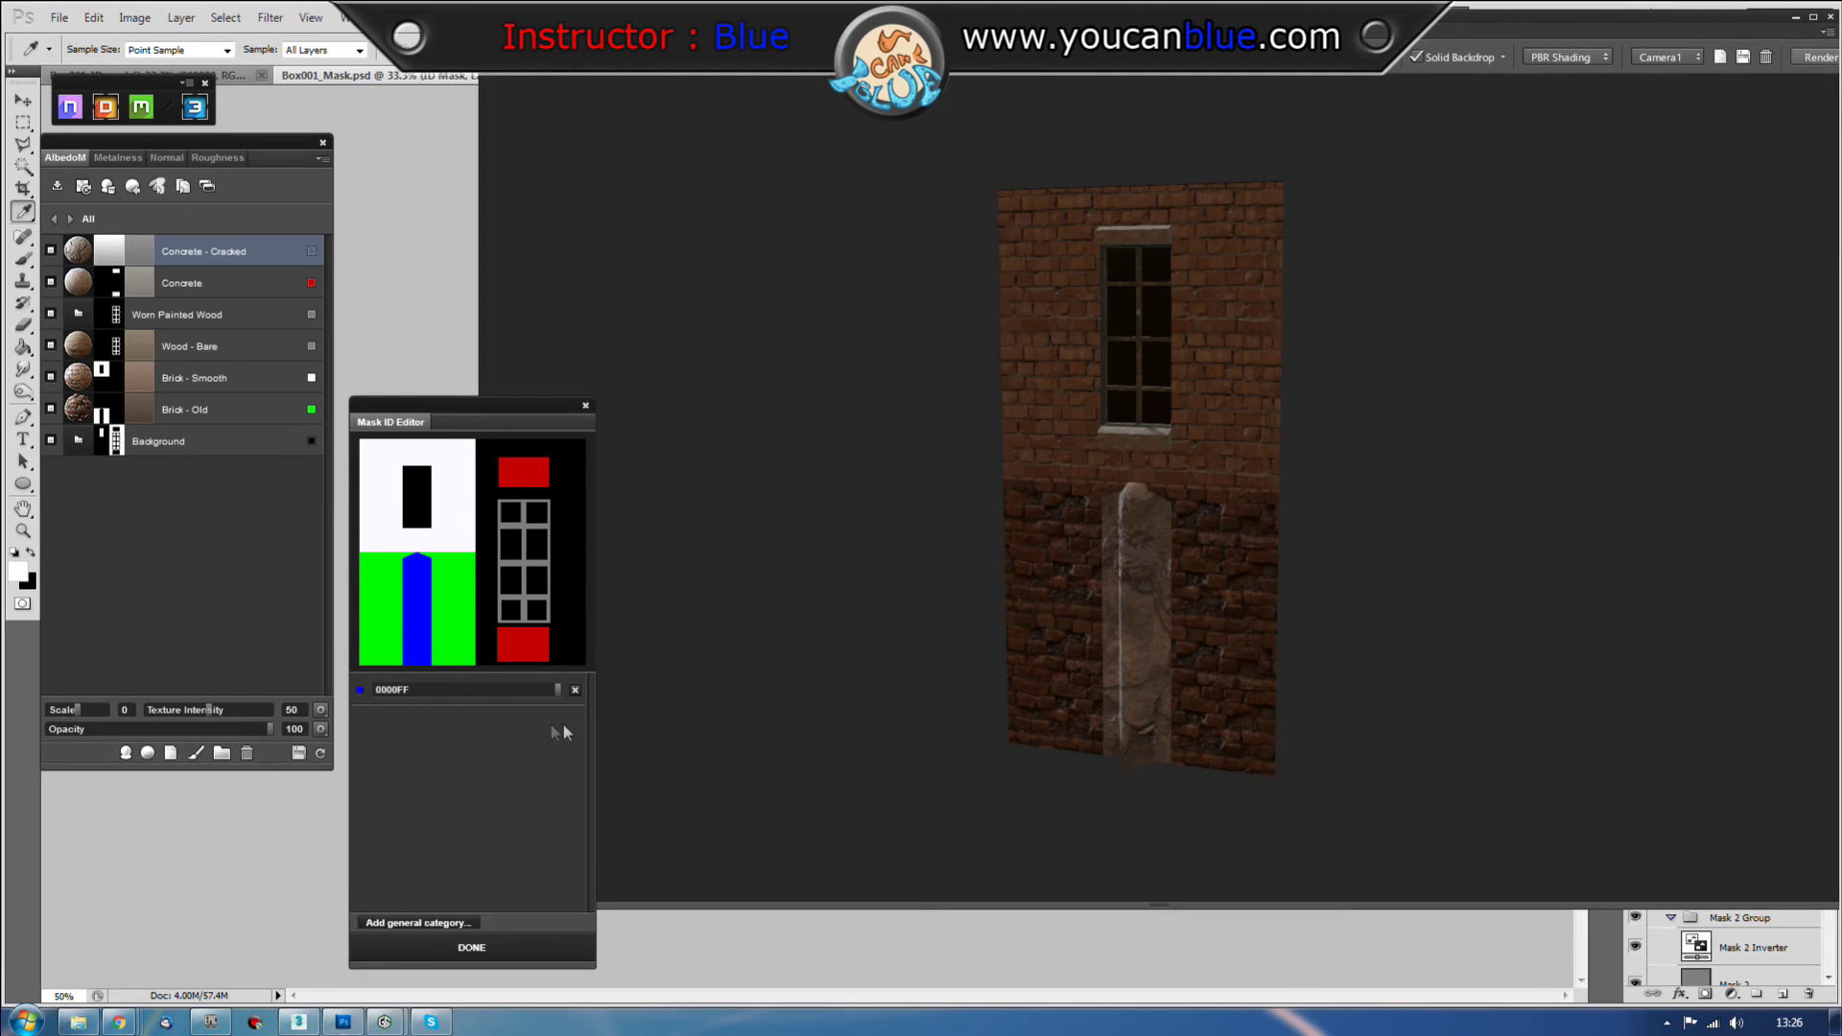
{"action": "left_click", "coordinate": [472, 947]}
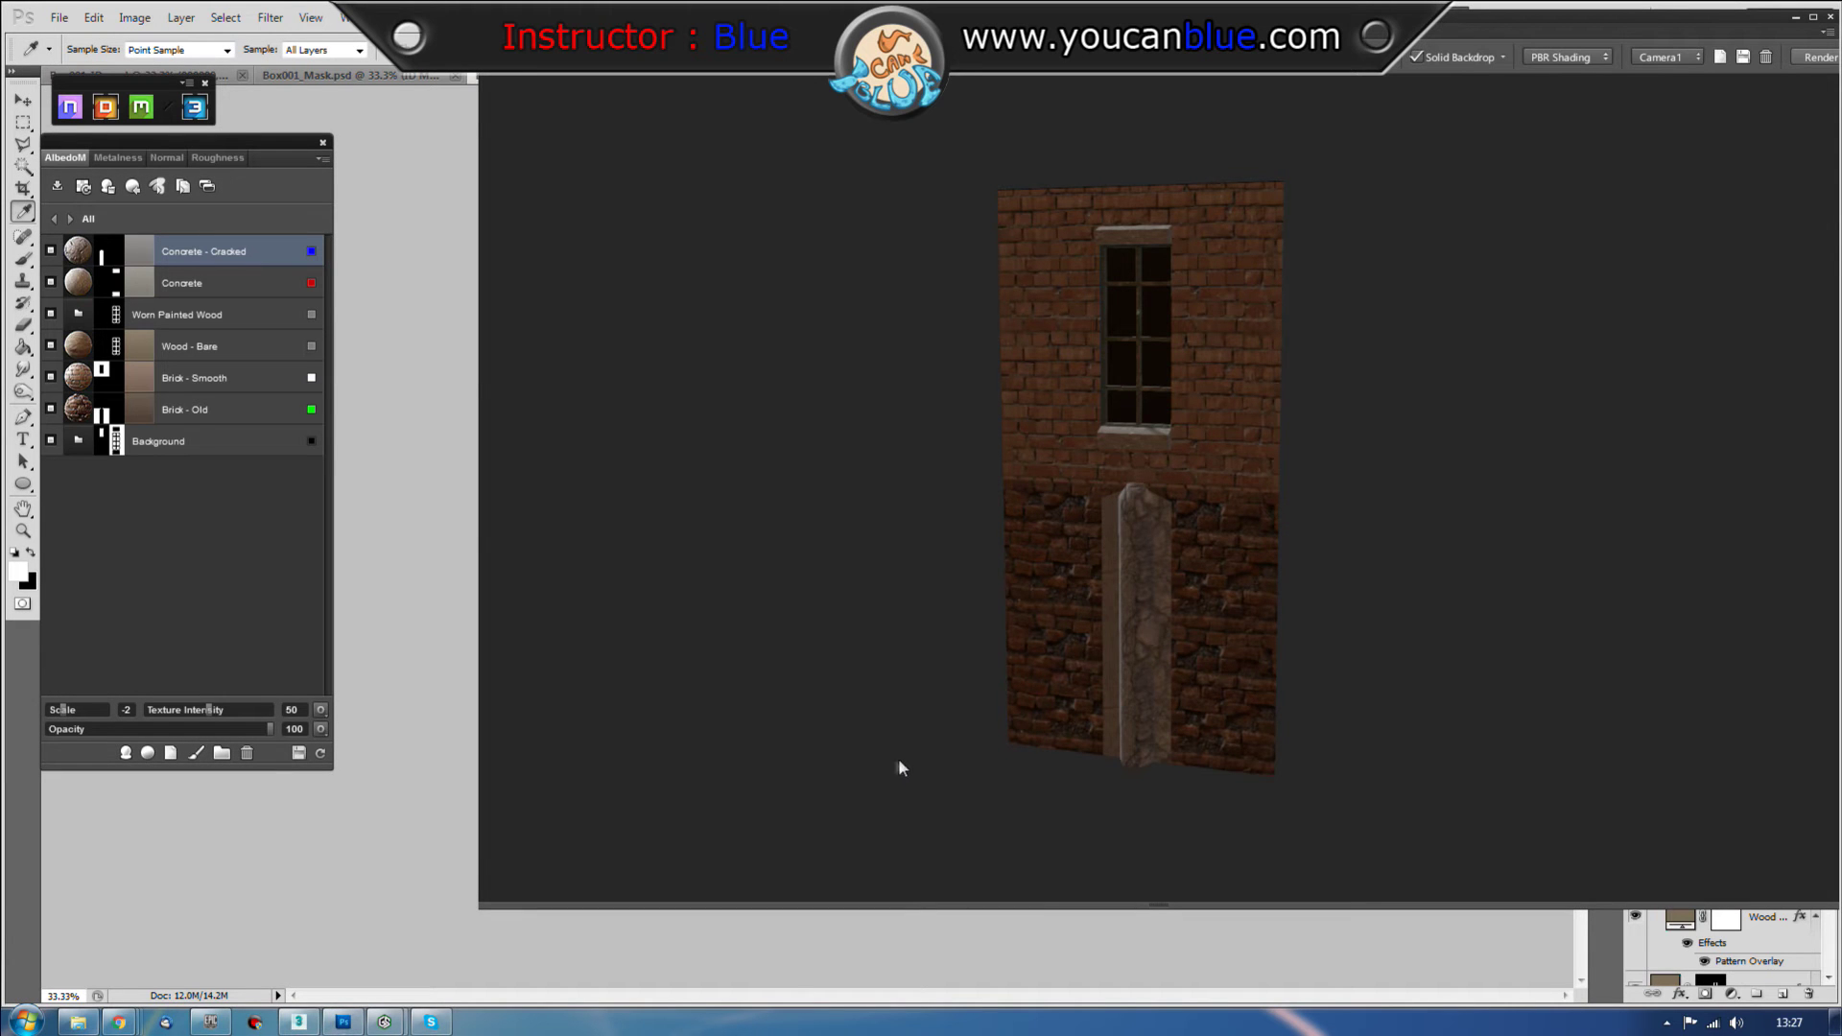
Step: Search the material library for "glass" and add a Dirty Glass material above the Concrete - Cracked layer
{"action": "left_click_drag", "start_coordinate": [889, 664], "coordinate": [962, 675]}
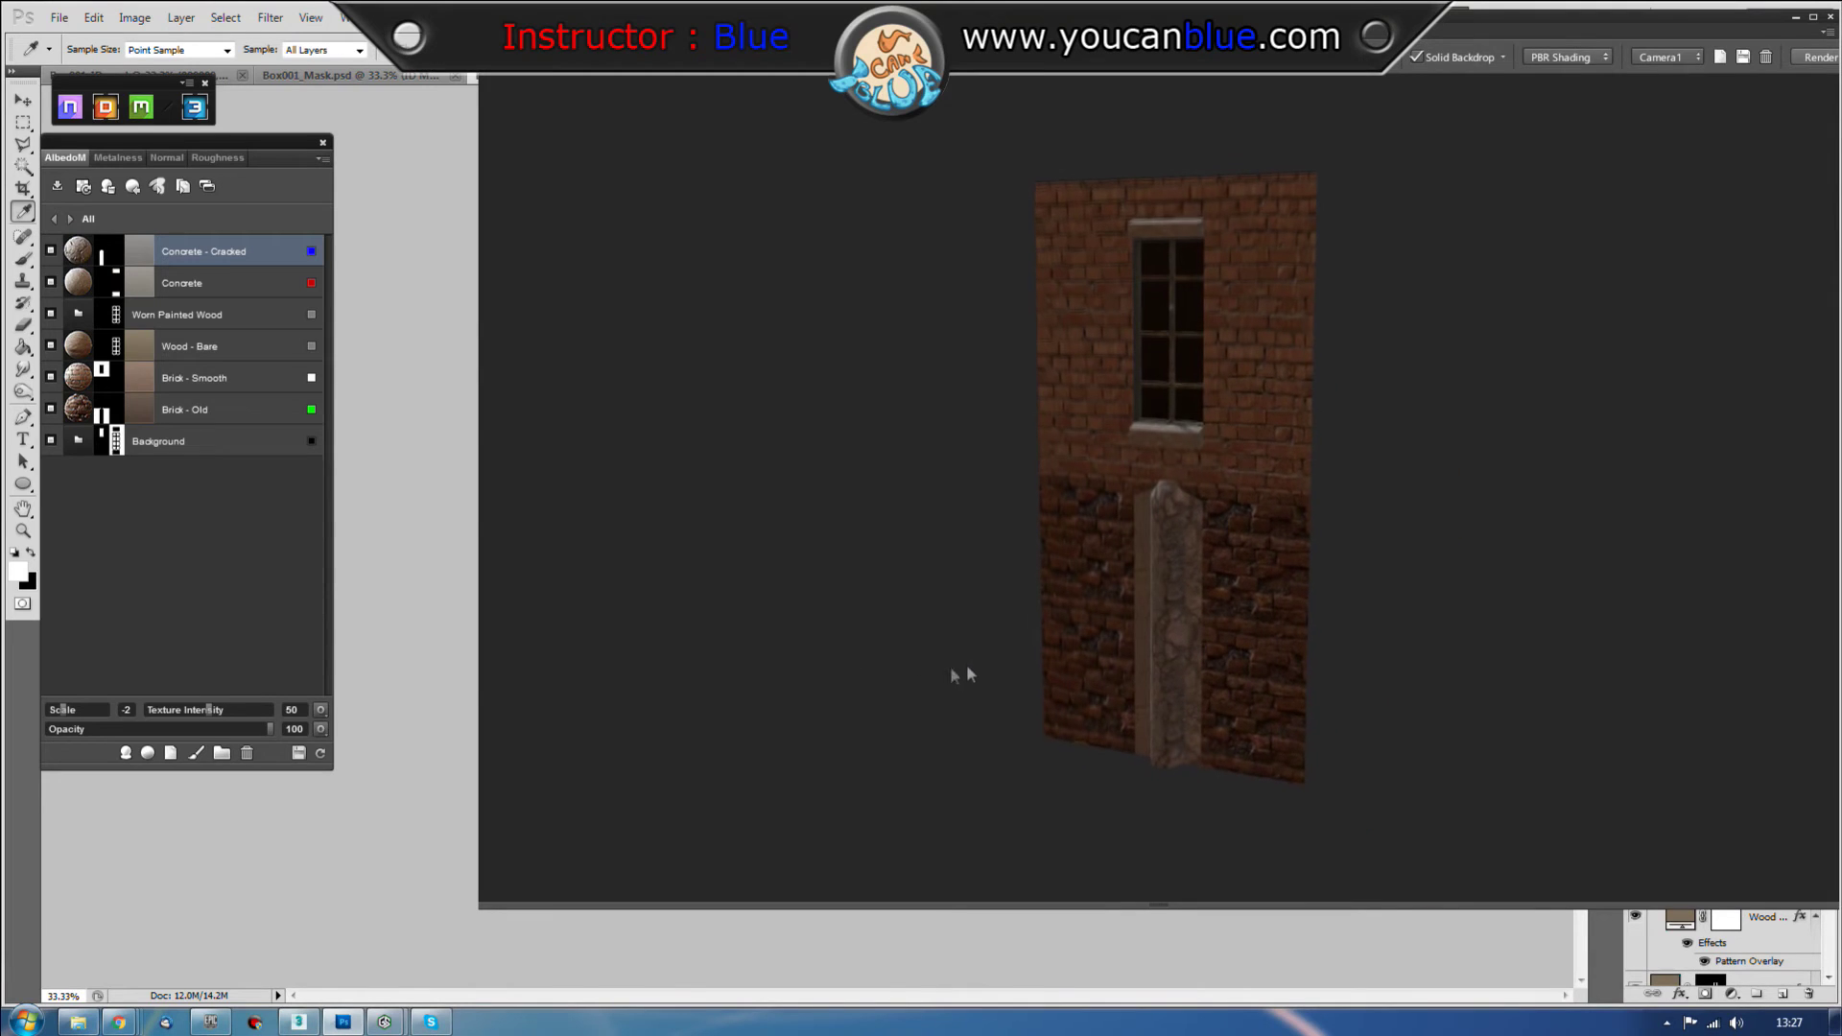
{"action": "left_click", "coordinate": [126, 753]}
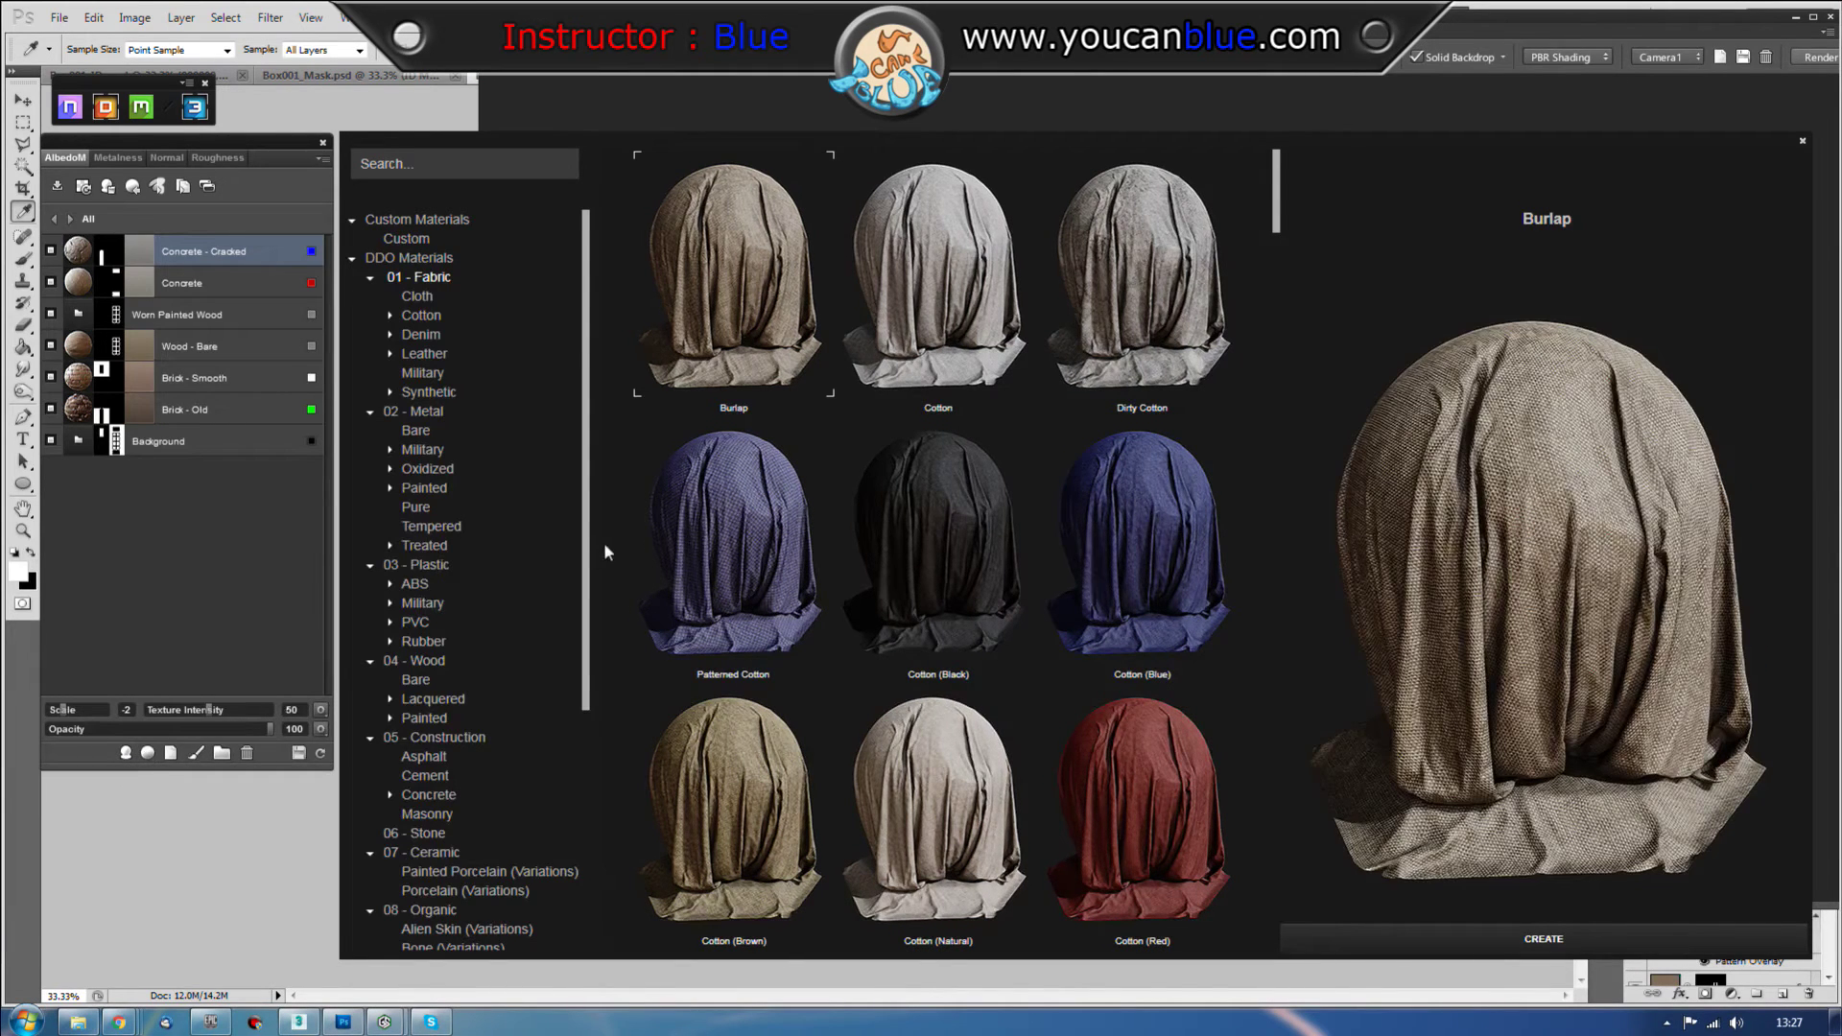
{"action": "left_click", "coordinate": [437, 165]}
{"action": "key", "text": "Return"}
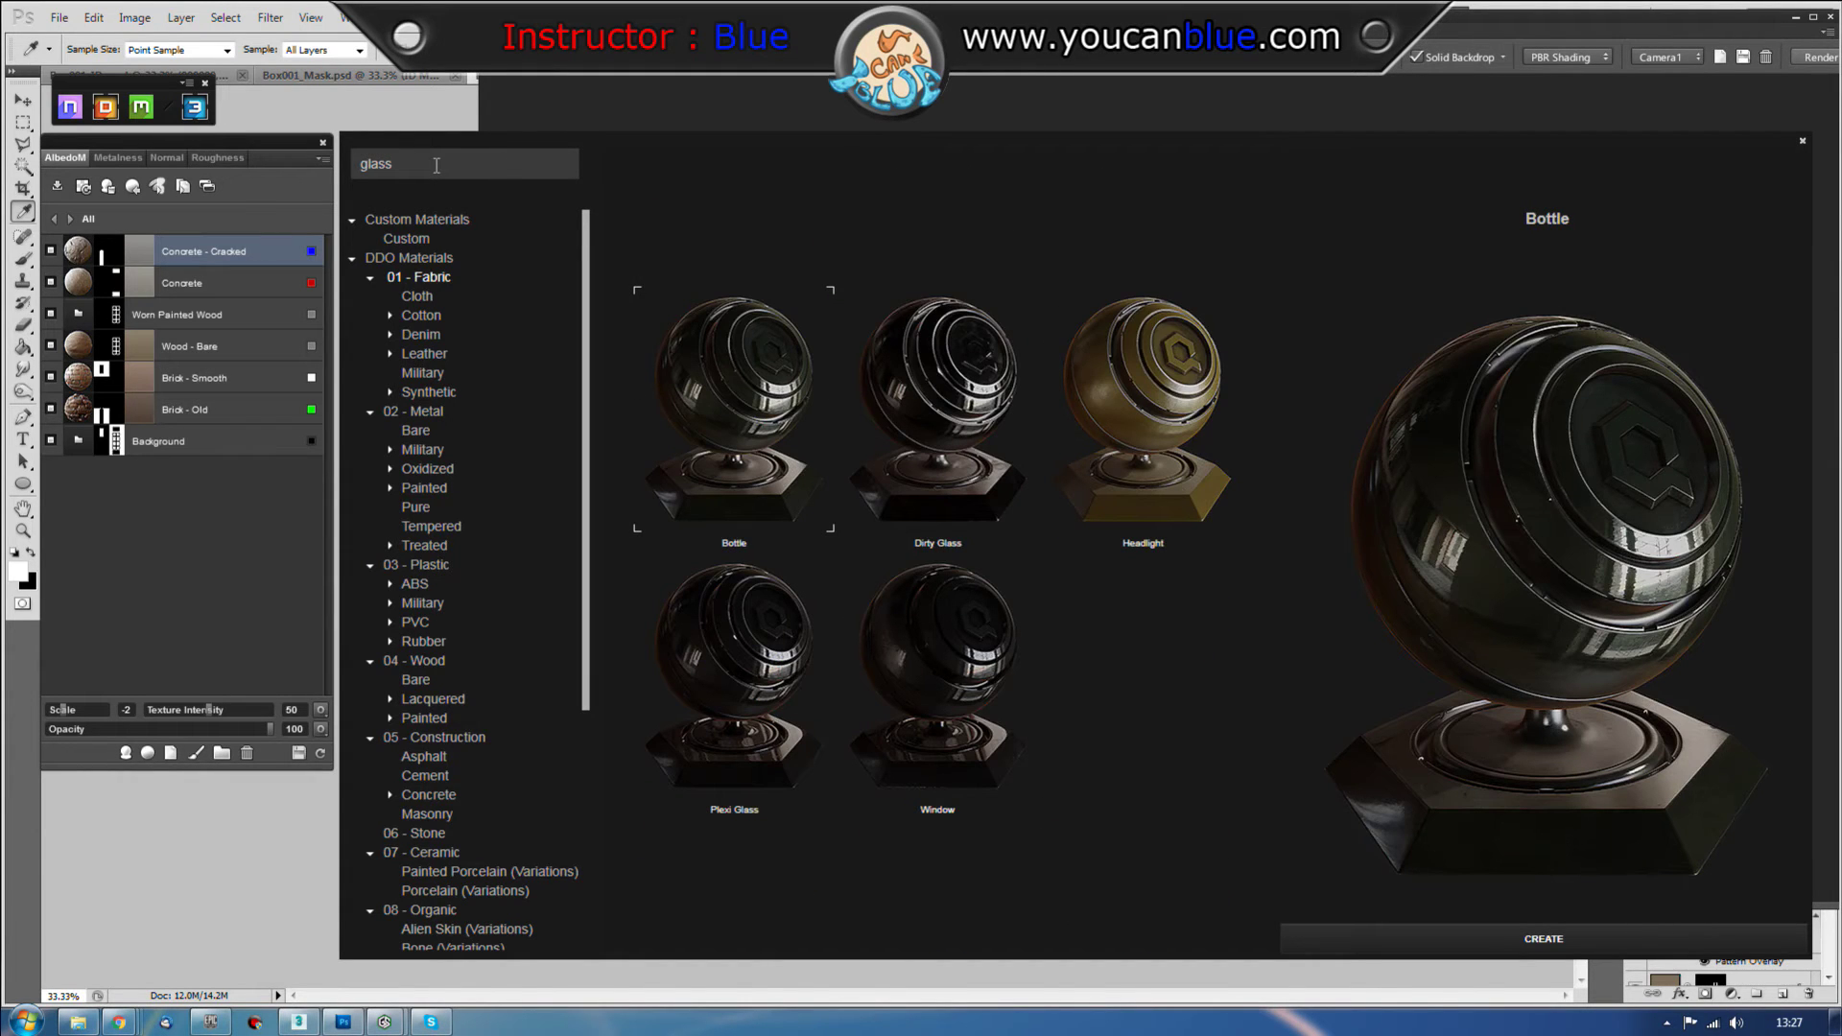
{"action": "left_click", "coordinate": [942, 319]}
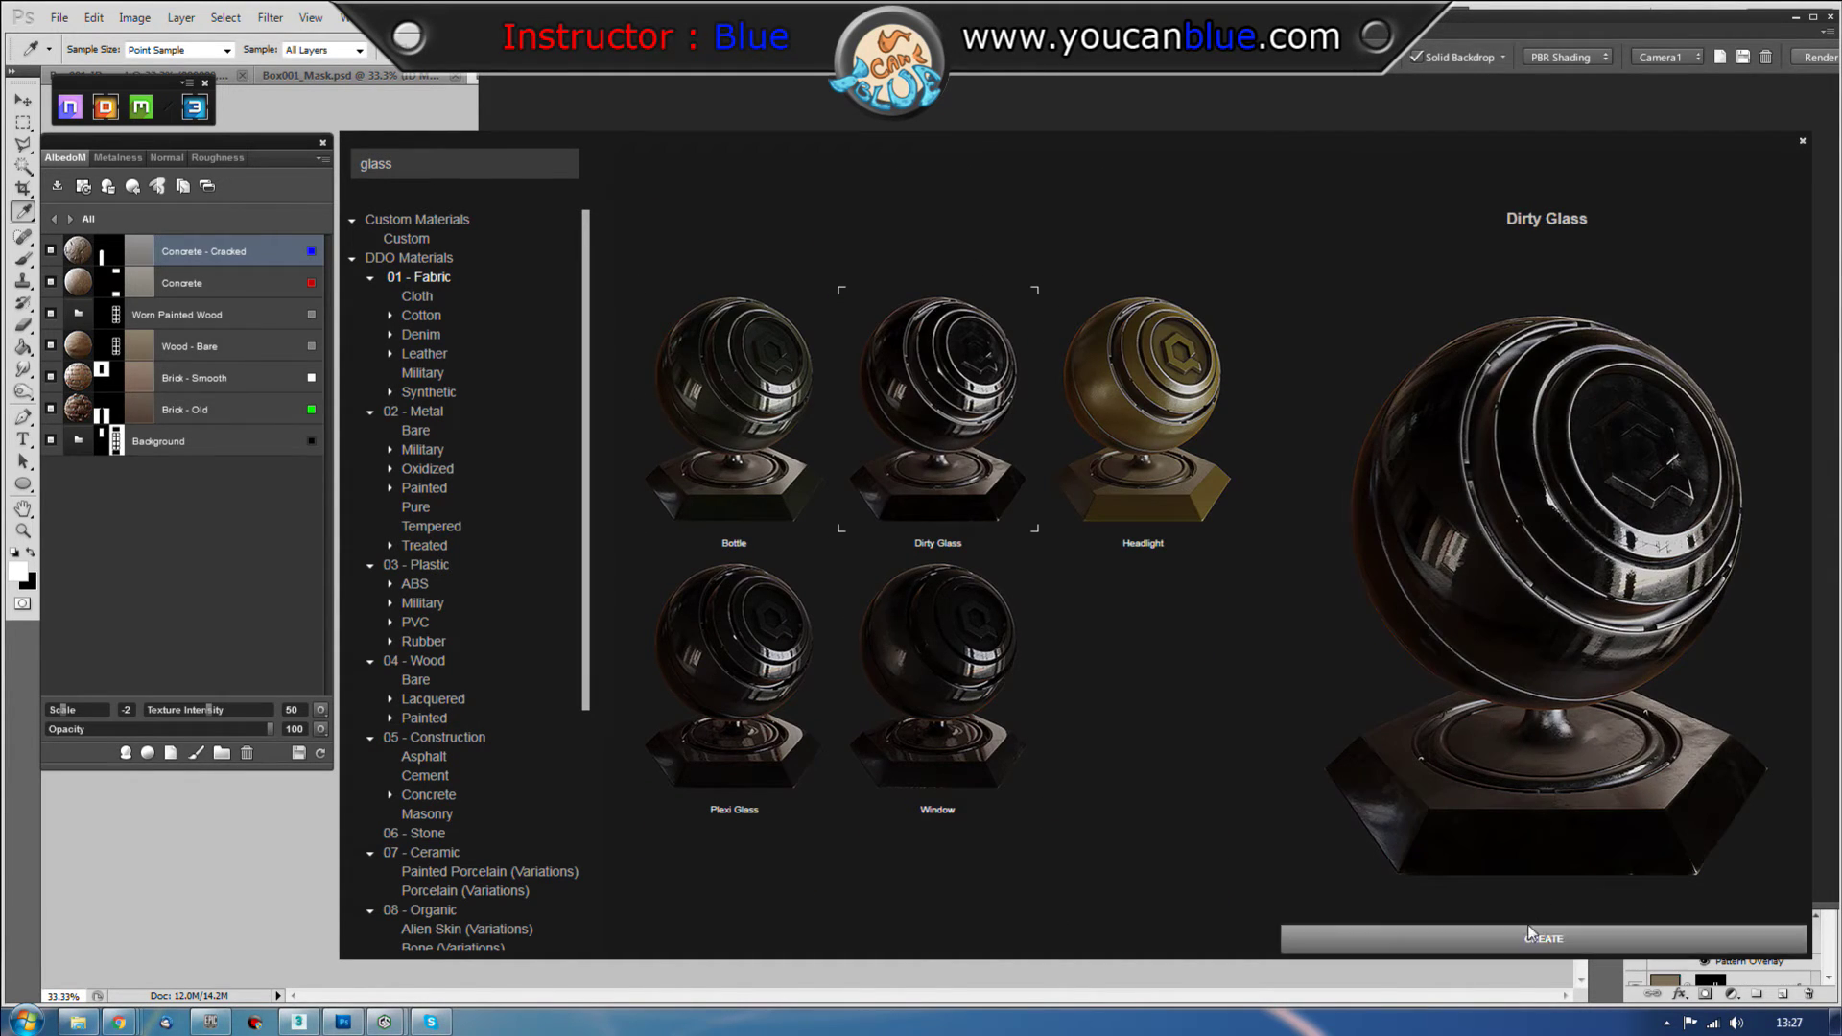
{"action": "left_click", "coordinate": [1546, 940]}
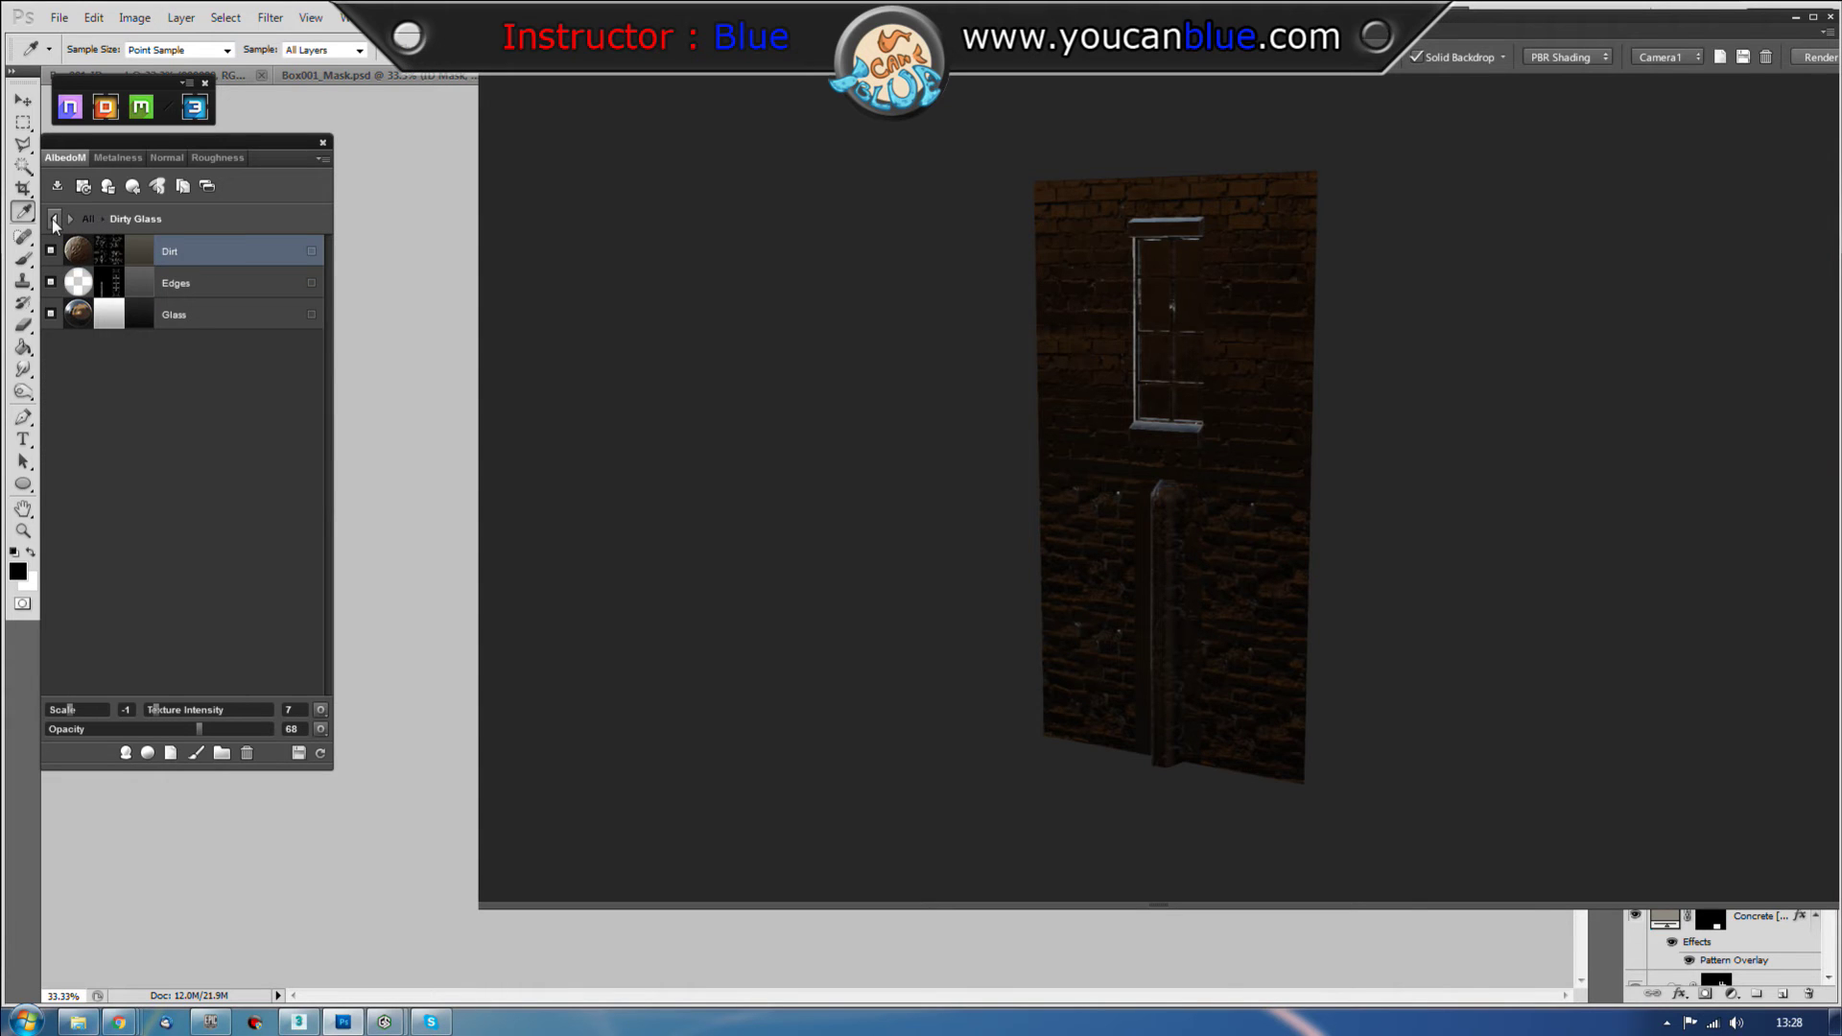
Step: Mask the Dirty Glass group to the black material ID (000000) of the window panes
{"action": "left_click", "coordinate": [53, 219]}
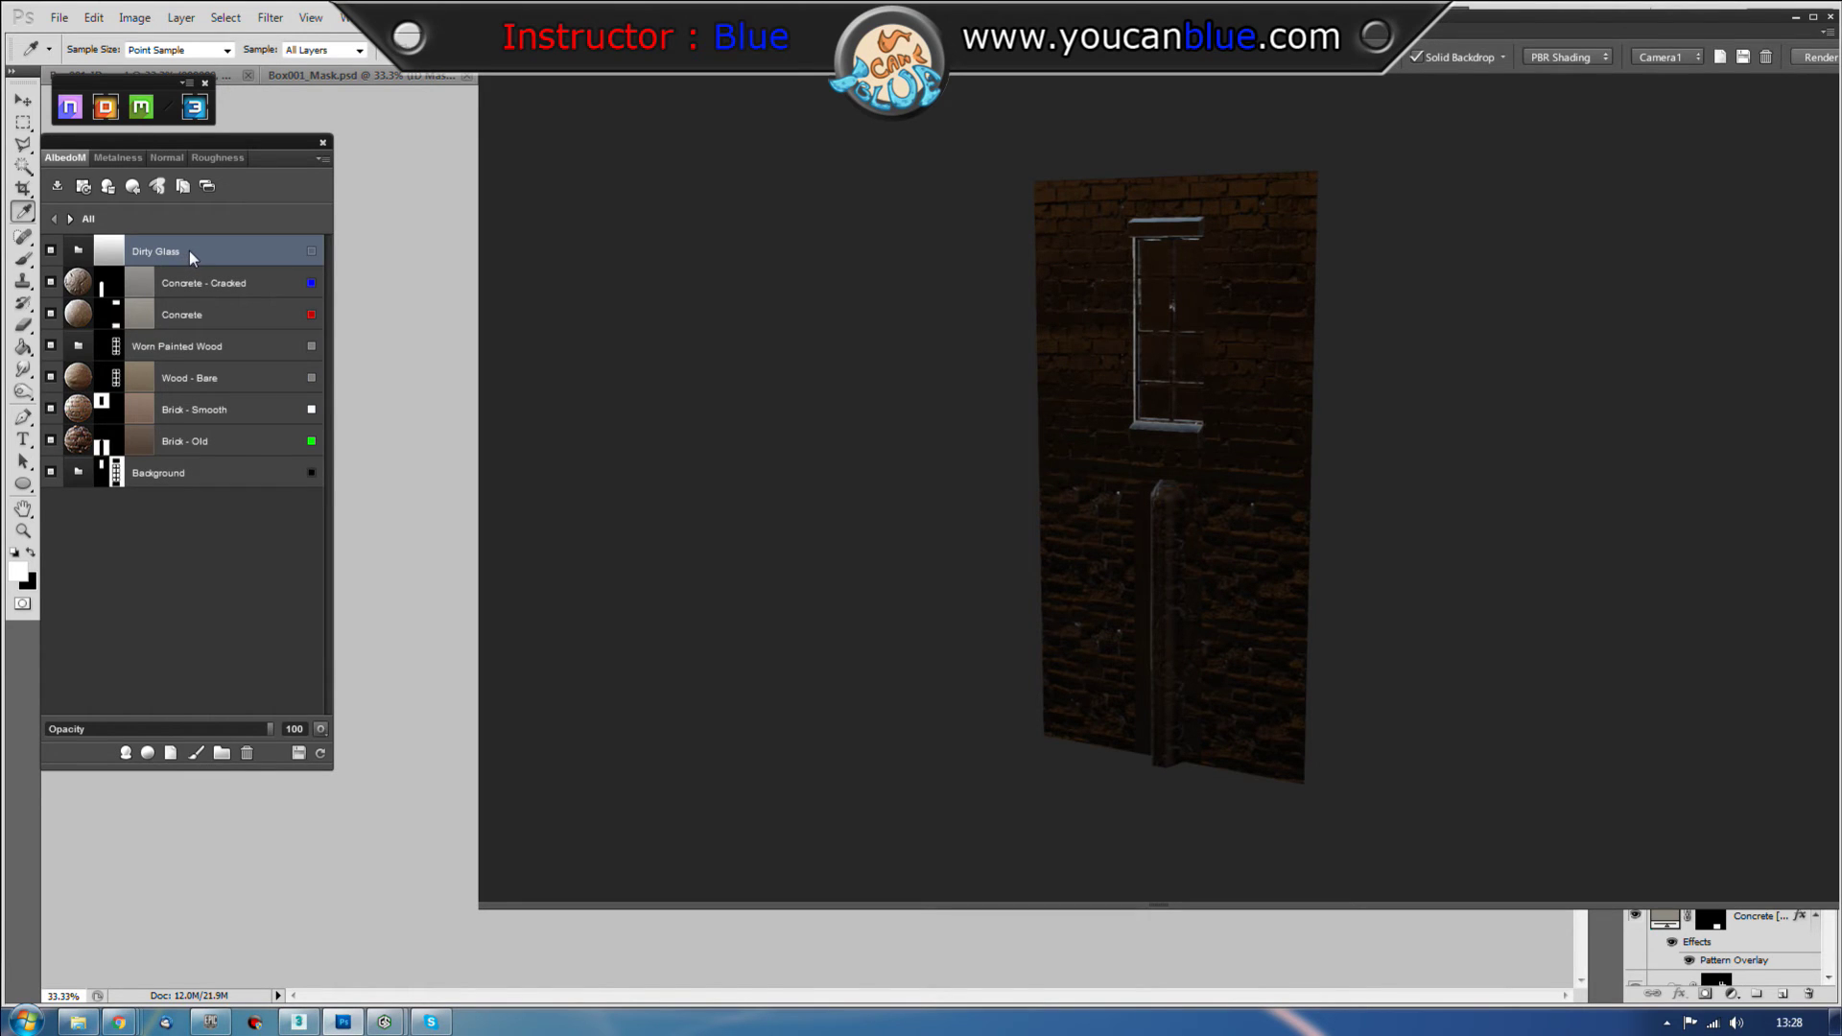
{"action": "right_click", "coordinate": [188, 250]}
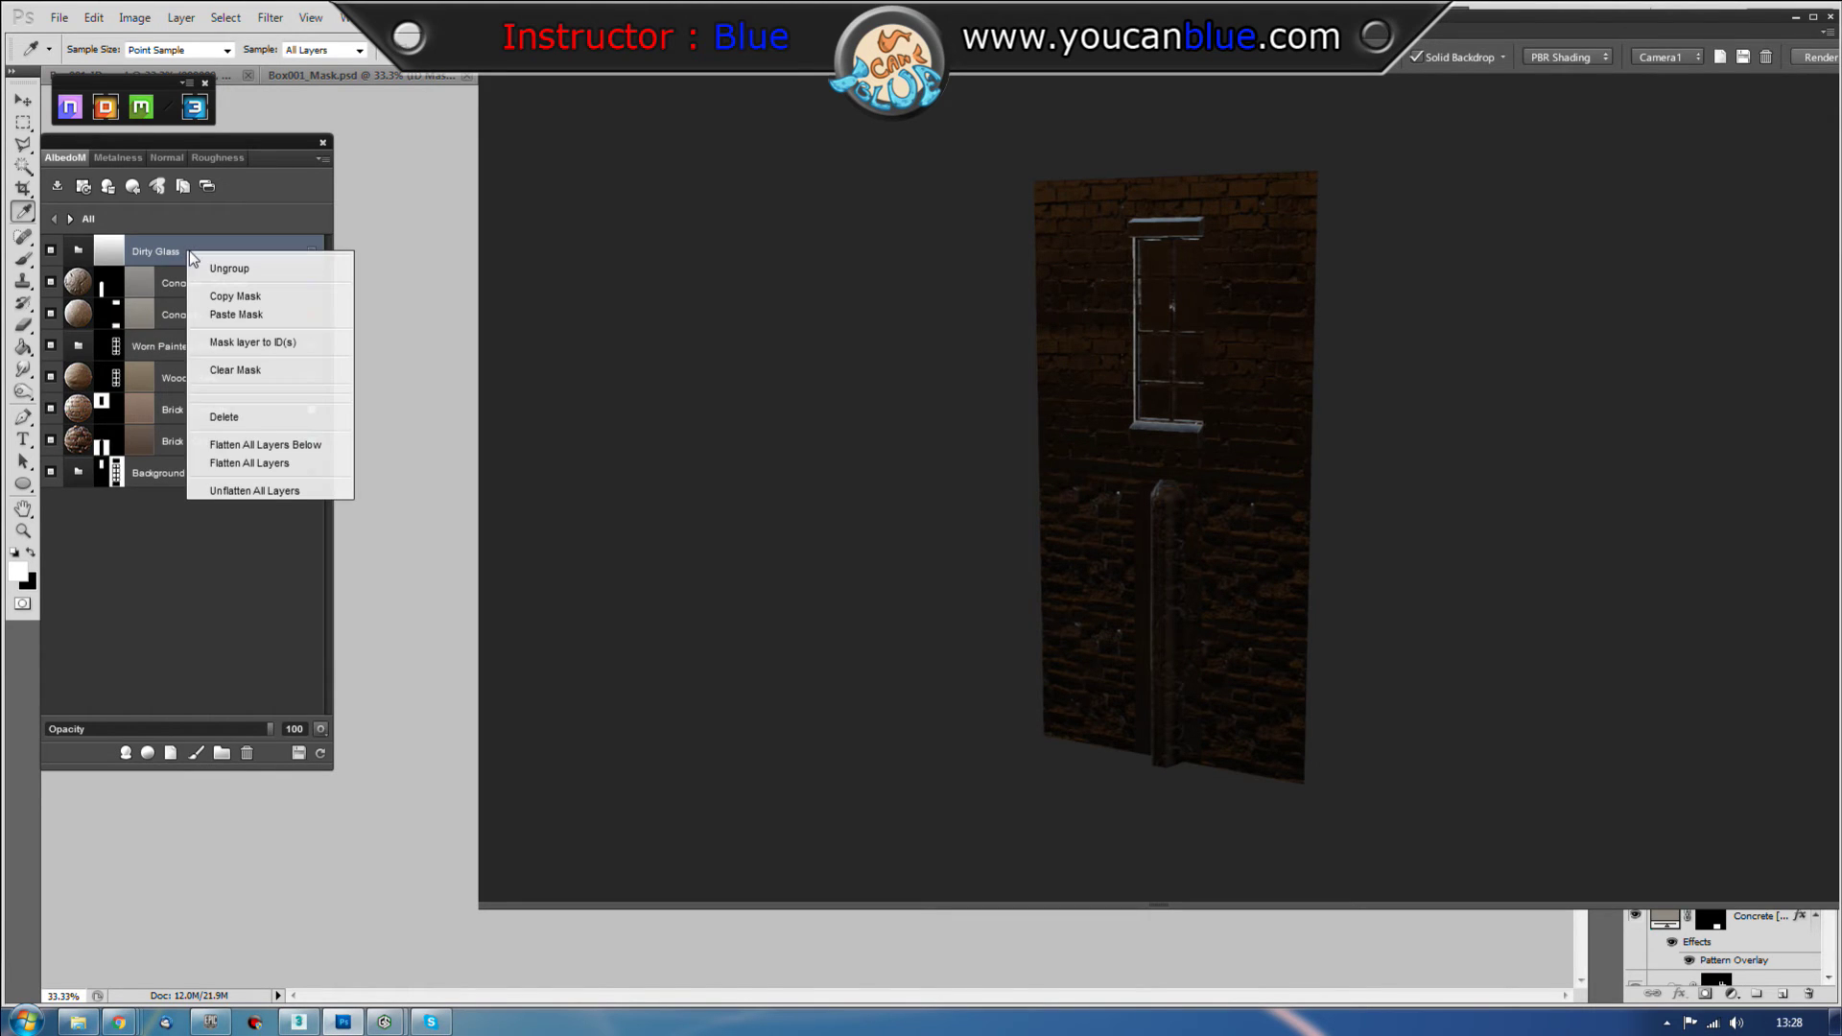
{"action": "left_click", "coordinate": [223, 343]}
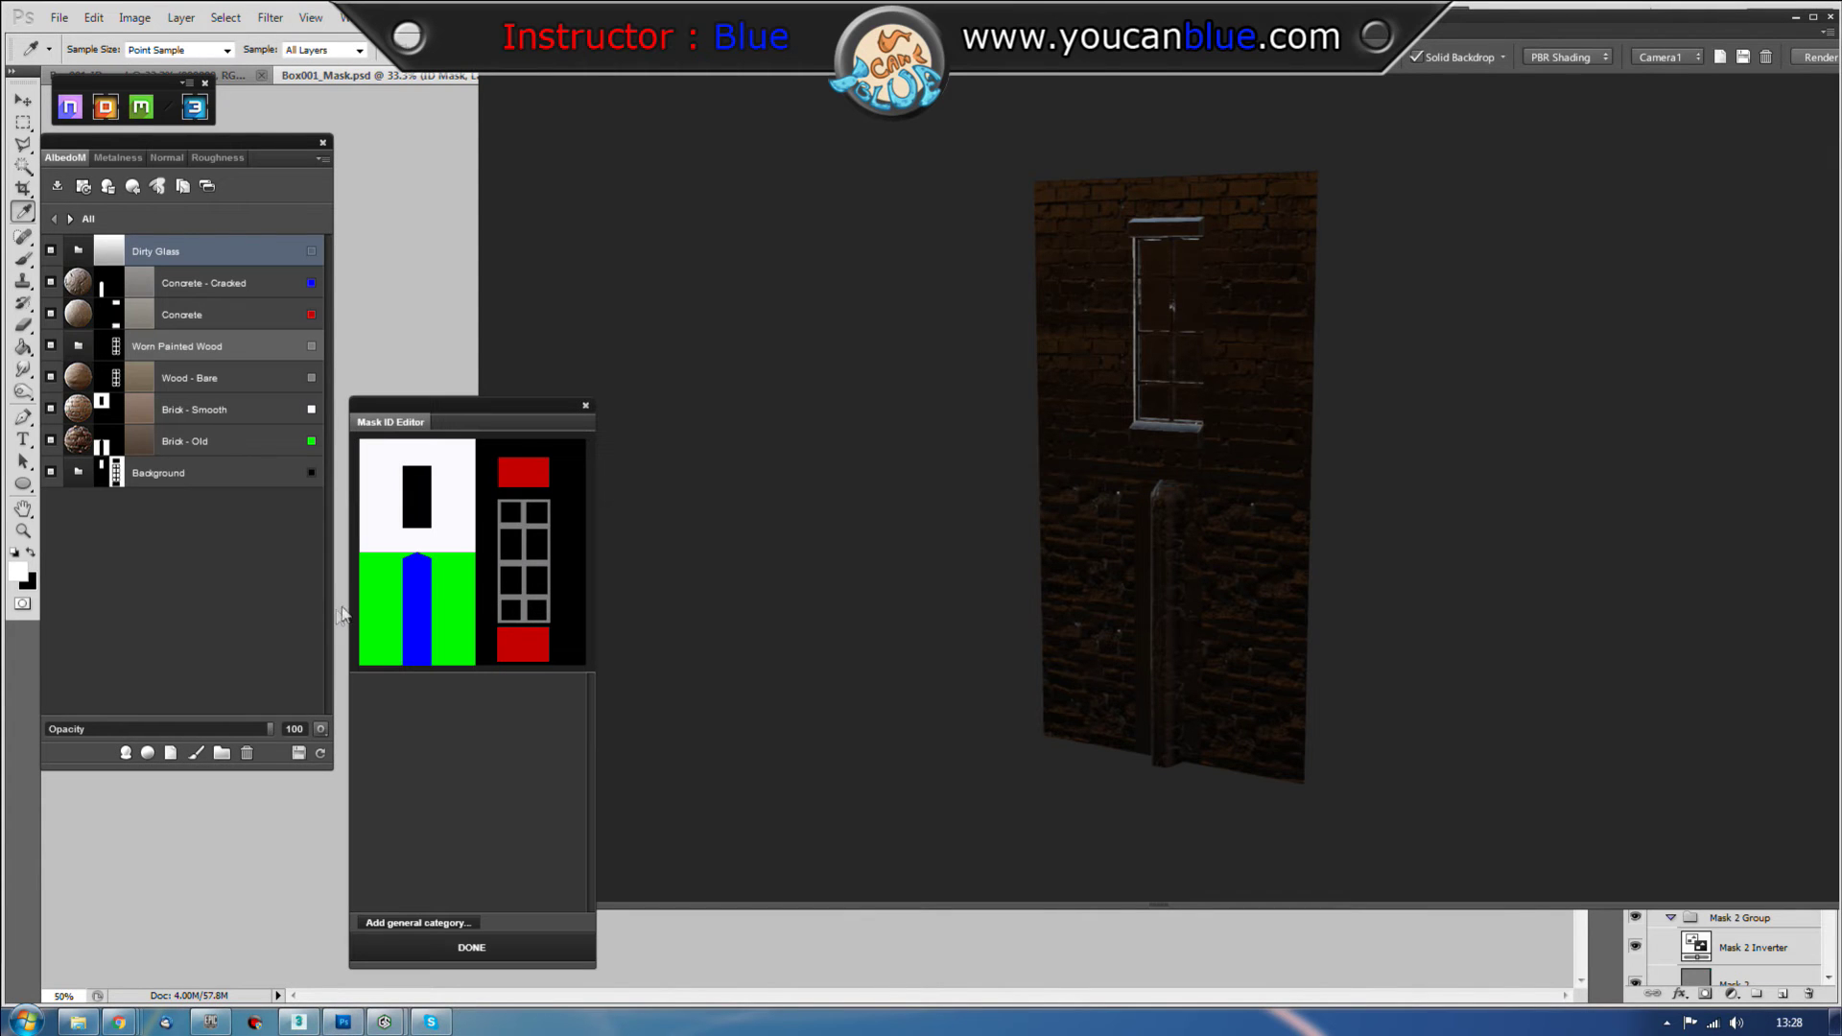
{"action": "left_click", "coordinate": [511, 550]}
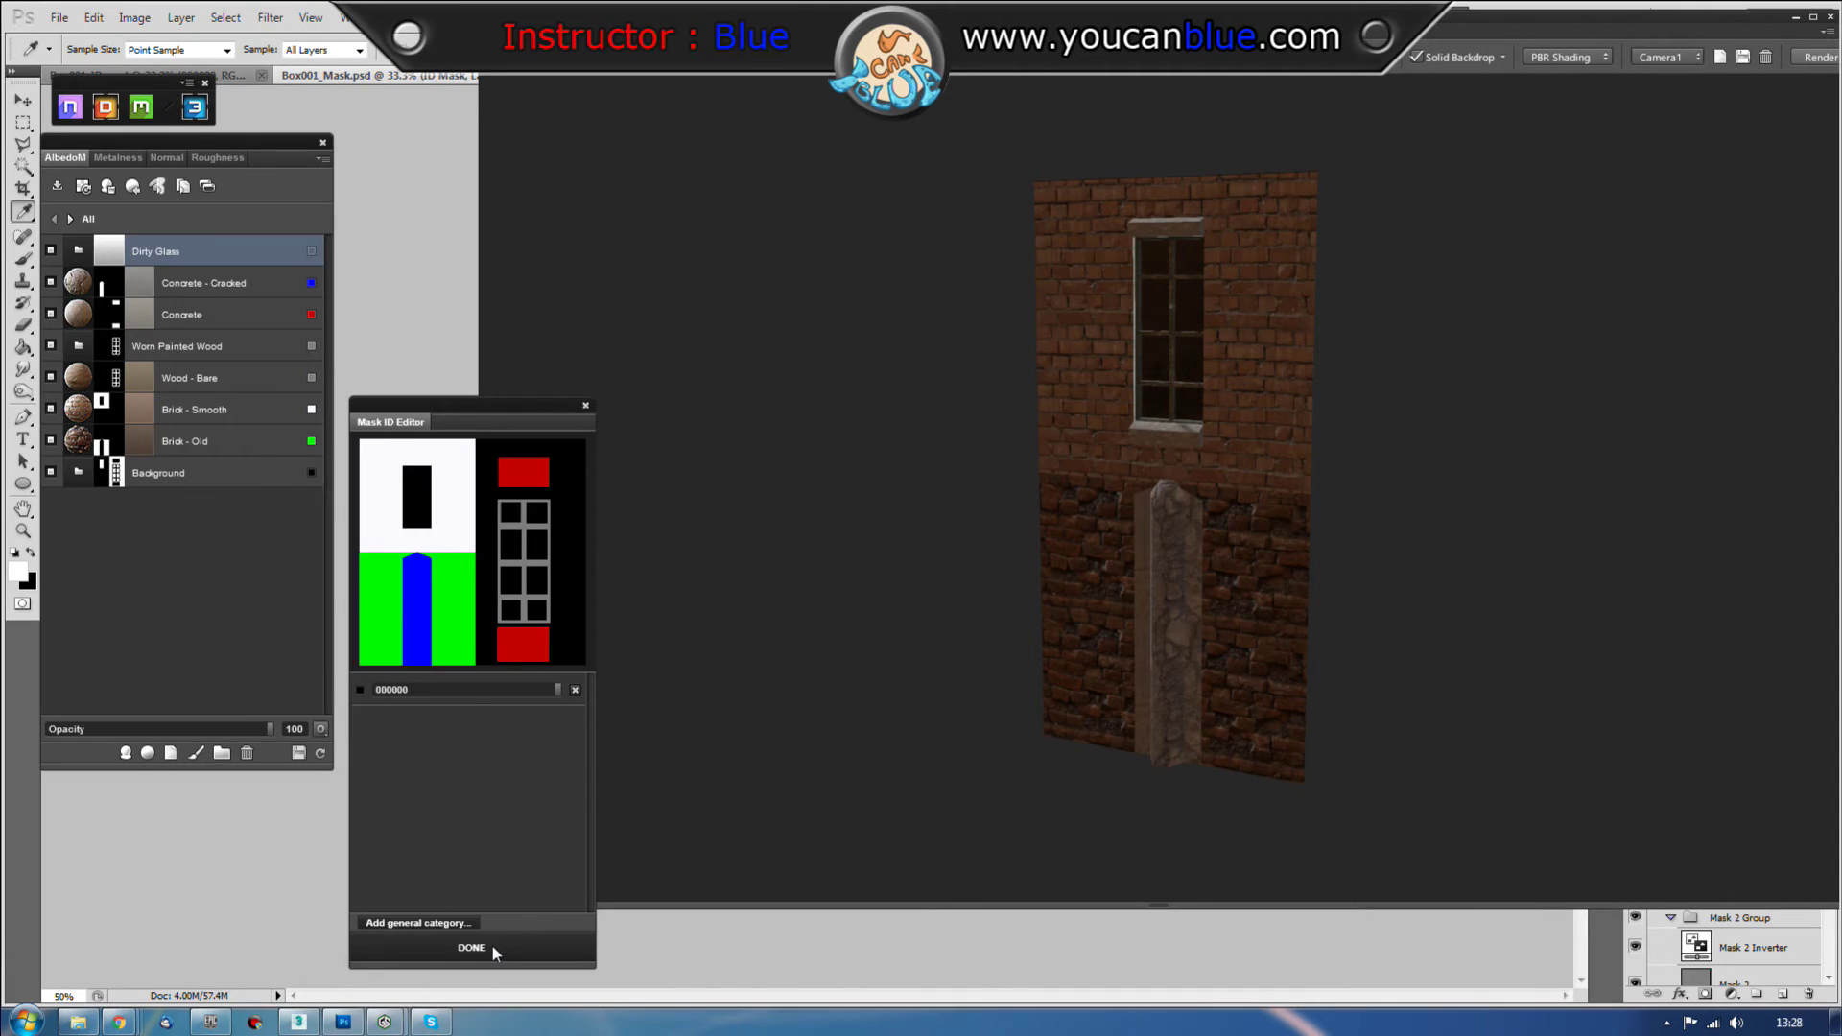
{"action": "left_click", "coordinate": [492, 946]}
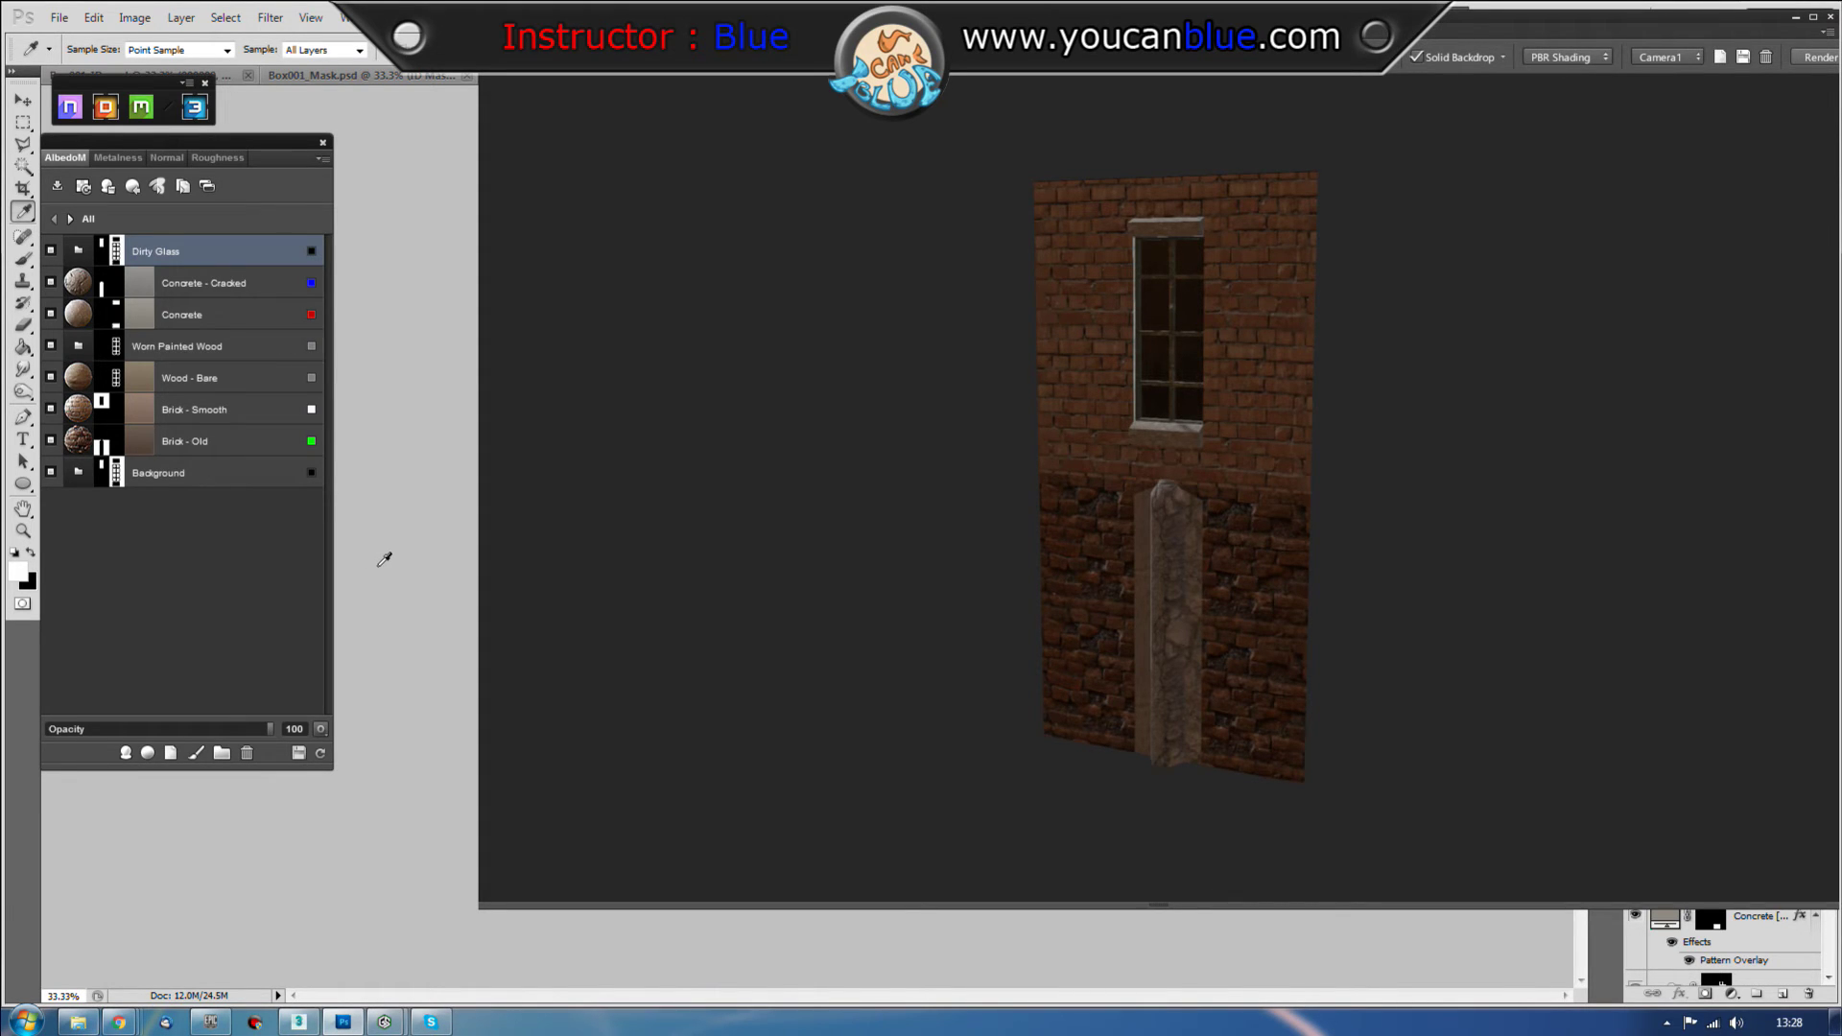
Step: Reduce the texture scale of the Dirt and Glass layers inside the Dirty Glass group, and return to the full layer list
{"action": "left_click", "coordinate": [79, 253]}
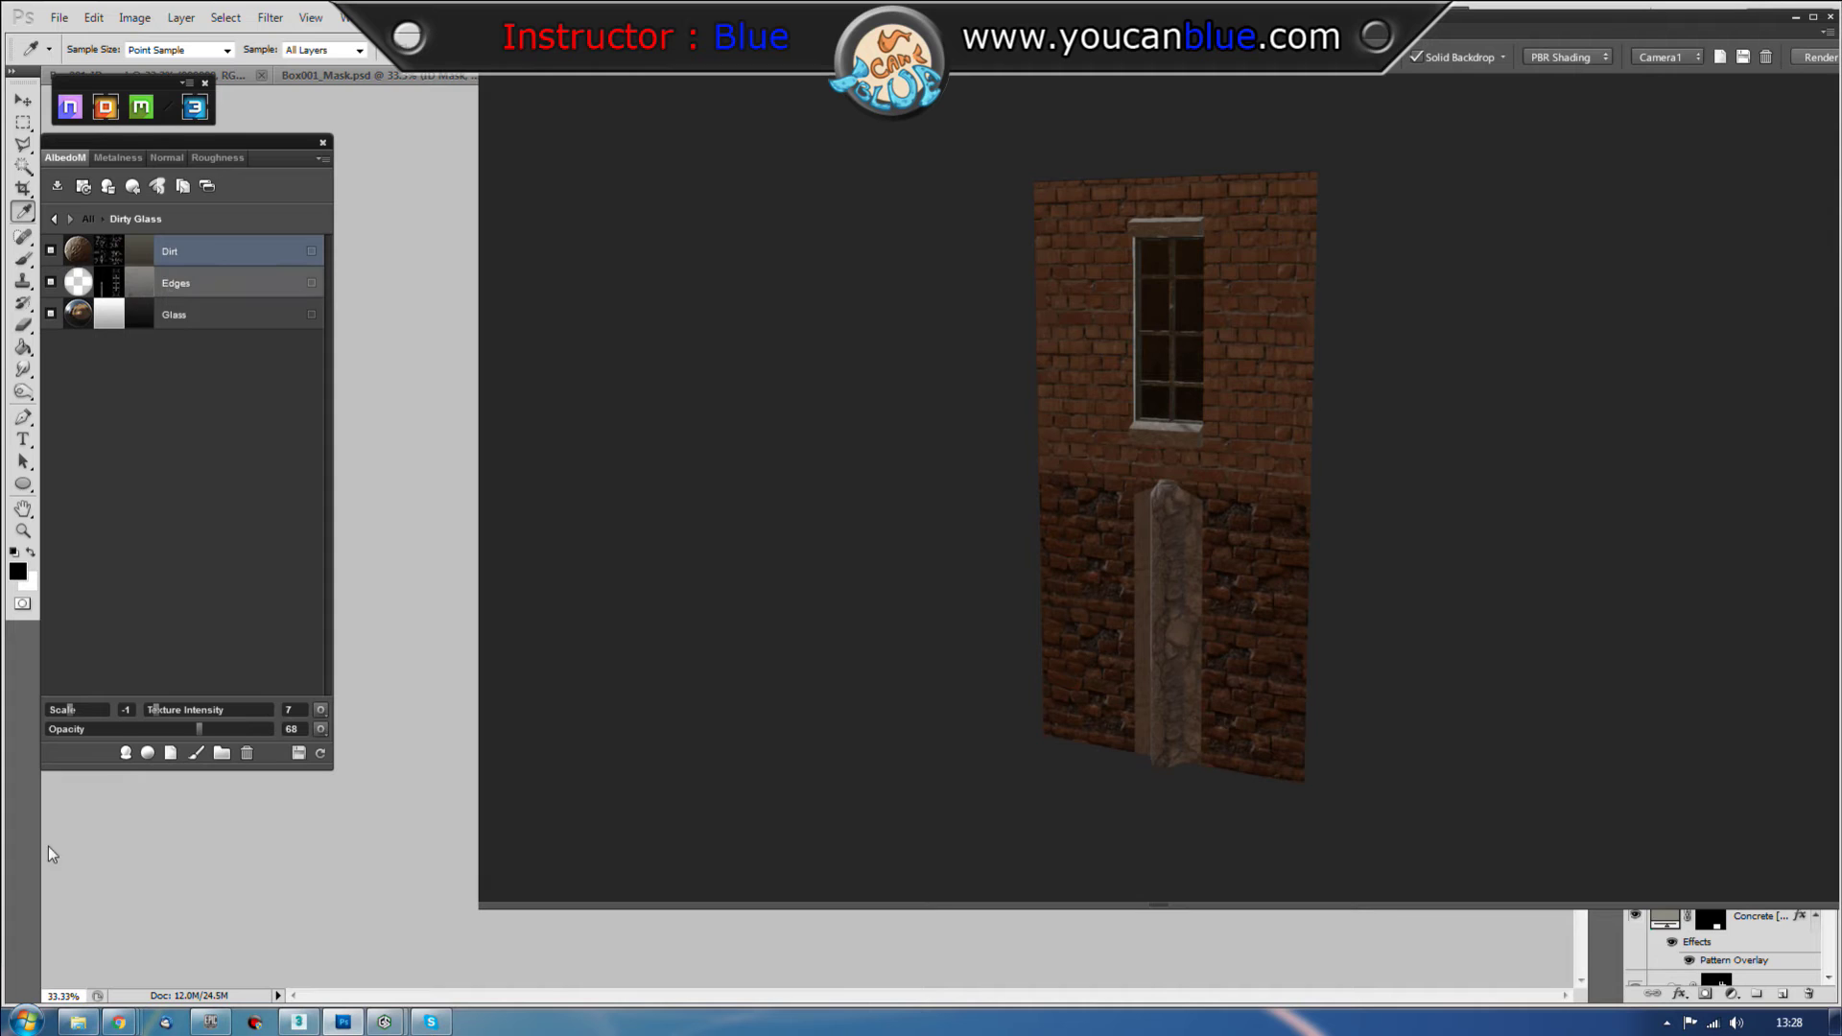
{"action": "left_click_drag", "start_coordinate": [73, 710], "coordinate": [61, 711]}
{"action": "left_click", "coordinate": [221, 279]}
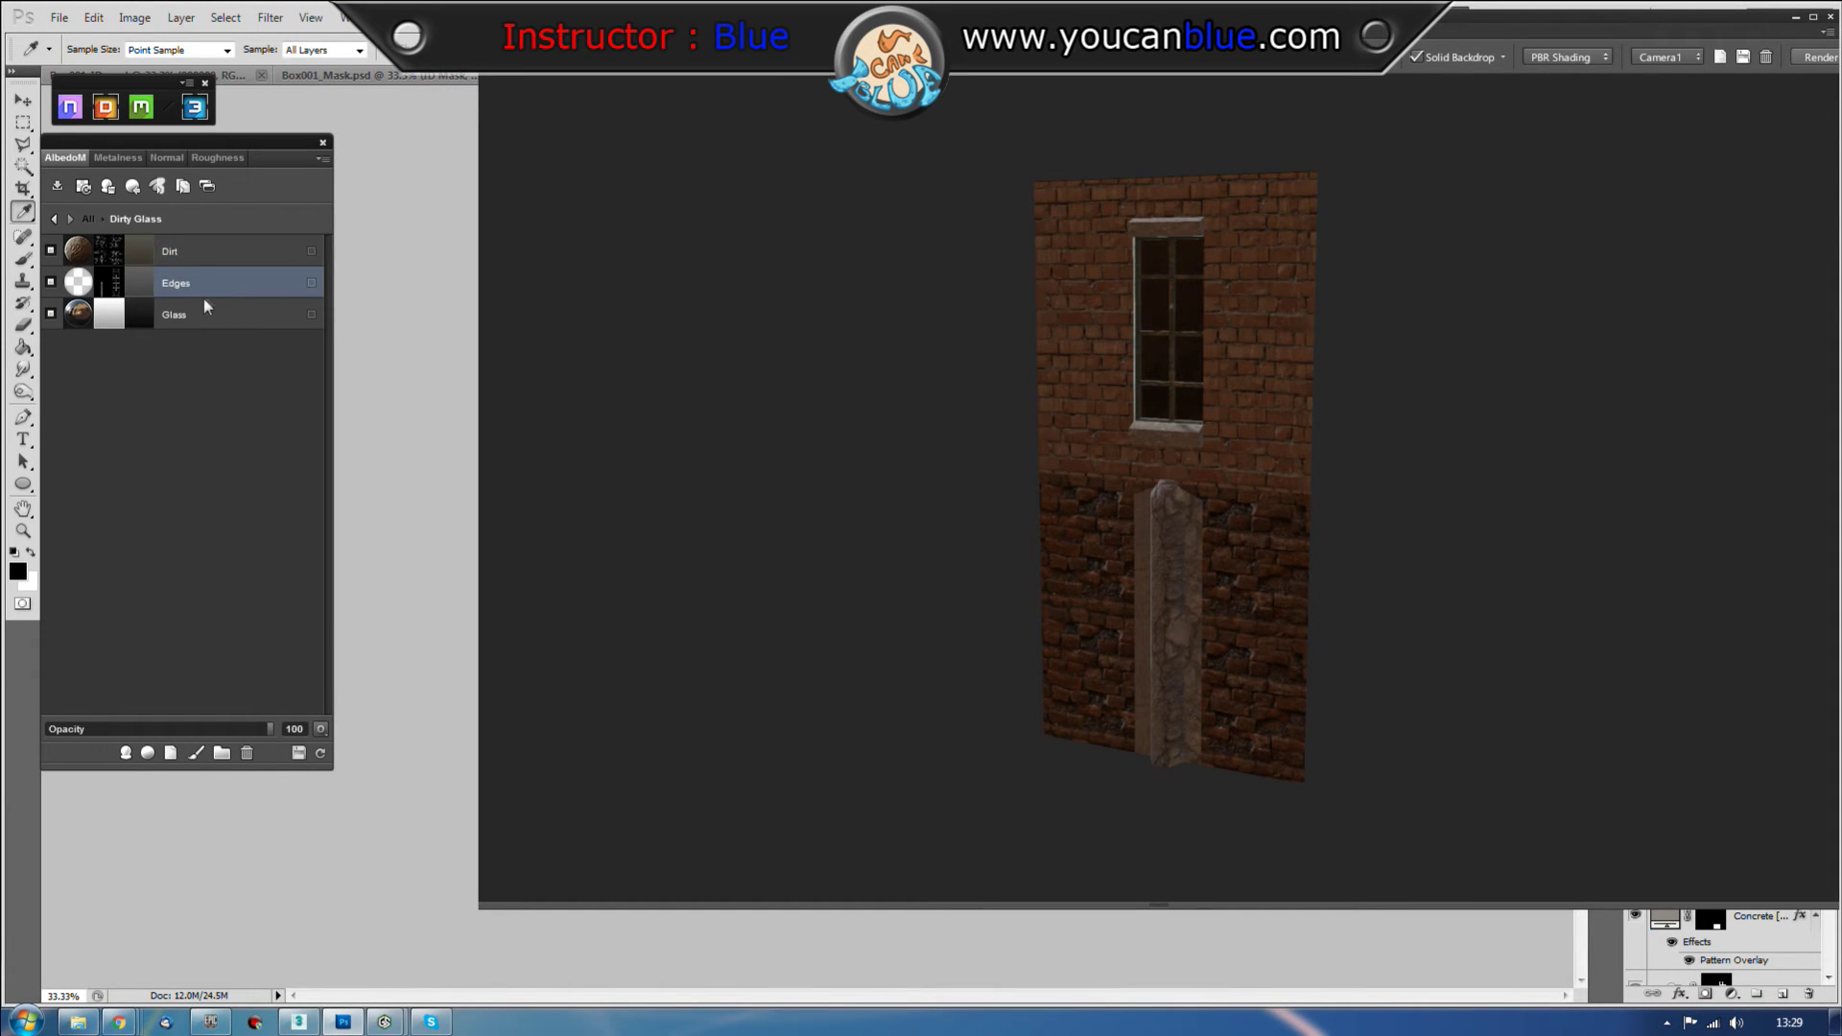
{"action": "left_click", "coordinate": [204, 312]}
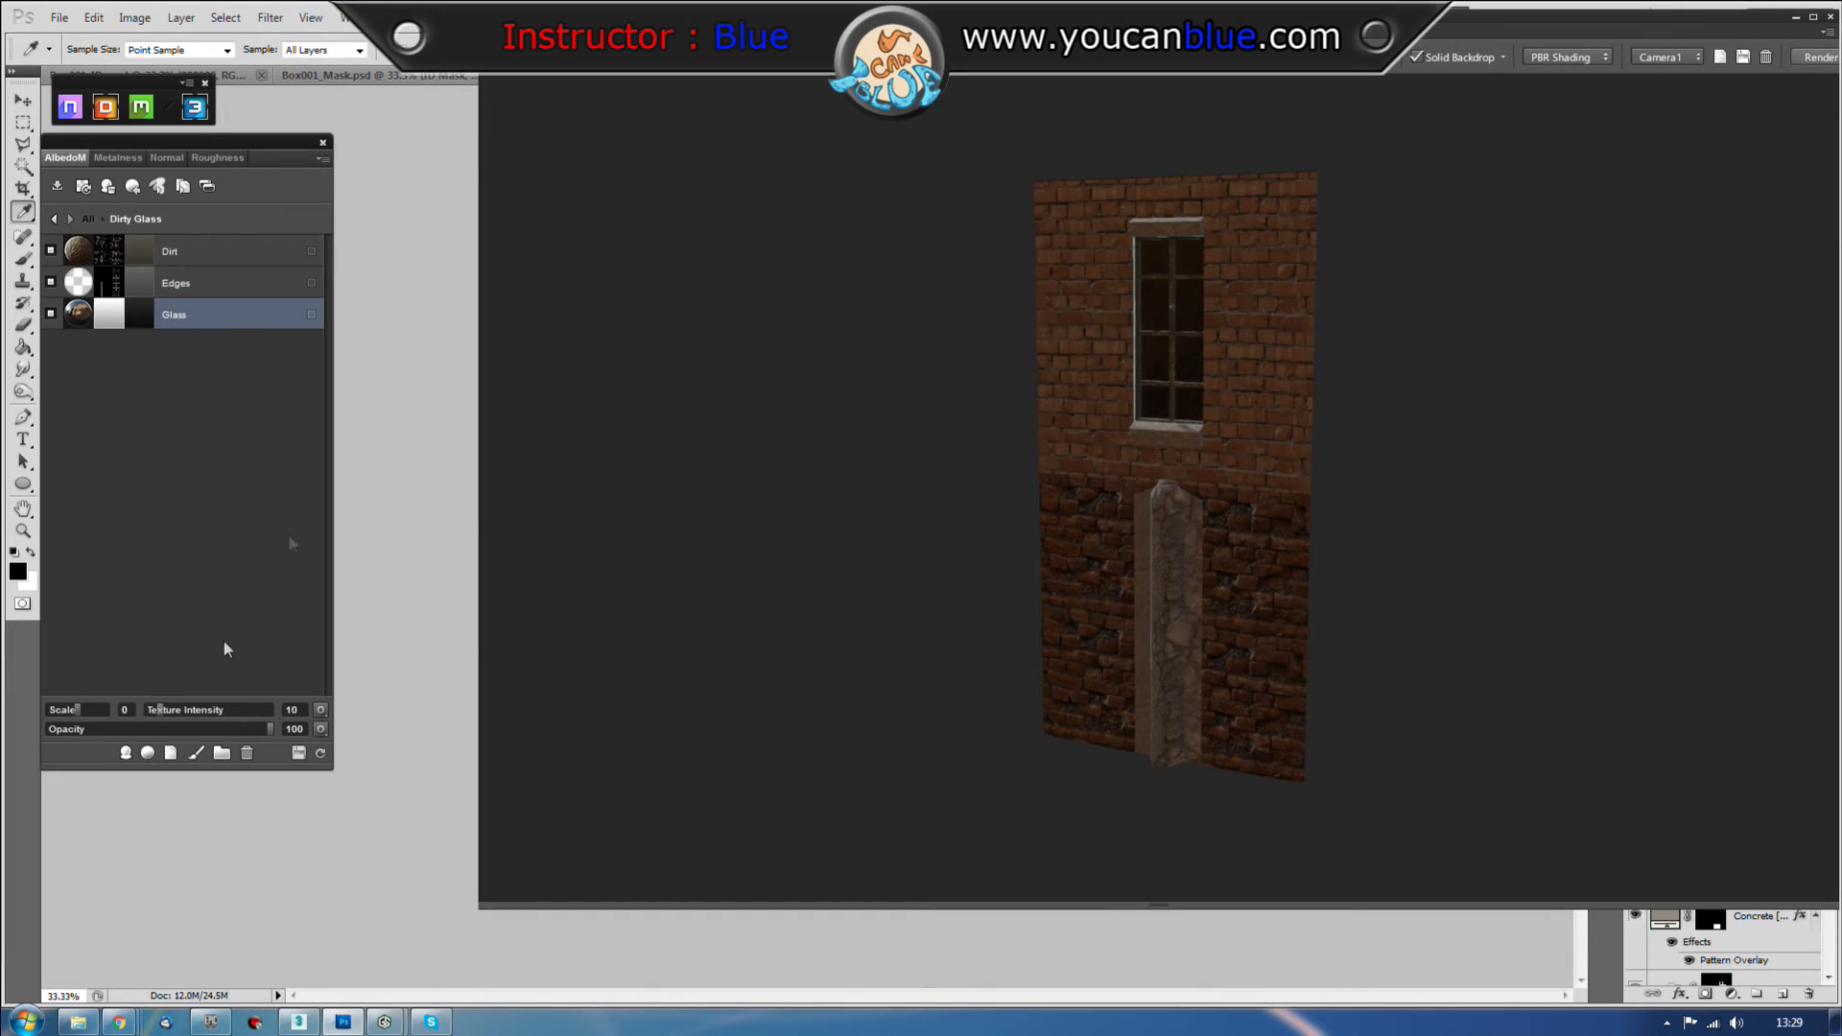
{"action": "left_click", "coordinate": [72, 713]}
{"action": "key", "text": "x"}
{"action": "left_click", "coordinate": [53, 220]}
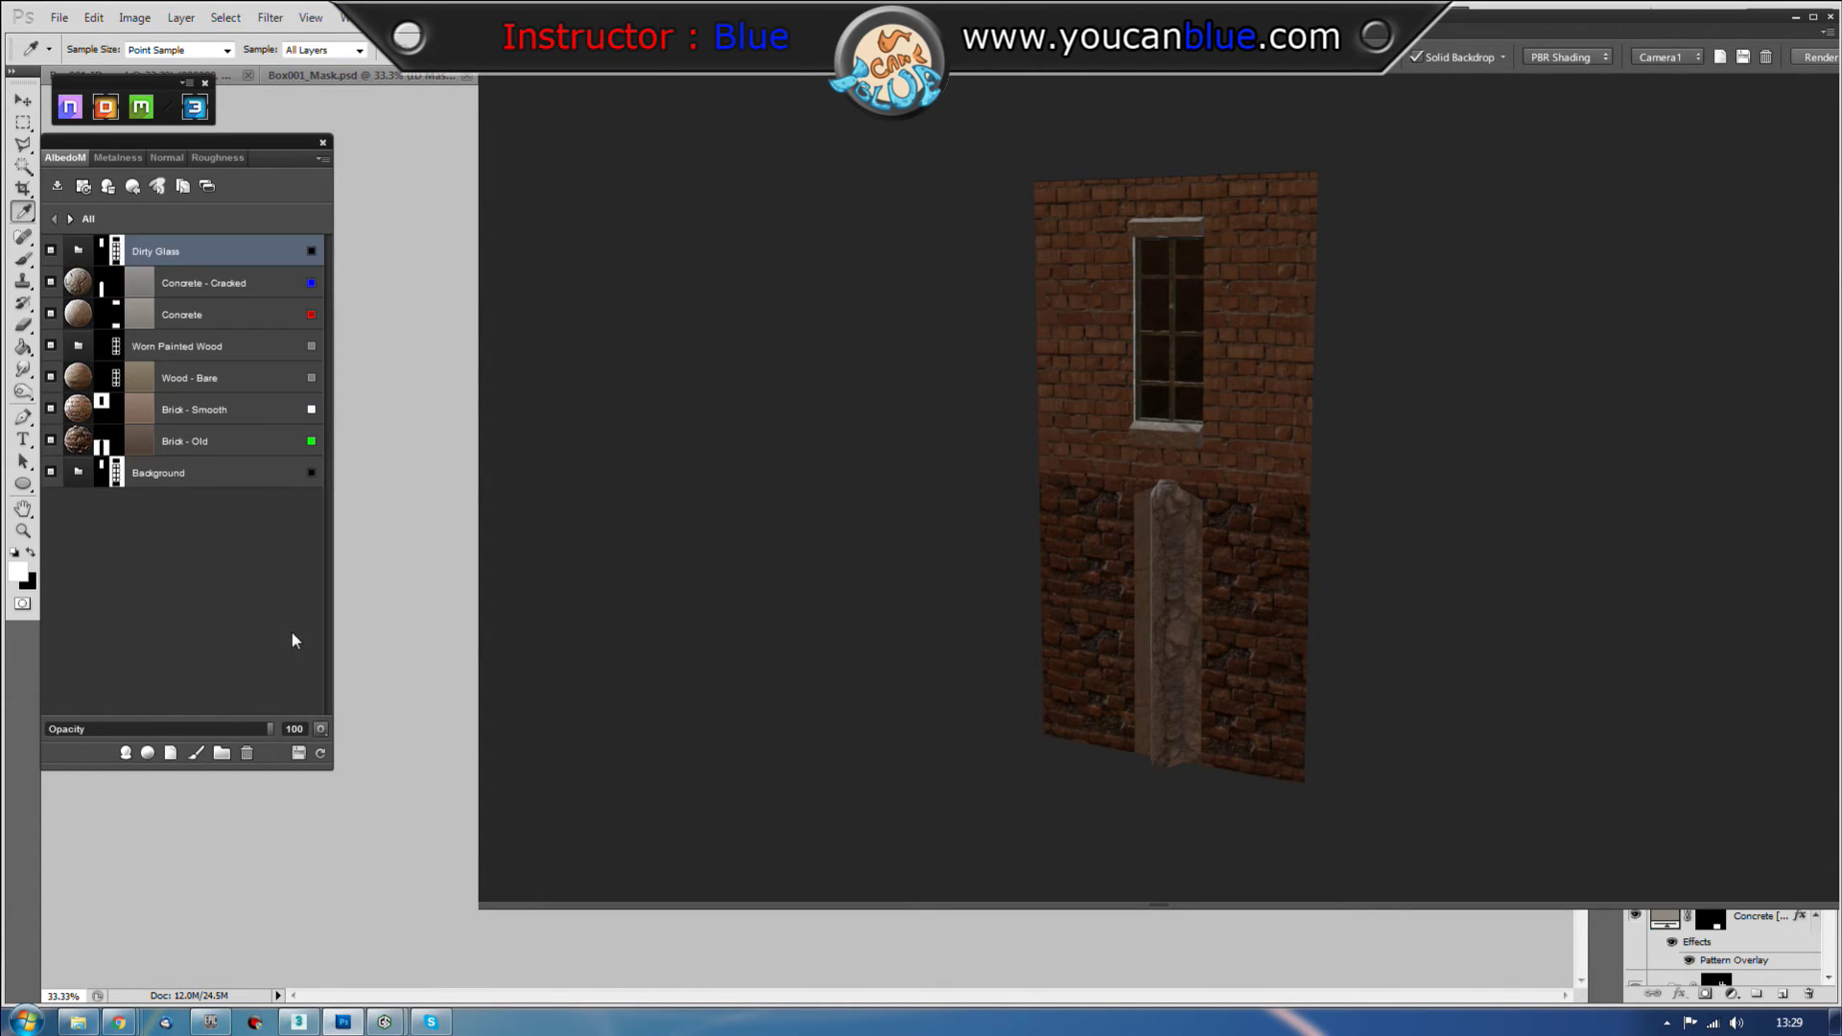
Step: Add the Wear and Tear material from the legacy Weathering category above the Dirty Glass group
{"action": "left_click", "coordinate": [126, 754]}
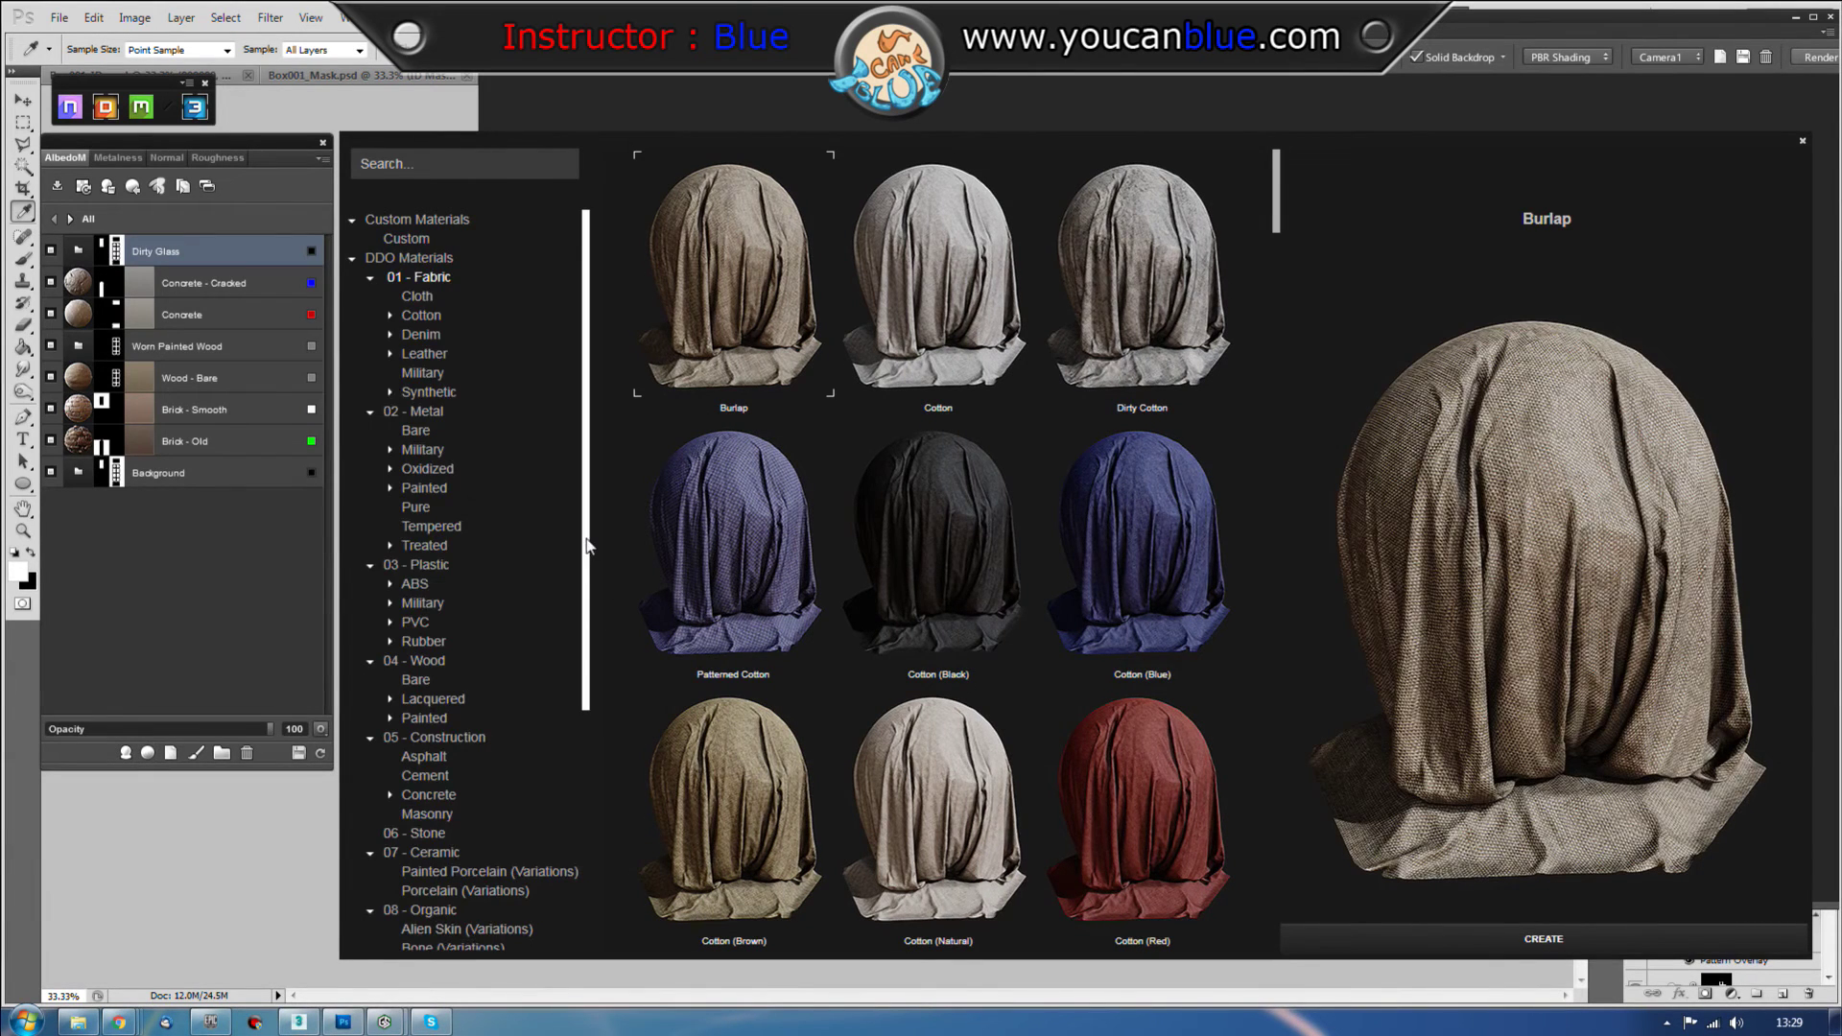
{"action": "scroll", "coordinate": [566, 683], "scroll_direction": "down", "scroll_amount": 6}
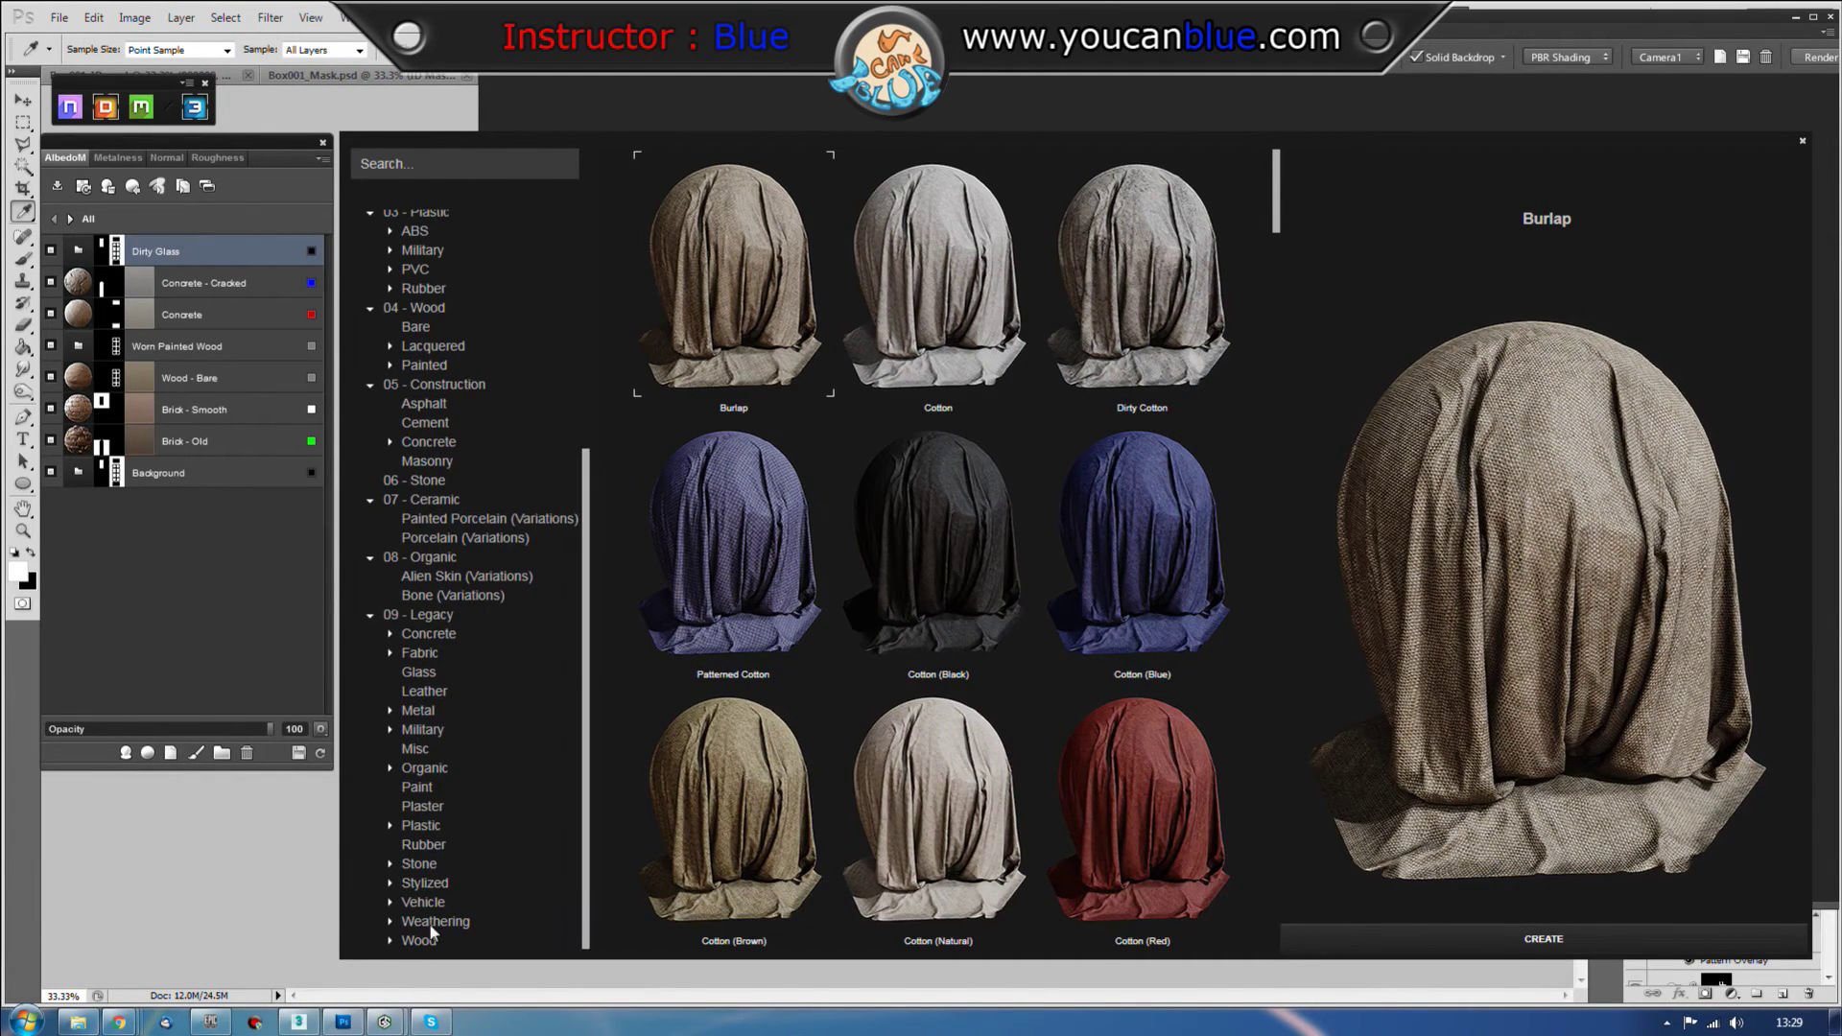
{"action": "left_click", "coordinate": [435, 923]}
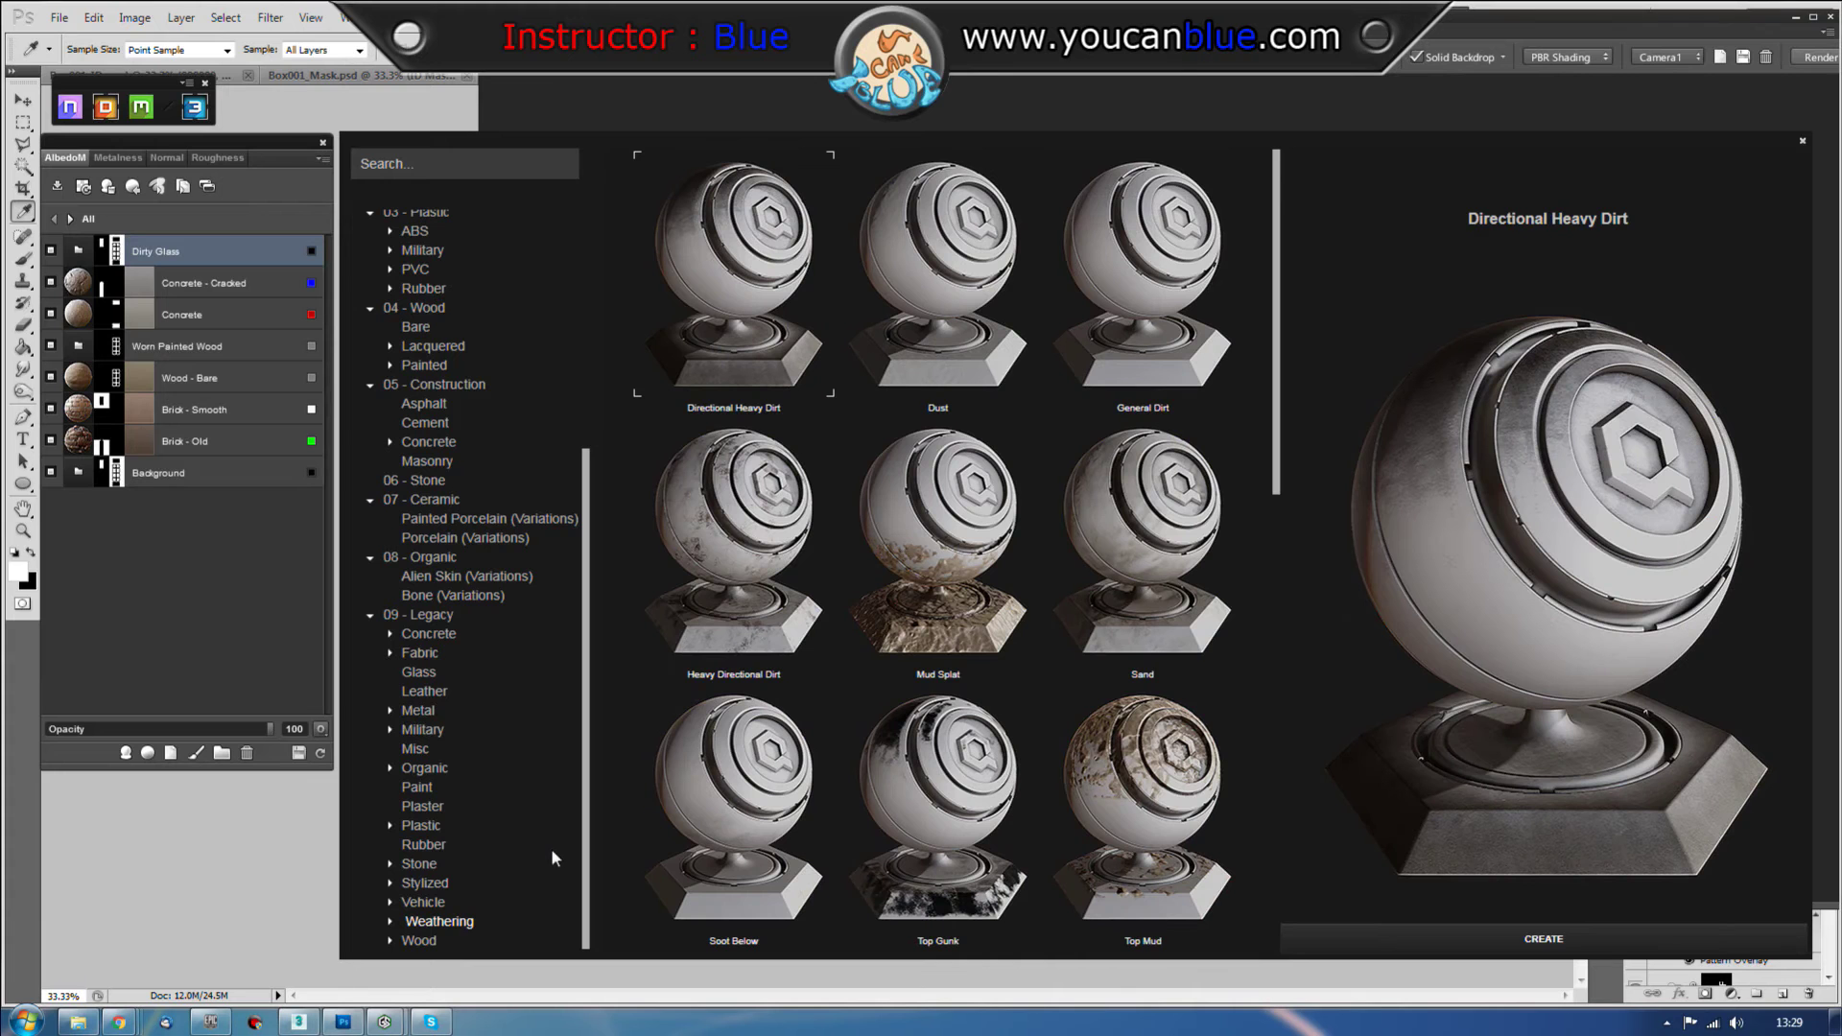
{"action": "mouse_move", "coordinate": [1281, 331]}
{"action": "left_mouse_down"}
{"action": "mouse_move", "coordinate": [1264, 626]}
{"action": "mouse_move", "coordinate": [1283, 825]}
{"action": "left_mouse_up"}
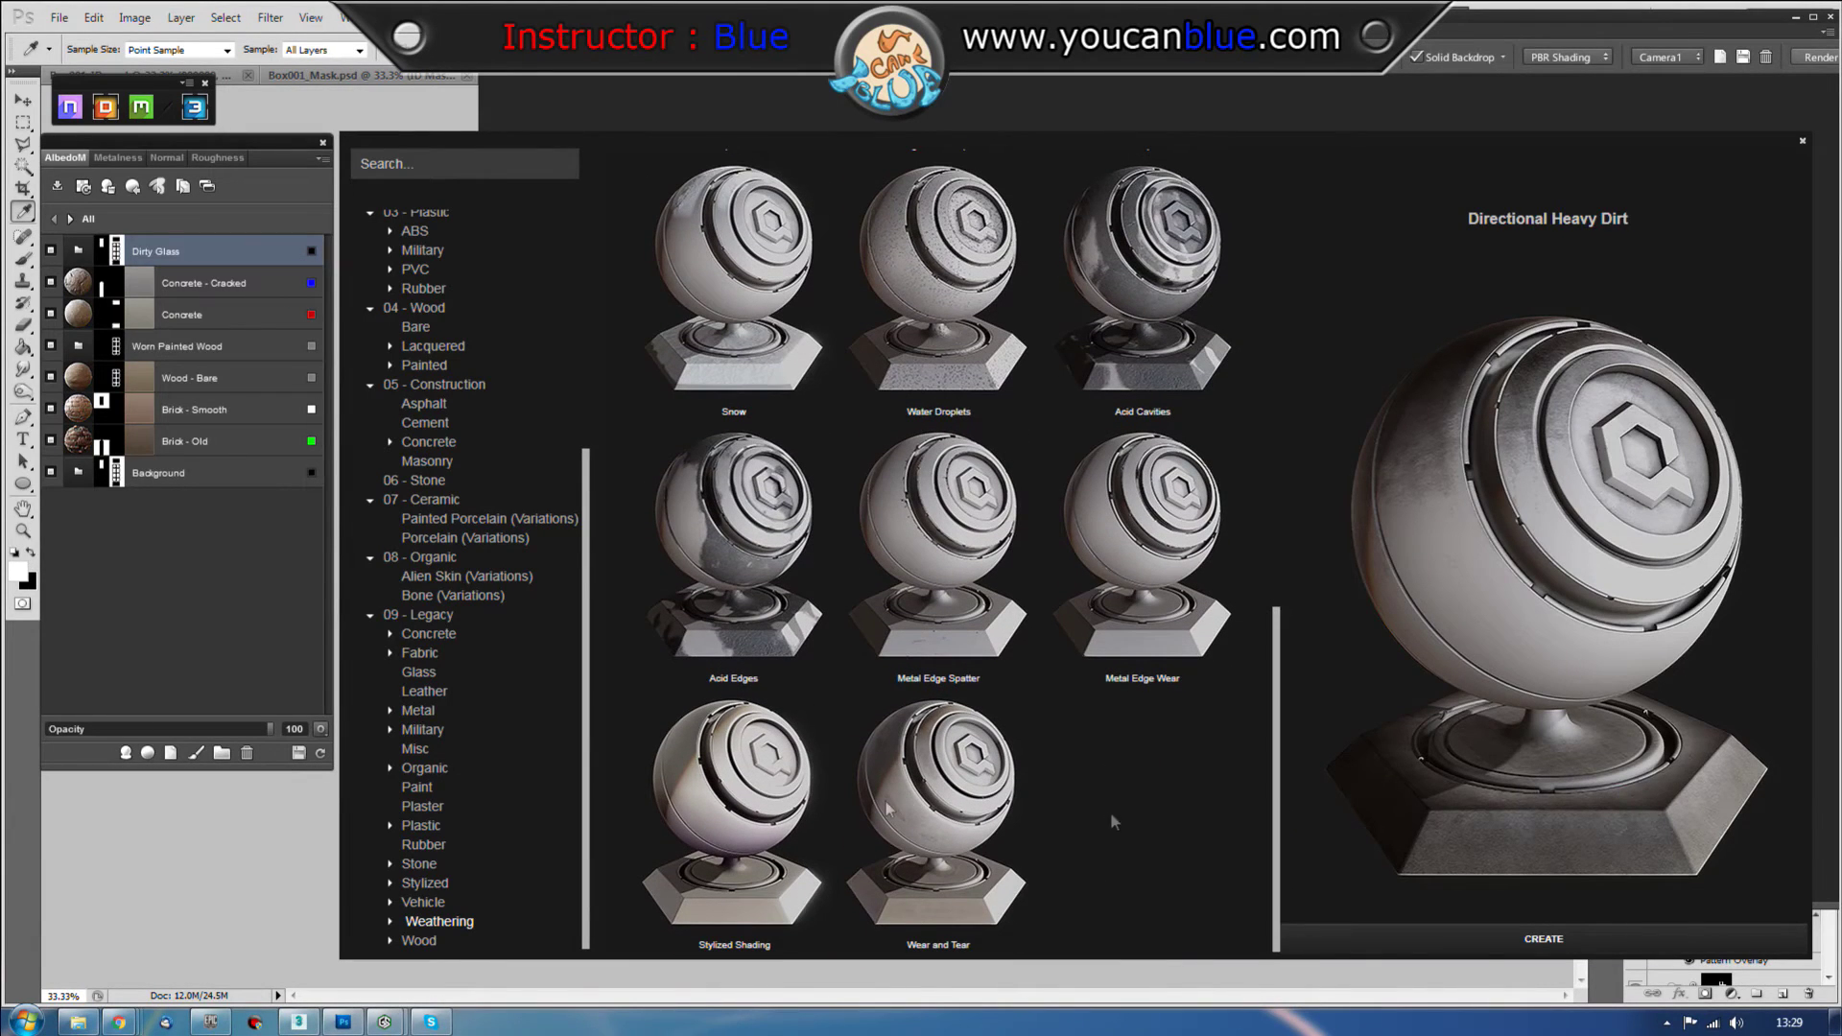
{"action": "left_click", "coordinate": [954, 792]}
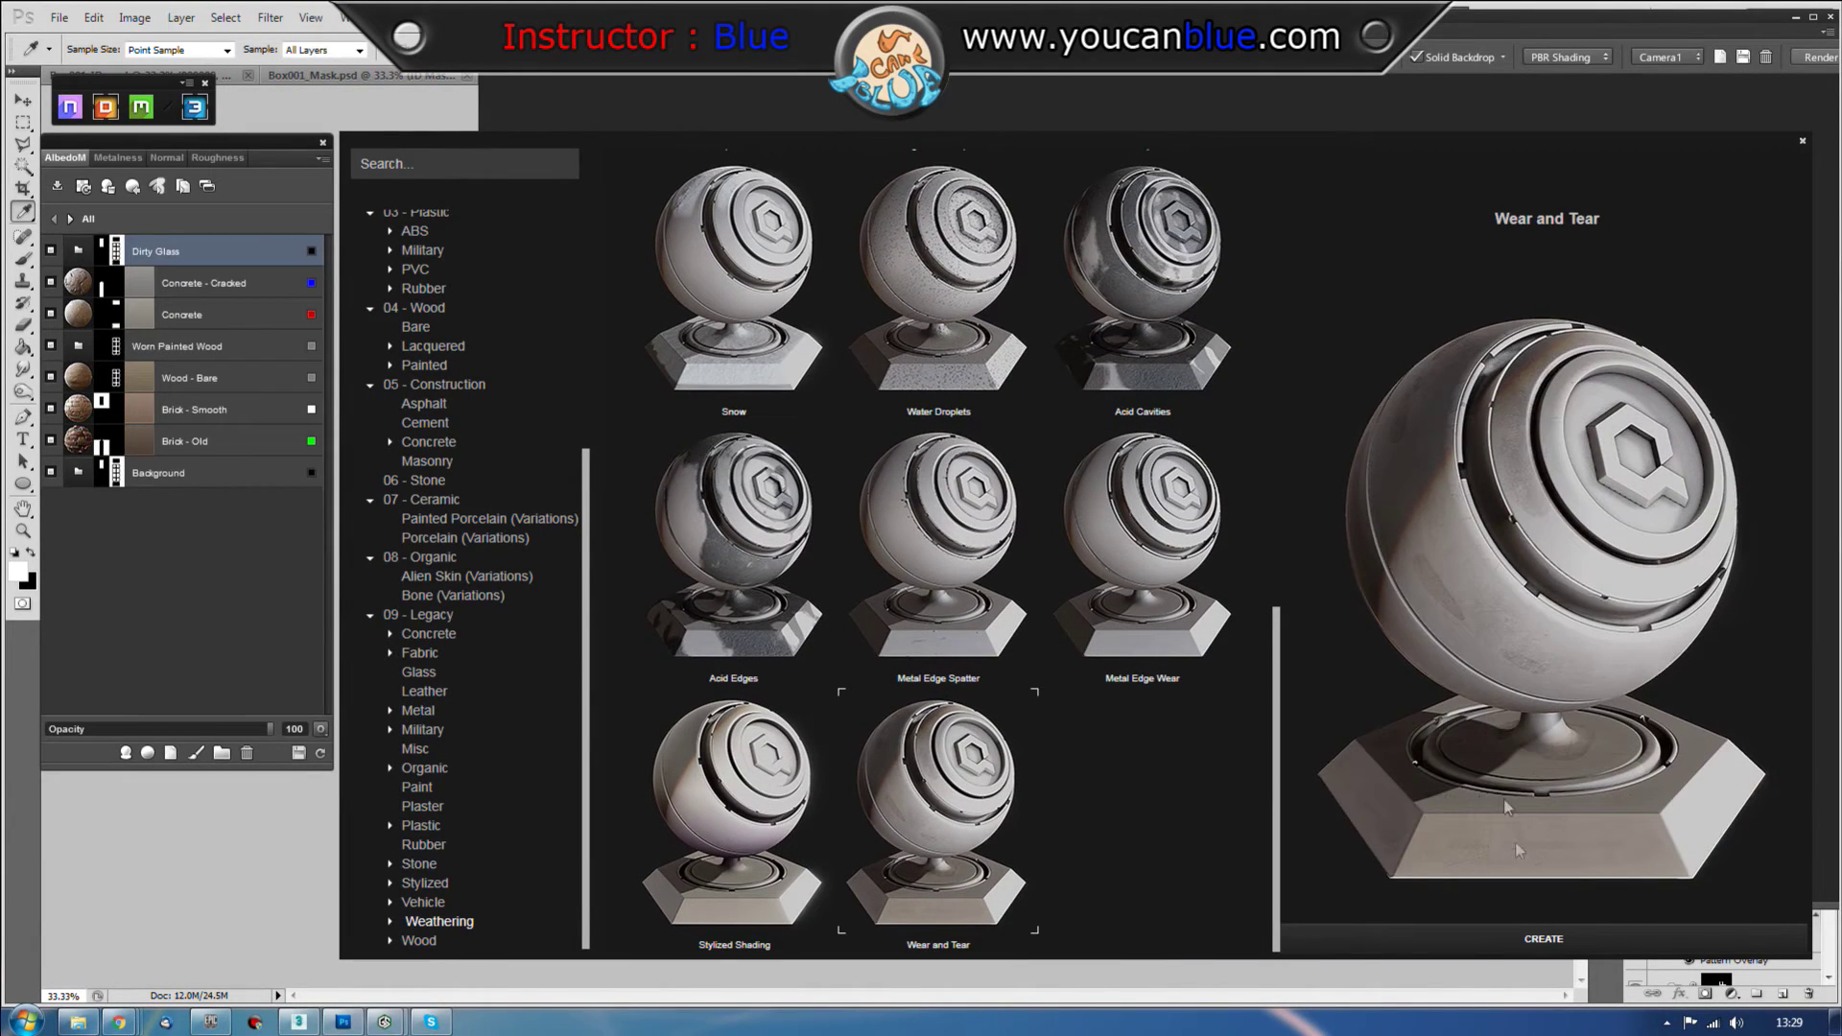
{"action": "left_click", "coordinate": [1489, 940]}
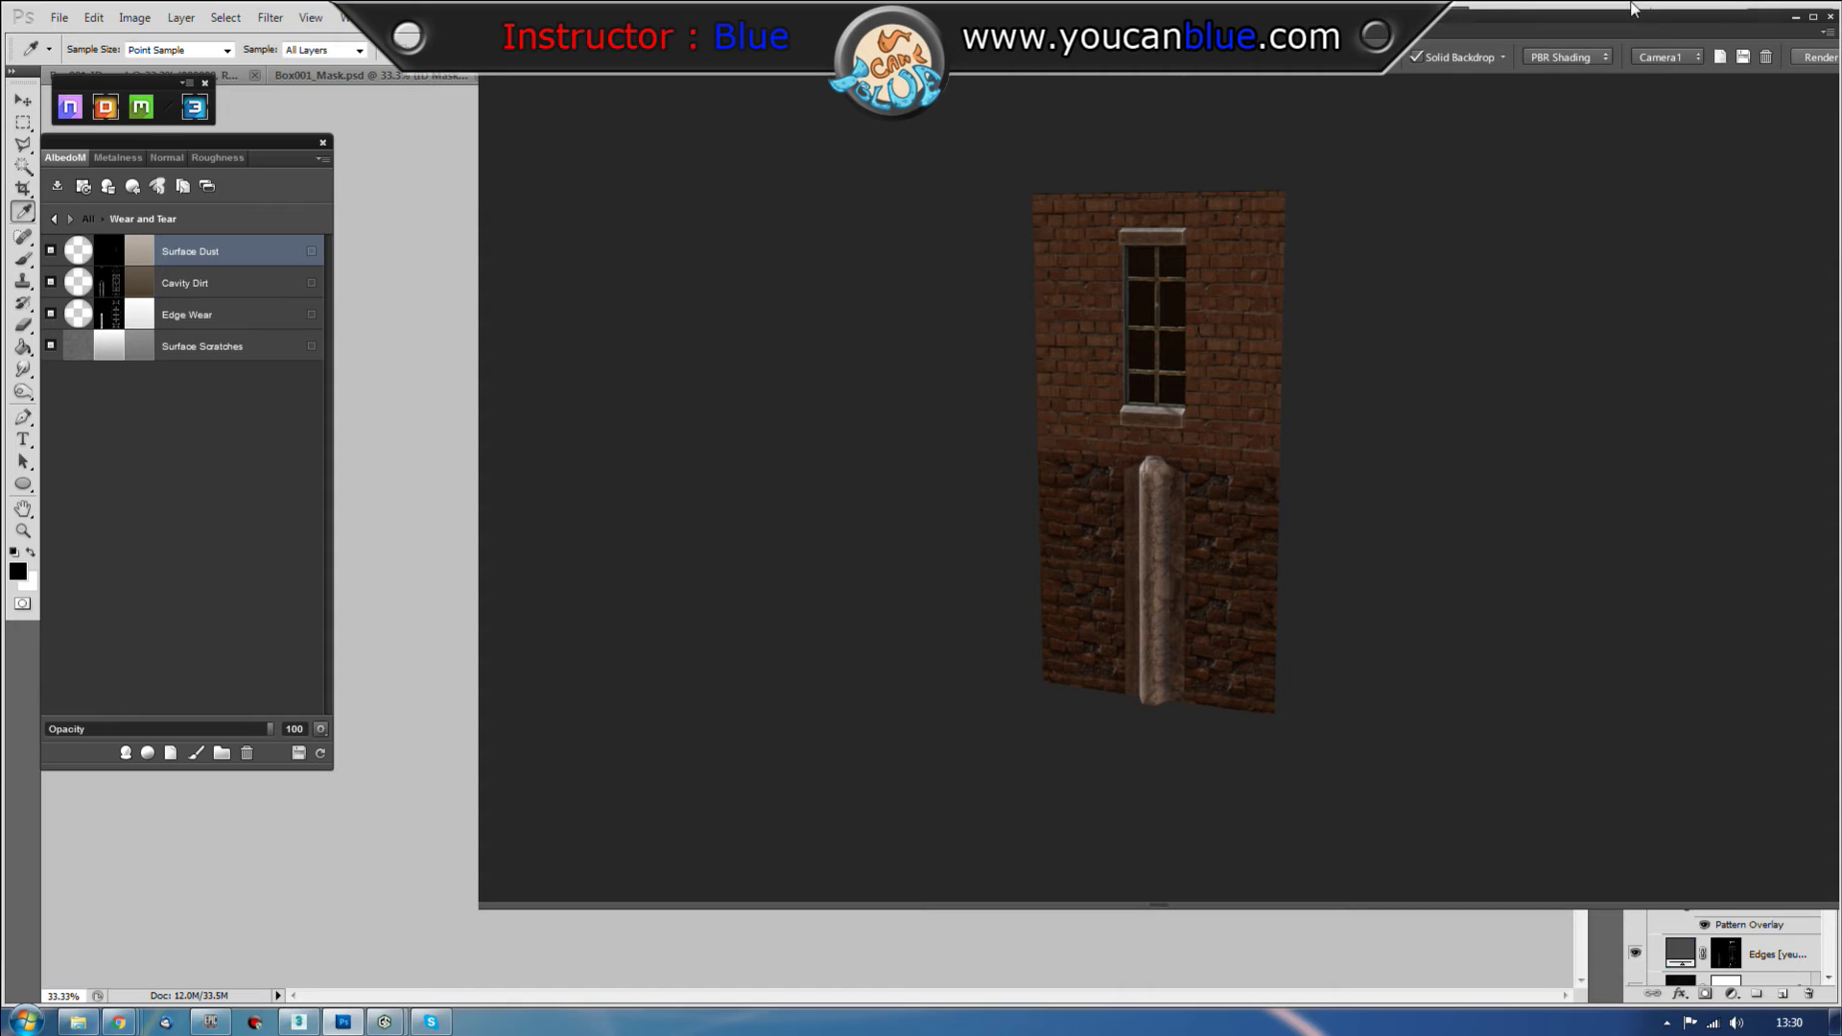
Step: Put away the 3D preview window and examine the metalness and albedo texture documents
{"action": "double_click", "coordinate": [1694, 12]}
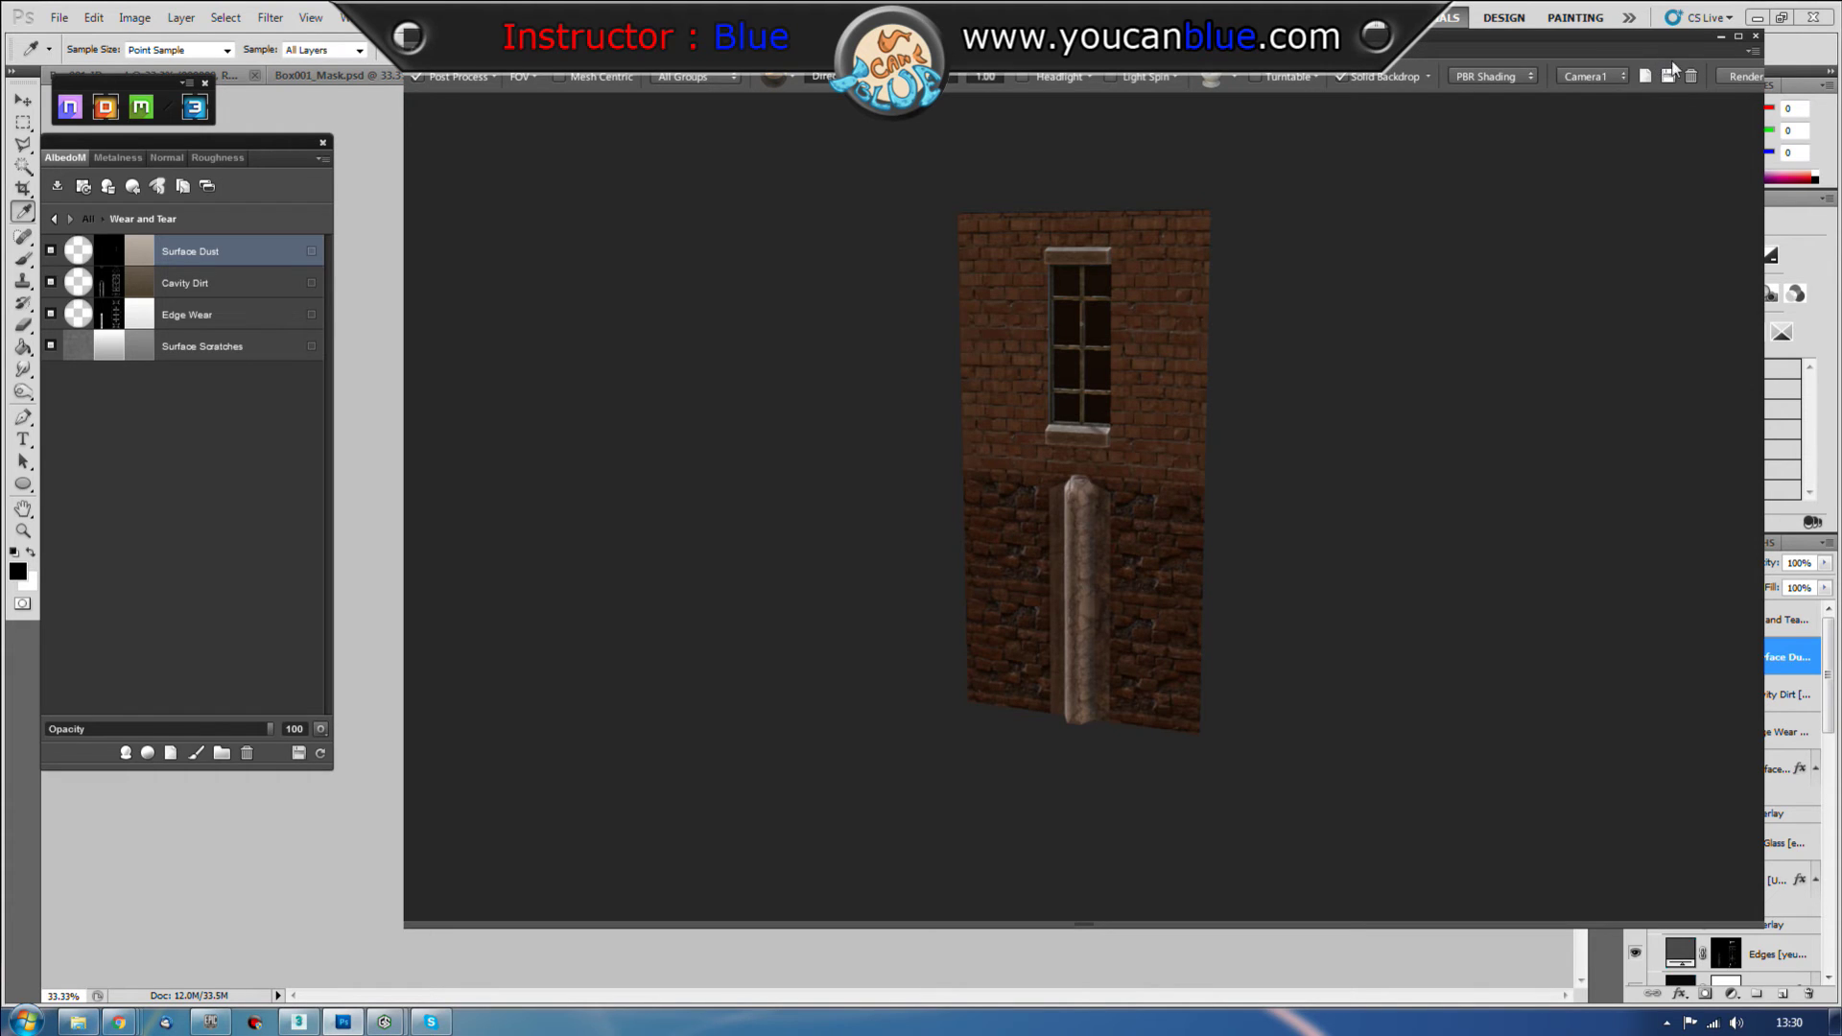
{"action": "left_click", "coordinate": [1754, 36]}
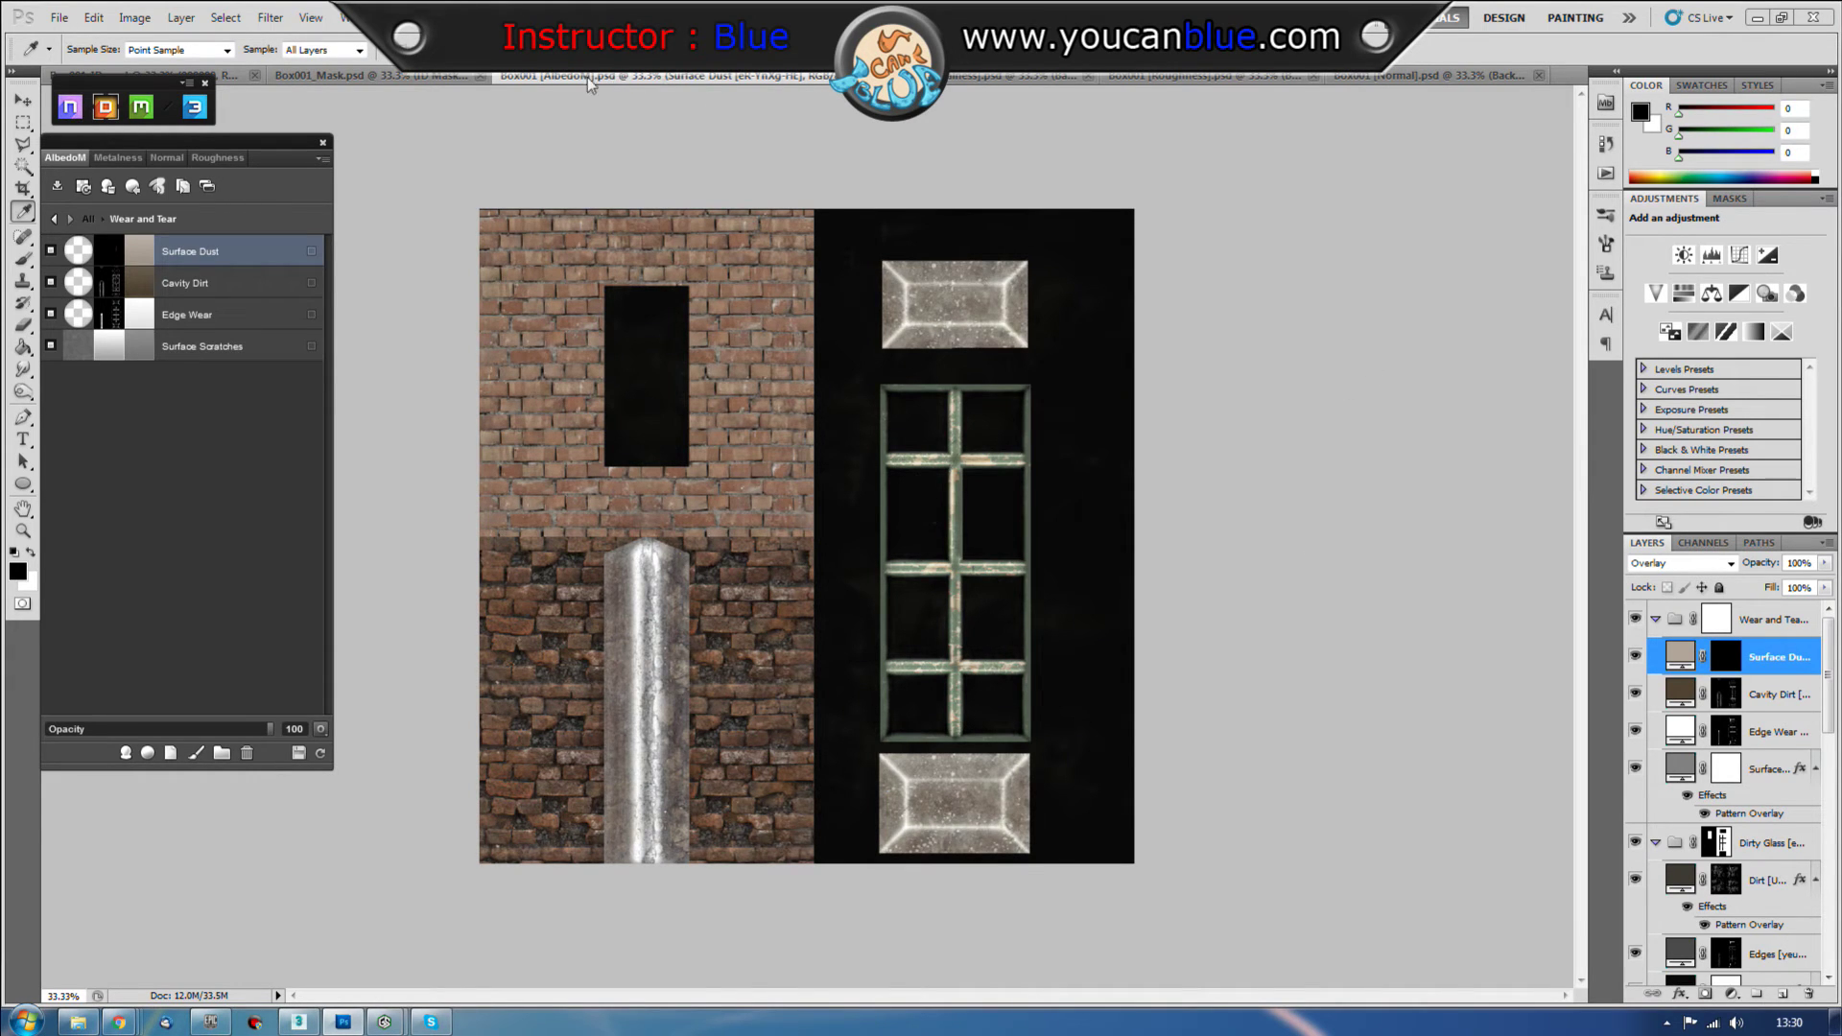
{"action": "left_click", "coordinate": [971, 78]}
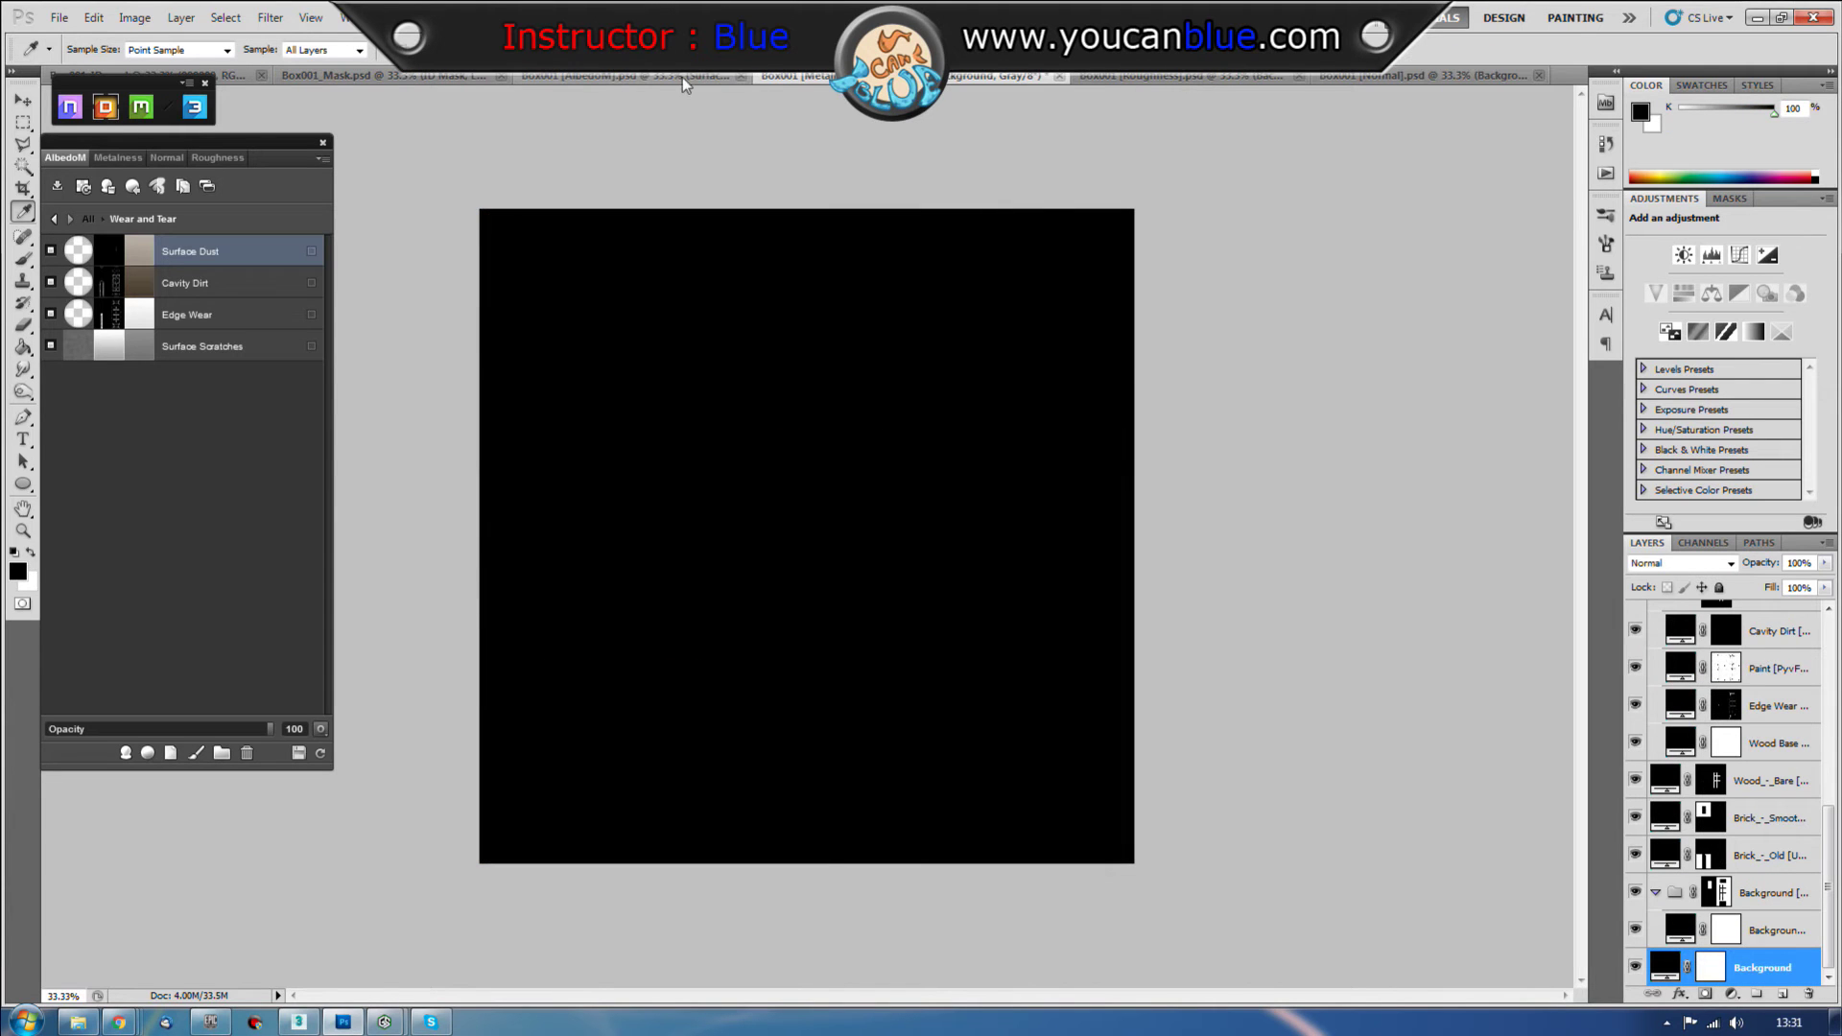
{"action": "key", "text": "ctrl+shift+Tab"}
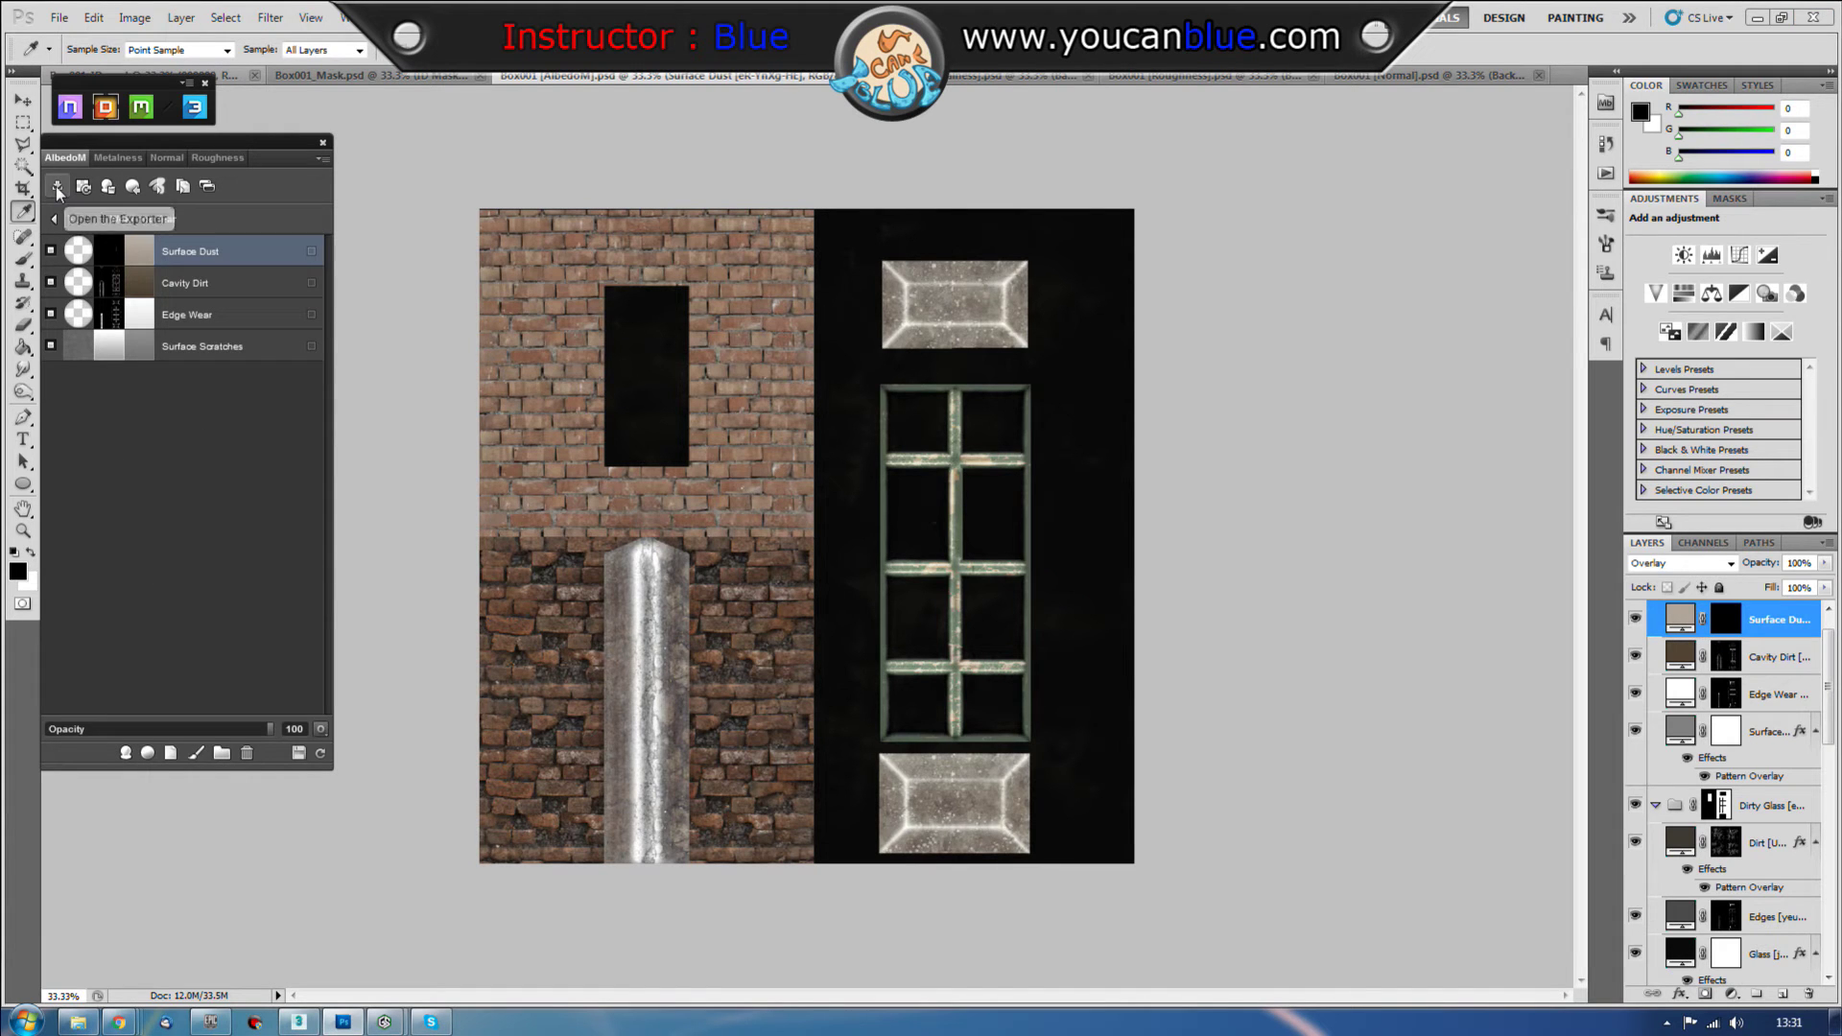
Step: Export all materials for the UE4 target as .tga files under the name UE4_Modular_Wall_01
{"action": "left_click", "coordinate": [57, 192]}
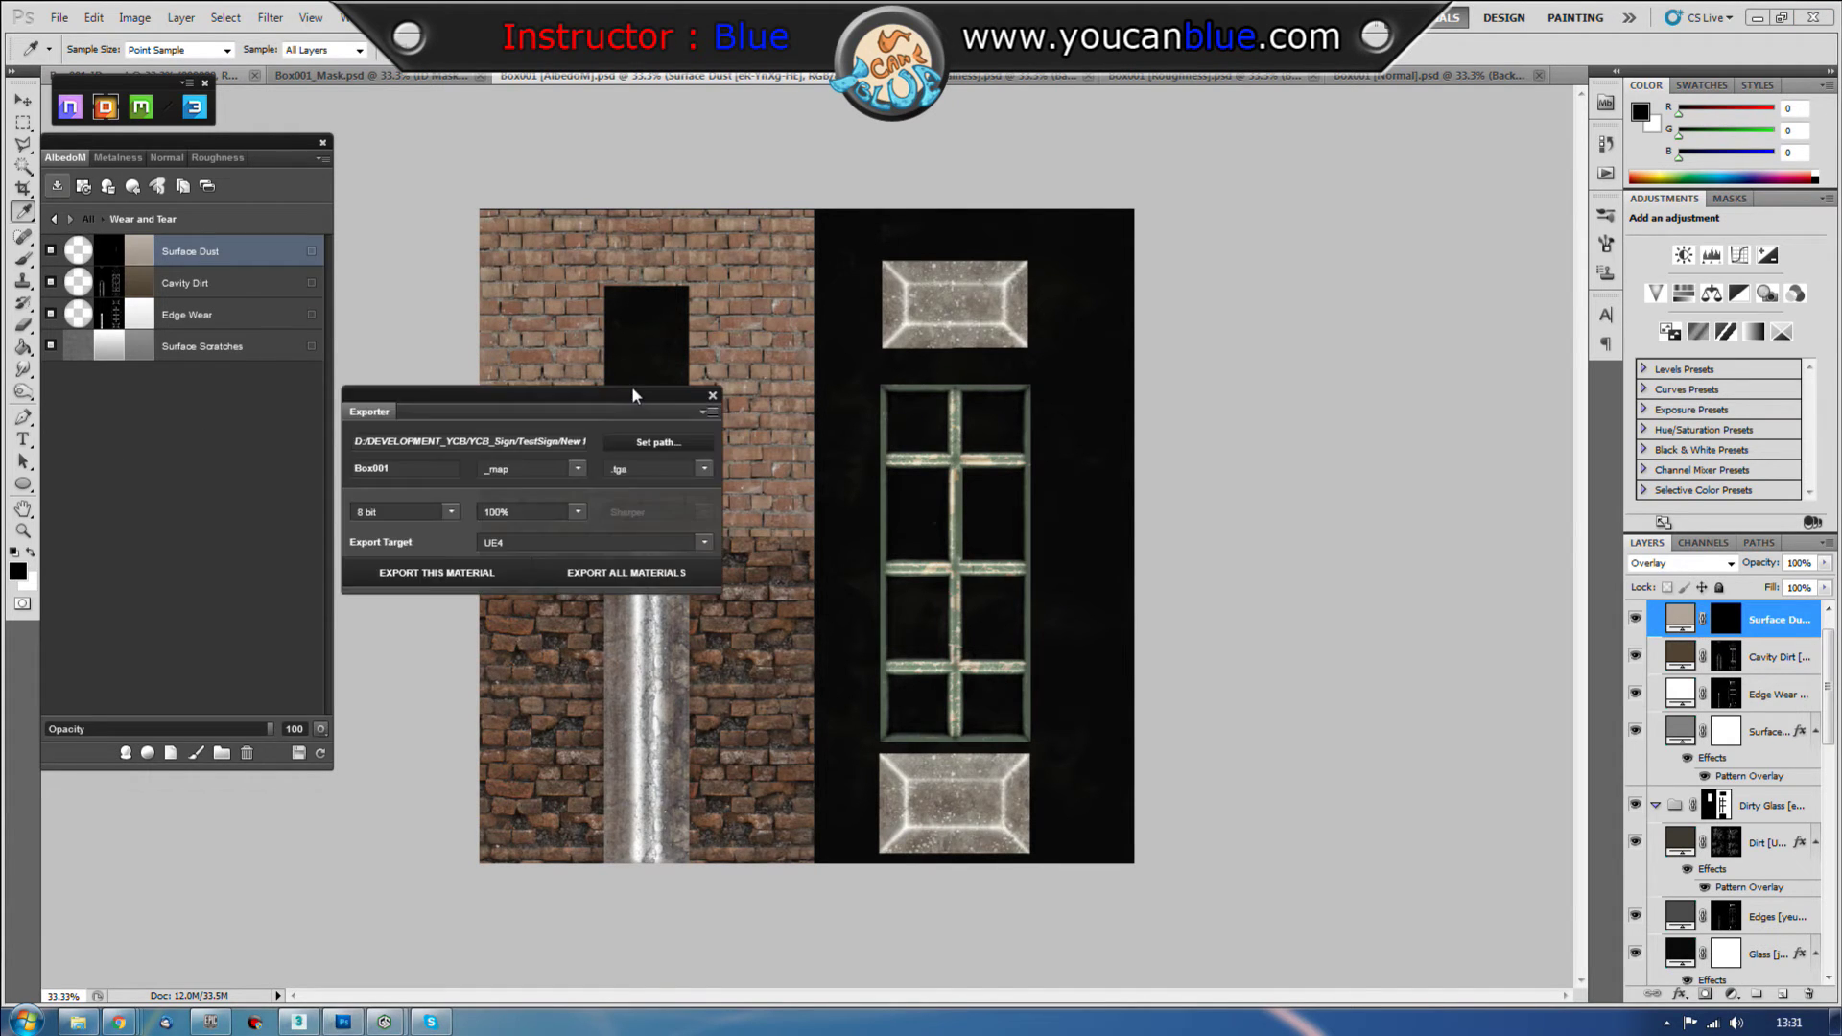
{"action": "left_click_drag", "start_coordinate": [574, 392], "coordinate": [627, 287]}
{"action": "double_click", "coordinate": [457, 364]}
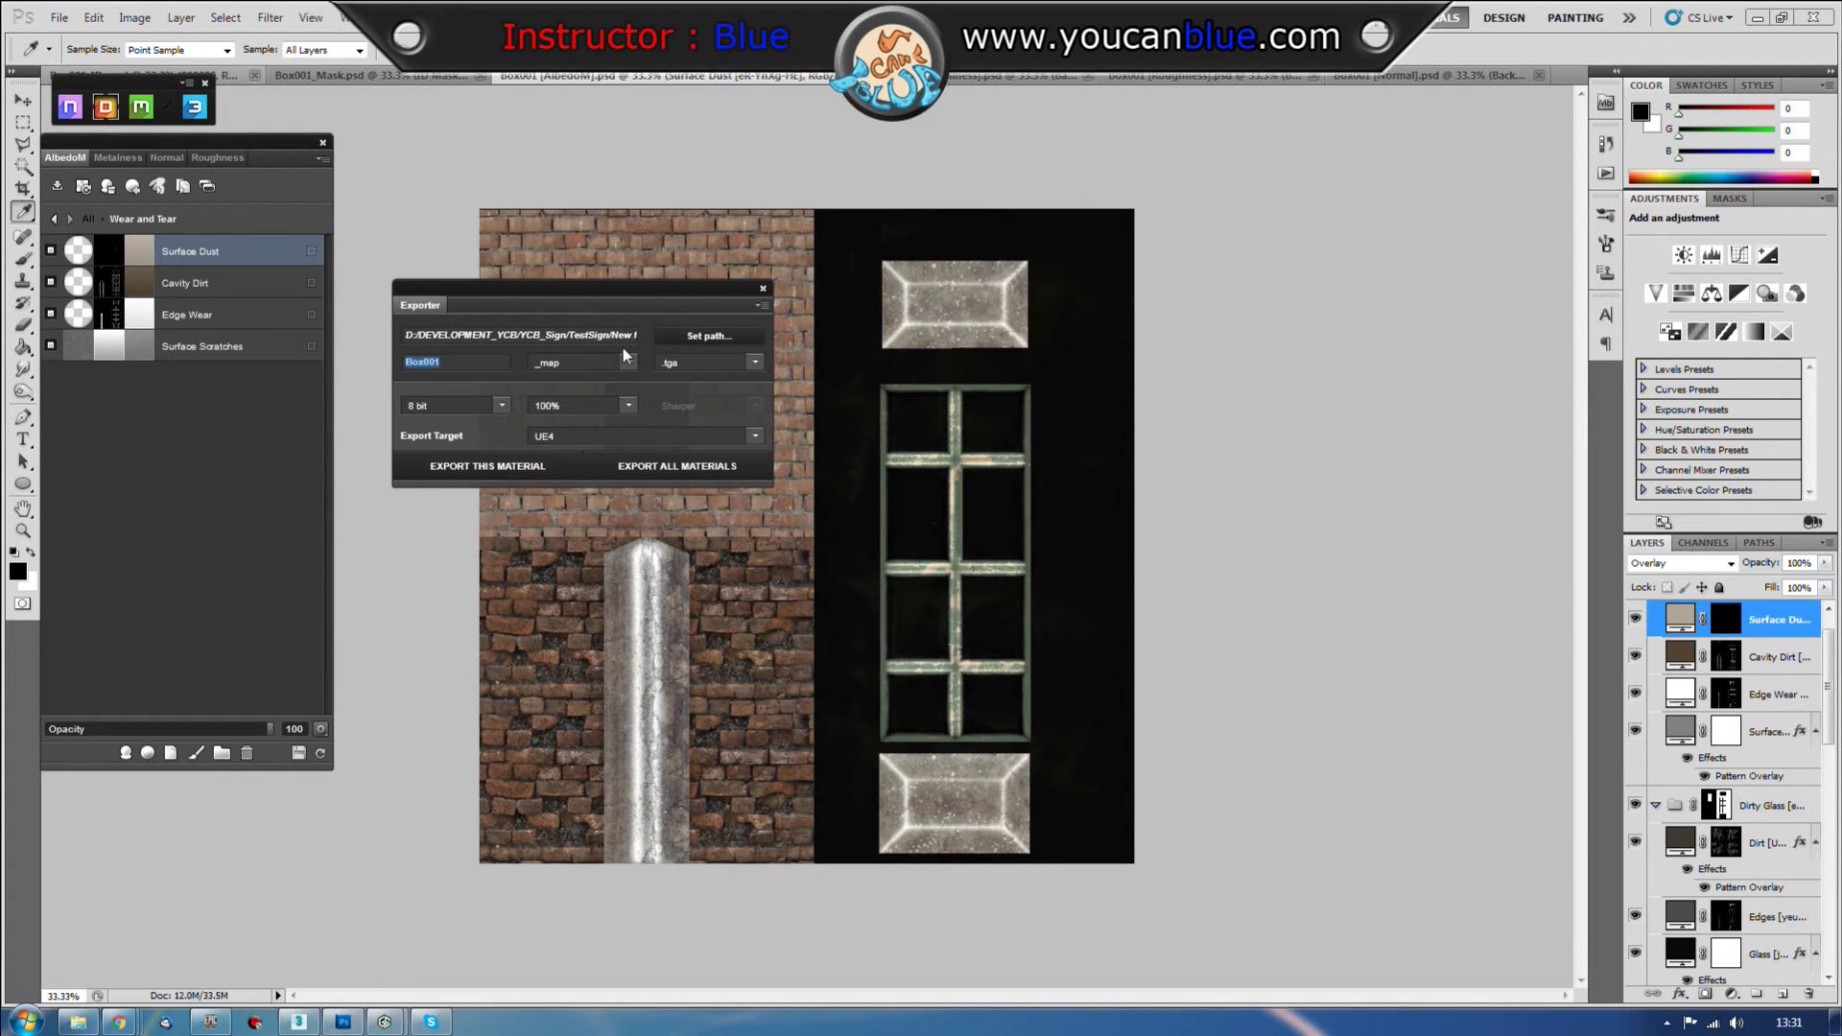
{"action": "type", "text": "UE4_Modular_Wall_01"}
{"action": "double_click", "coordinate": [649, 332]}
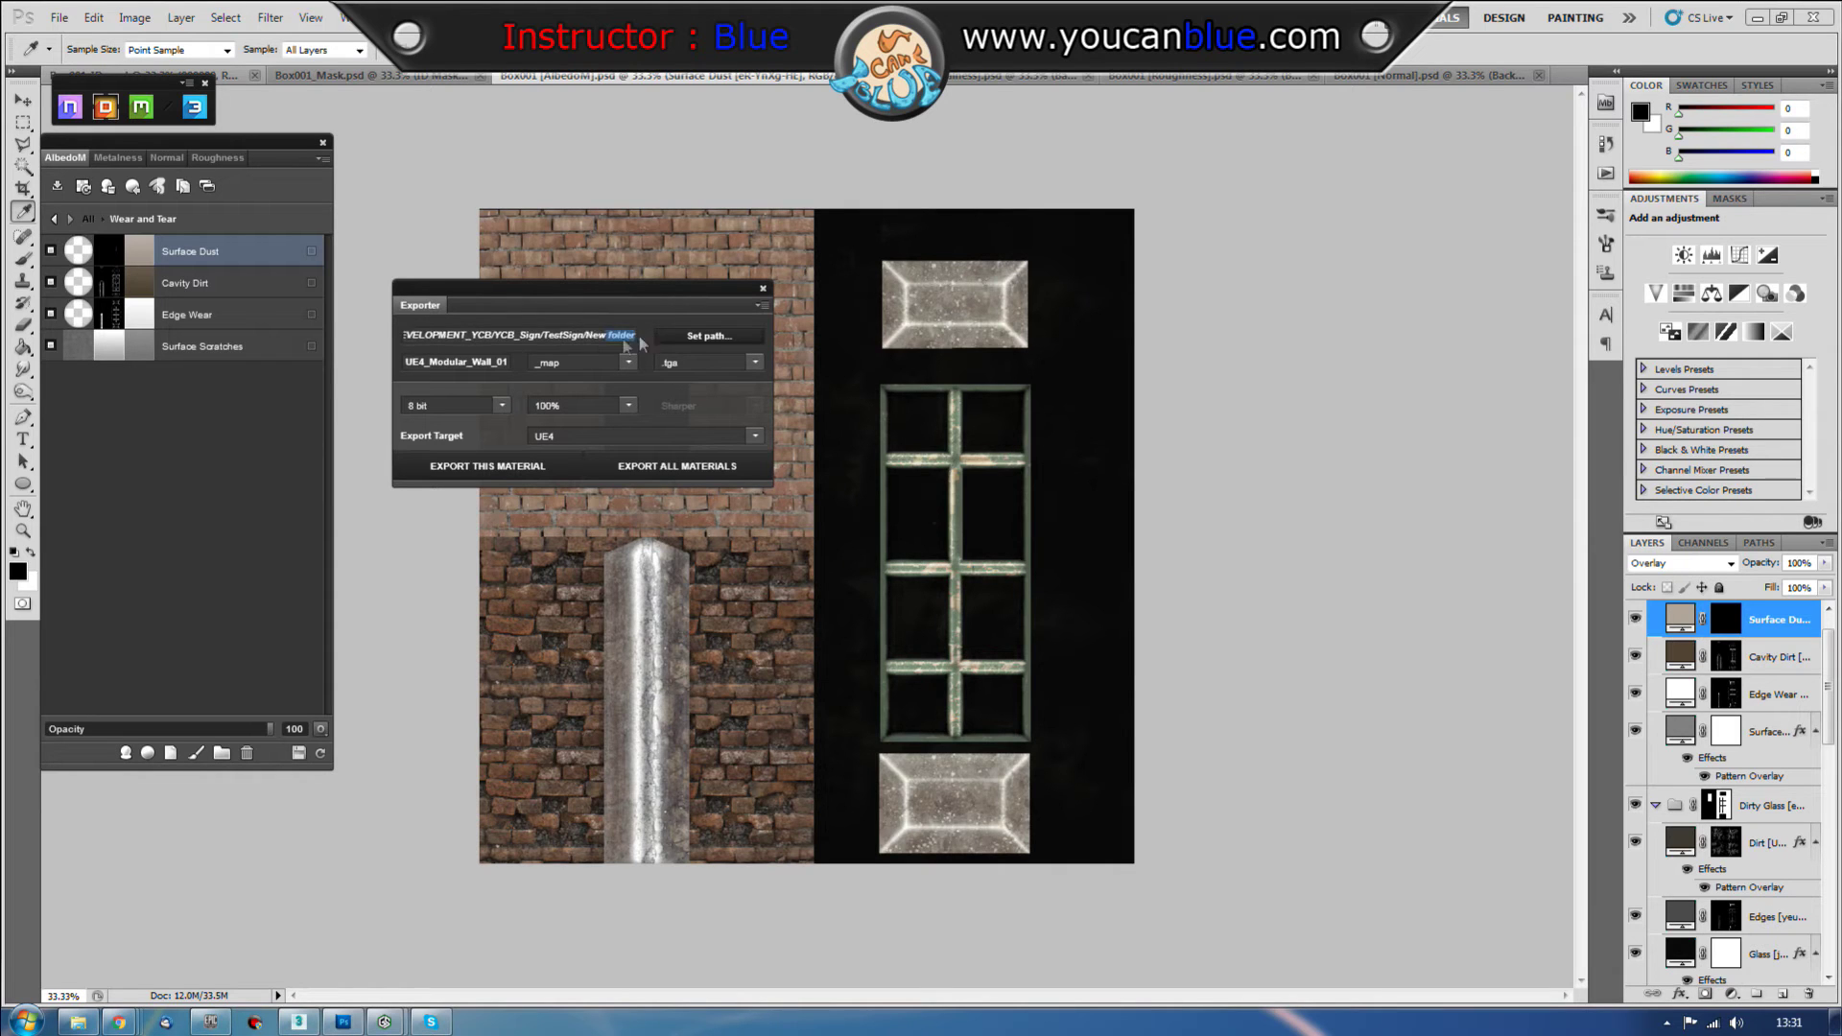
{"action": "left_click", "coordinate": [604, 336]}
{"action": "left_click", "coordinate": [673, 469]}
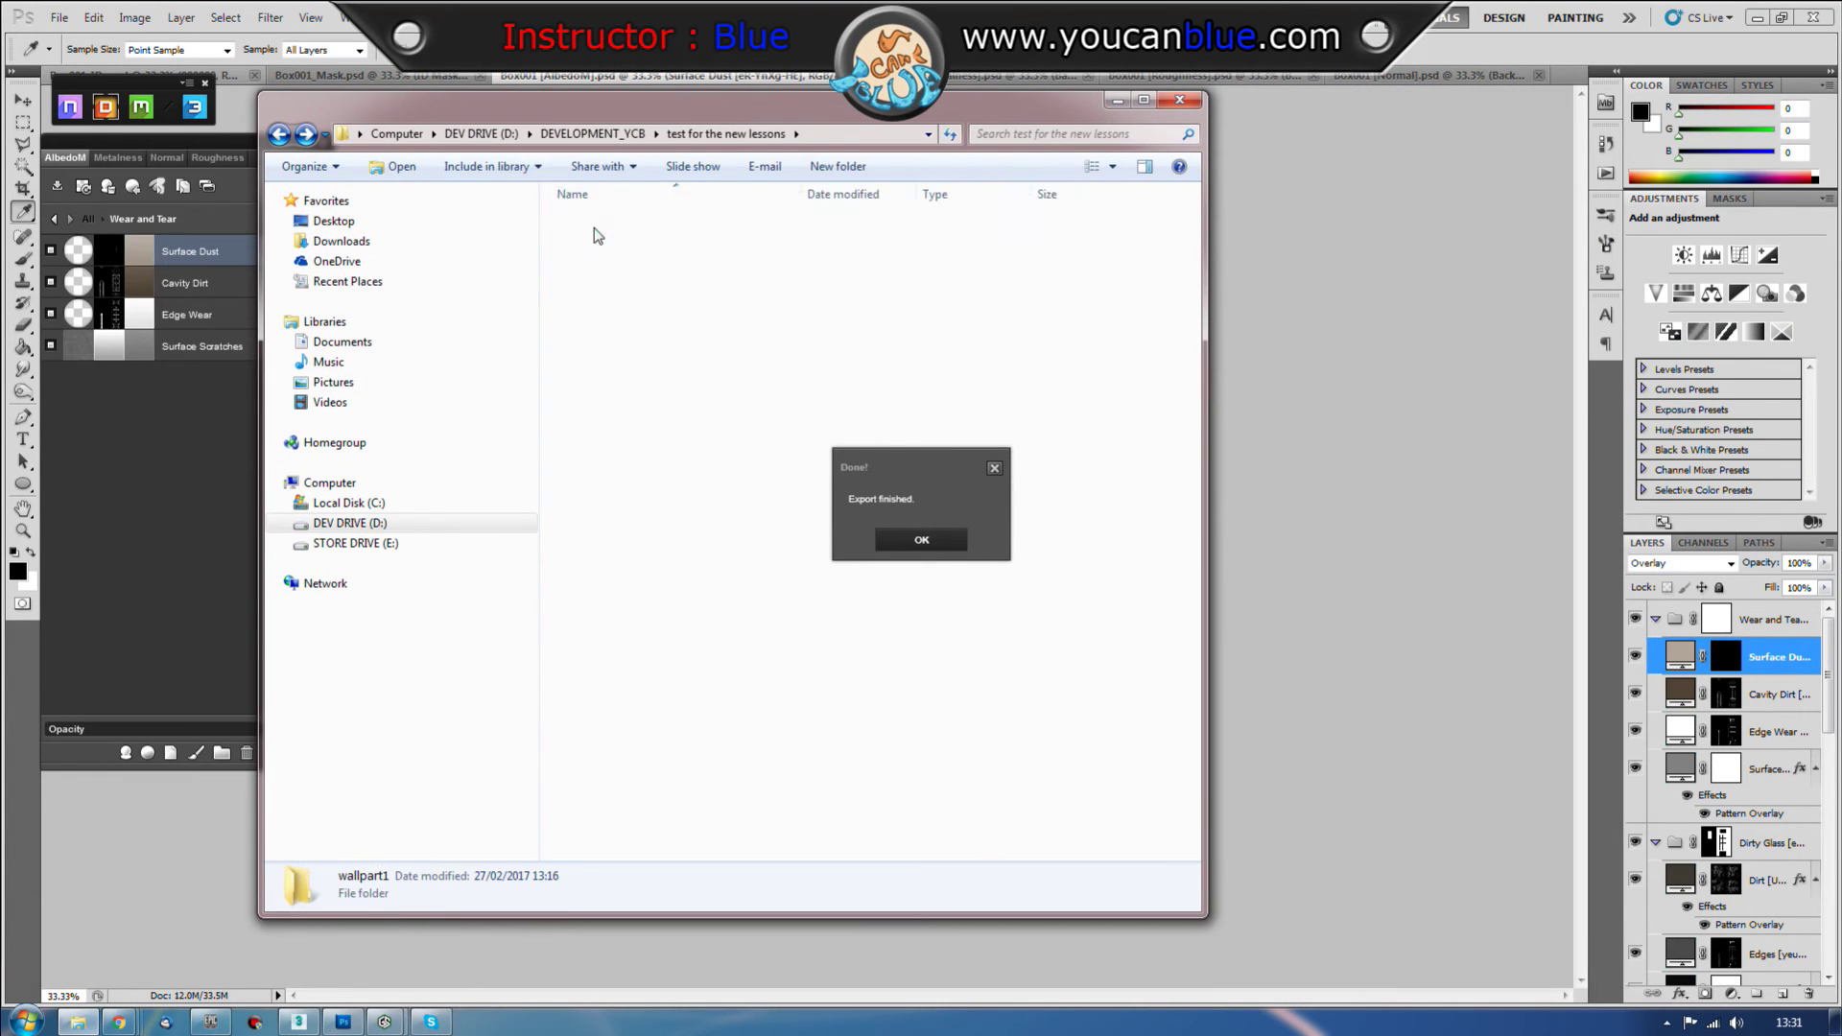
Step: In Windows Explorer, examine the wallpart1 folder and its bakes and previewer subfolders for exported textures, dismiss the export notice and return to Photoshop
{"action": "double_click", "coordinate": [593, 229]}
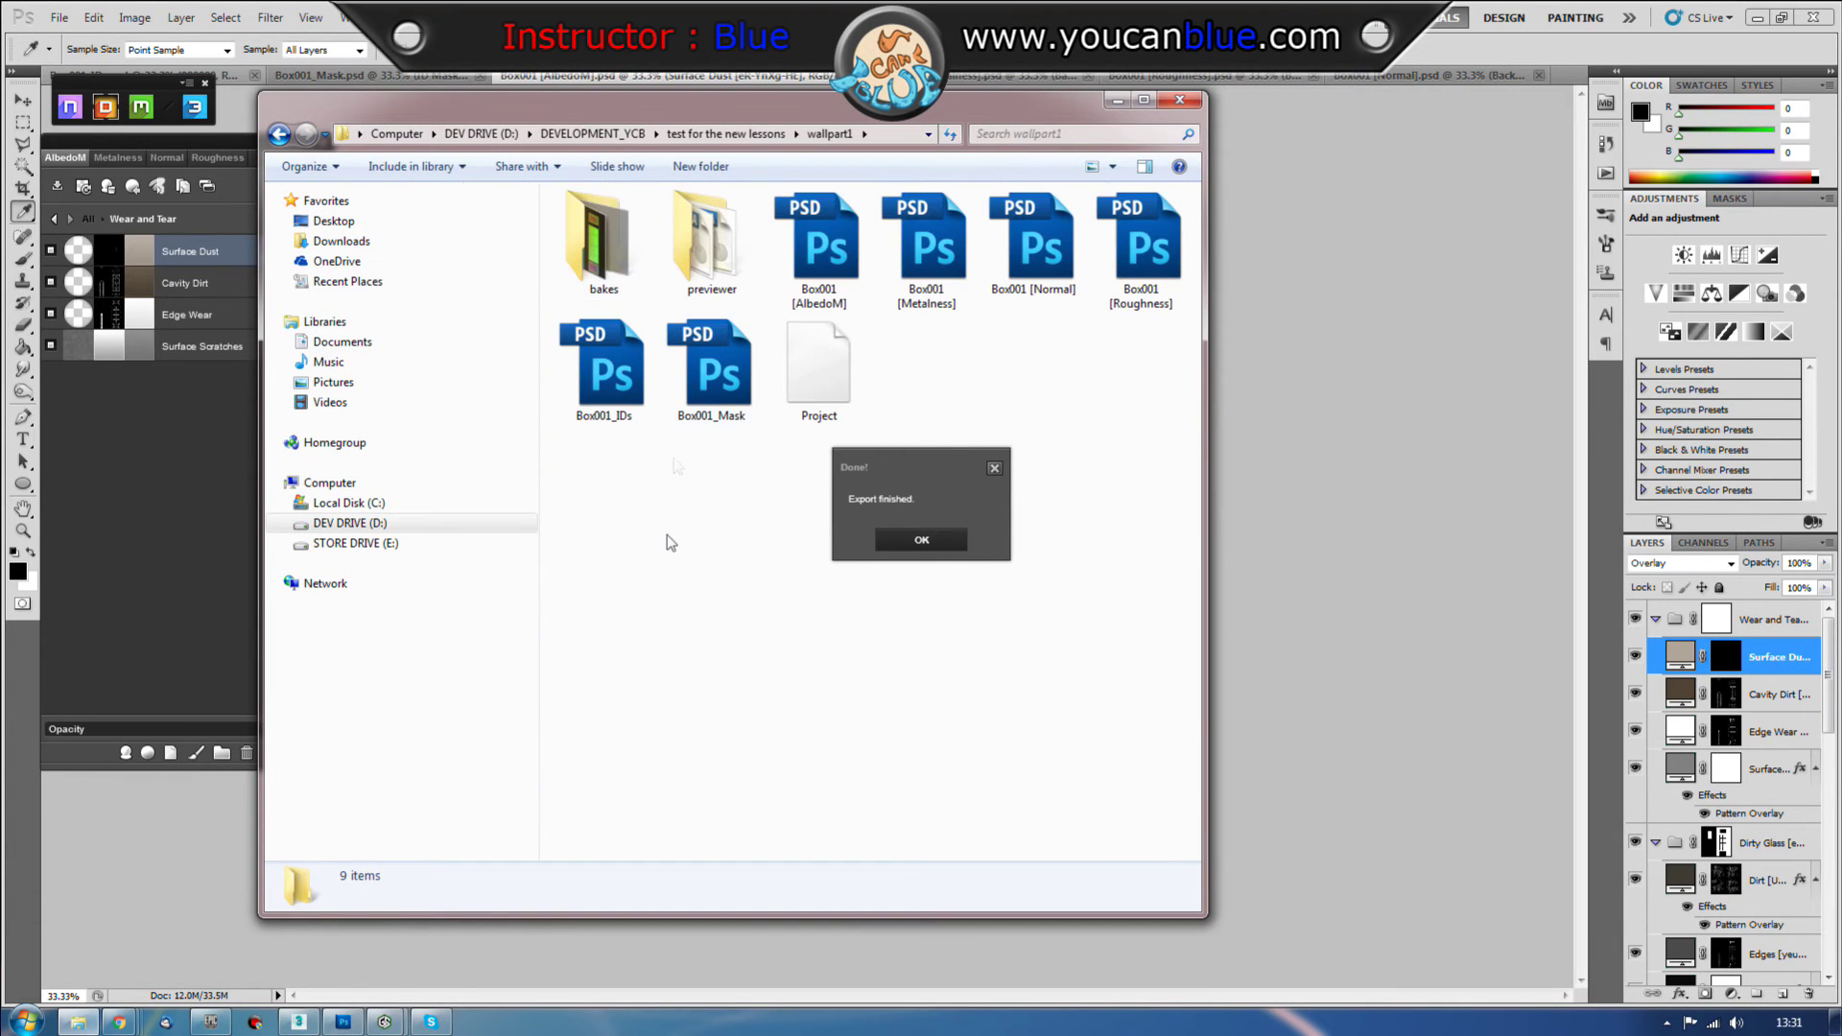
{"action": "double_click", "coordinate": [588, 227]}
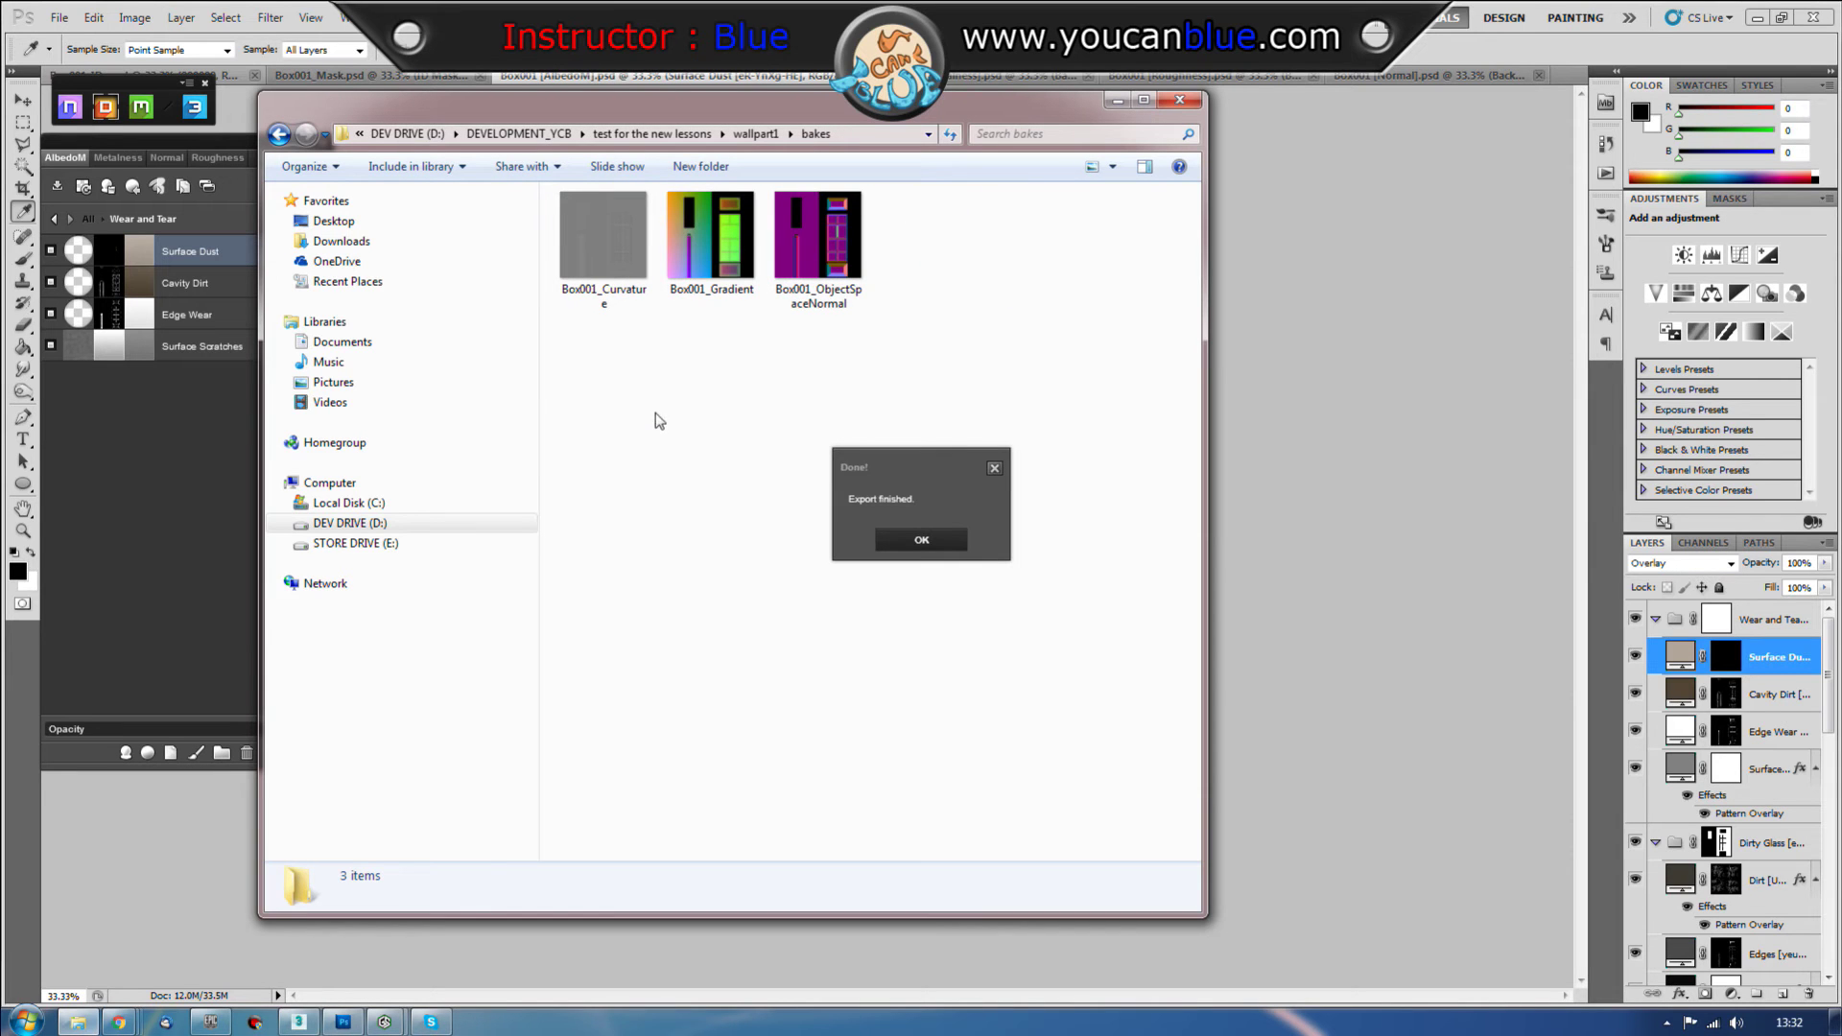
{"action": "key", "text": "BackSpace"}
{"action": "double_click", "coordinate": [708, 235]}
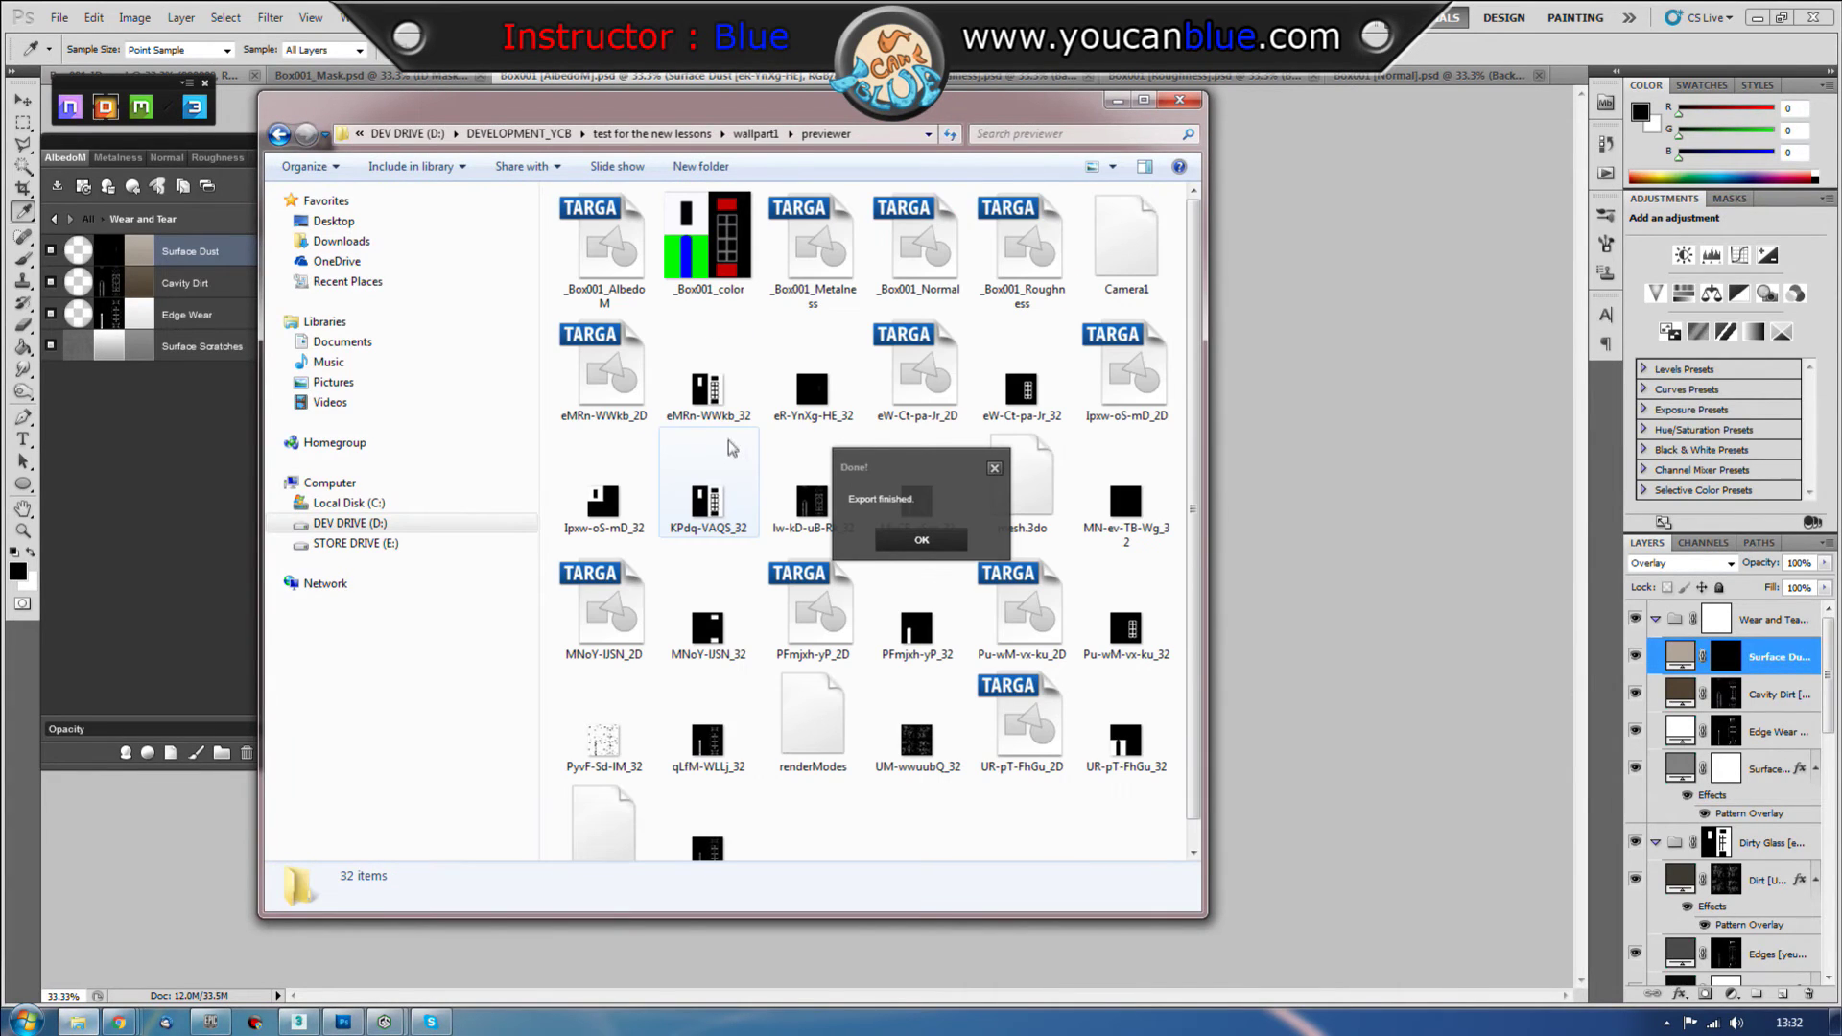
{"action": "scroll", "coordinate": [755, 441], "scroll_direction": "down", "scroll_amount": 1}
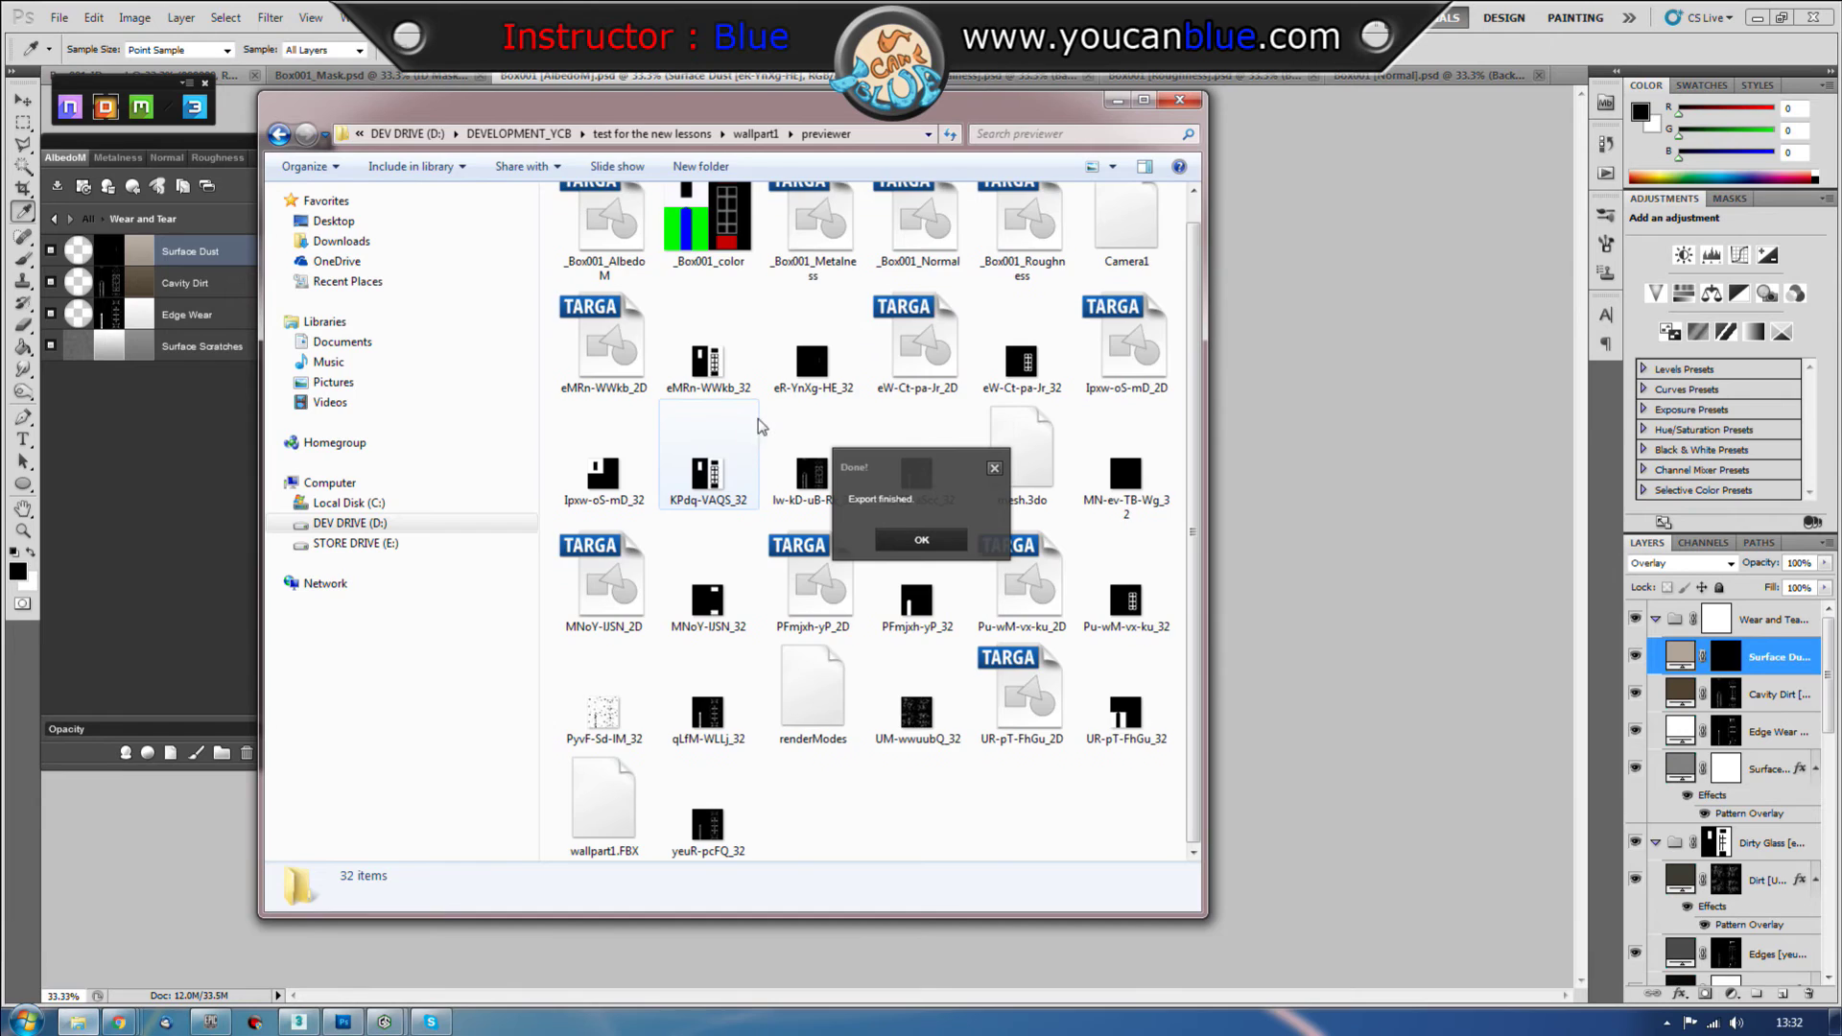
{"action": "key", "text": "BackSpace"}
{"action": "left_click", "coordinate": [921, 539]}
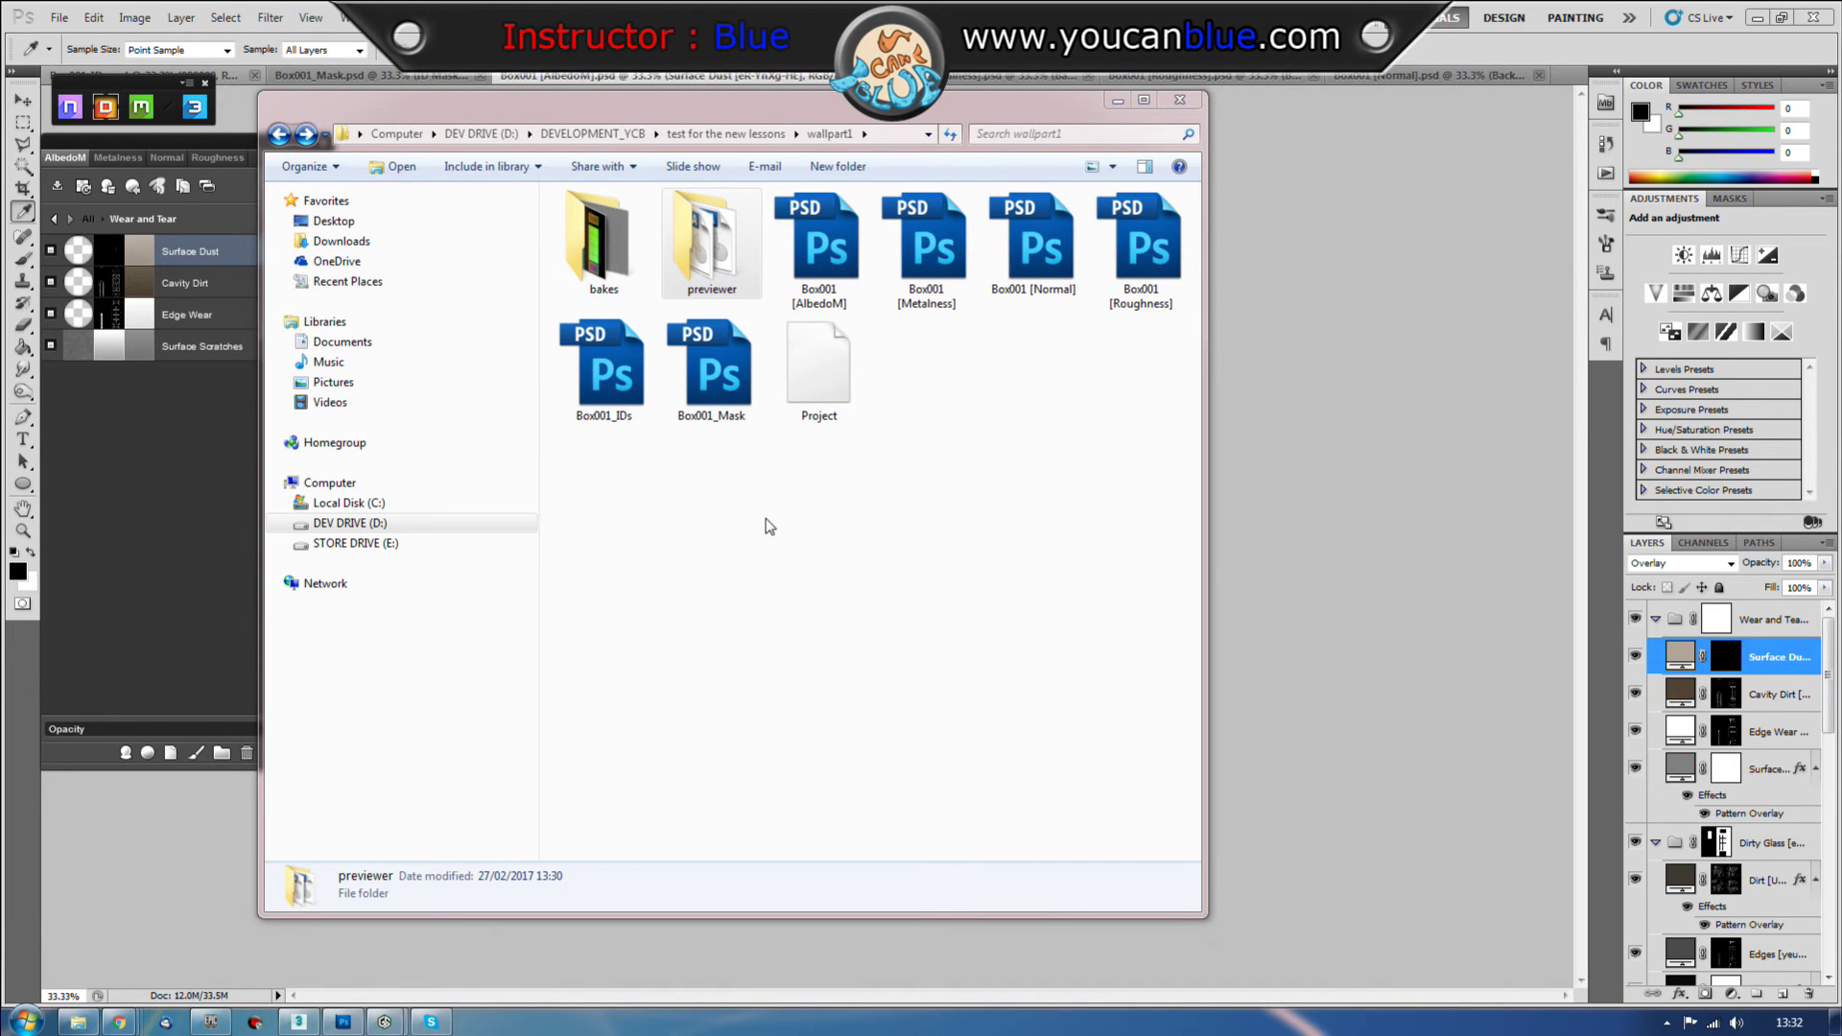
{"action": "key", "text": "alt+Up"}
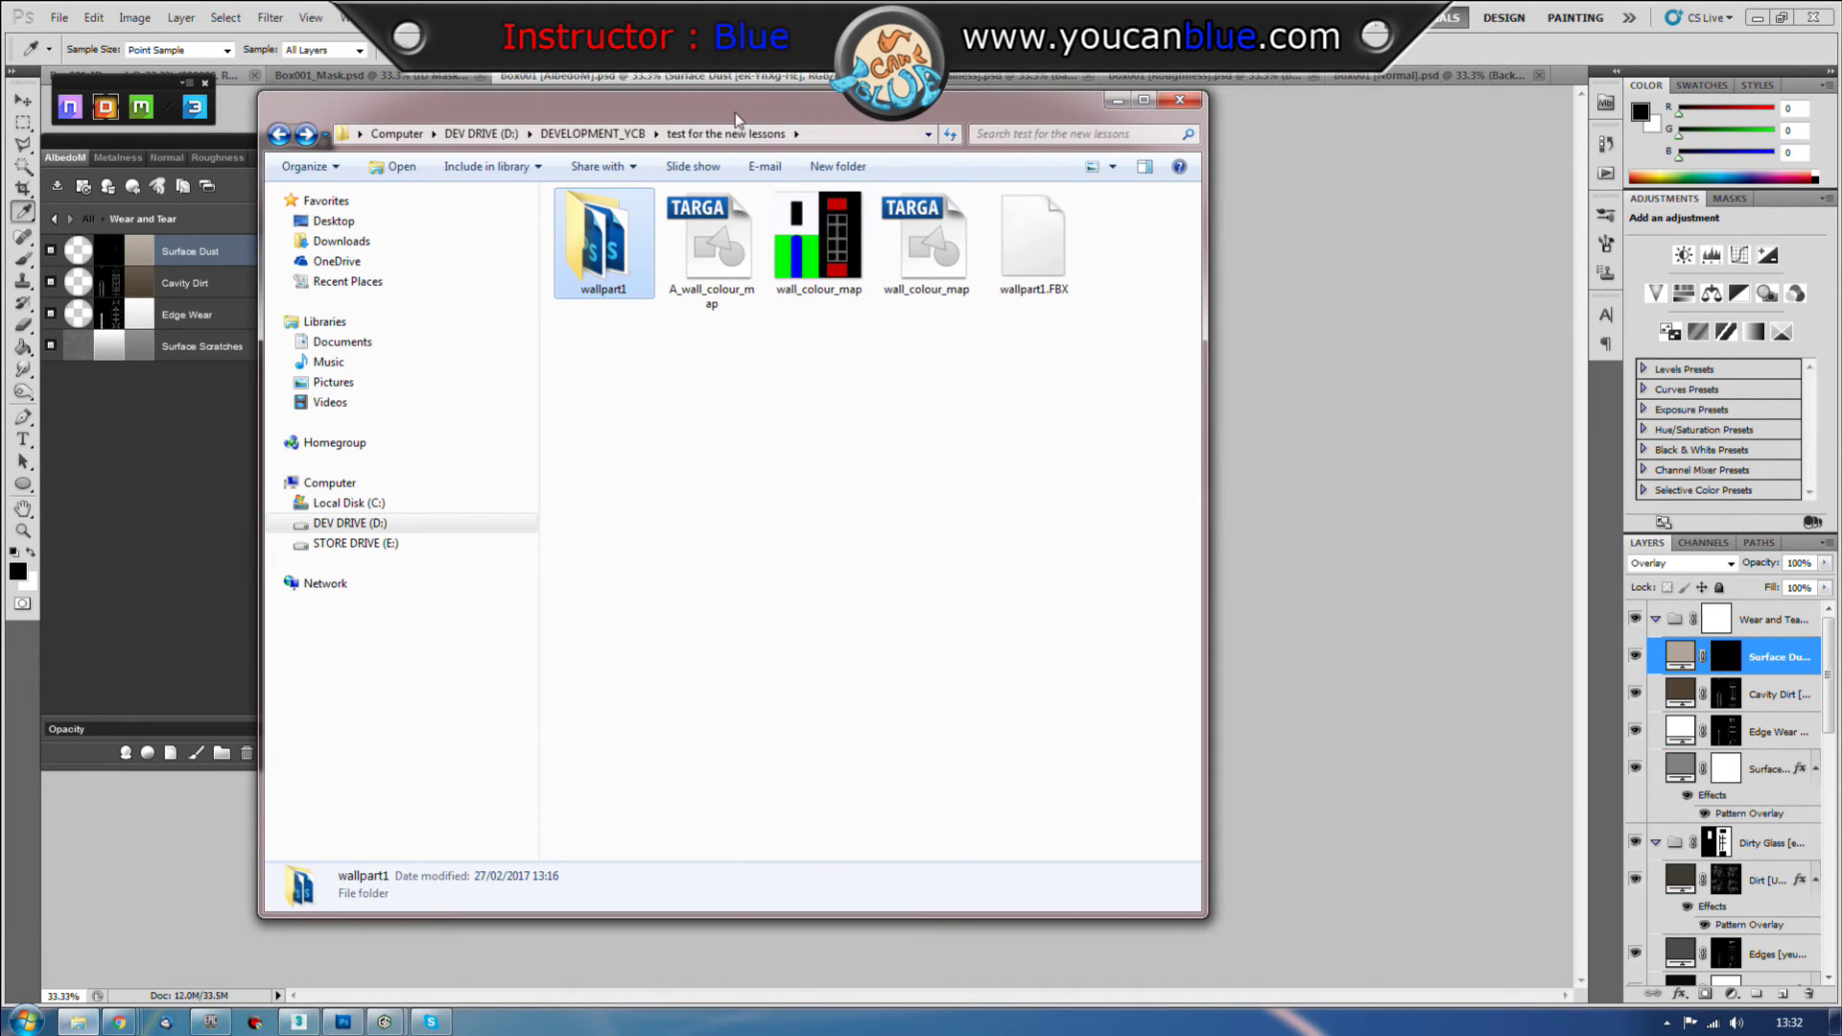
{"action": "left_click_drag", "start_coordinate": [739, 111], "coordinate": [756, 113]}
{"action": "key", "text": "alt+Tab"}
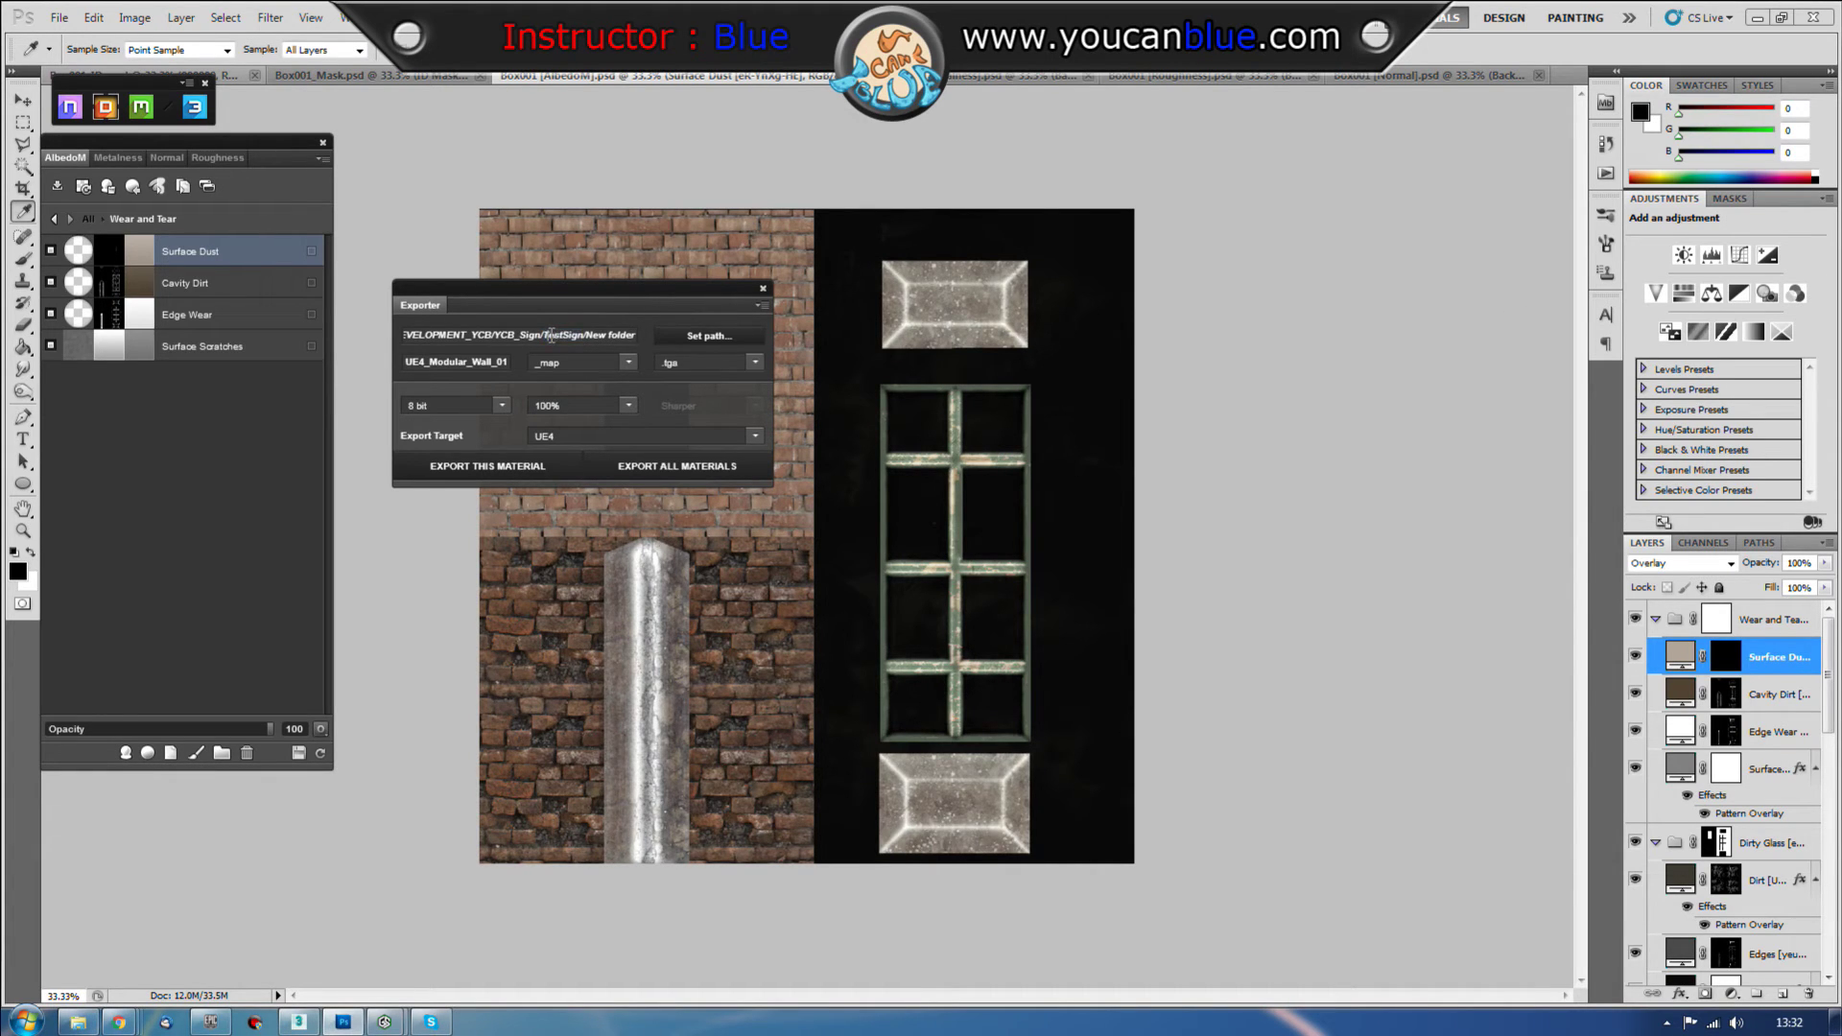
Step: Check the exporter's output path and, in Windows Explorer, copy all files from its TestSign\New folder, returning to "test for the new lessons"
{"action": "left_click_drag", "start_coordinate": [636, 331], "coordinate": [342, 338]}
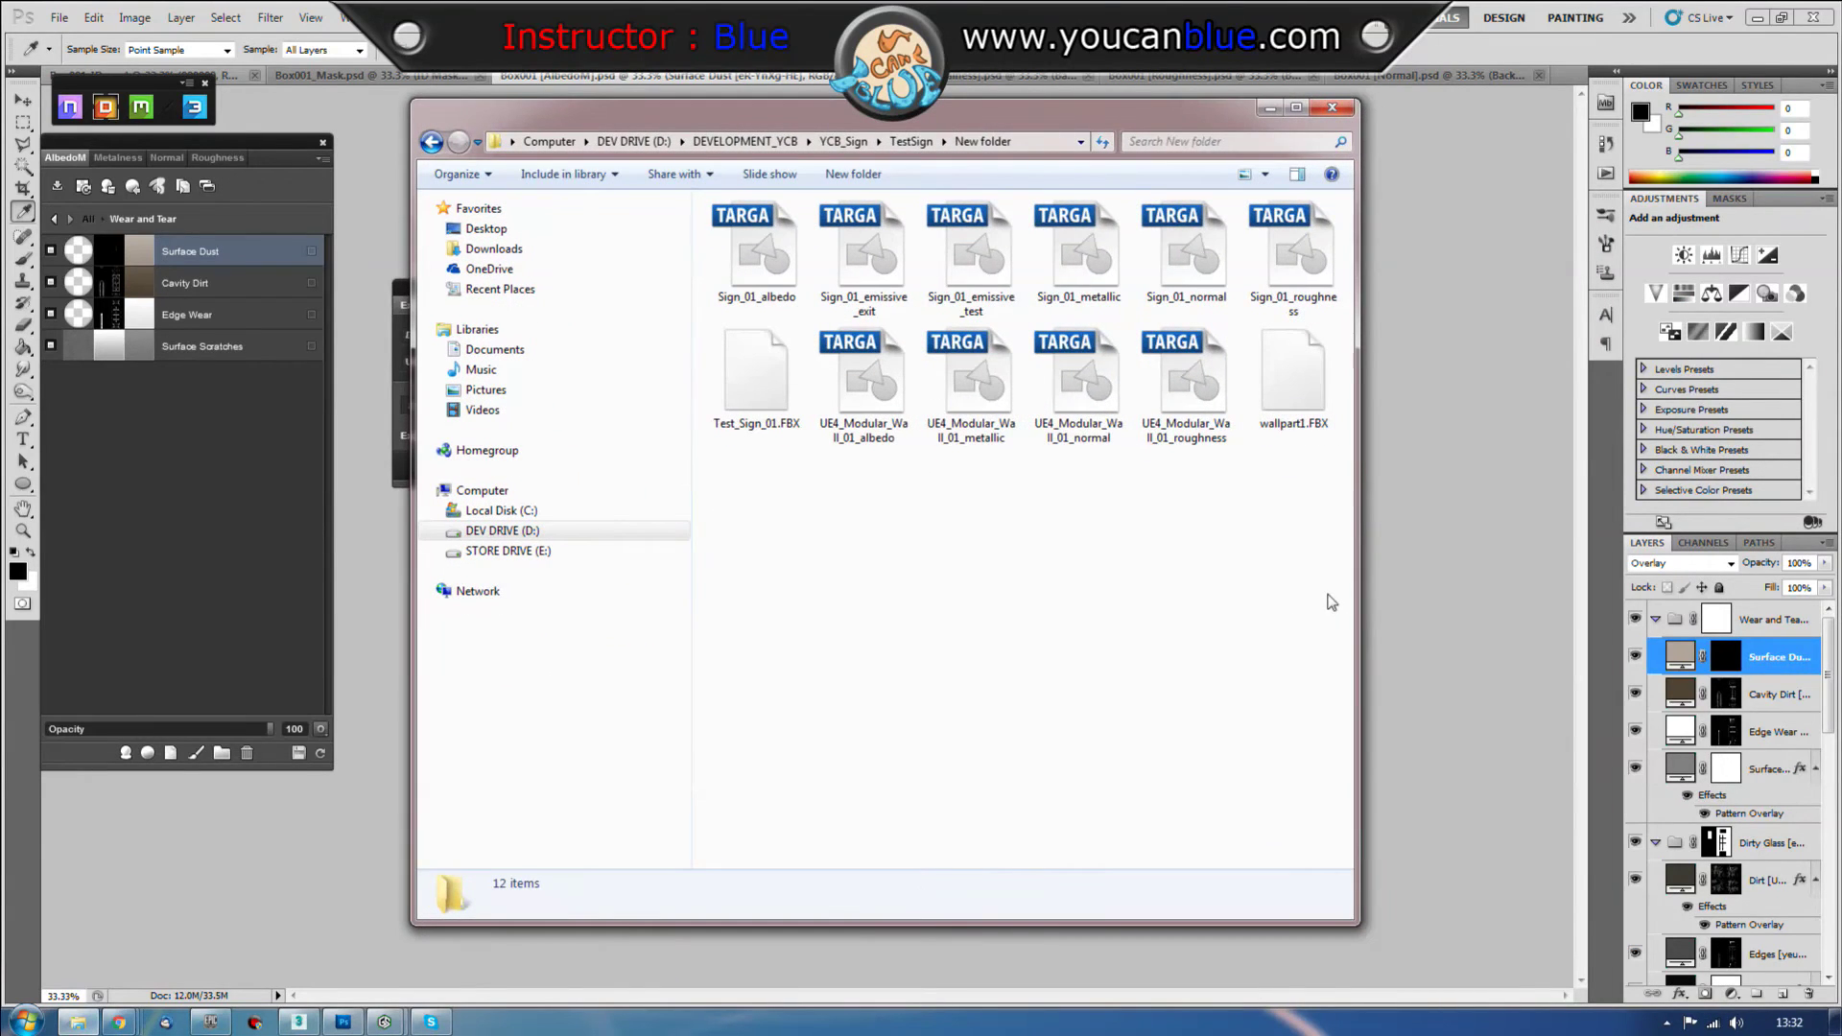
{"action": "left_click_drag", "start_coordinate": [1331, 601], "coordinate": [727, 241]}
{"action": "right_click", "coordinate": [727, 242]}
{"action": "left_click", "coordinate": [770, 424]}
{"action": "key", "text": "BackSpace"}
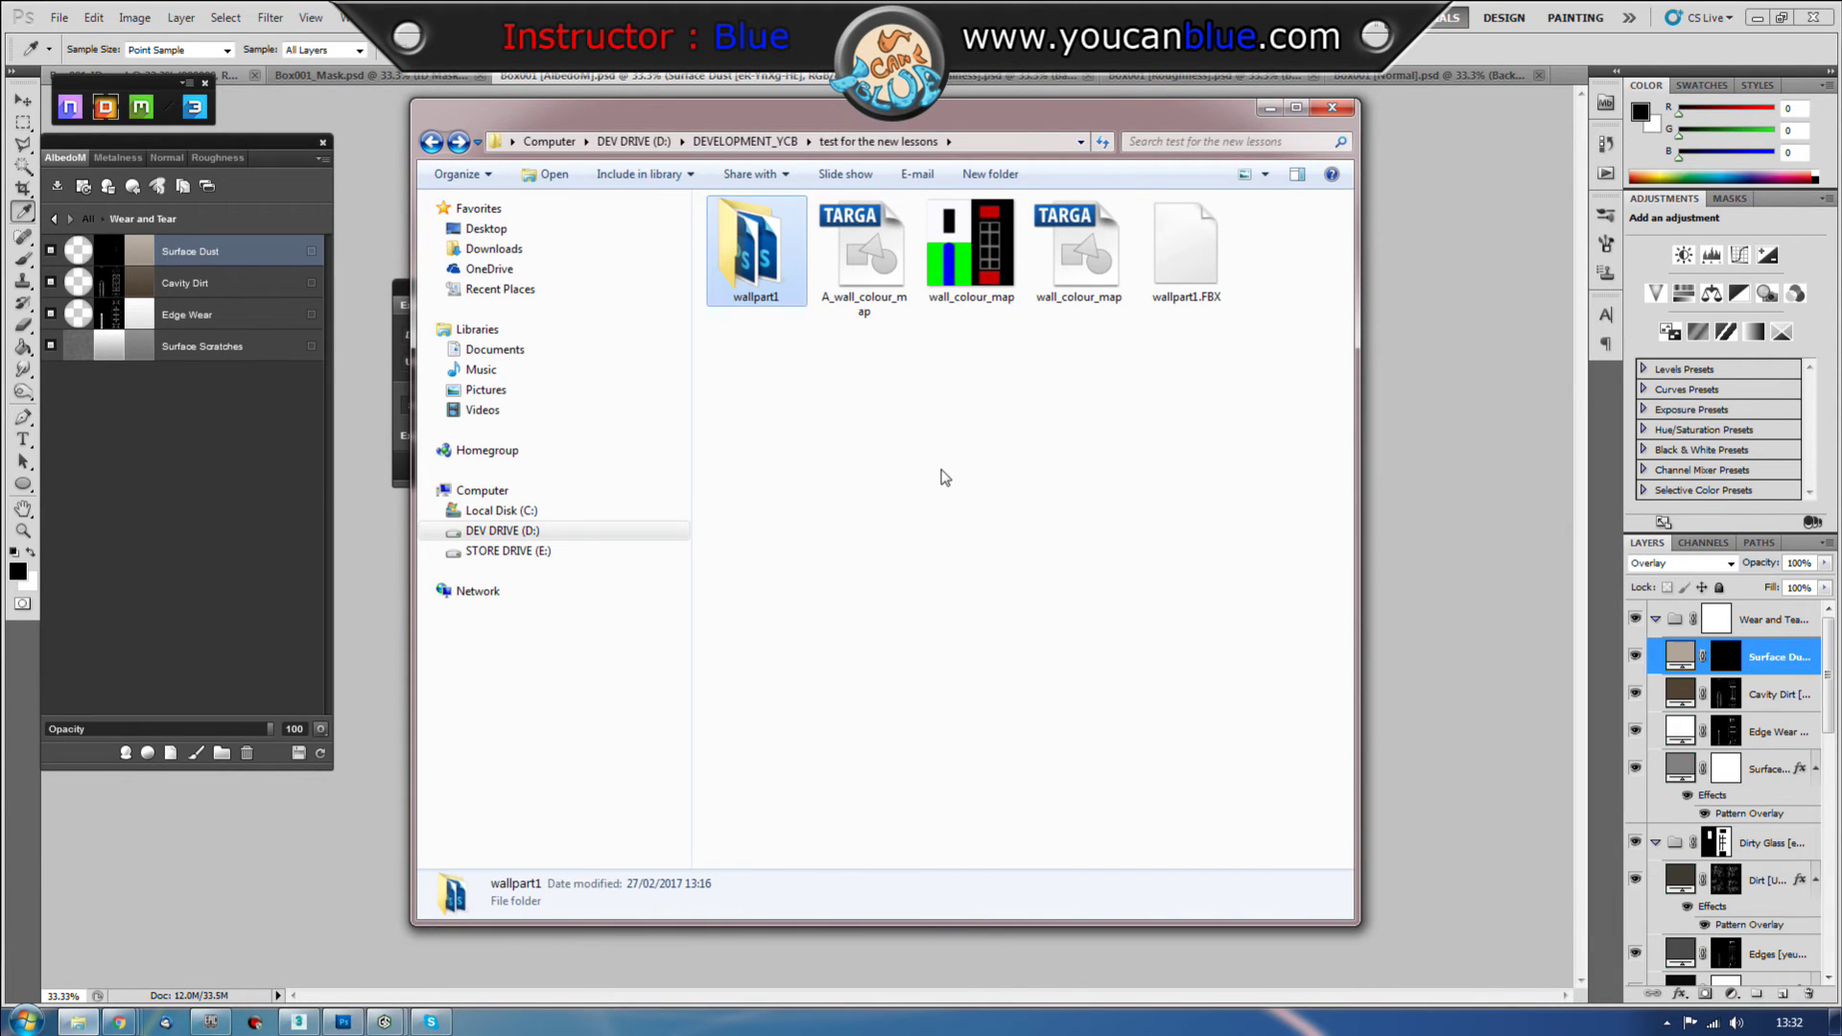
Step: Create a folder named final_asset_wall_modular_01 inside "test for the new lessons"
{"action": "left_click", "coordinate": [945, 477]}
{"action": "right_click", "coordinate": [876, 474]}
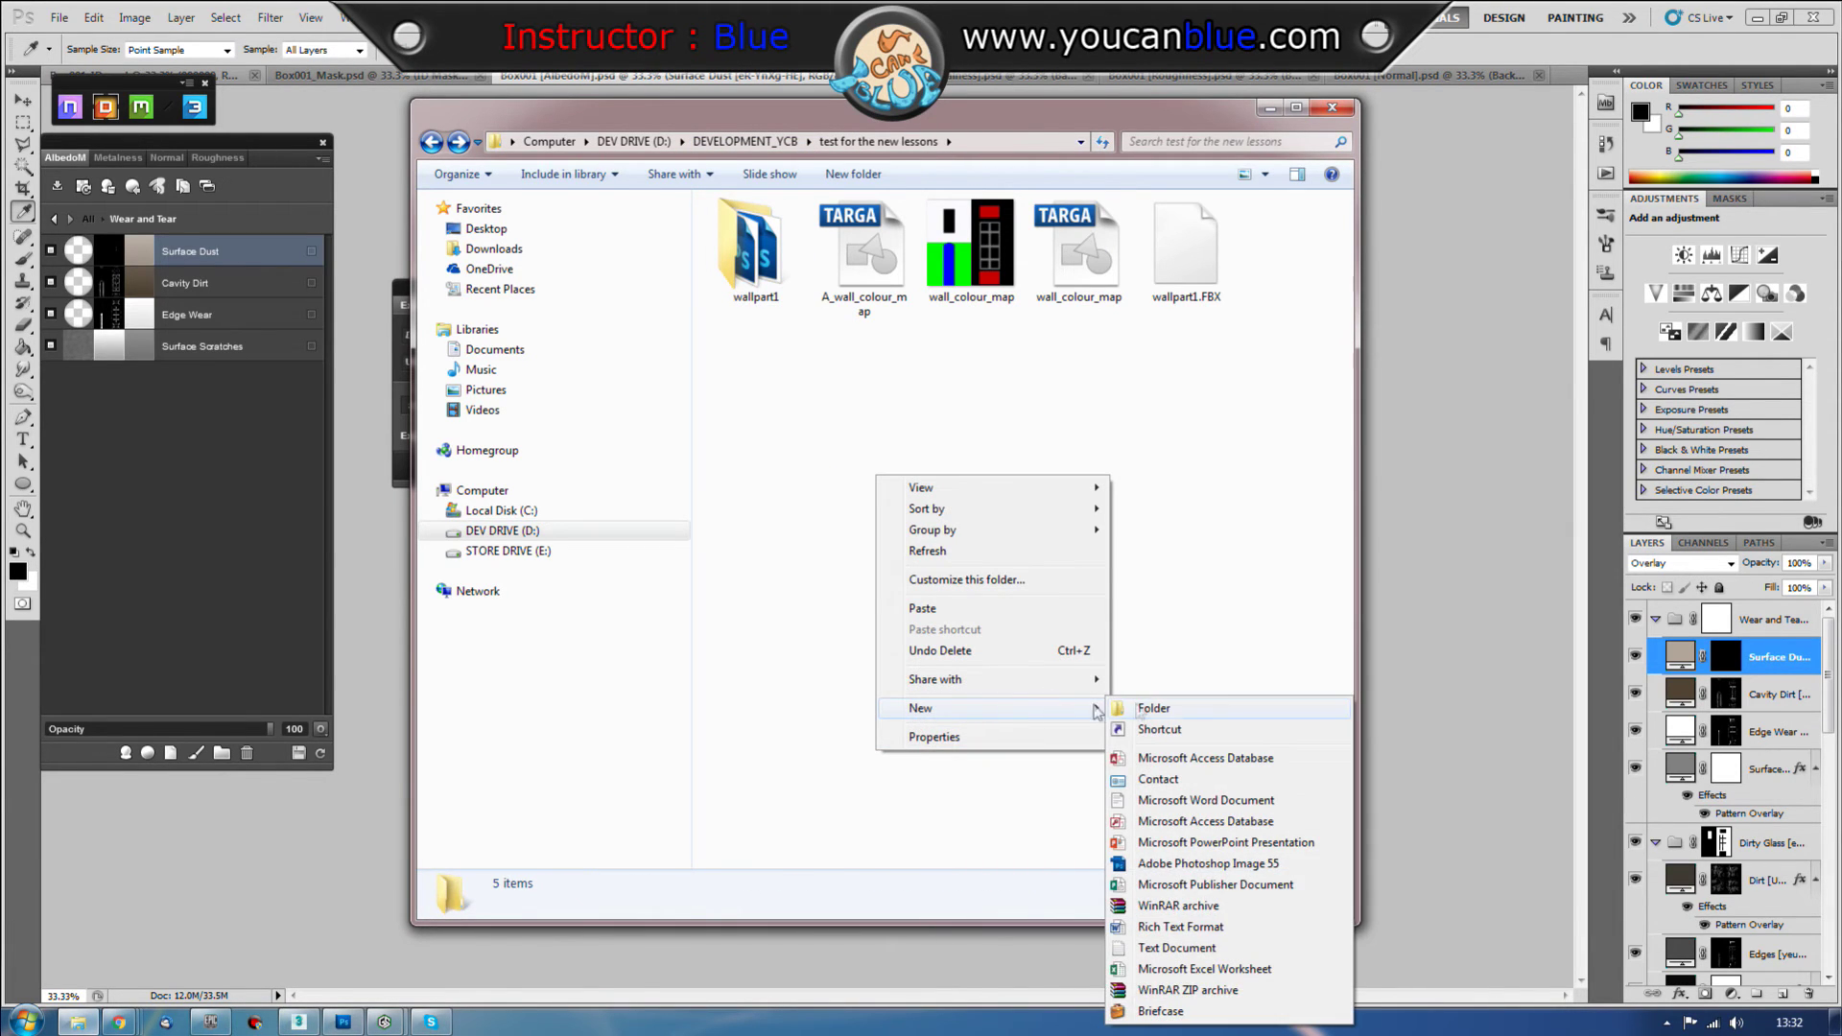
{"action": "left_click", "coordinate": [1147, 709]}
{"action": "type", "text": "final_asset_wall_modular"}
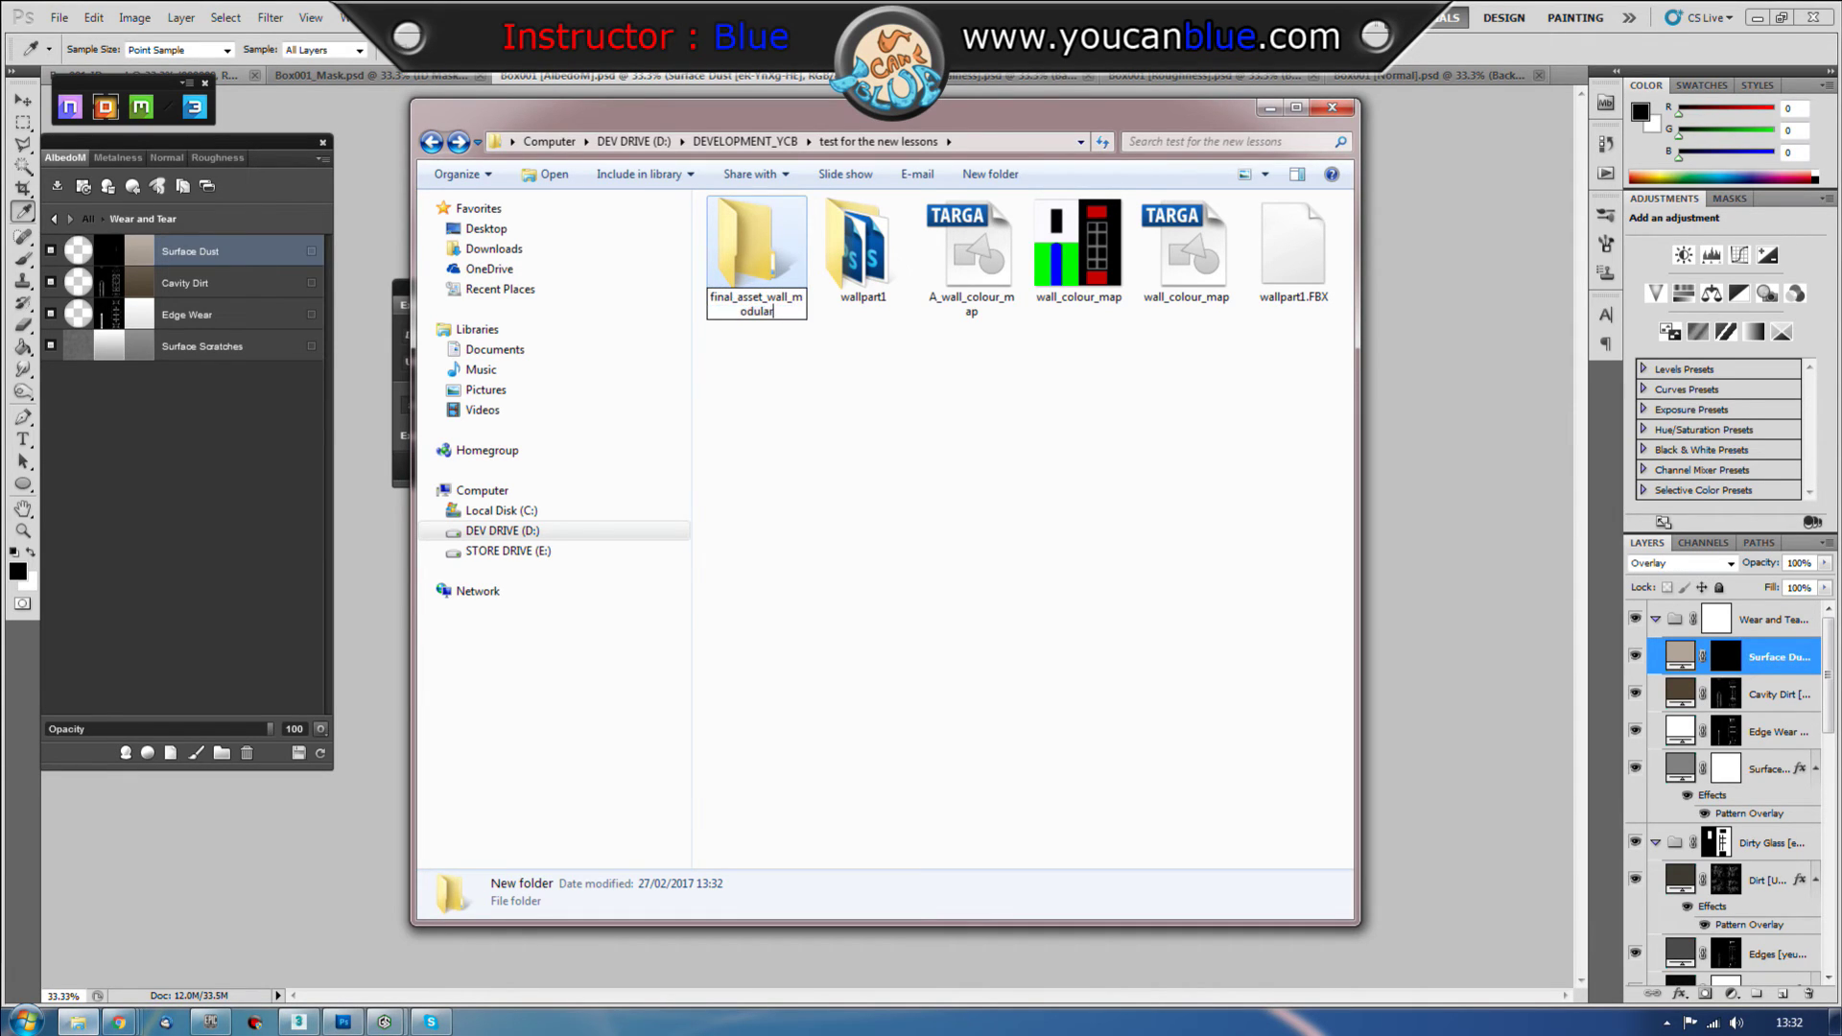
{"action": "type", "text": "_01"}
{"action": "key", "text": "Return"}
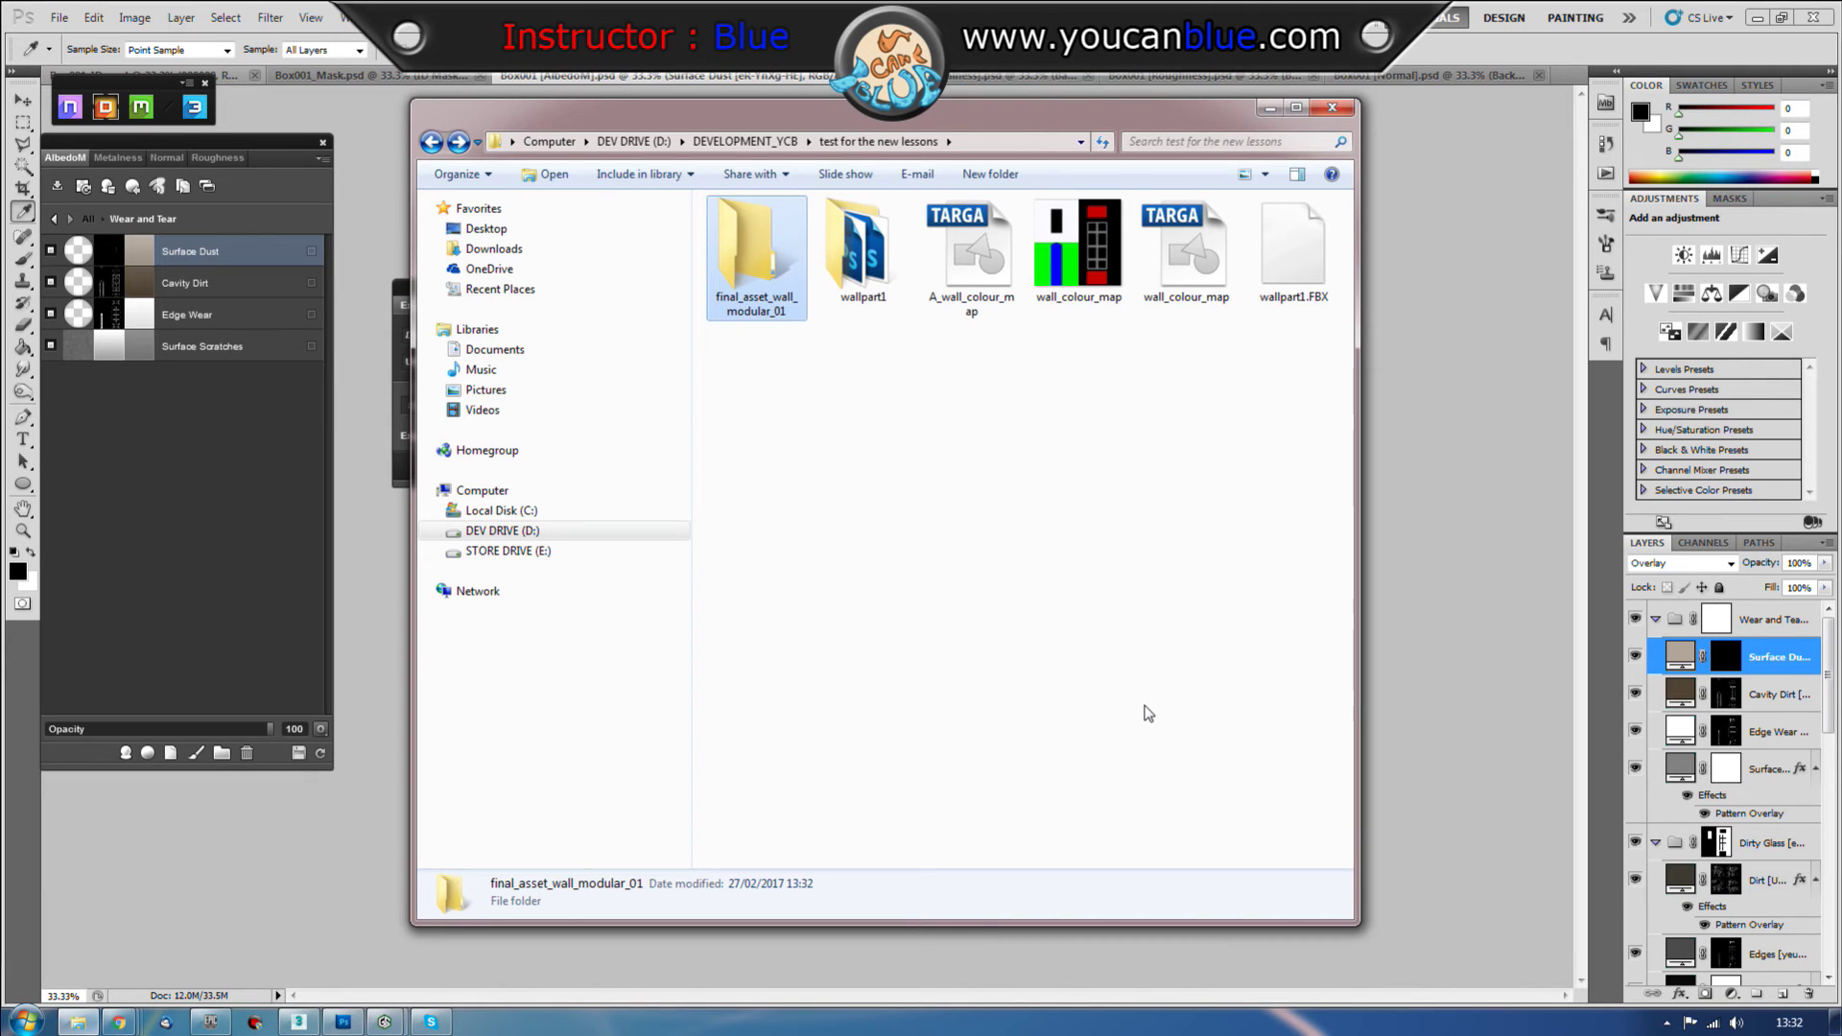
Step: Paste the copied texture and FBX files into final_asset_wall_modular_01 and close the Explorer window
{"action": "key", "text": "Return"}
{"action": "key", "text": "ctrl+v"}
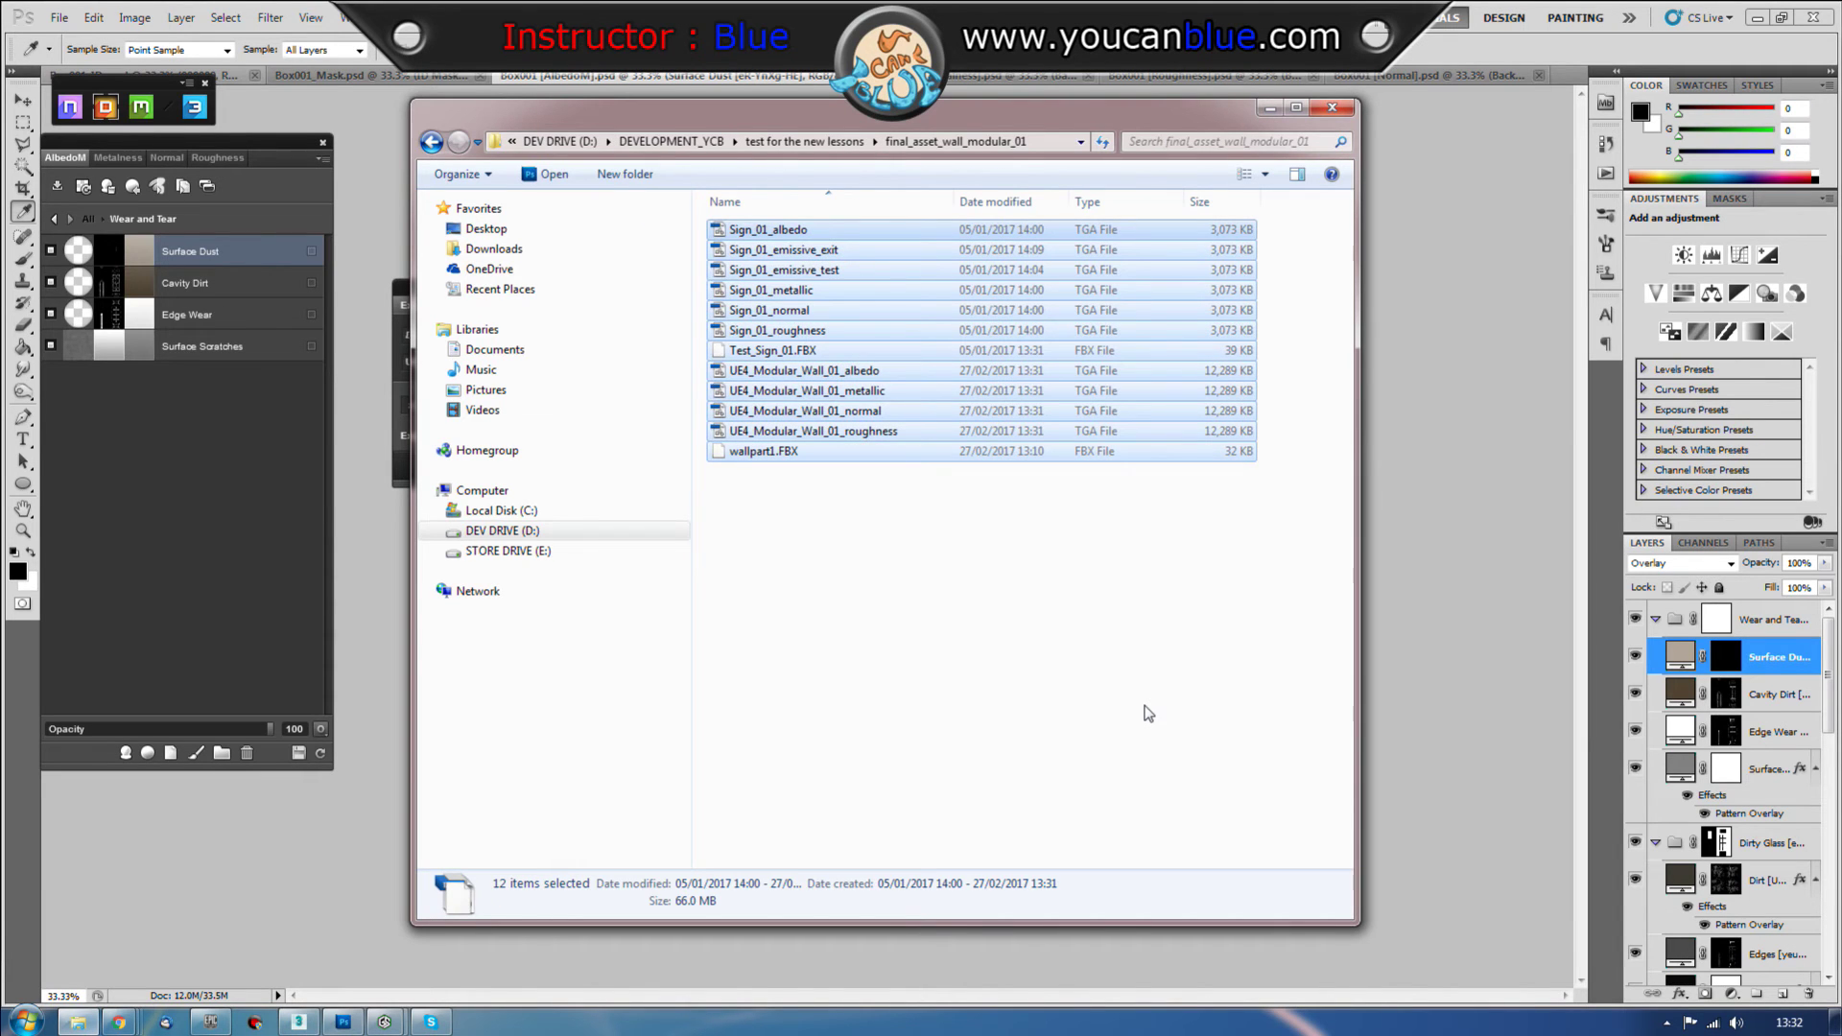
{"action": "left_click", "coordinate": [888, 606]}
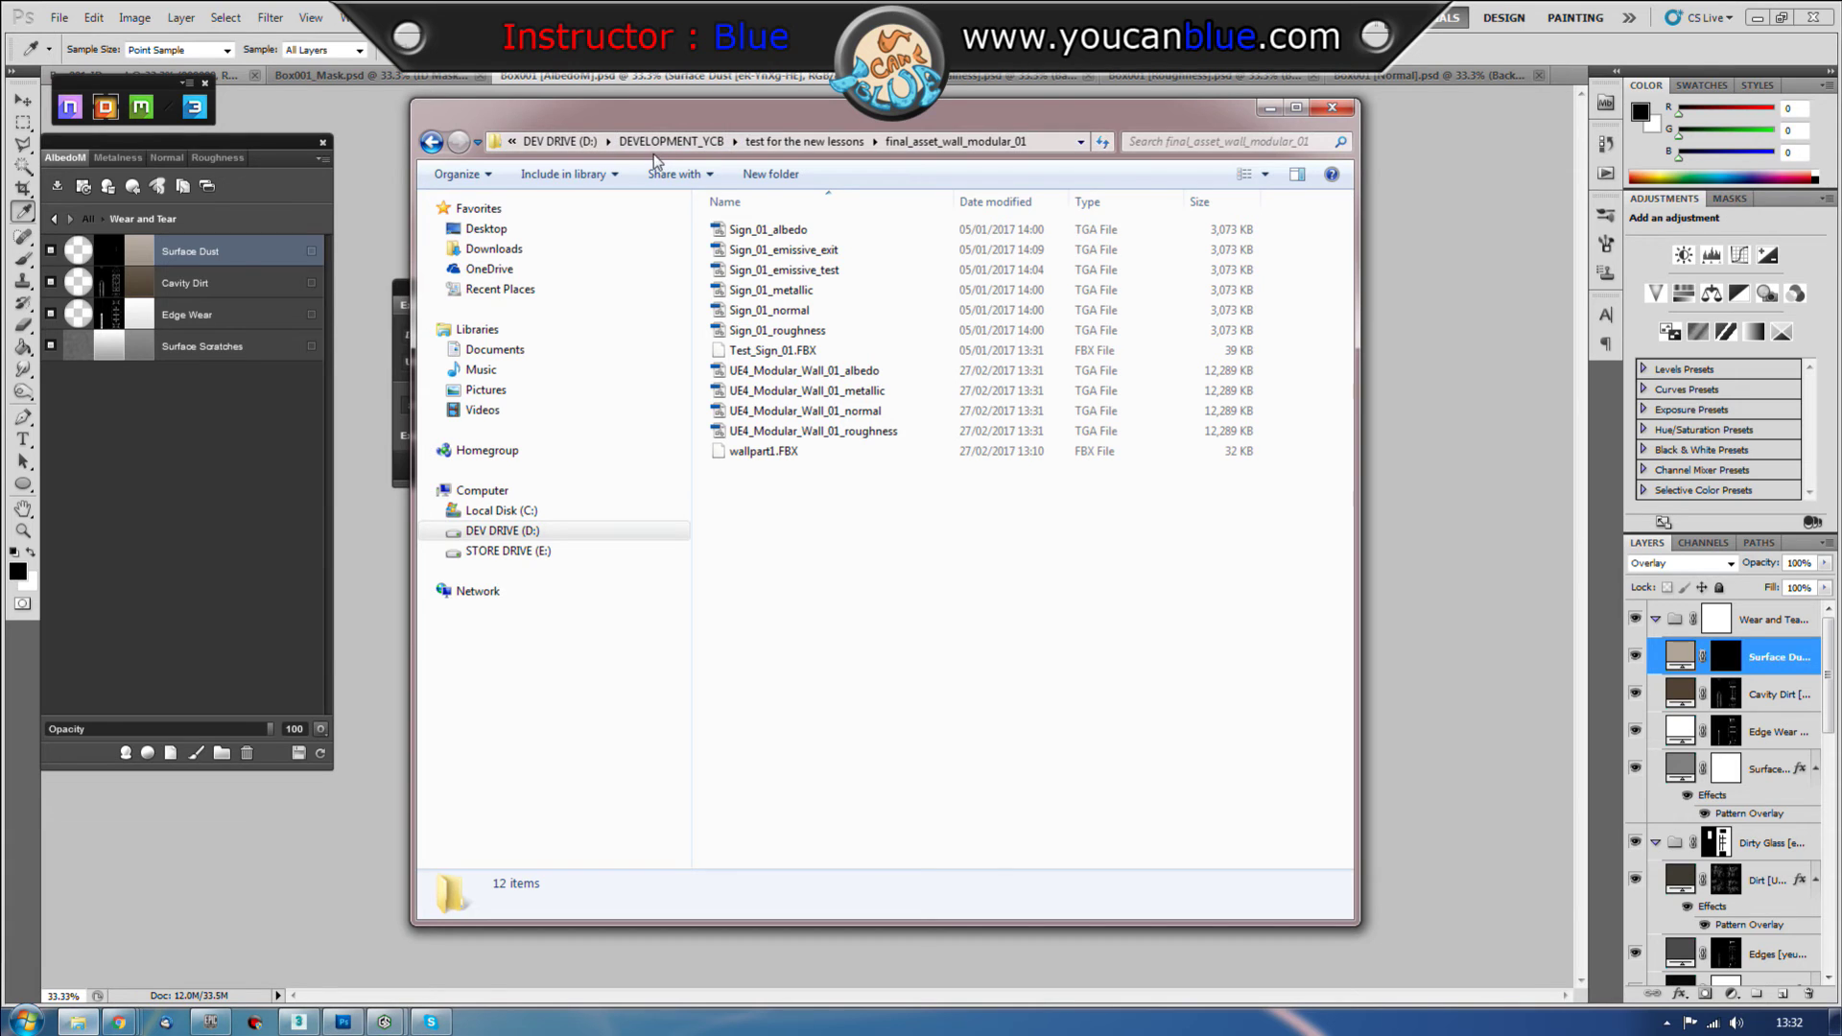
{"action": "key", "text": "alt+F4"}
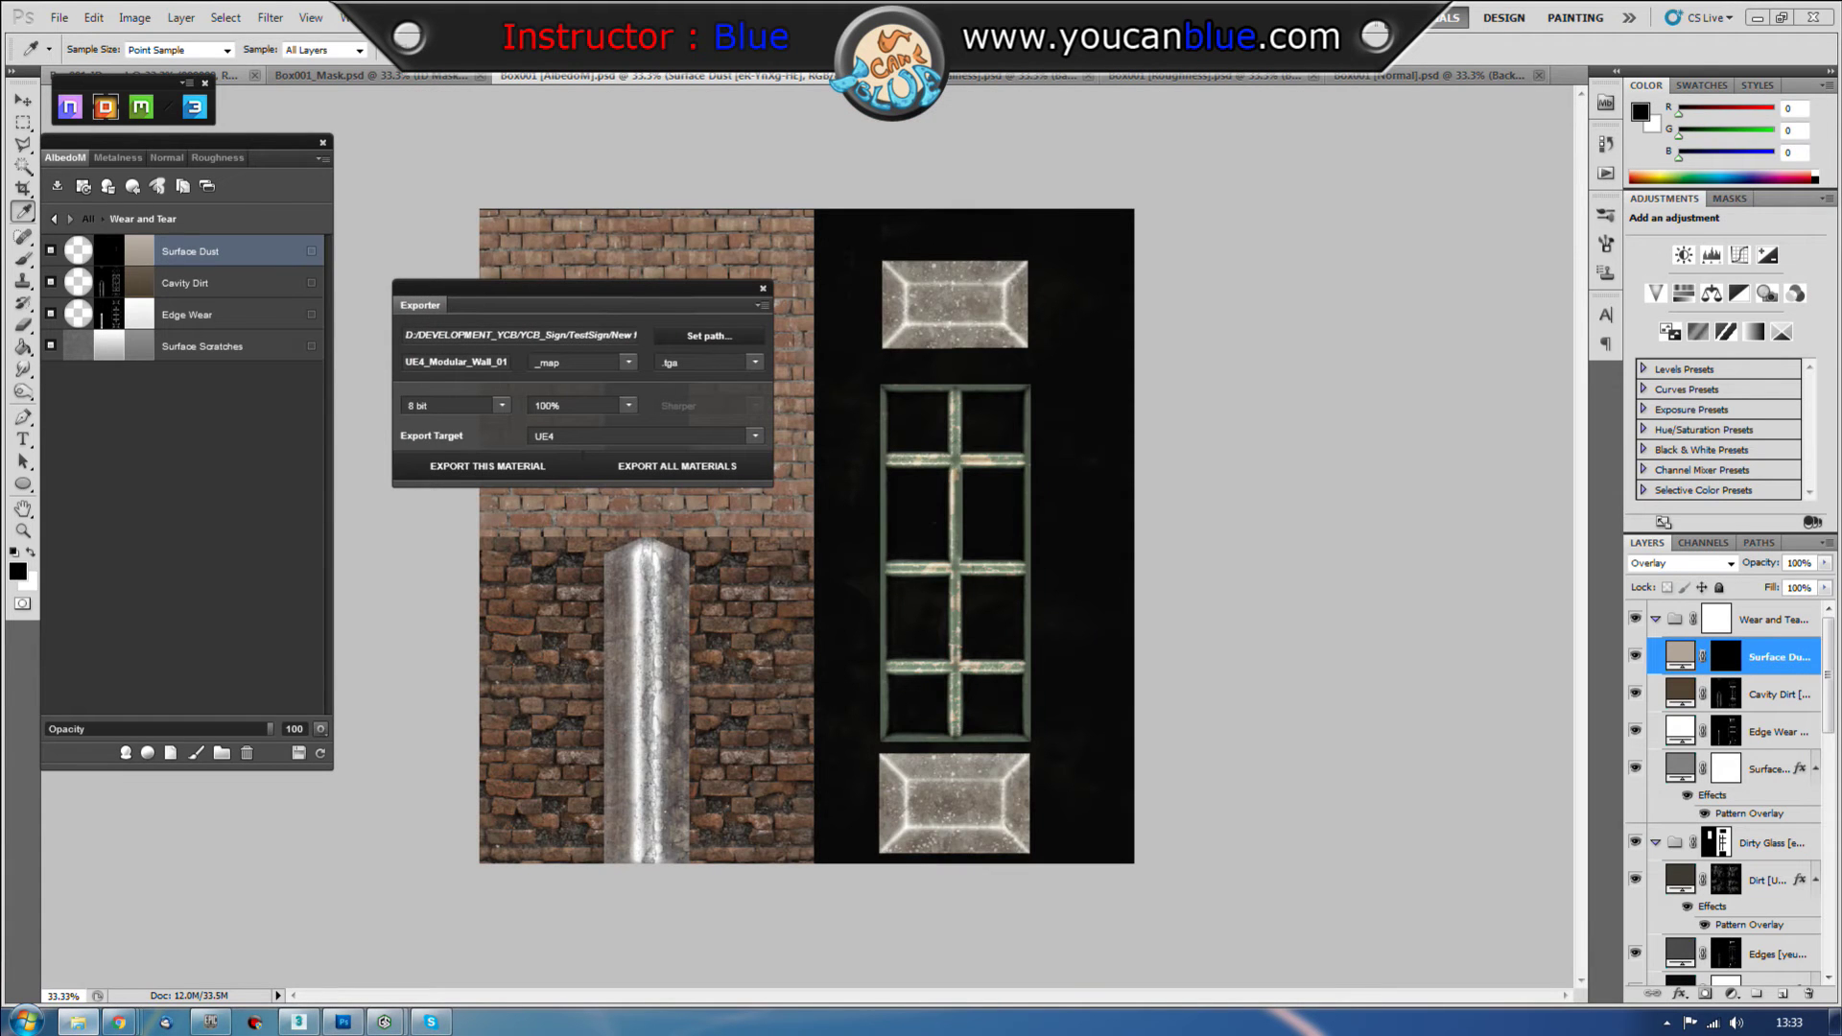
Step: Close the exporter, close the texture project with its changes saved, and dismiss the Quixel launcher bar
{"action": "left_click", "coordinate": [763, 288]}
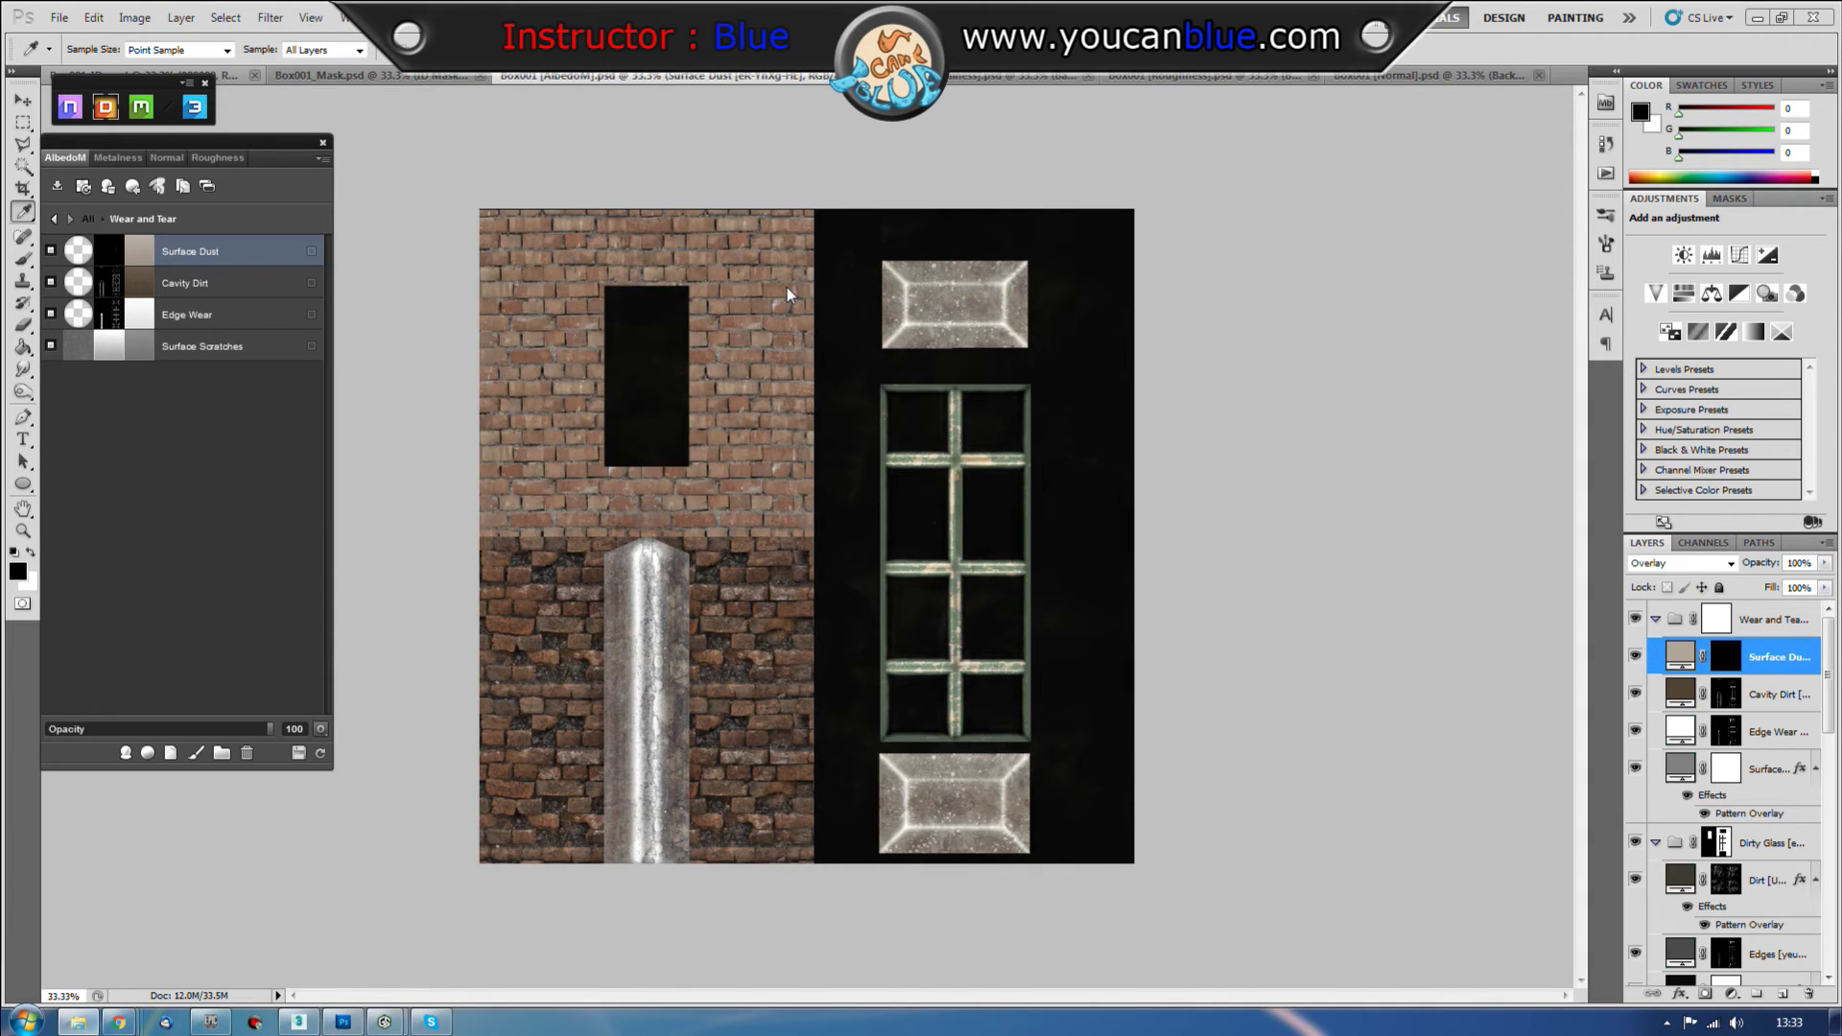
{"action": "left_click", "coordinate": [323, 144]}
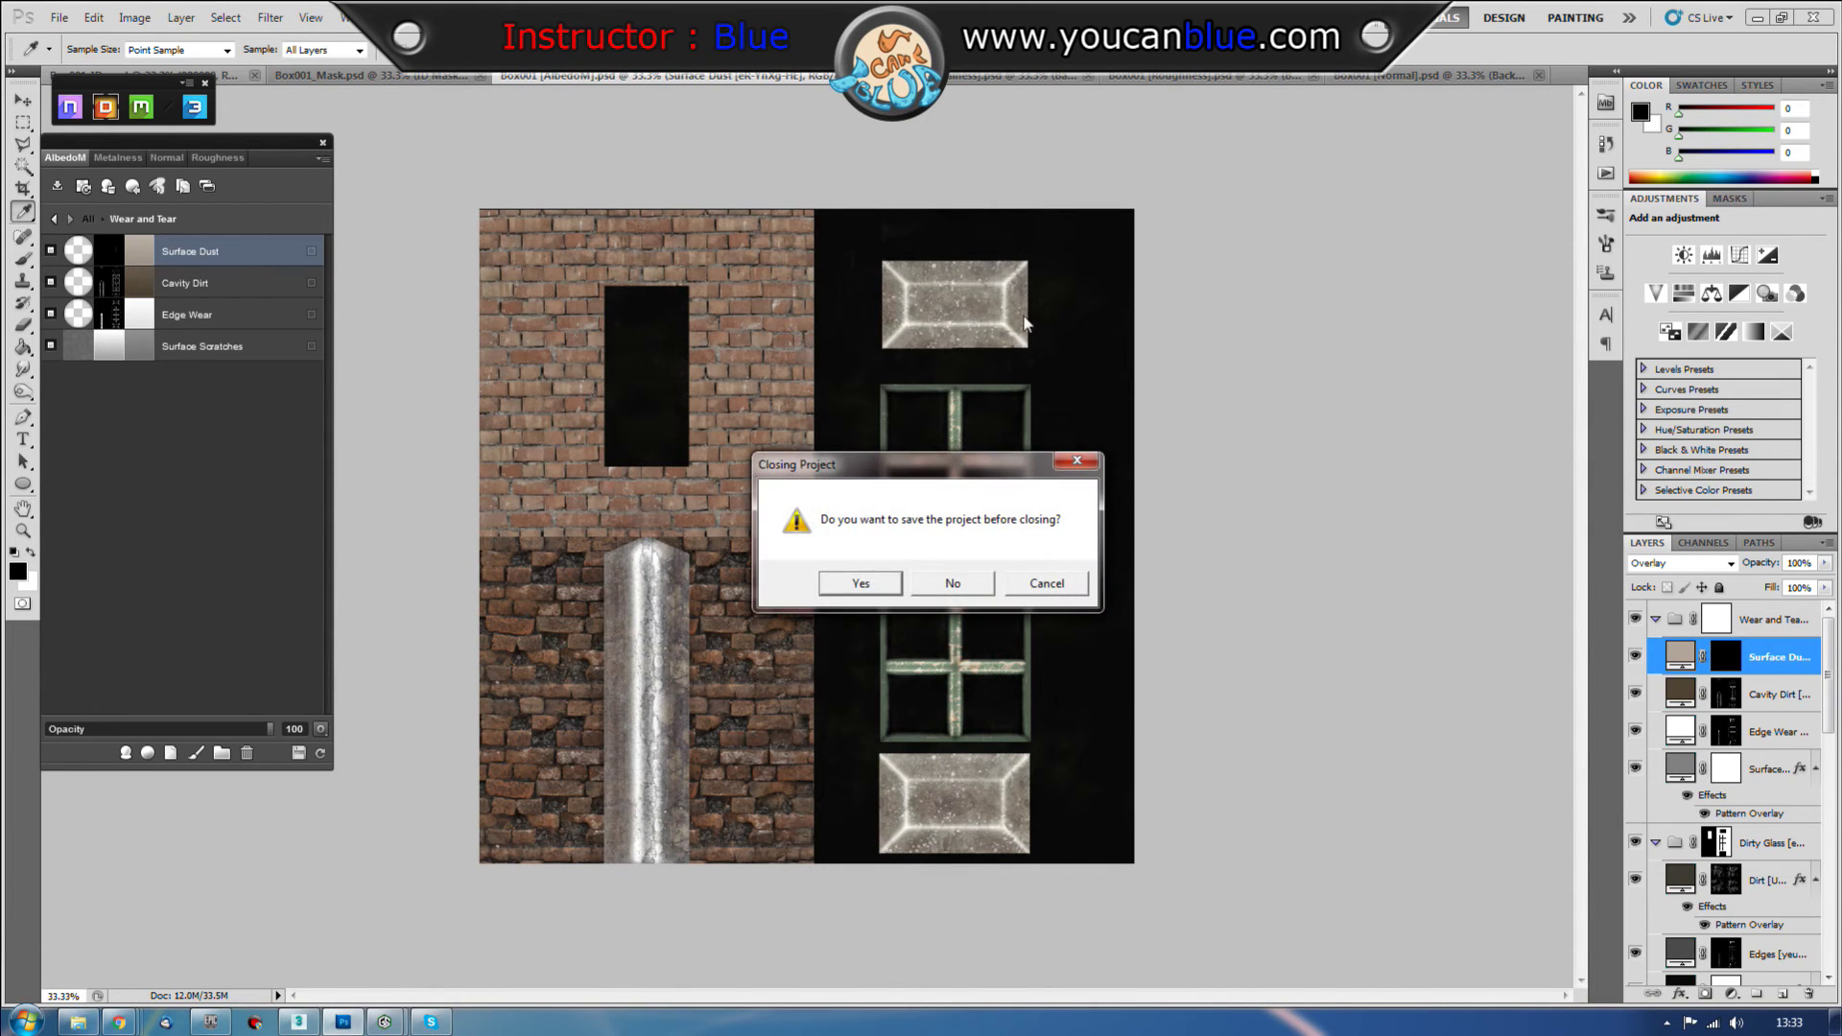
{"action": "left_click", "coordinate": [874, 583]}
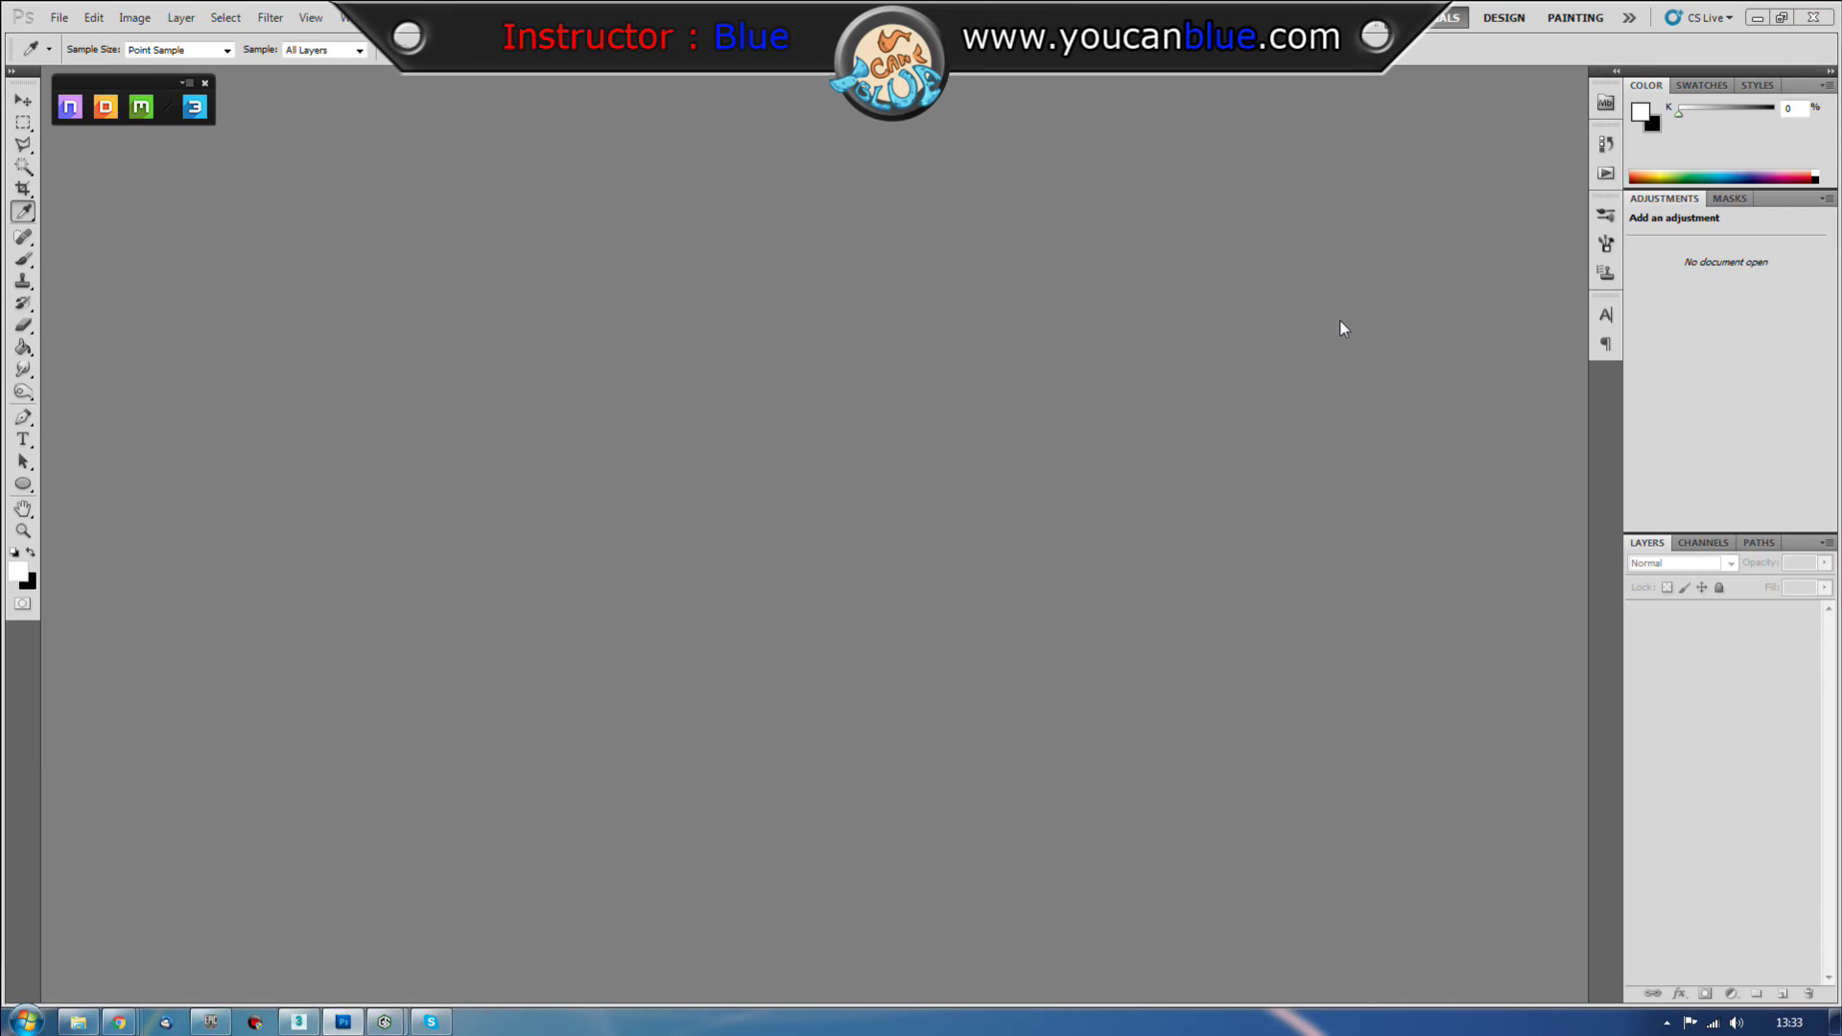
{"action": "left_click", "coordinate": [204, 83]}
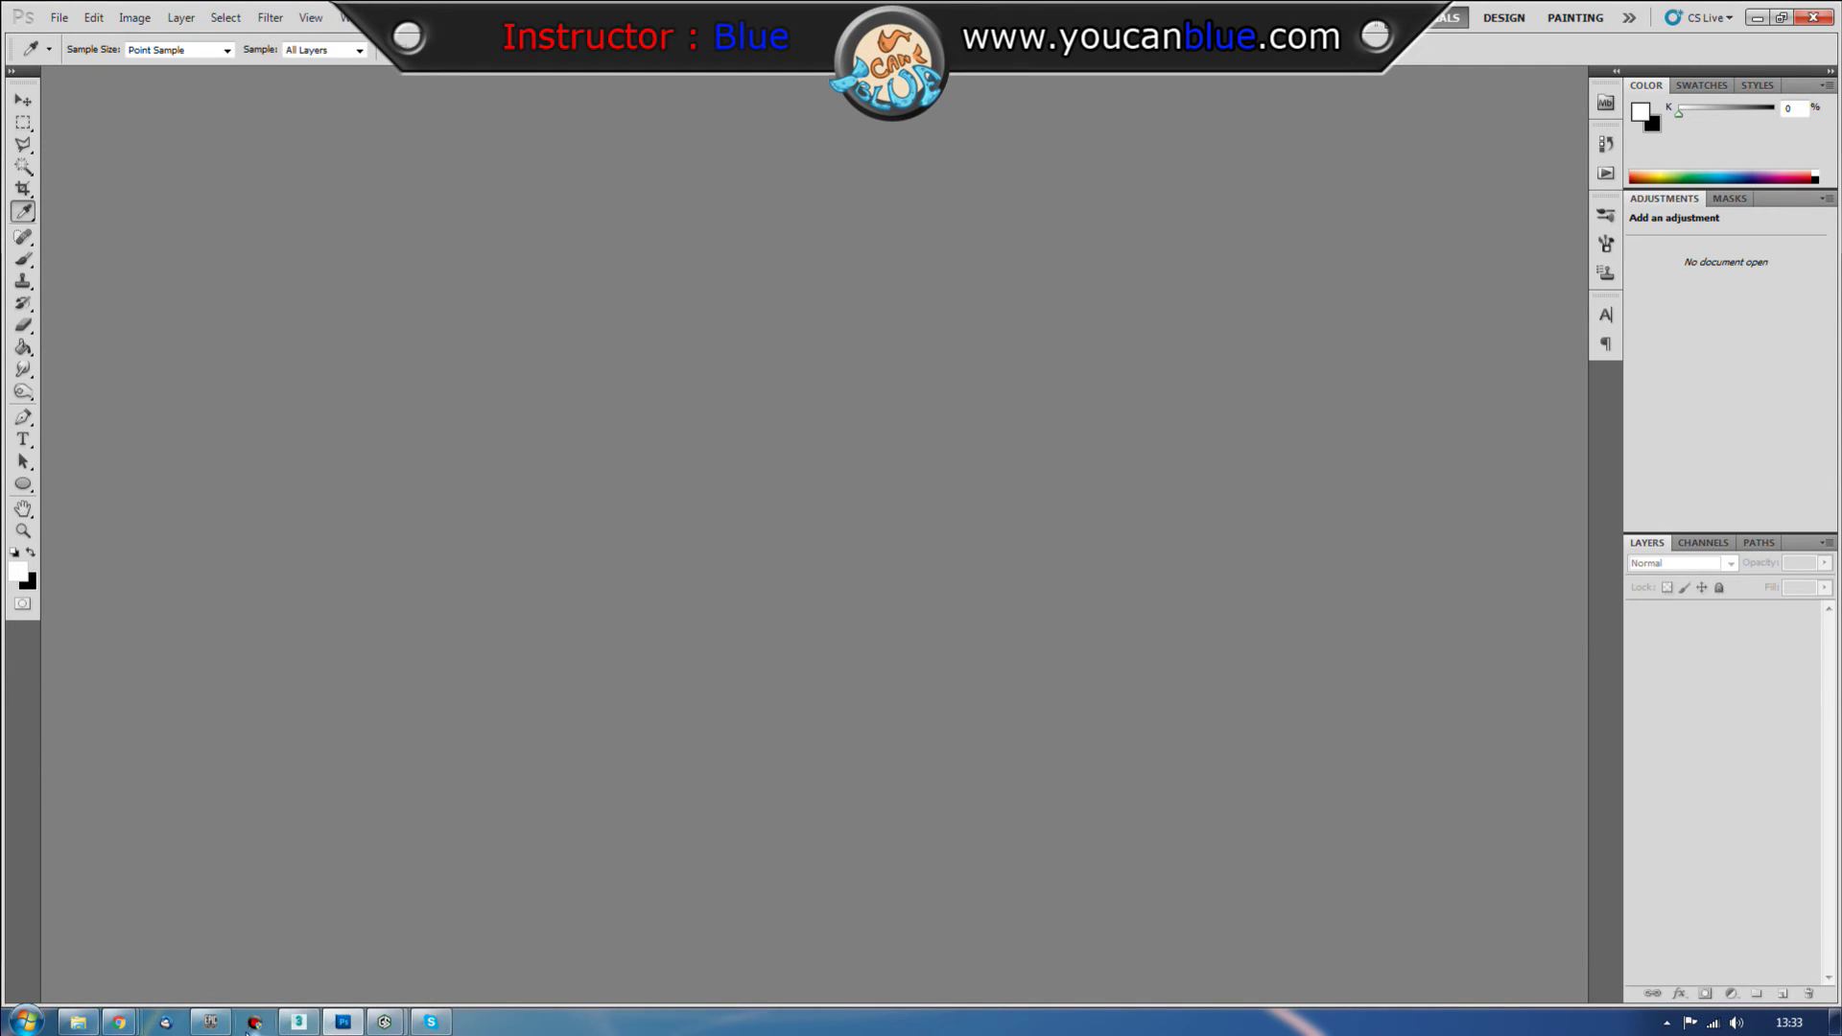
Step: Switch to the Epic Games Launcher and open the 4.15 version of the MyWorkshop2 project
{"action": "left_click", "coordinate": [210, 1023]}
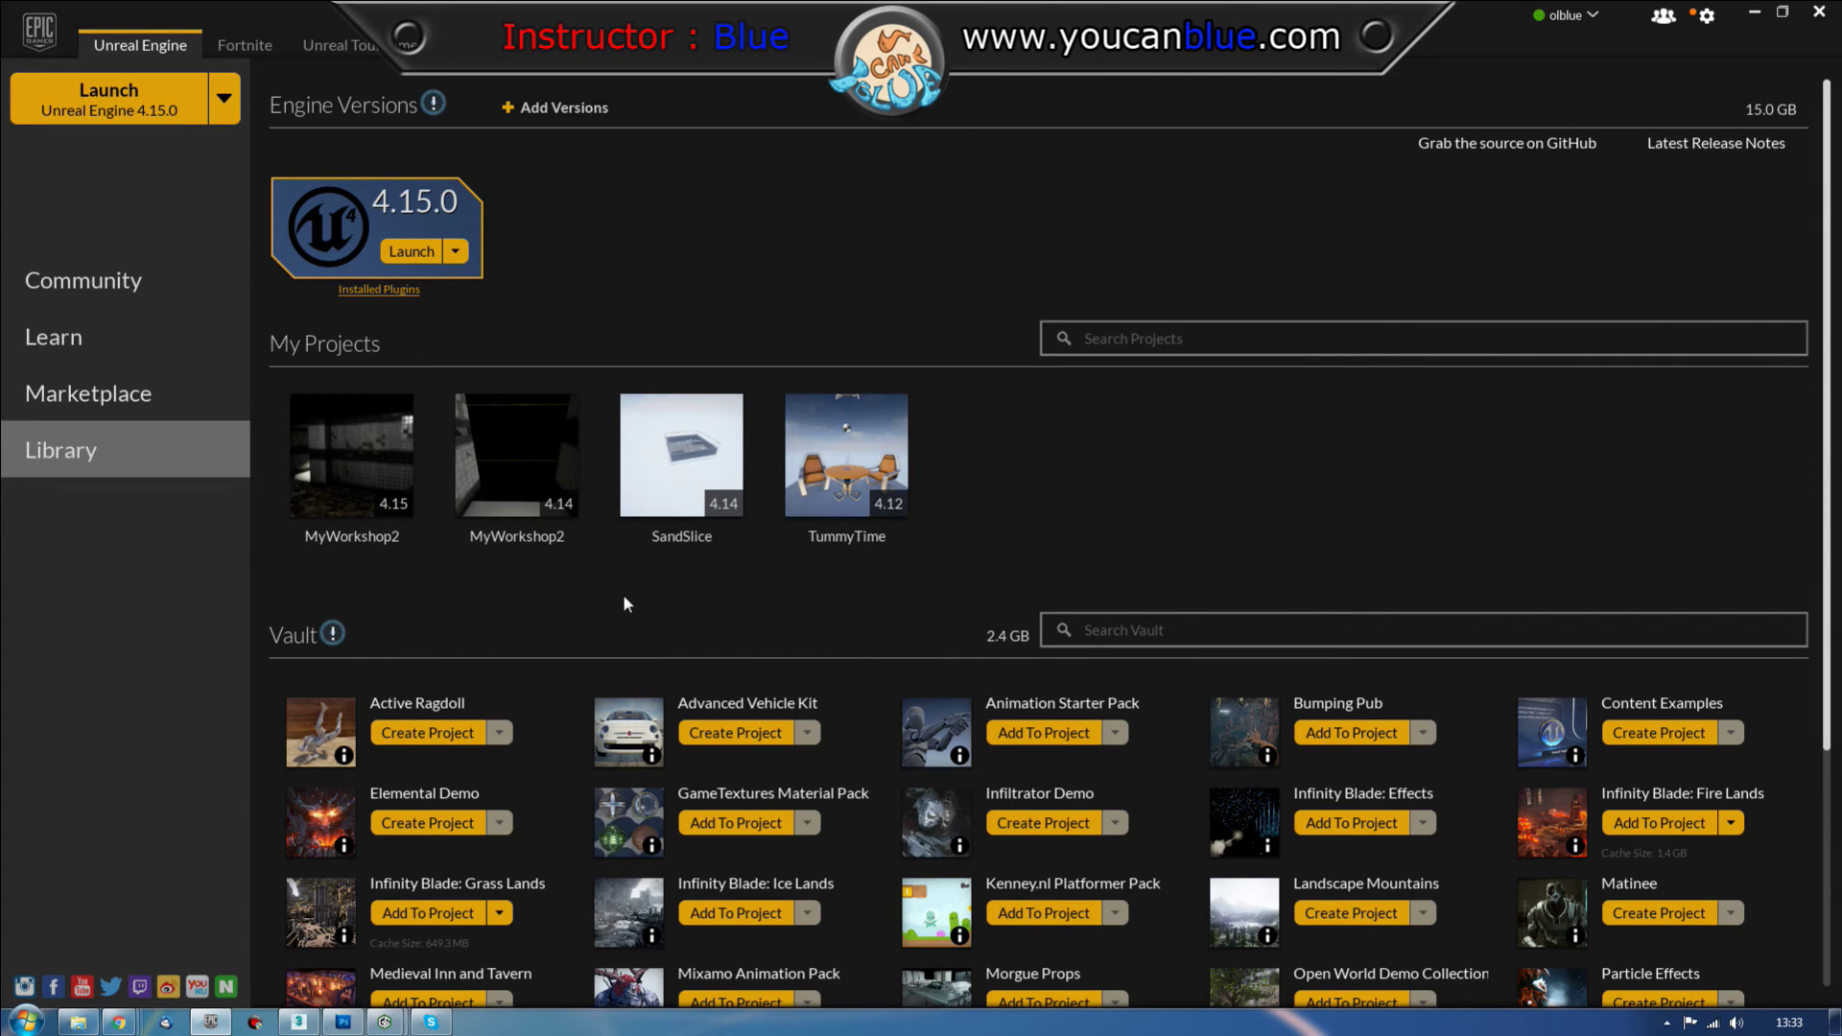
{"action": "double_click", "coordinate": [359, 475]}
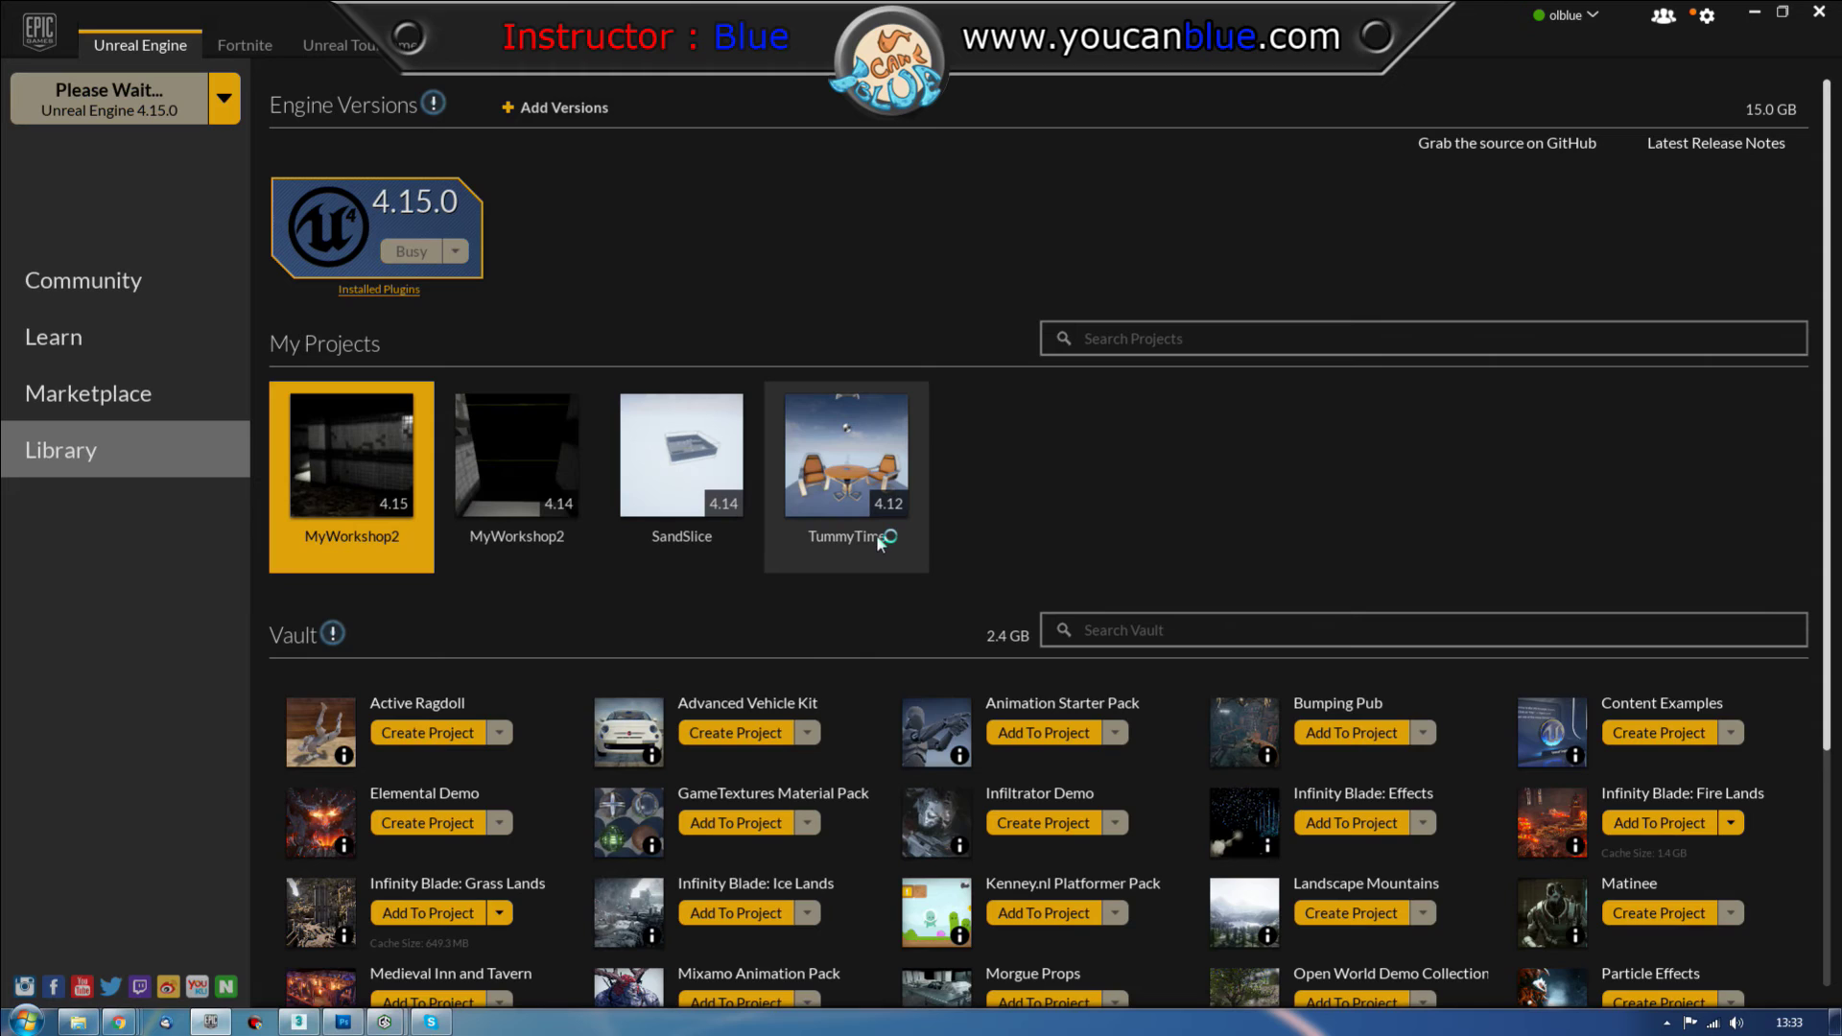
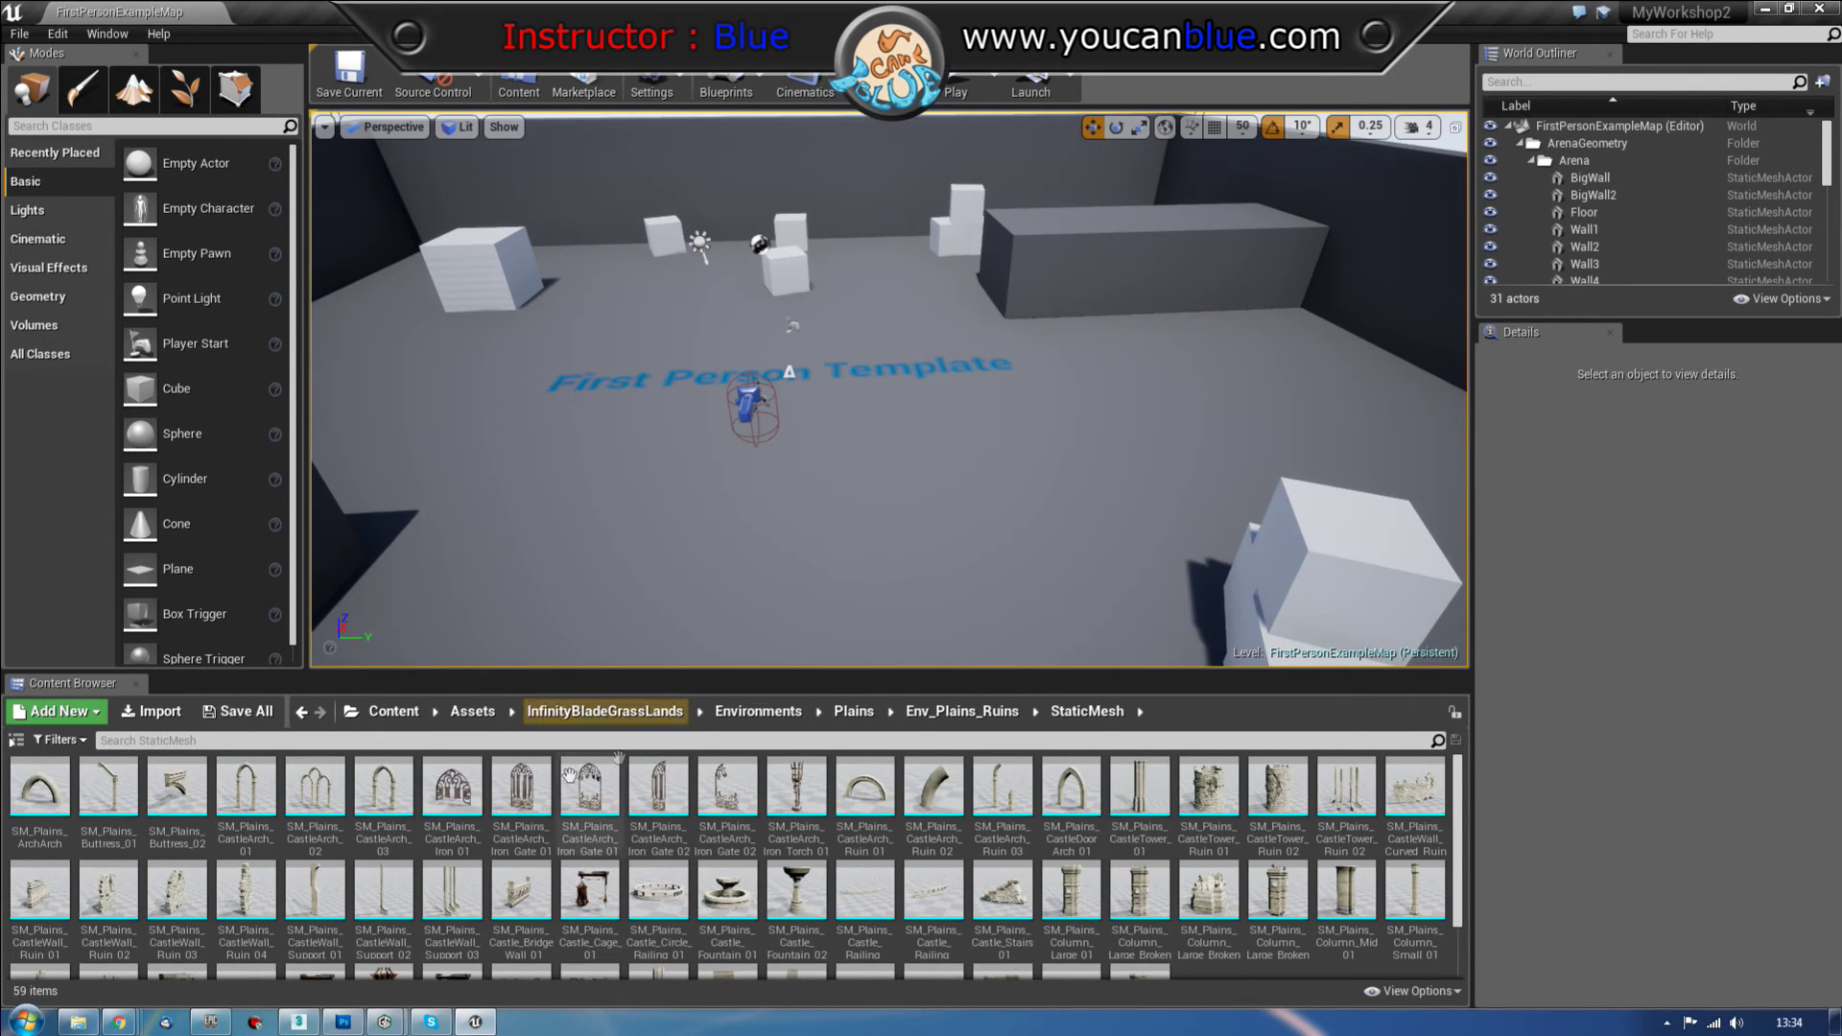
Step: Open the YCB_Assets content folder and dock the Content Browser below the Modes panel
{"action": "left_click", "coordinate": [388, 712]}
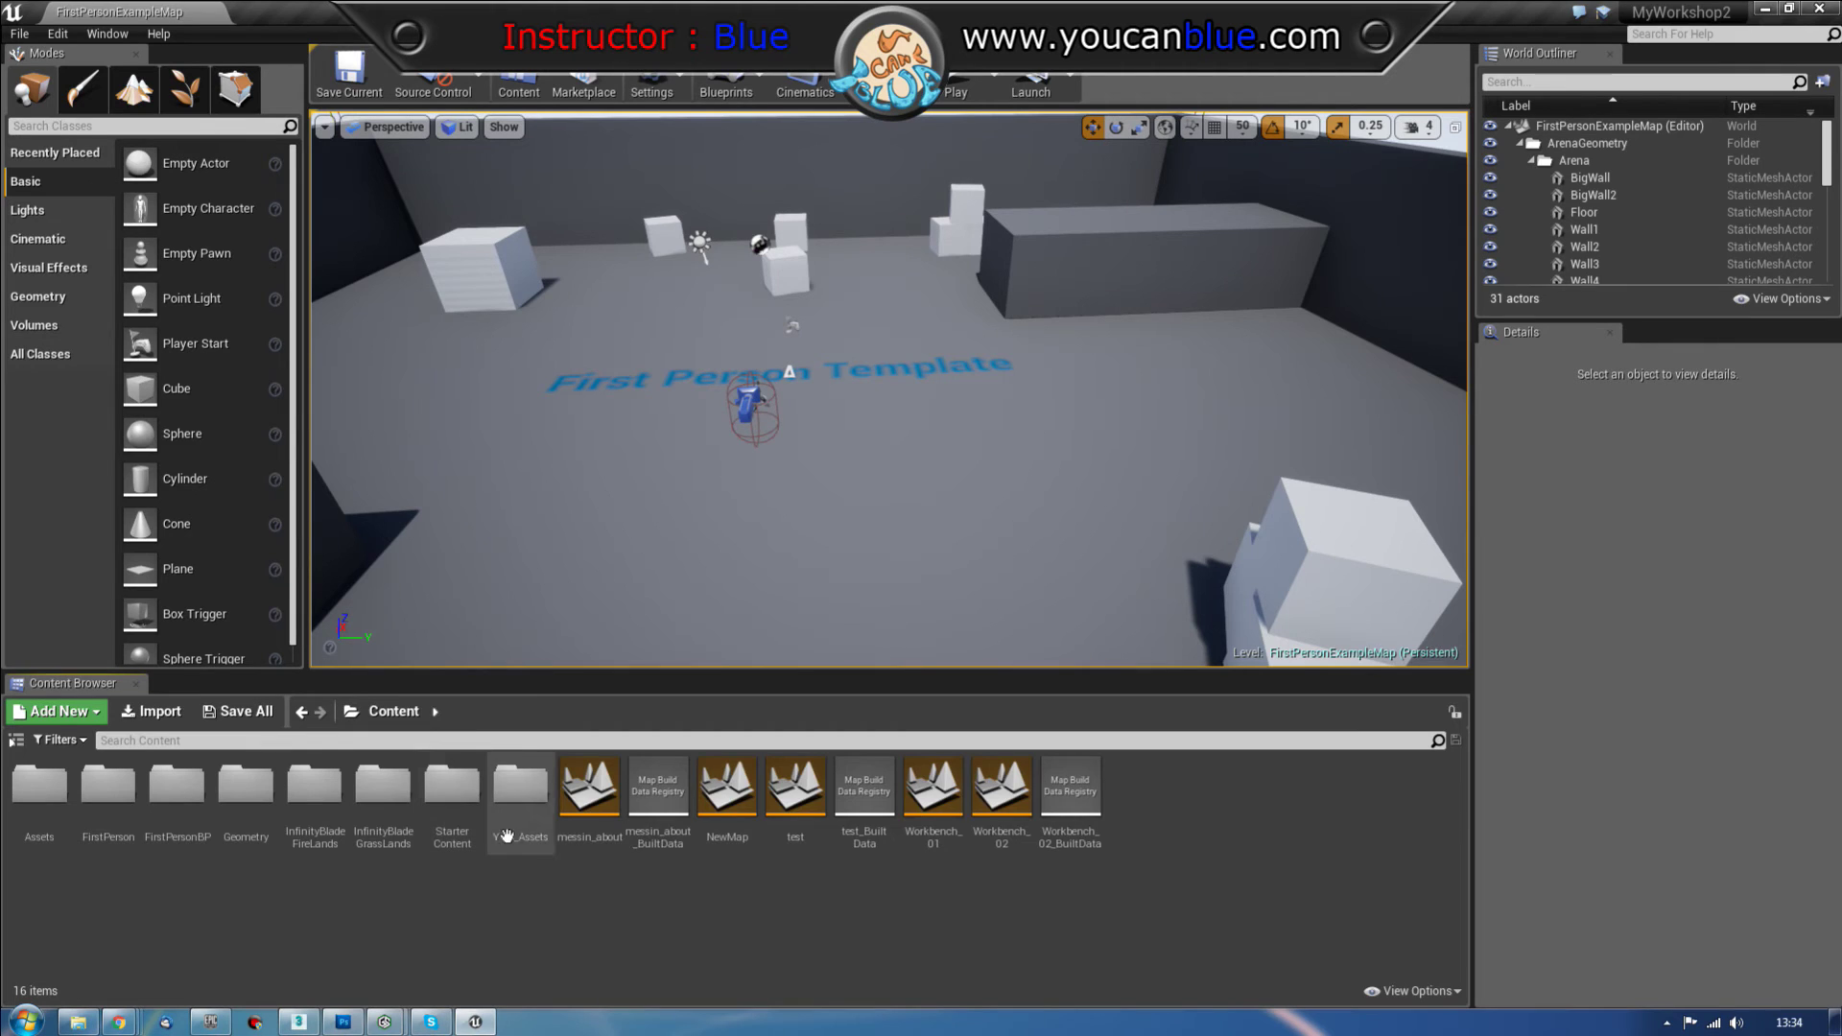
{"action": "double_click", "coordinate": [520, 785]}
{"action": "left_click_drag", "start_coordinate": [111, 689], "coordinate": [148, 901]}
{"action": "left_click_drag", "start_coordinate": [377, 477], "coordinate": [363, 855]}
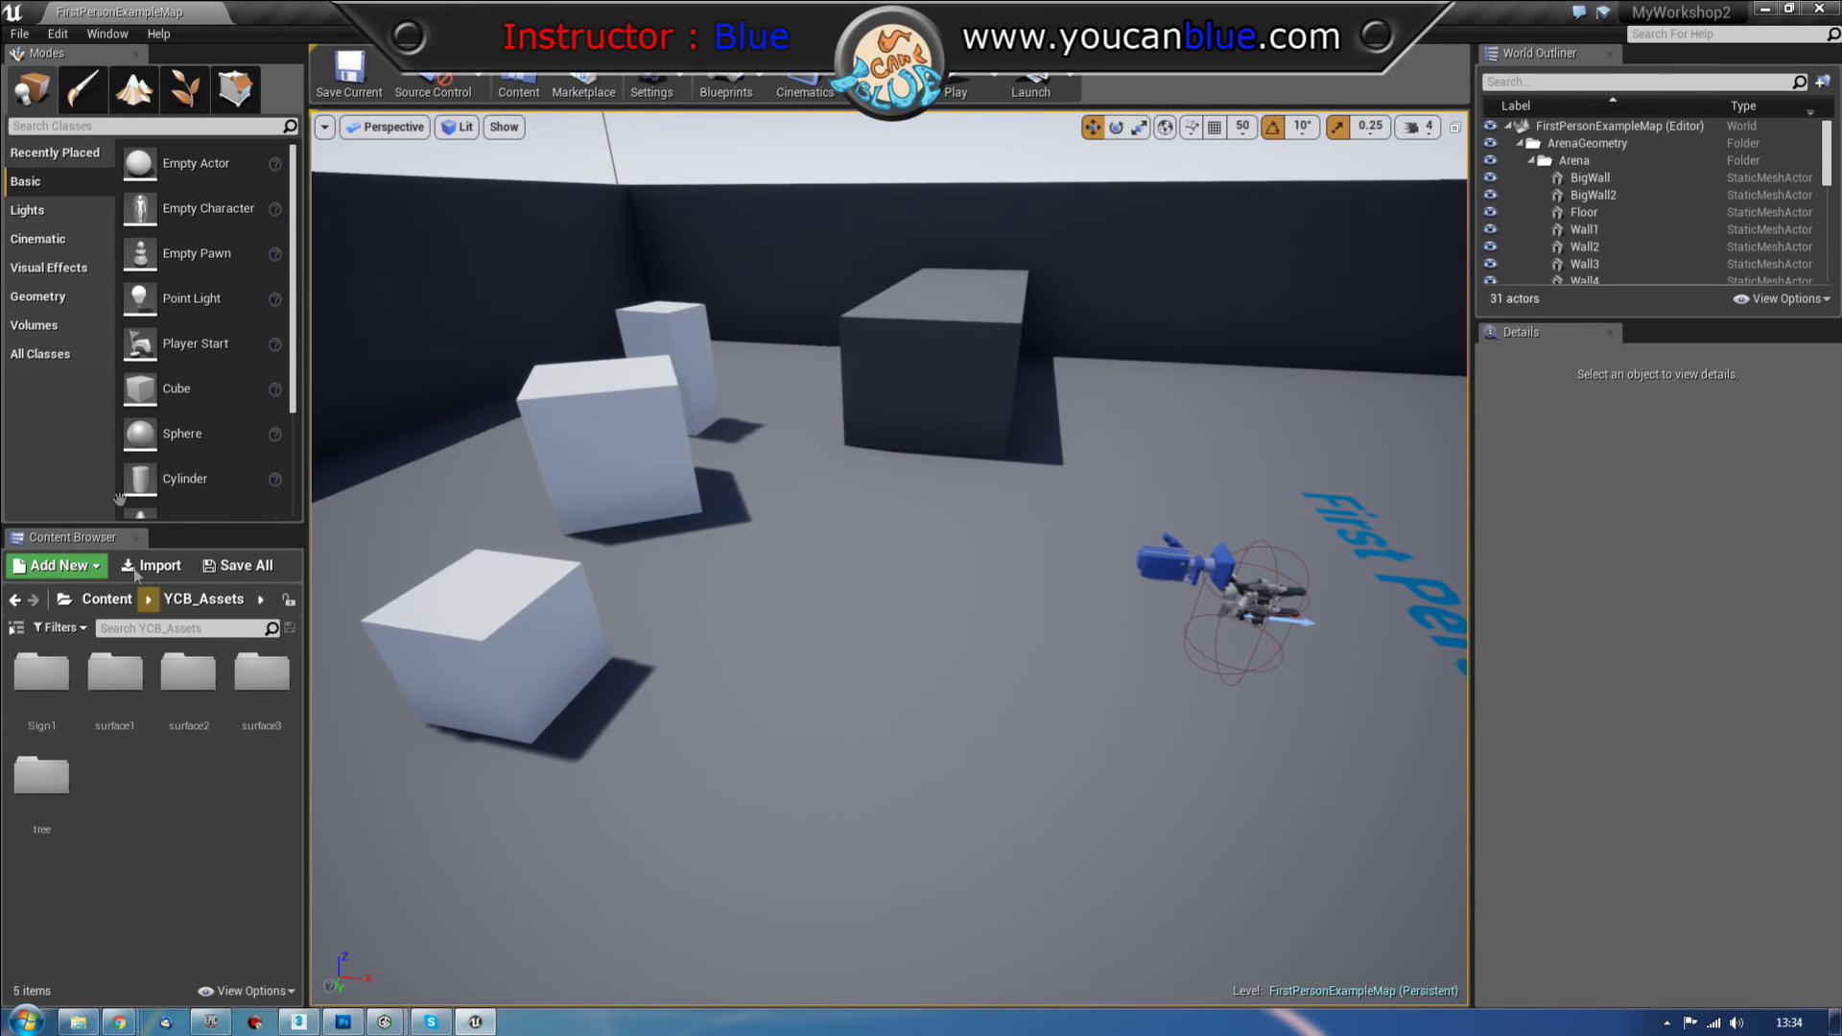
Step: Create a folder named wall_asset_400x800_windowed in YCB_Assets and open it
{"action": "right_click", "coordinate": [153, 803]}
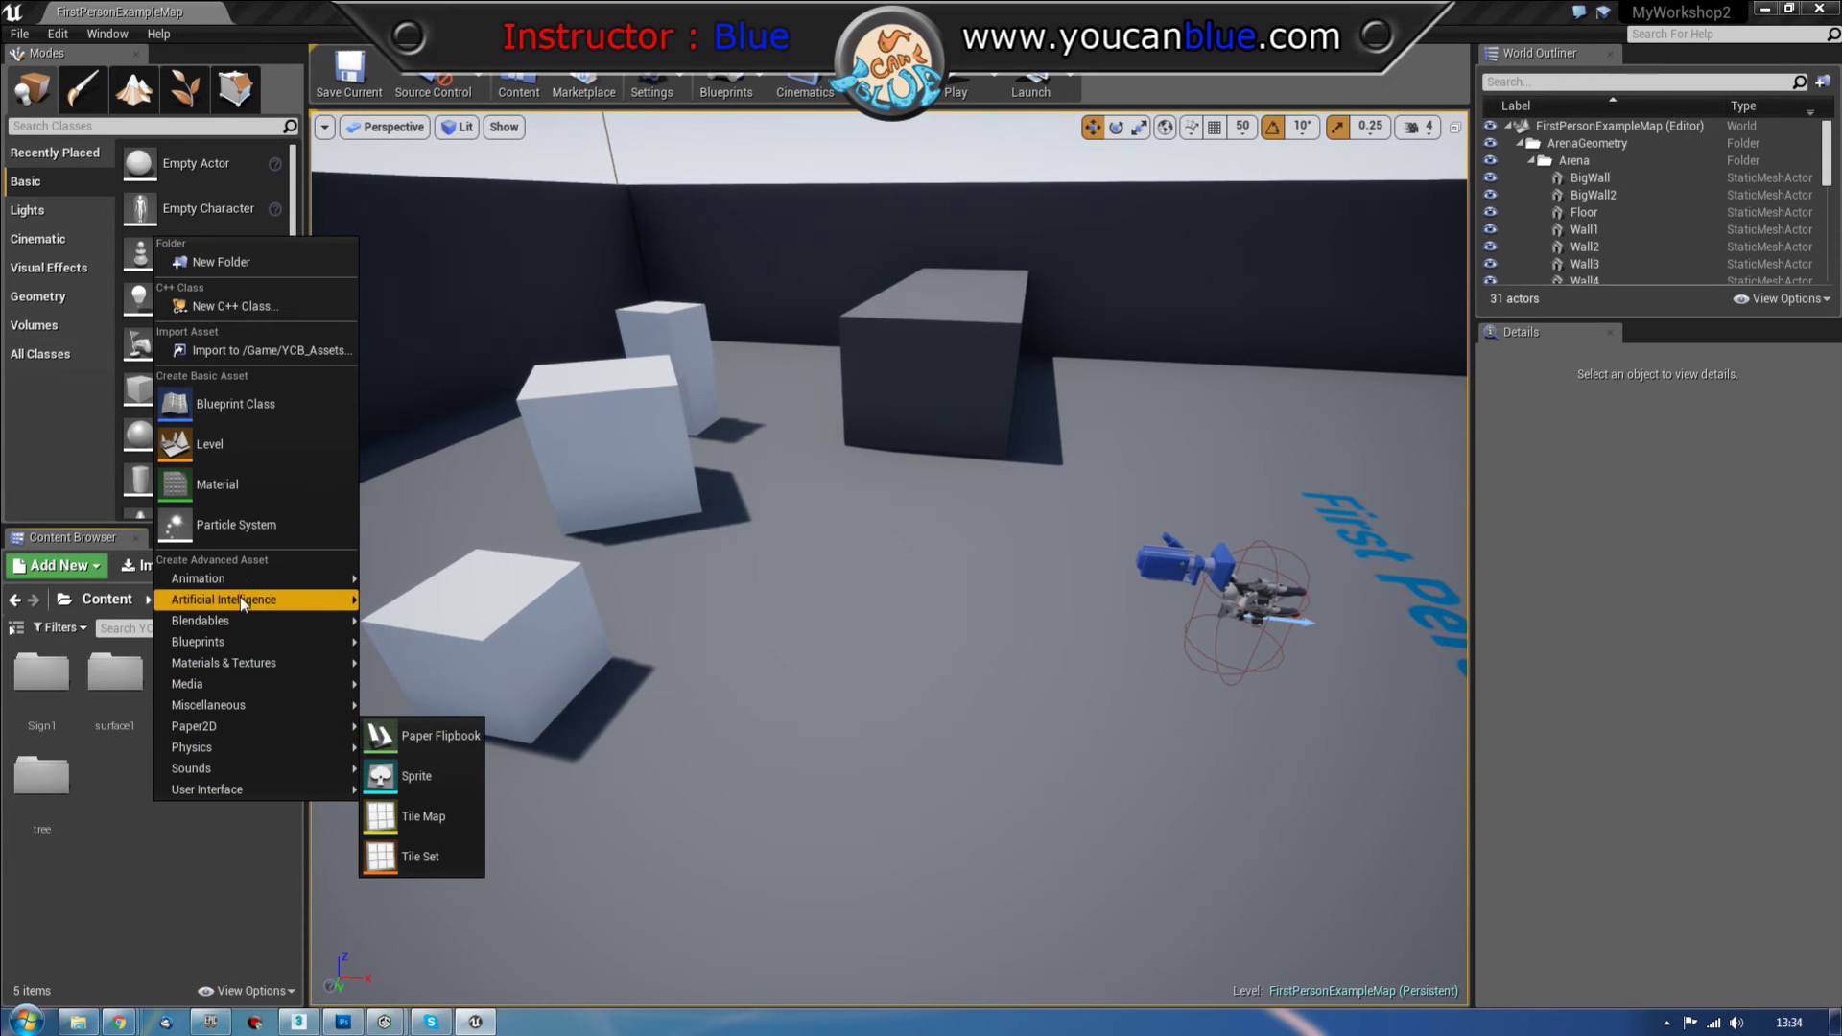
{"action": "left_click", "coordinate": [234, 261]}
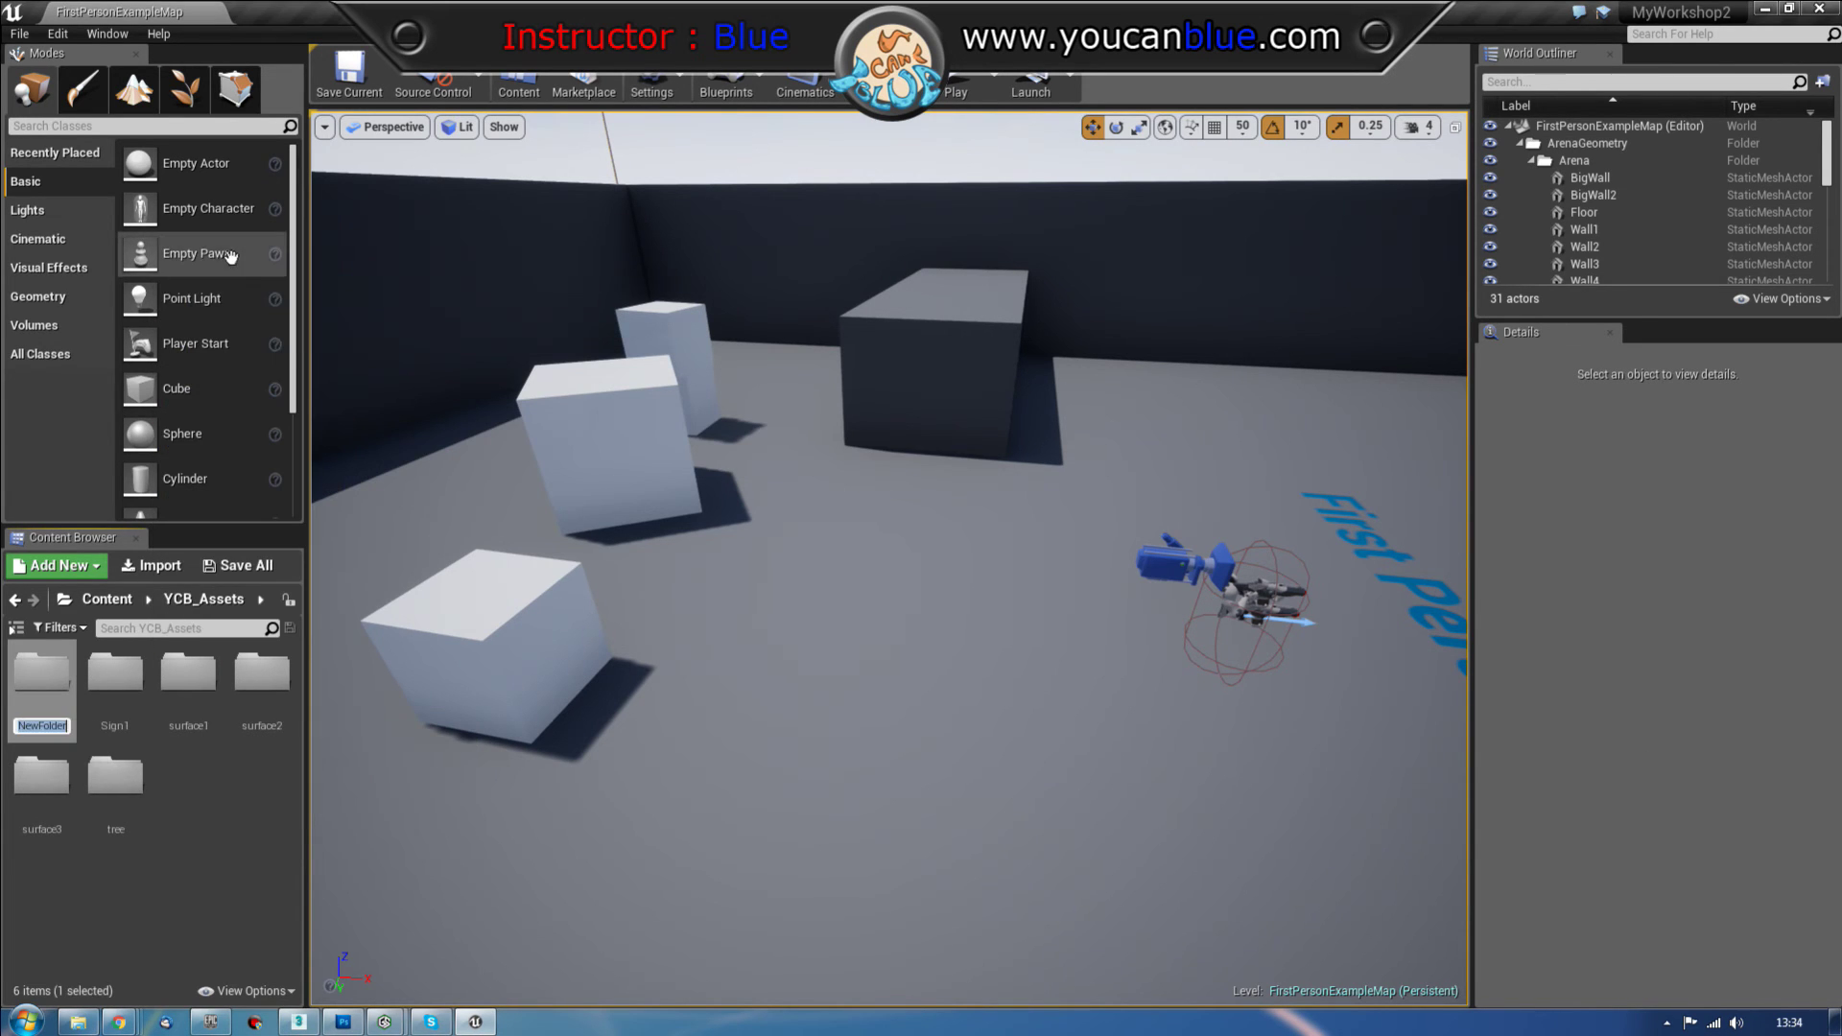
{"action": "type", "text": "wall_asse"}
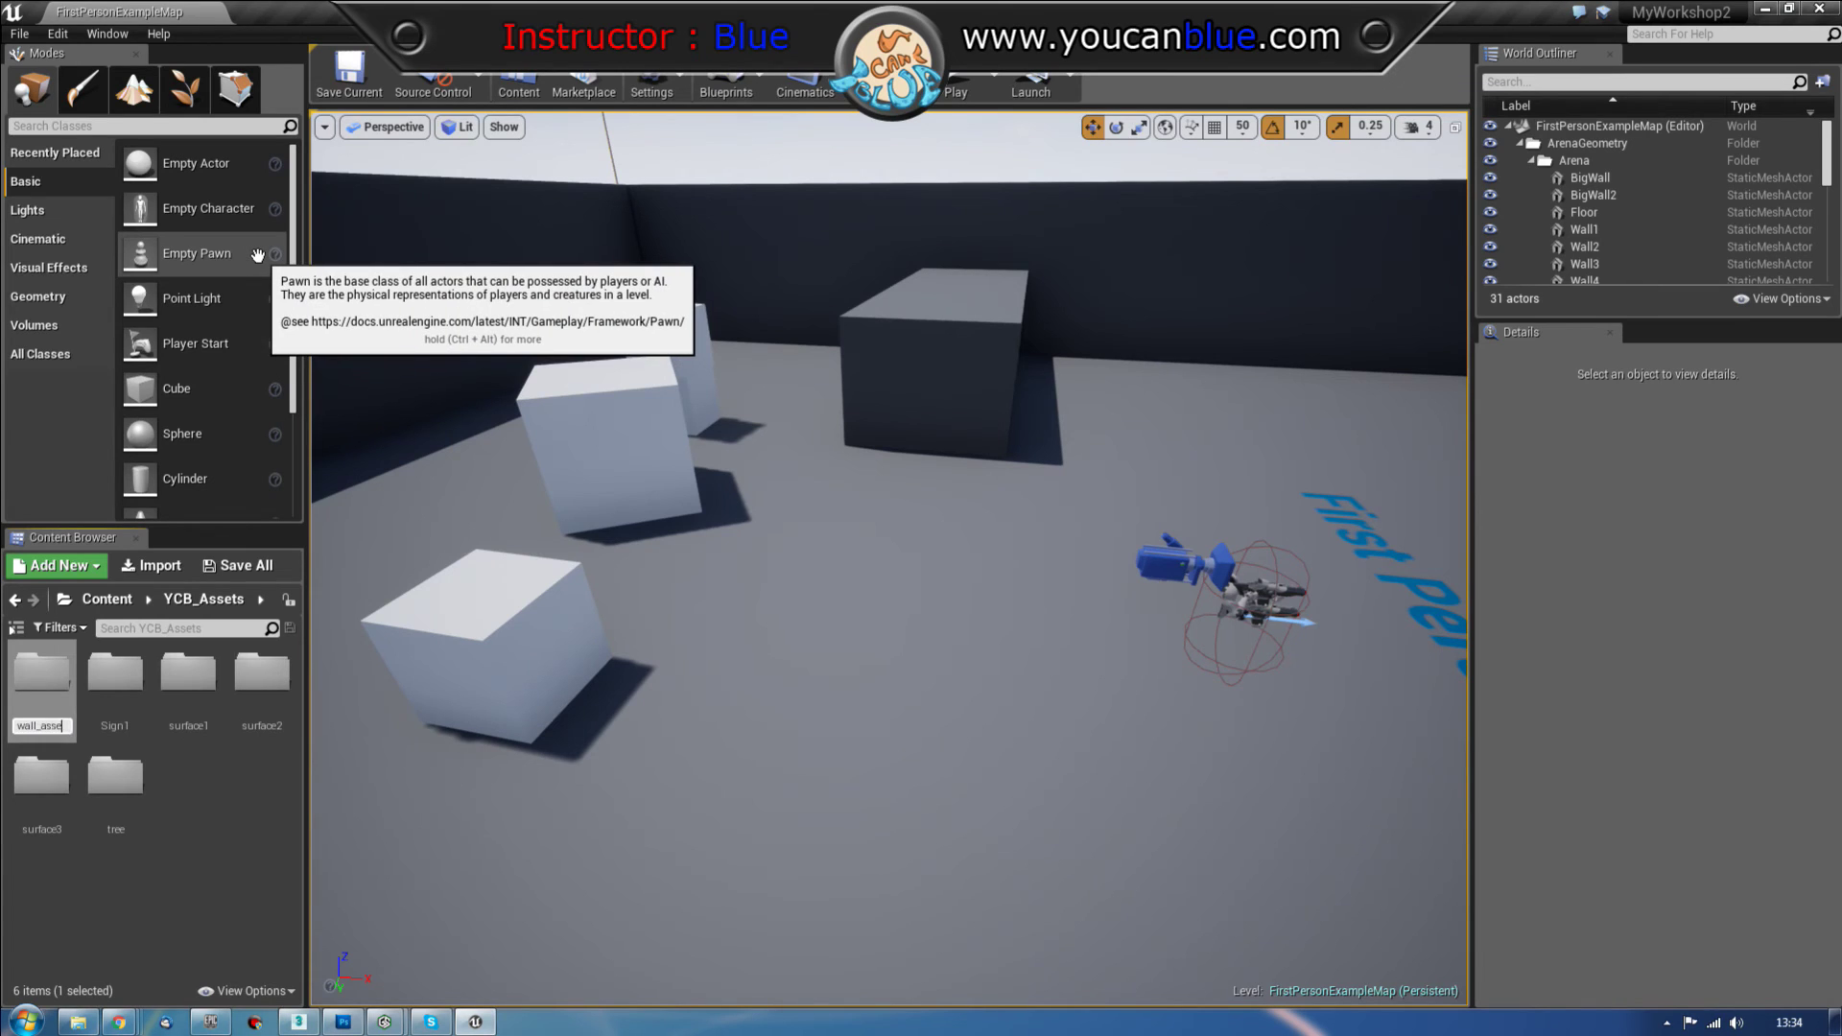
{"action": "type", "text": "t_400"}
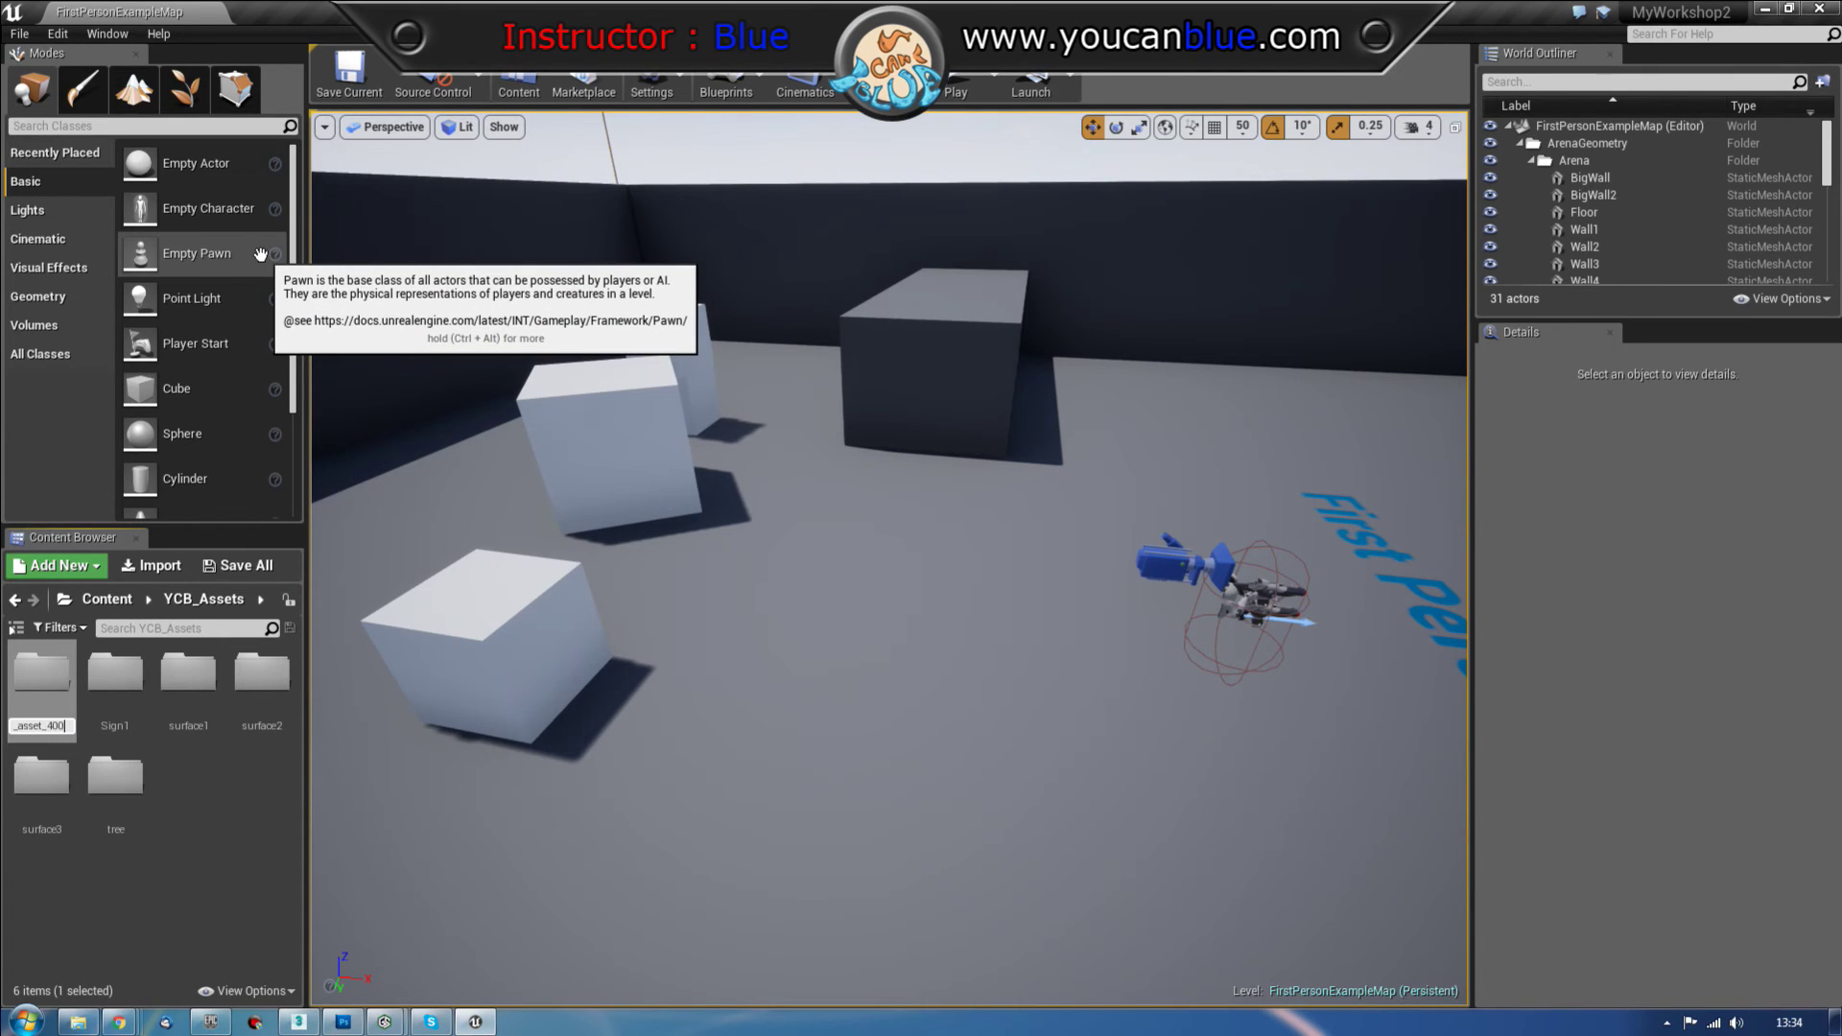
{"action": "type", "text": "x800_windowed"}
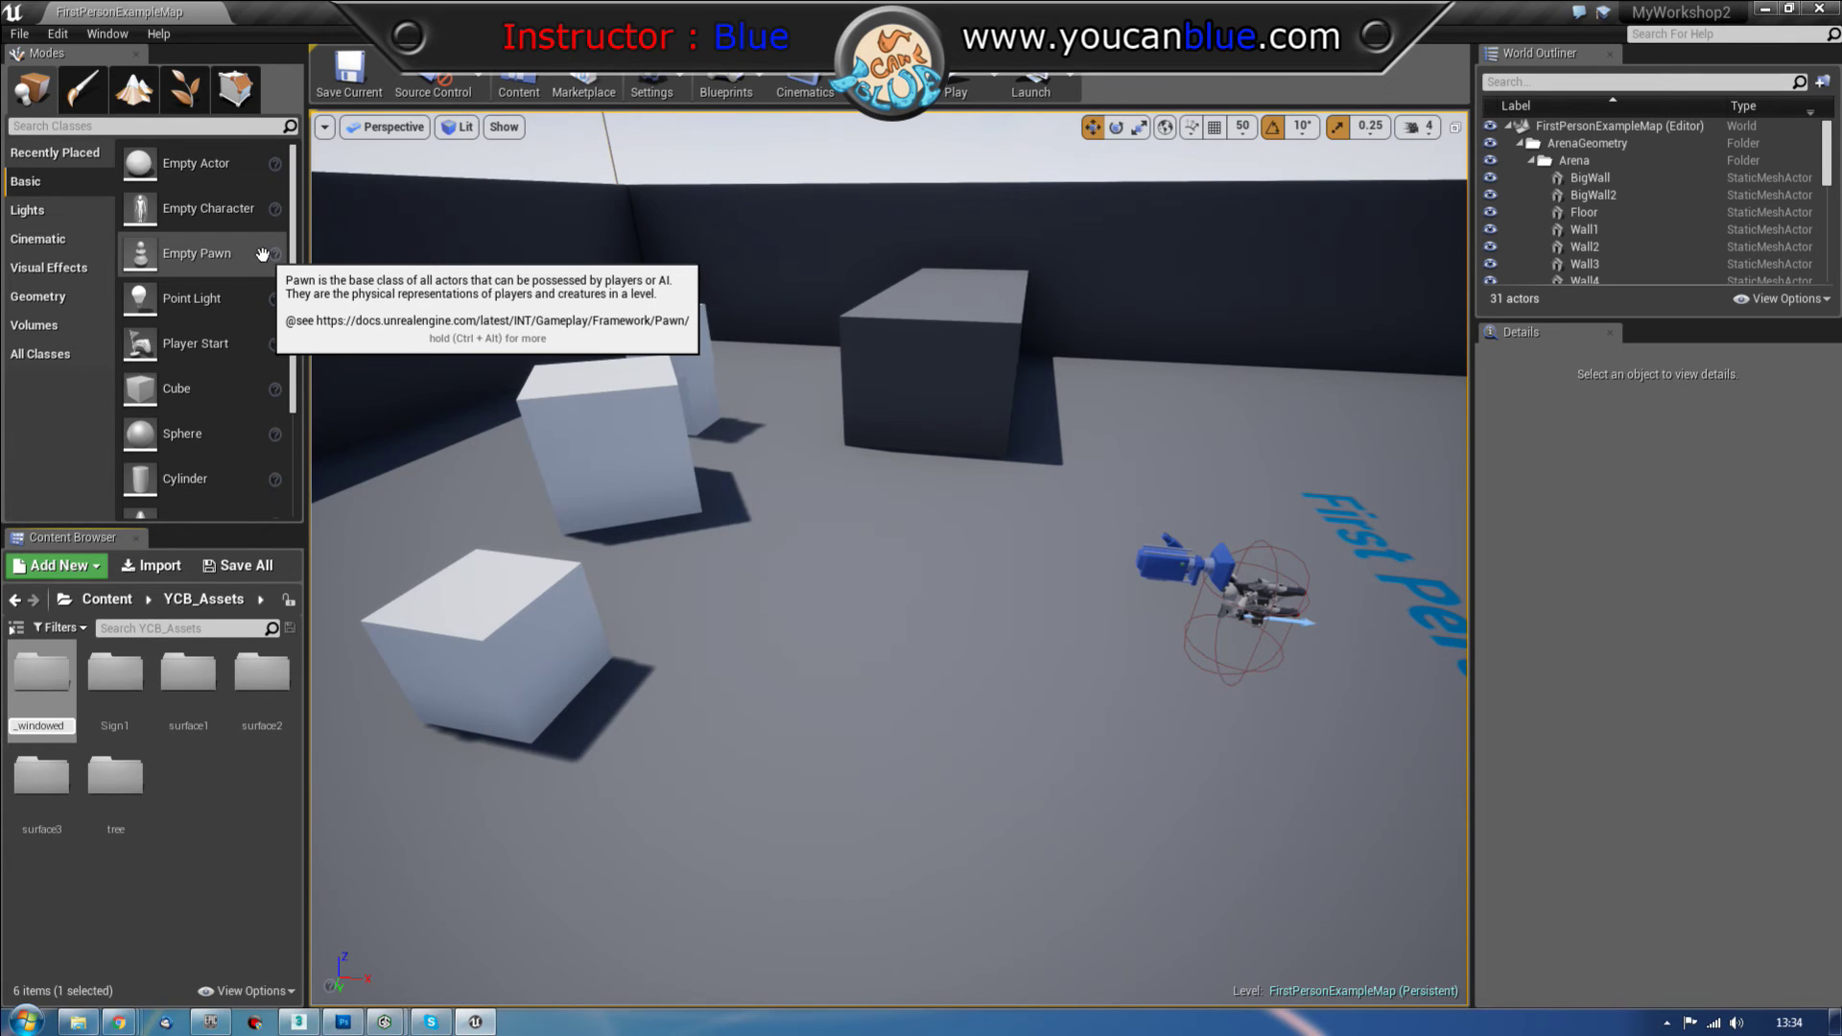
{"action": "key", "text": "Return"}
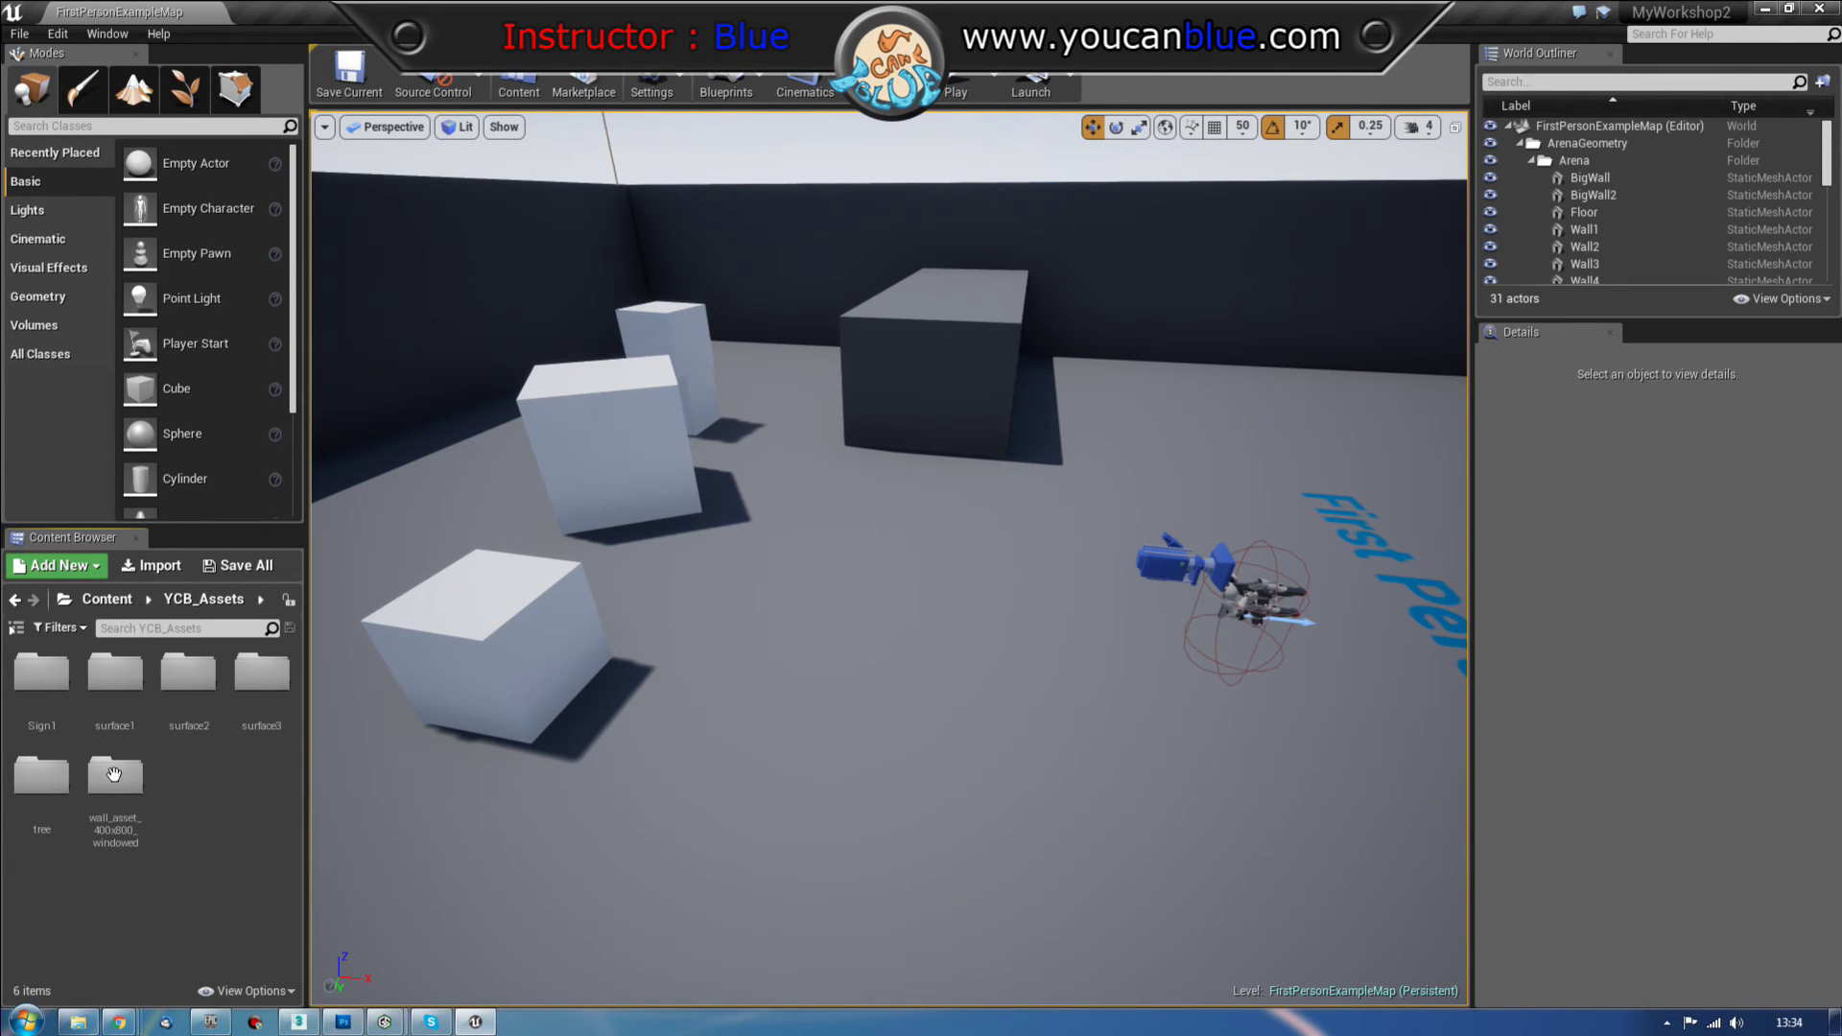
{"action": "double_click", "coordinate": [133, 788]}
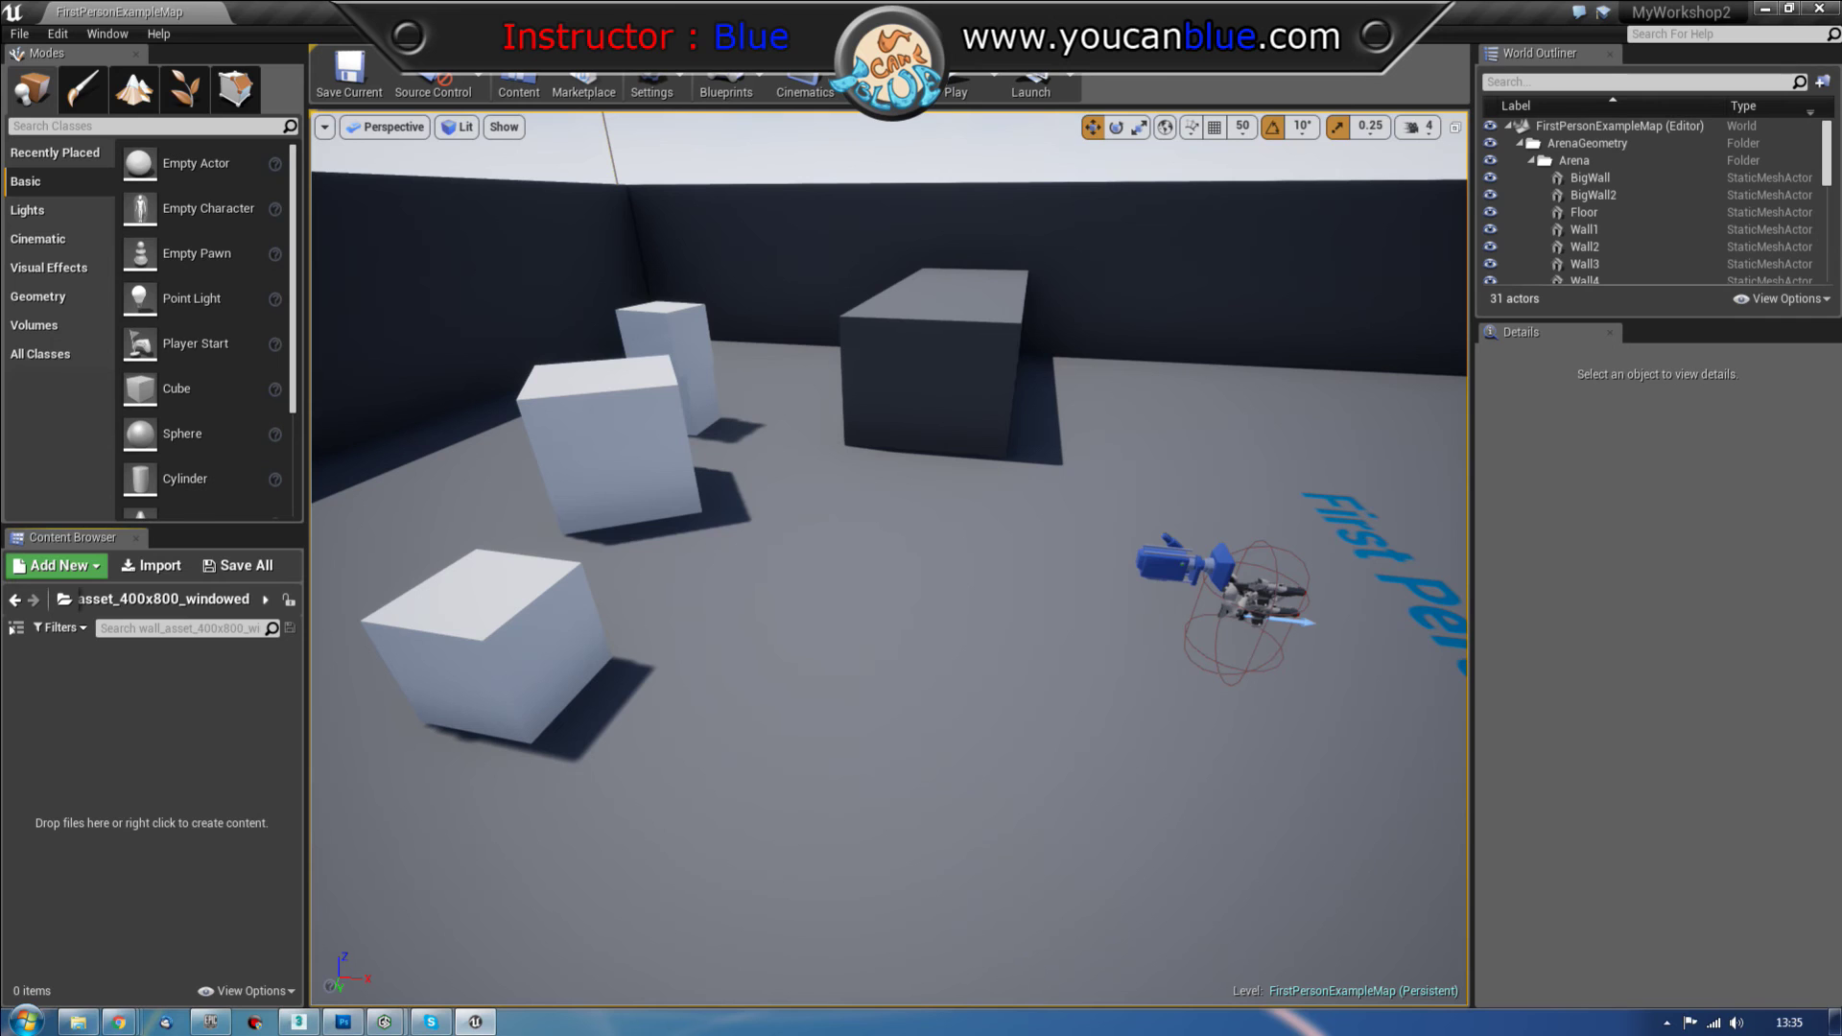
Step: Import the four UE4_Modular_Wall_01 textures and wallpart1.FBX from final_asset_wall_modular_01, using the default FBX options for all meshes
{"action": "left_click", "coordinate": [78, 1021]}
{"action": "left_click_drag", "start_coordinate": [1103, 134], "coordinate": [1363, 134]}
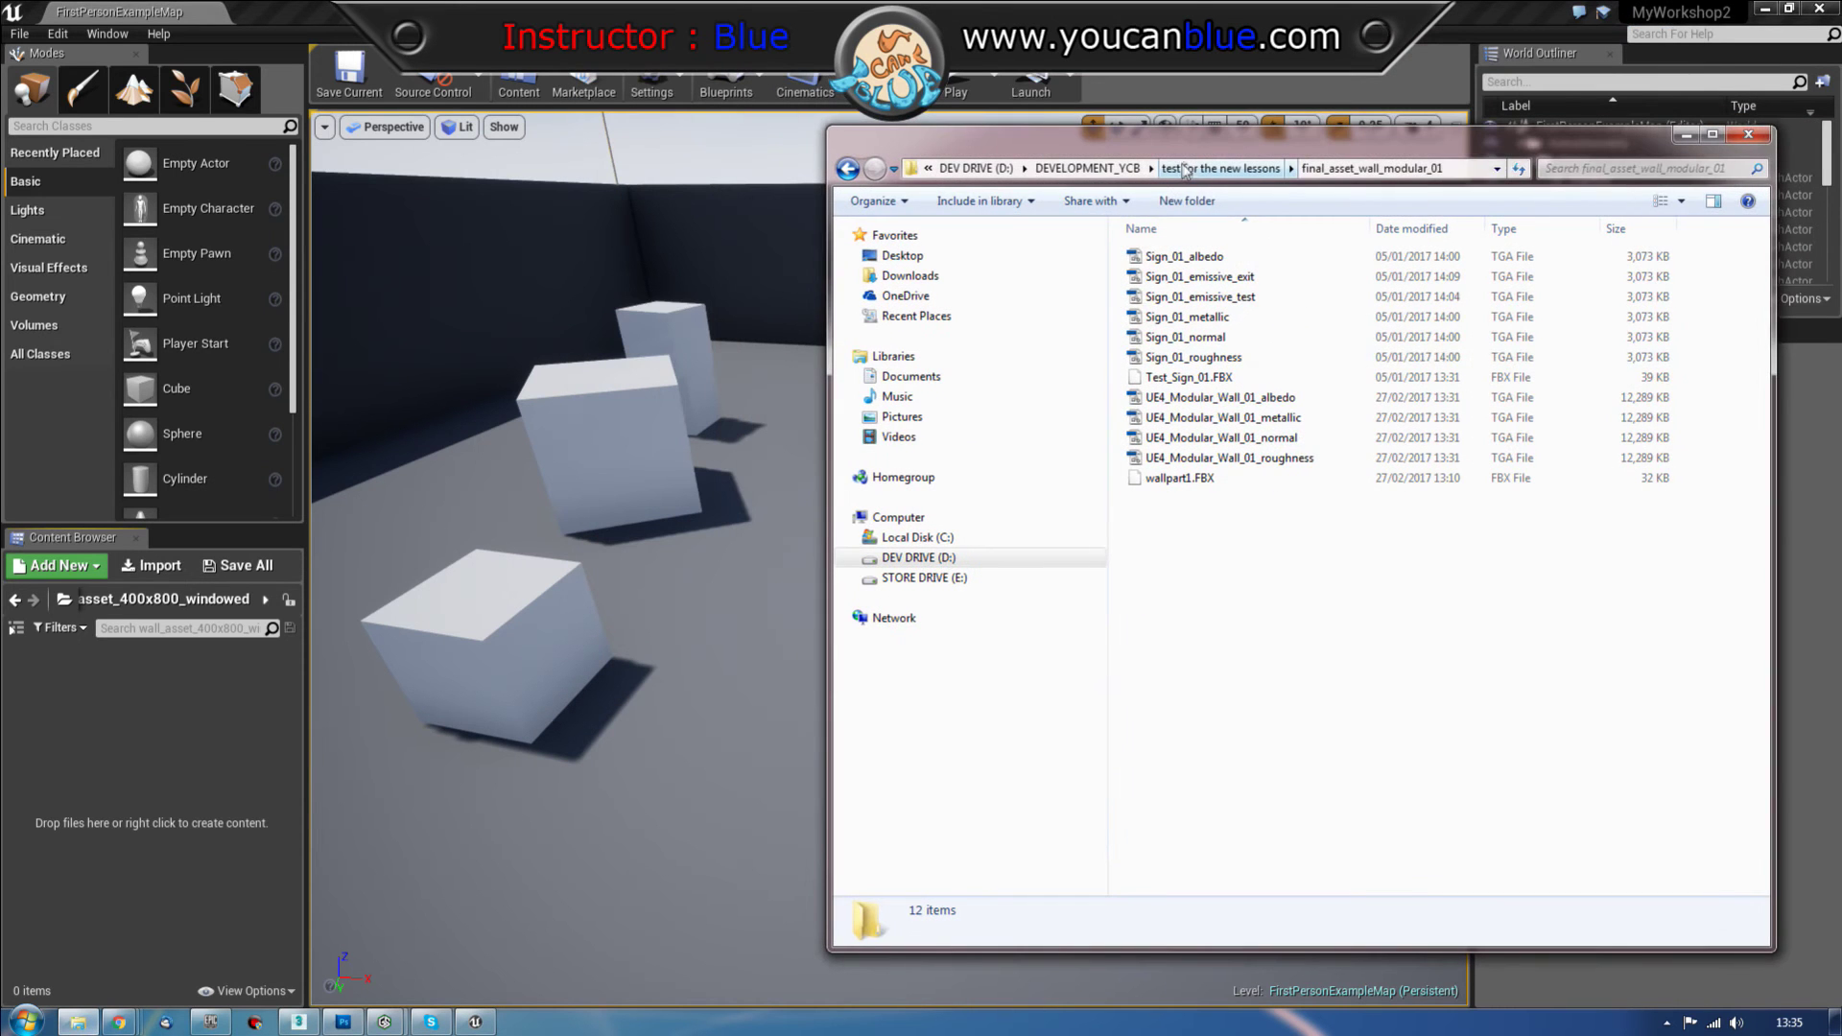
{"action": "left_click_drag", "start_coordinate": [1221, 526], "coordinate": [157, 730]}
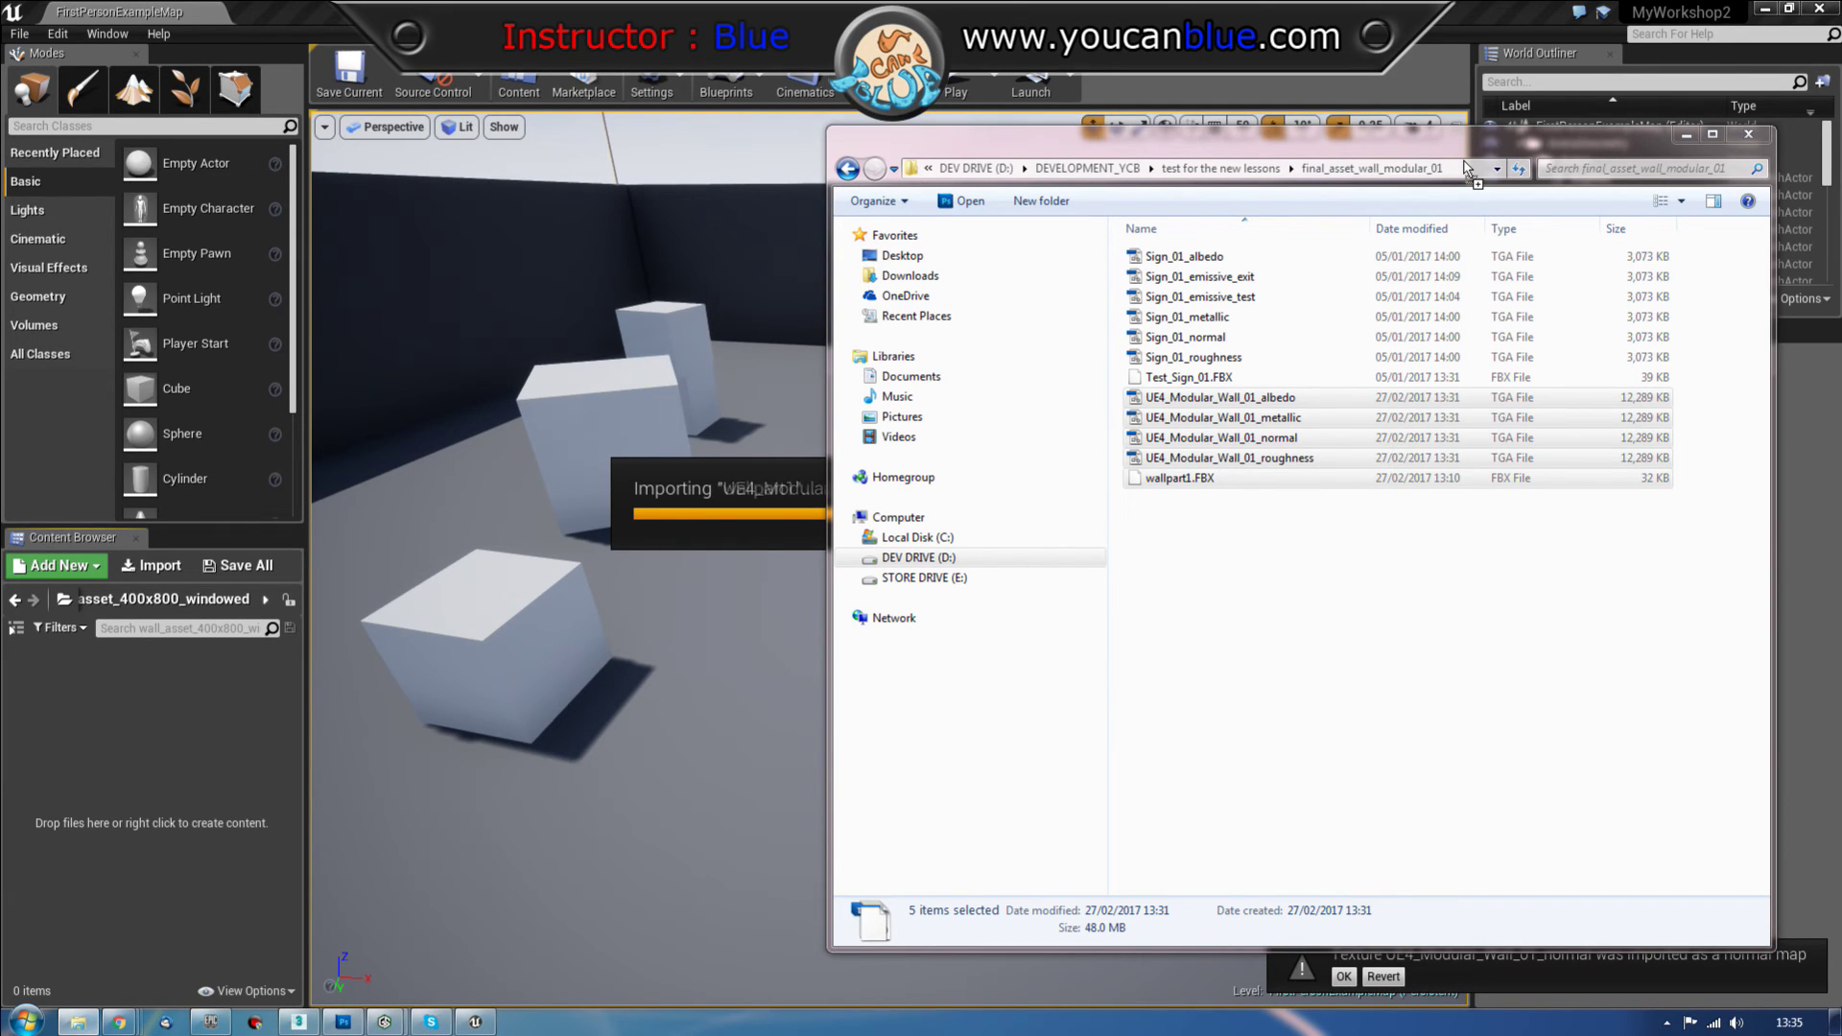
{"action": "left_click_drag", "start_coordinate": [1466, 169], "coordinate": [1686, 138]}
{"action": "left_click", "coordinate": [1686, 135]}
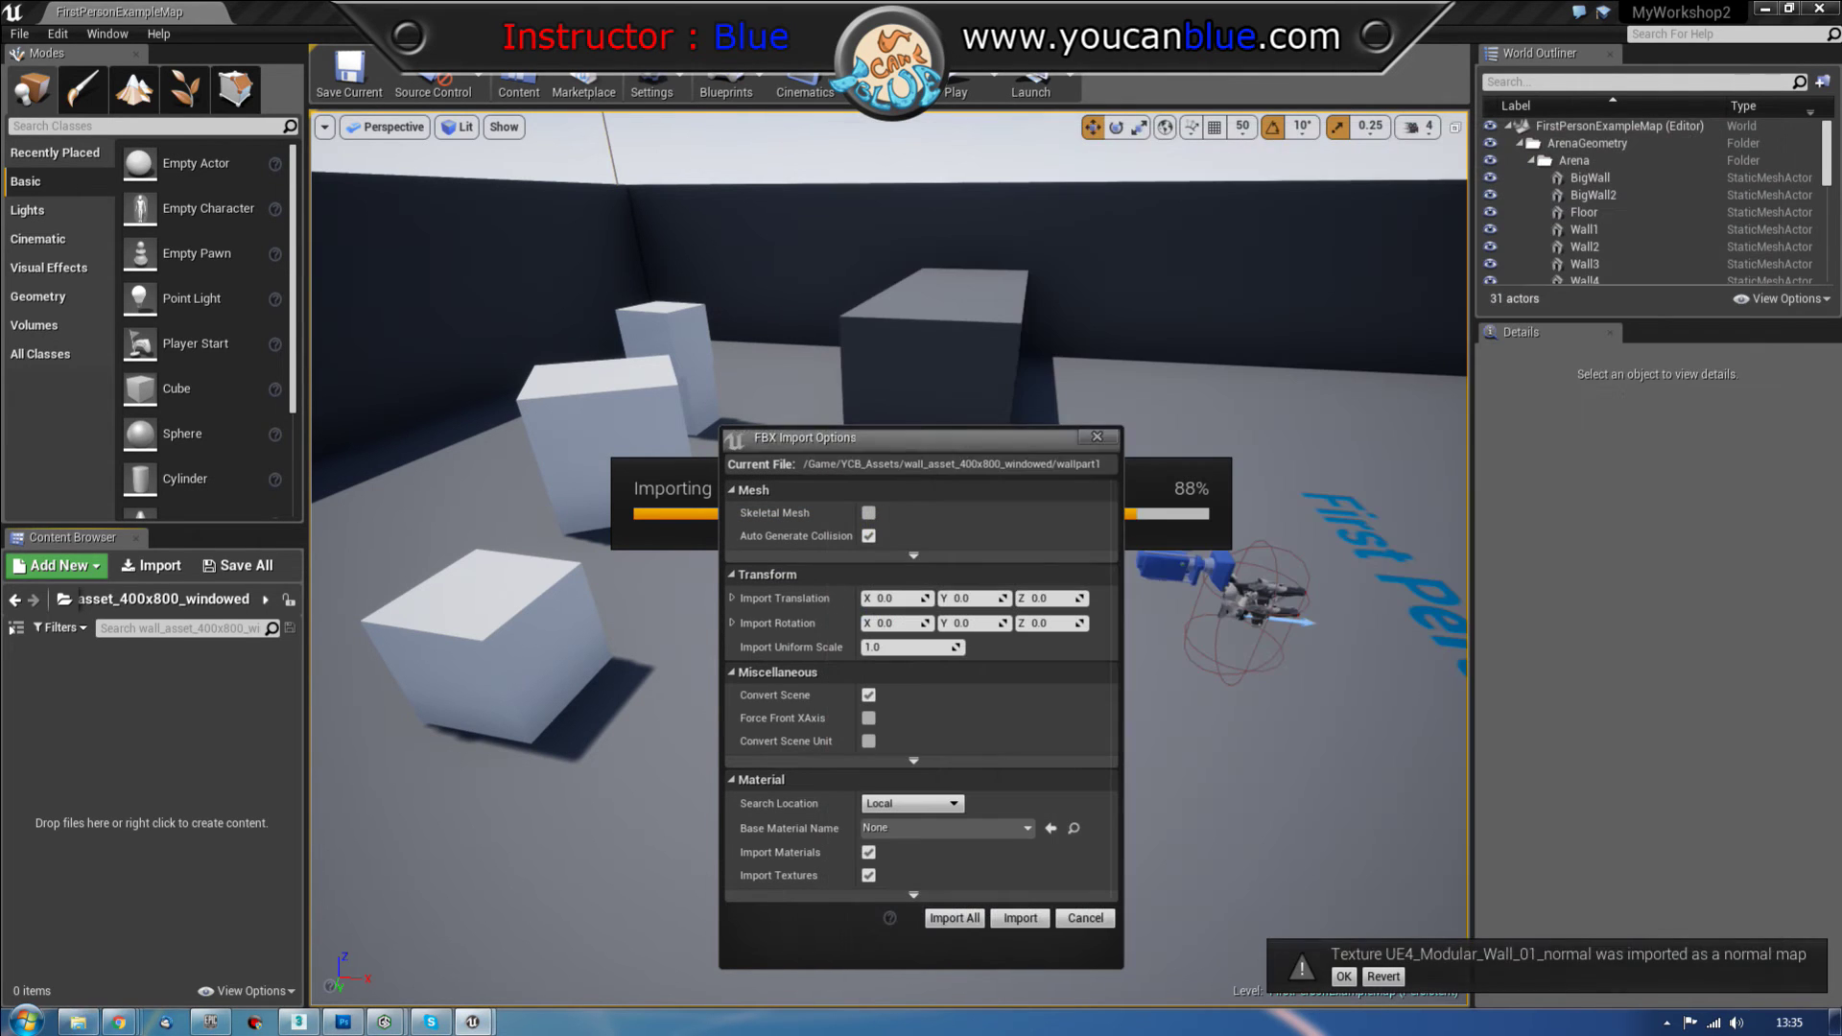
{"action": "left_click", "coordinate": [981, 917]}
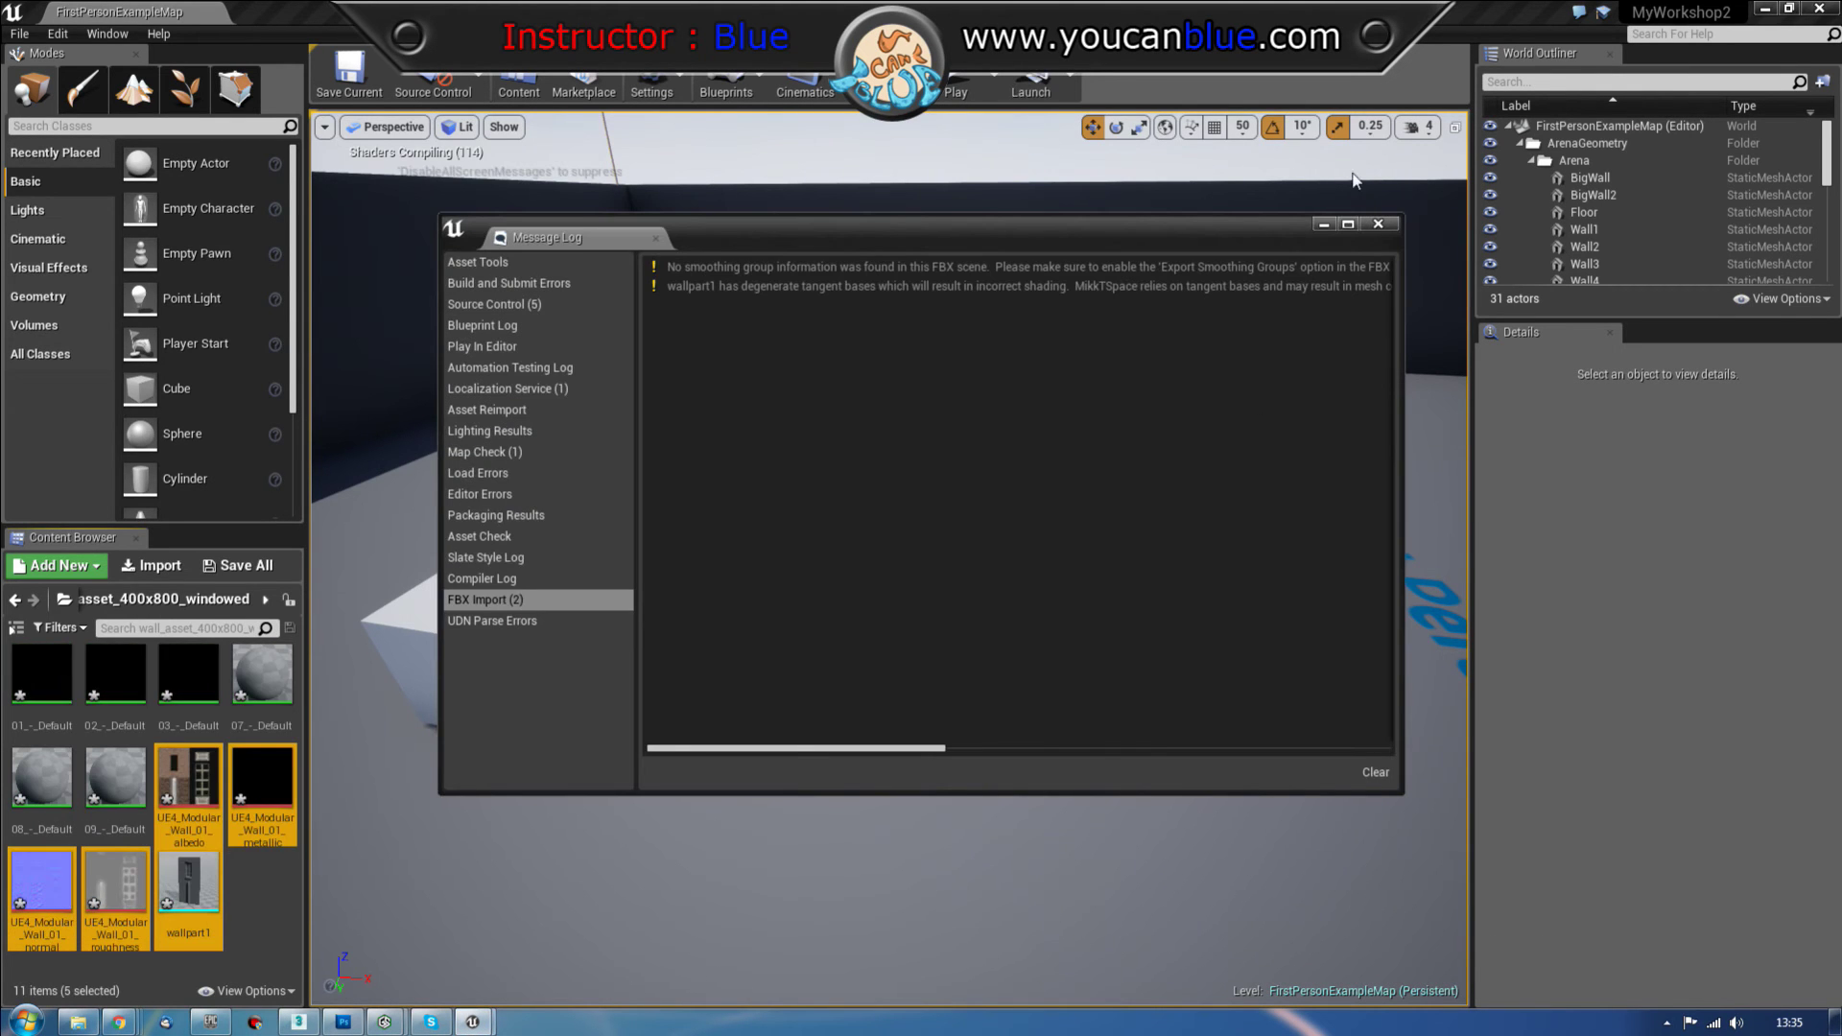
Step: Dismiss the import message log, save the imported wall textures and mesh, and clear the asset selection
{"action": "left_click", "coordinate": [1379, 227]}
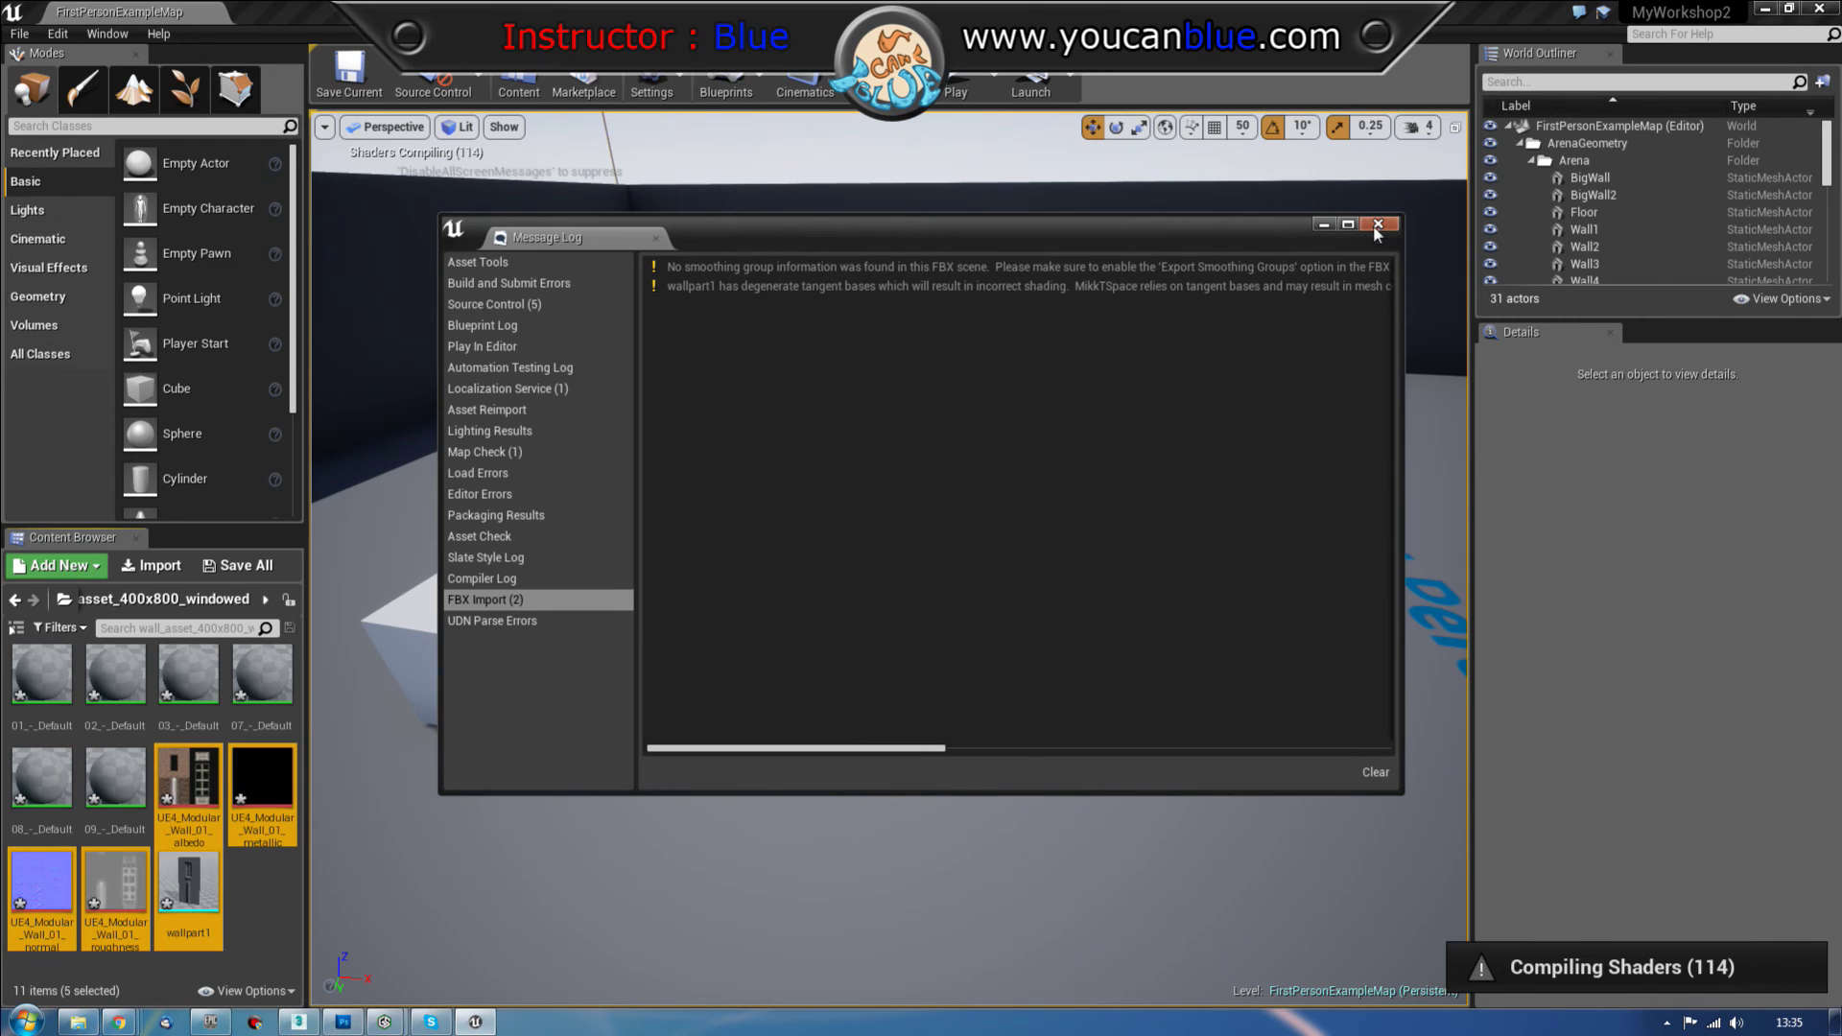
{"action": "key", "text": "ctrl+shift+s"}
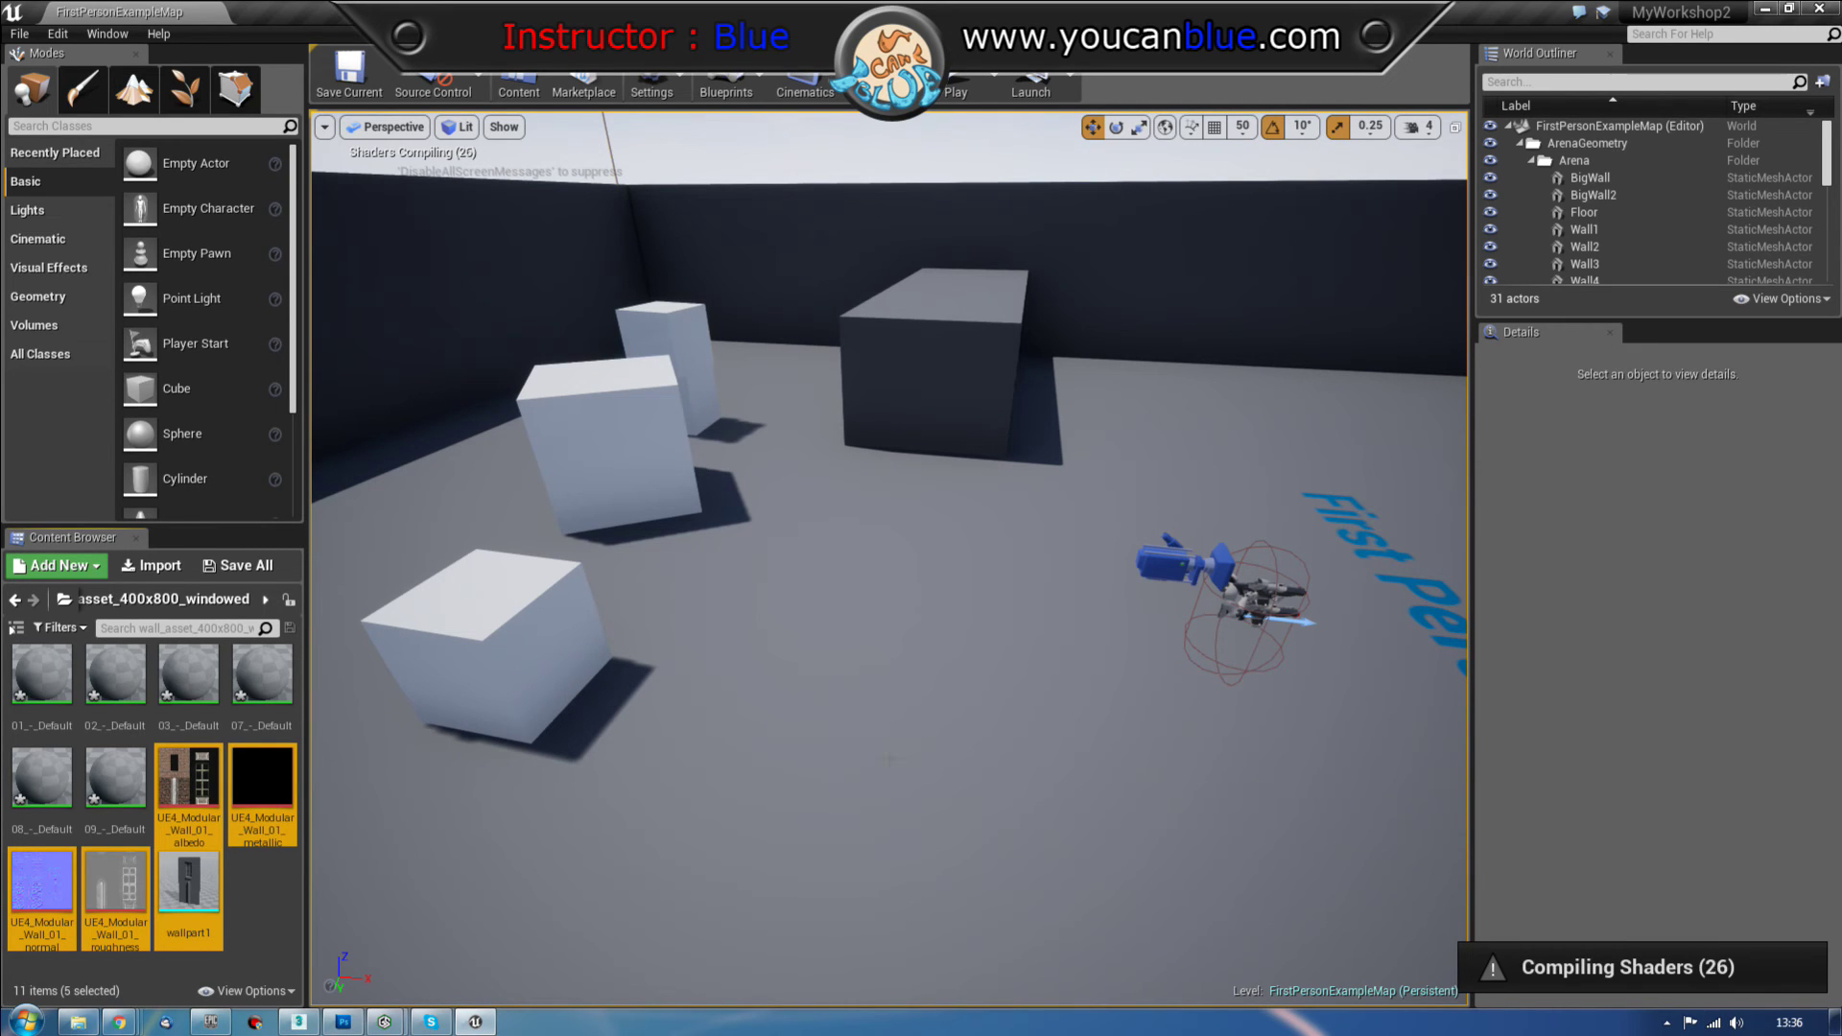
{"action": "left_click", "coordinate": [245, 918]}
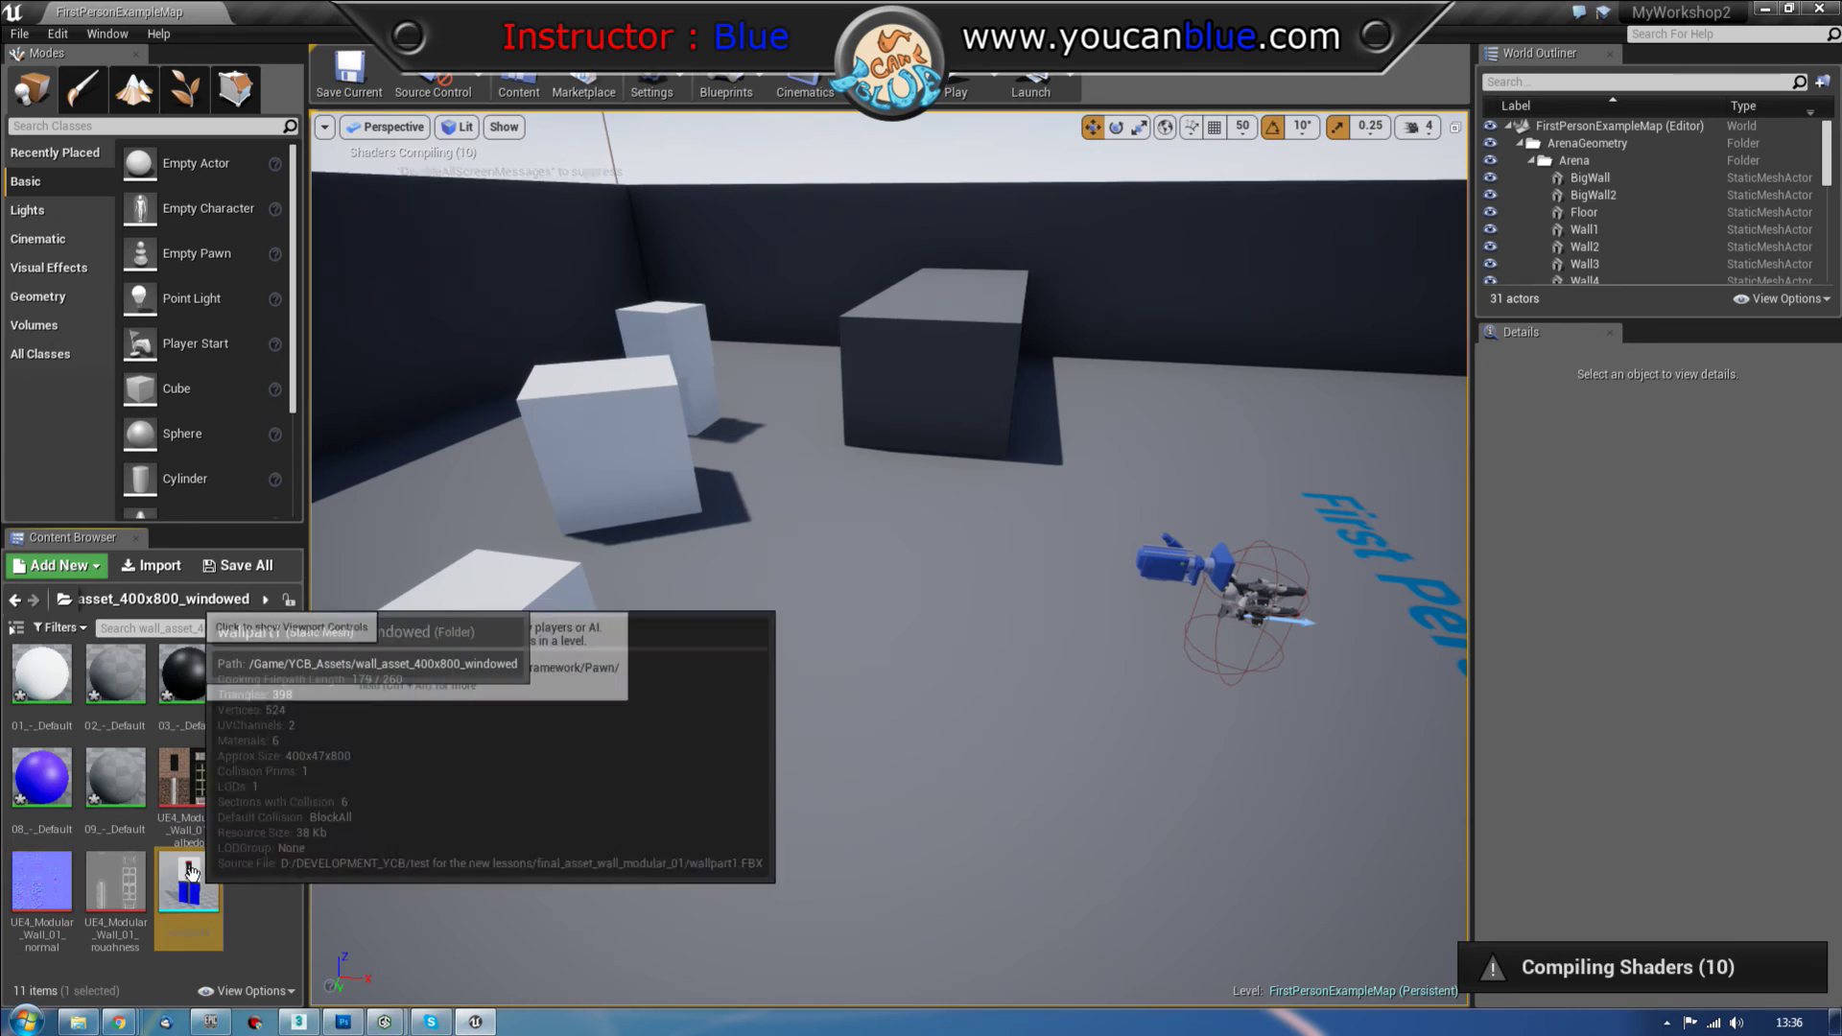
Step: Examine the imported wallpart1 mesh and its material slots in the static mesh editor, then close it
{"action": "double_click", "coordinate": [196, 880]}
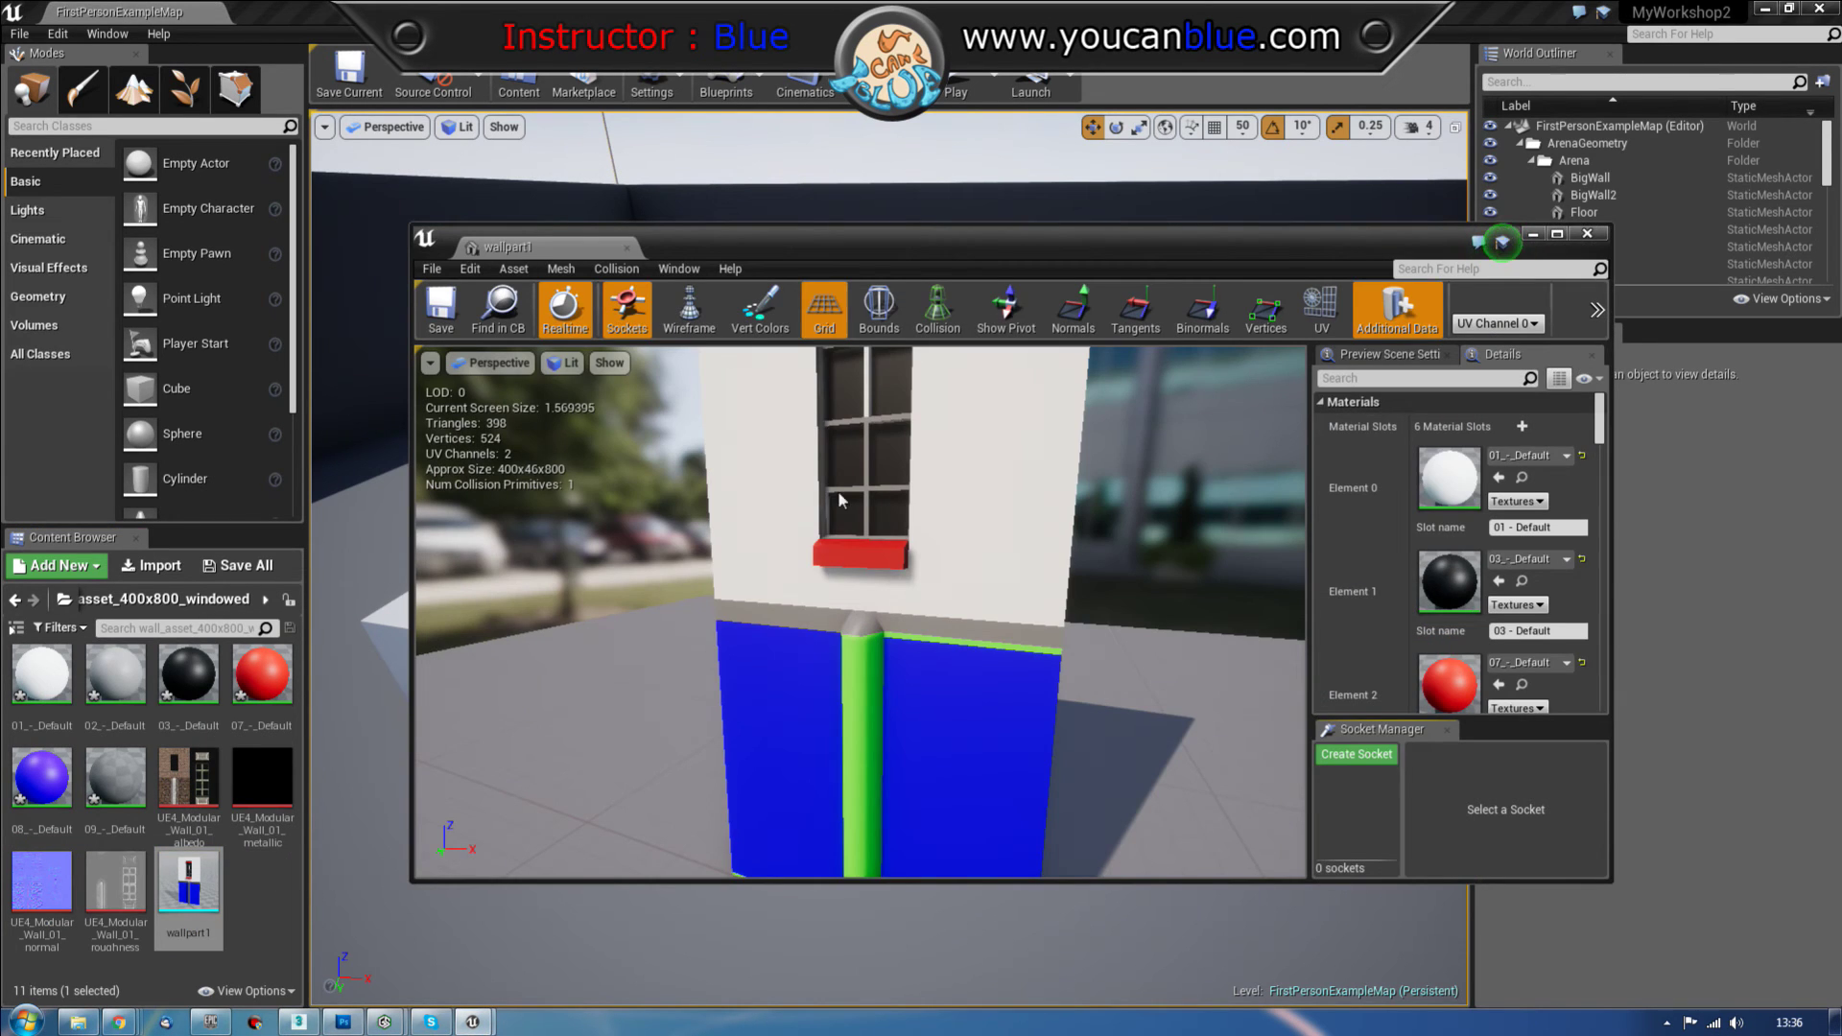
{"action": "scroll", "coordinate": [930, 622], "scroll_direction": "down", "scroll_amount": 3}
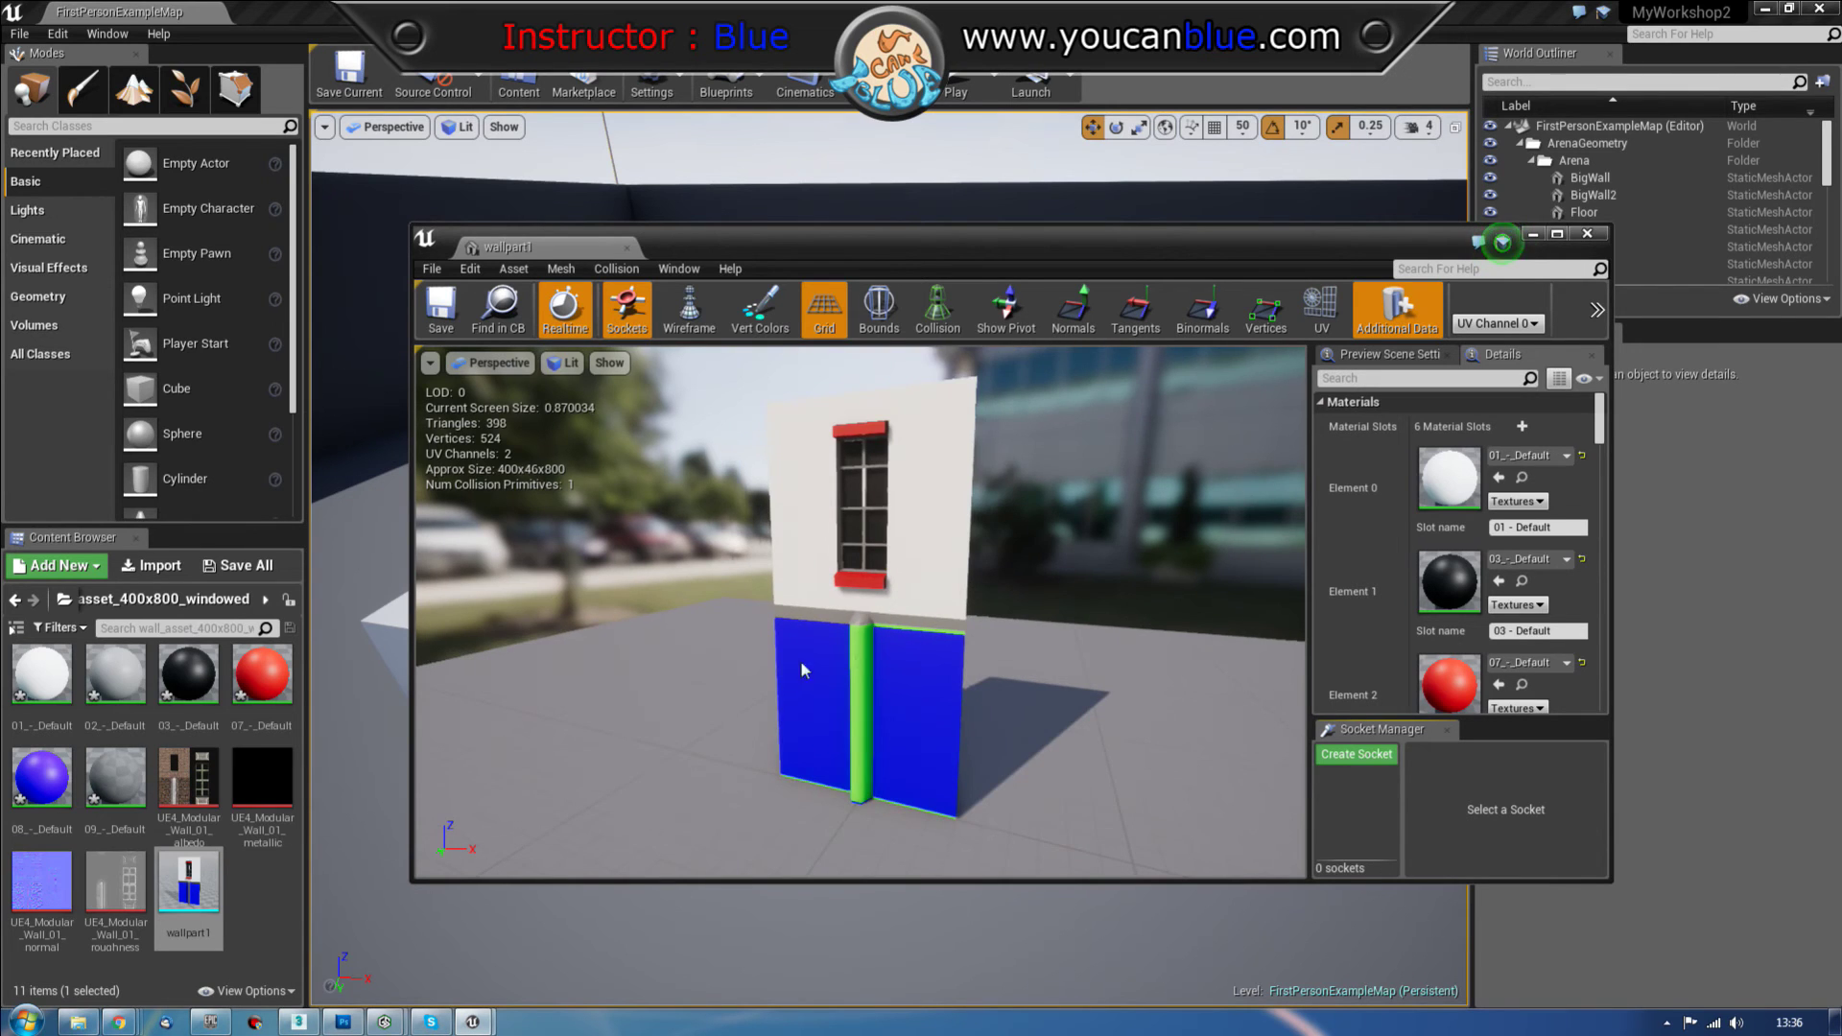
{"action": "left_click_drag", "start_coordinate": [930, 622], "coordinate": [591, 644]}
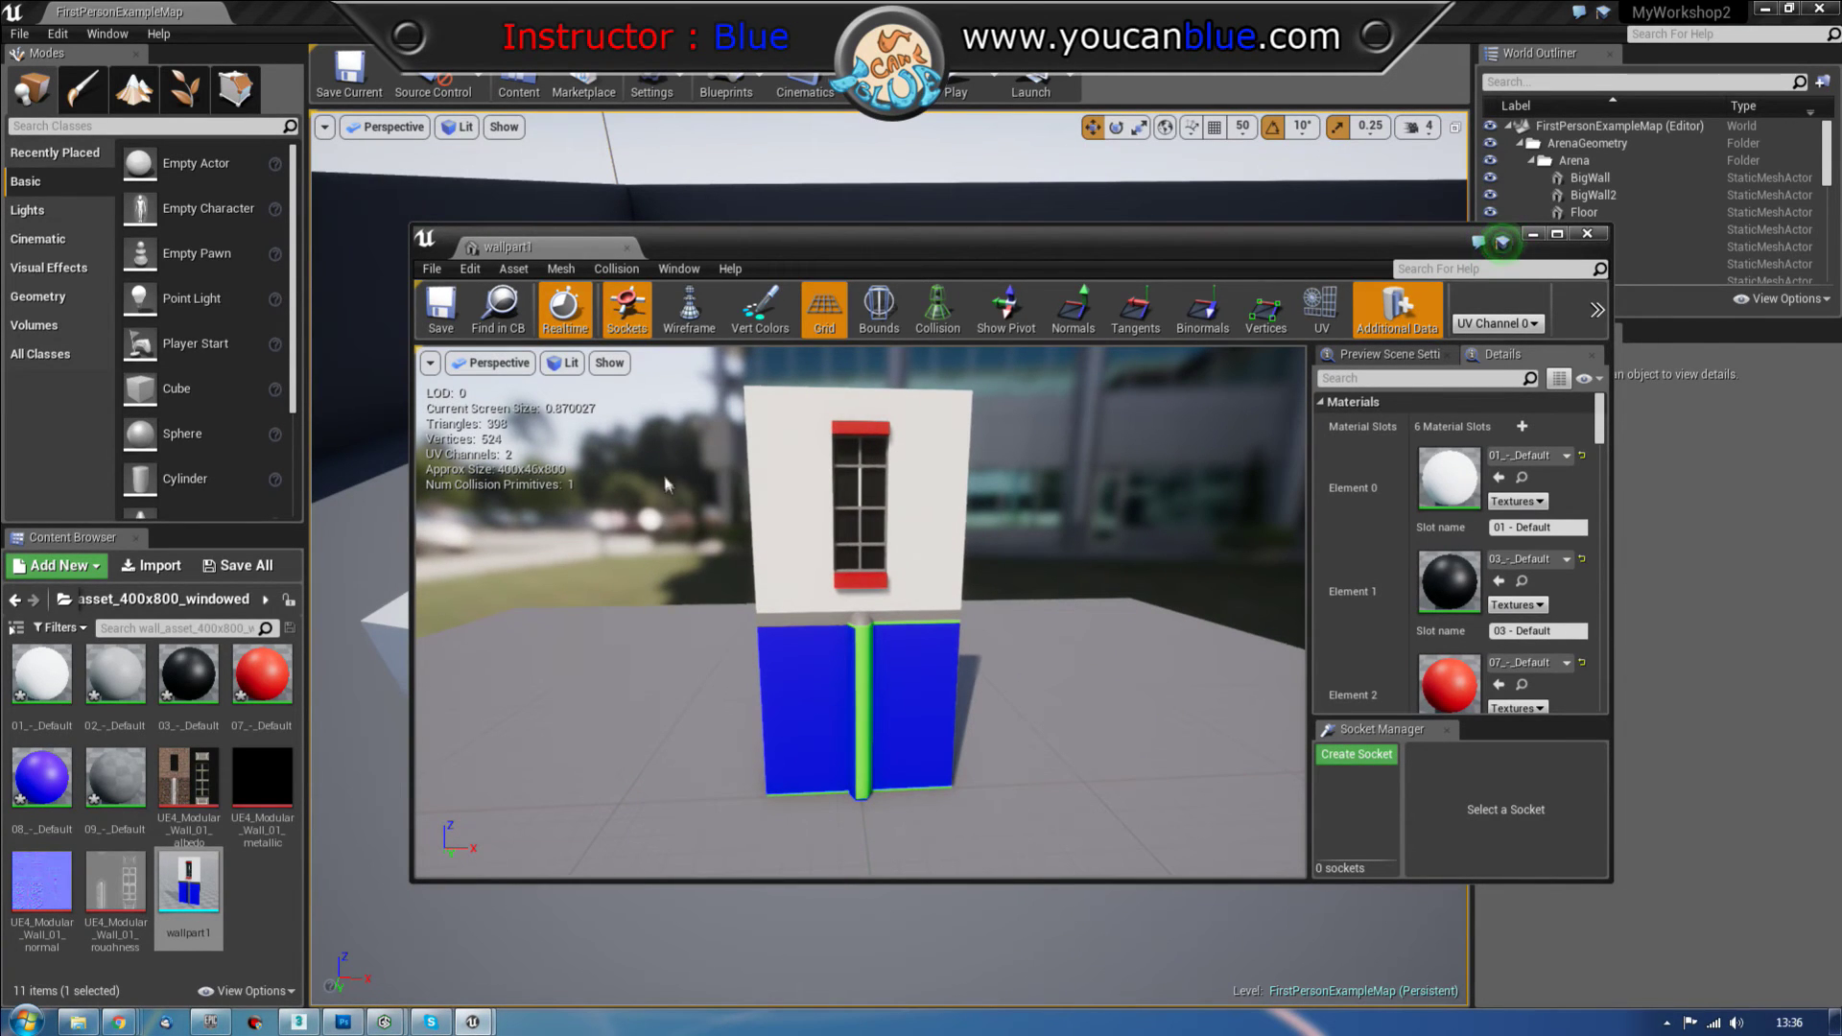
{"action": "left_click", "coordinate": [1583, 235]}
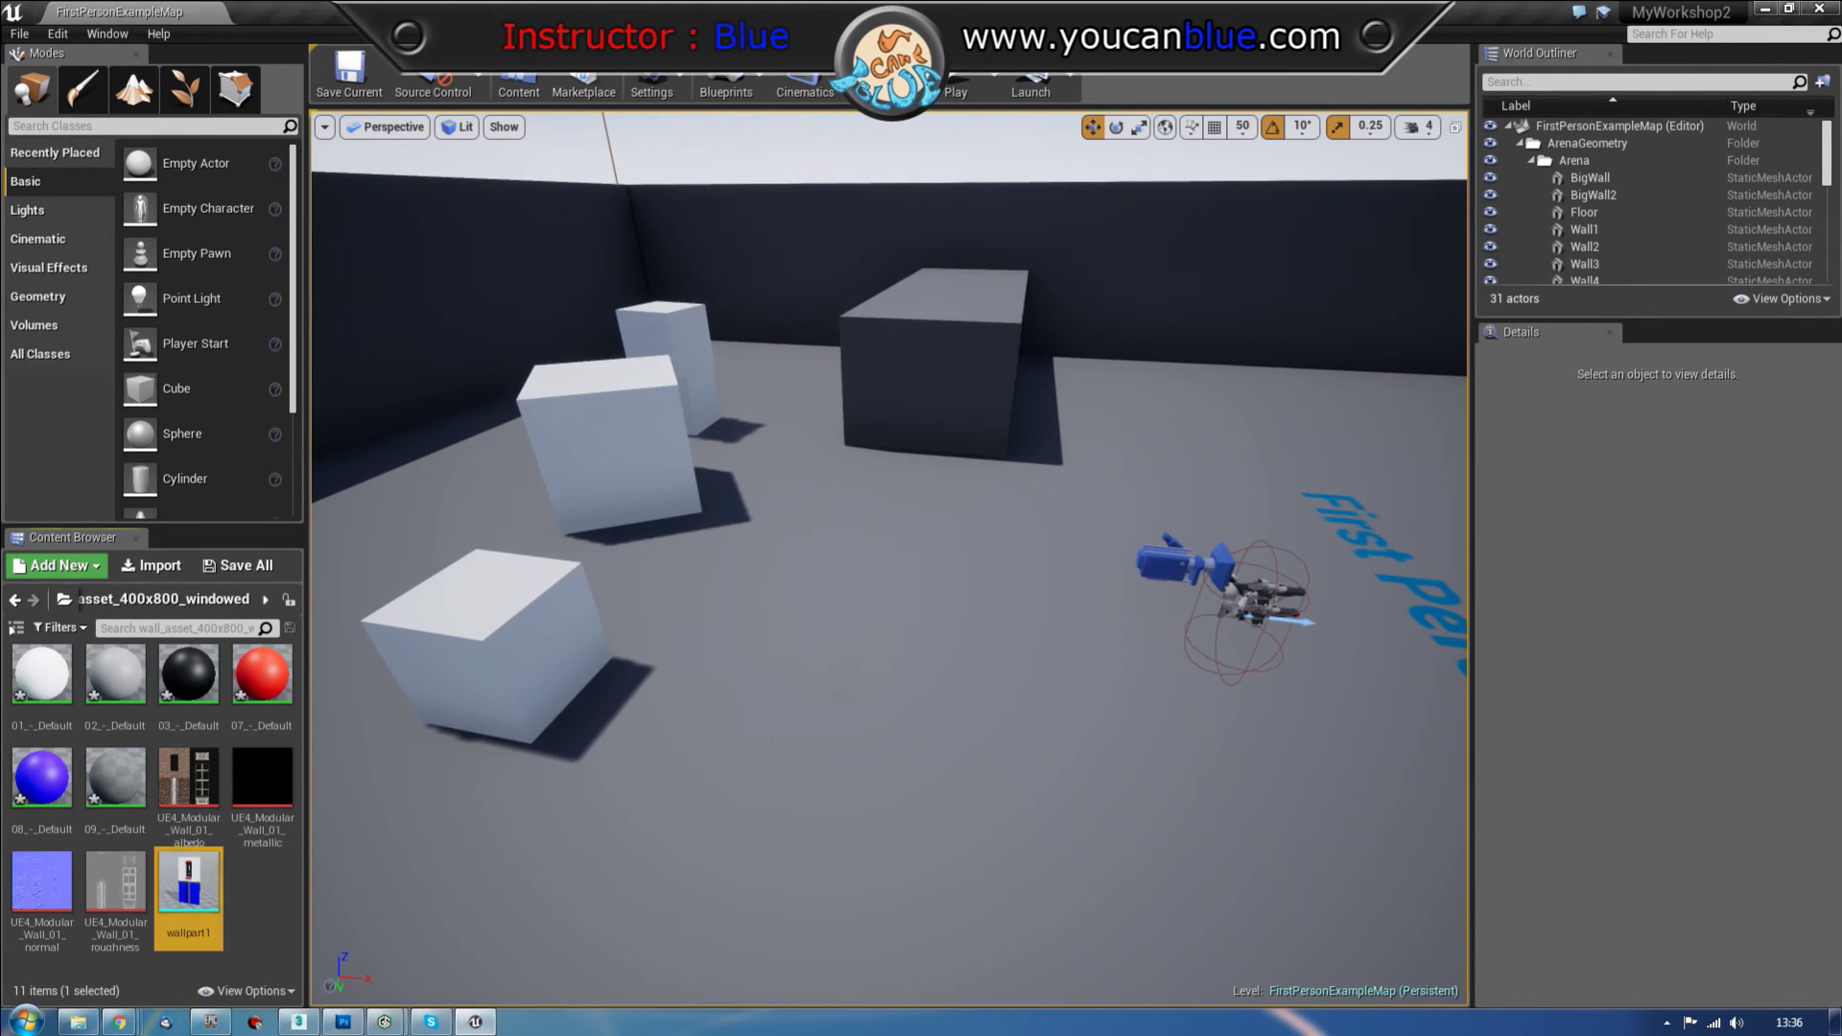
Step: Force delete the six imported default materials, from 01_-_Default to 09_-_Default, despite their references in wallpart1
{"action": "left_click", "coordinate": [29, 665]}
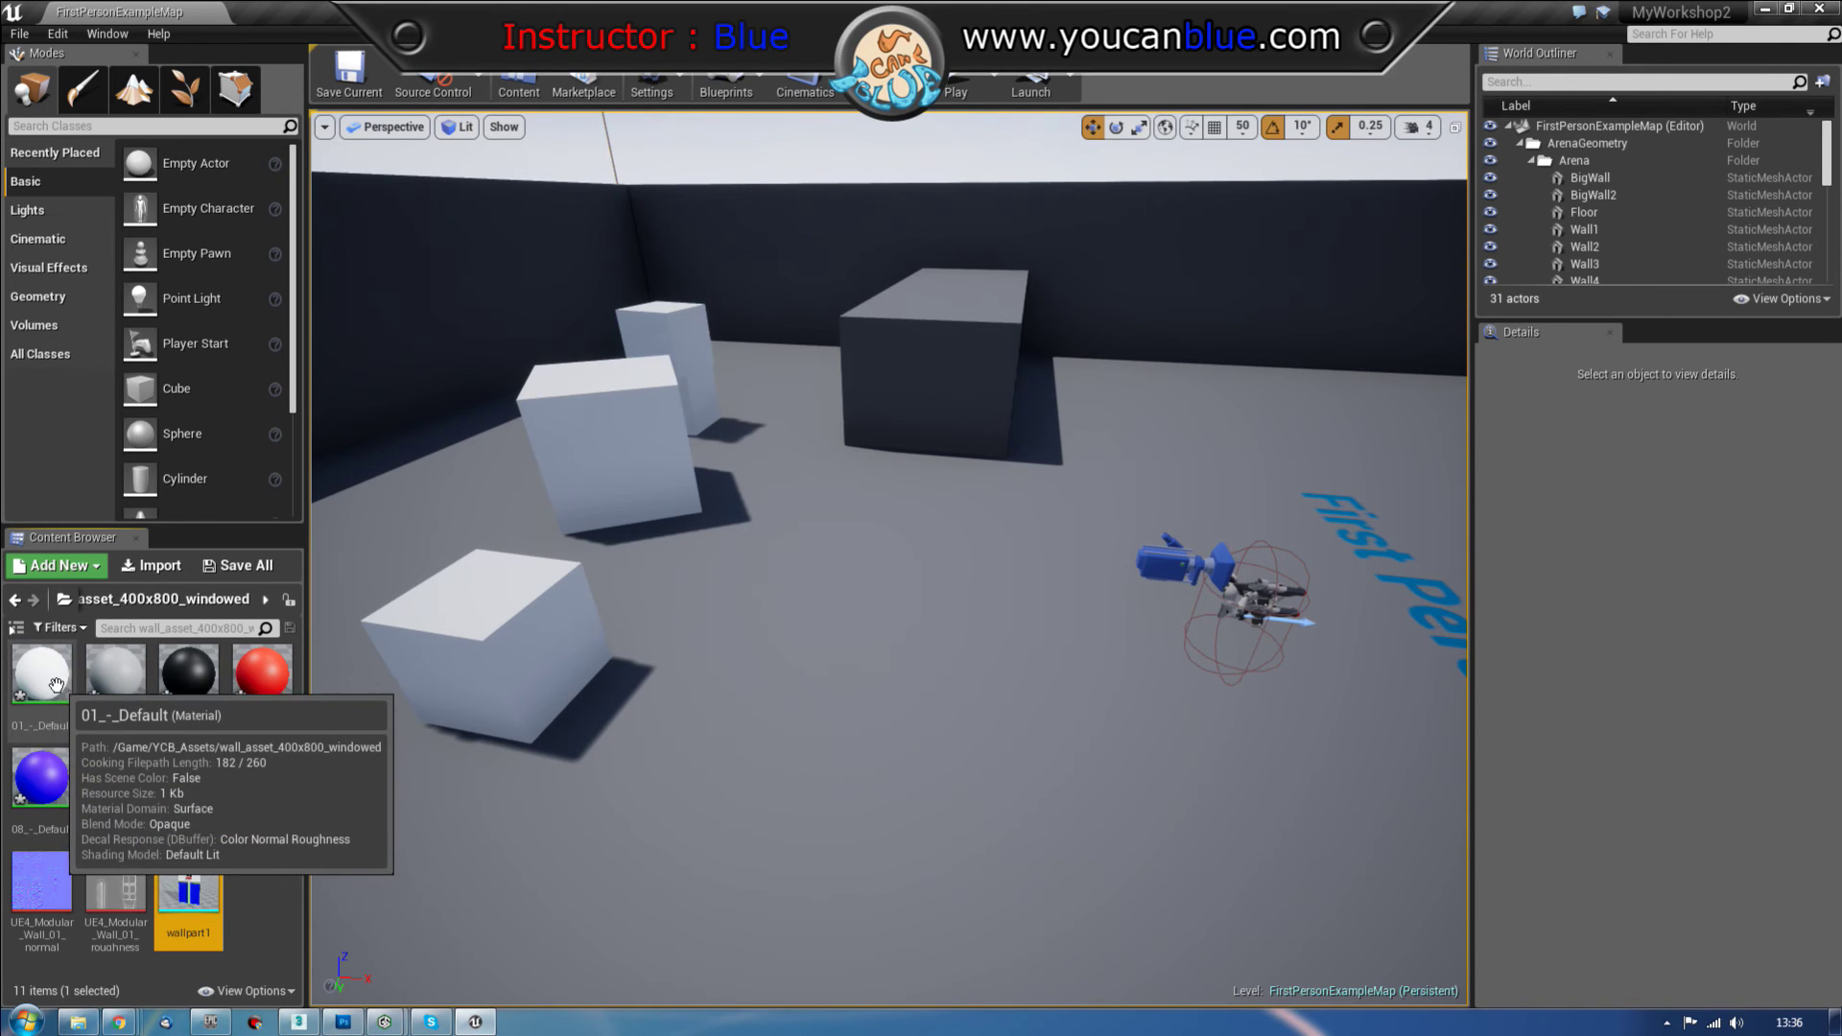
{"action": "left_click", "coordinate": [115, 777], "text": "shift"}
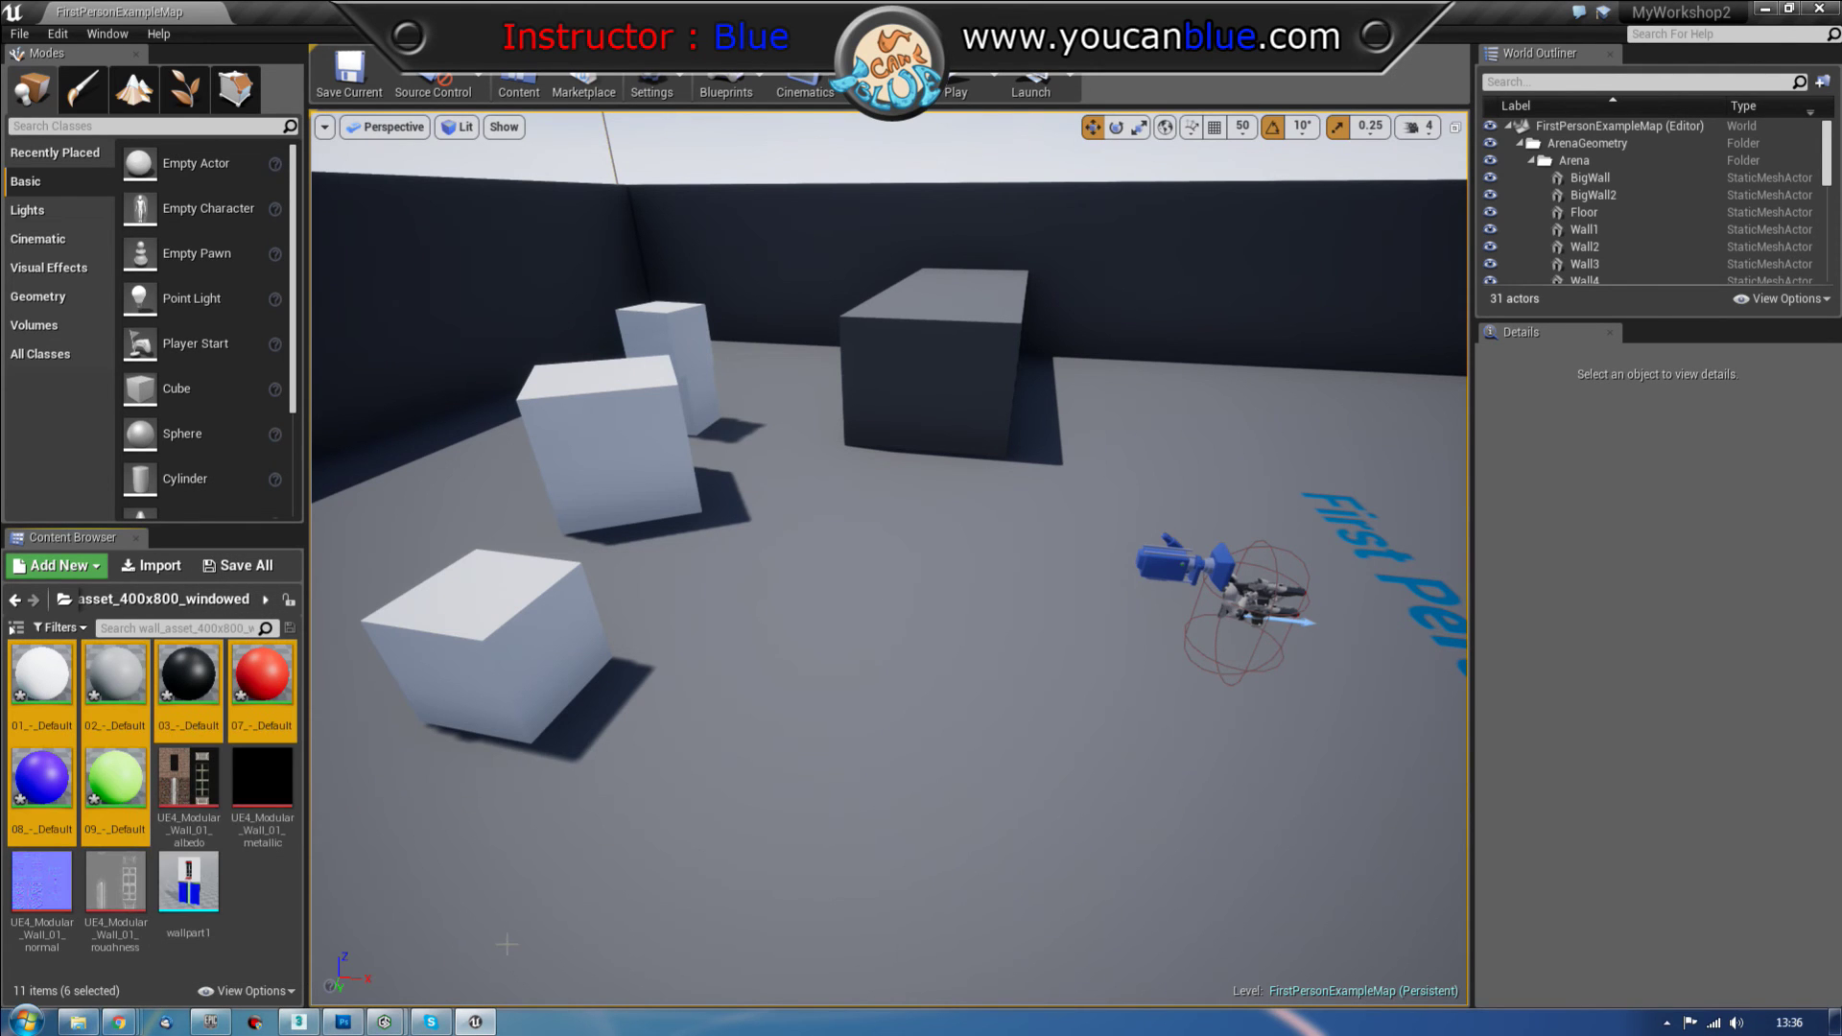
{"action": "key", "text": "Delete"}
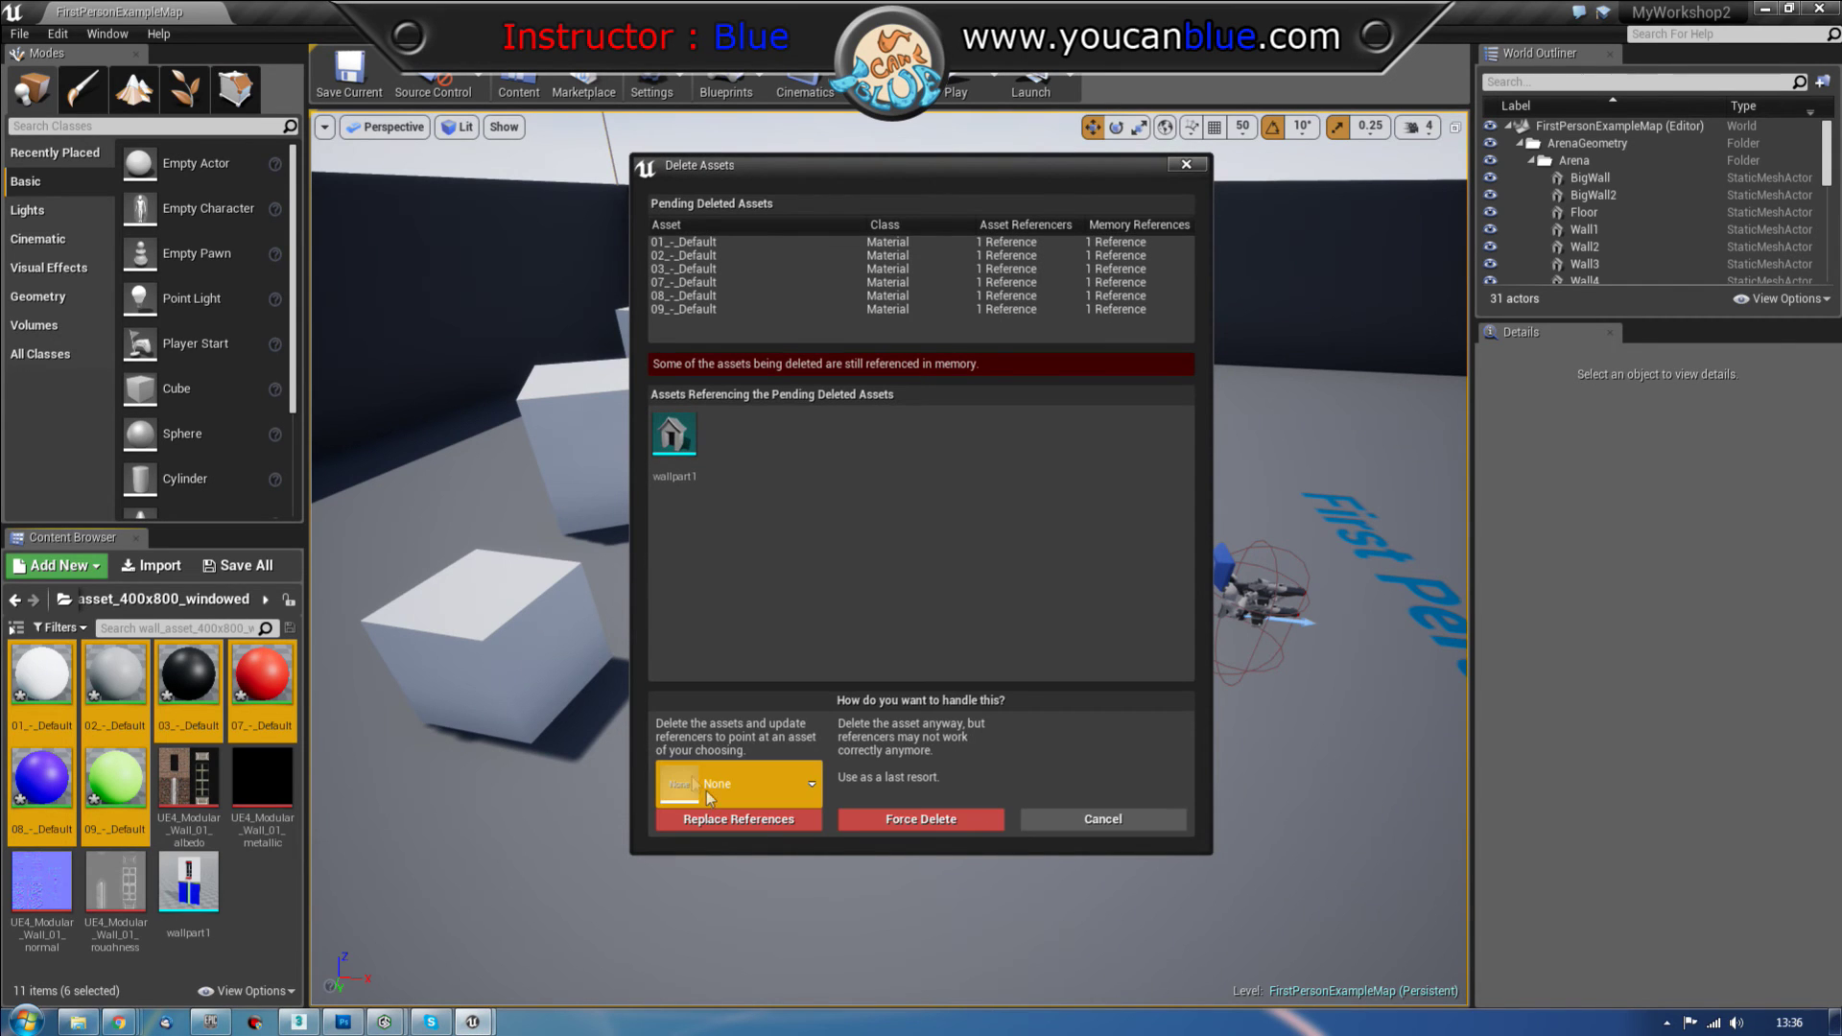
{"action": "left_click", "coordinate": [947, 815]}
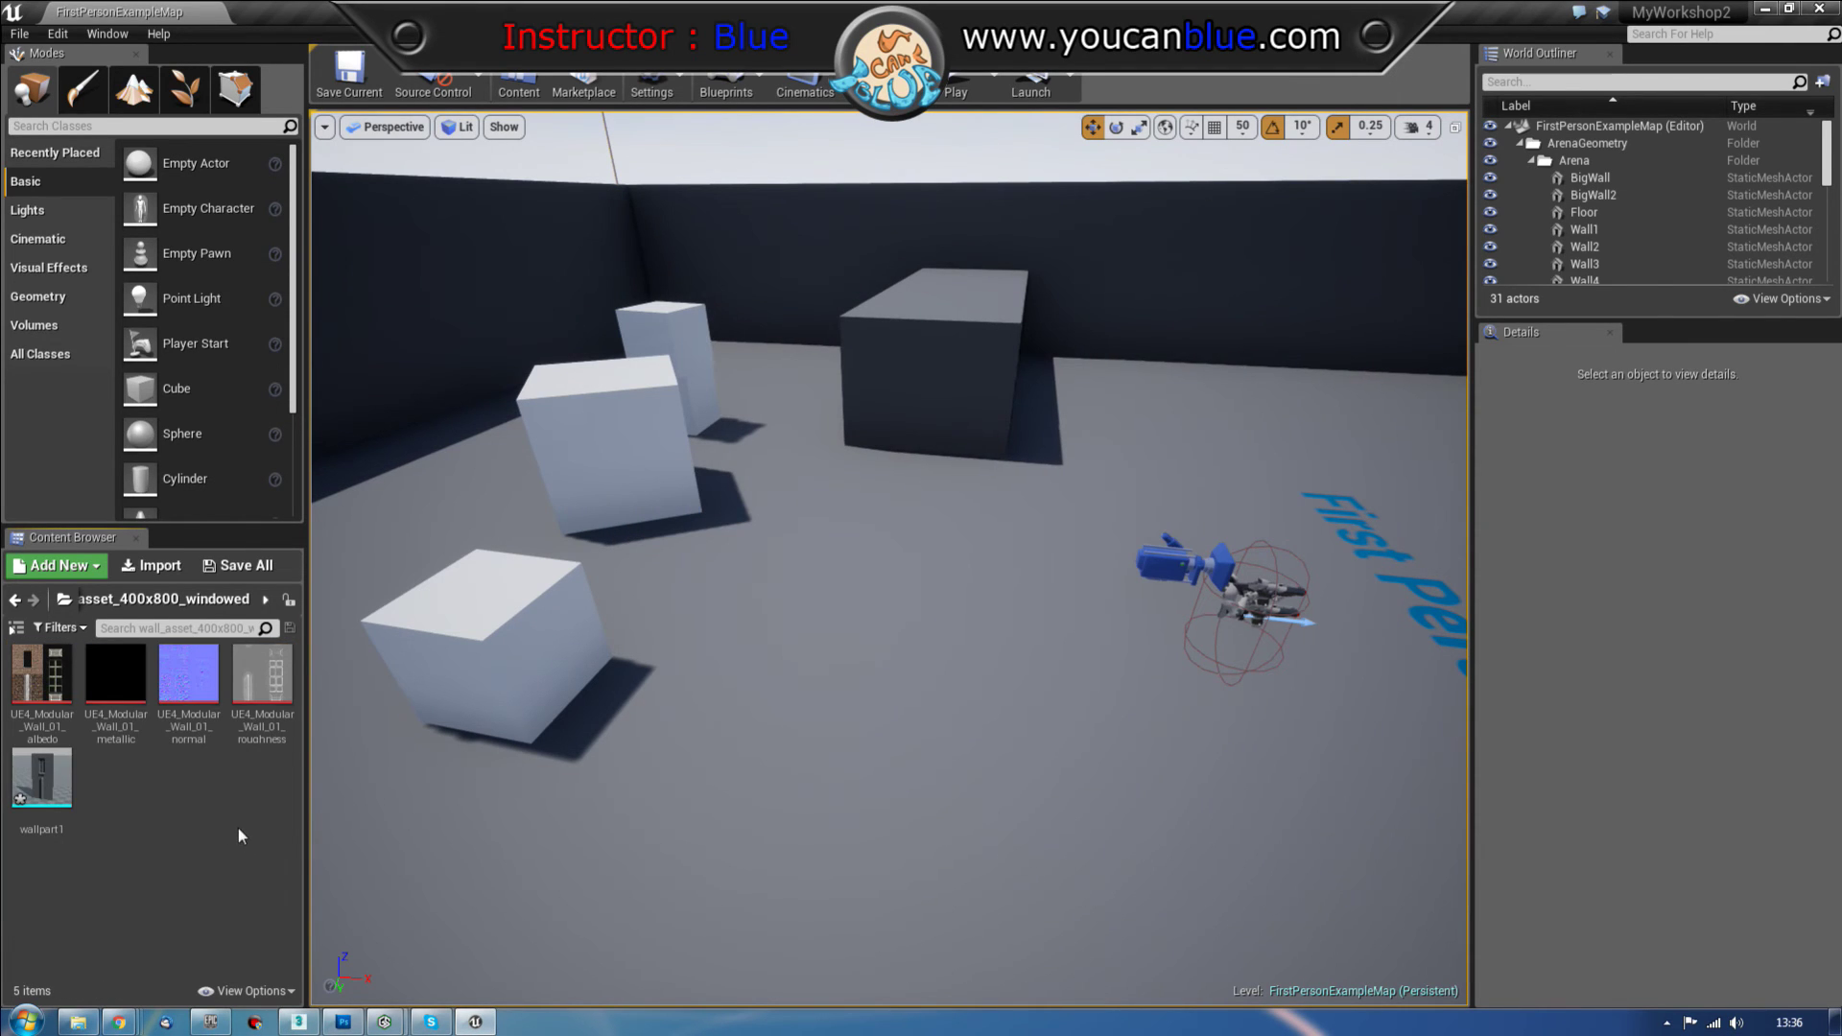
Step: Create a new material named UE4_Modular_Wall_01_Mat in the wall_asset_400x800_windowed folder
{"action": "left_click", "coordinate": [32, 796]}
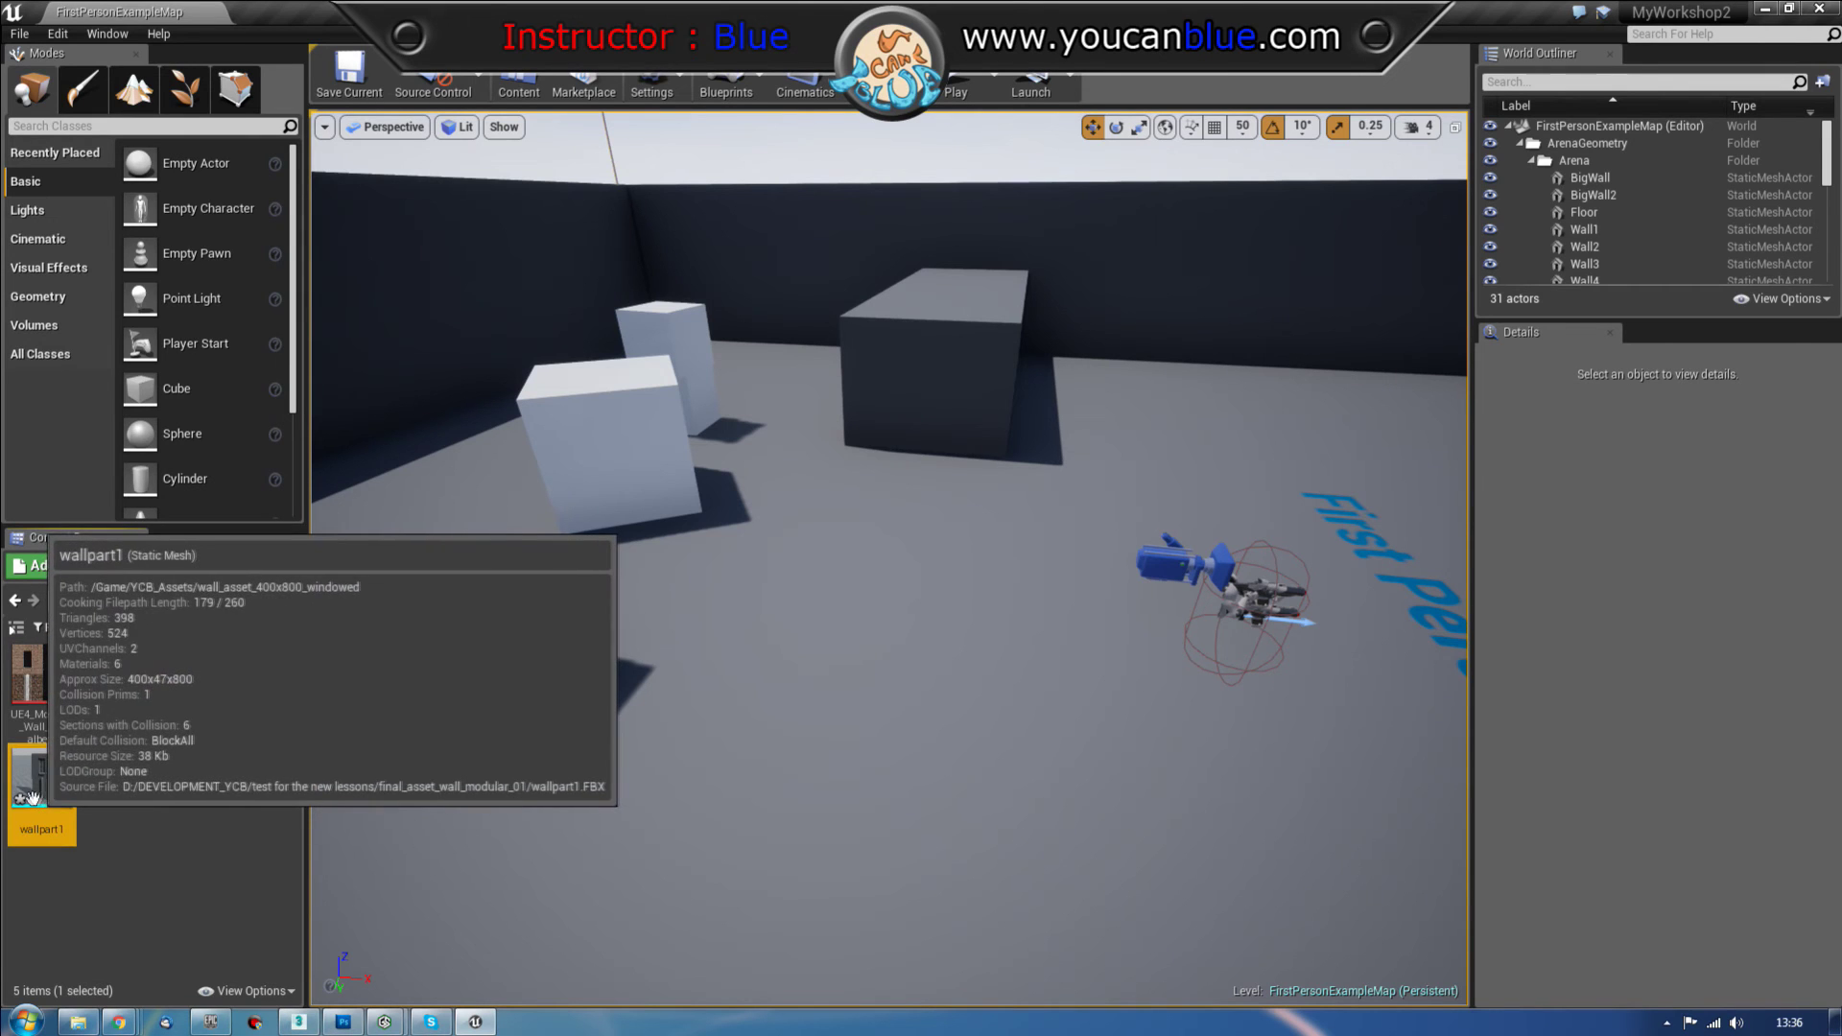
{"action": "right_click", "coordinate": [245, 808]}
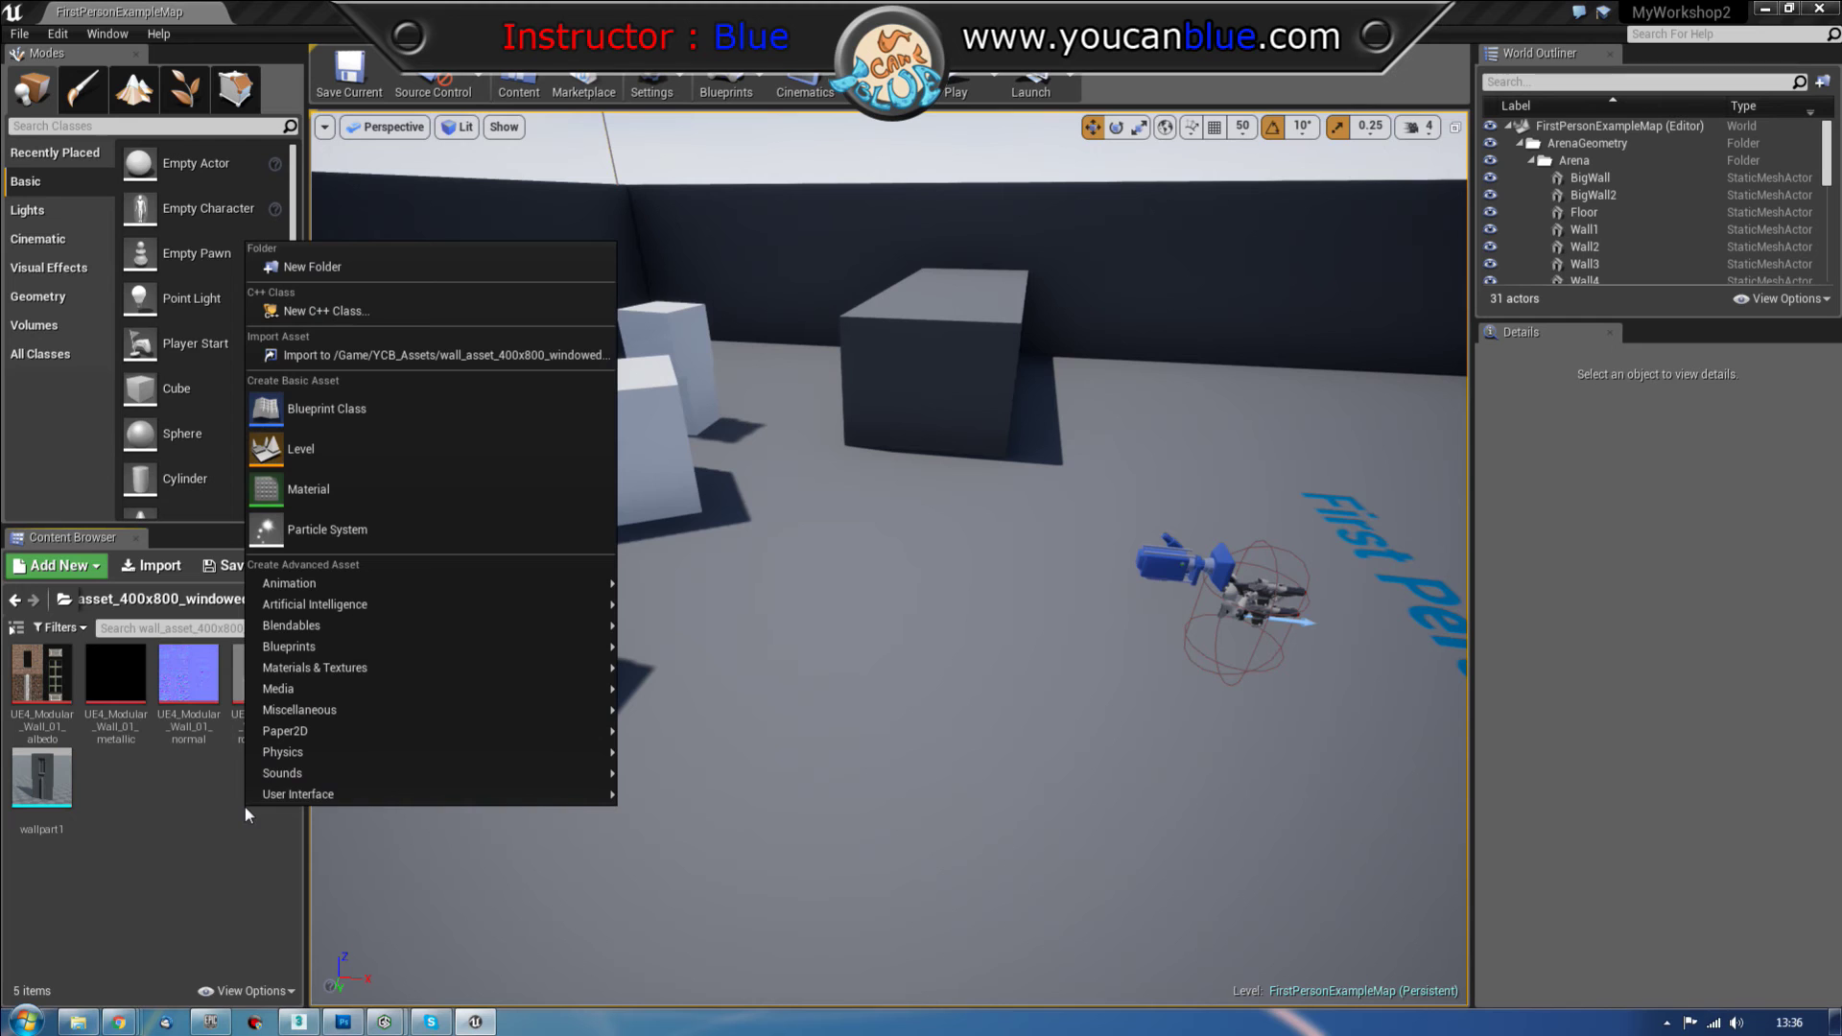
{"action": "left_click", "coordinate": [346, 488]}
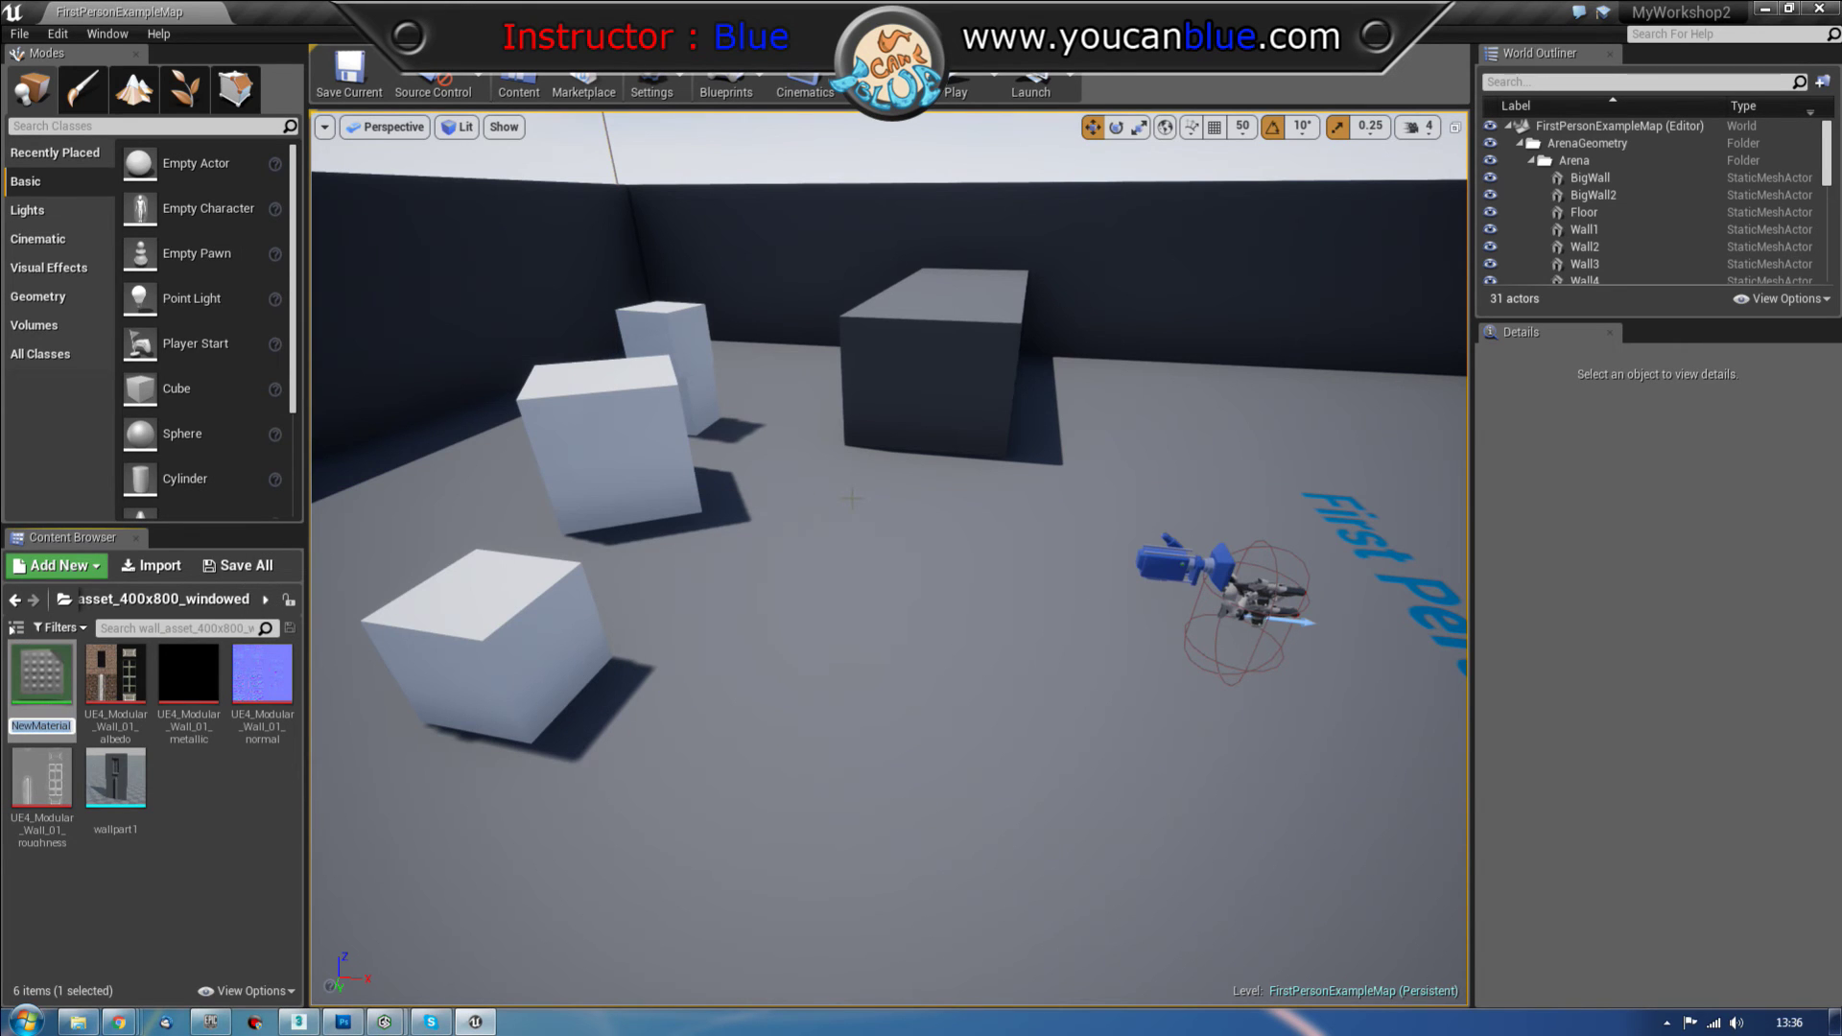
{"action": "type", "text": "UE4_Mod"}
{"action": "type", "text": "ular_Wa"}
{"action": "type", "text": "ll_01_Mat"}
{"action": "key", "text": "Return"}
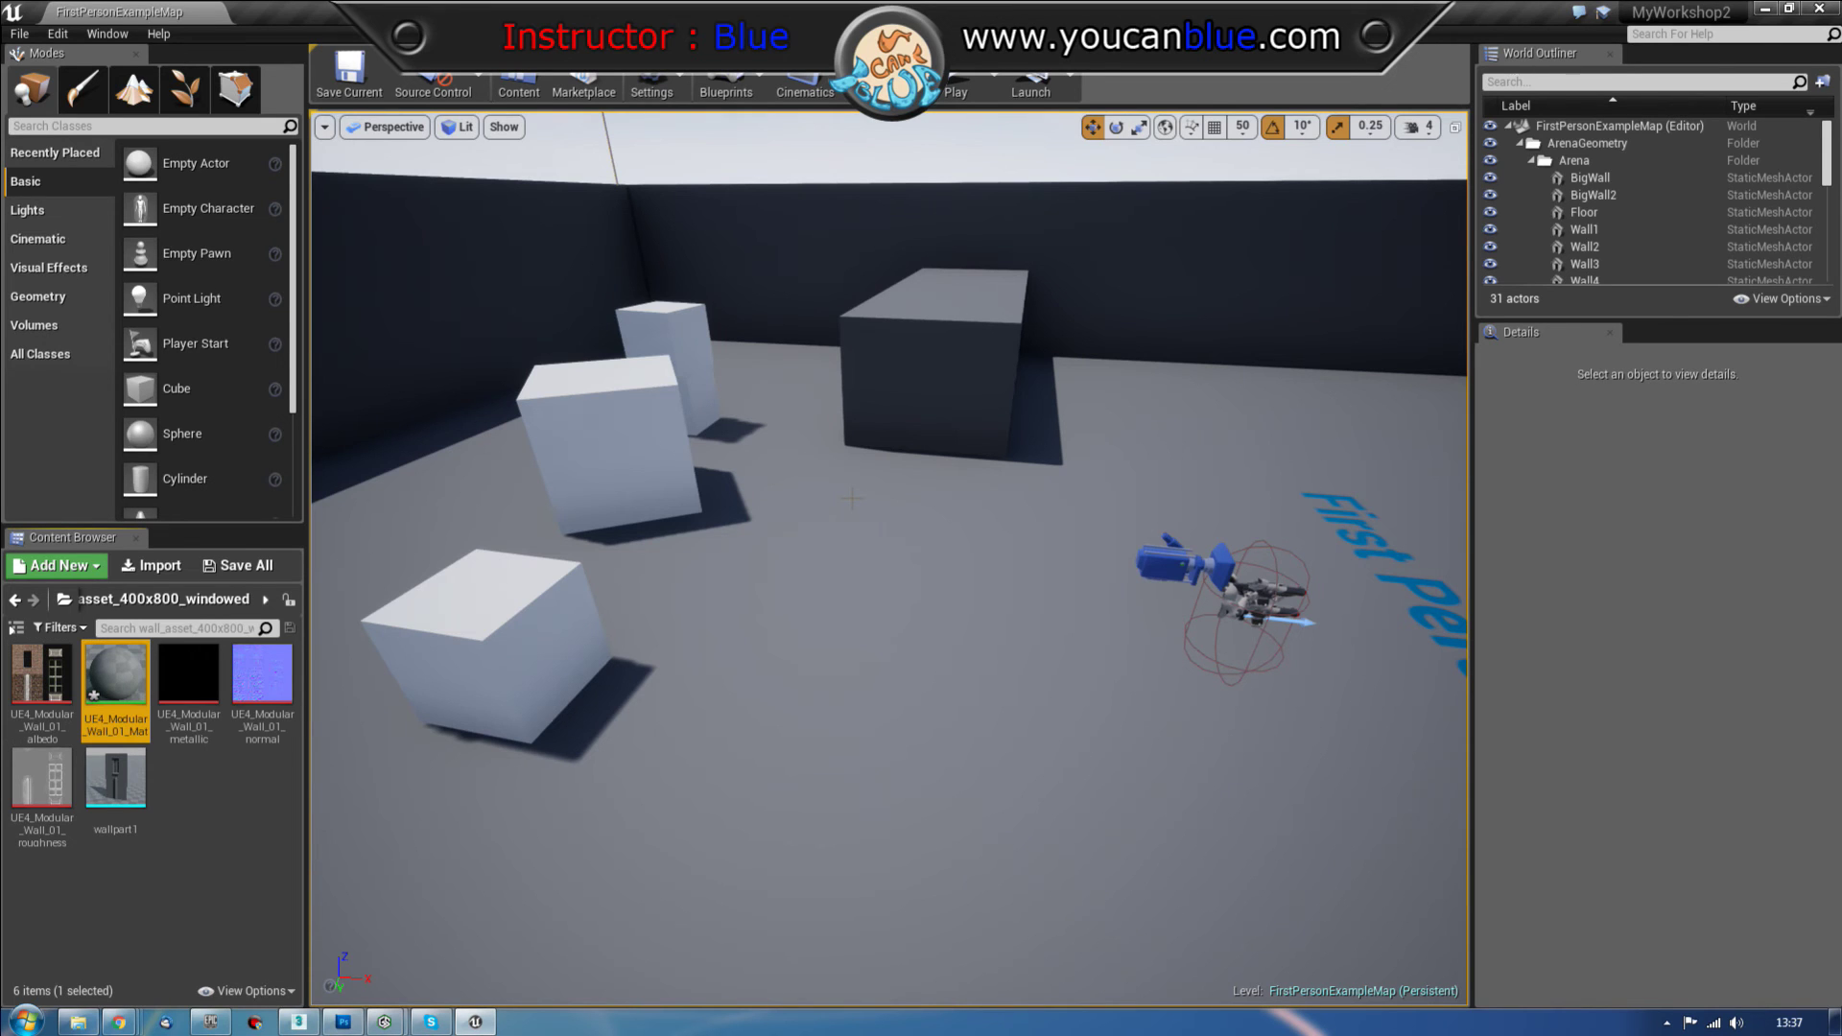
Step: Open UE4_Modular_Wall_01_Mat beside the asset list, add the albedo texture to its graph and connect it to Base Color
{"action": "key", "text": "Return"}
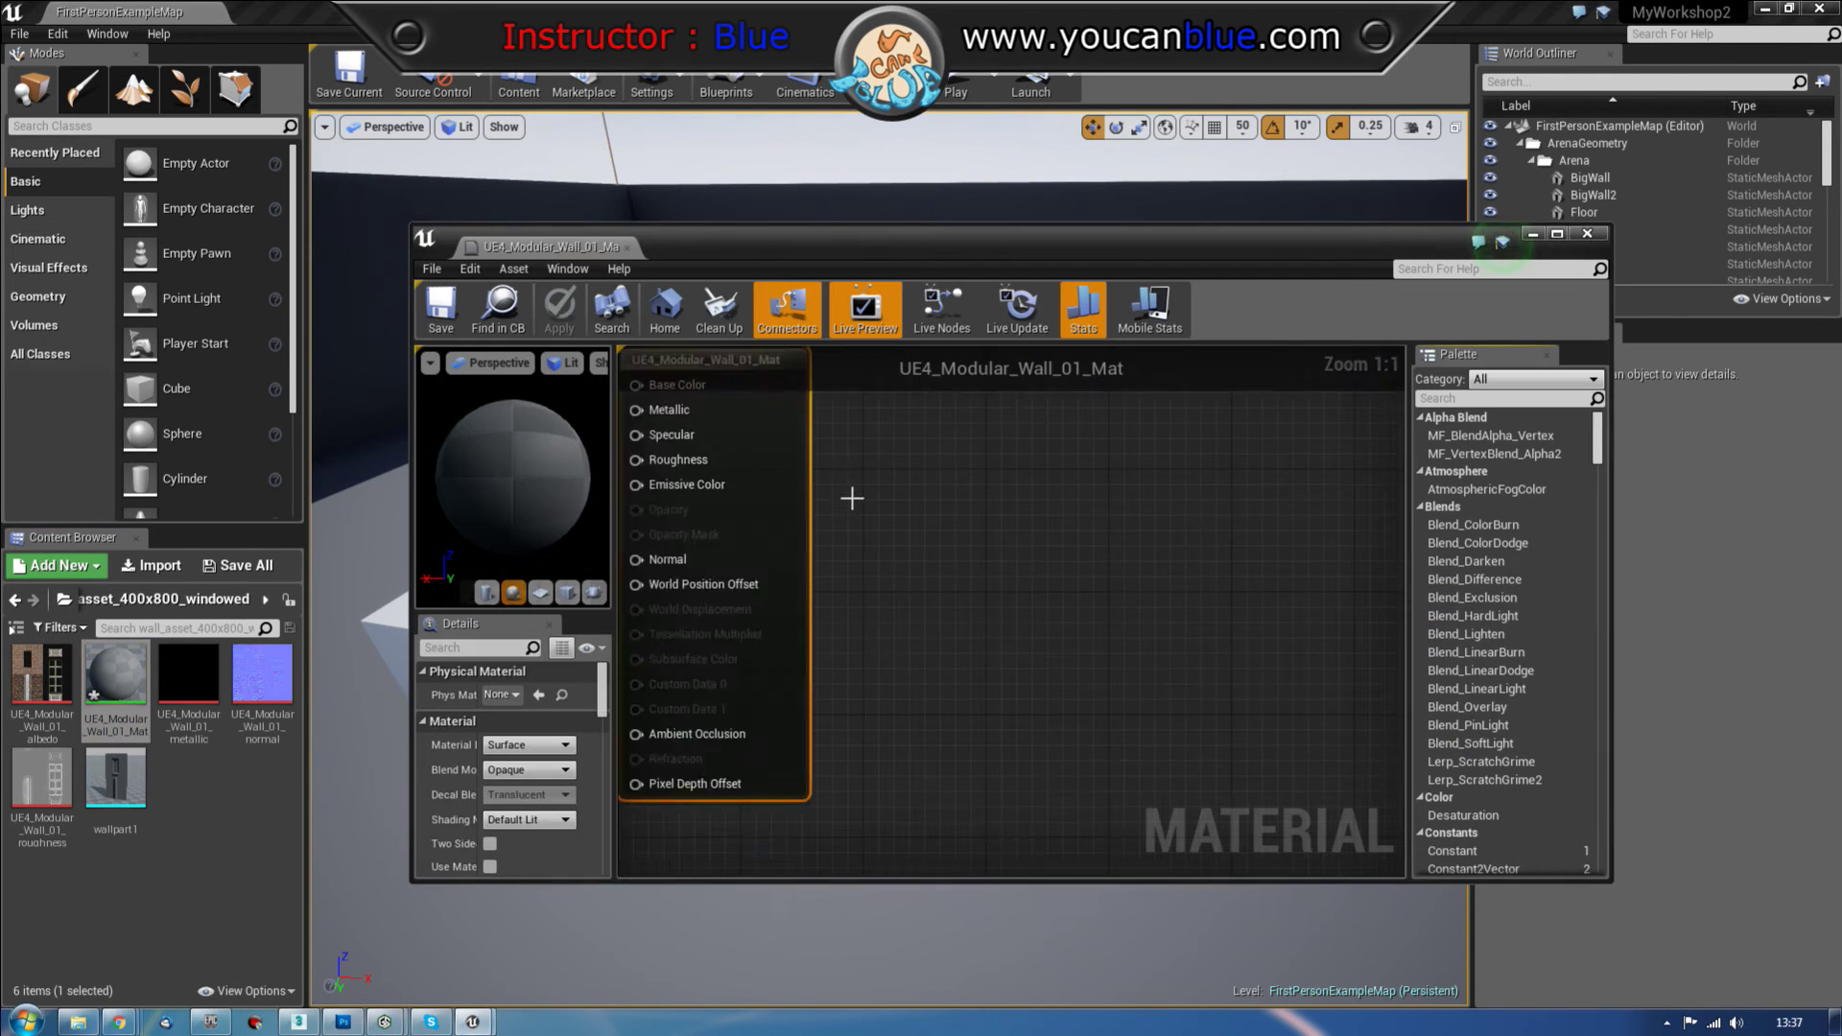
{"action": "left_click_drag", "start_coordinate": [1020, 259], "coordinate": [1106, 38]}
{"action": "left_click_drag", "start_coordinate": [1410, 772], "coordinate": [1397, 948]}
{"action": "left_click_drag", "start_coordinate": [858, 568], "coordinate": [1008, 692]}
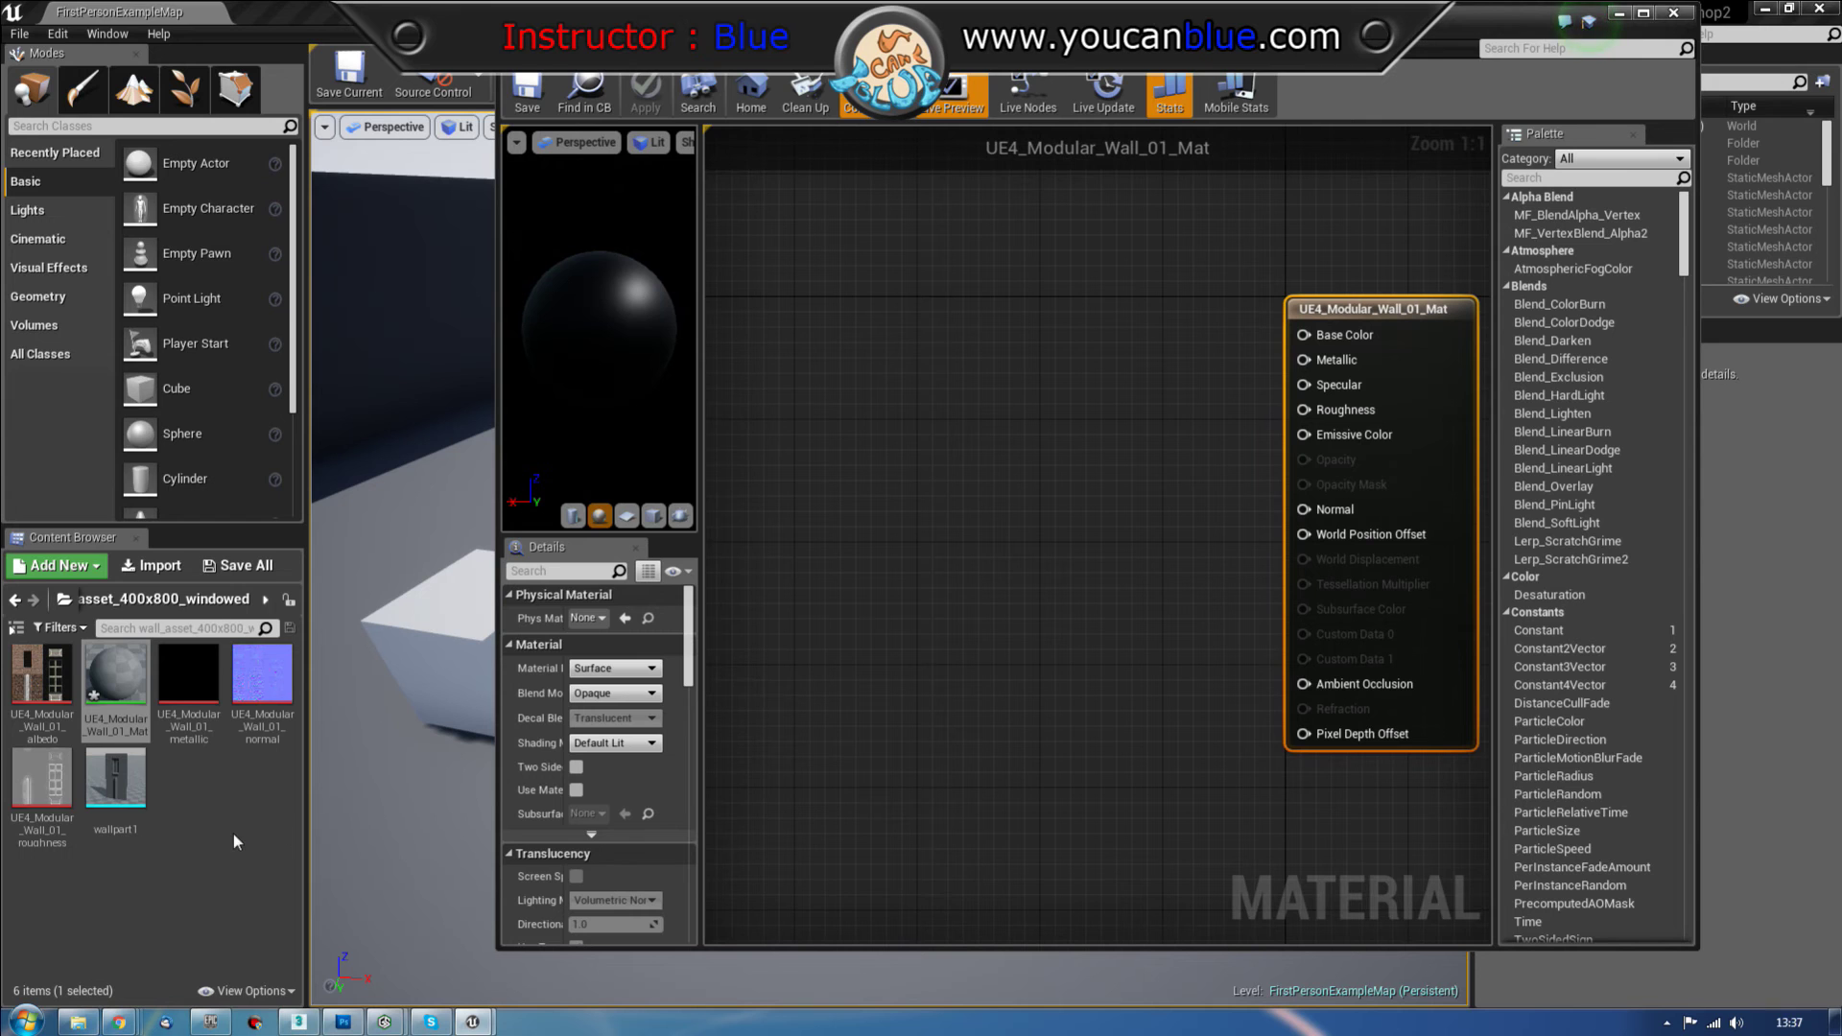
{"action": "left_click_drag", "start_coordinate": [42, 689], "coordinate": [810, 206]}
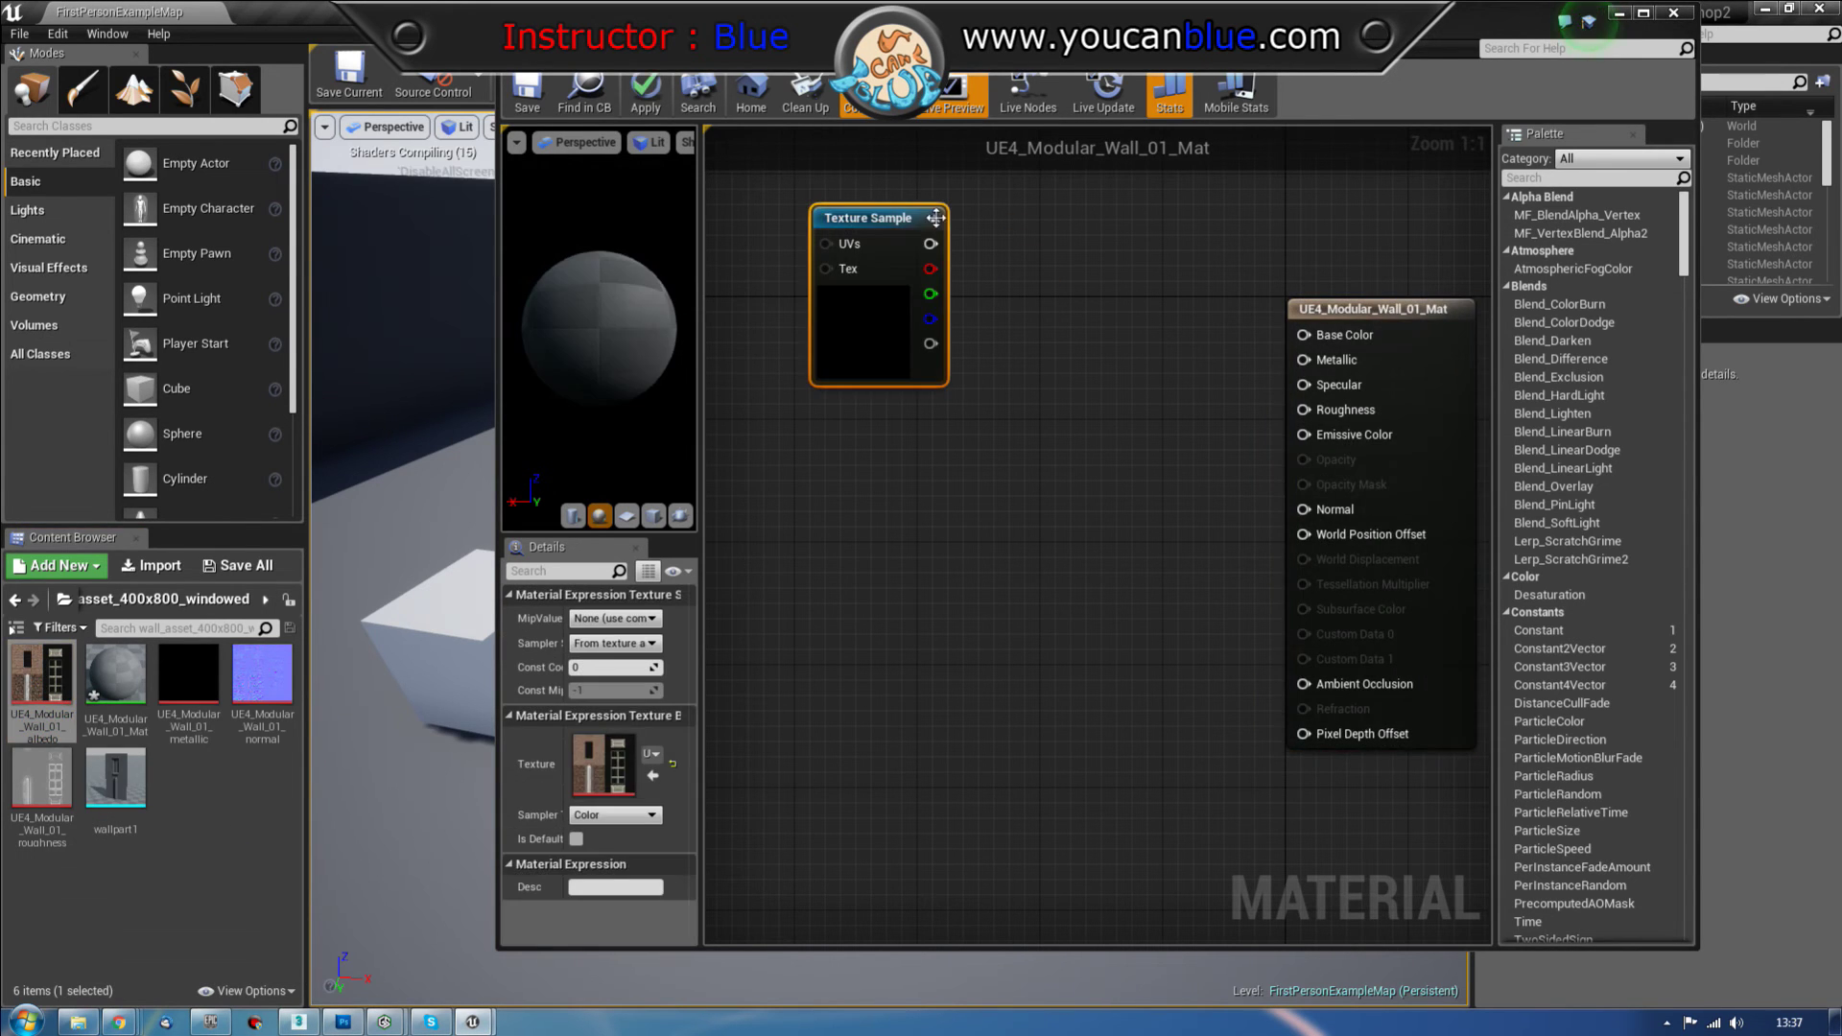
{"action": "left_click_drag", "start_coordinate": [929, 244], "coordinate": [1304, 334]}
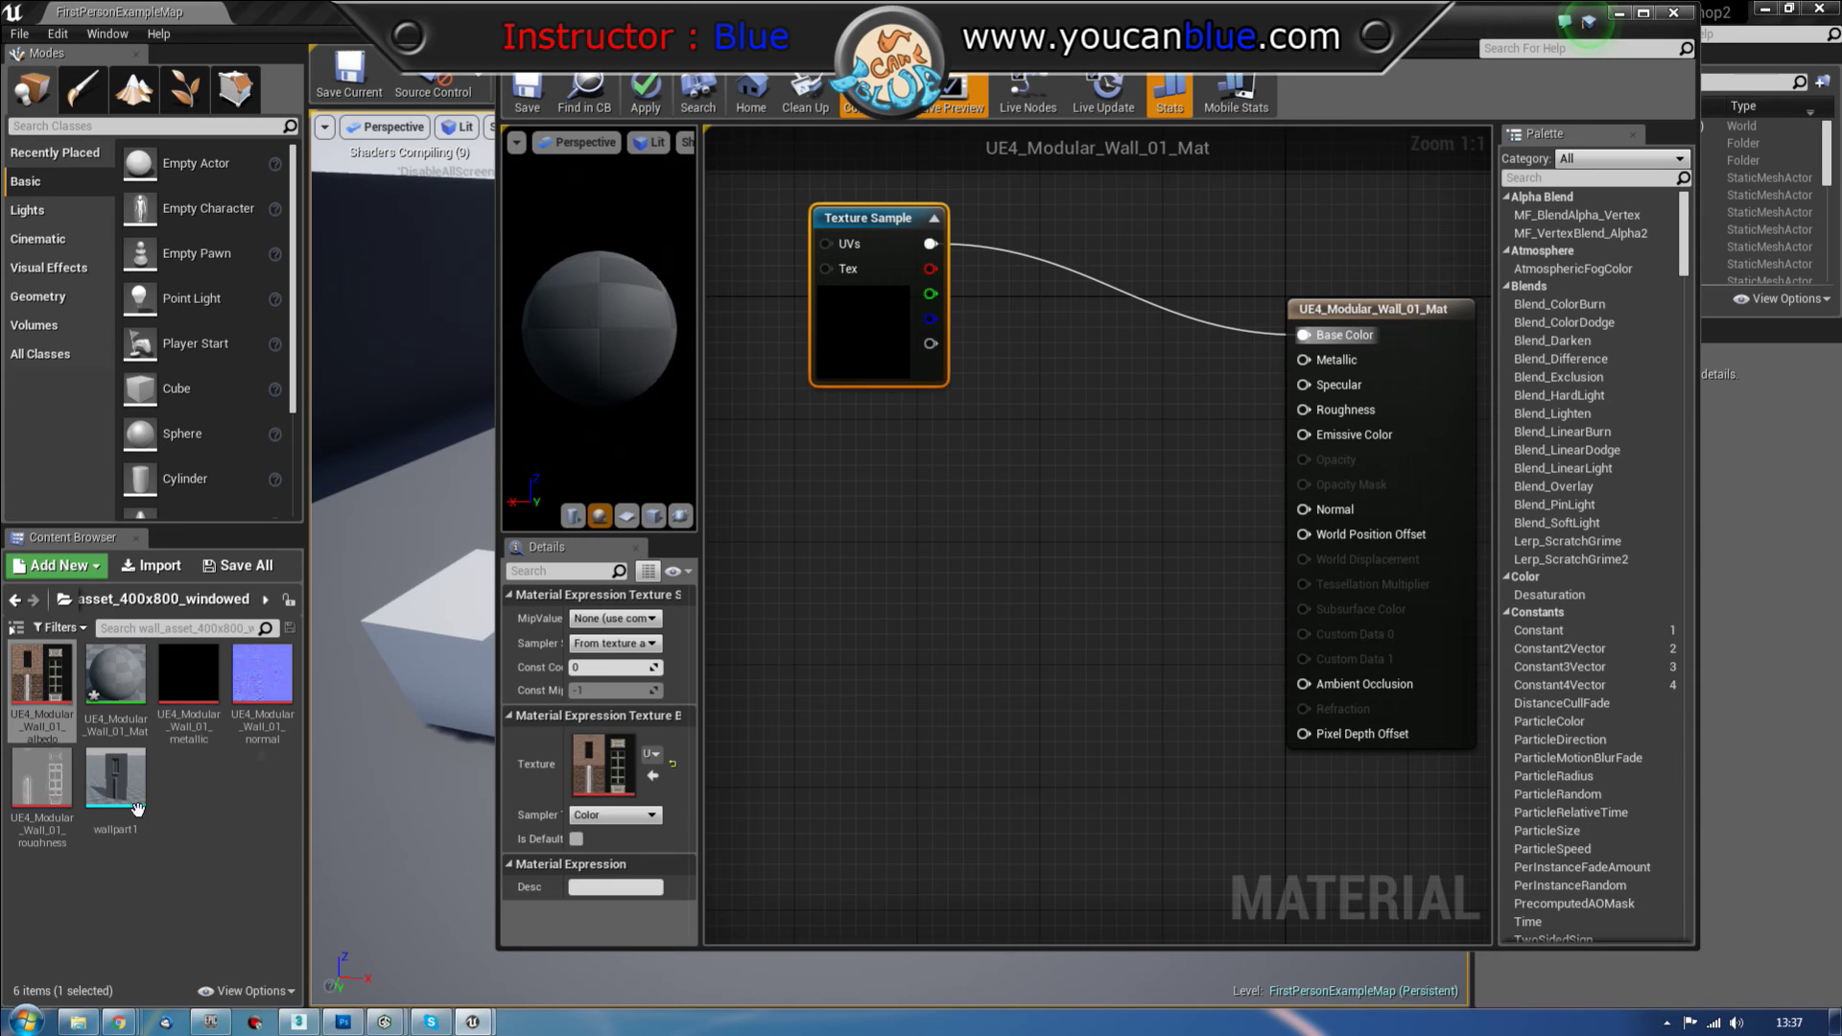
Step: Add the normal and metallic textures to the graph, connect them to Normal and Metallic, and align their nodes under the albedo sample
{"action": "left_click_drag", "start_coordinate": [262, 674], "coordinate": [846, 401]}
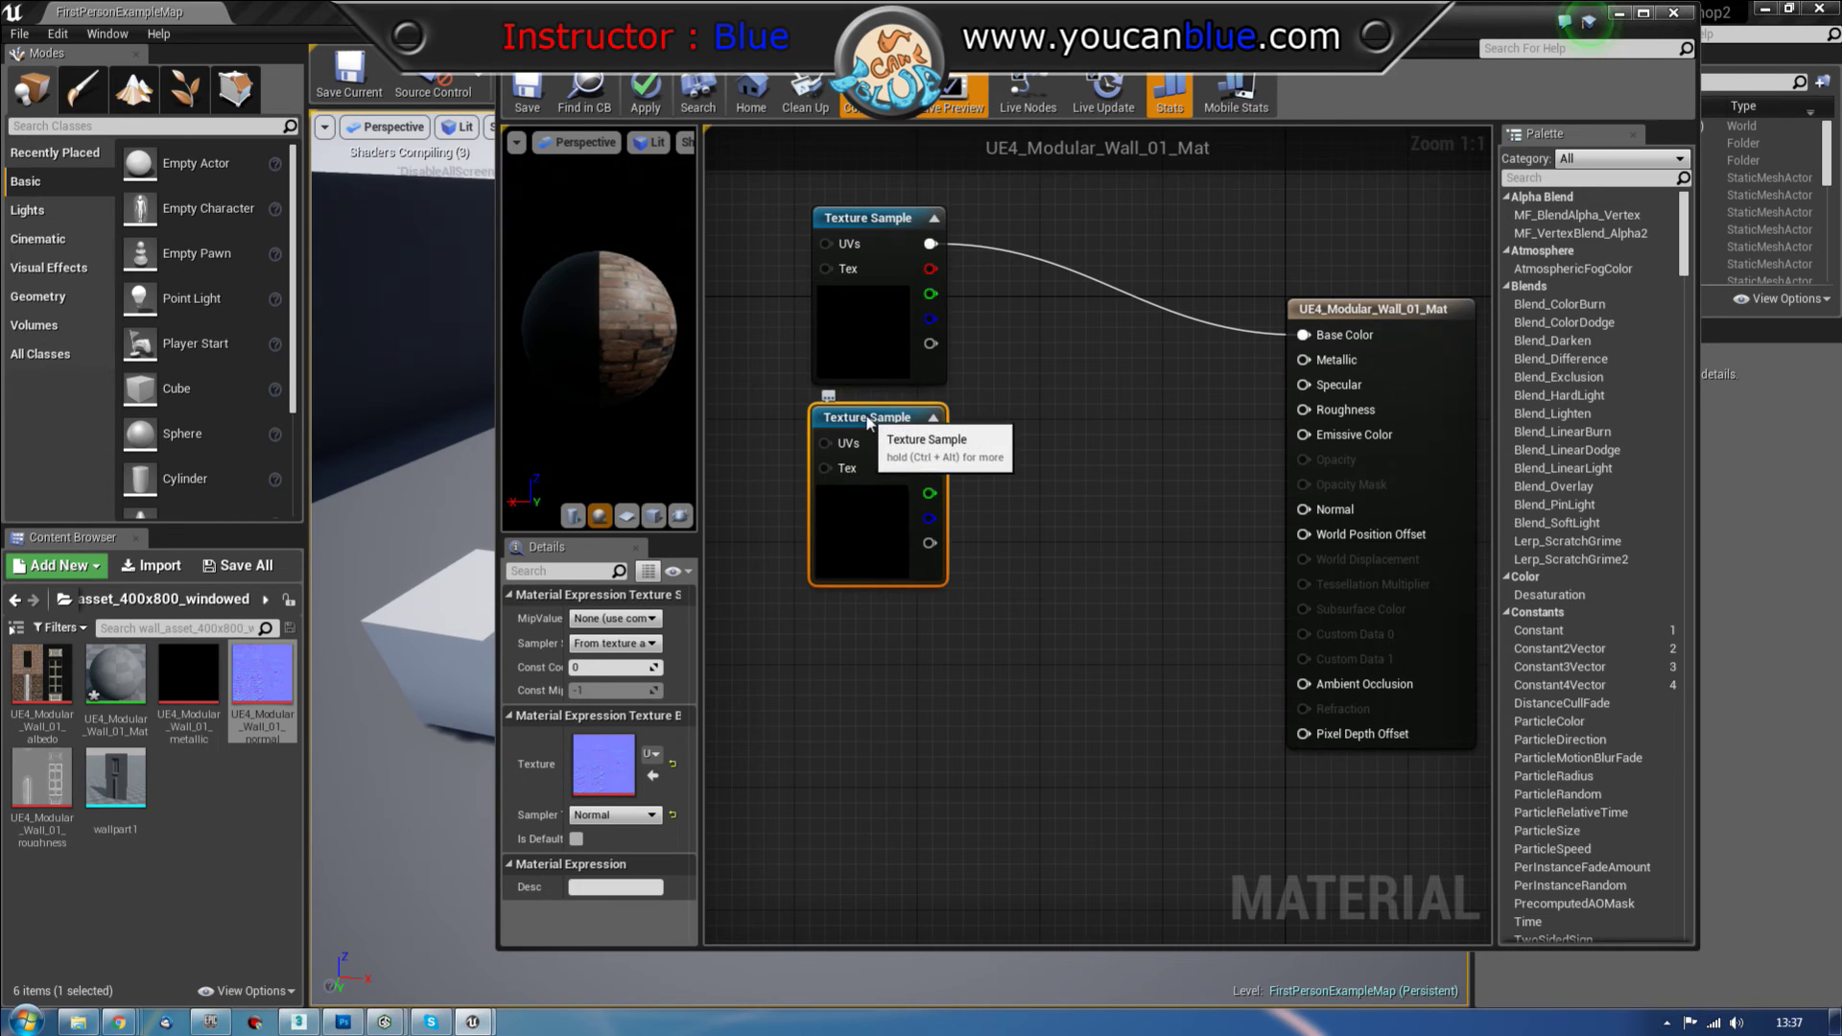
{"action": "left_click_drag", "start_coordinate": [844, 442], "coordinate": [1311, 515]}
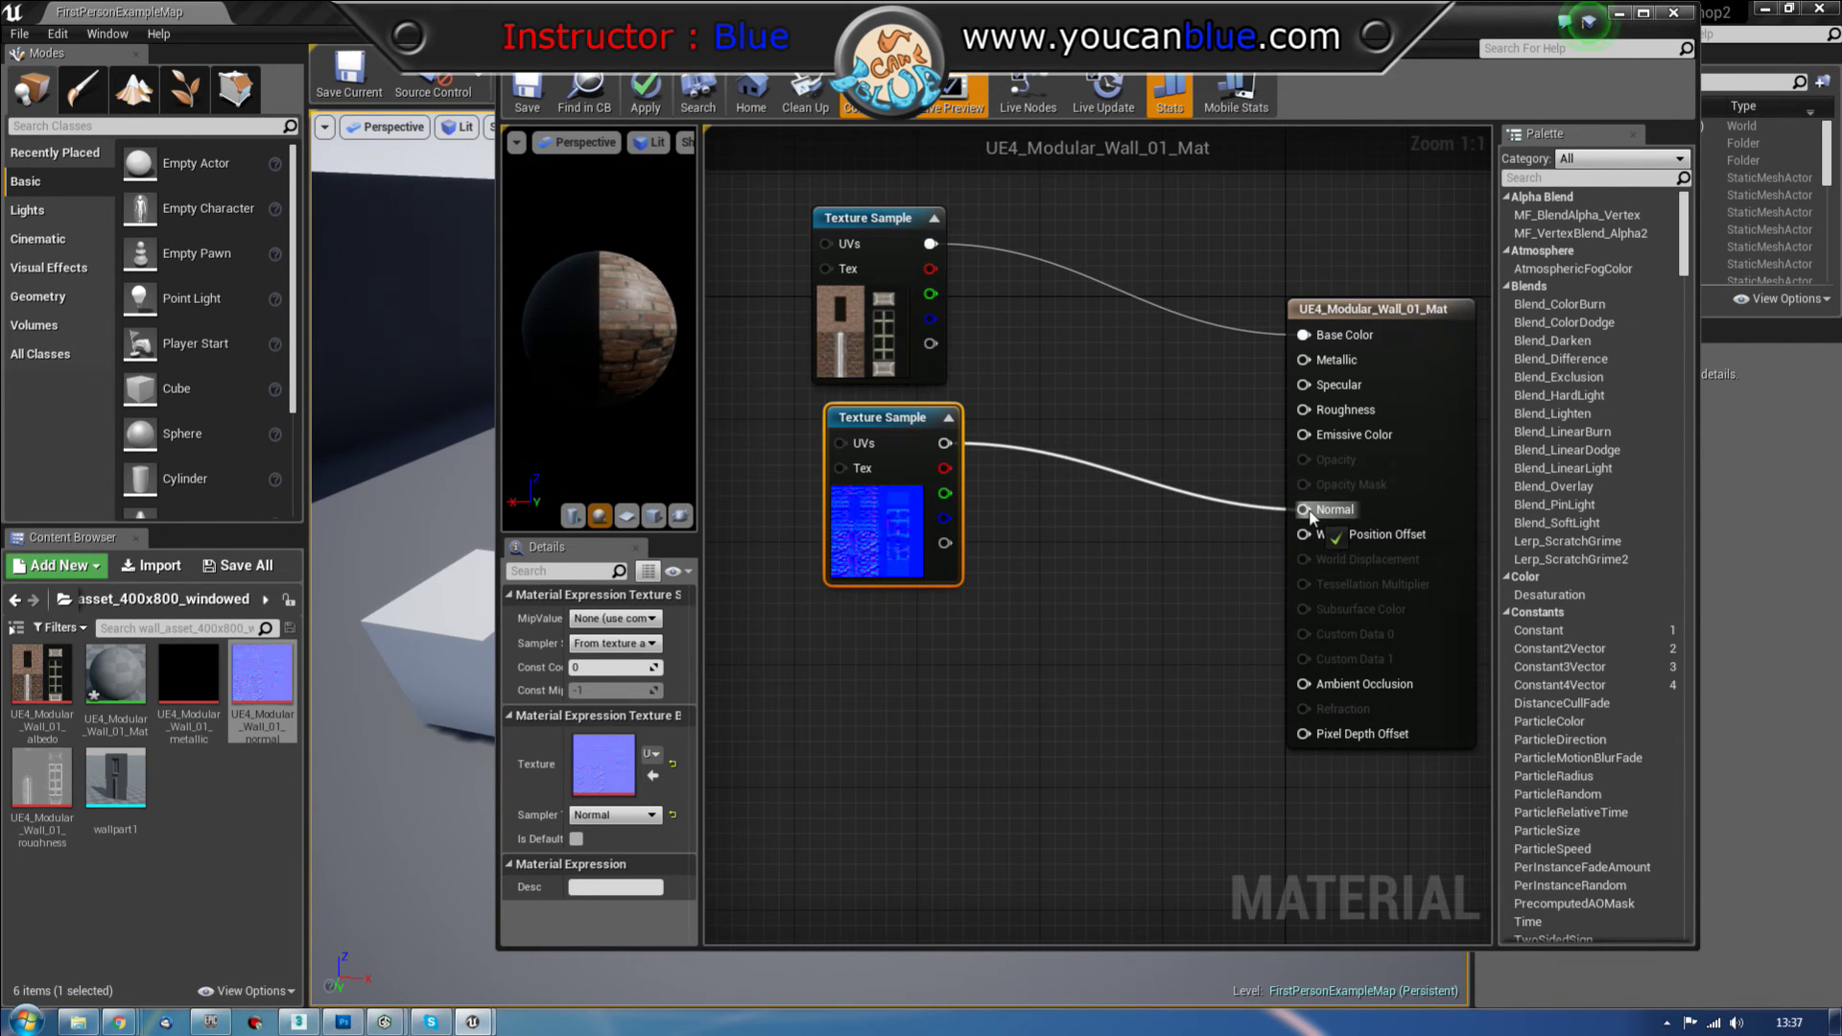
{"action": "left_click_drag", "start_coordinate": [178, 670], "coordinate": [864, 626]}
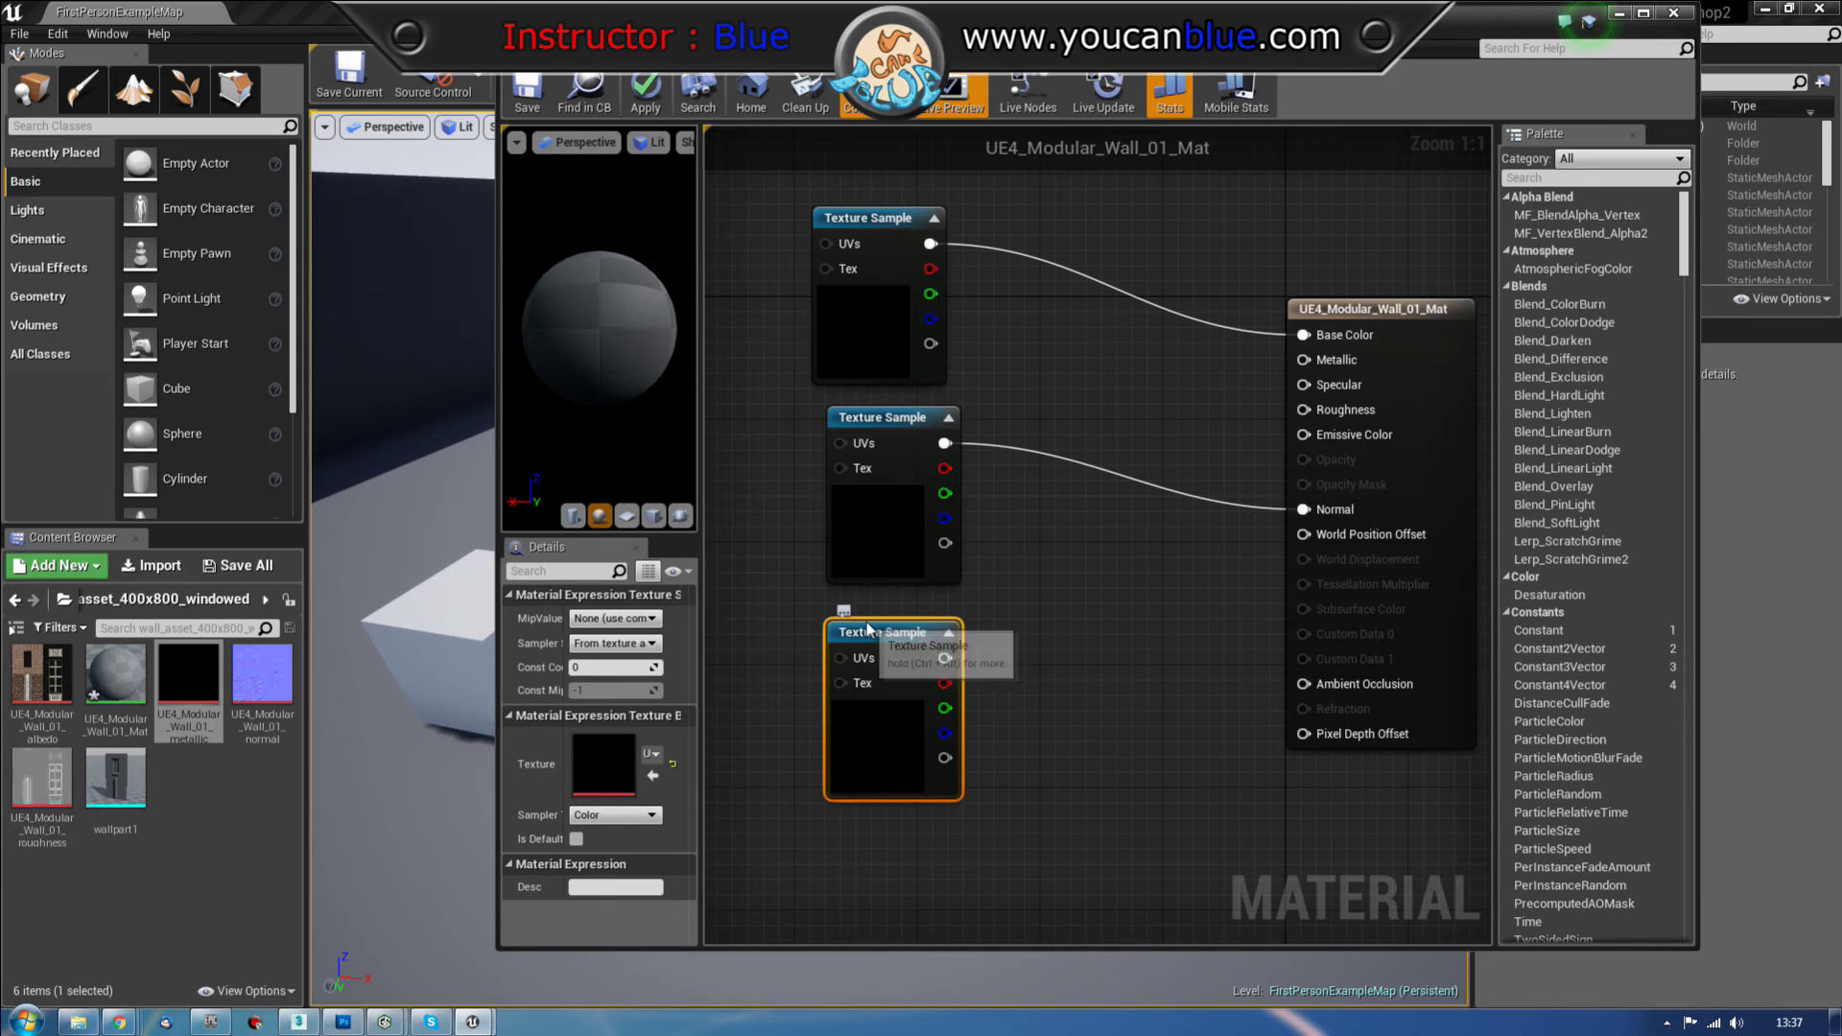
{"action": "left_click_drag", "start_coordinate": [944, 658], "coordinate": [1306, 361]}
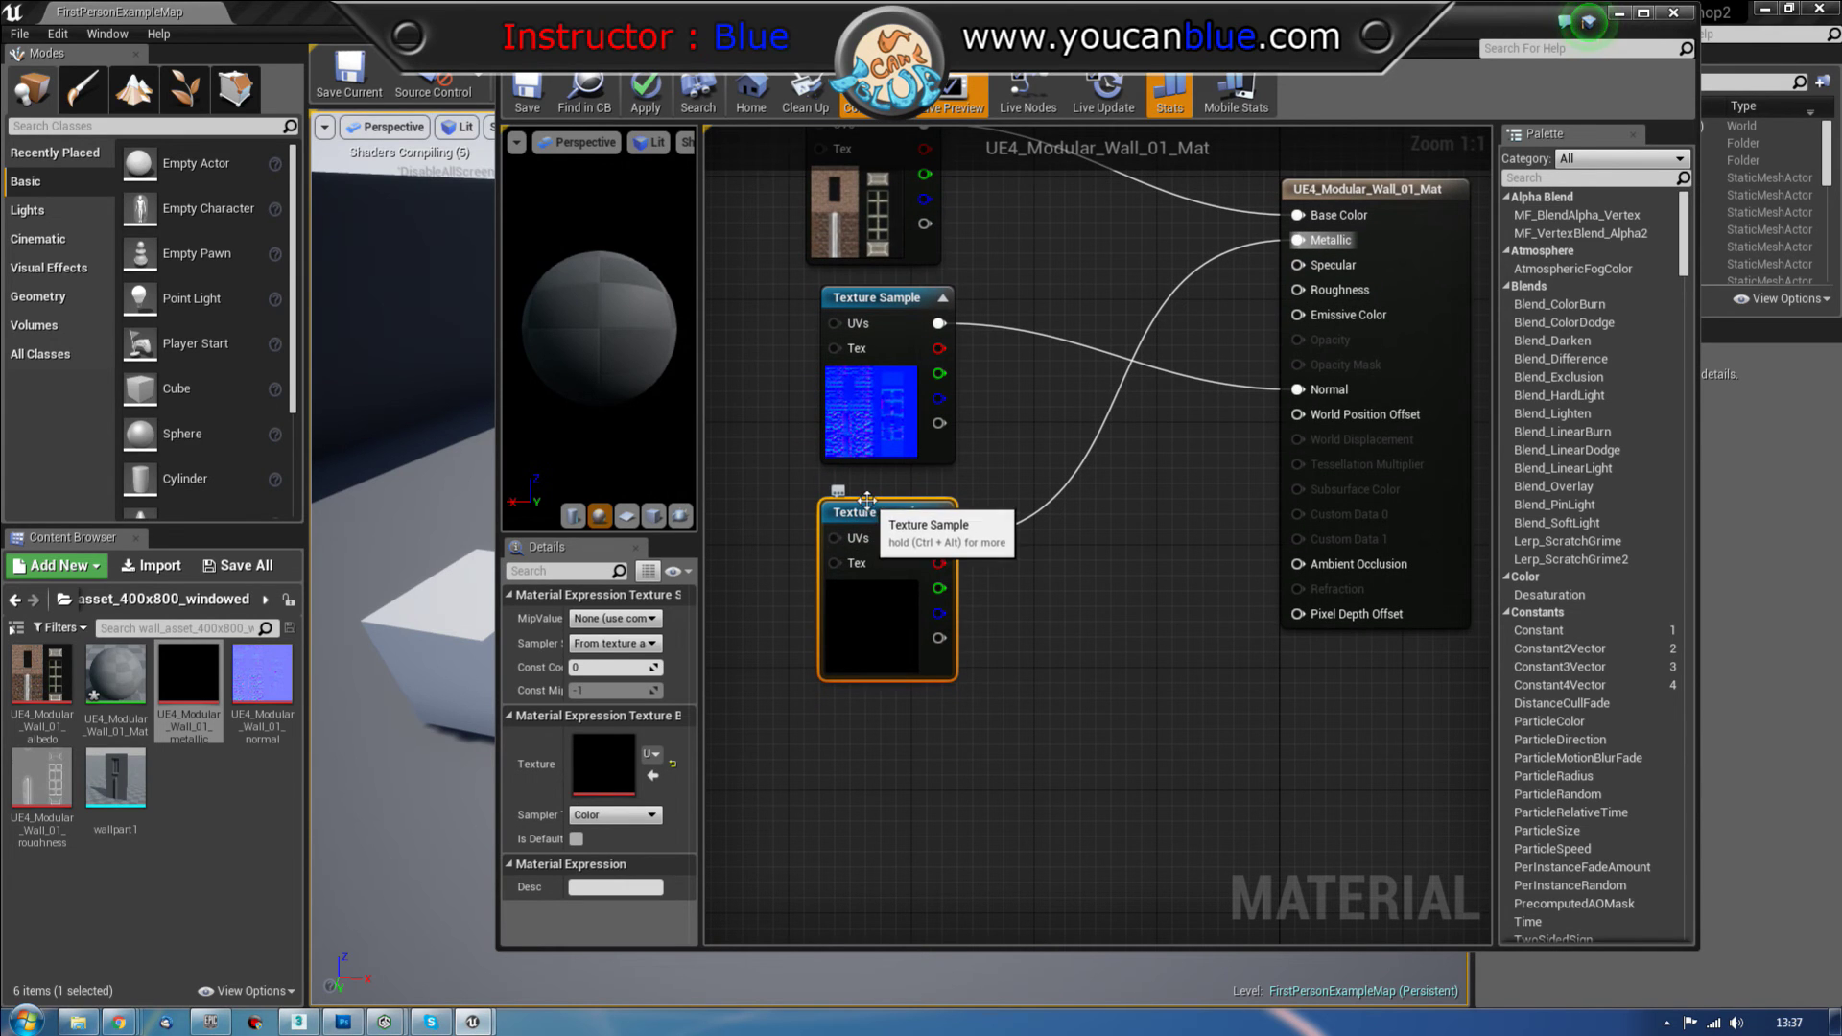
{"action": "left_click_drag", "start_coordinate": [874, 505], "coordinate": [858, 489]}
{"action": "left_click_drag", "start_coordinate": [872, 305], "coordinate": [857, 305]}
{"action": "left_click", "coordinate": [1029, 658]}
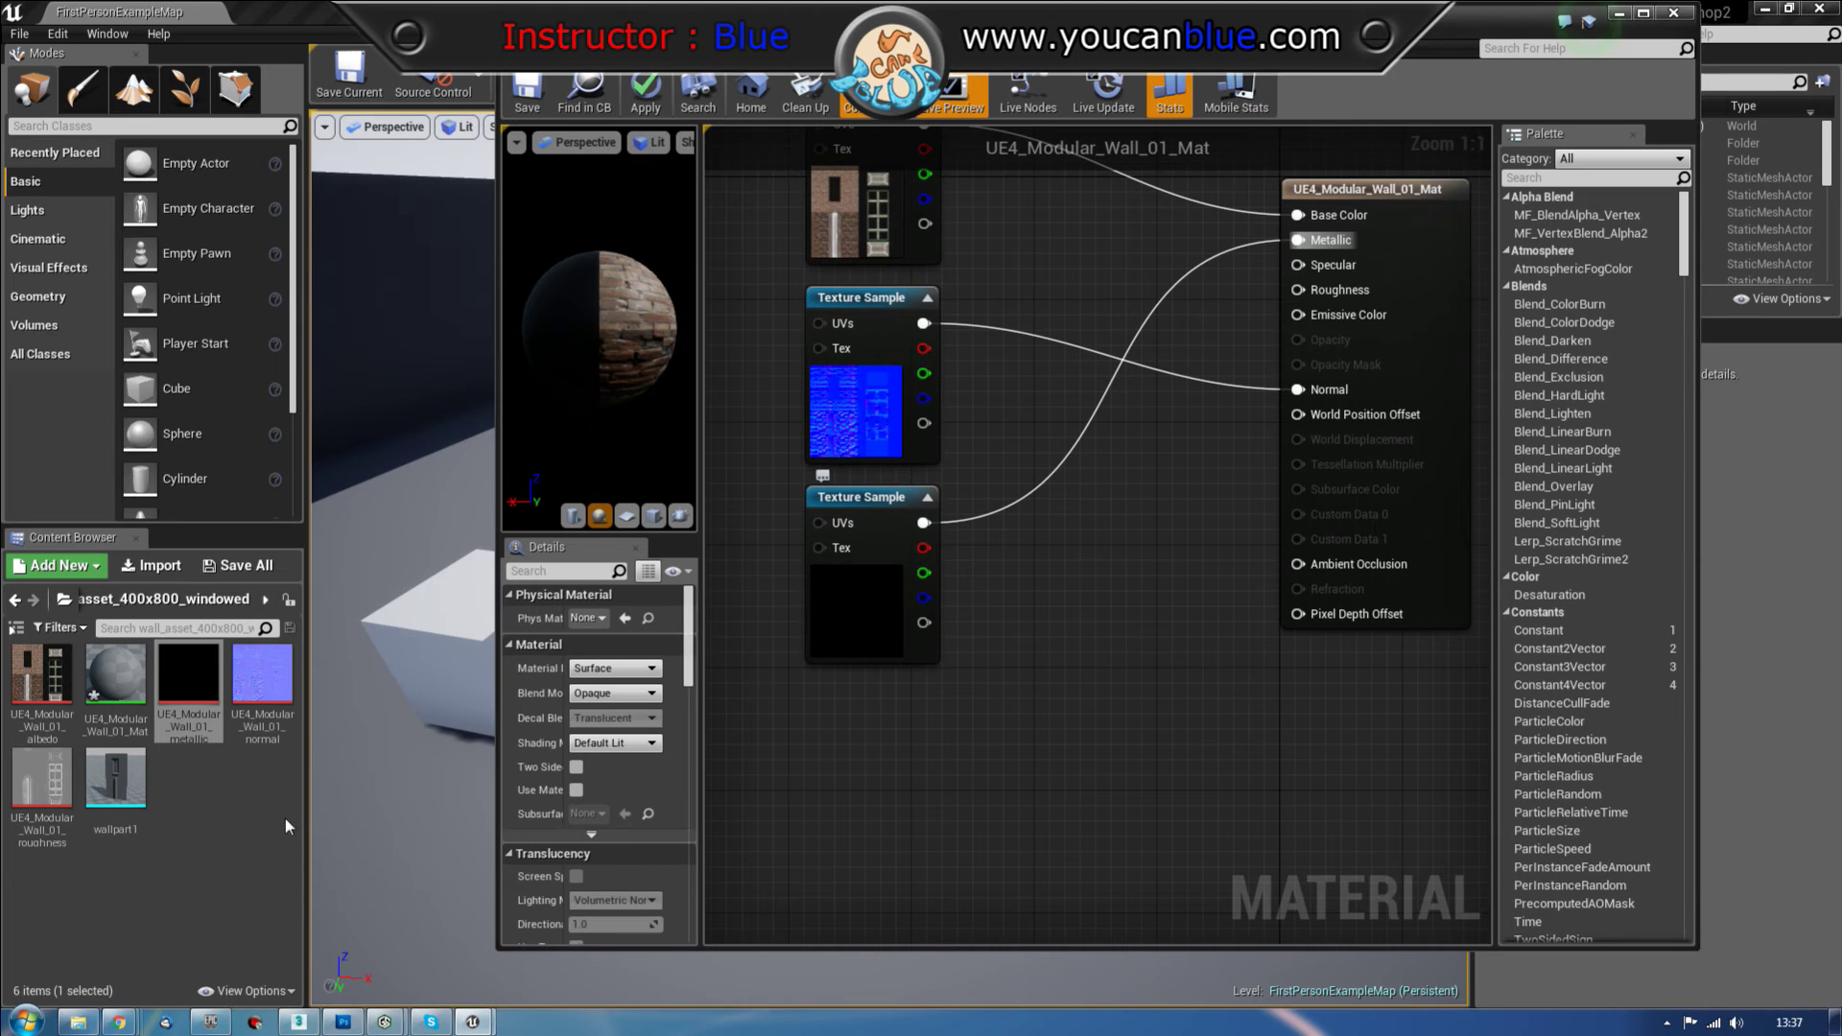
Step: Add the roughness texture below the other samples and connect it to the material's Roughness input
{"action": "left_click_drag", "start_coordinate": [36, 789], "coordinate": [841, 701]}
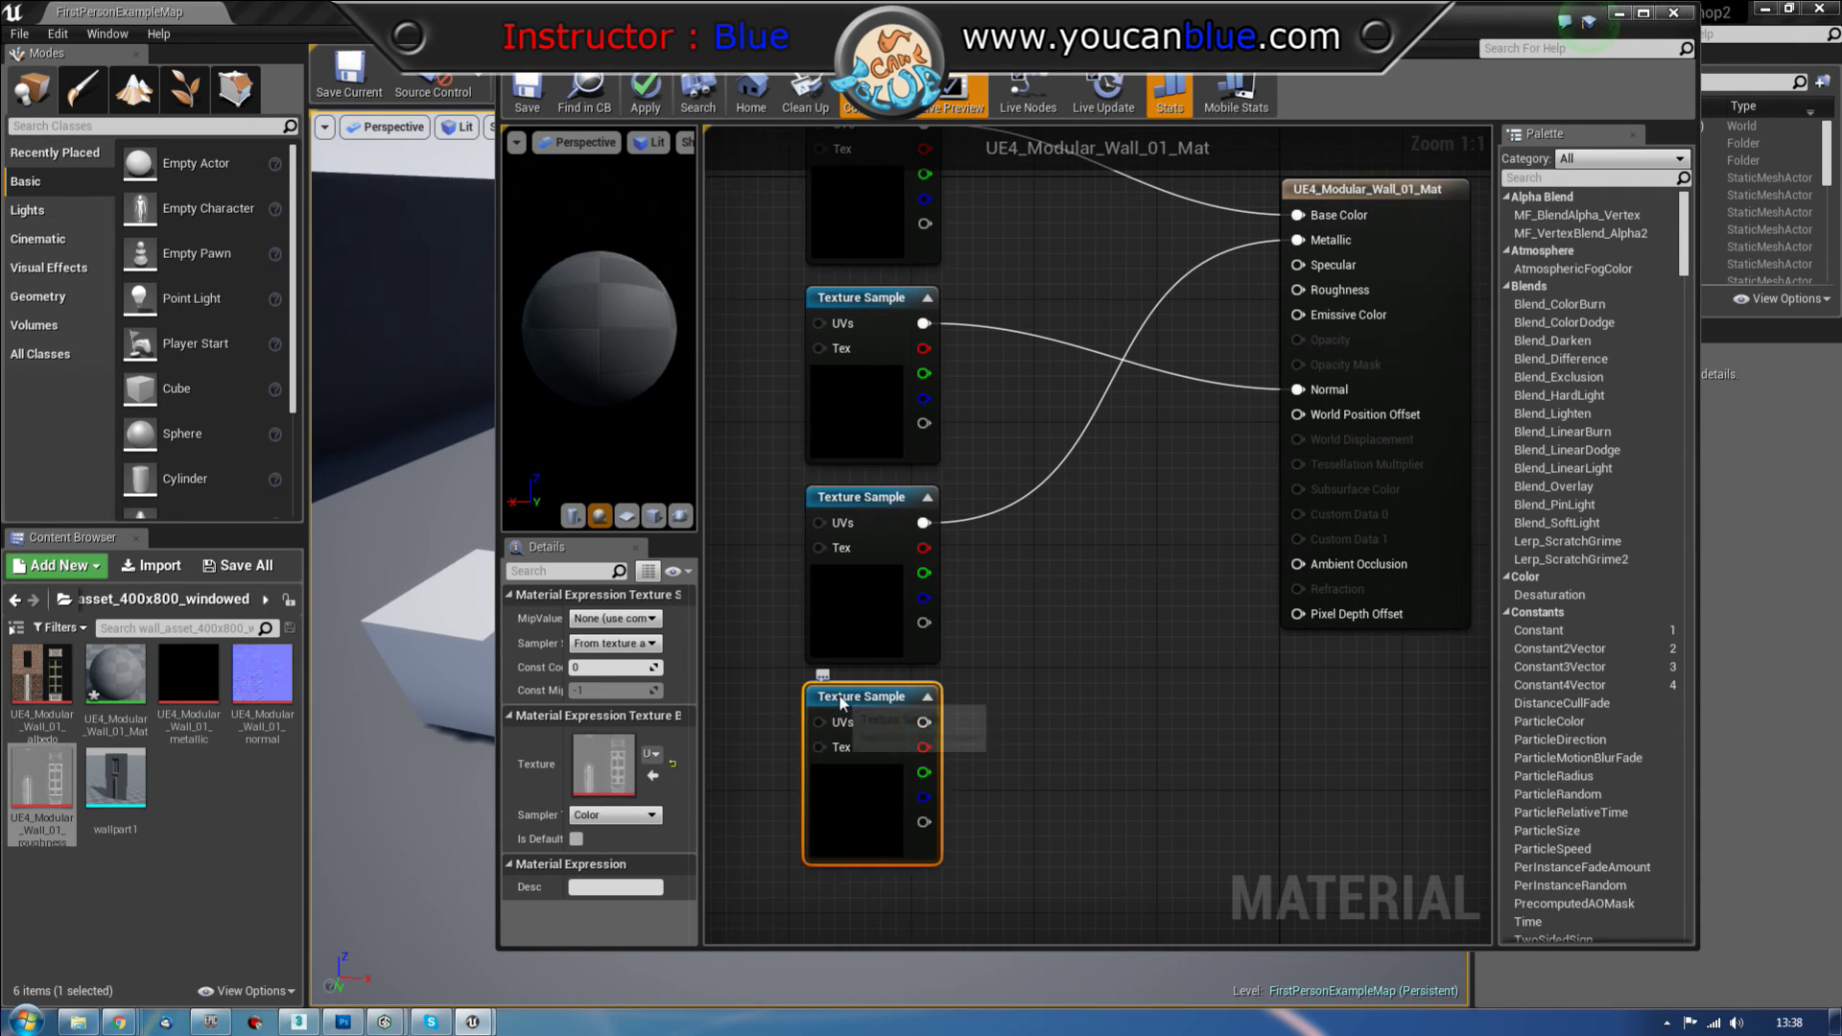
{"action": "left_click_drag", "start_coordinate": [1119, 757], "coordinate": [1140, 707]}
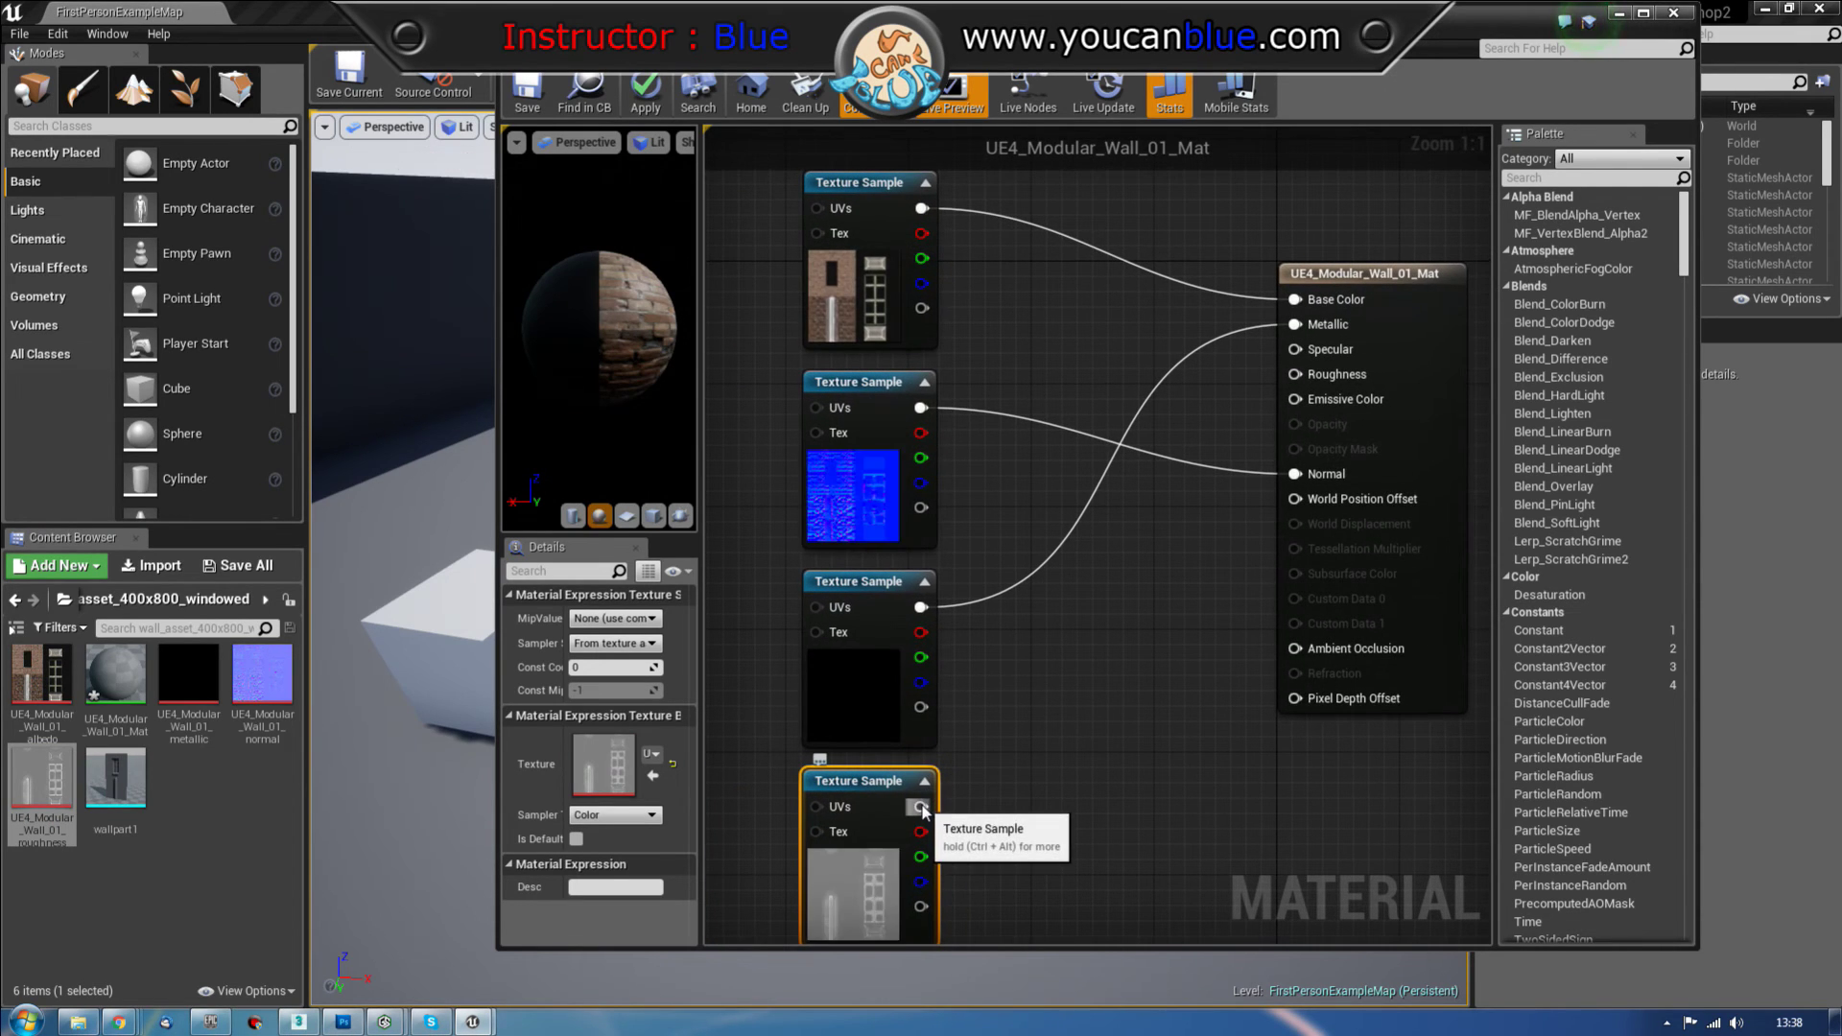
{"action": "left_click_drag", "start_coordinate": [923, 808], "coordinate": [1312, 386]}
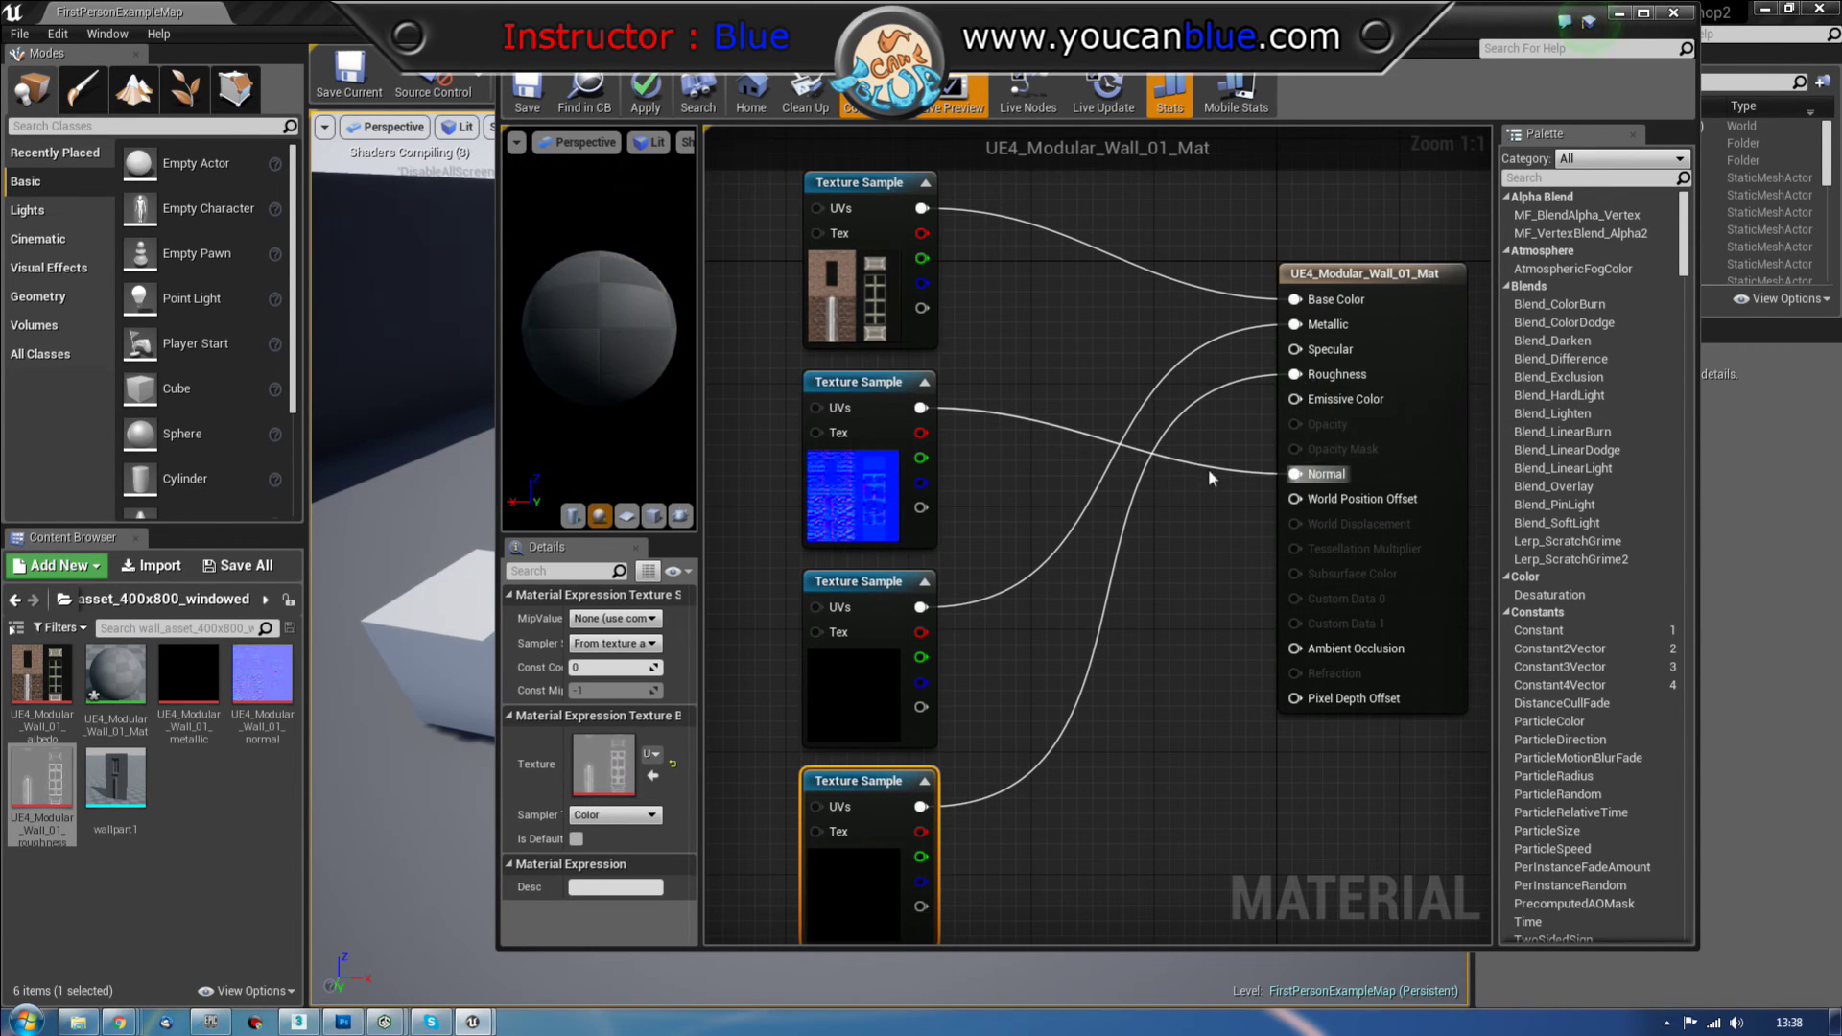
Step: Preview the wall material on a cube, and apply and save its changes before returning to the asset folder
{"action": "left_click", "coordinate": [652, 518]}
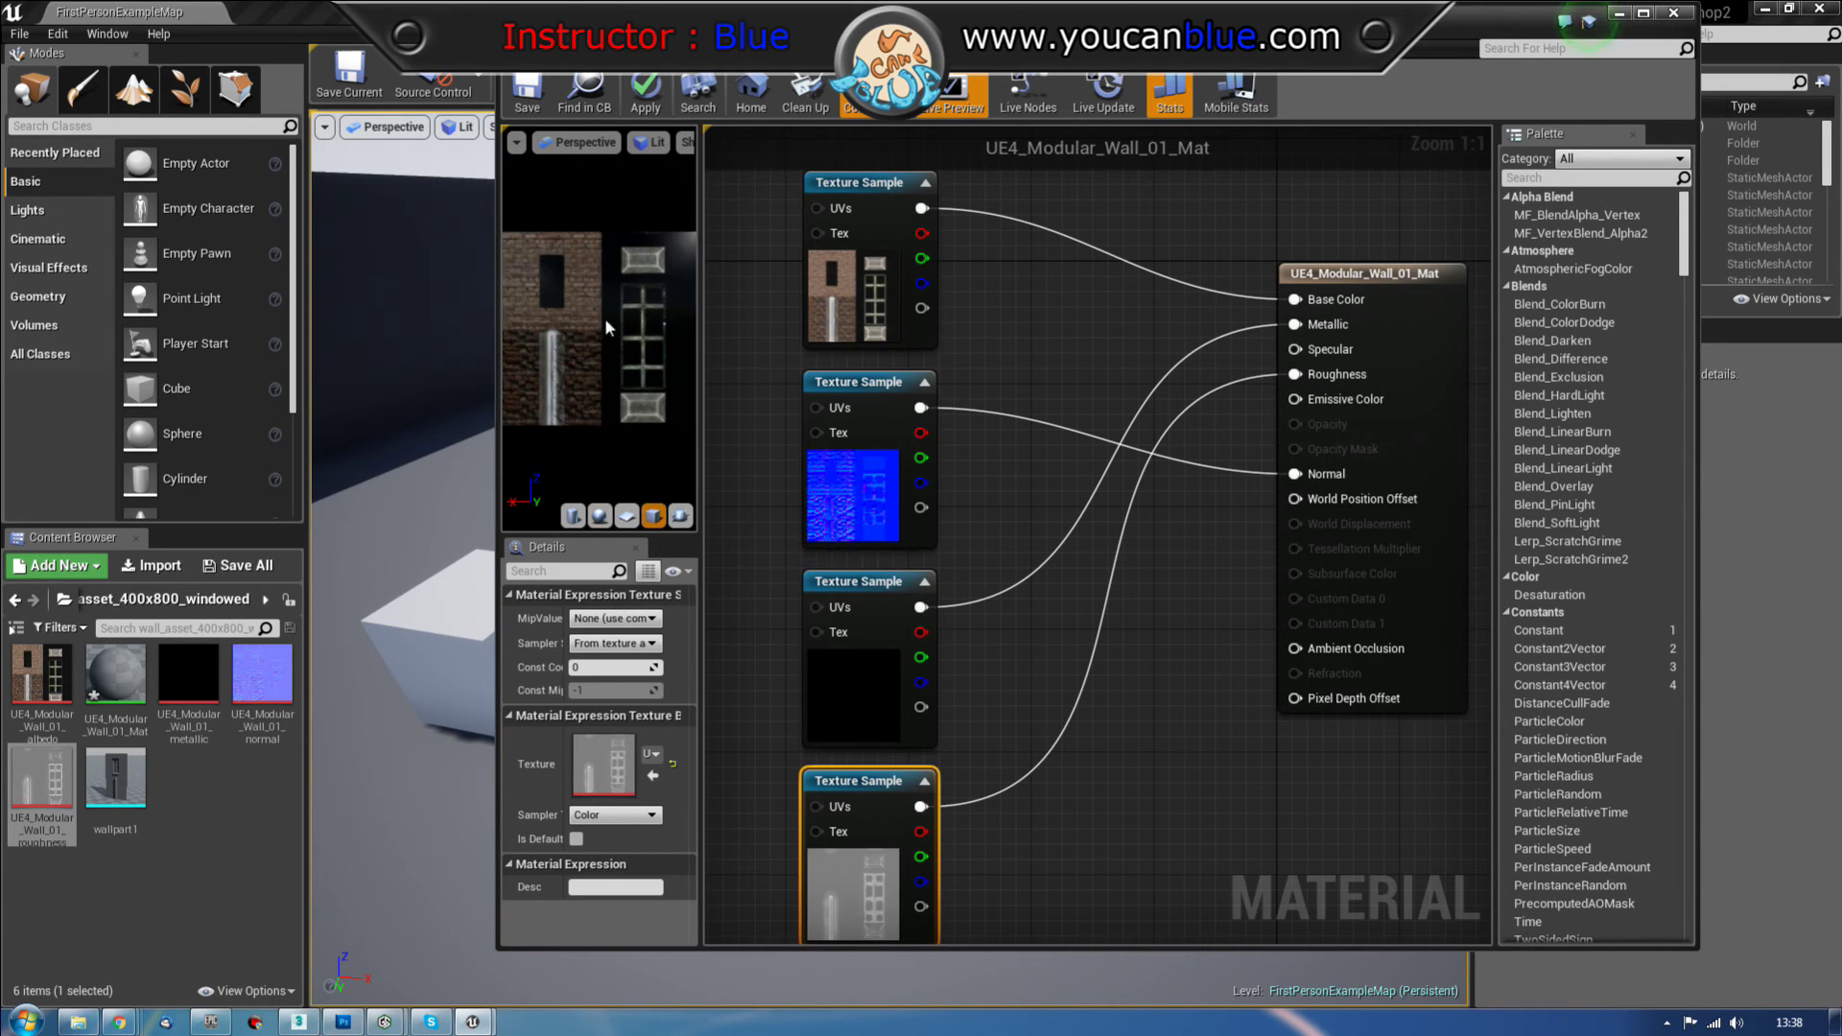
{"action": "left_click_drag", "start_coordinate": [591, 330], "coordinate": [575, 161]}
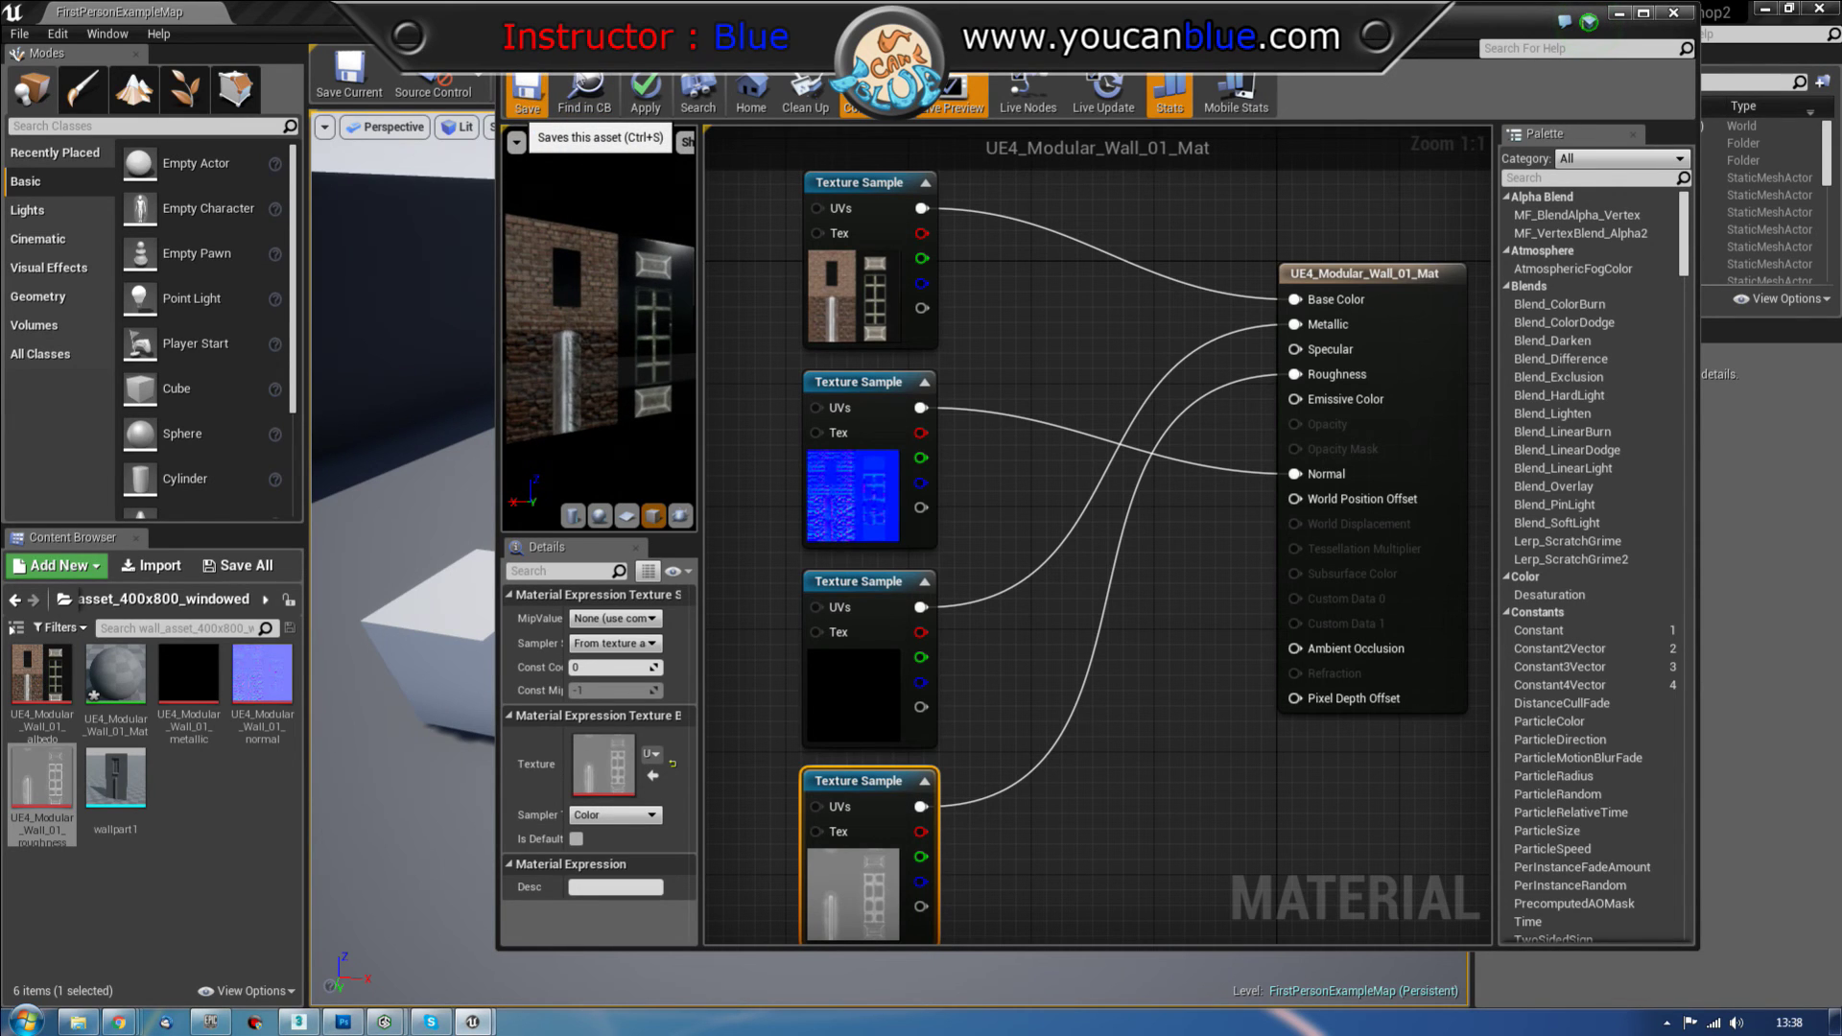
{"action": "left_click", "coordinate": [645, 96]}
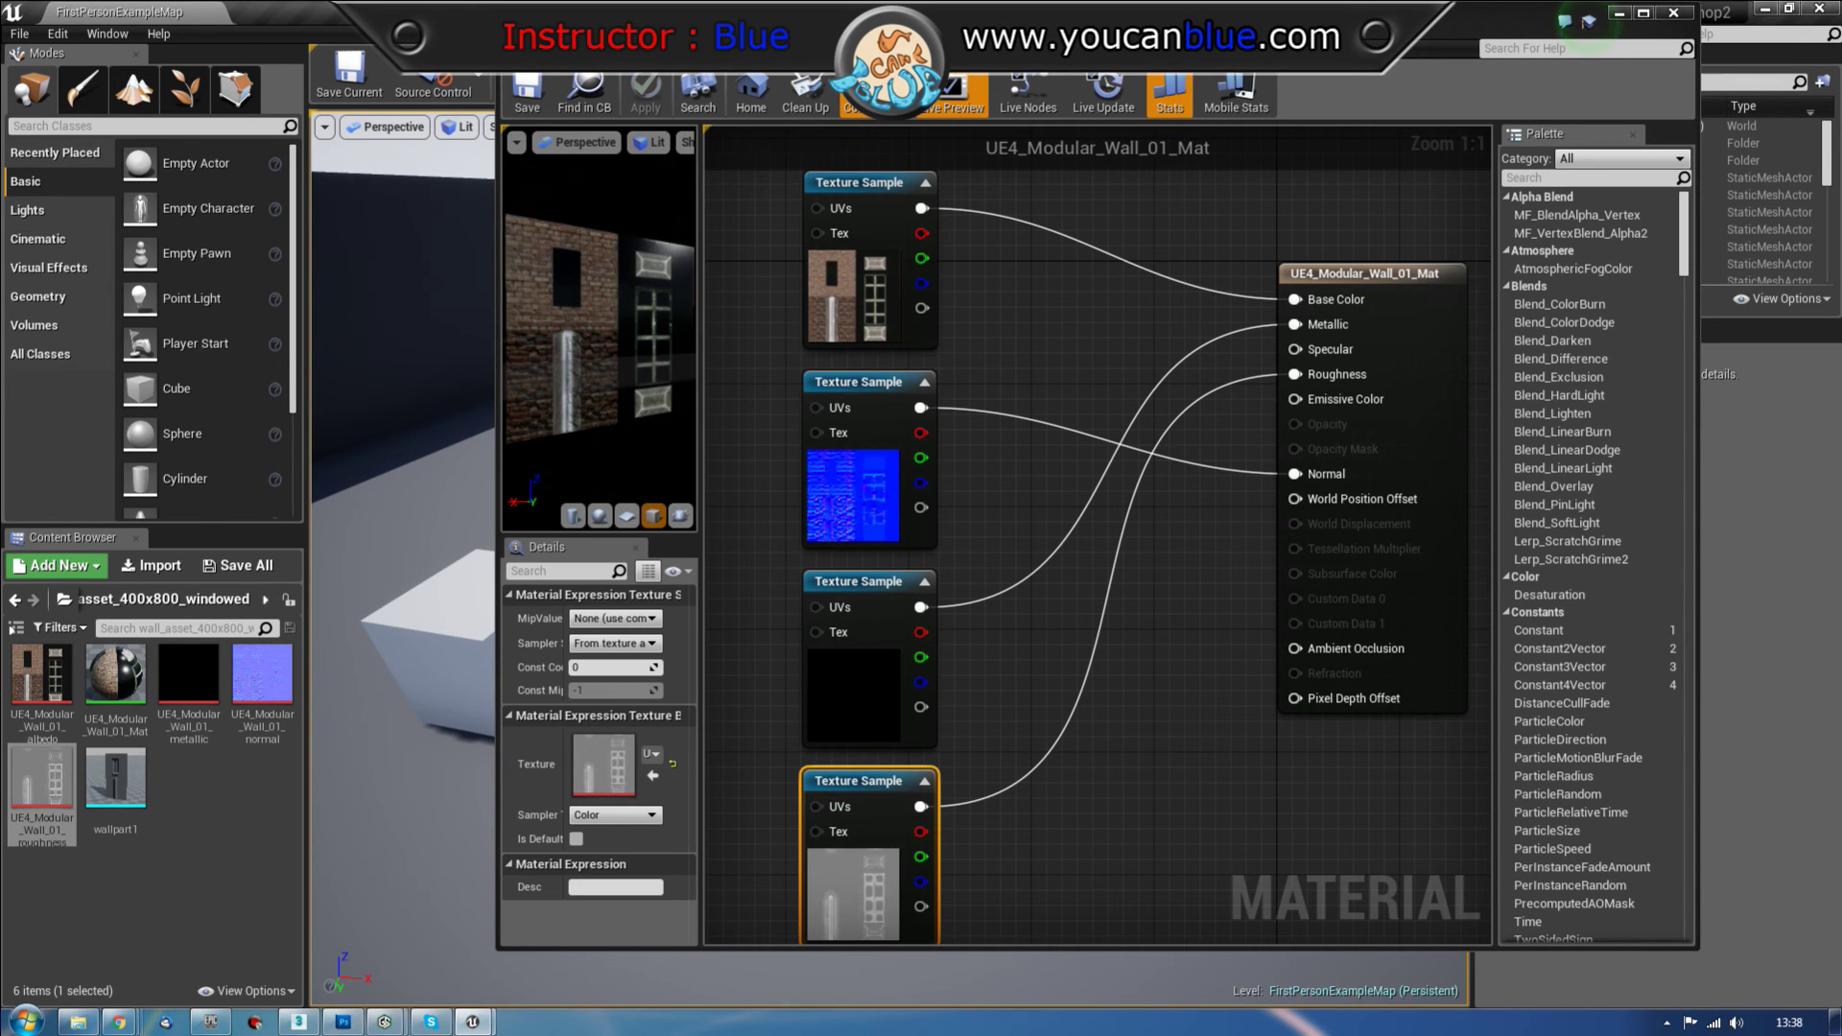
{"action": "left_click", "coordinate": [270, 834]}
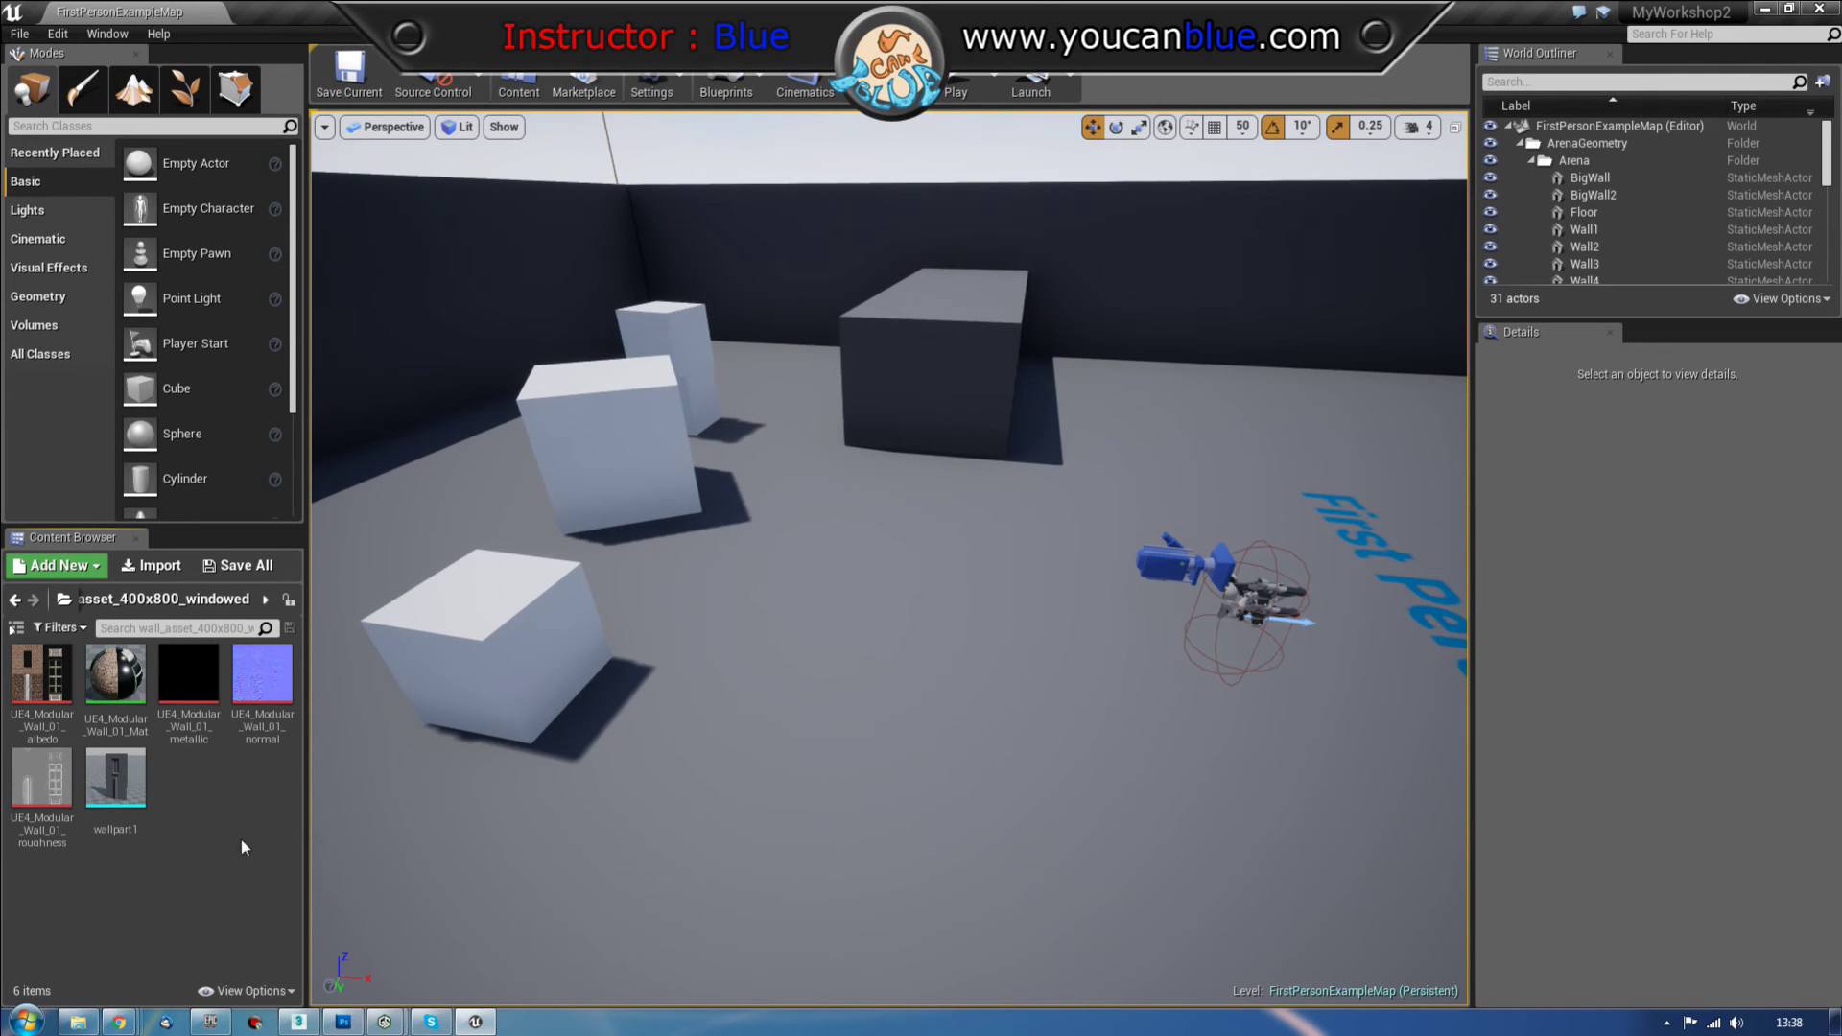
Step: Open the wallpart1 mesh and assign UE4_Modular_Wall_01_Mat to material slots Element 0 through Element 4
{"action": "double_click", "coordinate": [122, 787]}
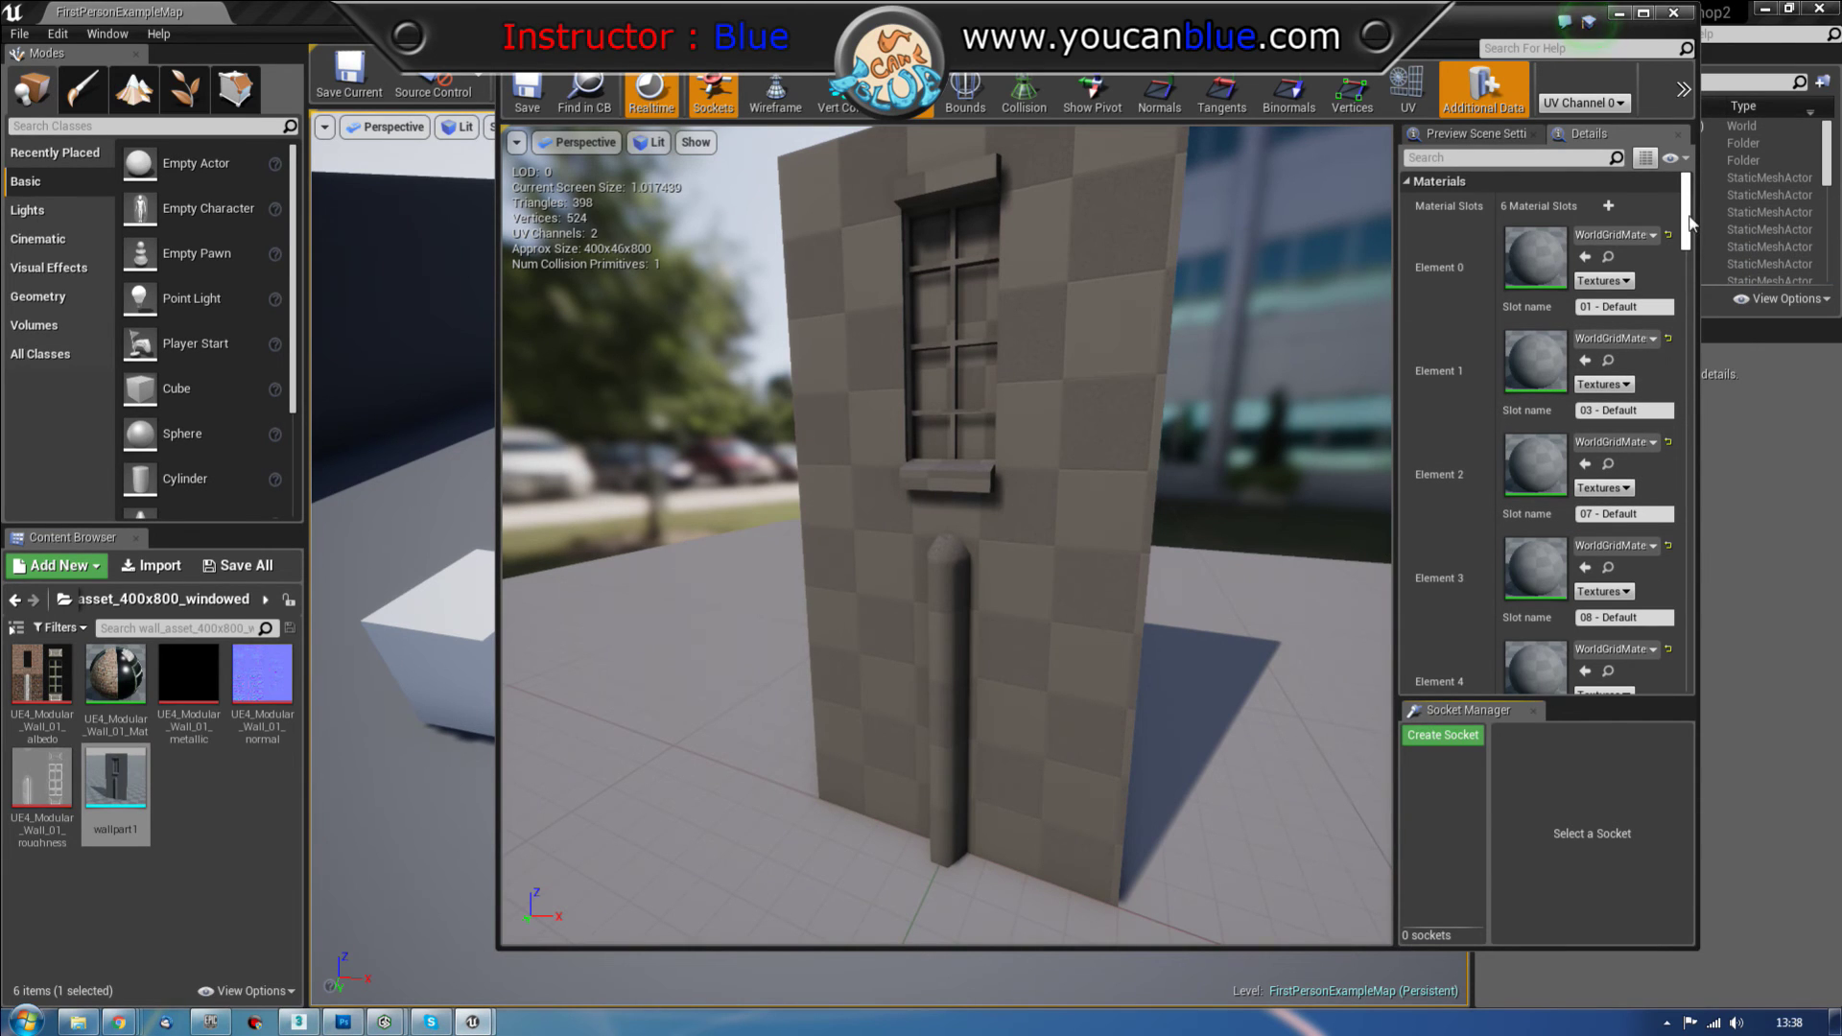
{"action": "scroll", "coordinate": [1686, 252], "scroll_direction": "down", "scroll_amount": 5}
{"action": "scroll", "coordinate": [1691, 231], "scroll_direction": "up", "scroll_amount": 5}
{"action": "scroll", "coordinate": [1692, 232], "scroll_direction": "down", "scroll_amount": 1}
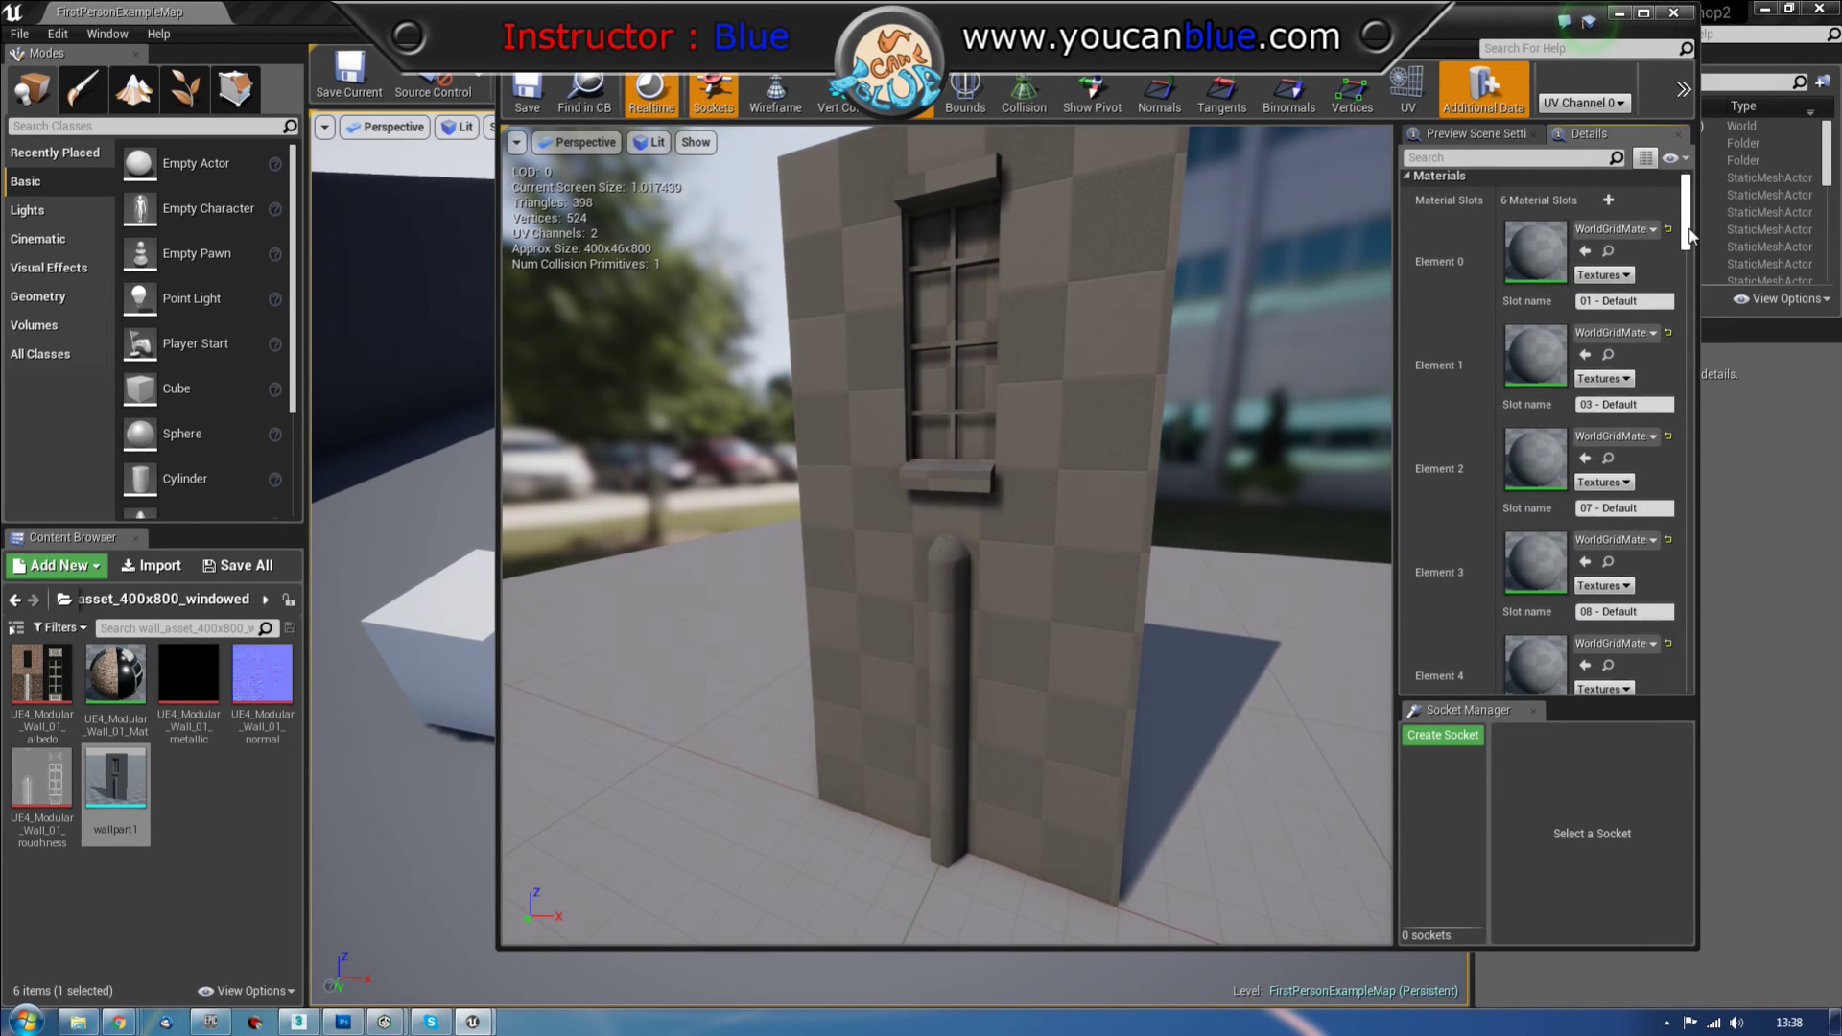
{"action": "left_click_drag", "start_coordinate": [115, 677], "coordinate": [1531, 344]}
{"action": "left_click_drag", "start_coordinate": [133, 675], "coordinate": [1539, 442]}
{"action": "left_click_drag", "start_coordinate": [115, 676], "coordinate": [1583, 542]}
{"action": "left_click_drag", "start_coordinate": [132, 683], "coordinate": [1533, 649]}
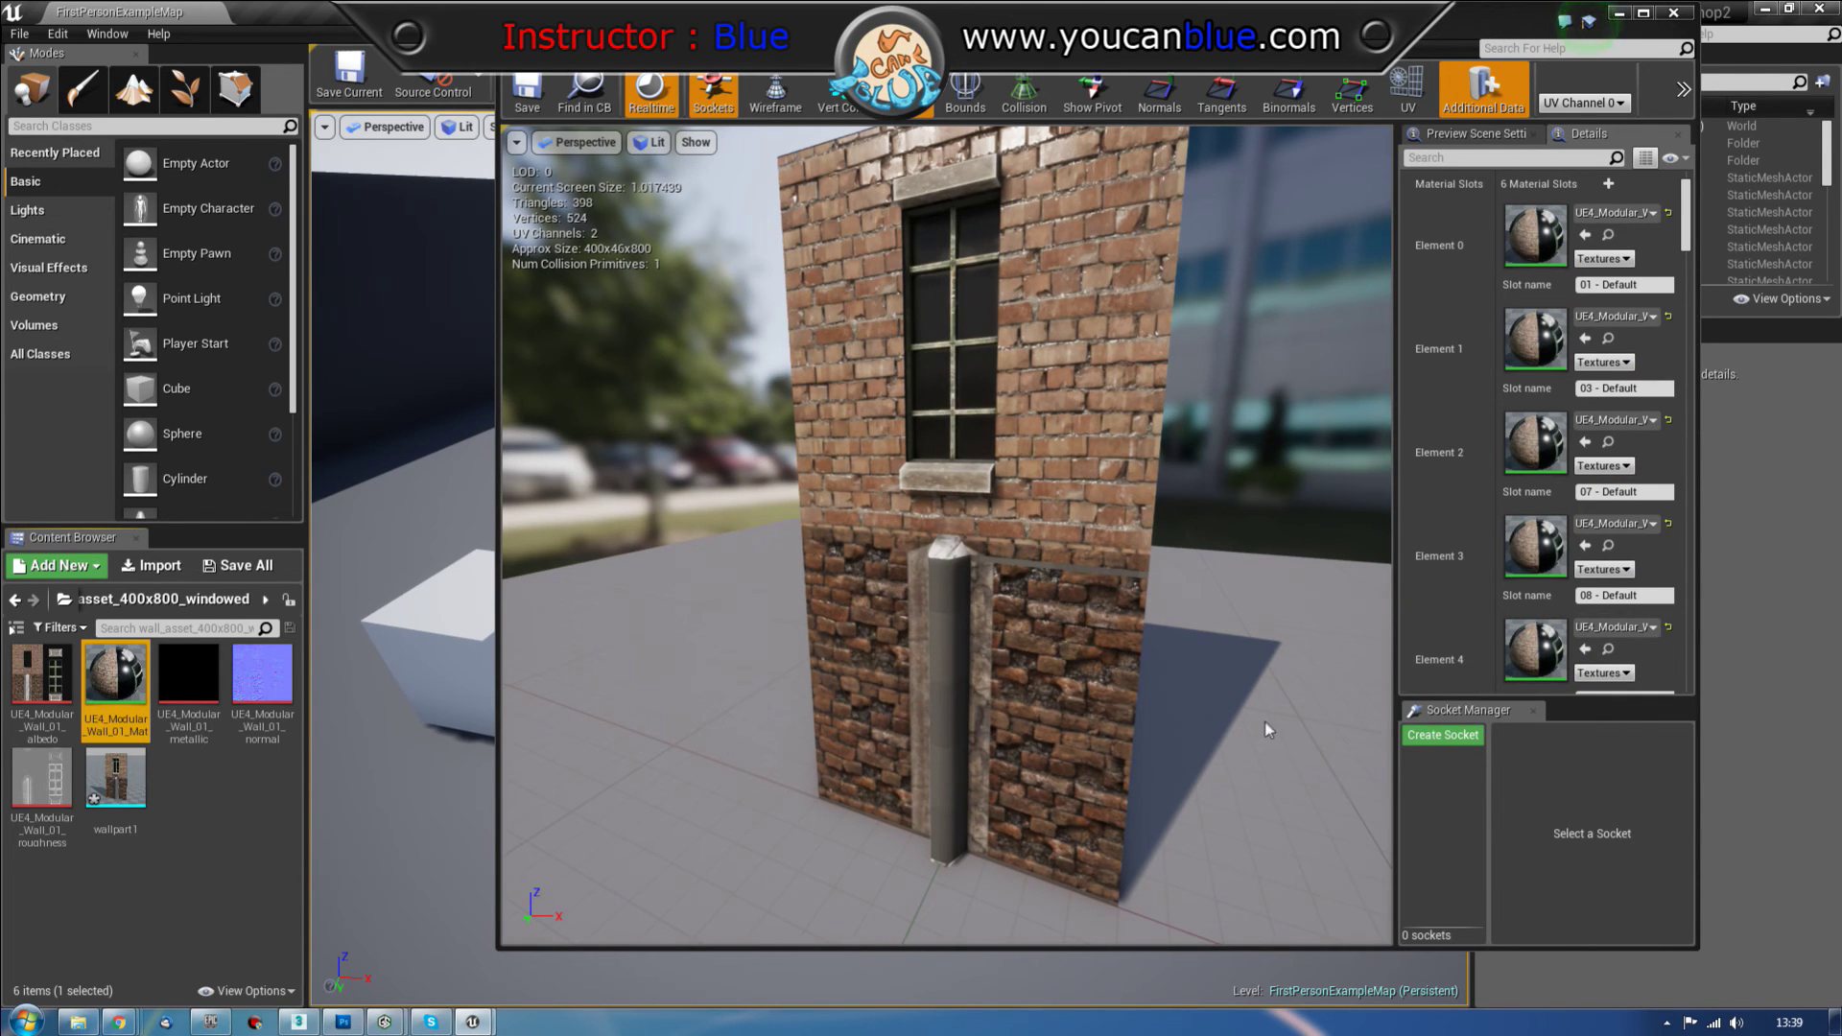
Step: Assign UE4_Modular_Wall_01_Mat to the remaining Element 5 slot, check the textured wall, and save the mesh
{"action": "scroll", "coordinate": [1135, 738], "scroll_direction": "down", "scroll_amount": 3}
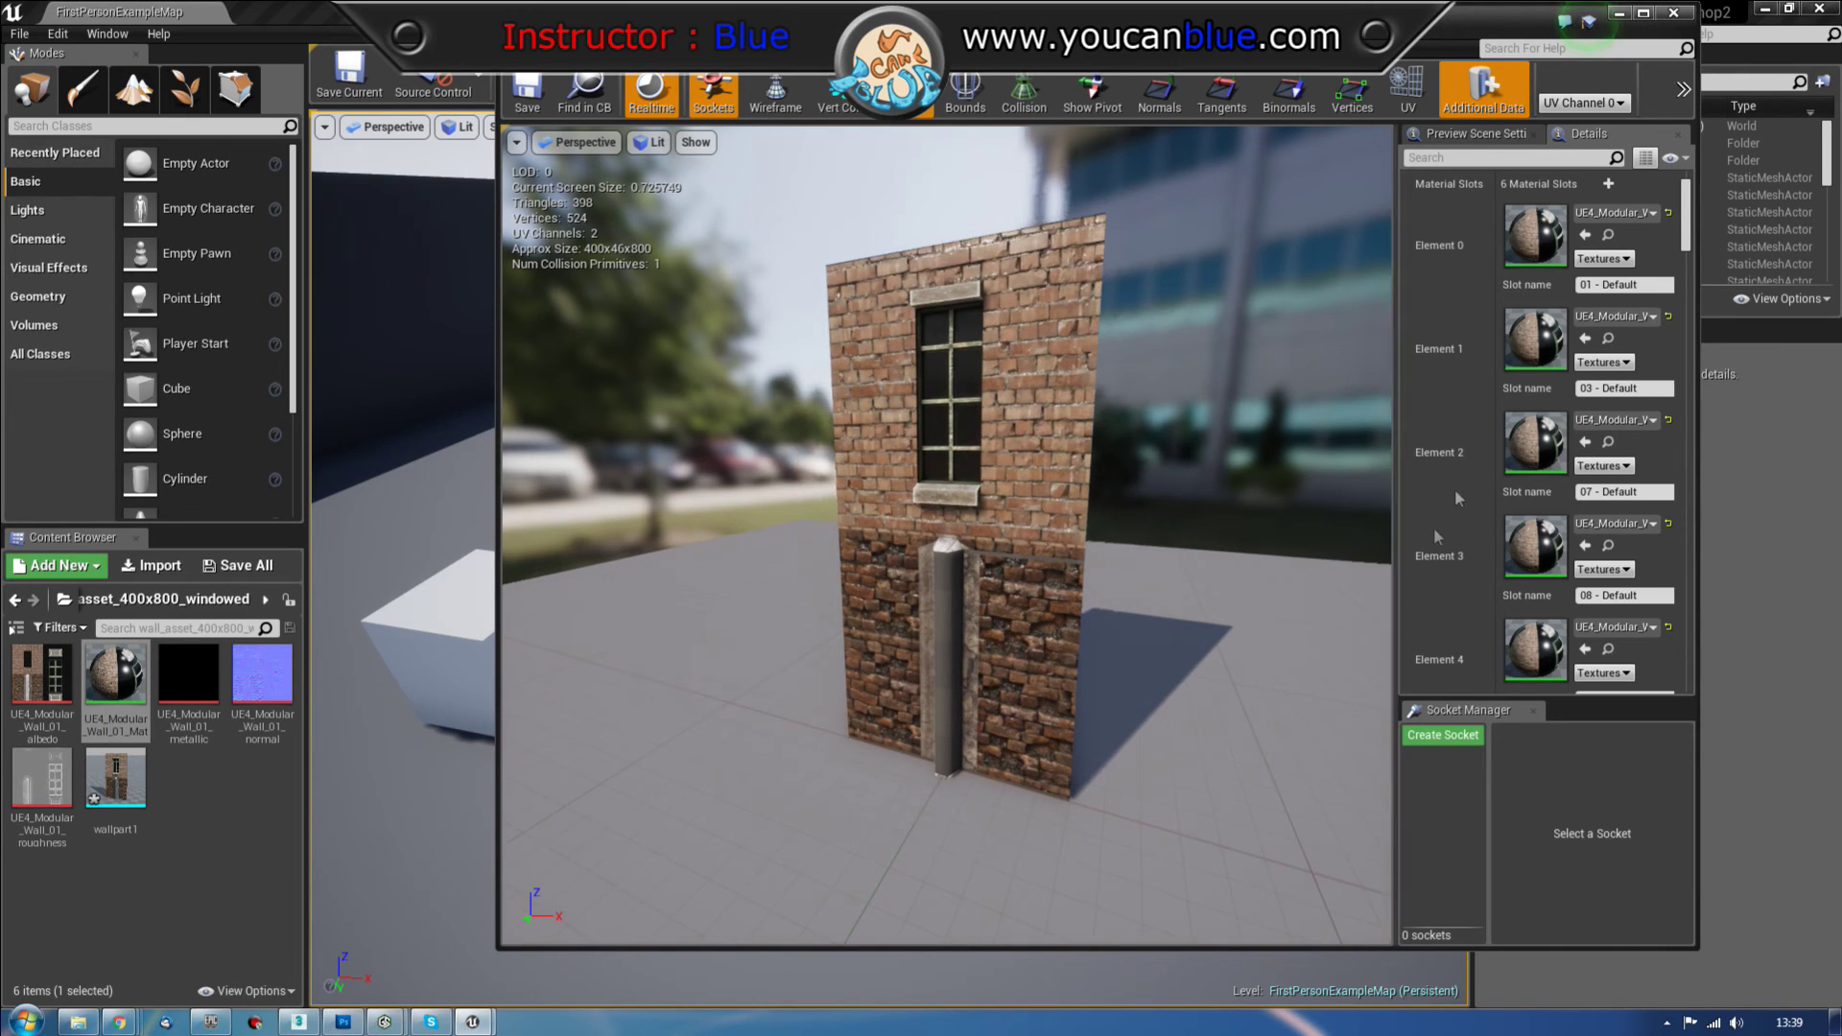
{"action": "scroll", "coordinate": [1685, 230], "scroll_direction": "down", "scroll_amount": 5}
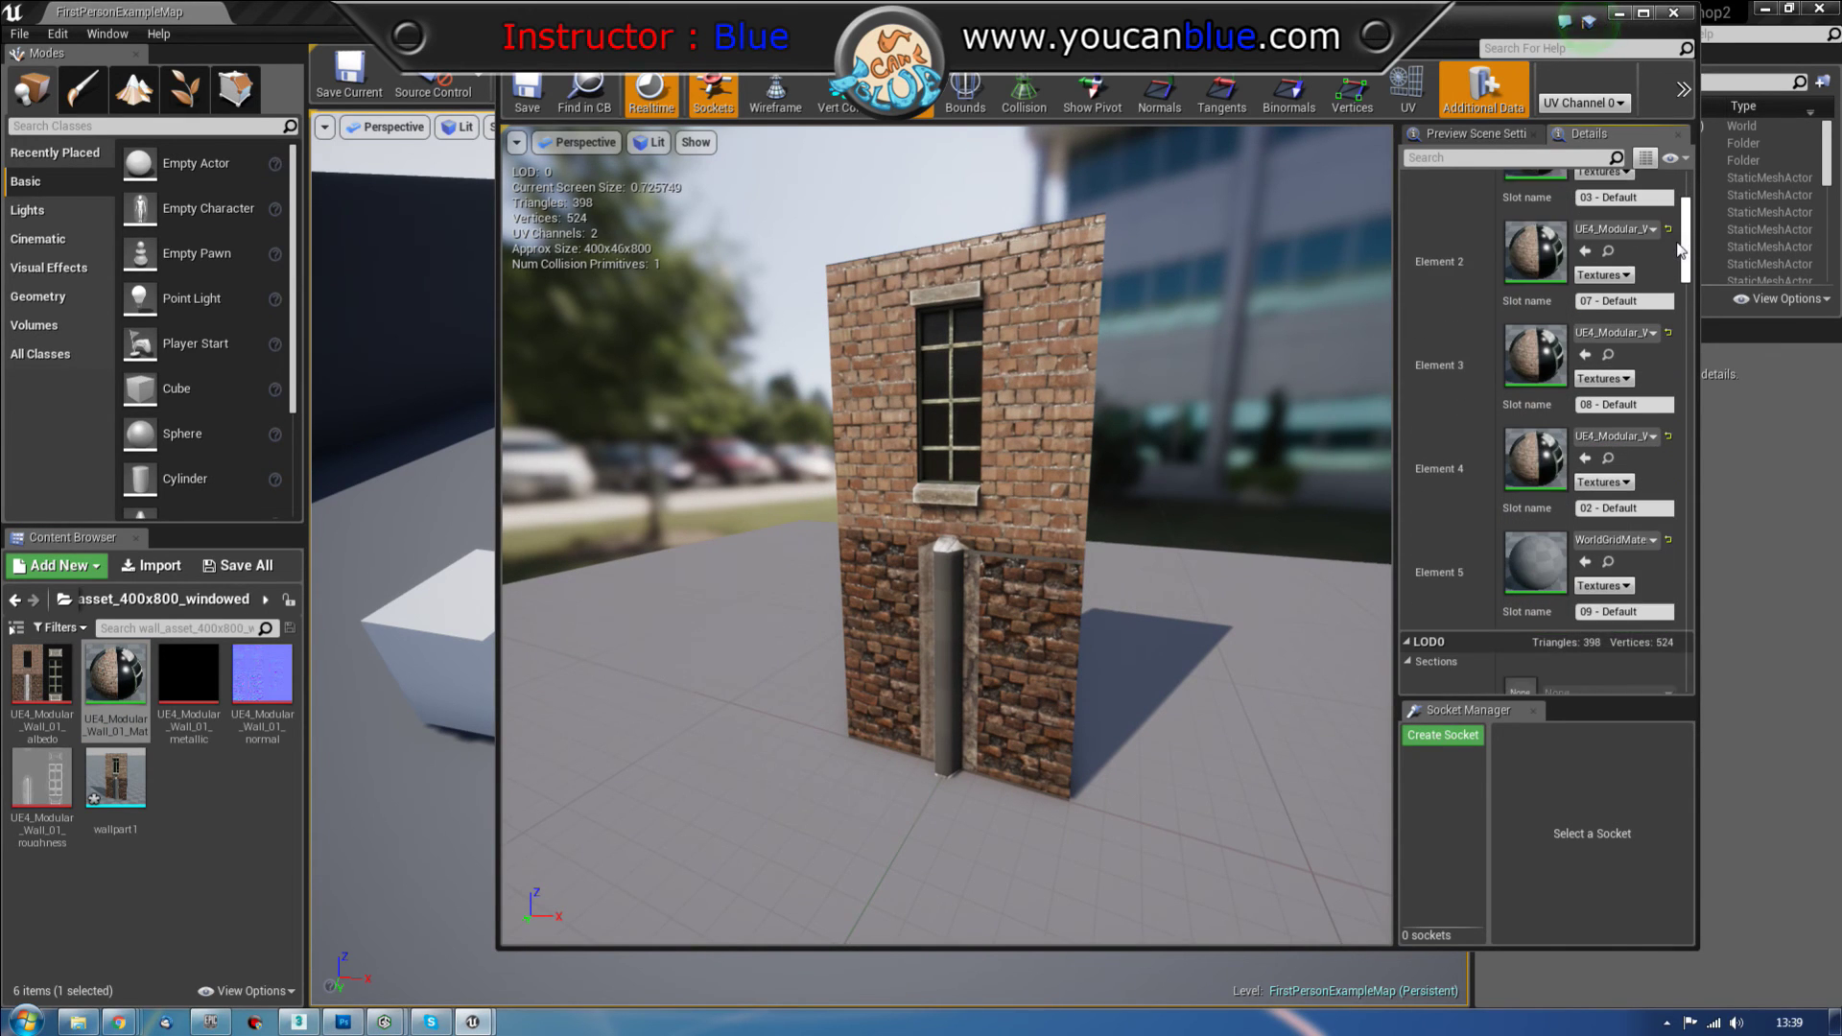
{"action": "left_click_drag", "start_coordinate": [115, 677], "coordinate": [1559, 545]}
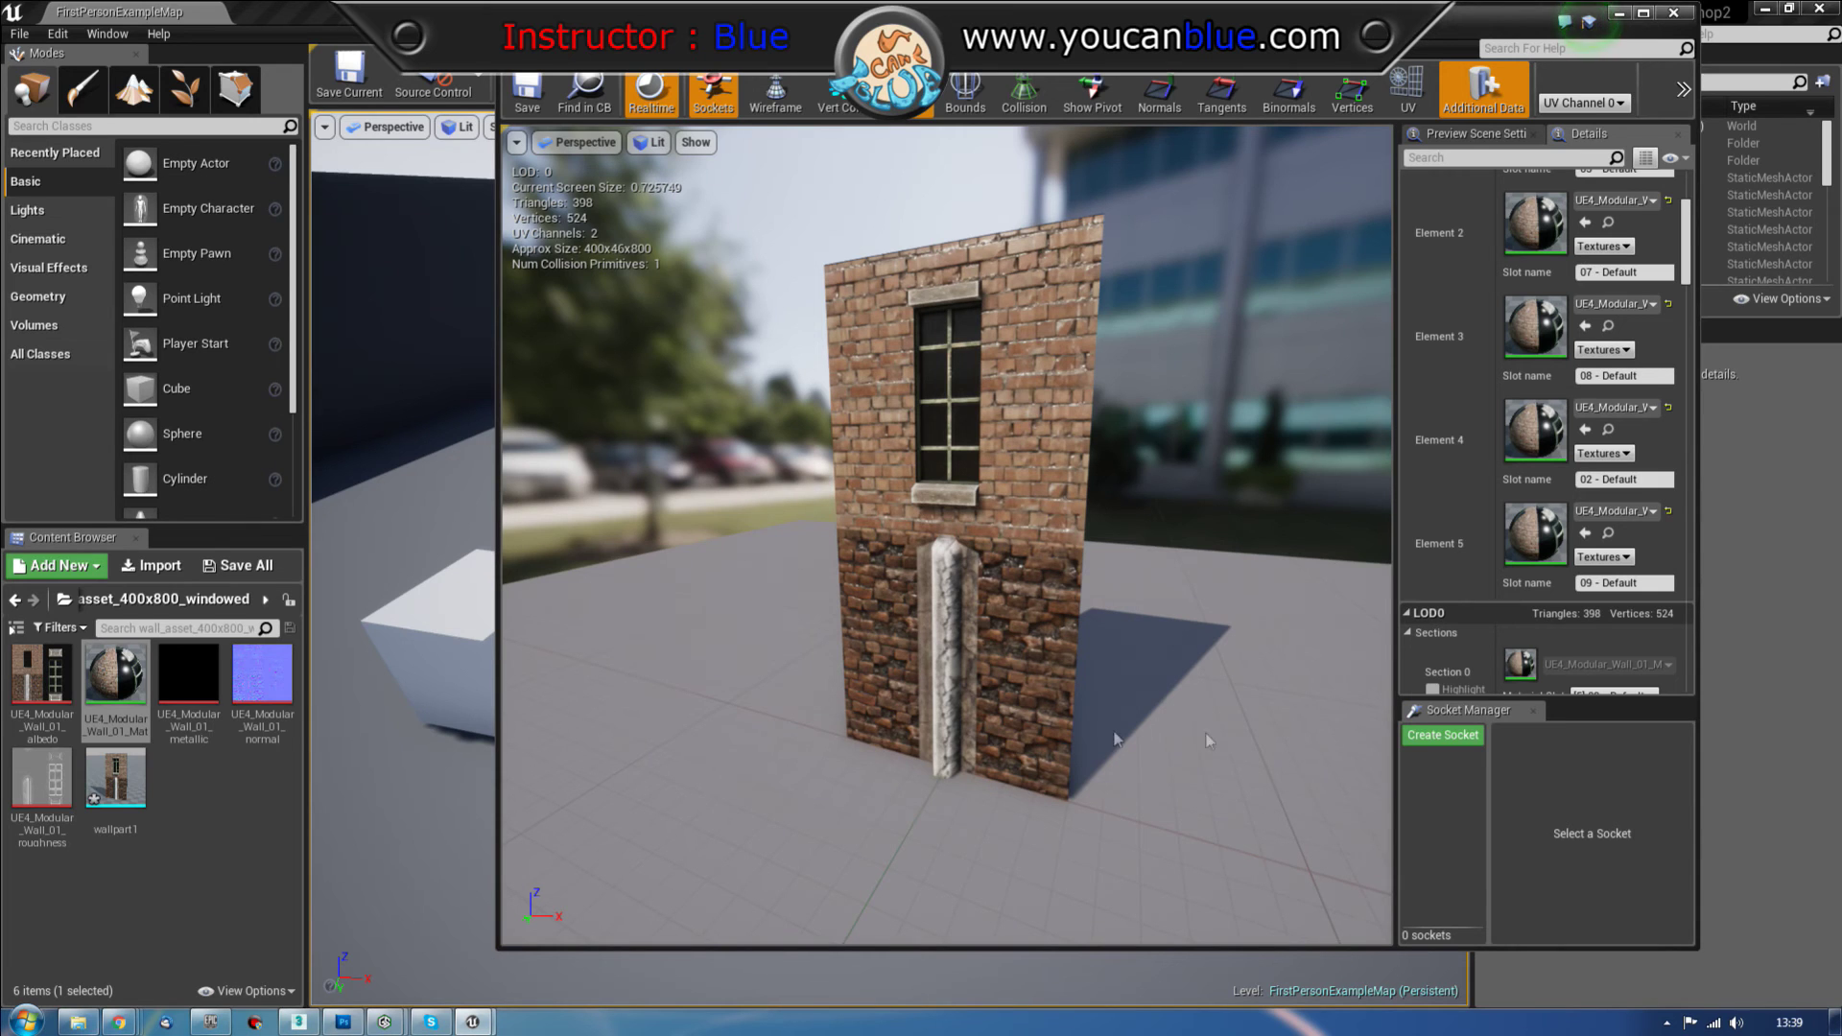
{"action": "left_click_drag", "start_coordinate": [811, 750], "coordinate": [756, 734]}
{"action": "mouse_move", "coordinate": [619, 819]}
{"action": "left_mouse_down"}
{"action": "mouse_move", "coordinate": [581, 817]}
{"action": "mouse_move", "coordinate": [603, 817]}
{"action": "left_mouse_up"}
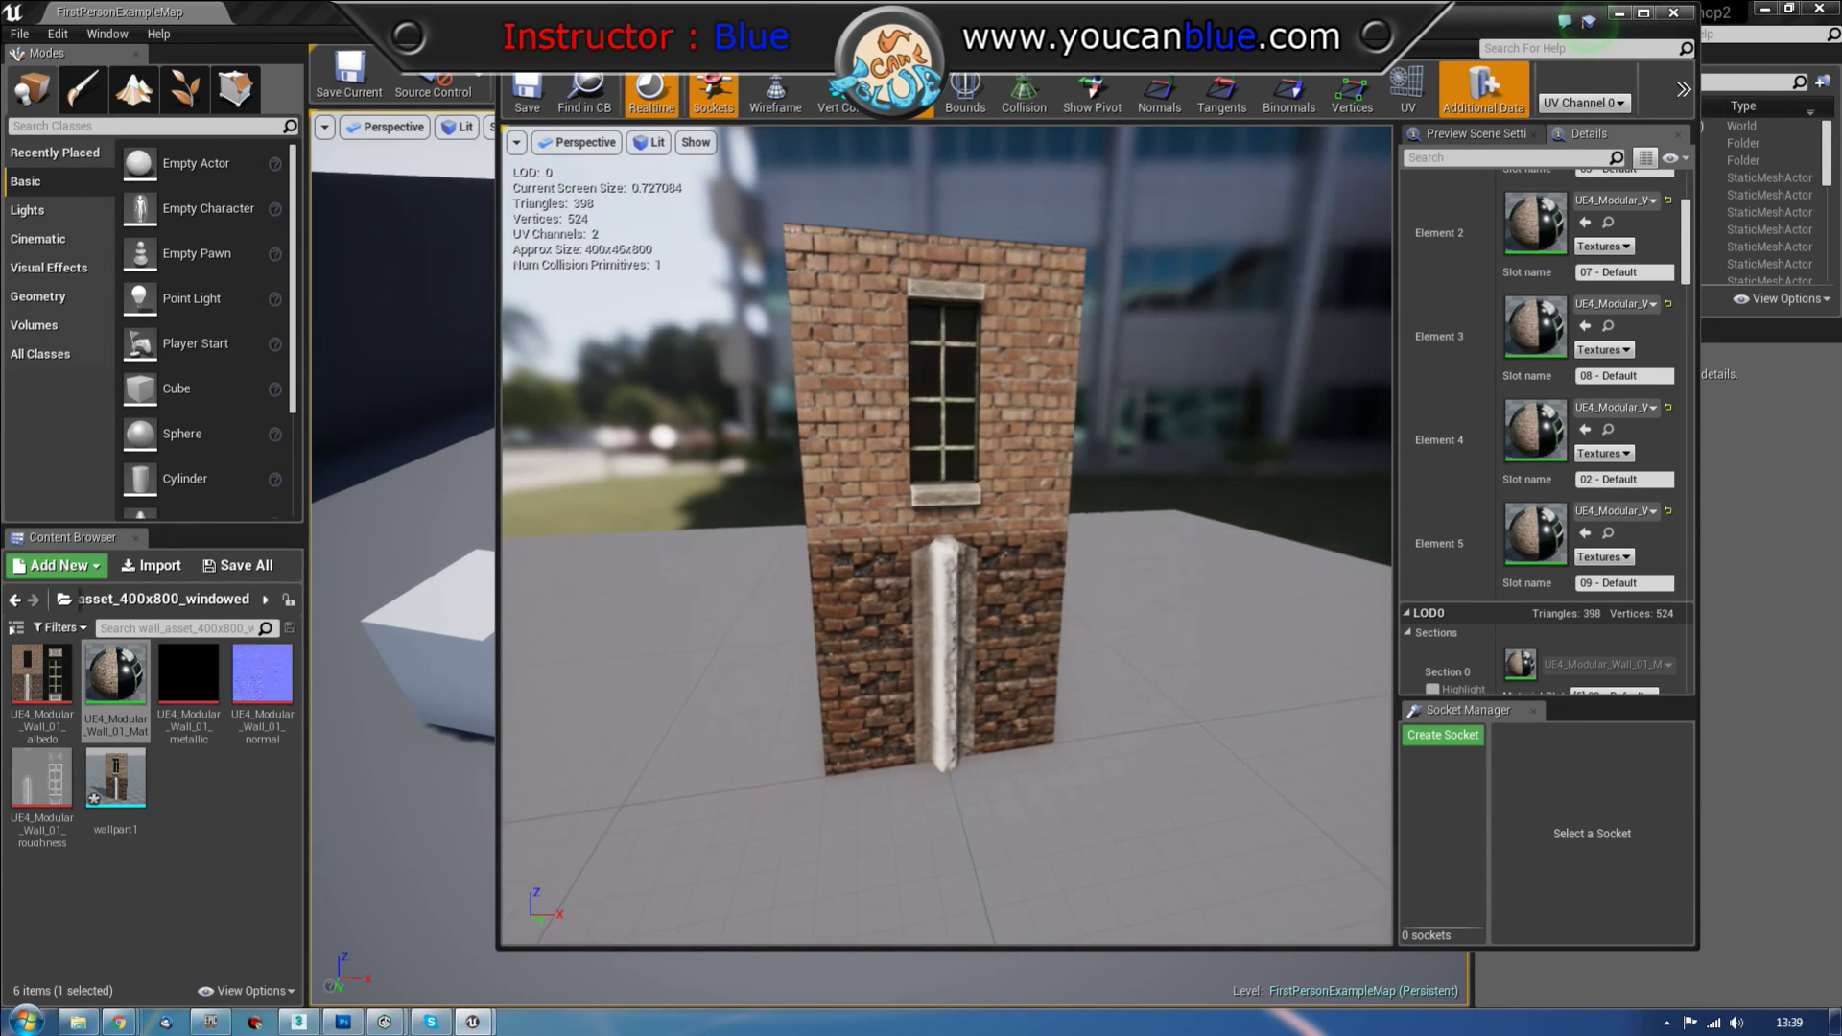
{"action": "left_click", "coordinate": [527, 96]}
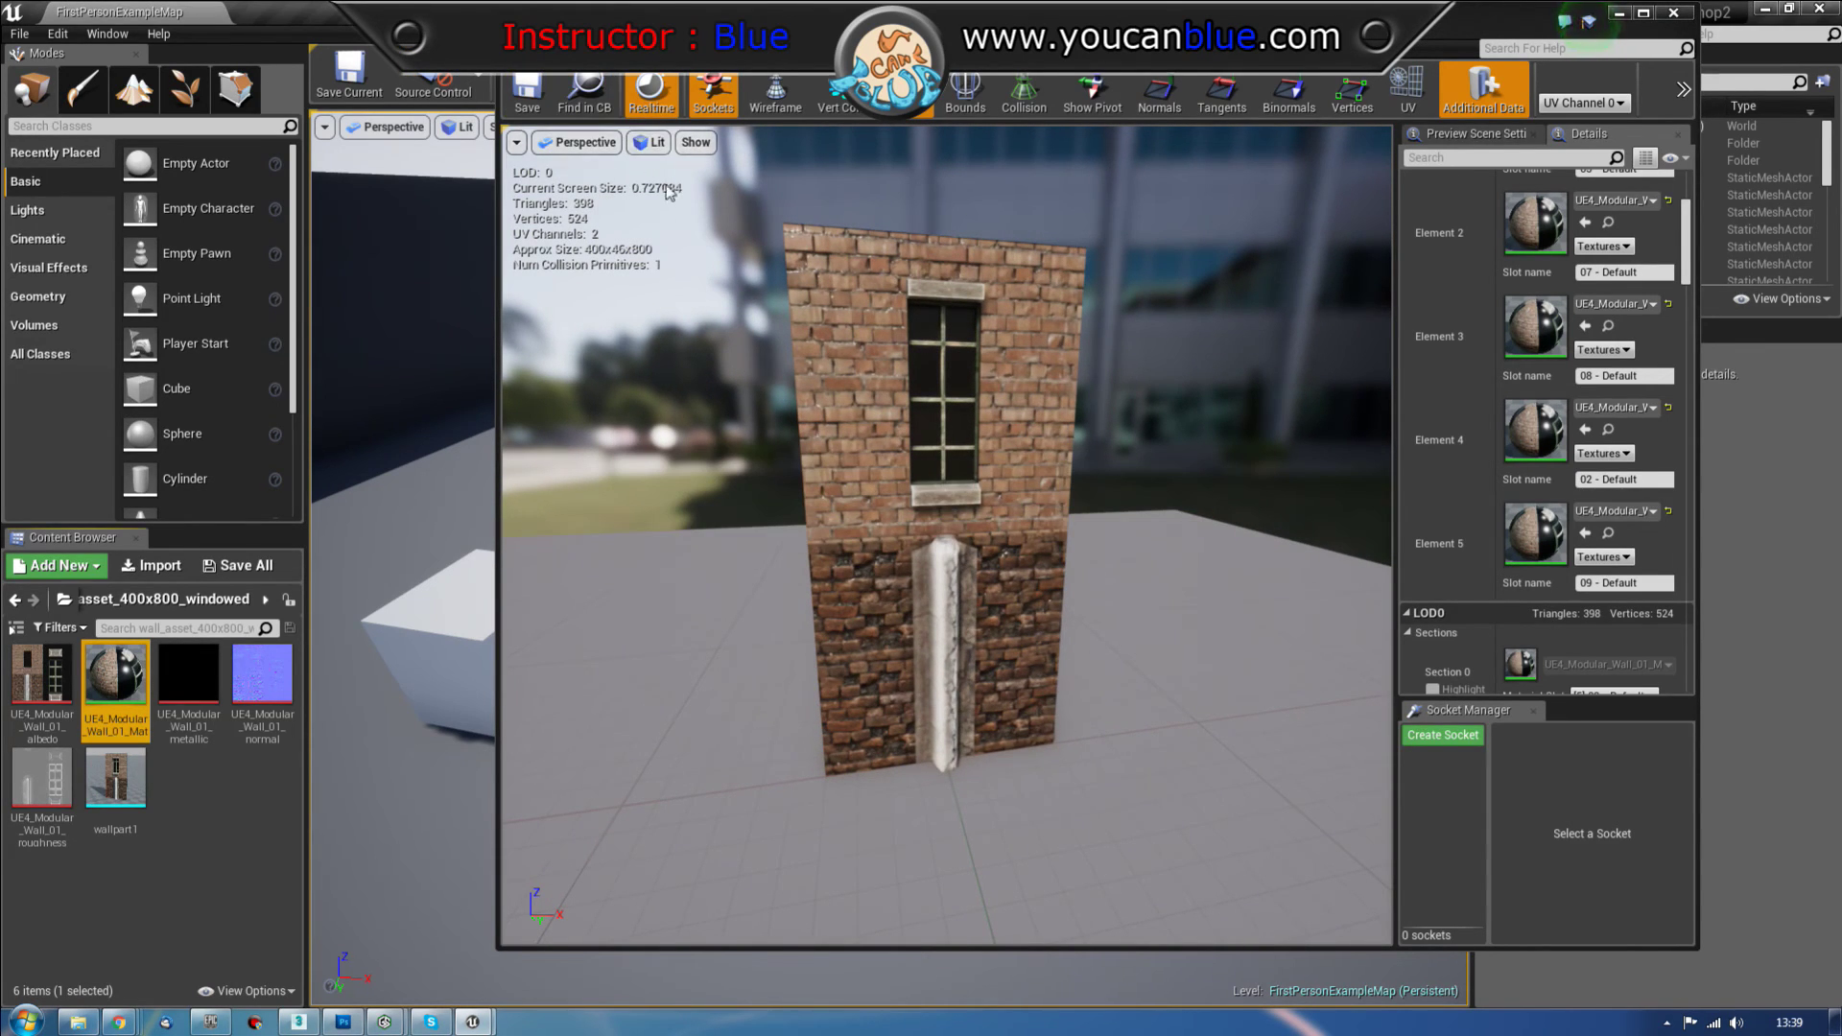
Step: Add a box simplified collision to the wallpart1 mesh and save it
{"action": "left_click", "coordinate": [695, 60]}
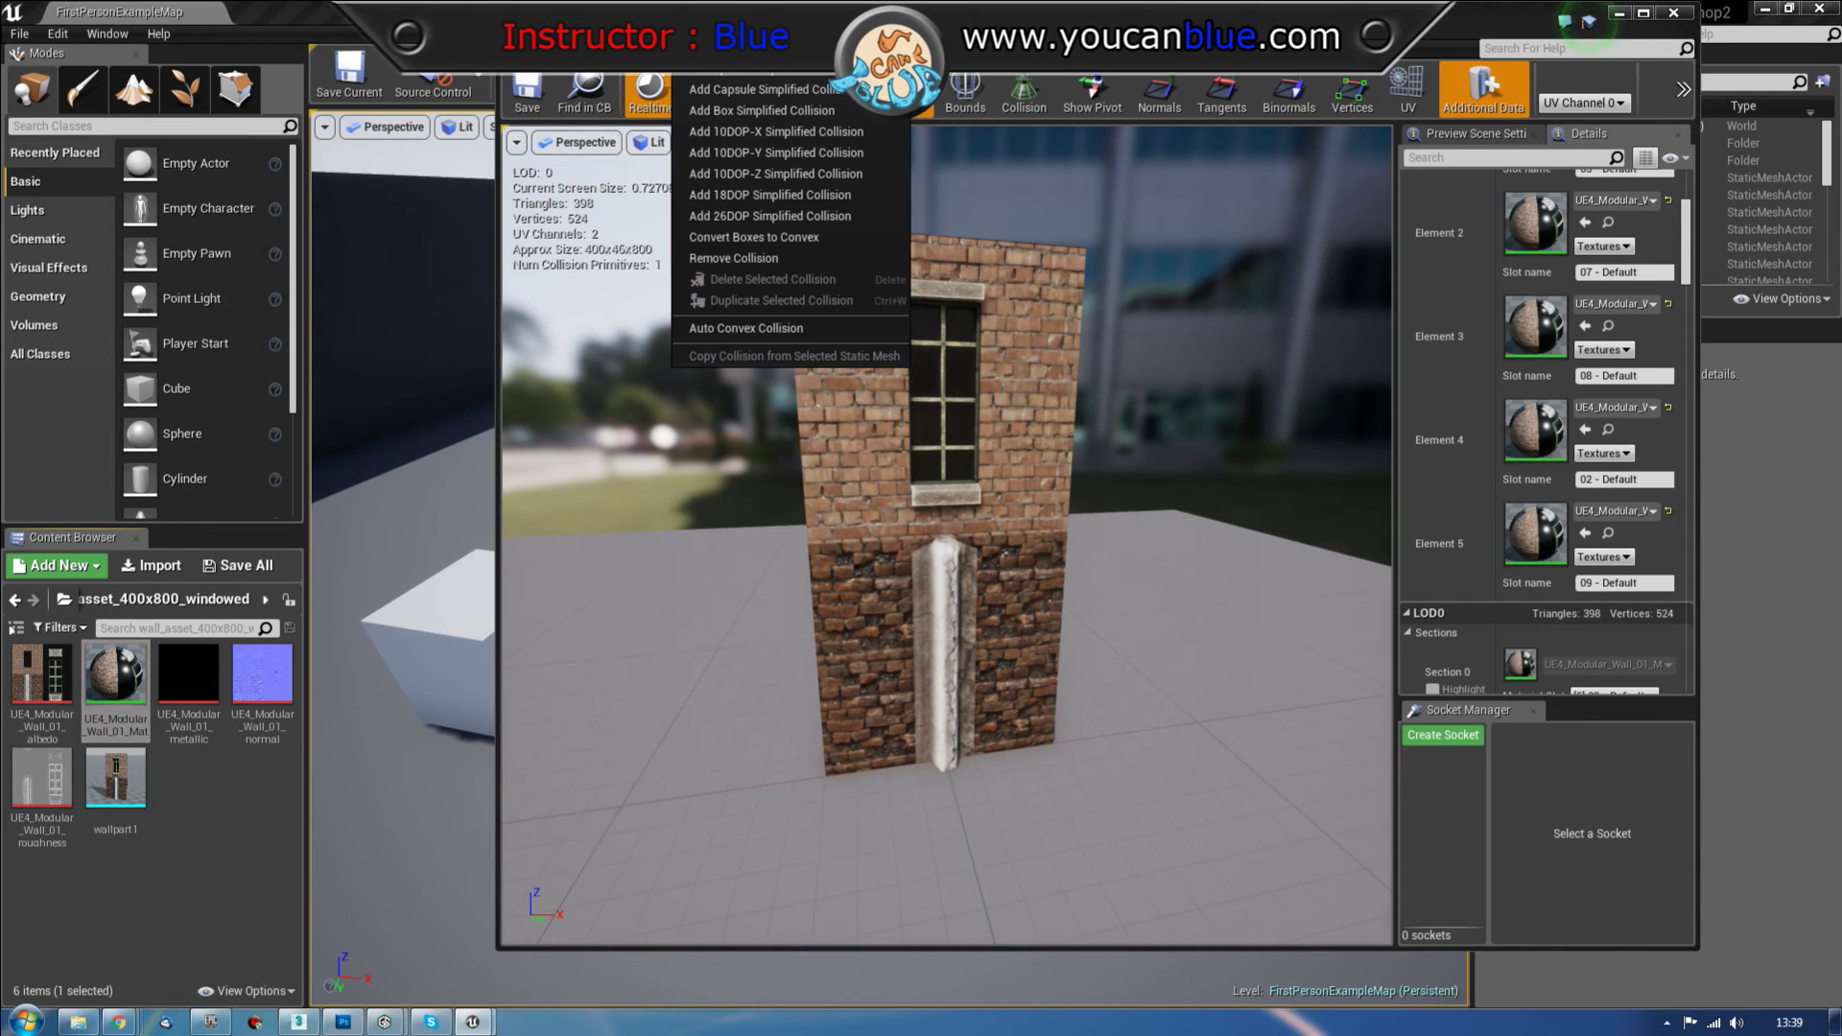
{"action": "left_click", "coordinate": [720, 112]}
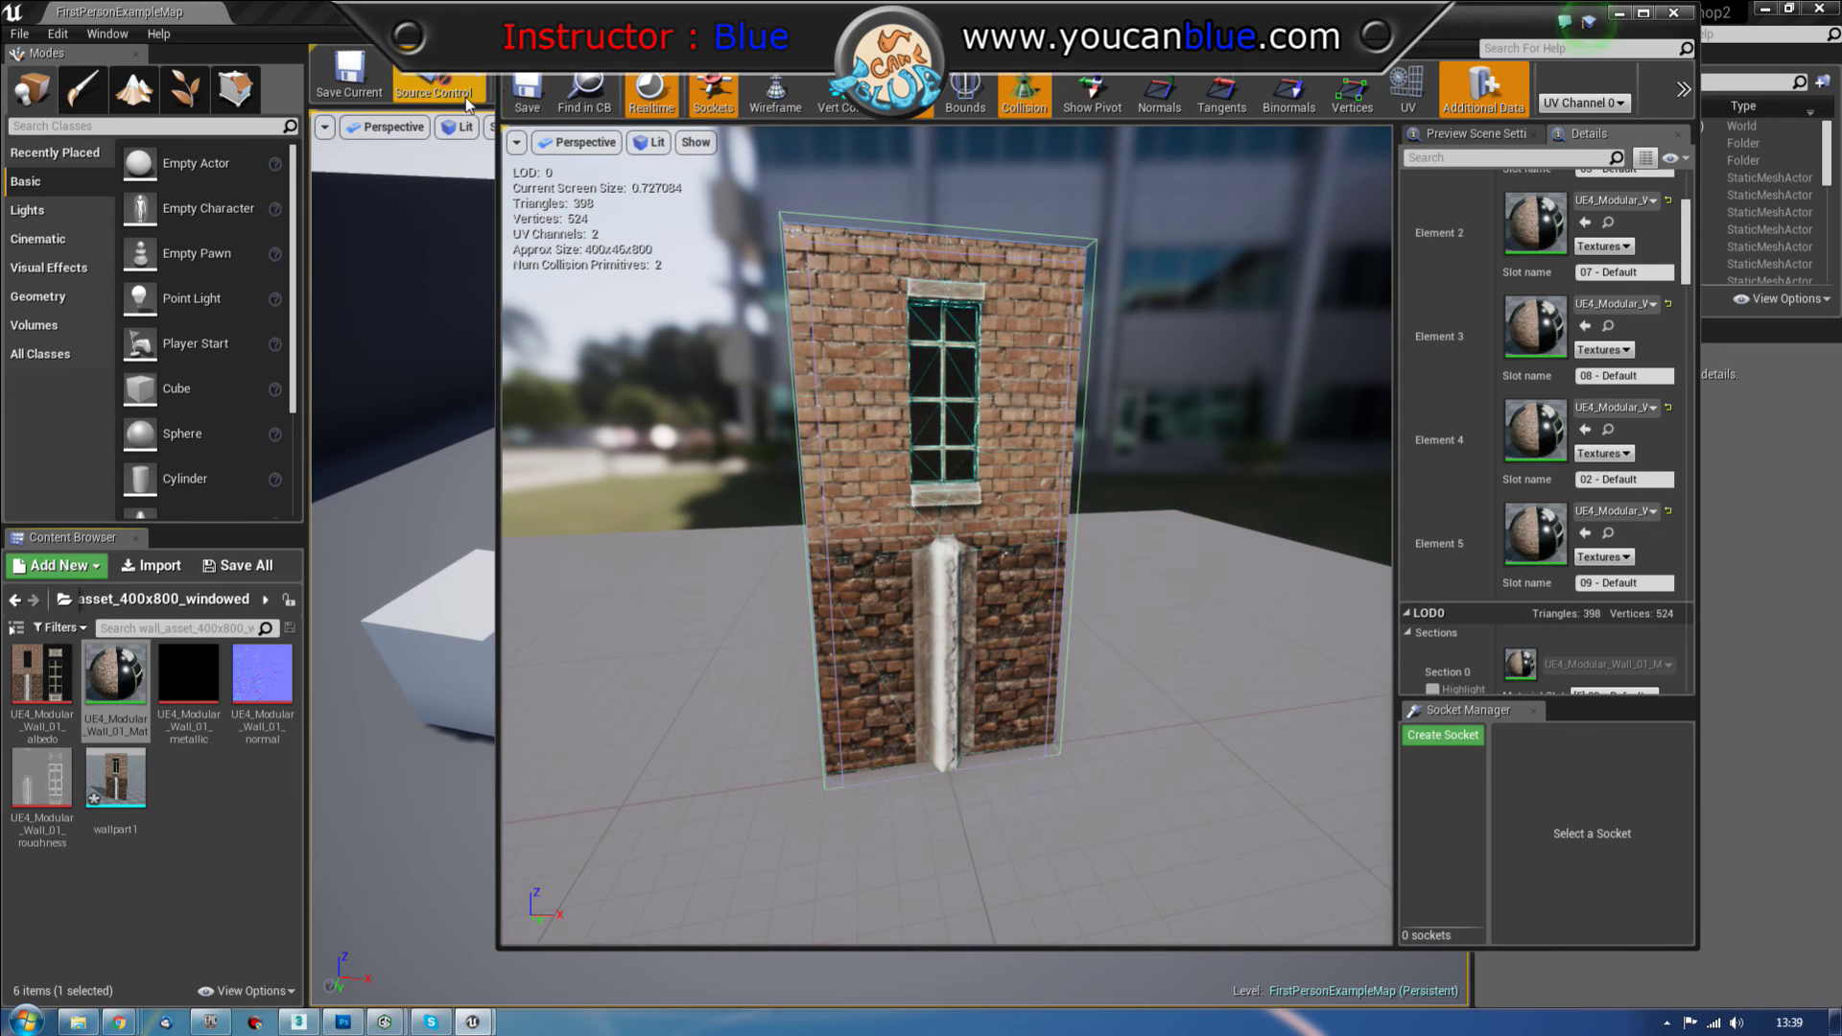
{"action": "left_click", "coordinate": [527, 99]}
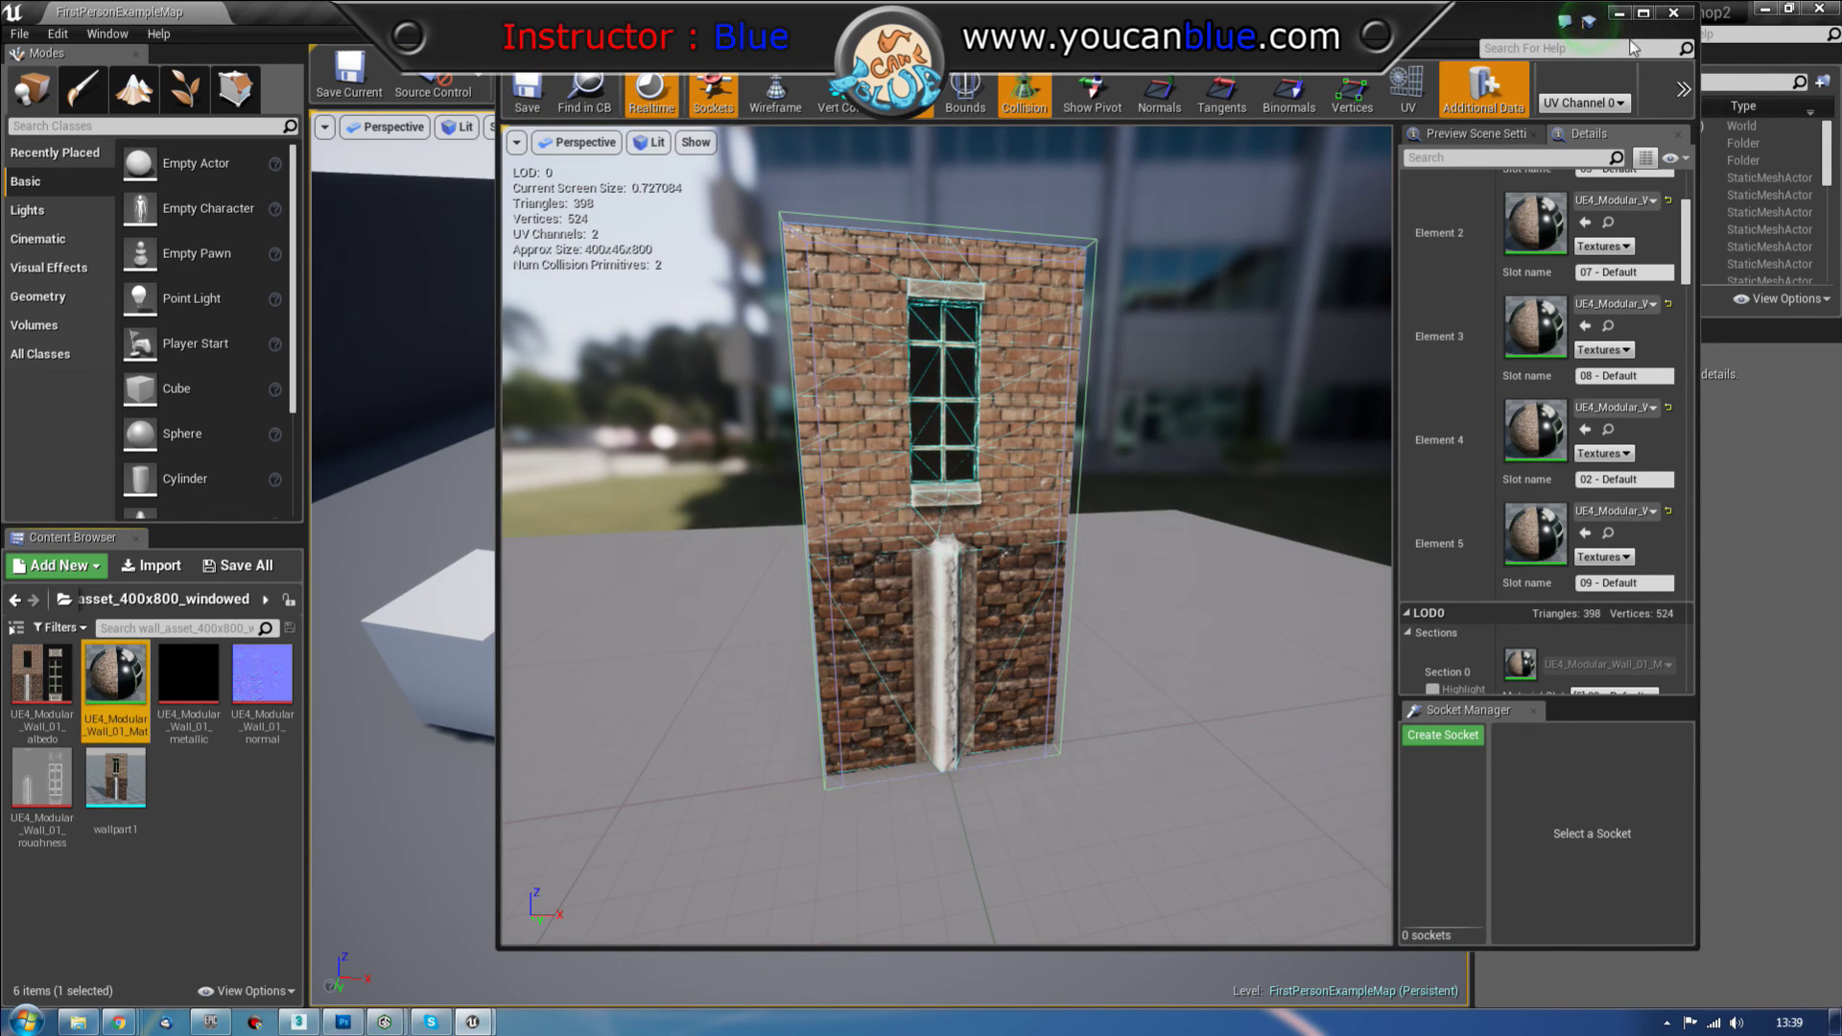
Step: Close the mesh editor and place the wallpart1 mesh on the floor of the level
{"action": "left_click", "coordinate": [1674, 13]}
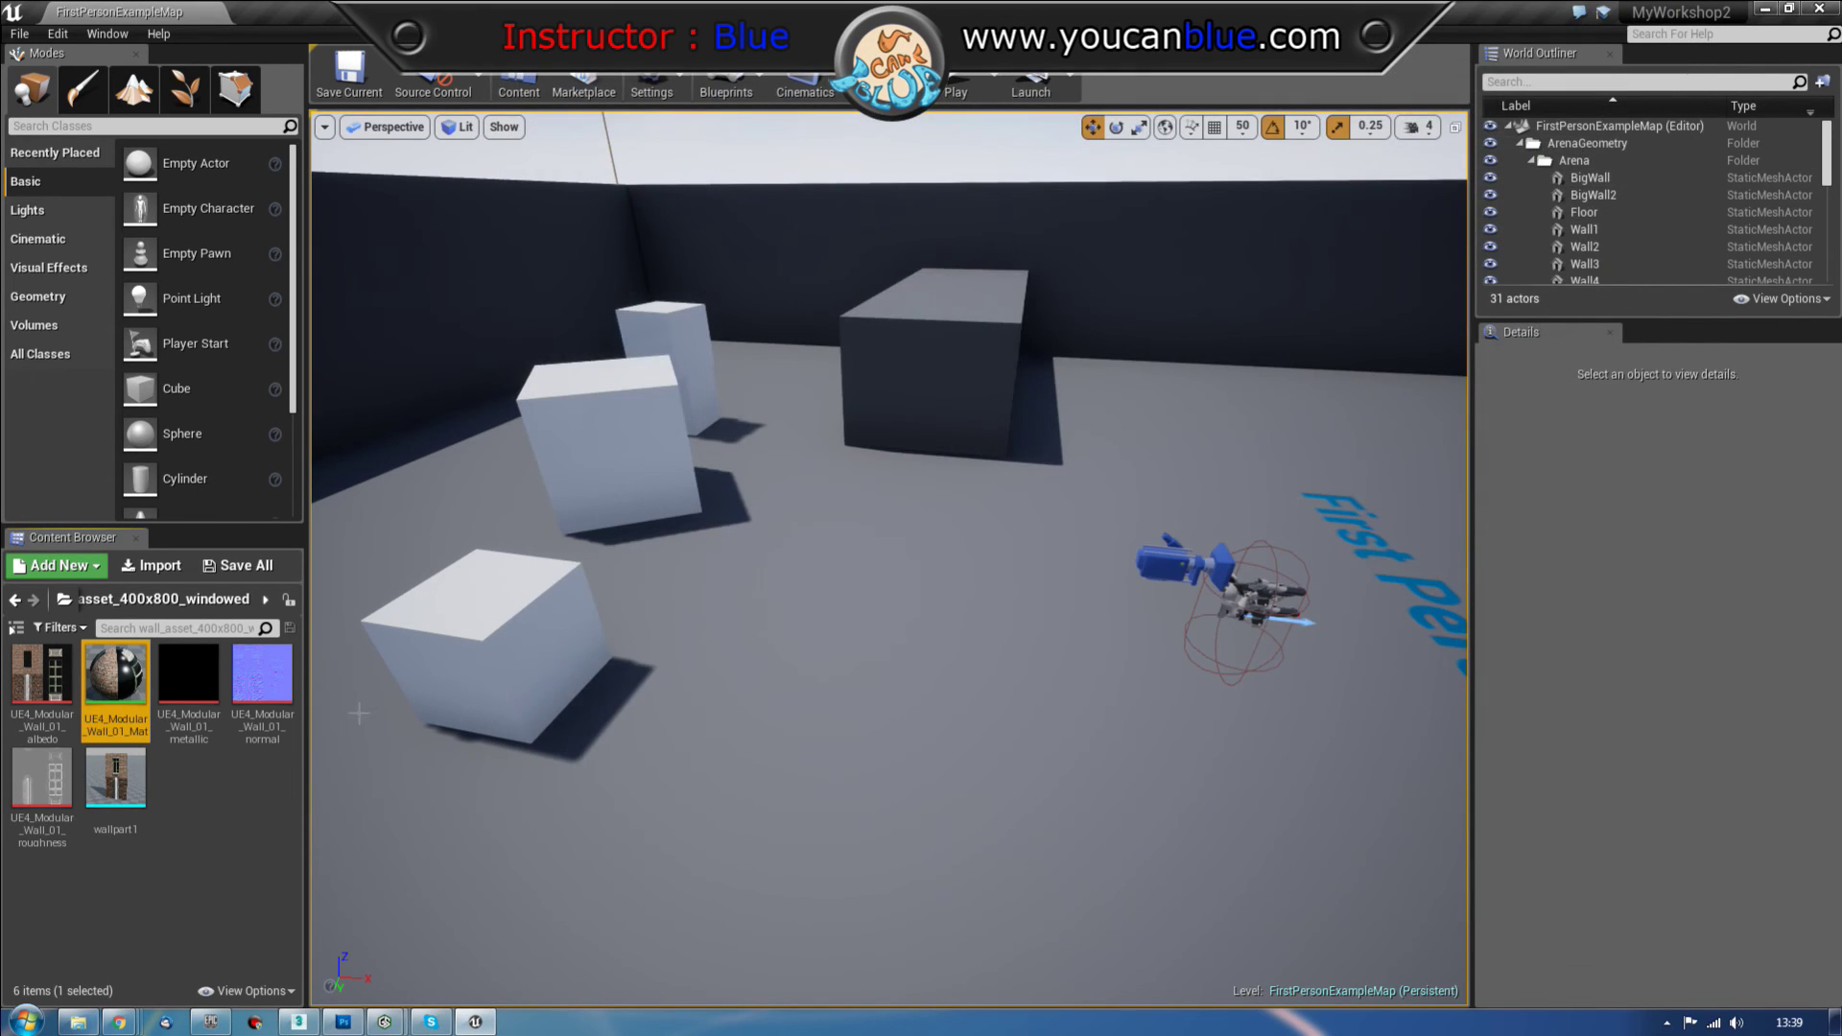
{"action": "mouse_move", "coordinate": [115, 686]}
{"action": "left_mouse_down"}
{"action": "mouse_move", "coordinate": [936, 598]}
{"action": "mouse_move", "coordinate": [210, 623]}
{"action": "mouse_move", "coordinate": [125, 683]}
{"action": "left_mouse_up"}
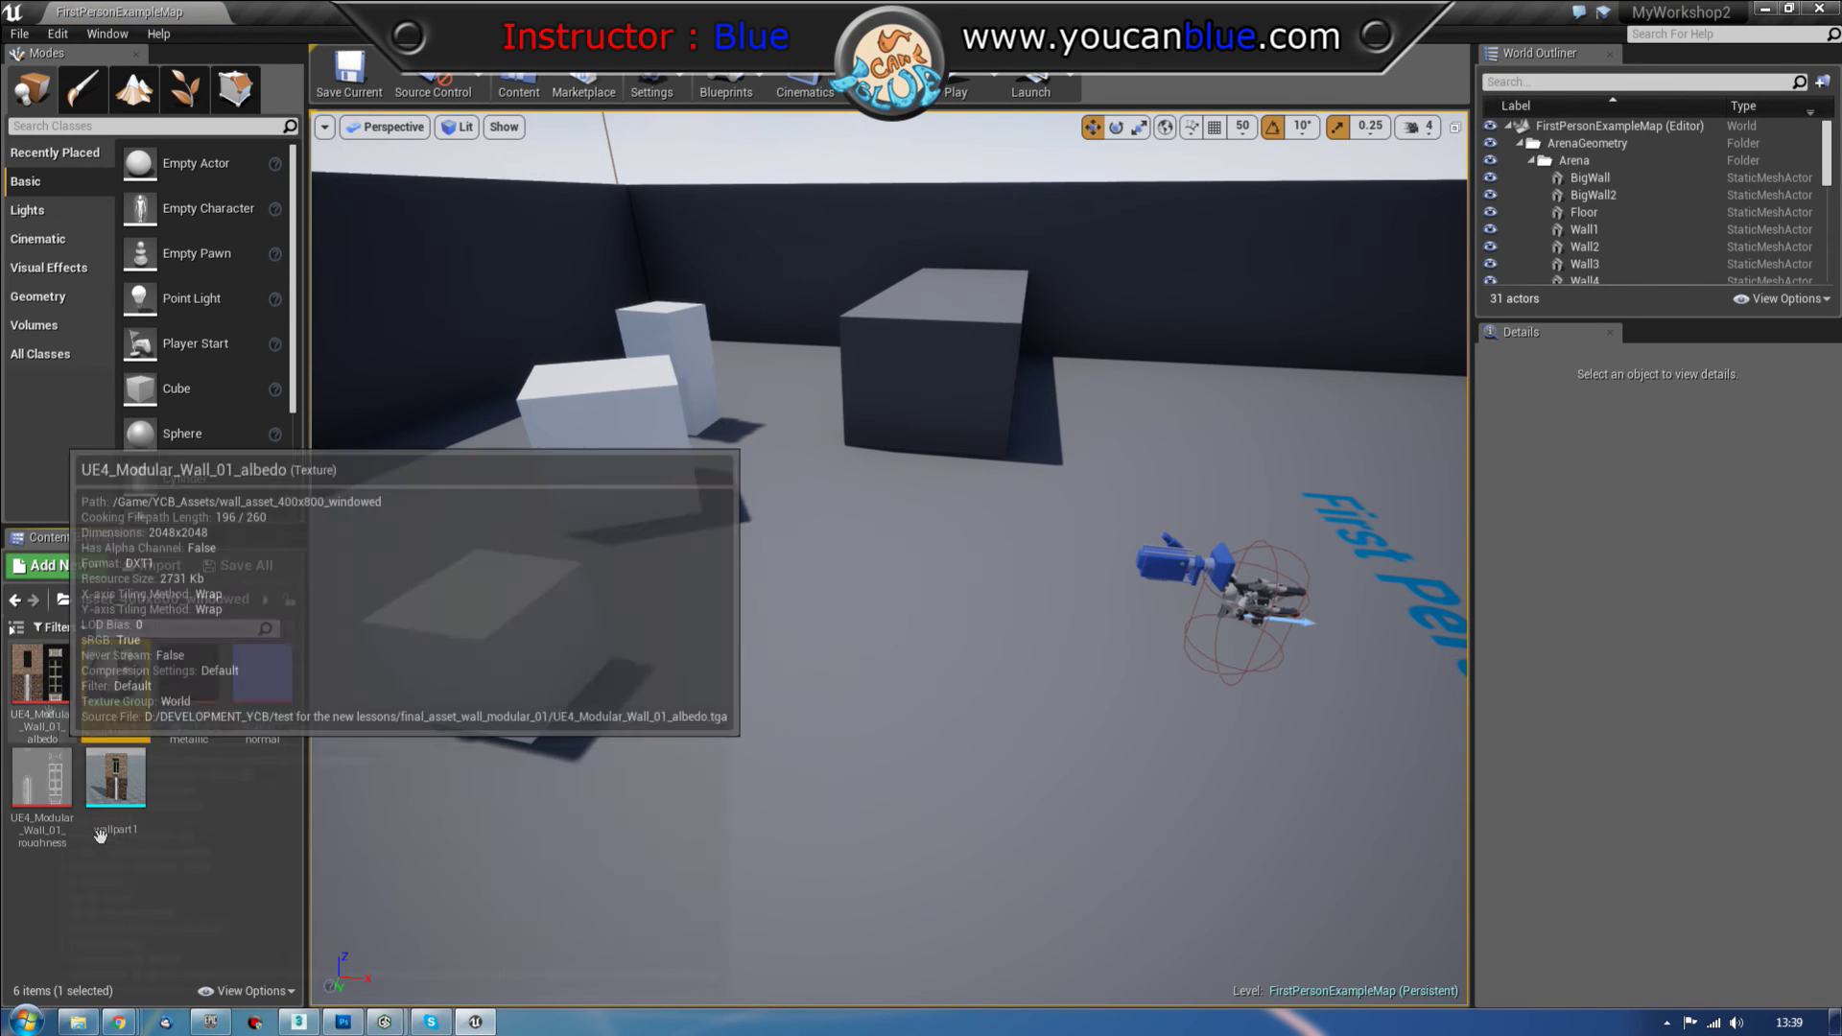
{"action": "left_click", "coordinate": [149, 909]}
{"action": "left_click", "coordinate": [117, 796]}
{"action": "left_click_drag", "start_coordinate": [121, 803], "coordinate": [1197, 406]}
{"action": "left_click_drag", "start_coordinate": [1214, 571], "coordinate": [1213, 571]}
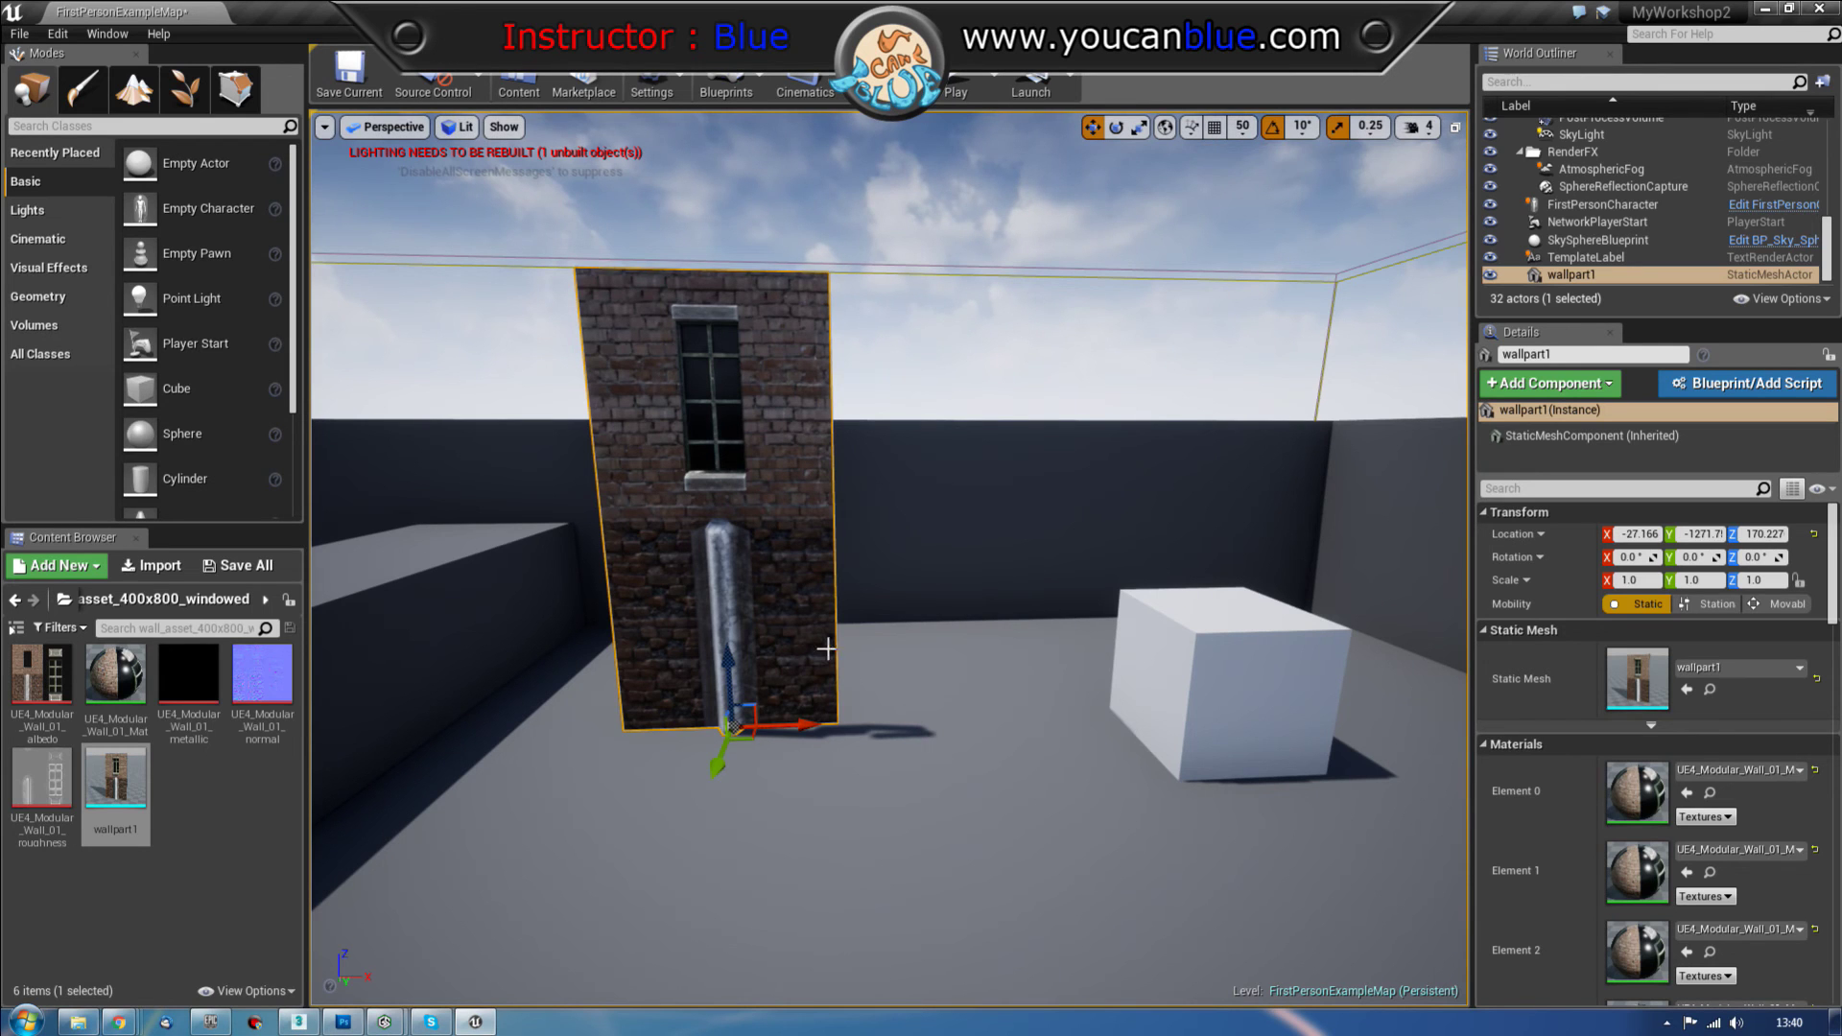
Step: Undo a free-placed copy of the wall, enable grid snapping at 50, and duplicate the wall along X flush beside the original
{"action": "left_click_drag", "start_coordinate": [779, 728], "coordinate": [989, 731]}
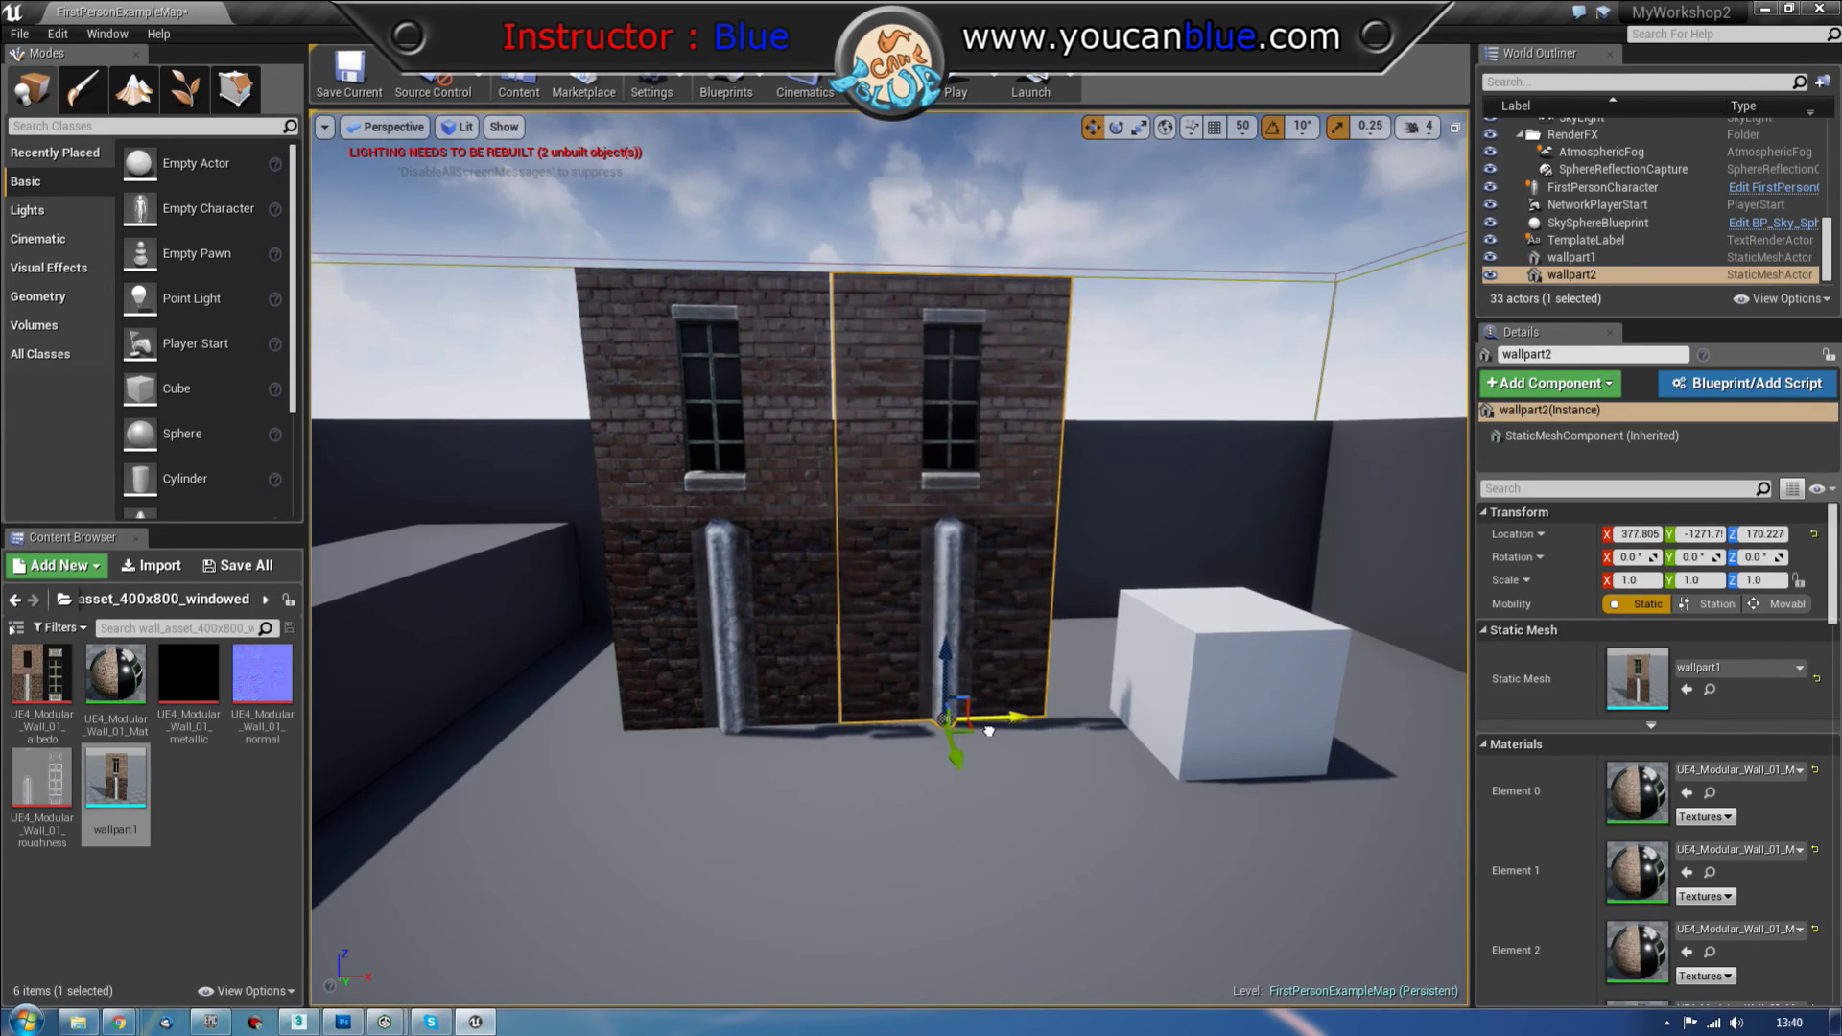
{"action": "key", "text": "ctrl+z"}
{"action": "left_click", "coordinate": [1213, 125]}
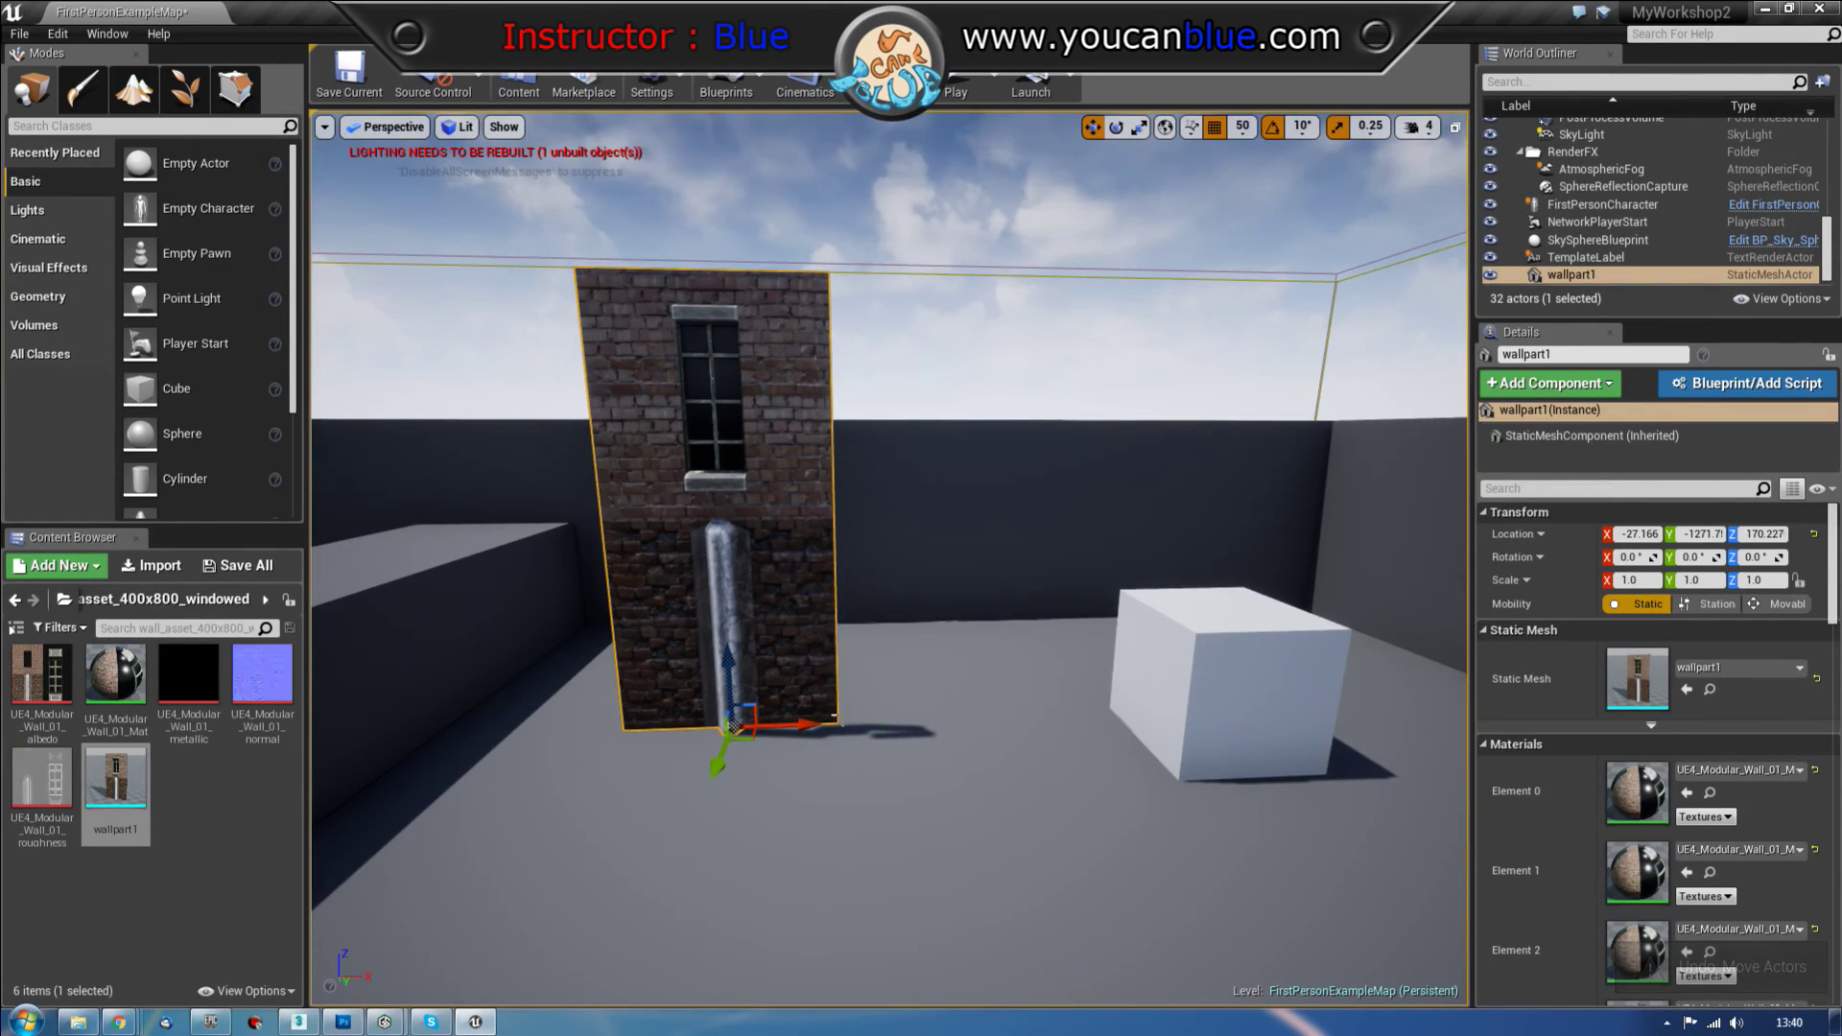
{"action": "left_click_drag", "start_coordinate": [819, 724], "coordinate": [1011, 713]}
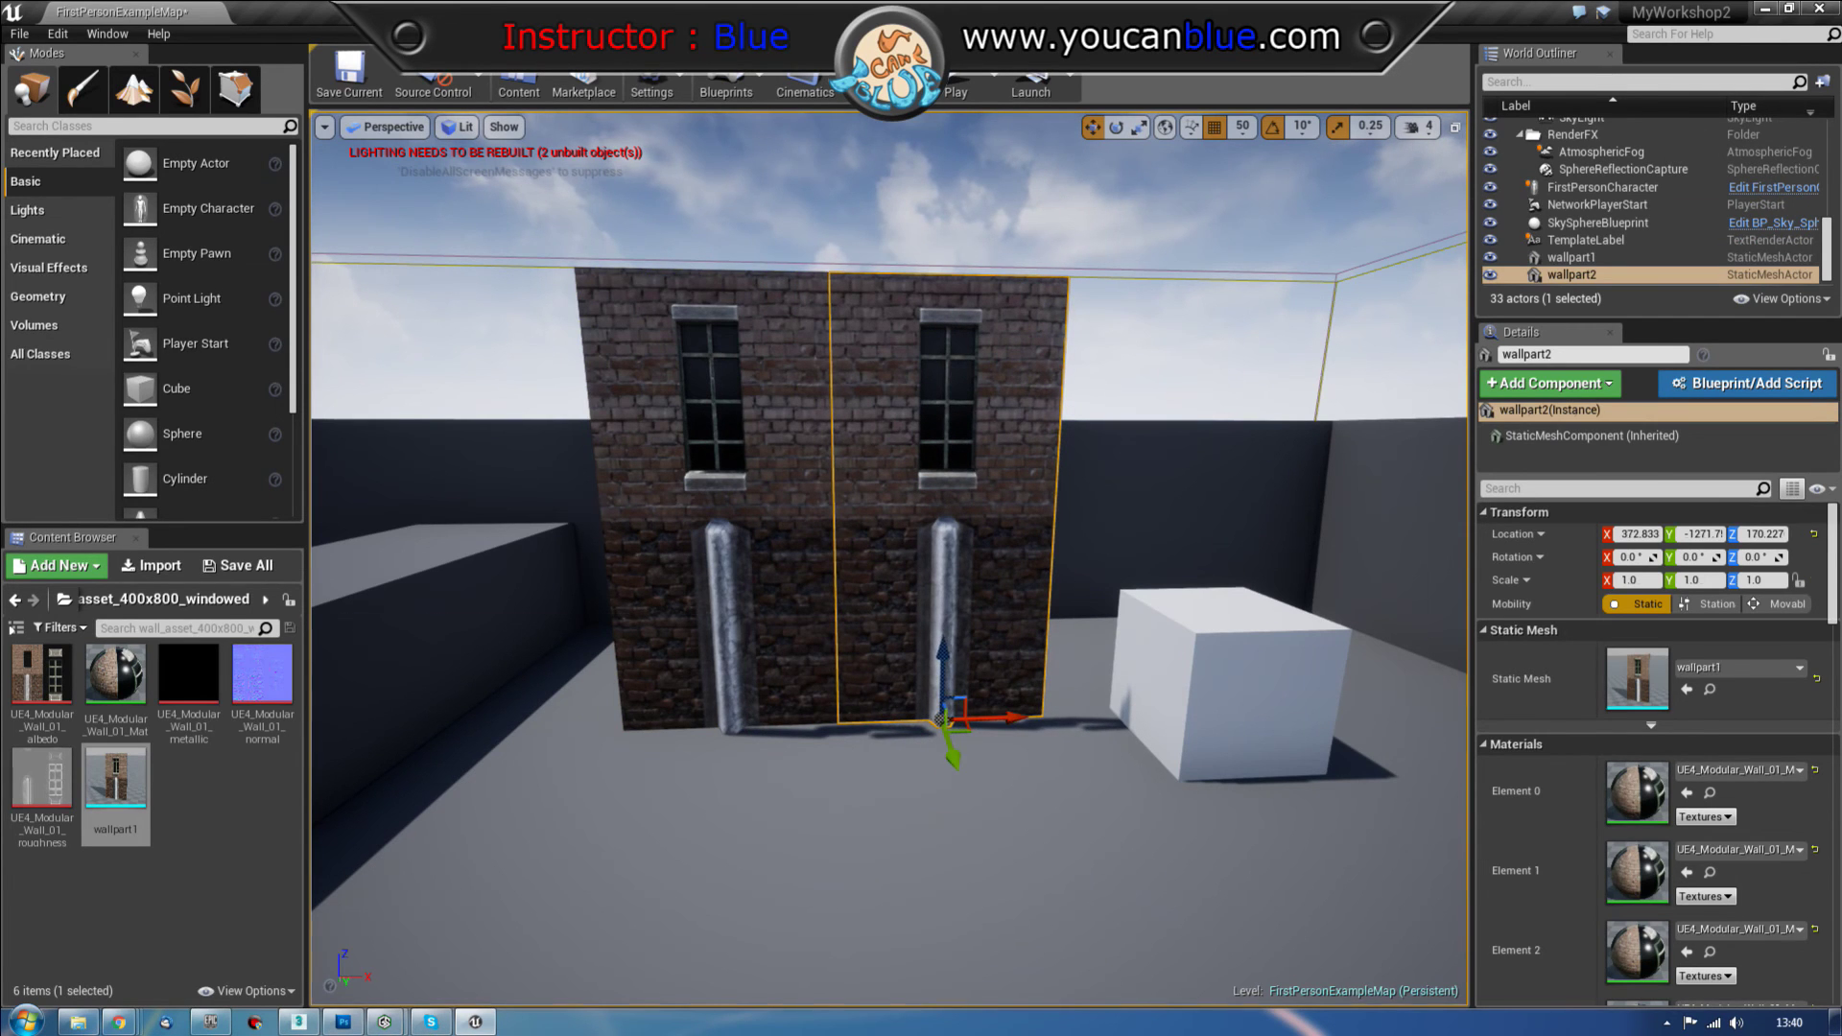
Step: Play the level from a spot on the floor, inspect the two joined brick walls up close from several sides, and stop playing
{"action": "left_click", "coordinate": [988, 832]}
{"action": "key", "text": "s"}
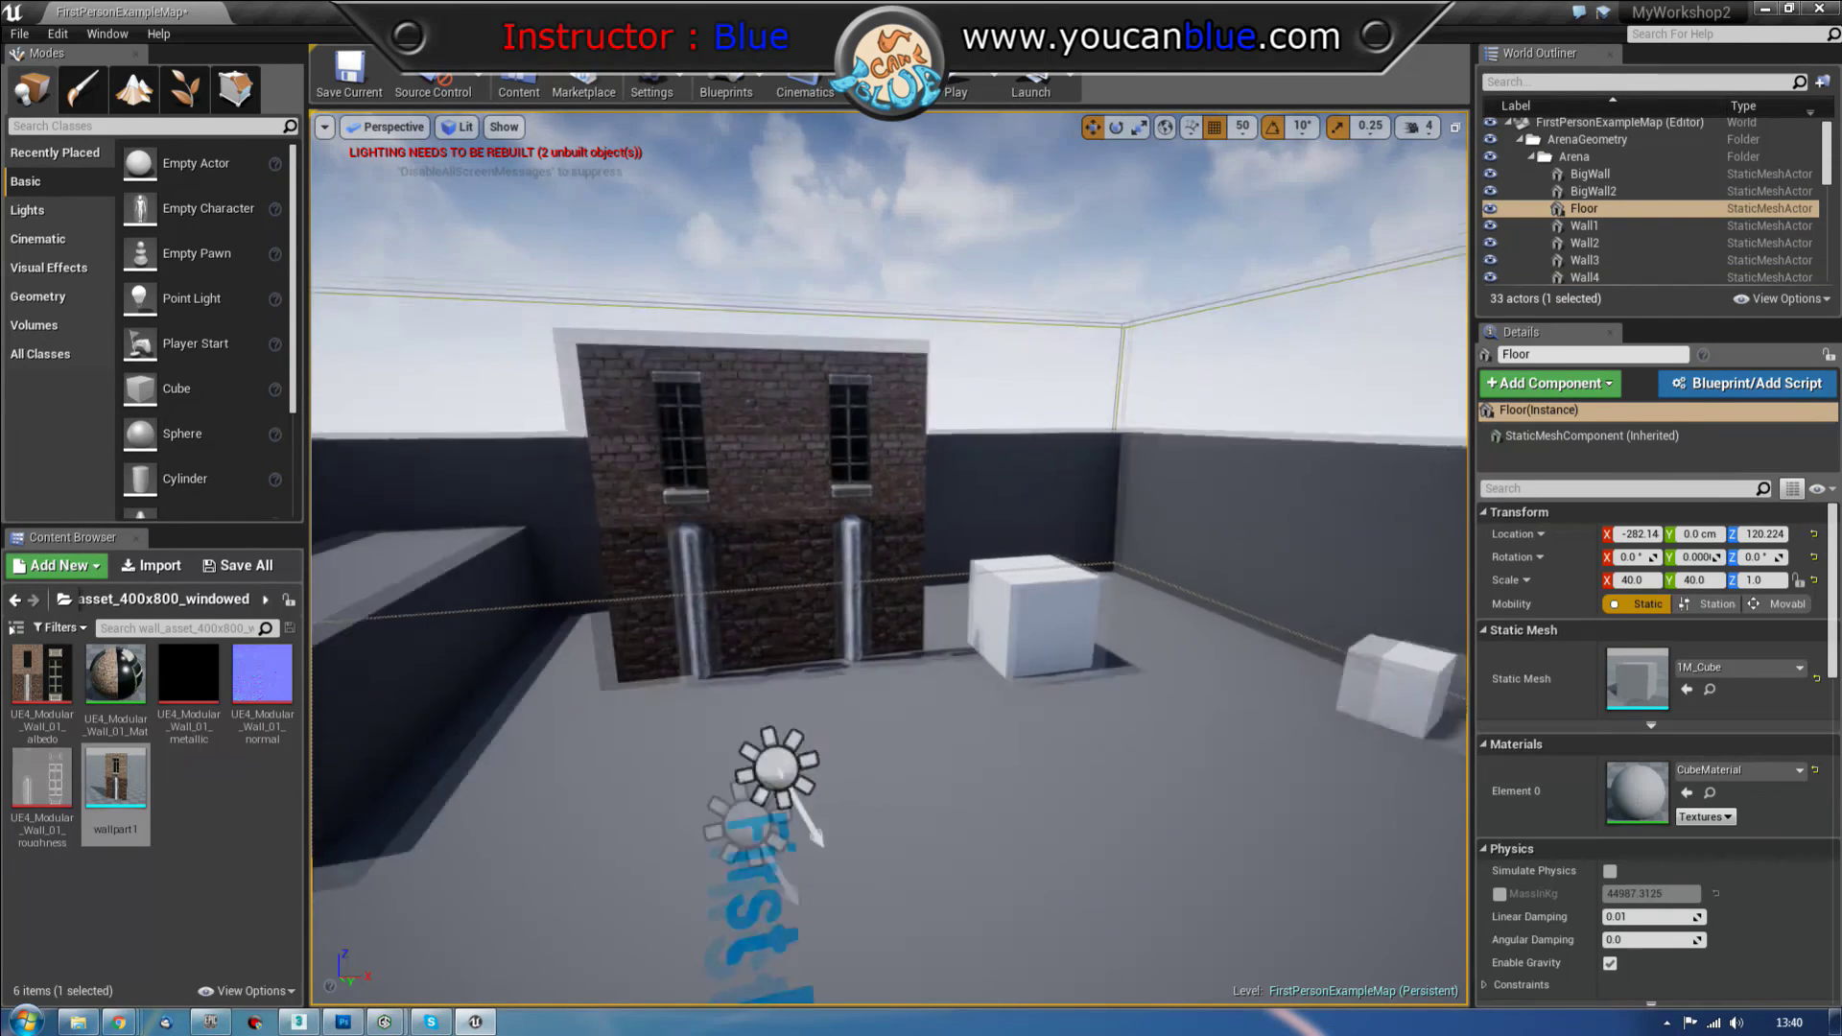
{"action": "right_click", "coordinate": [1019, 940]}
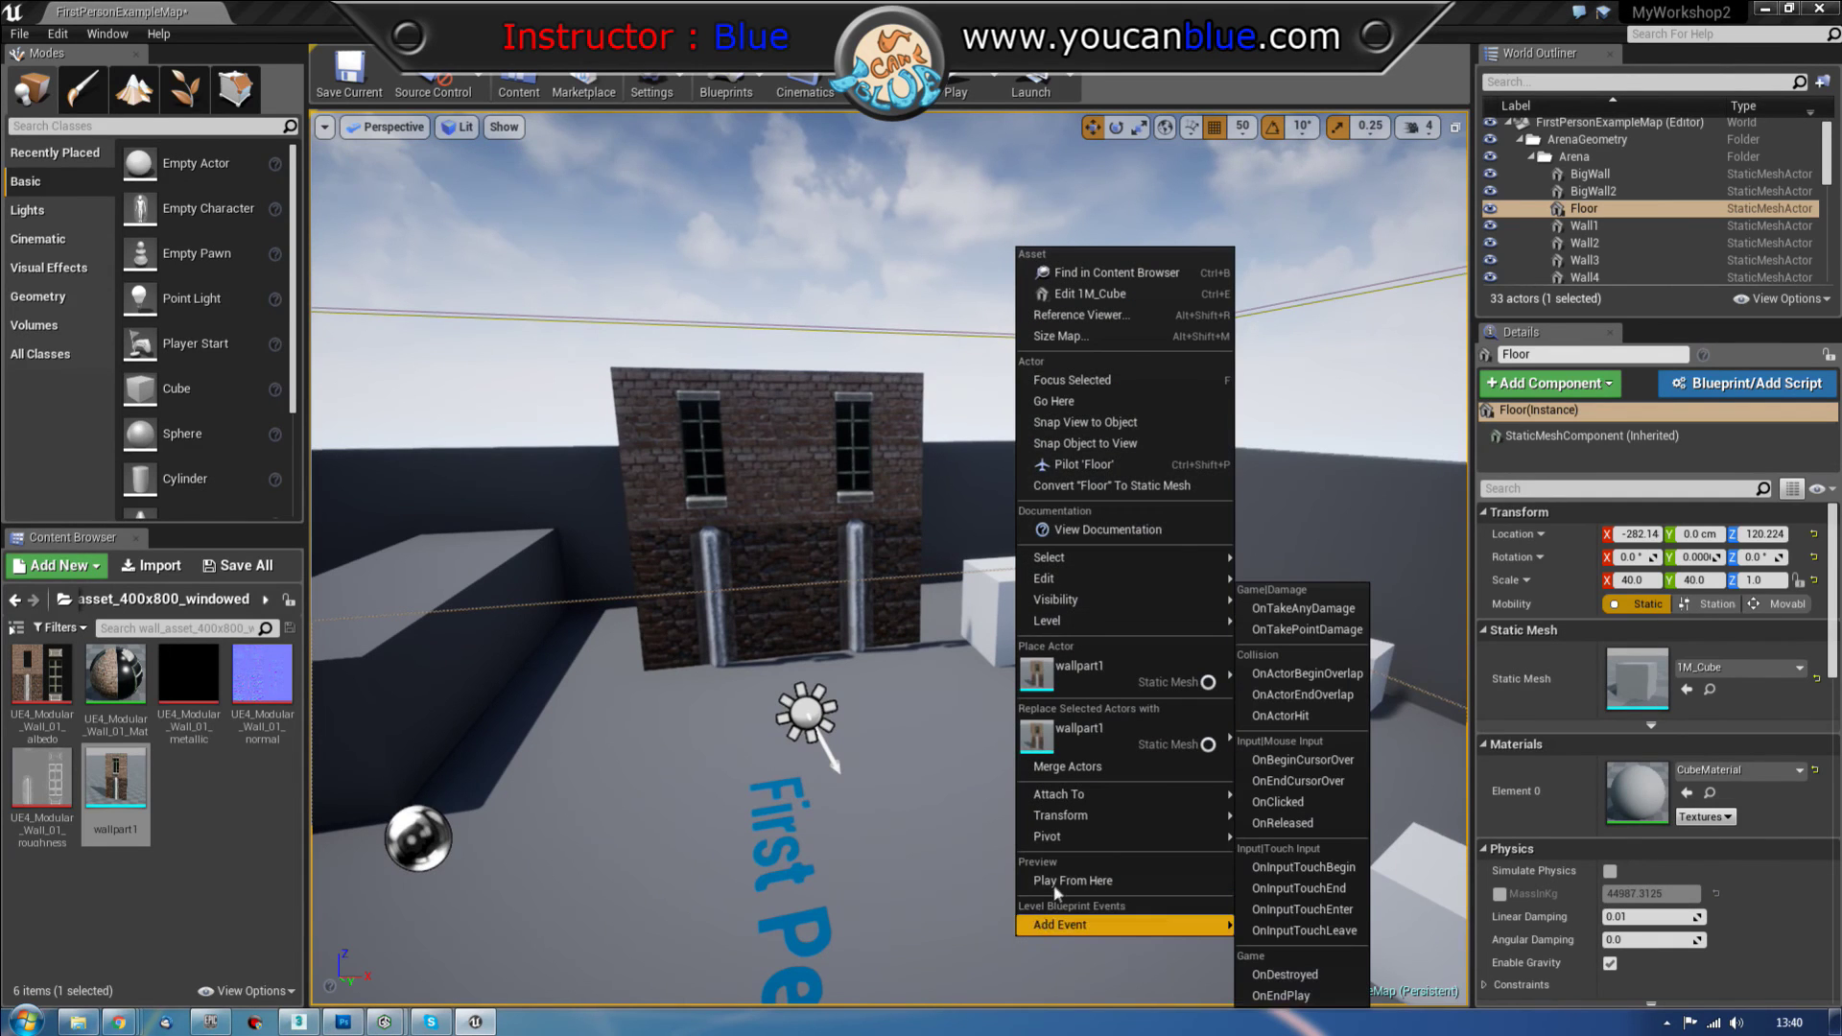
{"action": "left_click", "coordinate": [1041, 902]}
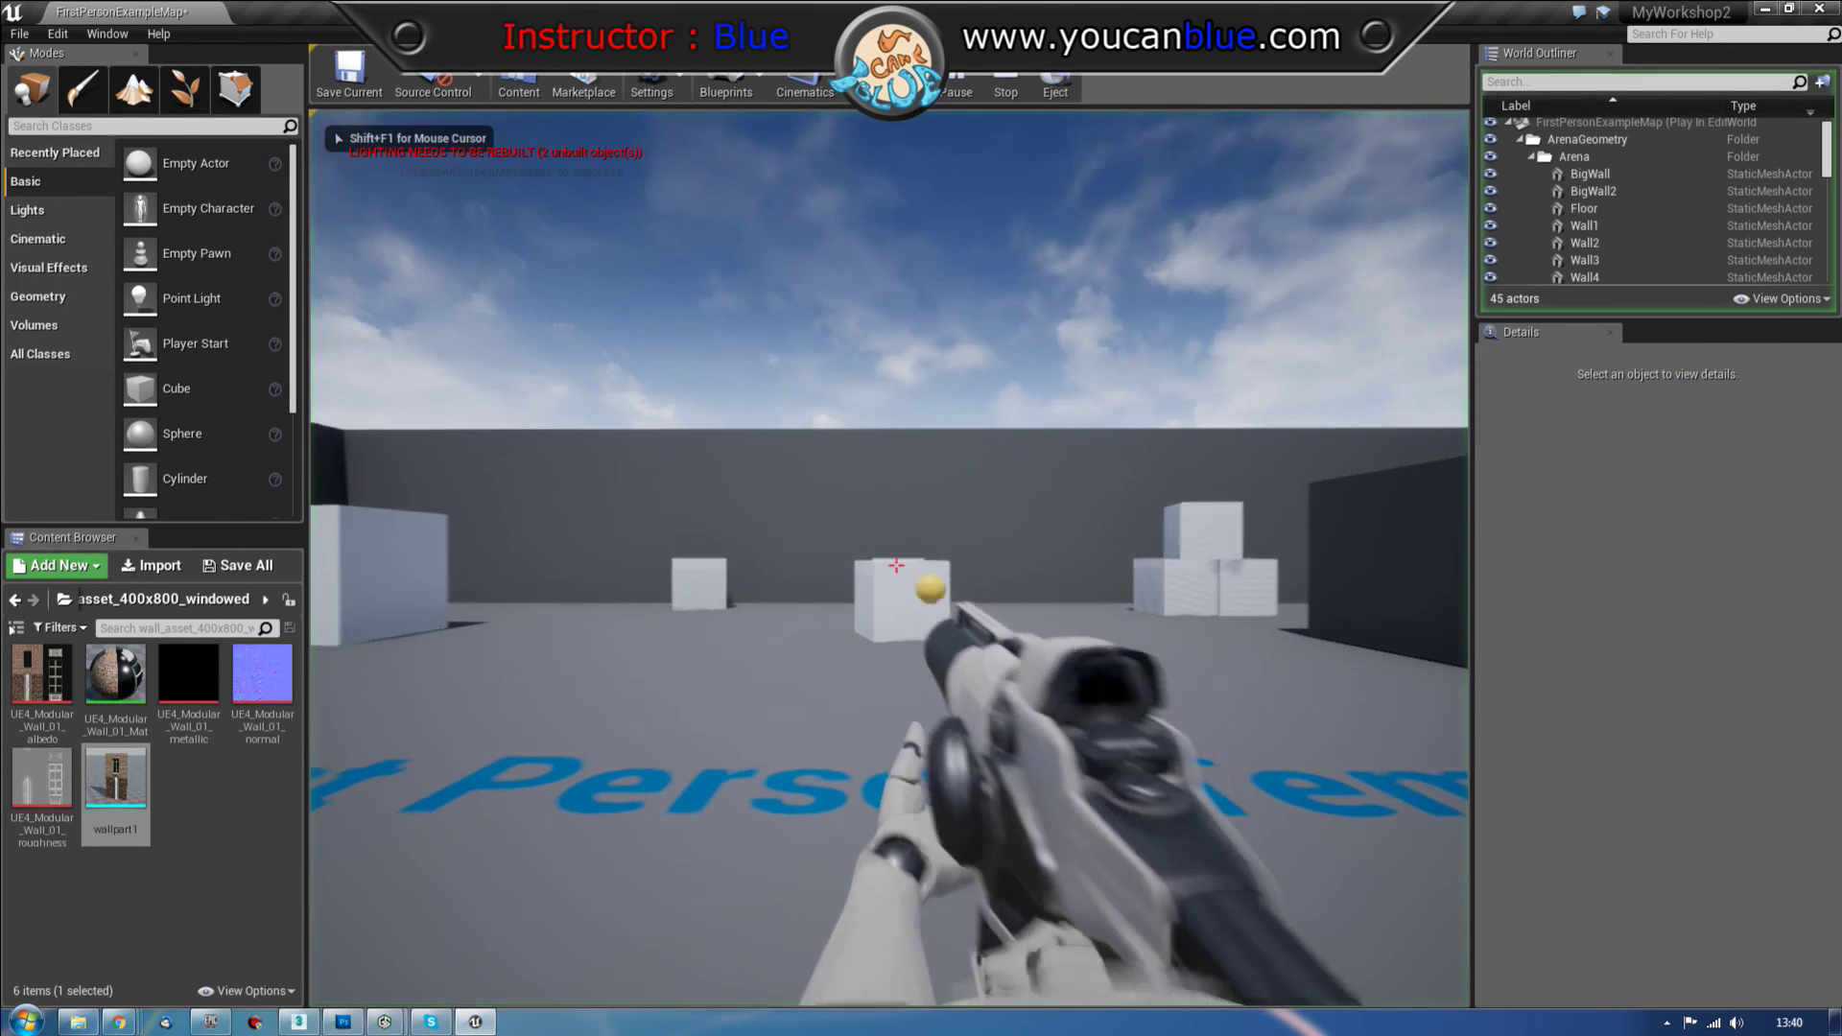
{"action": "key", "text": "w"}
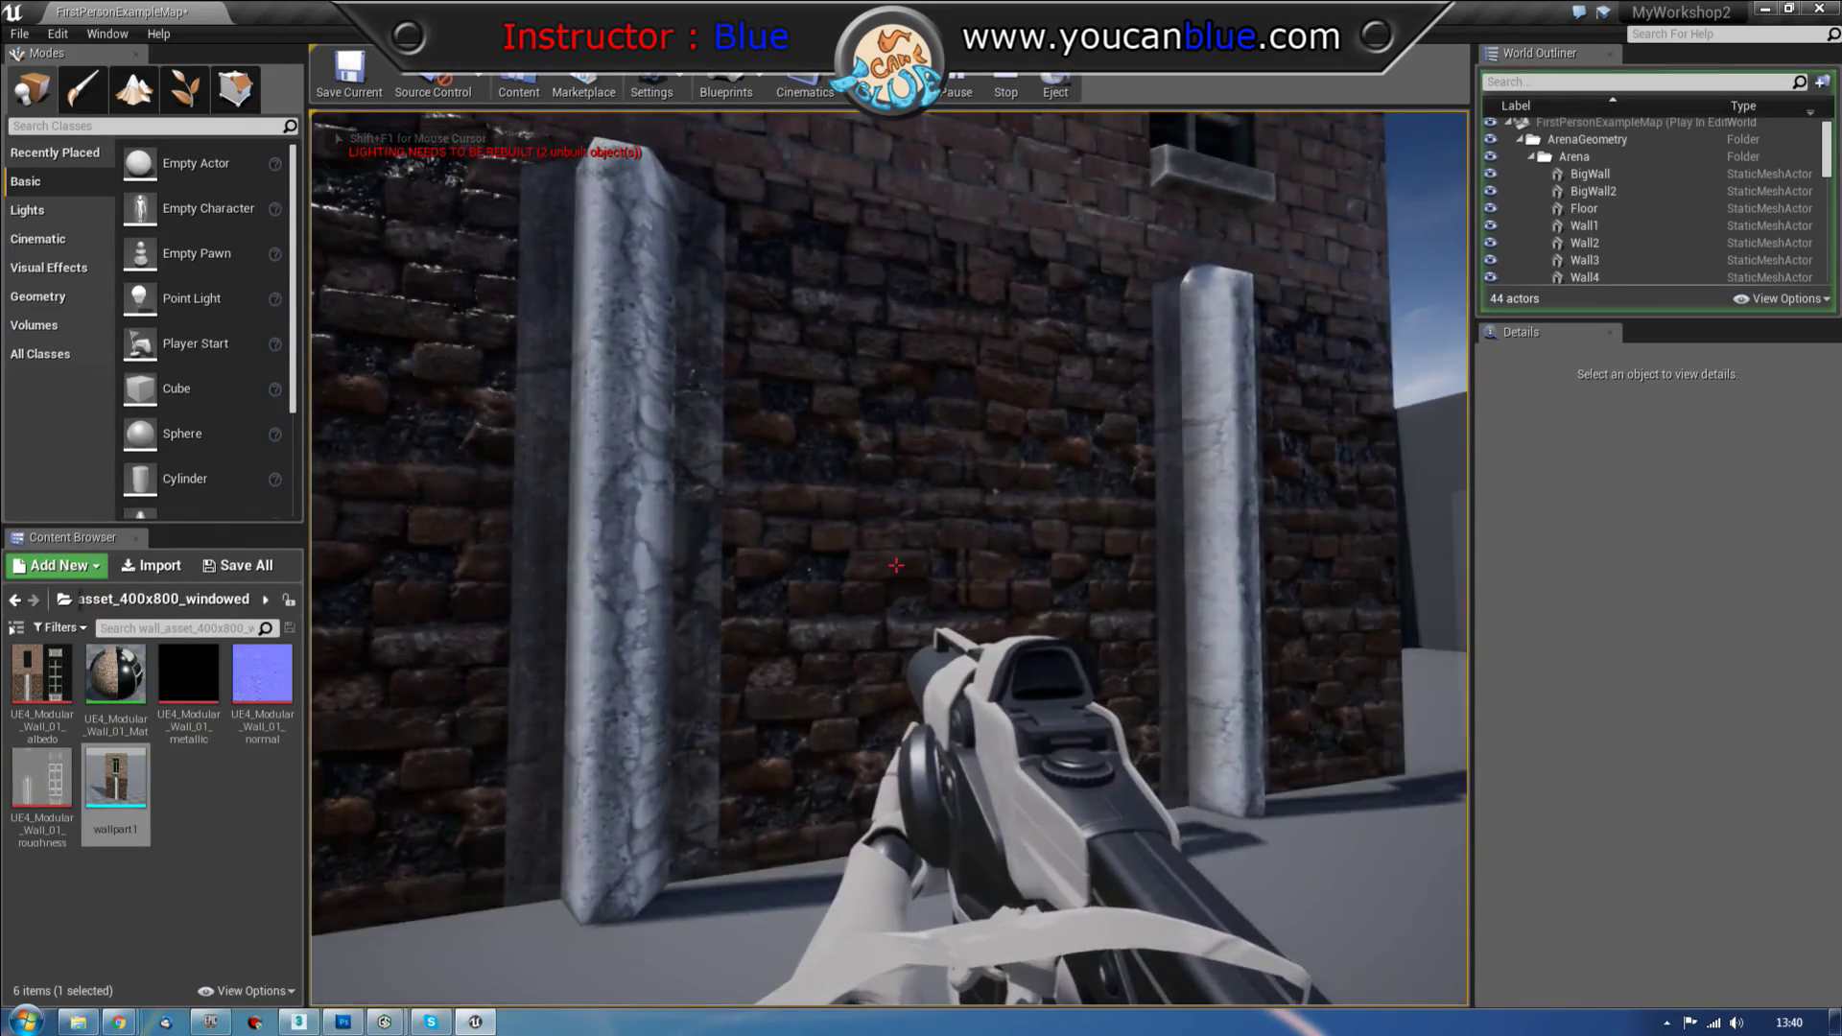
{"action": "key", "text": "s"}
{"action": "key", "text": "d"}
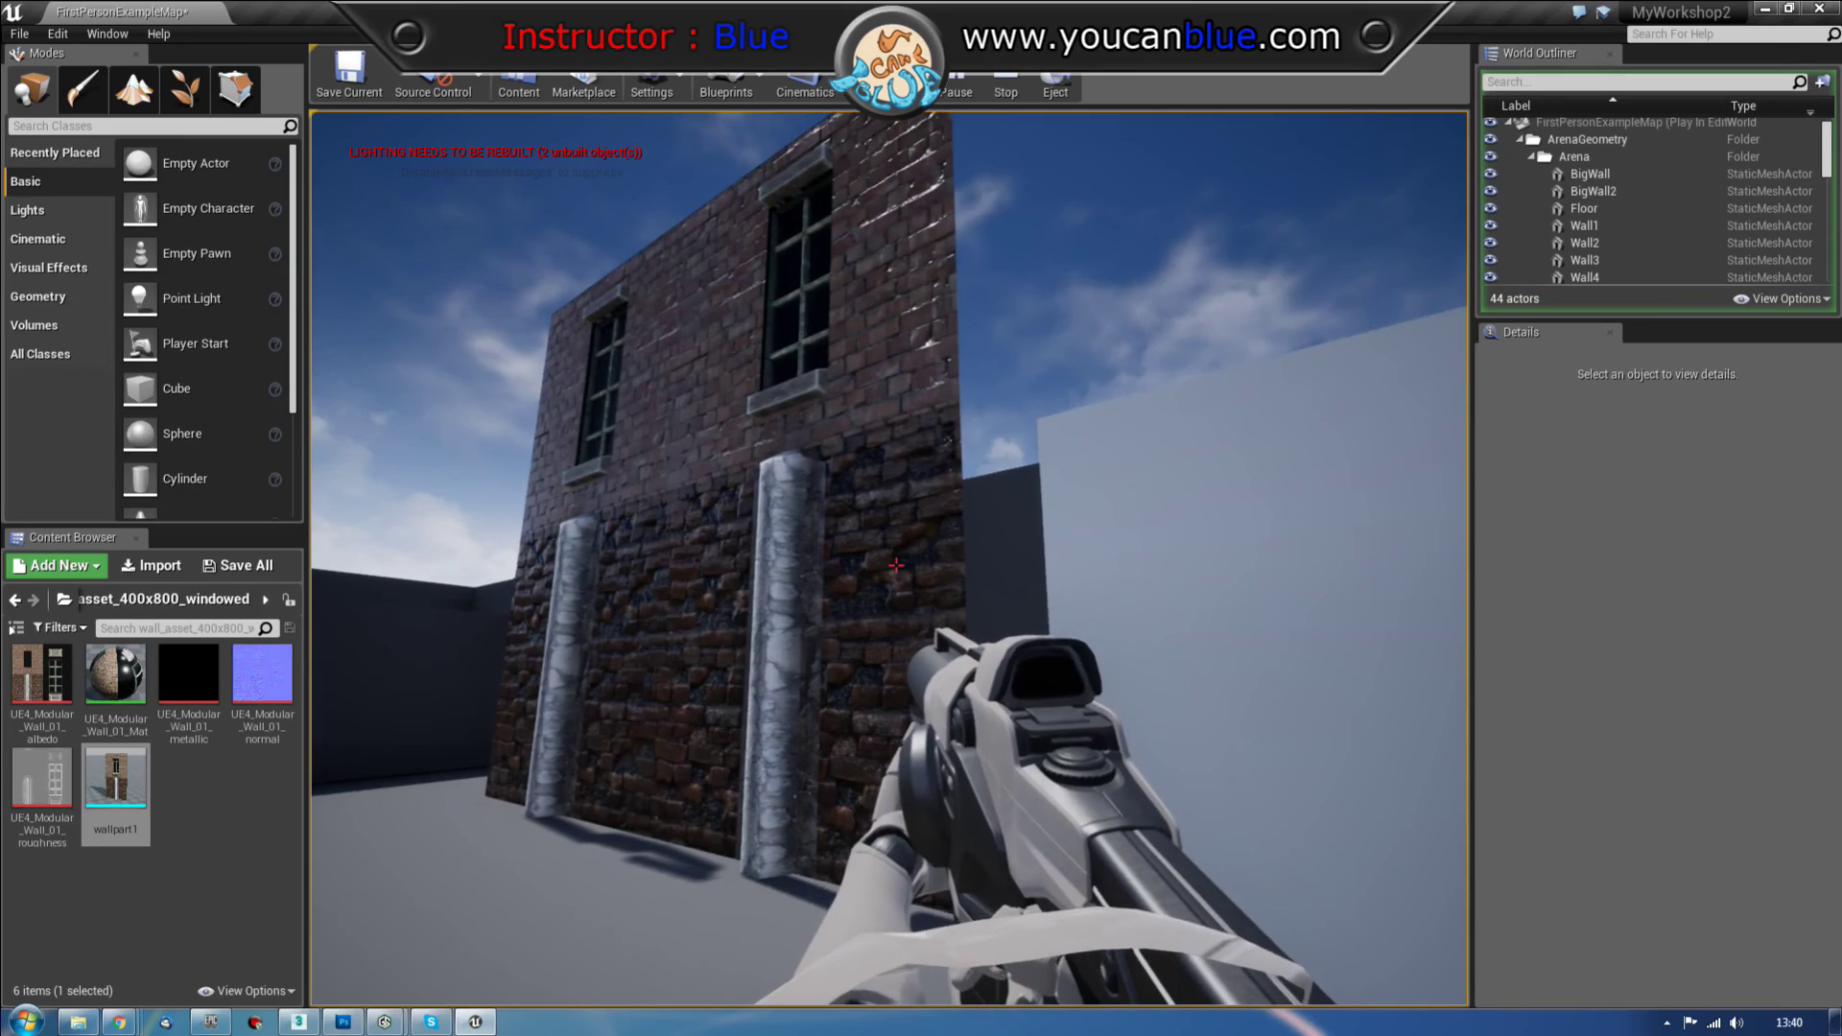
{"action": "key", "text": "w"}
{"action": "key", "text": "s"}
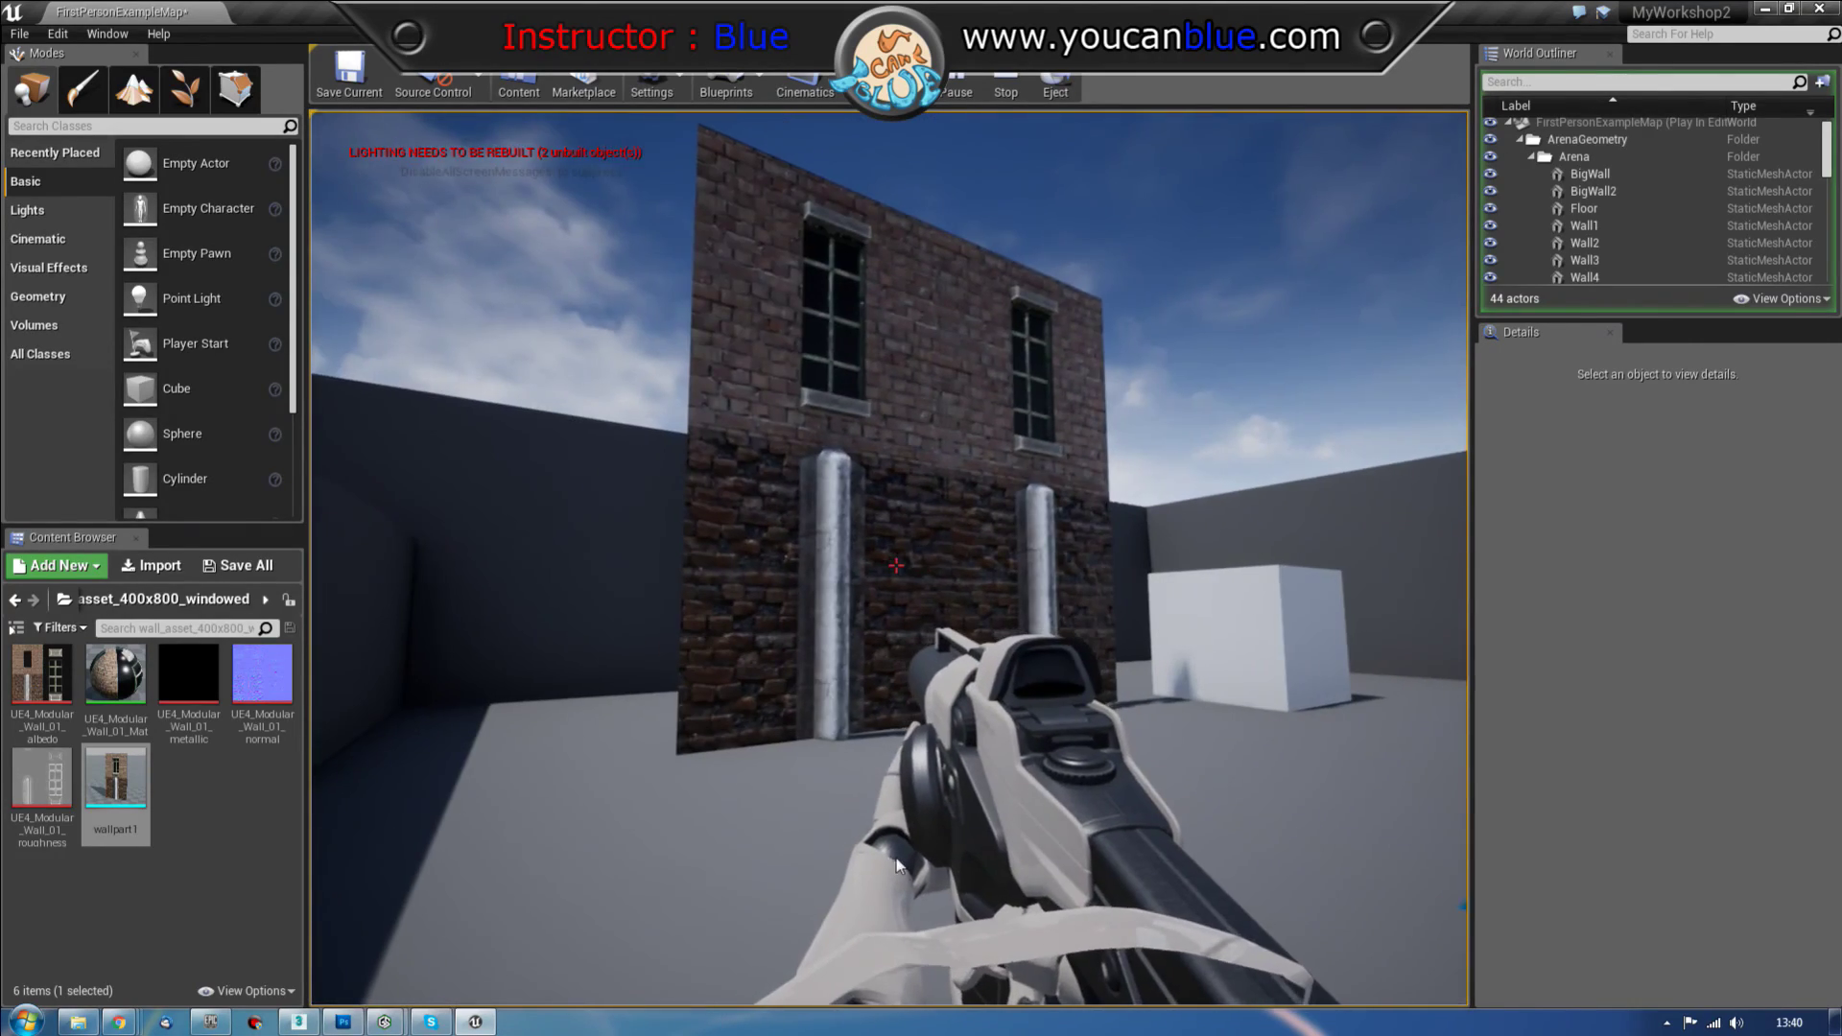
{"action": "key", "text": "Escape"}
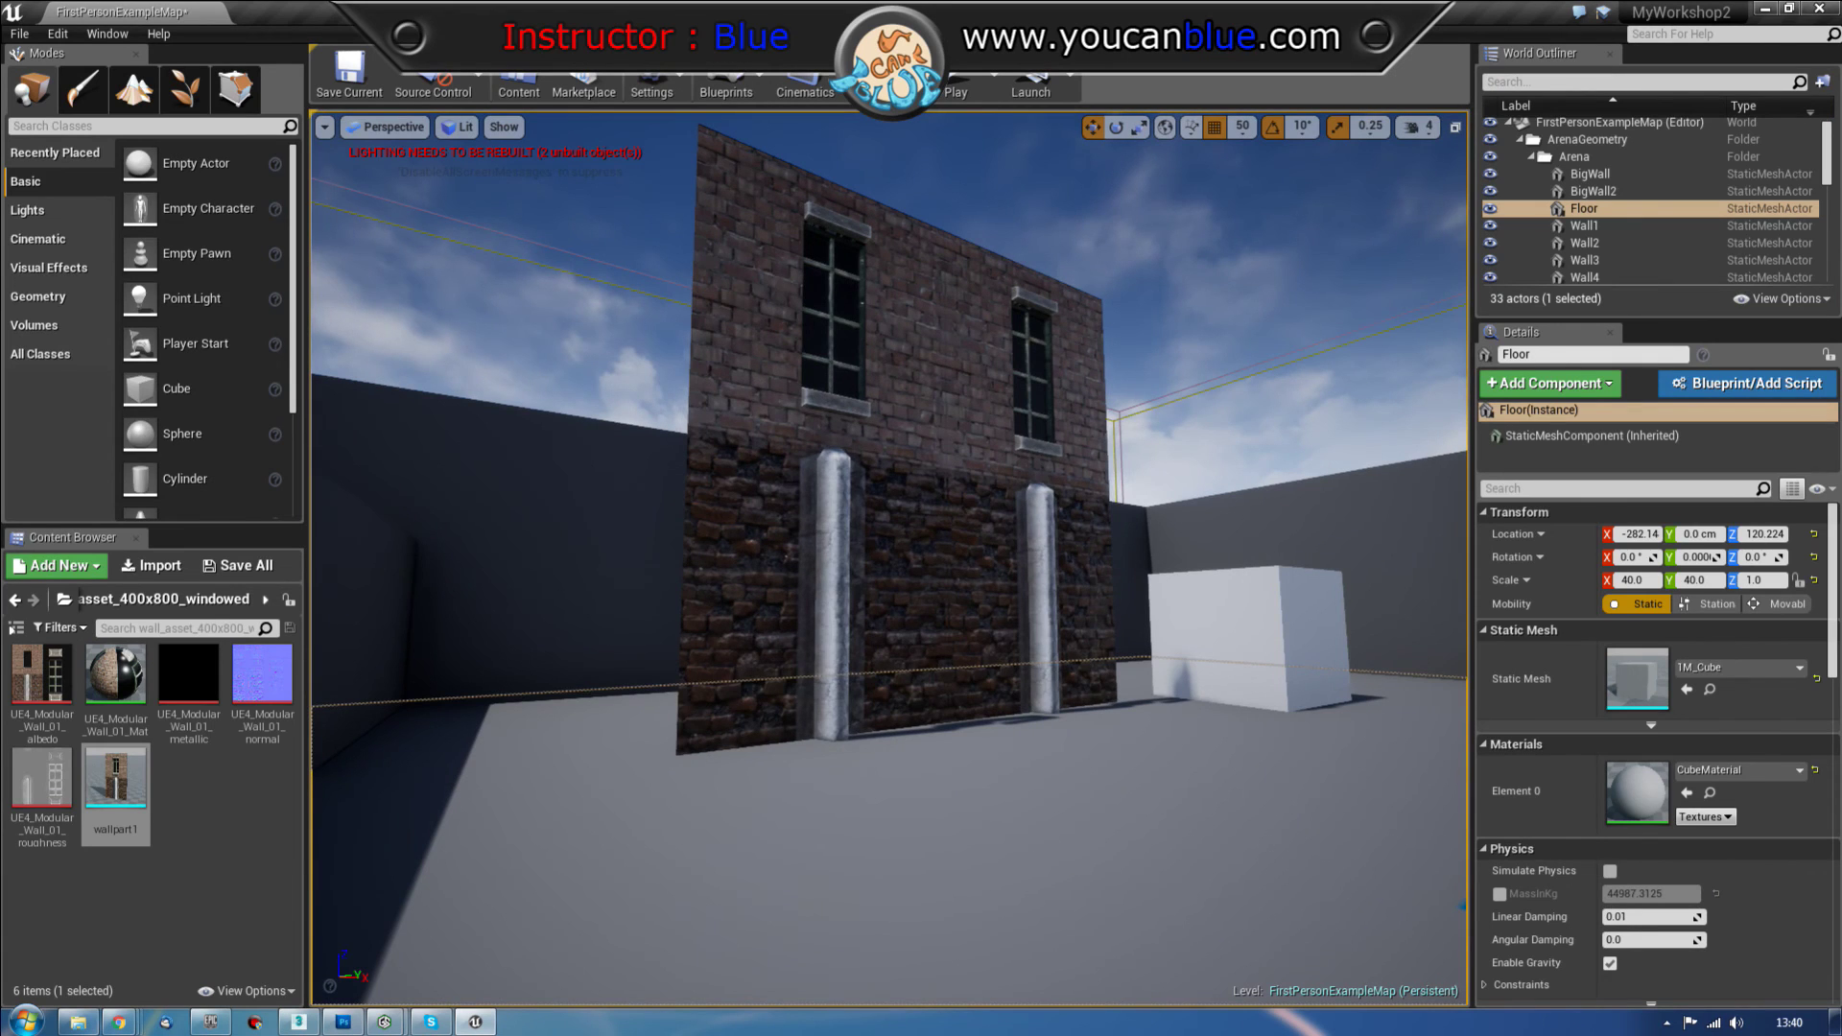
Step: Delete both test brick walls from the level
{"action": "left_click", "coordinate": [772, 286]}
{"action": "key", "text": "Delete"}
{"action": "left_click", "coordinate": [976, 309]}
{"action": "key", "text": "Delete"}
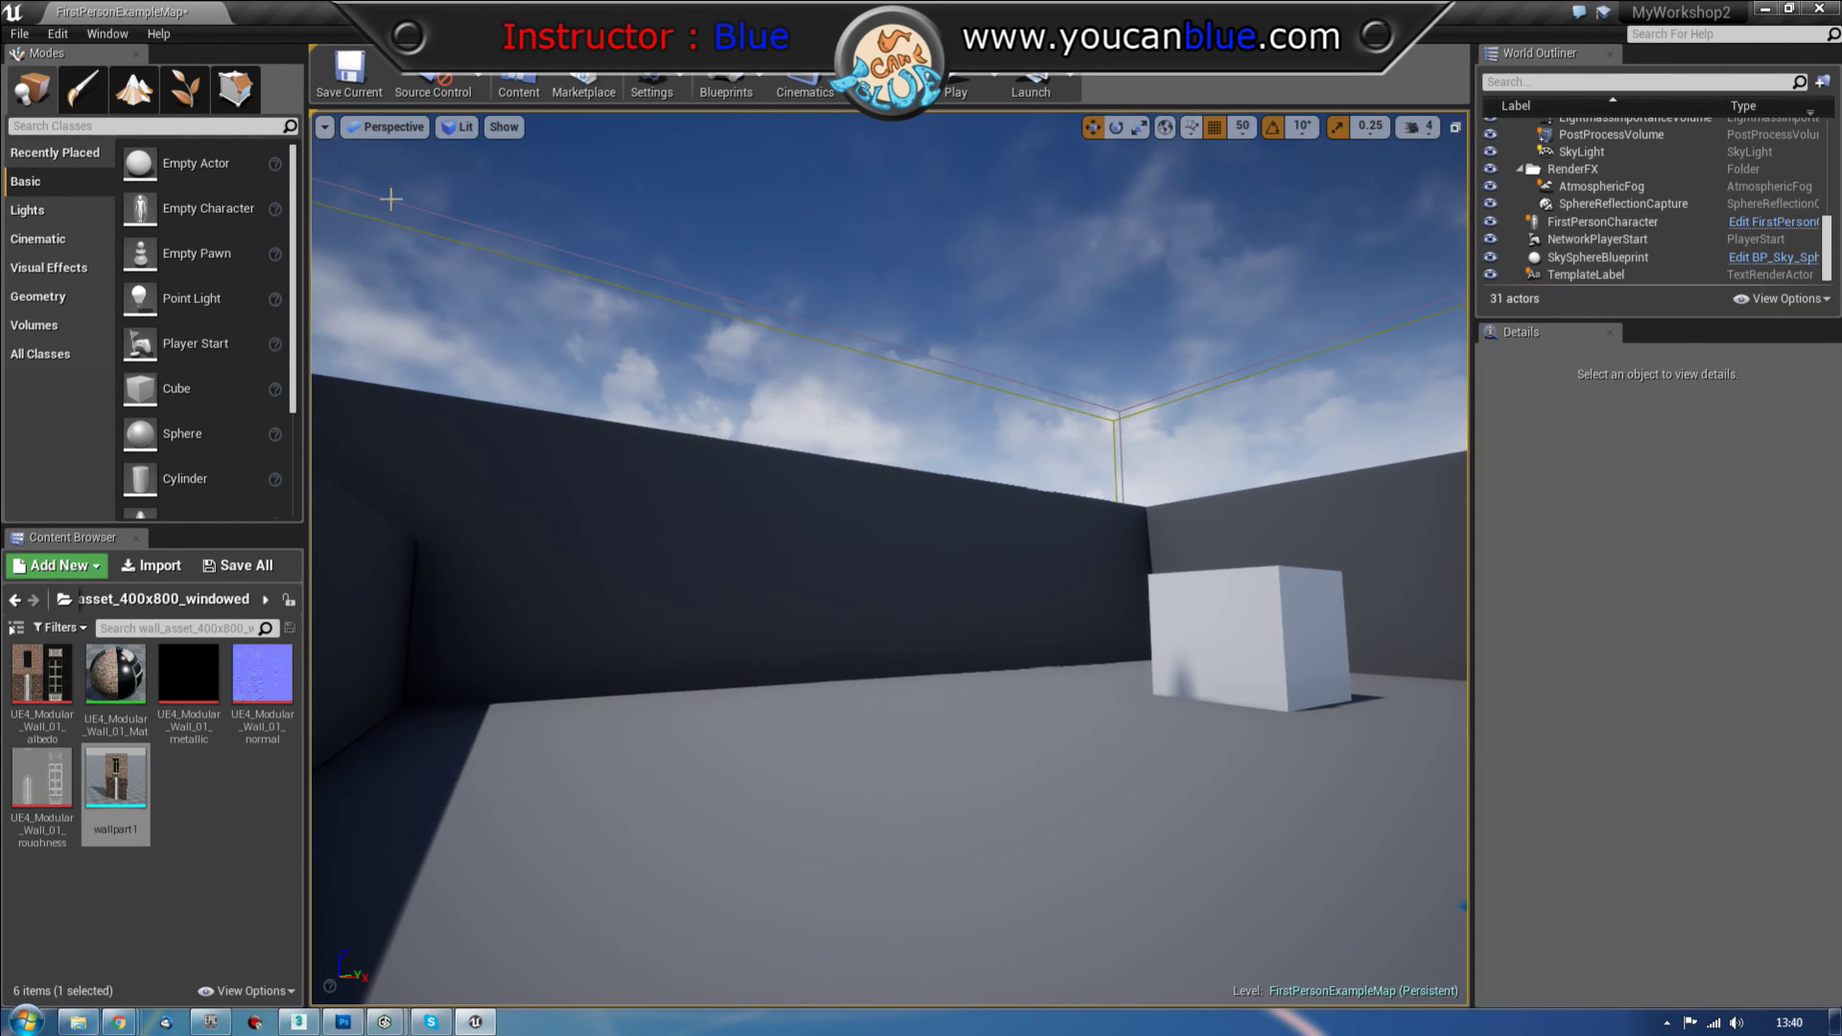
Step: Open the Workbench_02 level from the root Content folder without saving changes to FirstPersonExampleMap
{"action": "left_click", "coordinate": [19, 33]}
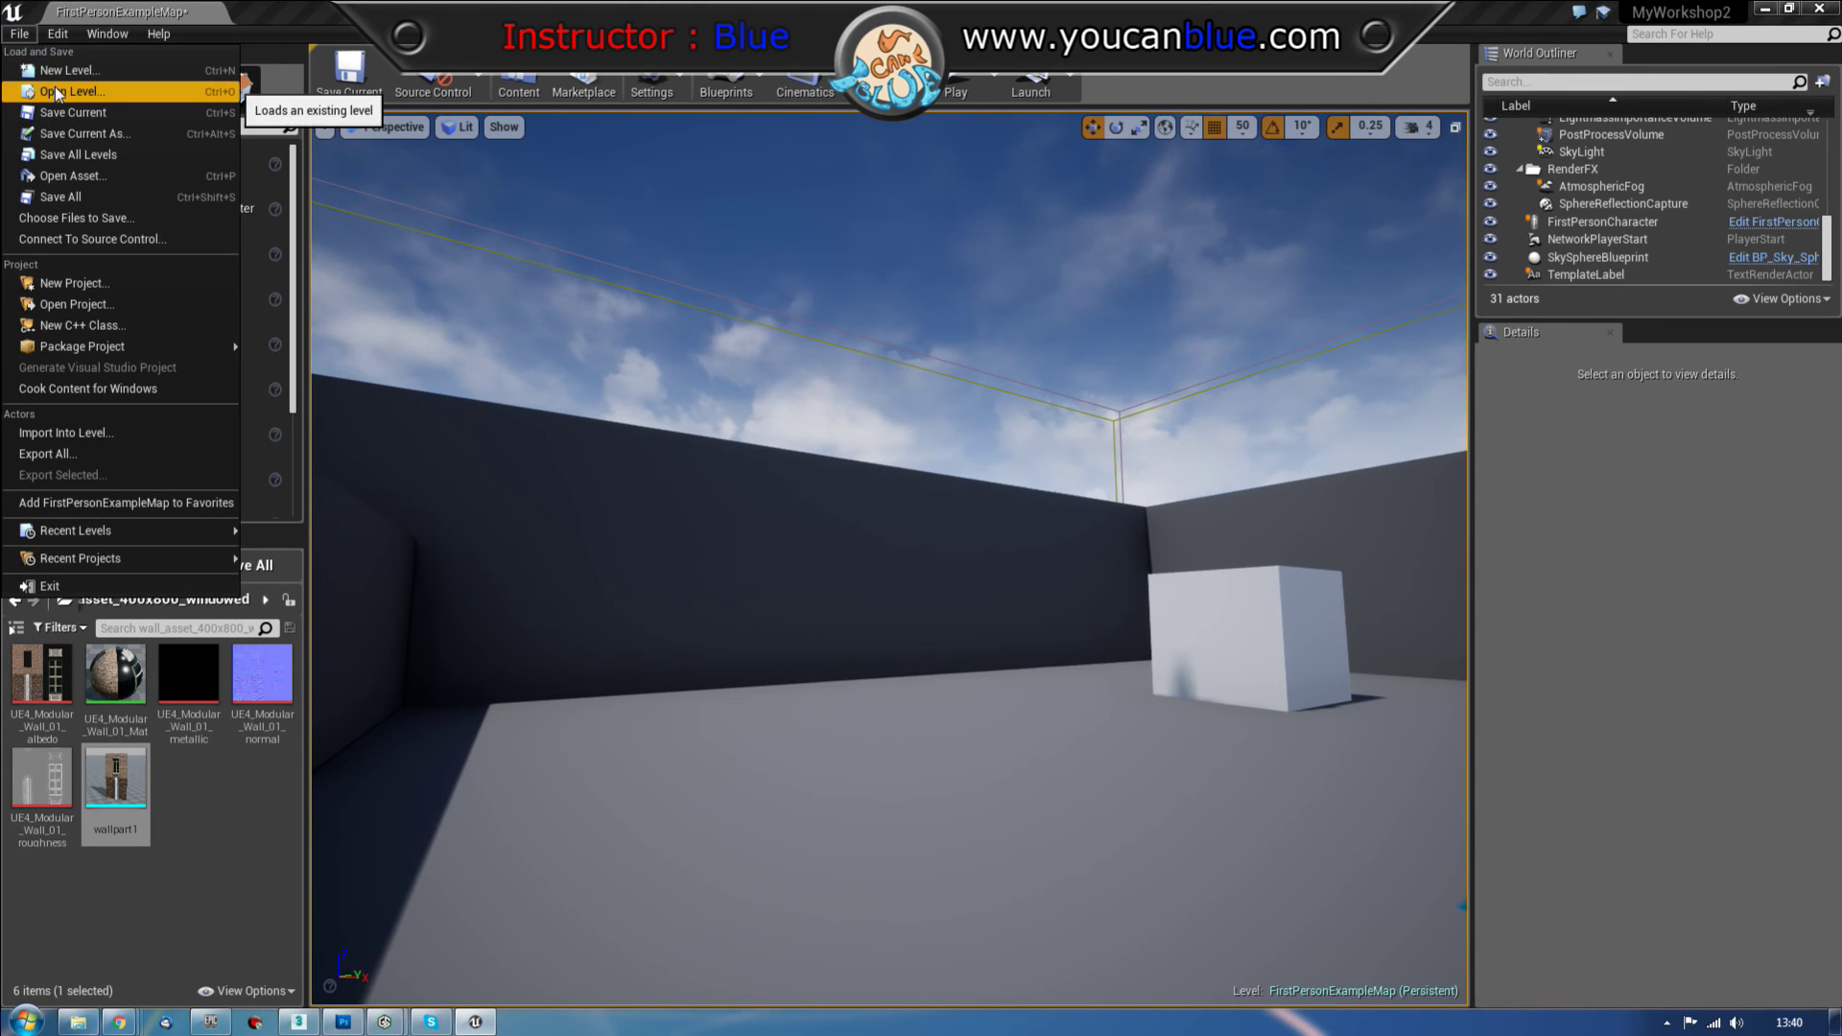
{"action": "left_click", "coordinate": [201, 883]}
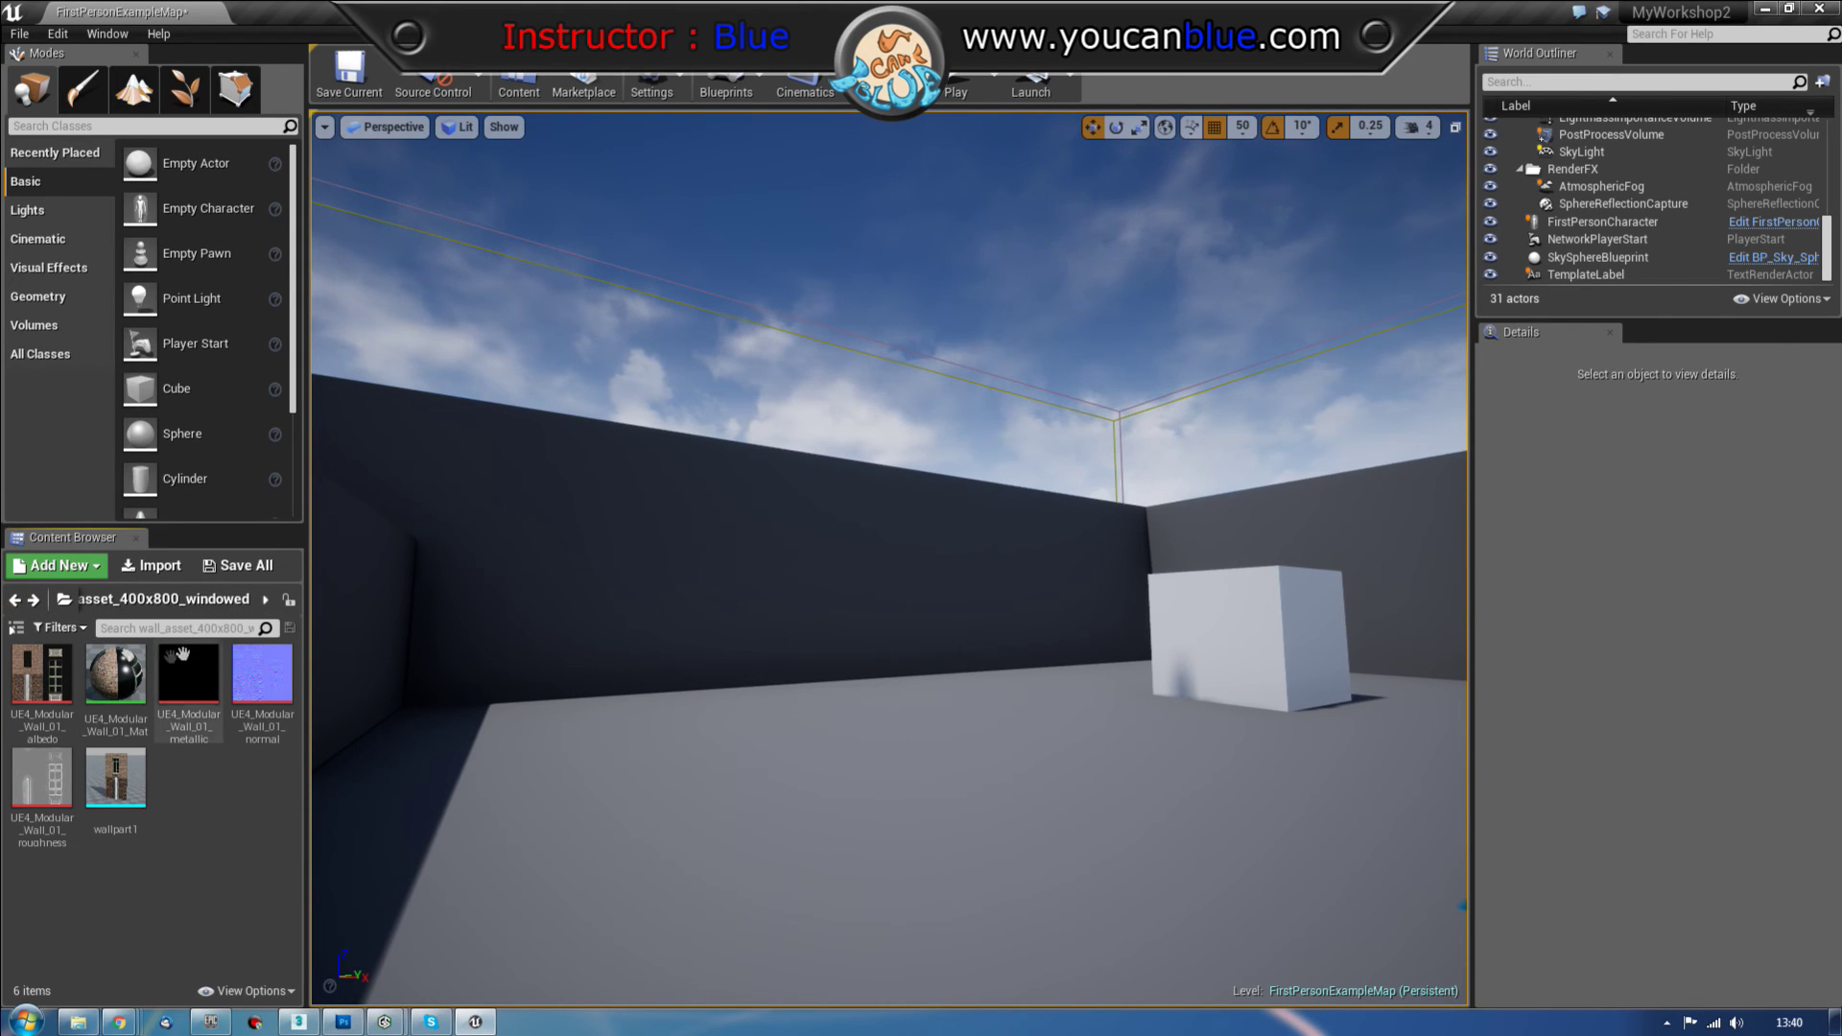
{"action": "left_click_drag", "start_coordinate": [306, 754], "coordinate": [537, 755]}
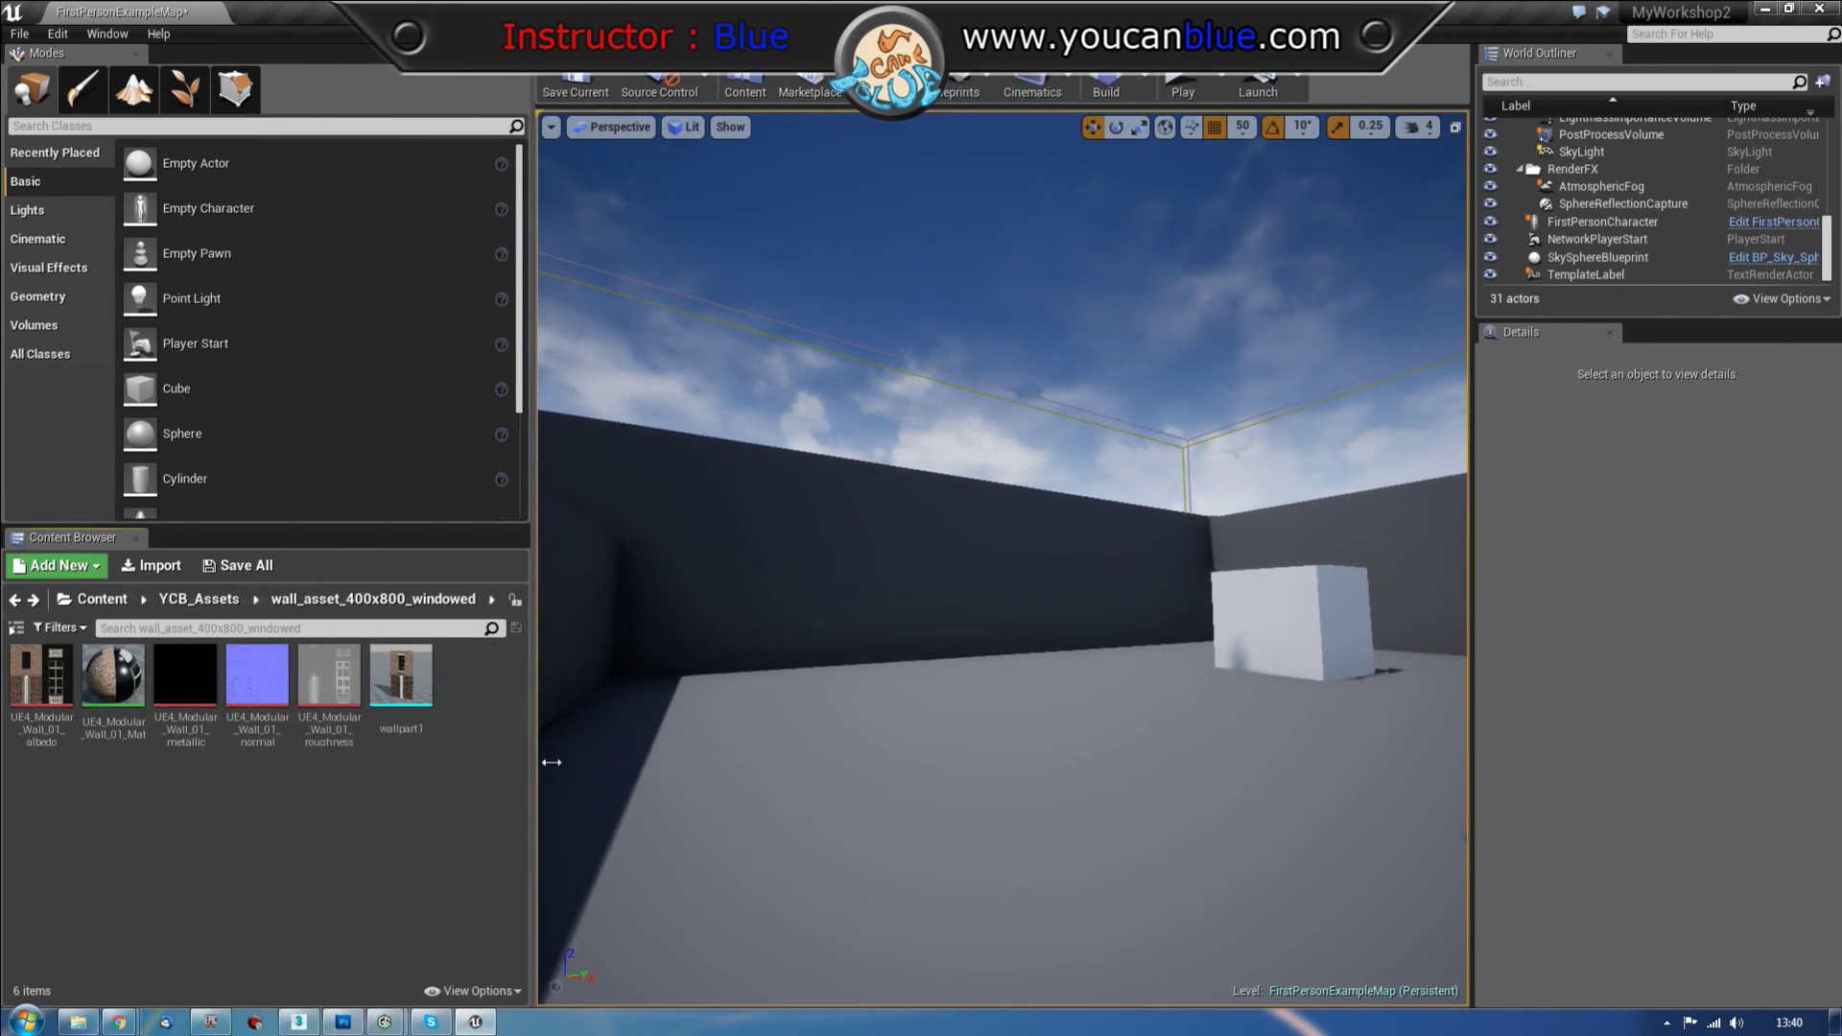
{"action": "left_click", "coordinate": [103, 600]}
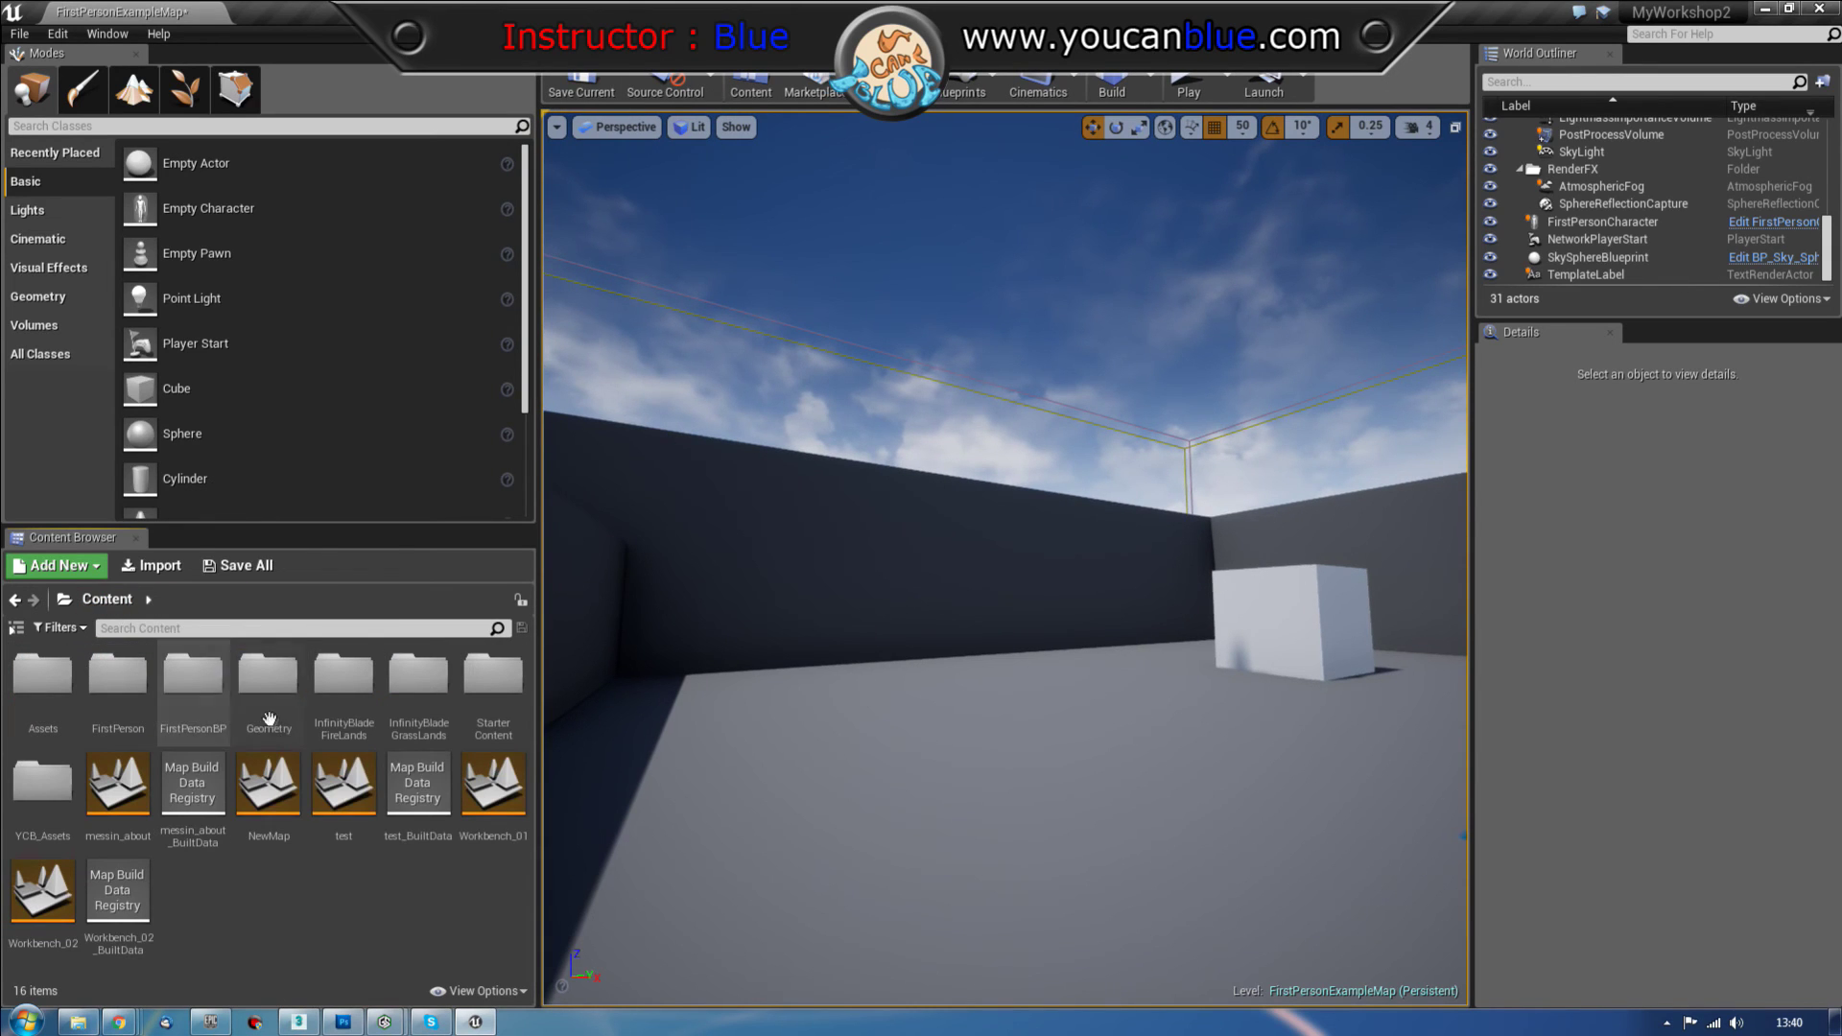
{"action": "double_click", "coordinate": [40, 904]}
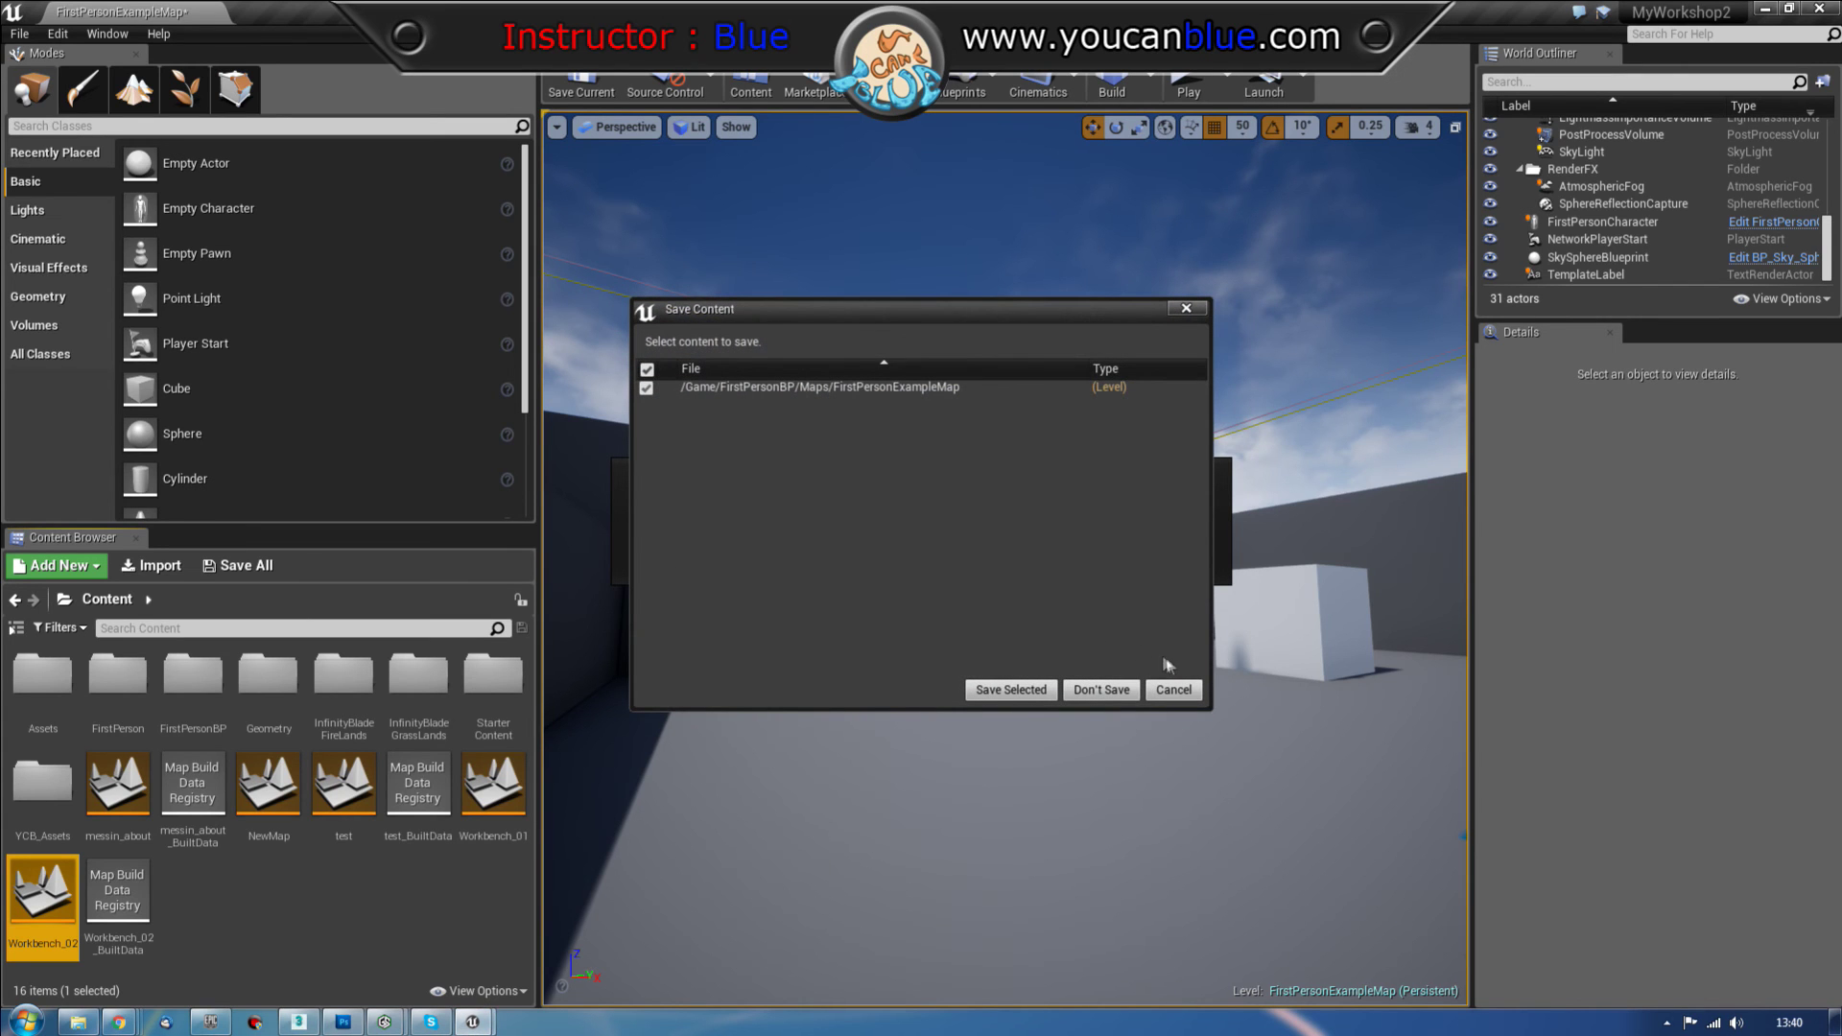
{"action": "left_click", "coordinate": [1101, 690]}
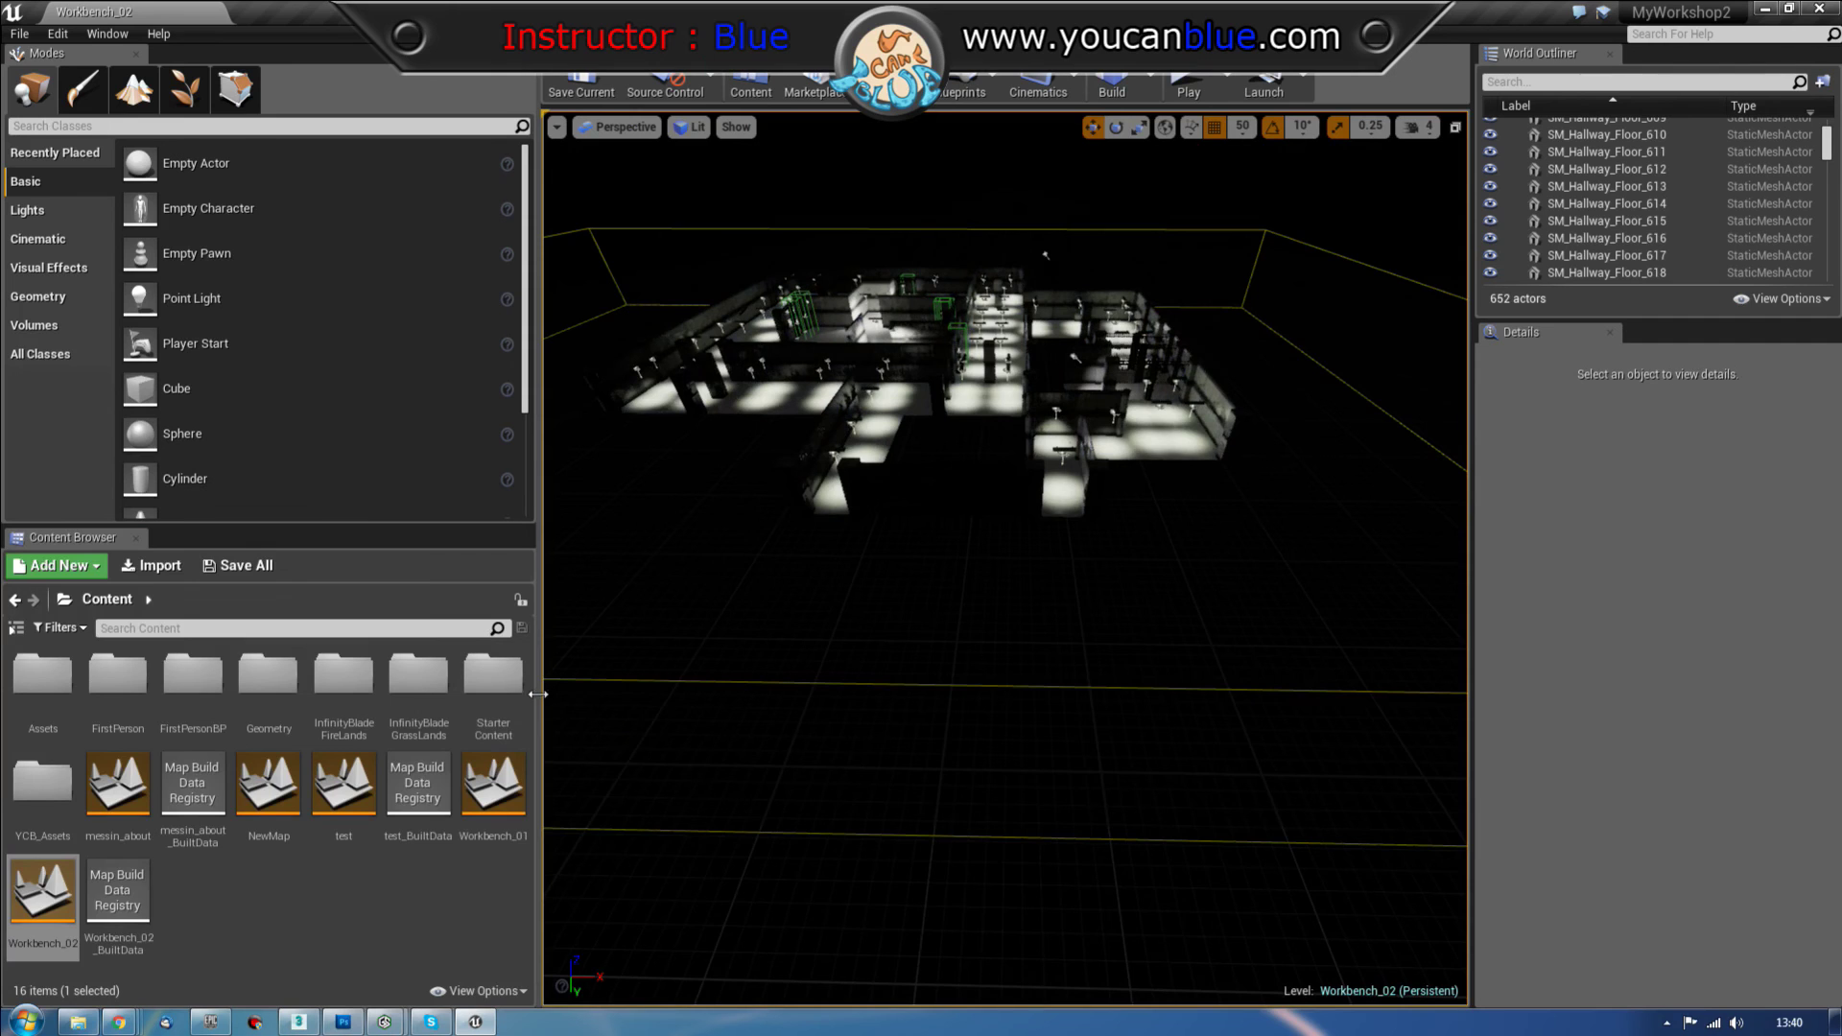
Step: Narrow the Content Browser, switch the viewport to Unlit, and bring the outer hallway walls into view
{"action": "left_click_drag", "start_coordinate": [538, 694], "coordinate": [392, 682]}
{"action": "left_click_drag", "start_coordinate": [573, 653], "coordinate": [871, 380]}
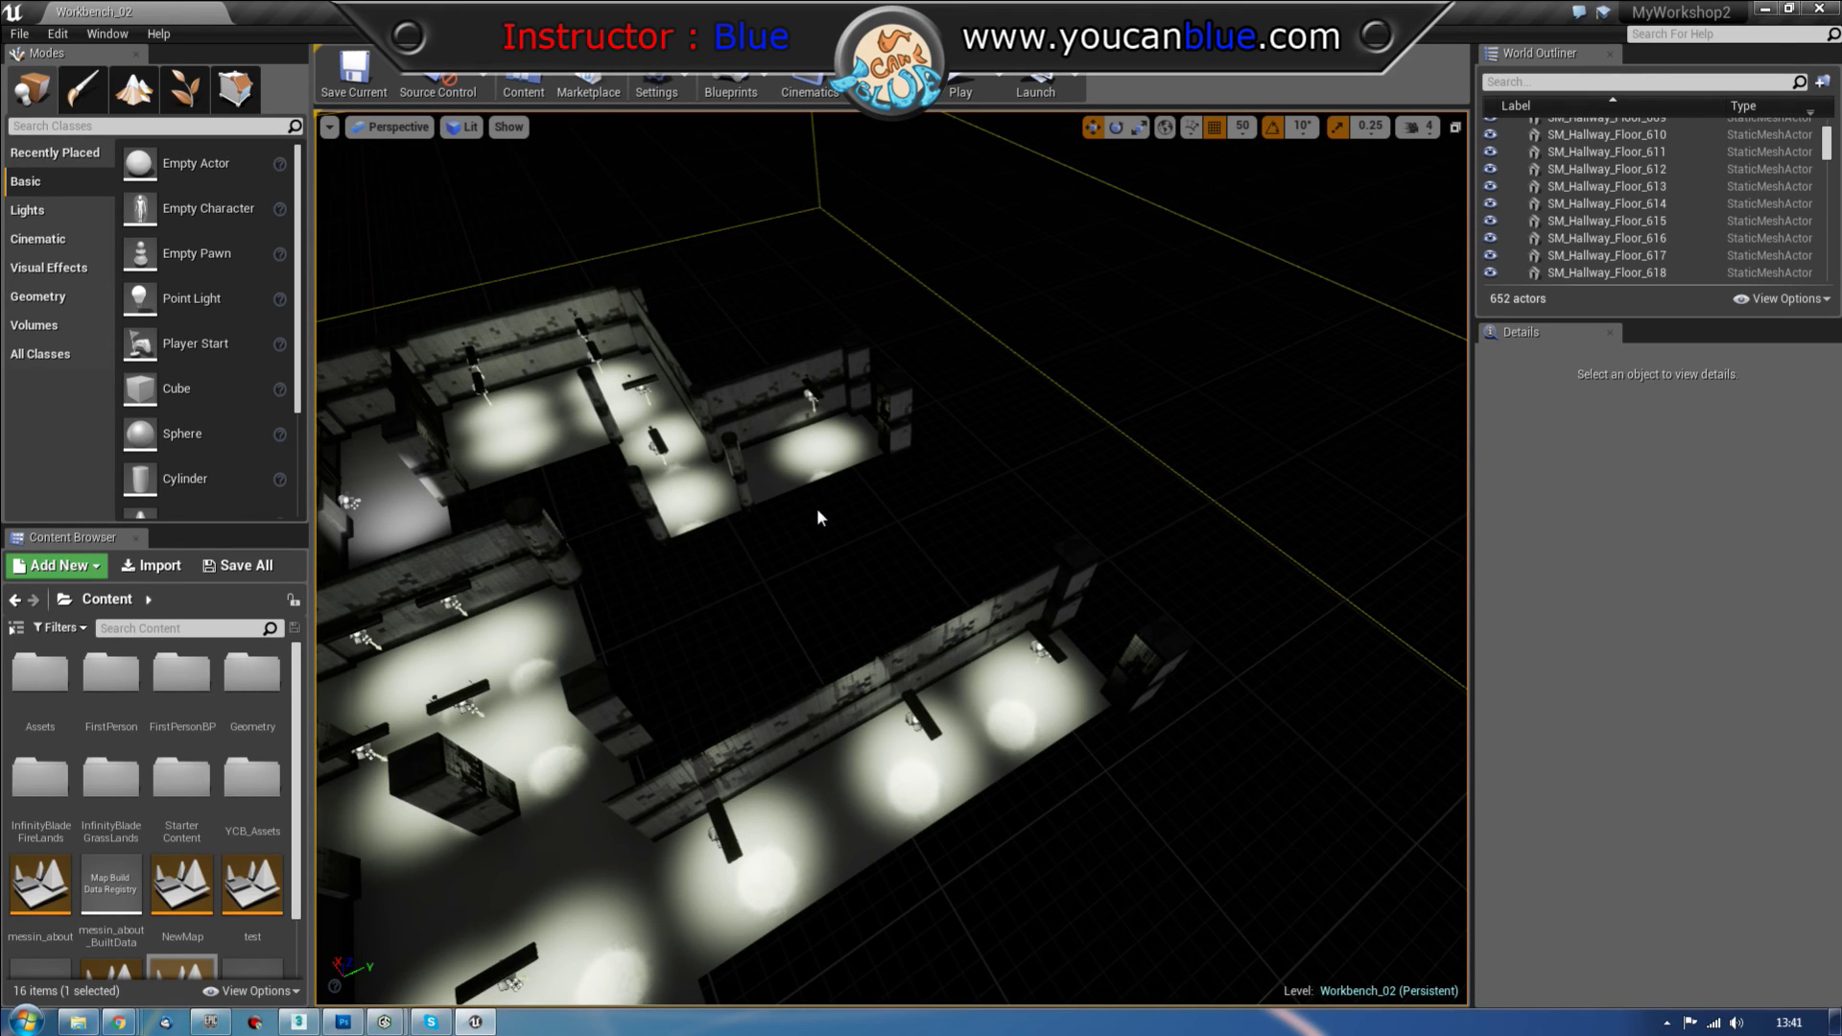
{"action": "left_click", "coordinate": [465, 127]}
{"action": "left_click", "coordinate": [490, 188]}
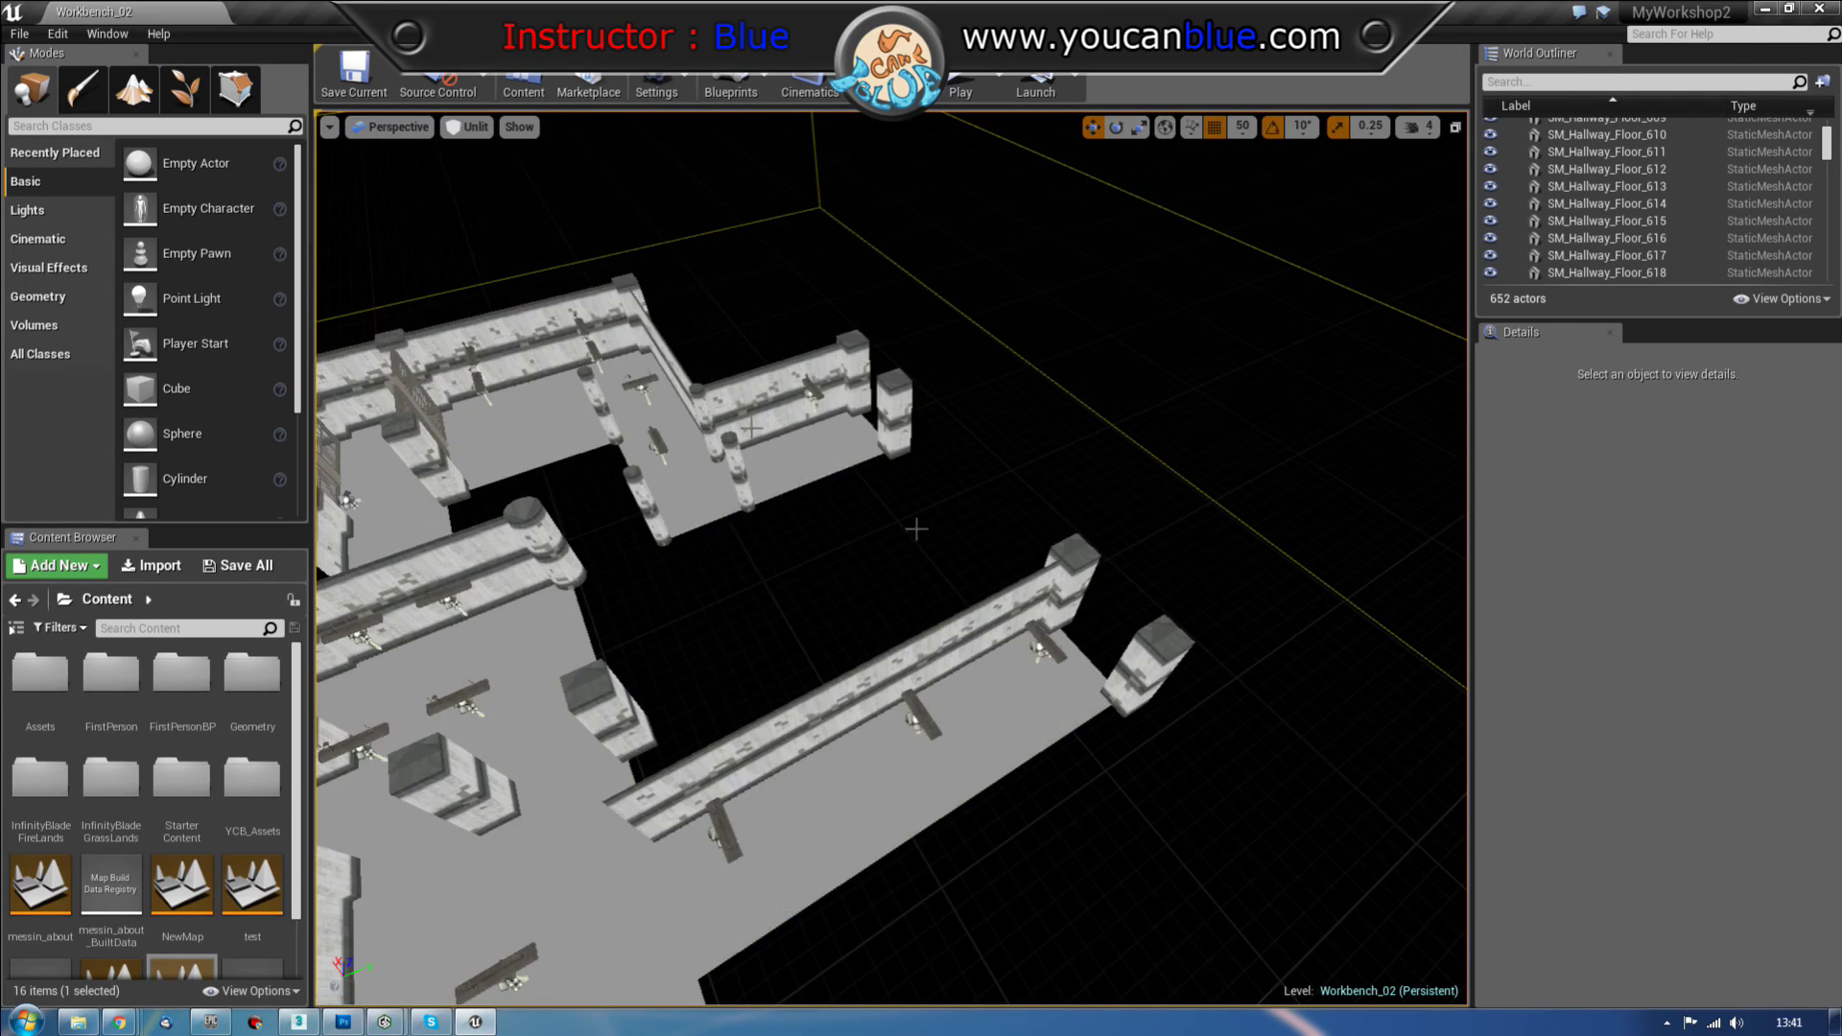
{"action": "scroll", "coordinate": [892, 556], "scroll_direction": "up", "scroll_amount": 3}
{"action": "scroll", "coordinate": [892, 556], "scroll_direction": "down", "scroll_amount": 6}
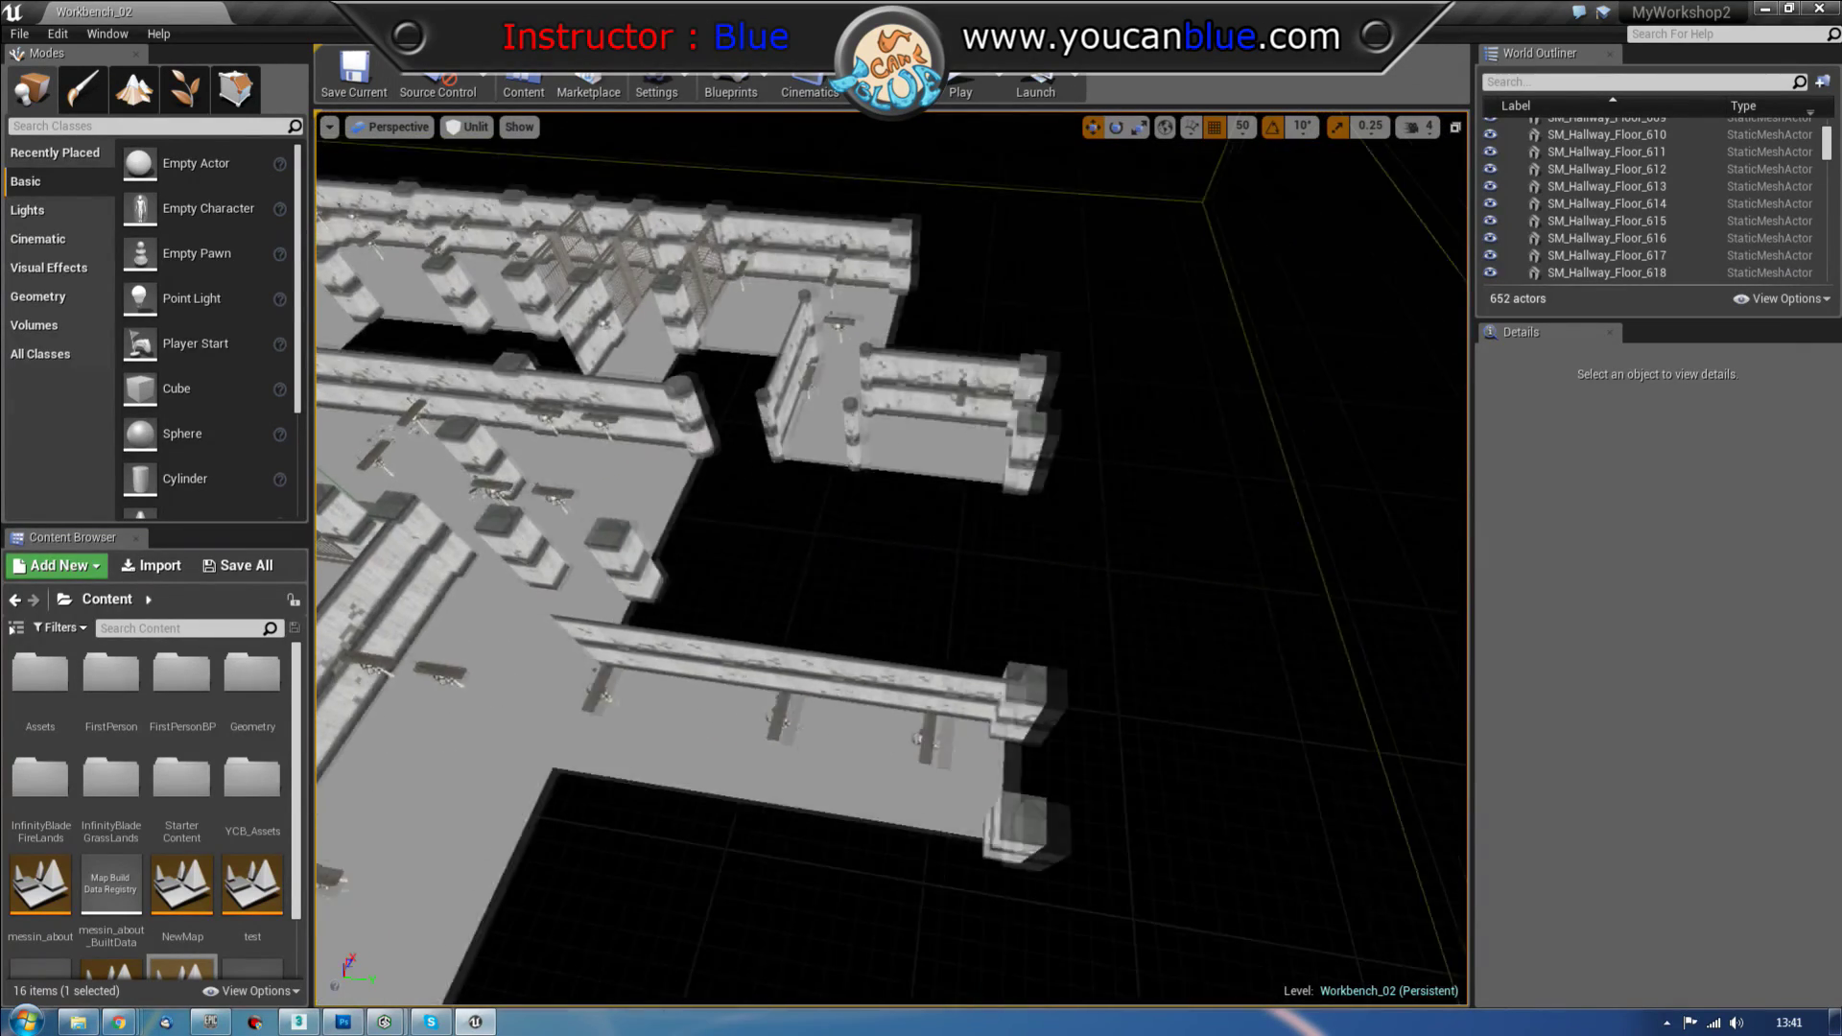
{"action": "key", "text": "w"}
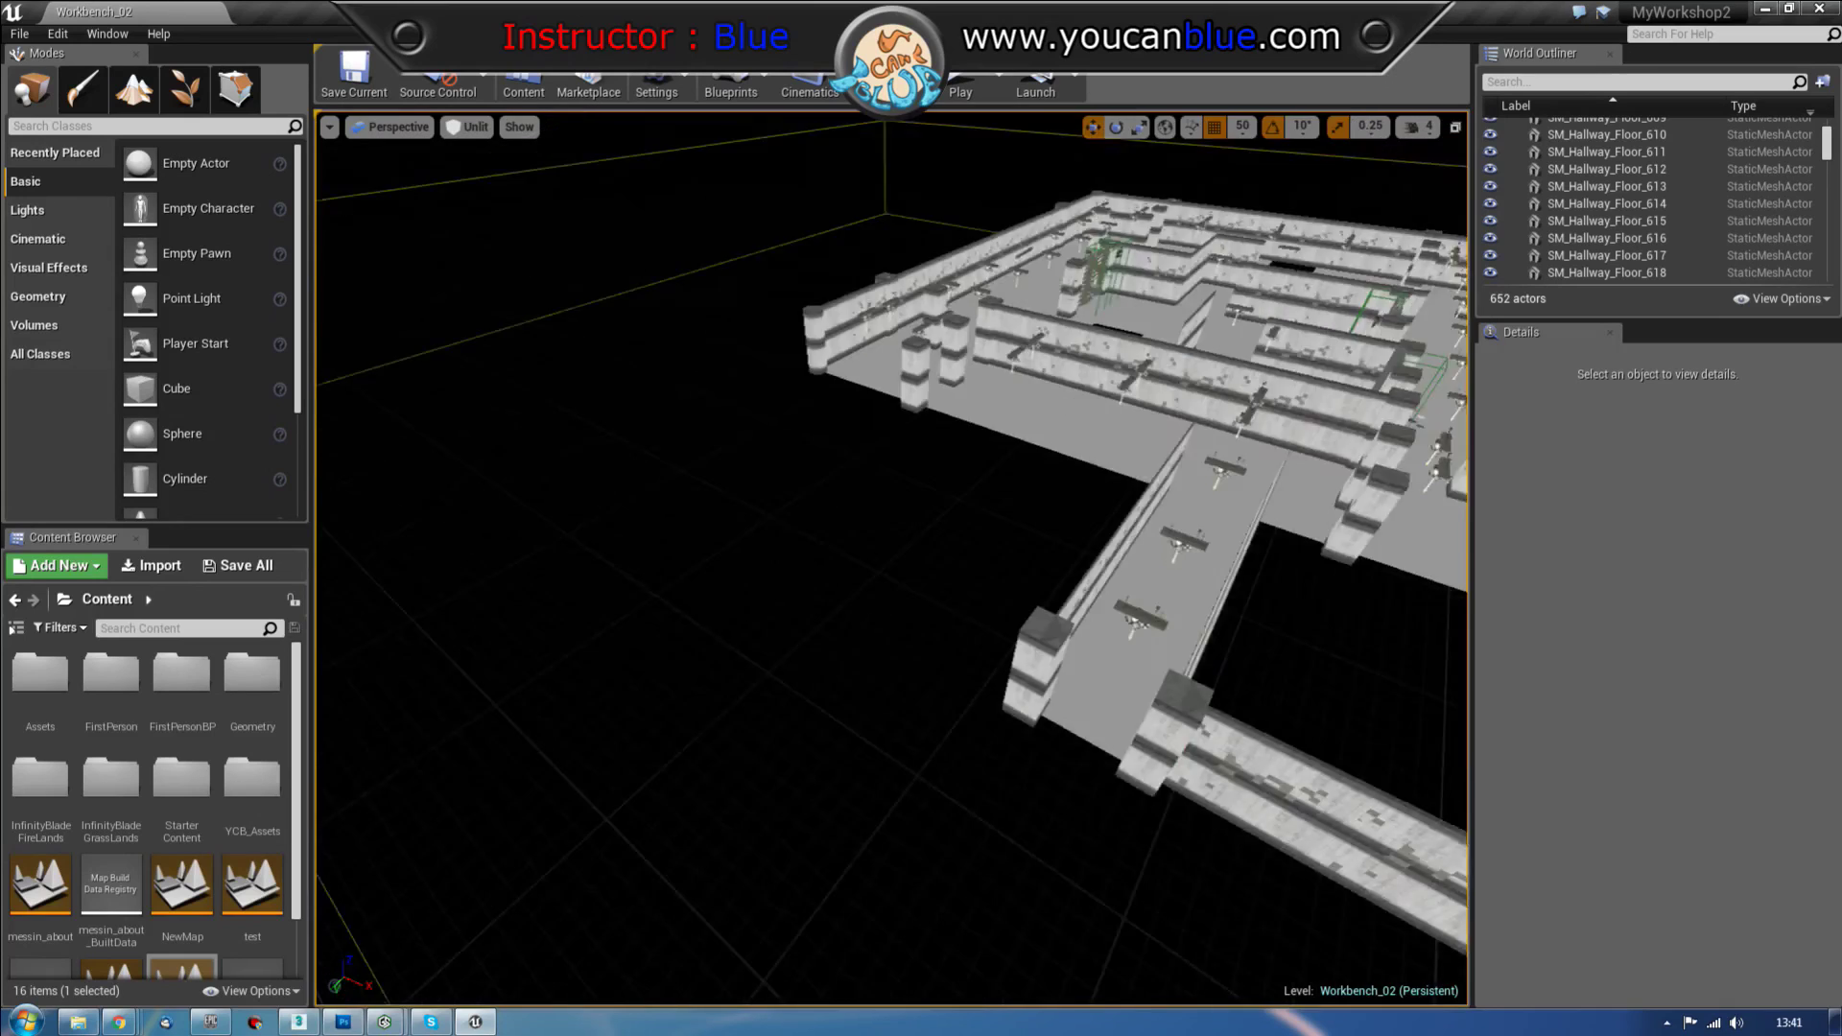
{"action": "key", "text": "d"}
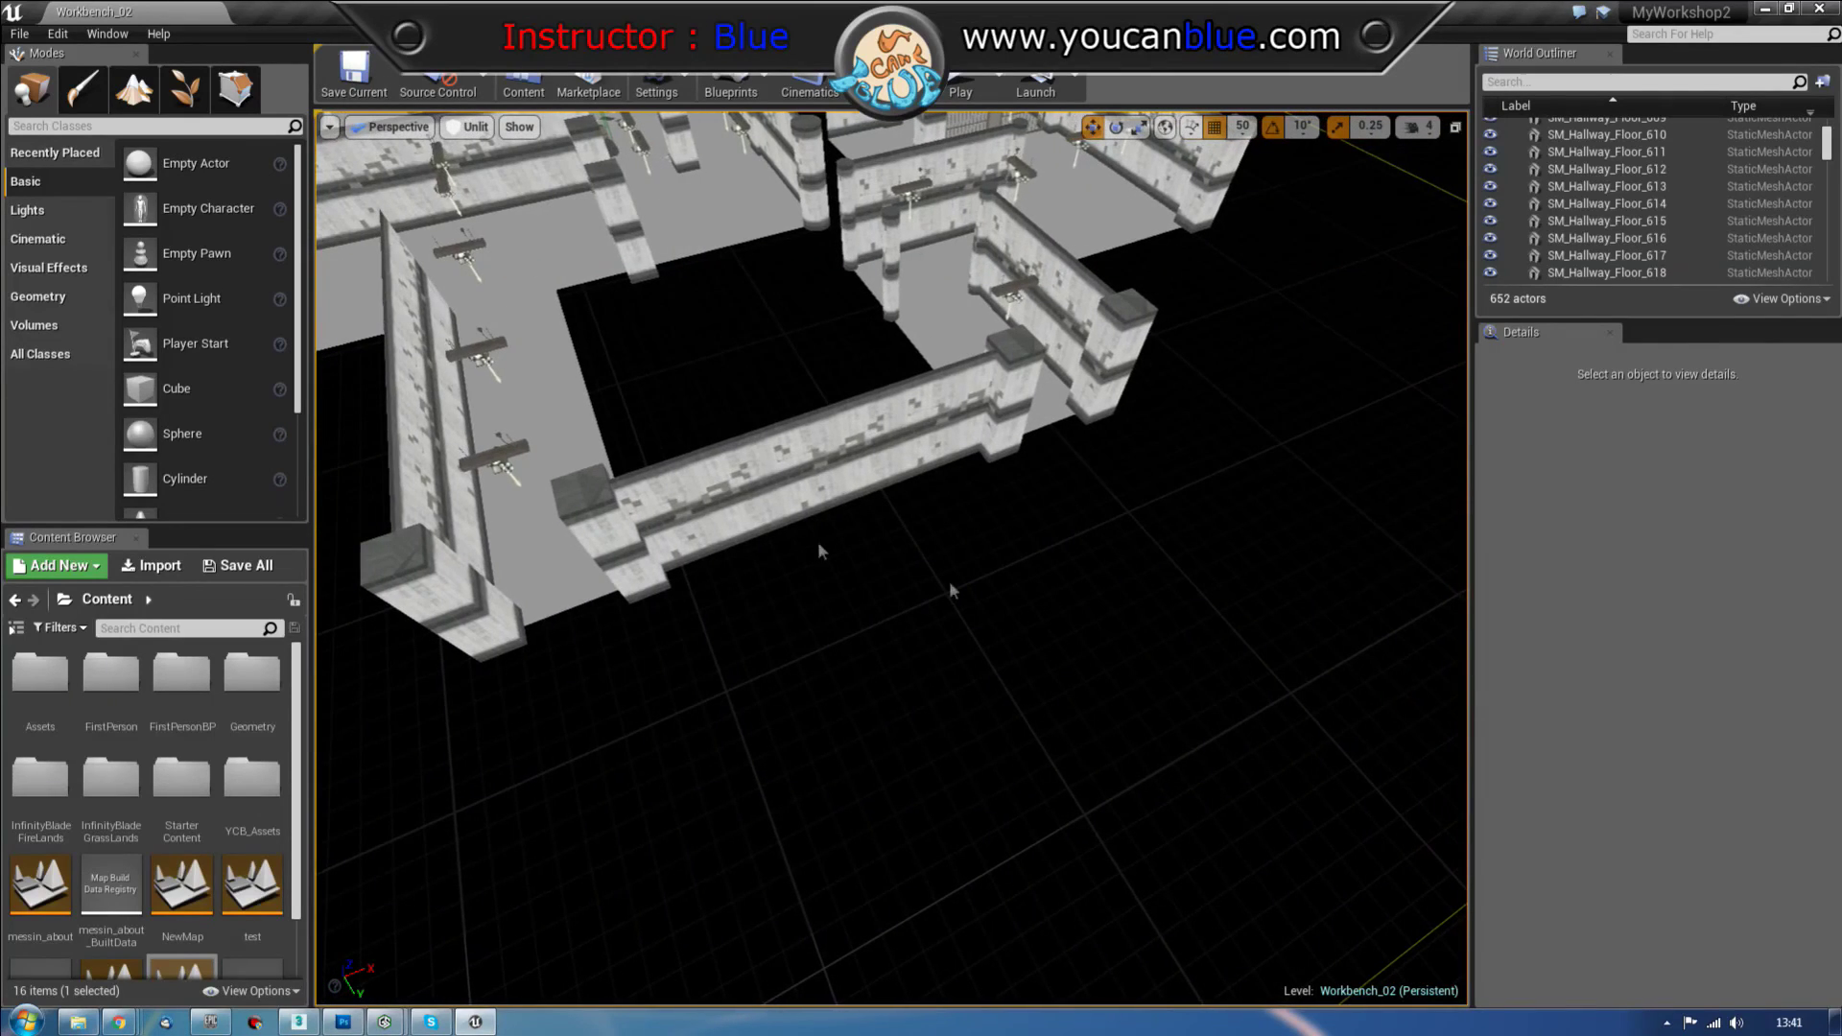
Step: Replace the end segment of the outer hallway wall with wallpart1 from the wall_asset_400x800_windowed folder, and move it along X to 2170.28
{"action": "left_click", "coordinate": [733, 514]}
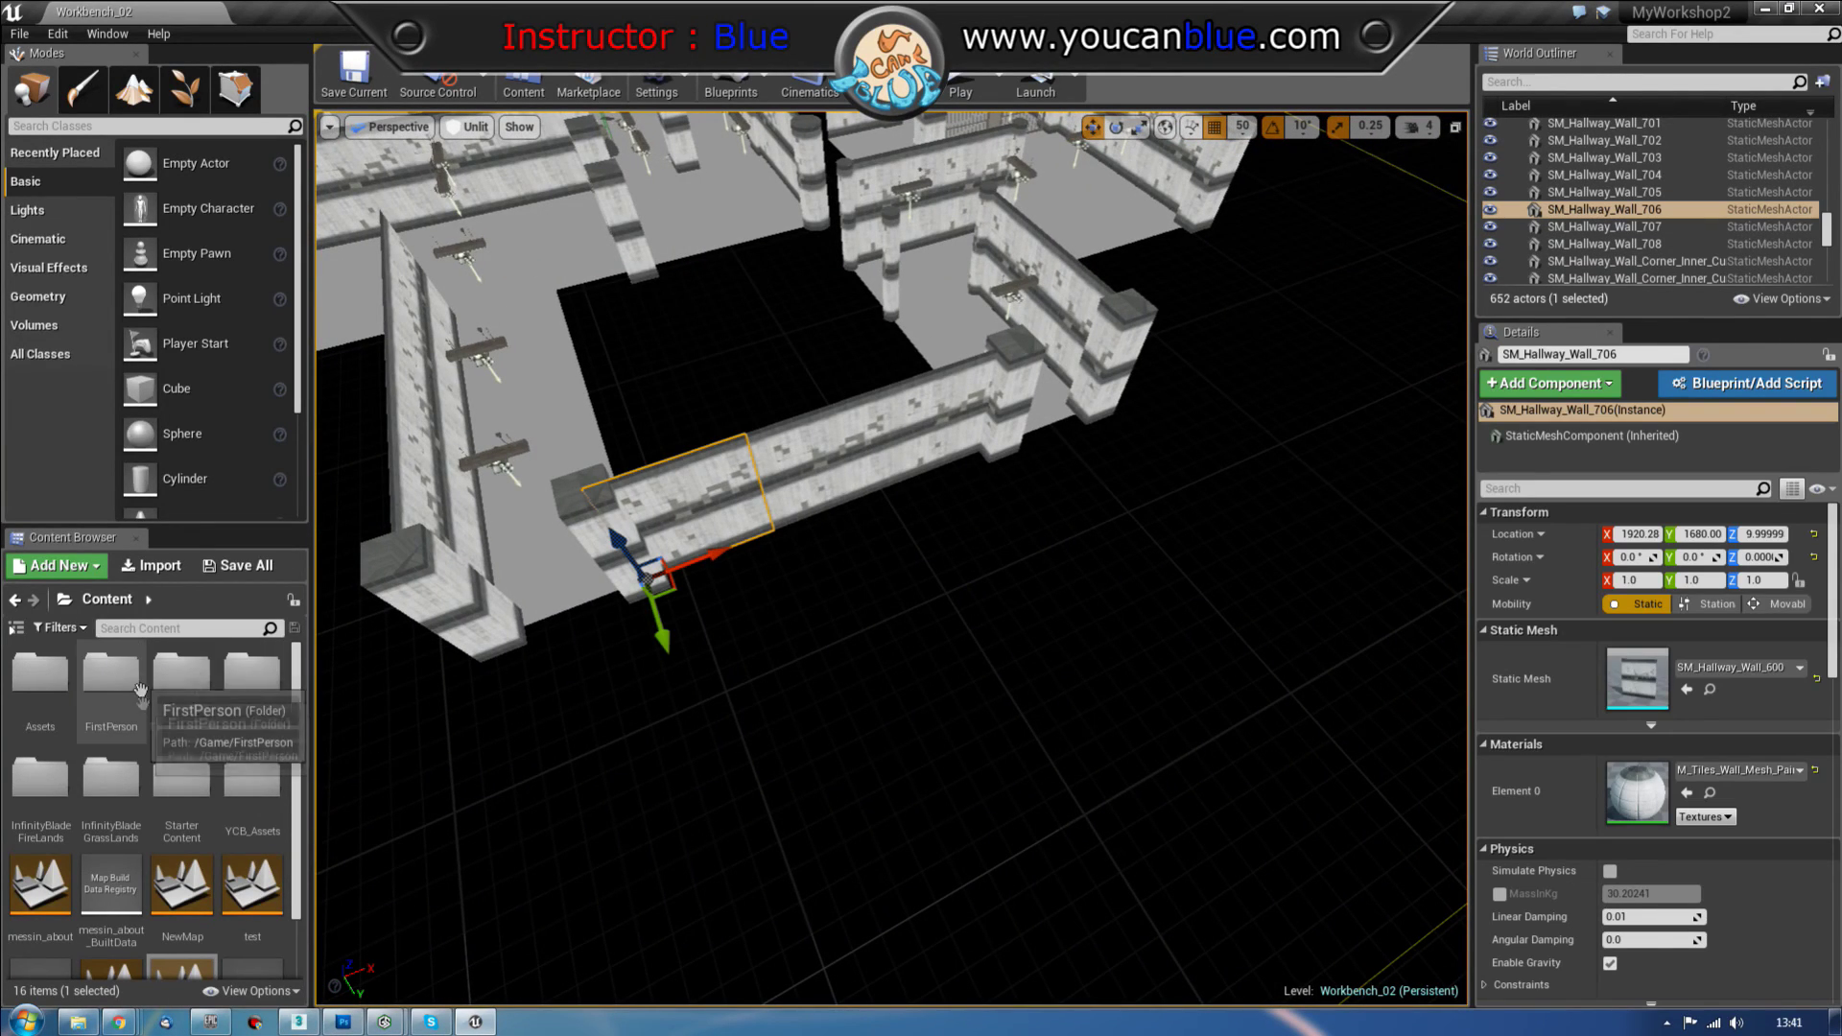
{"action": "double_click", "coordinate": [254, 795]}
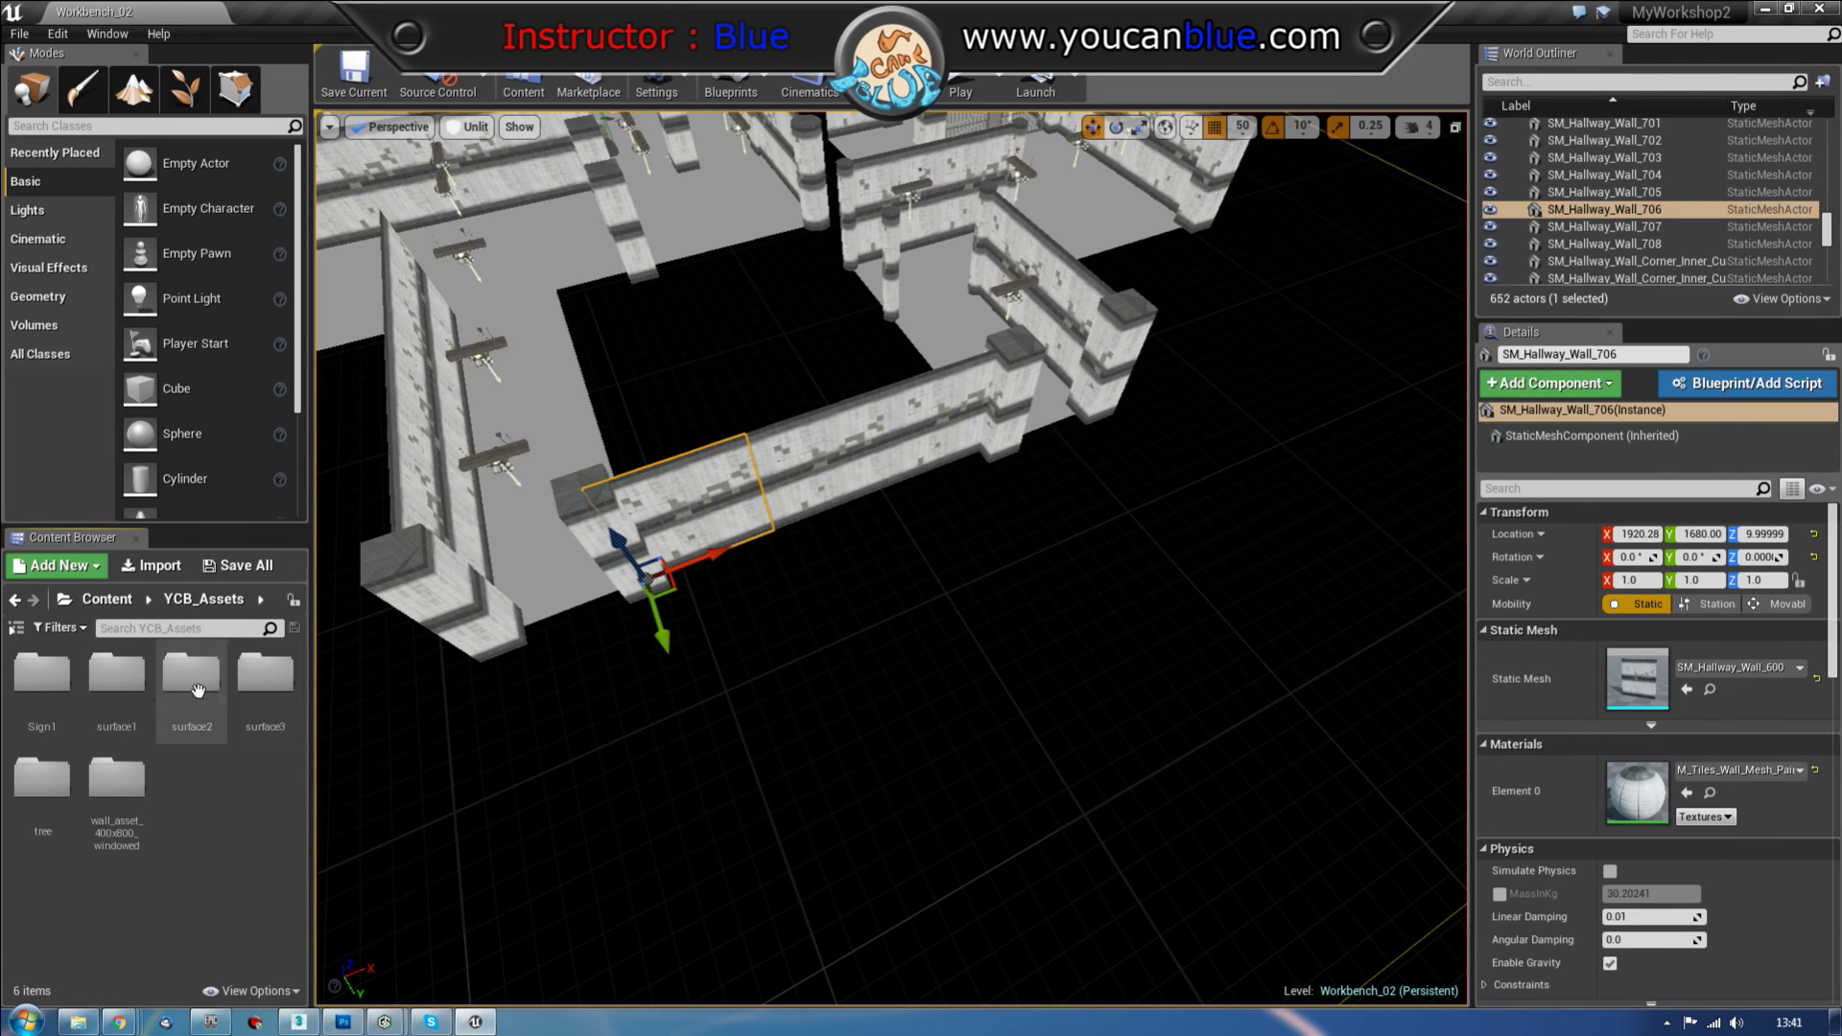
{"action": "double_click", "coordinate": [117, 795]}
{"action": "left_click", "coordinate": [119, 796]}
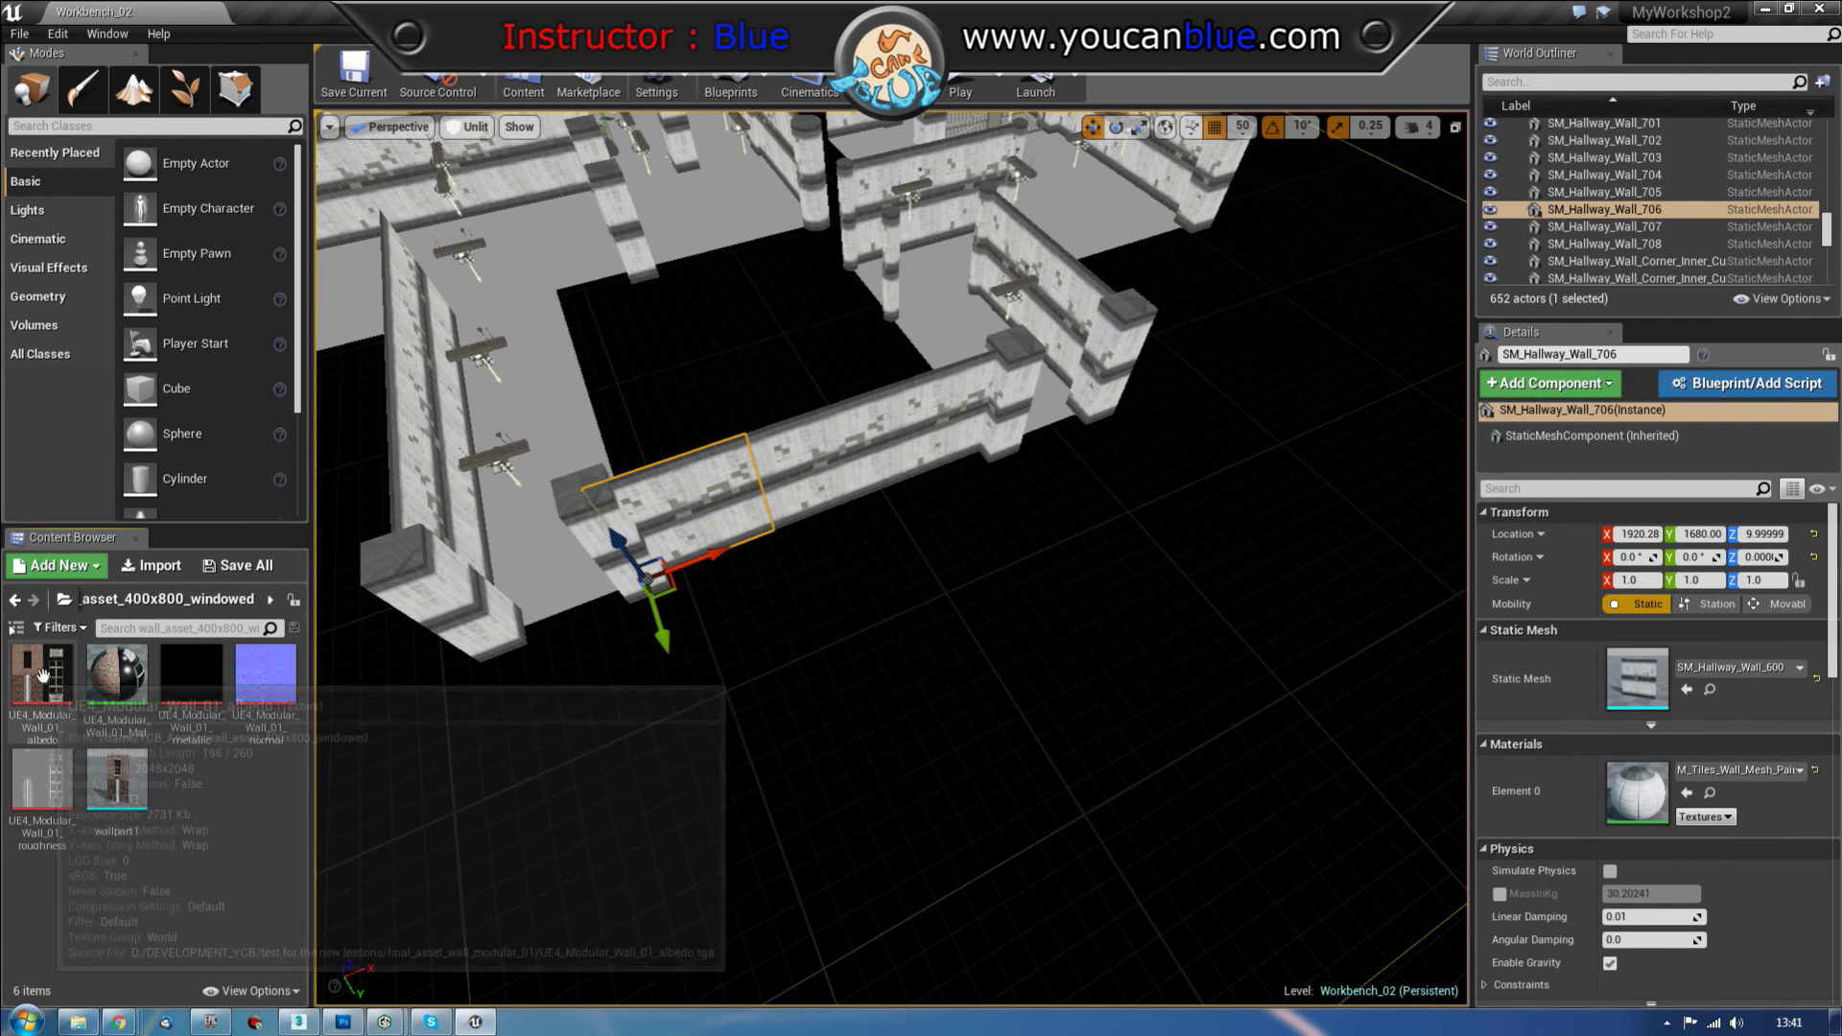
{"action": "right_click", "coordinate": [669, 516]}
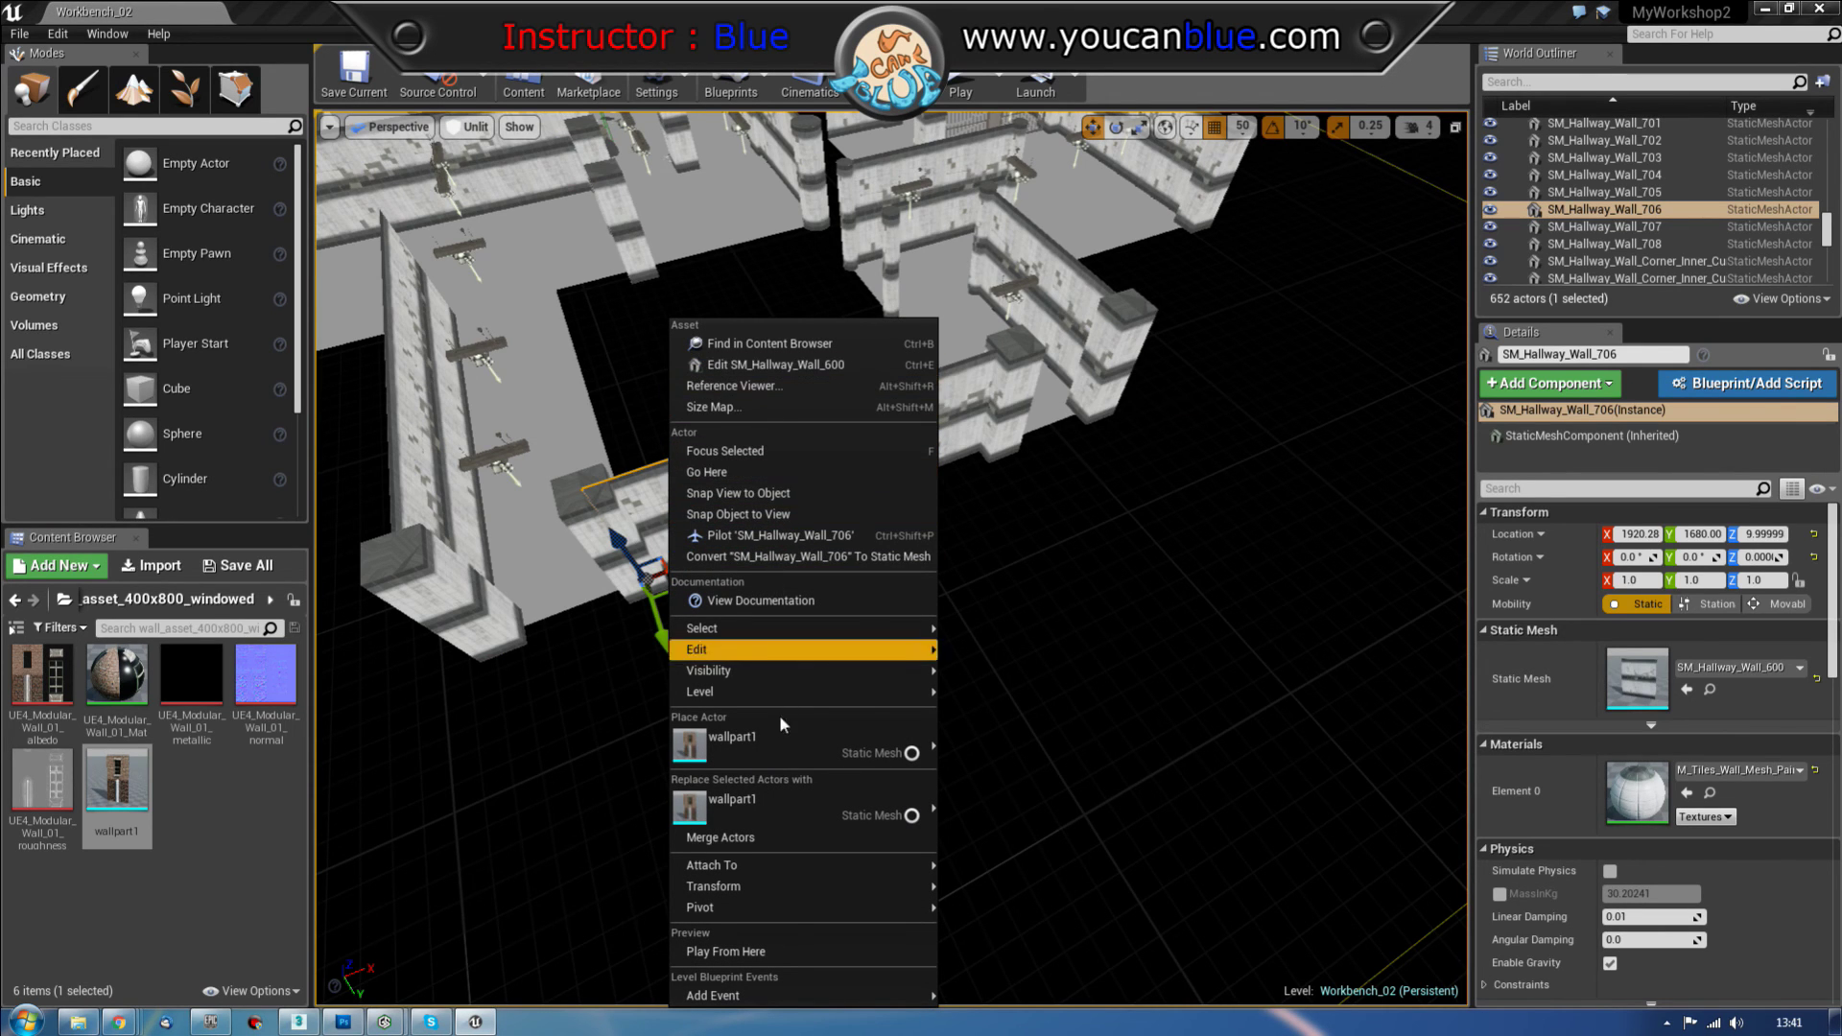
{"action": "left_click", "coordinate": [757, 800]}
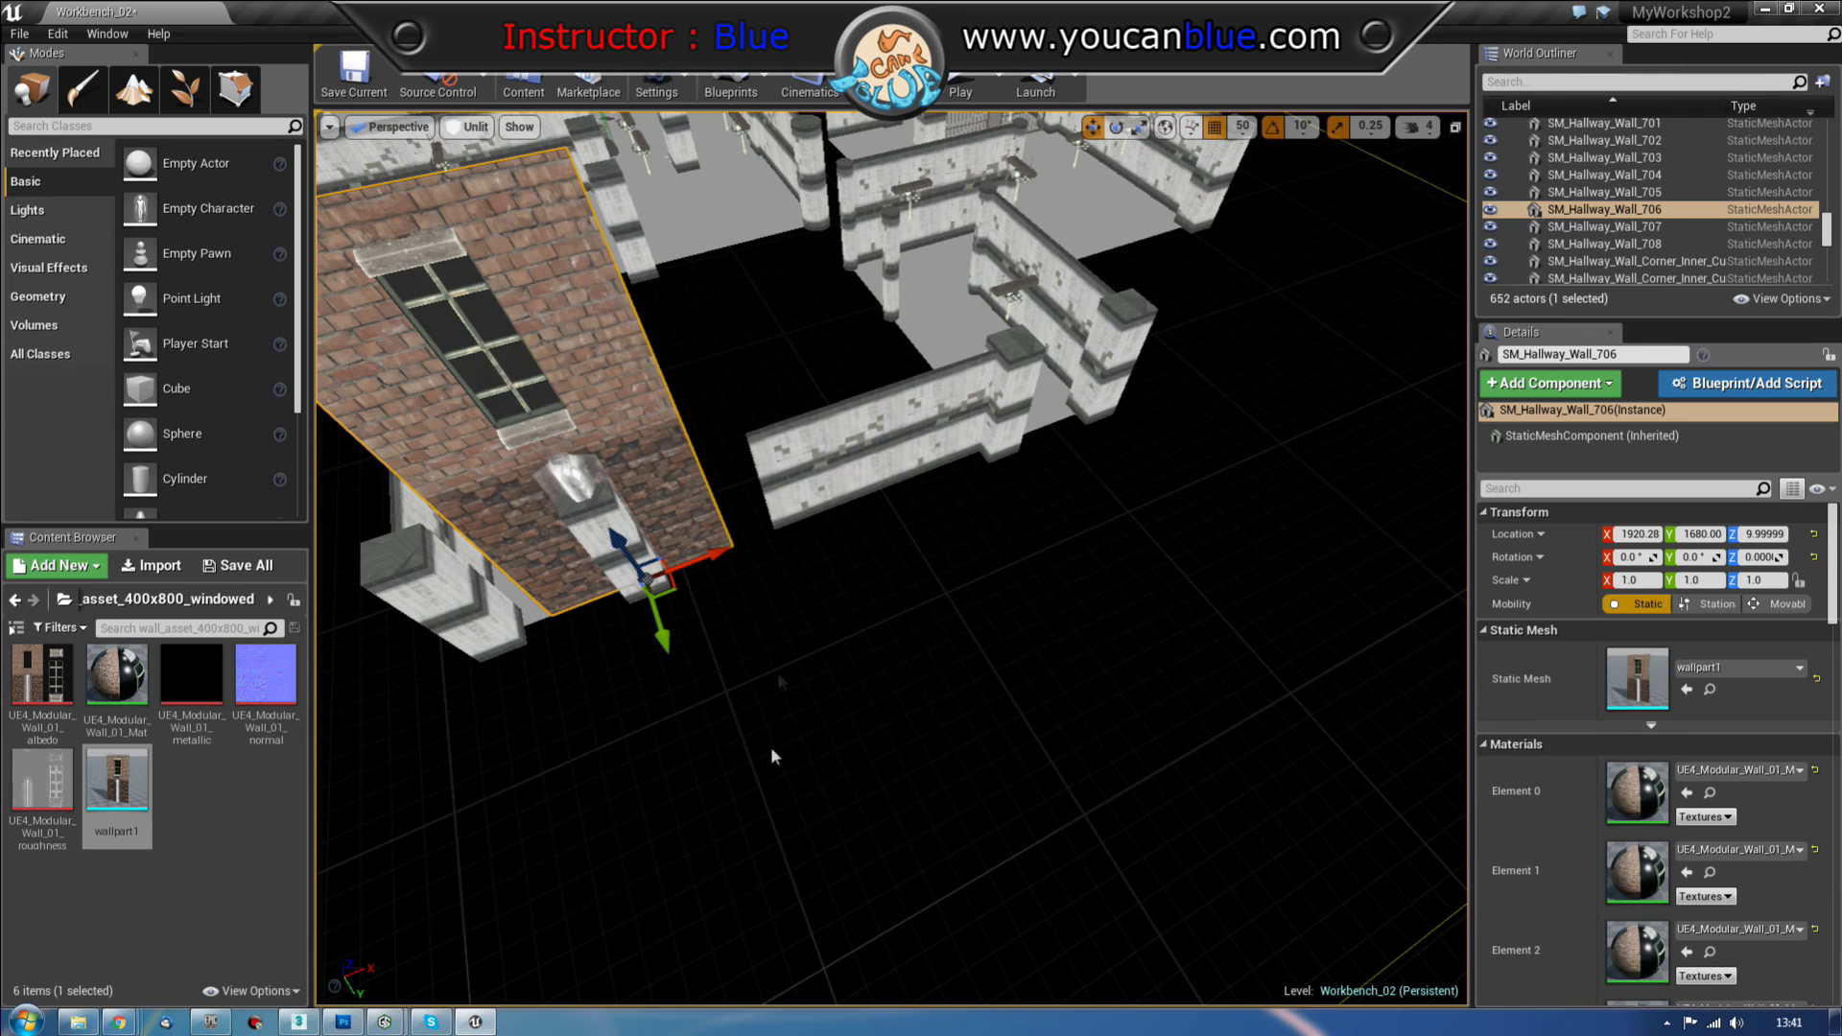
{"action": "left_click_drag", "start_coordinate": [715, 551], "coordinate": [821, 530]}
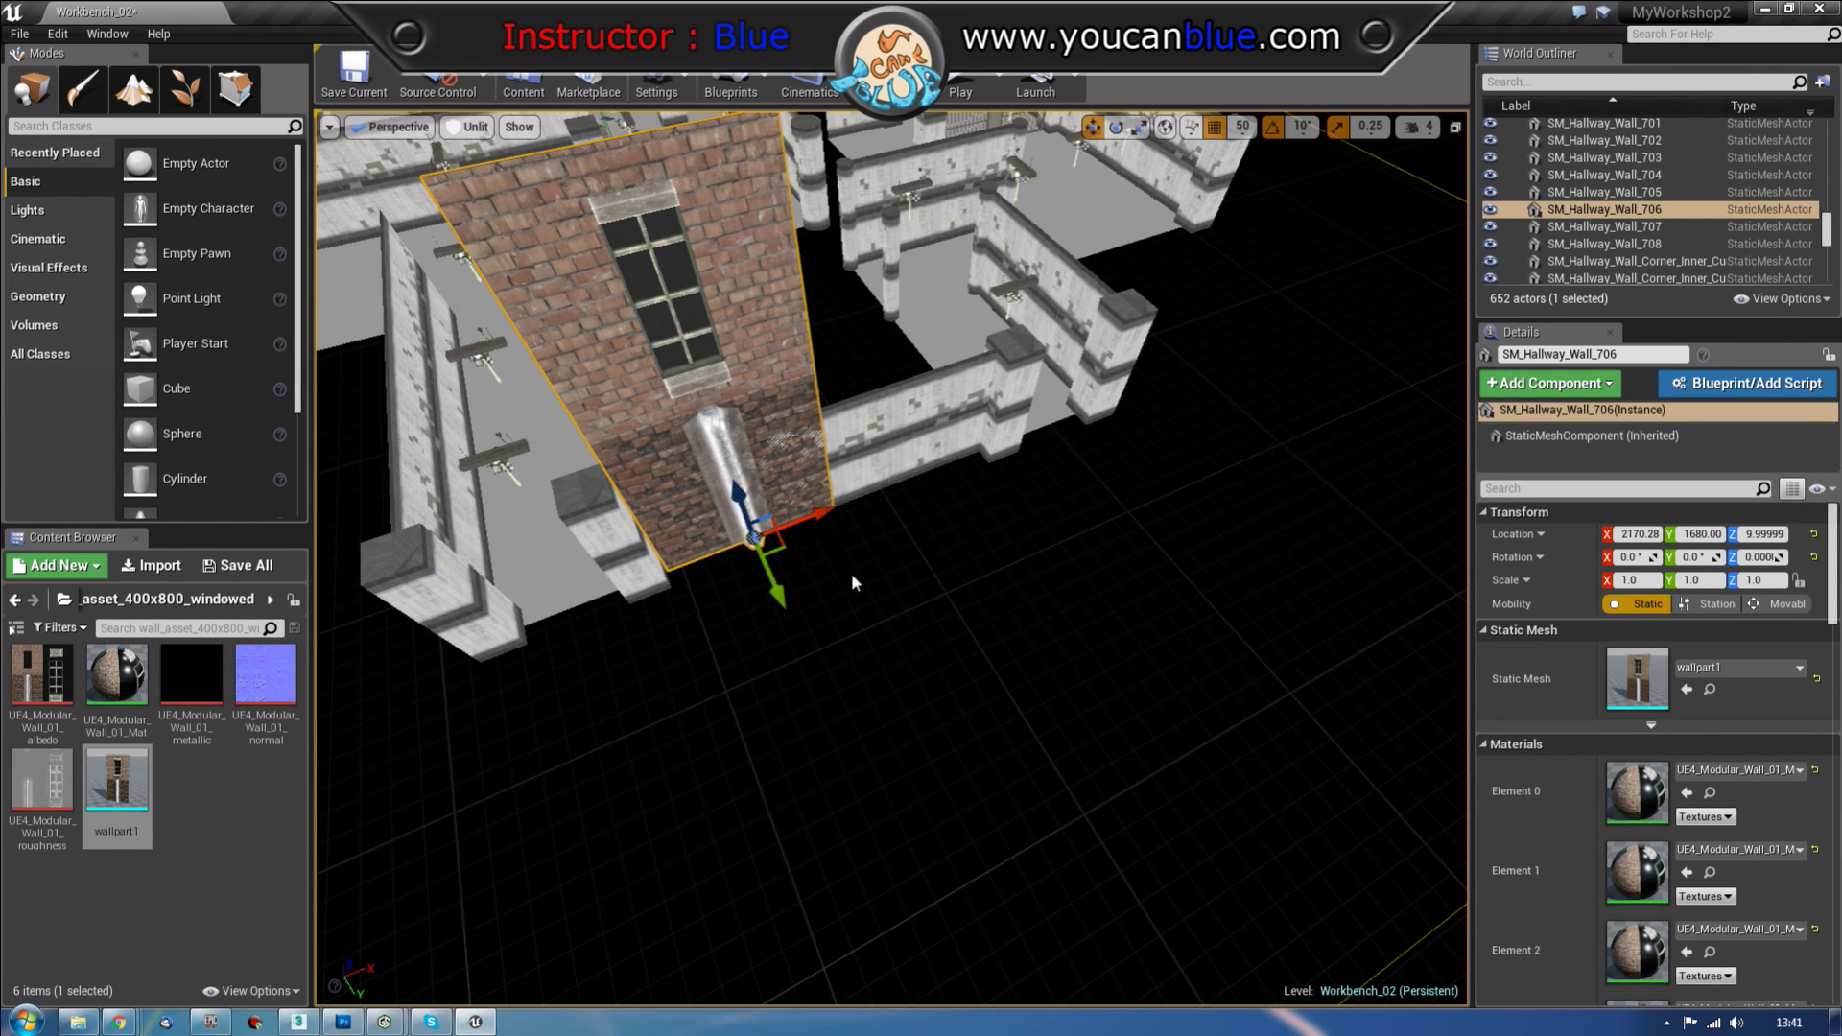
Step: Compare the brick wall's width and position with the two neighbouring tiled hallway wall segments
{"action": "key", "text": "d"}
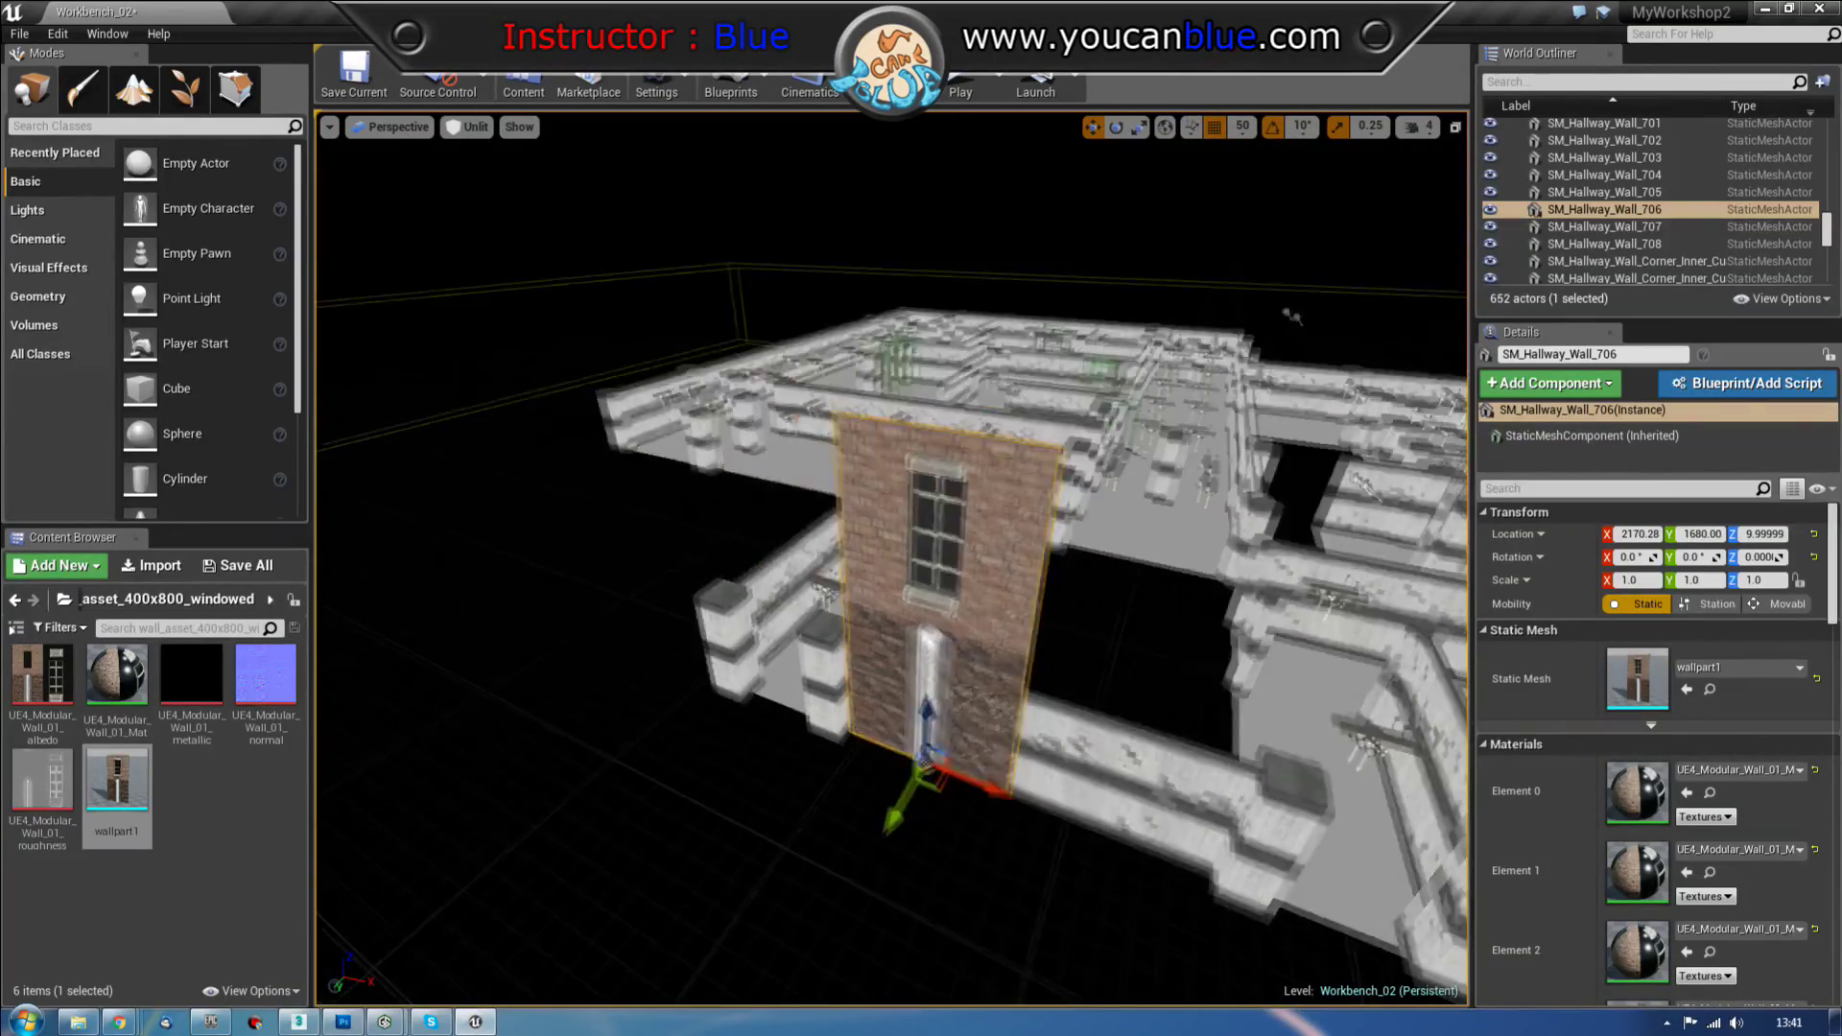
{"action": "key", "text": "w"}
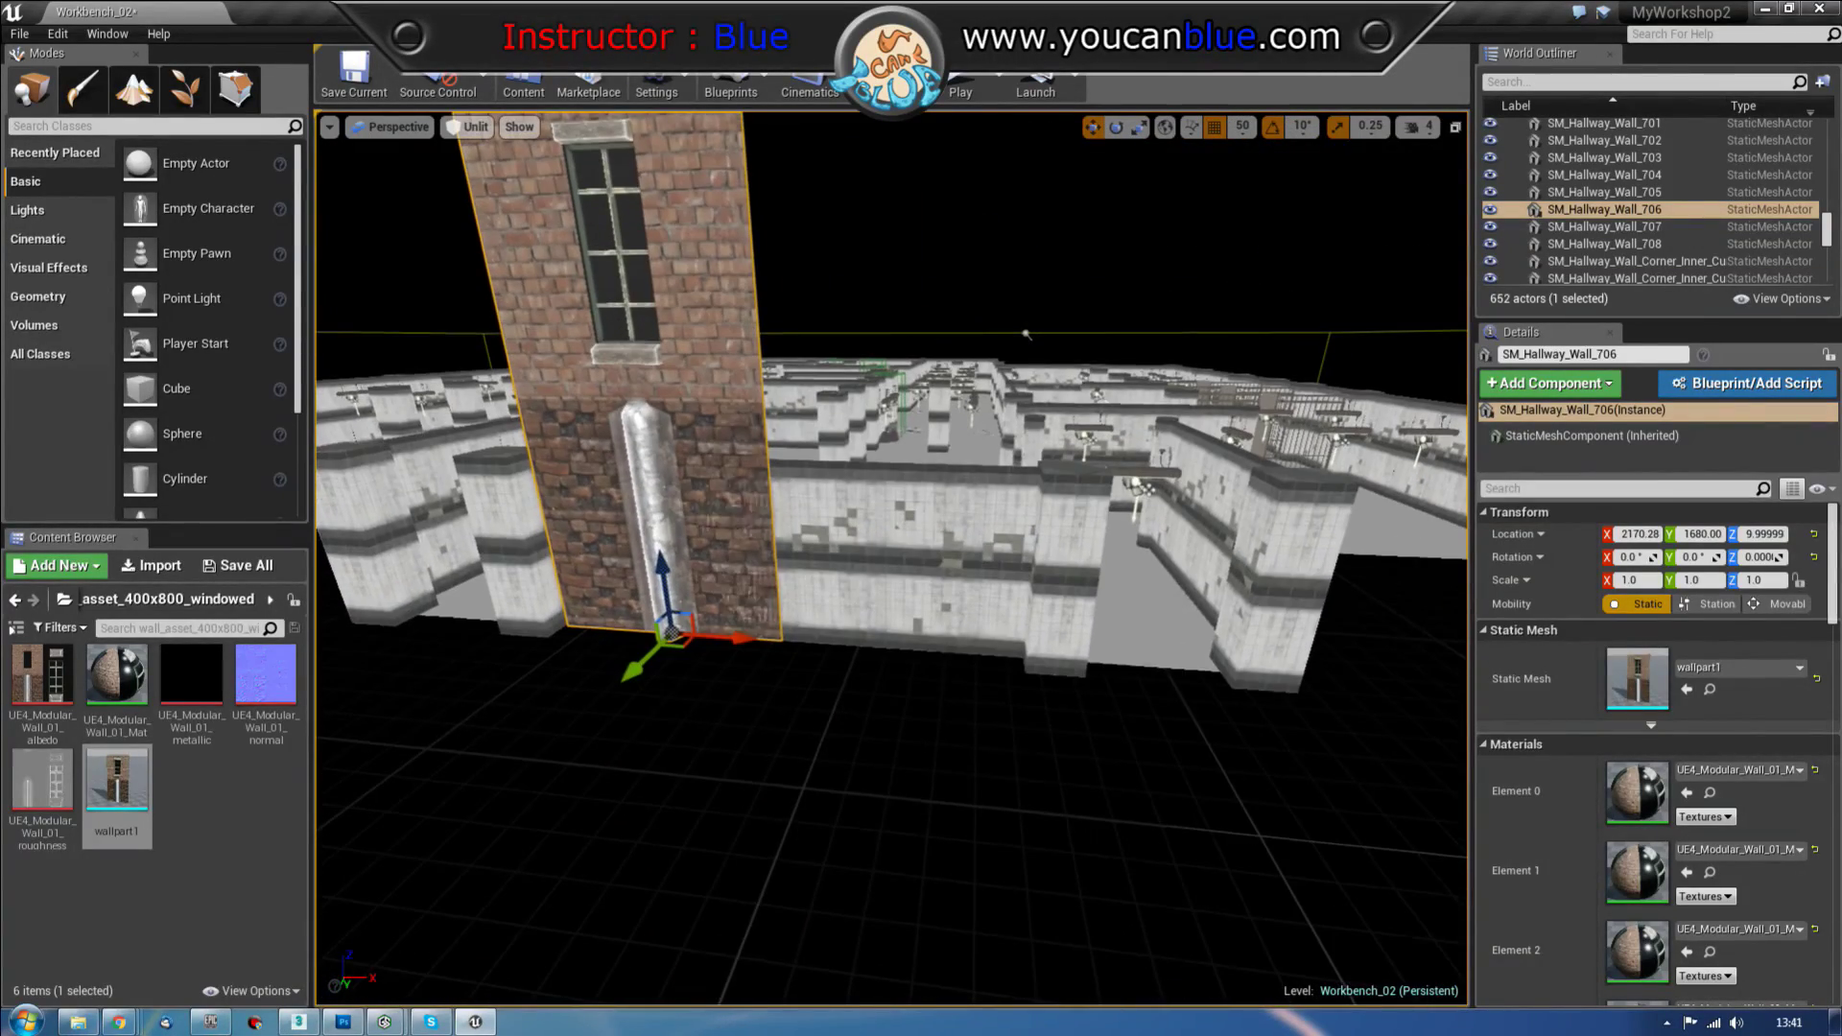
{"action": "left_click", "coordinate": [911, 551]}
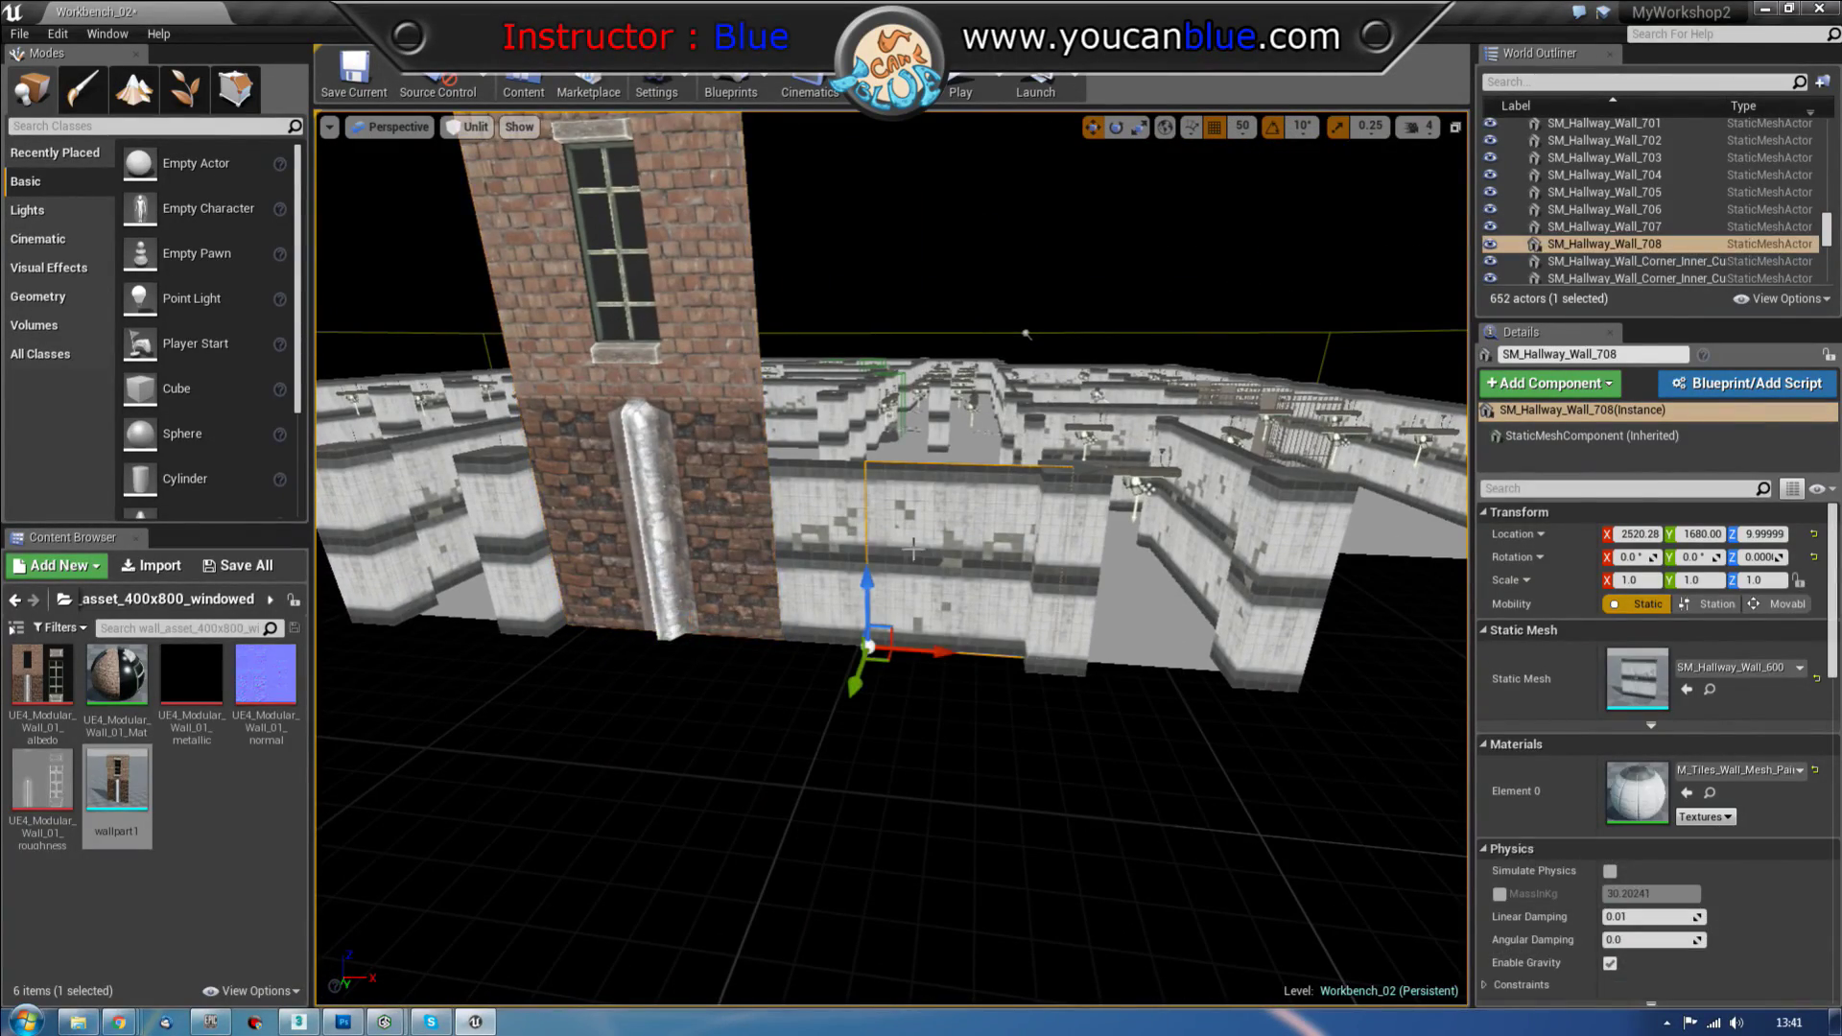
{"action": "left_click", "coordinate": [837, 561]}
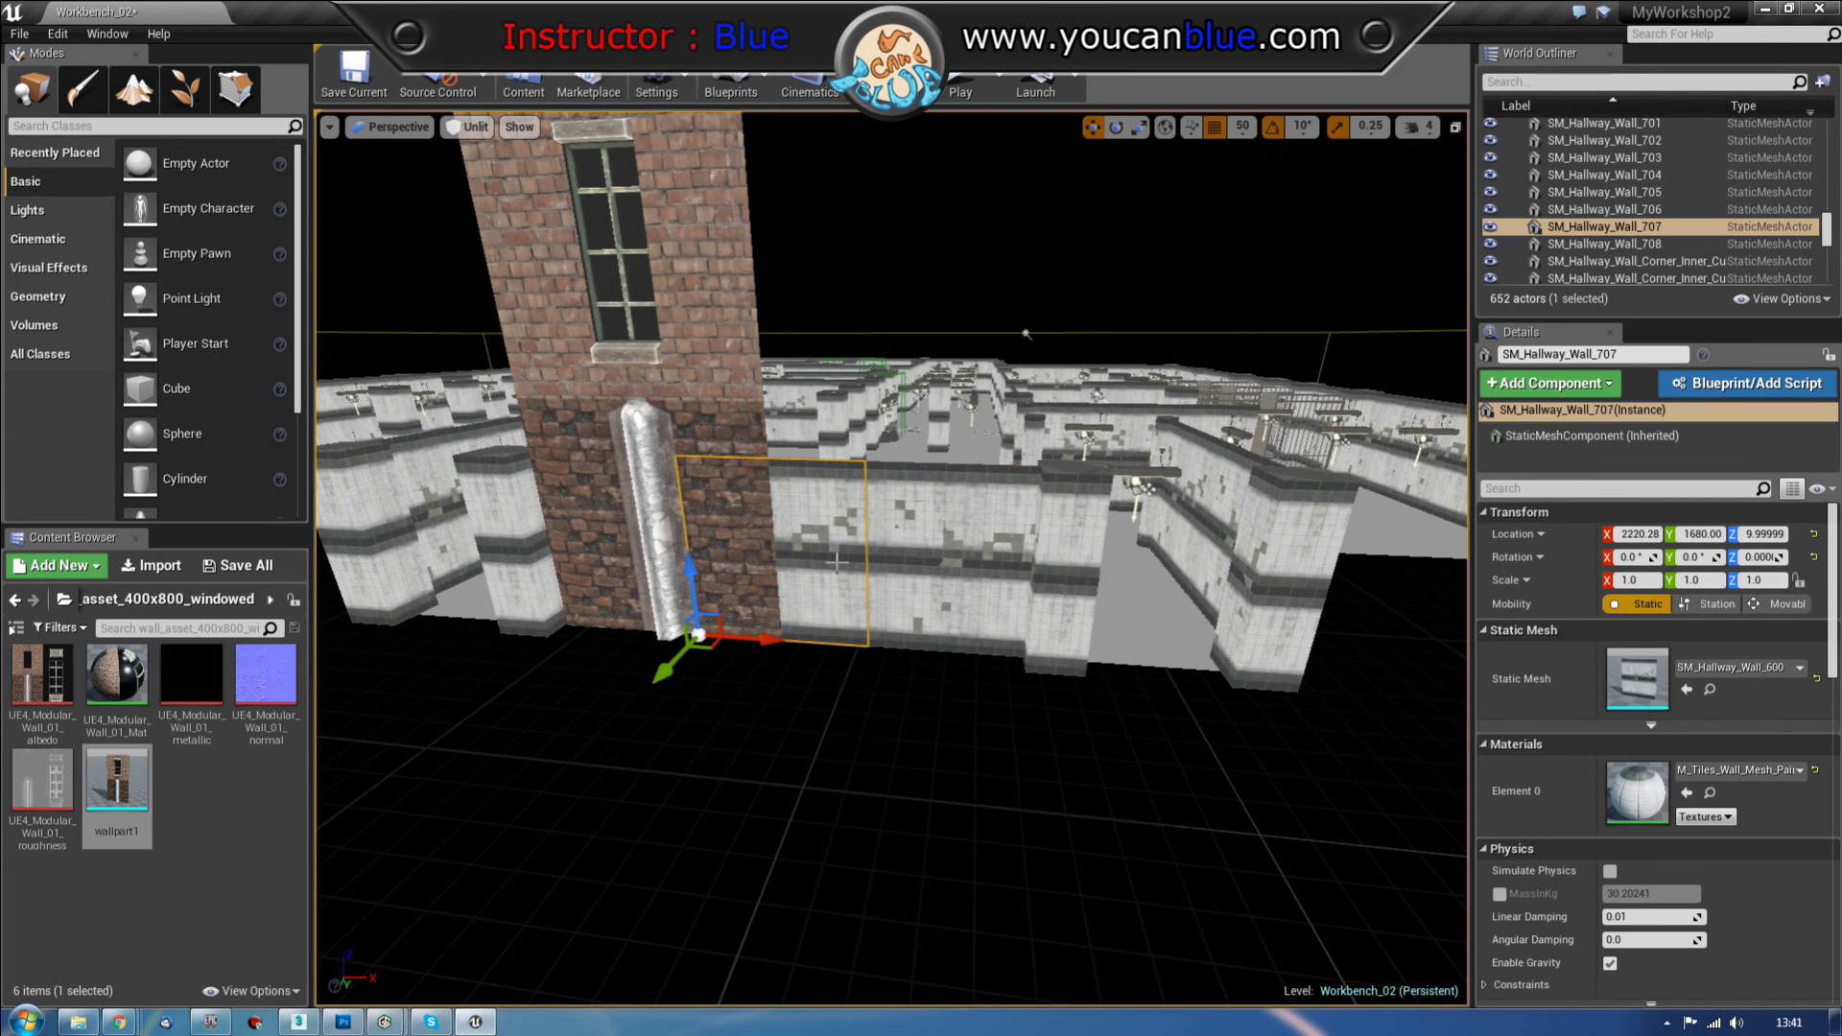
{"action": "left_click", "coordinate": [655, 594]}
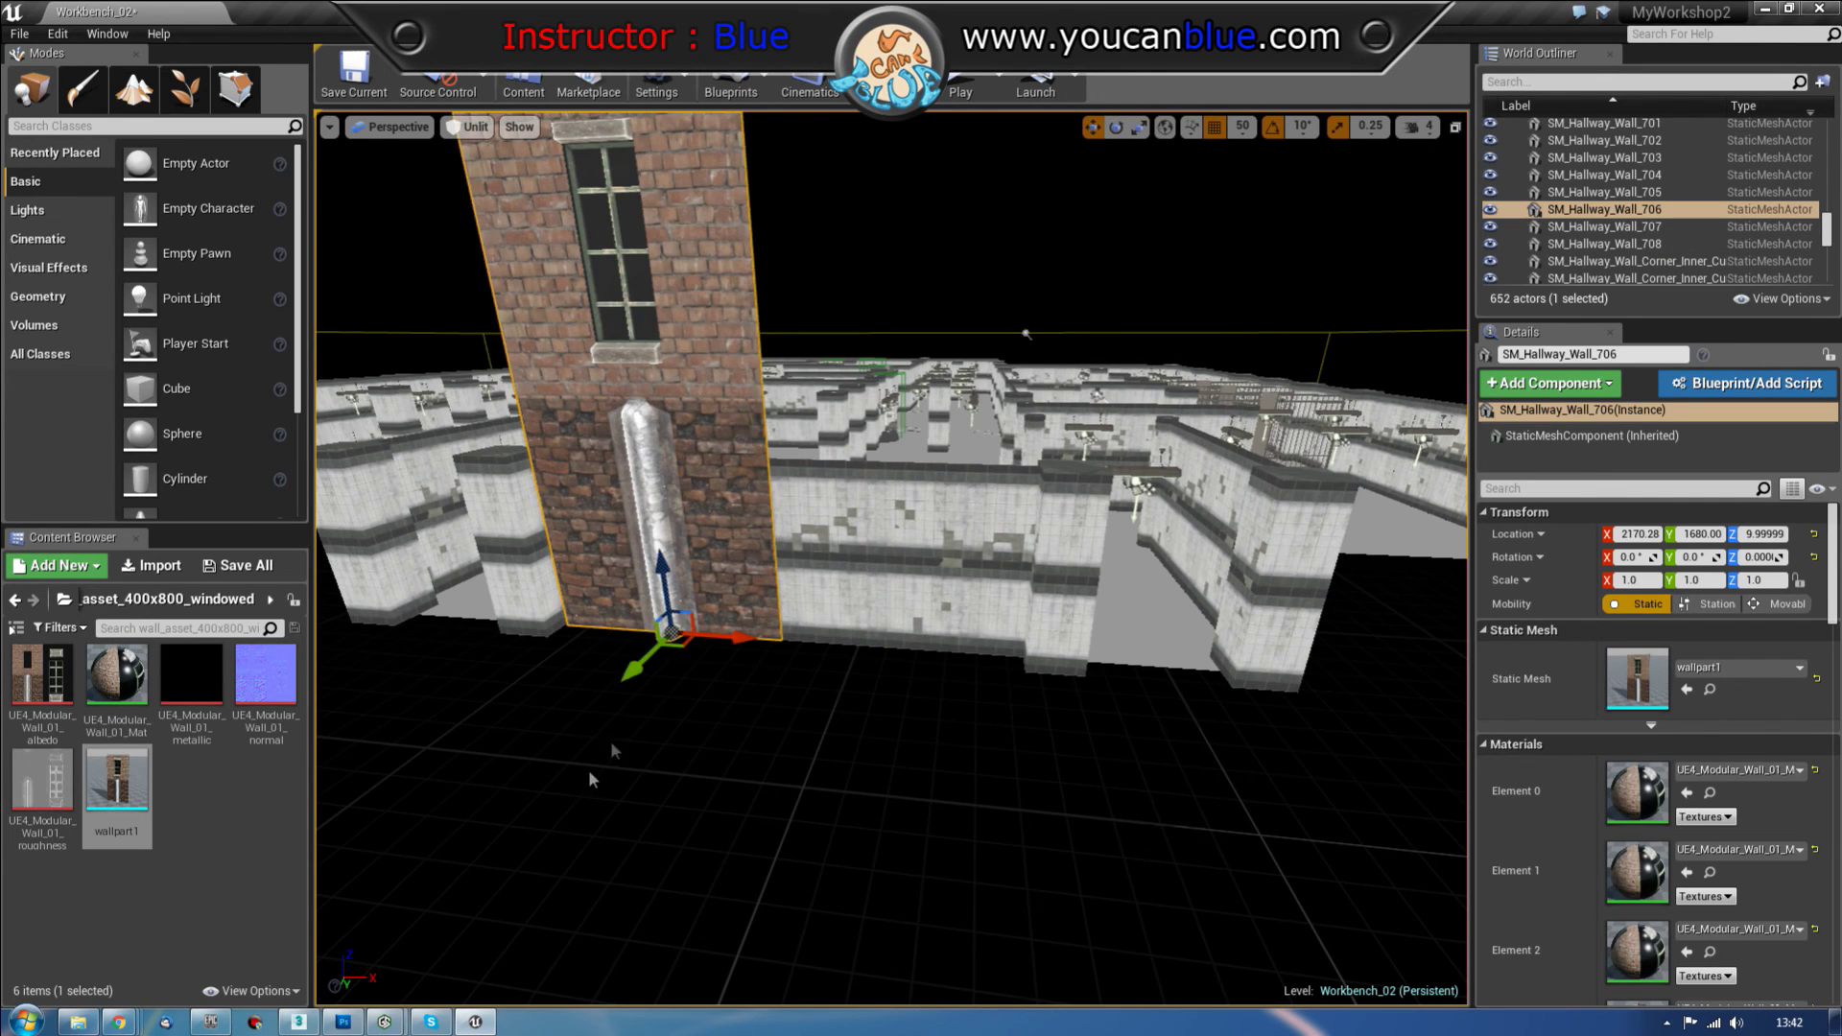
{"action": "key", "text": "w"}
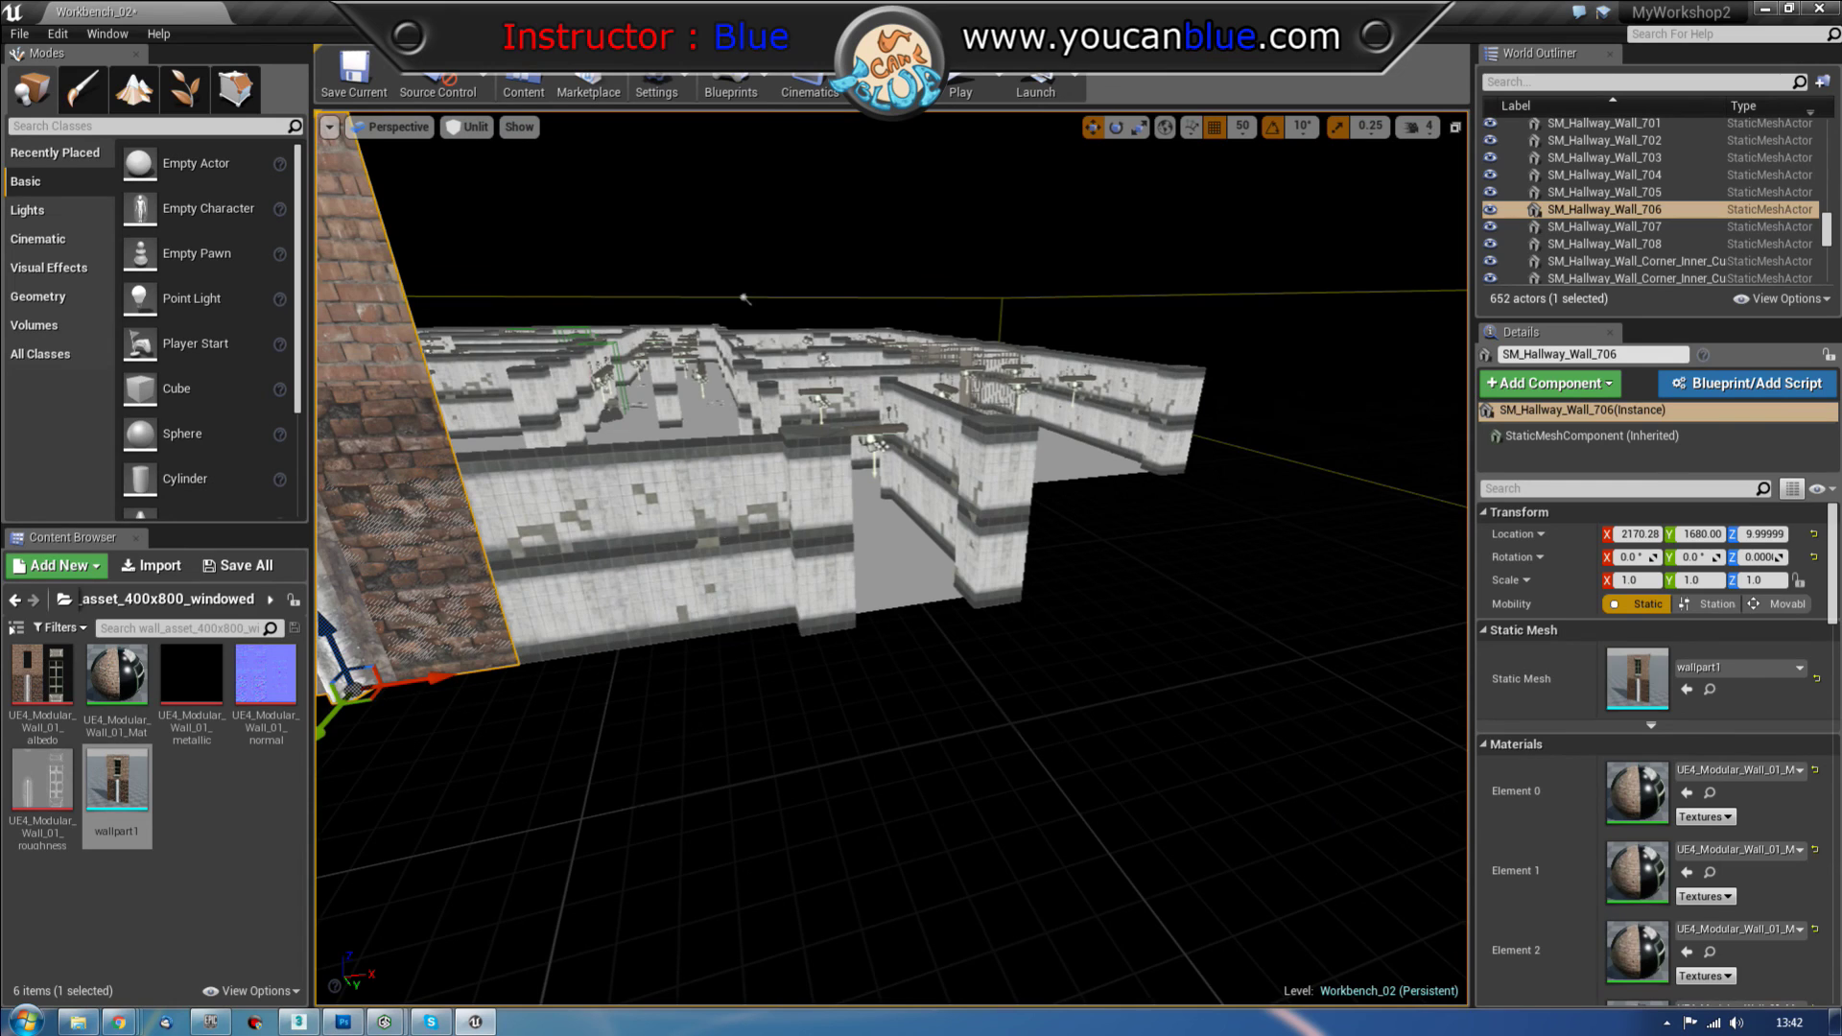
Step: Find the adjacent wall segment's SM_Hallway_Wall_600 mesh in the Content Browser, inspect its approximate size in the mesh editor, and close the editor
{"action": "left_click", "coordinate": [721, 527]}
{"action": "right_click", "coordinate": [713, 530]}
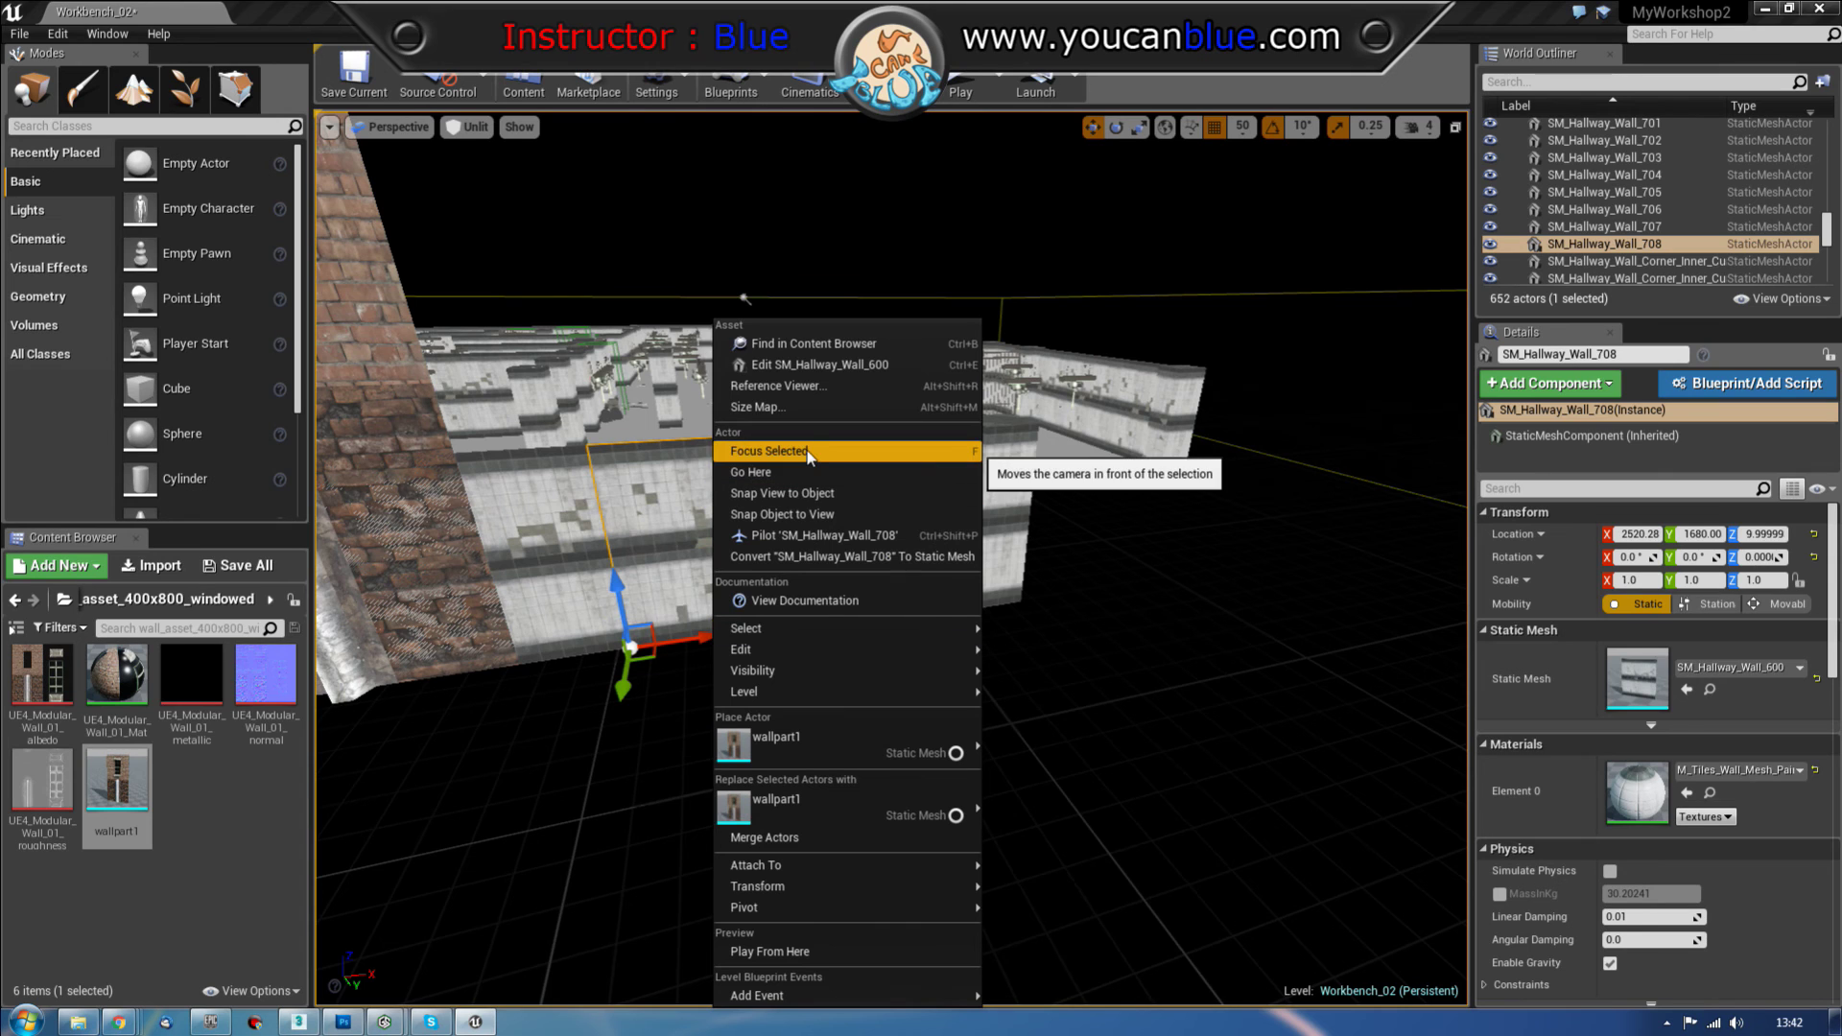
{"action": "left_click", "coordinate": [806, 344]}
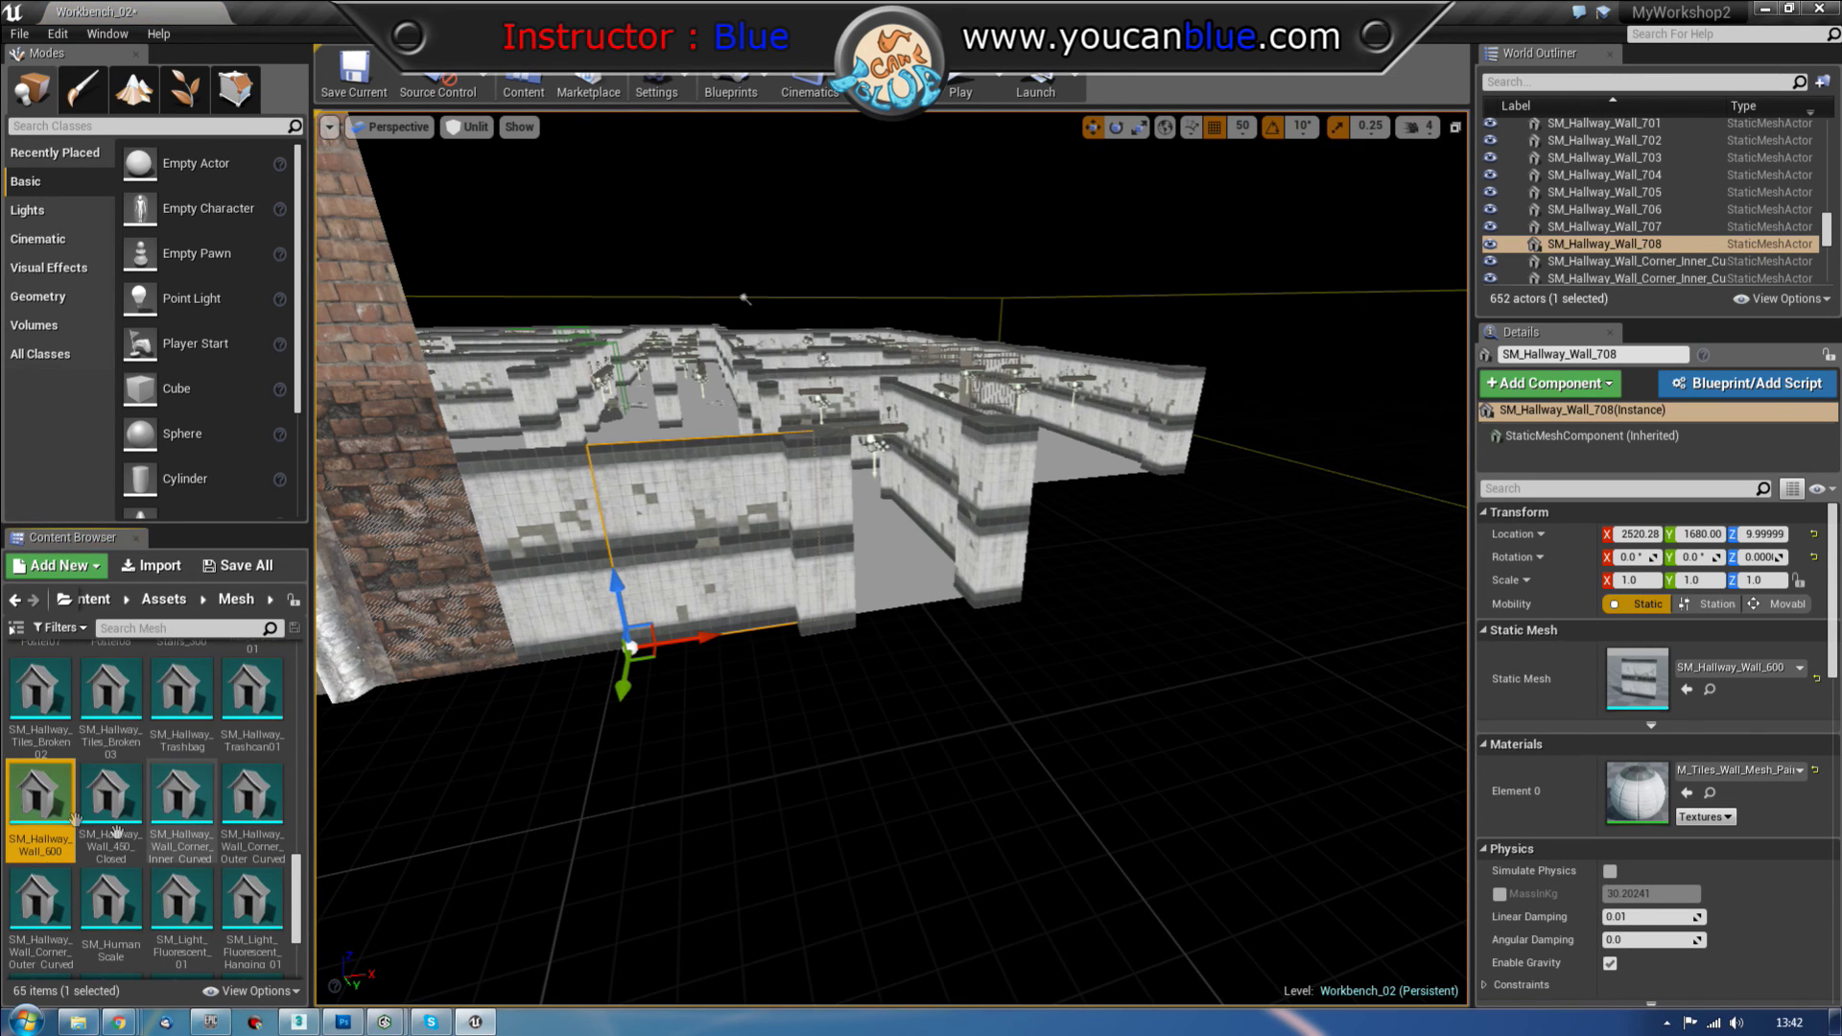
{"action": "double_click", "coordinate": [39, 812]}
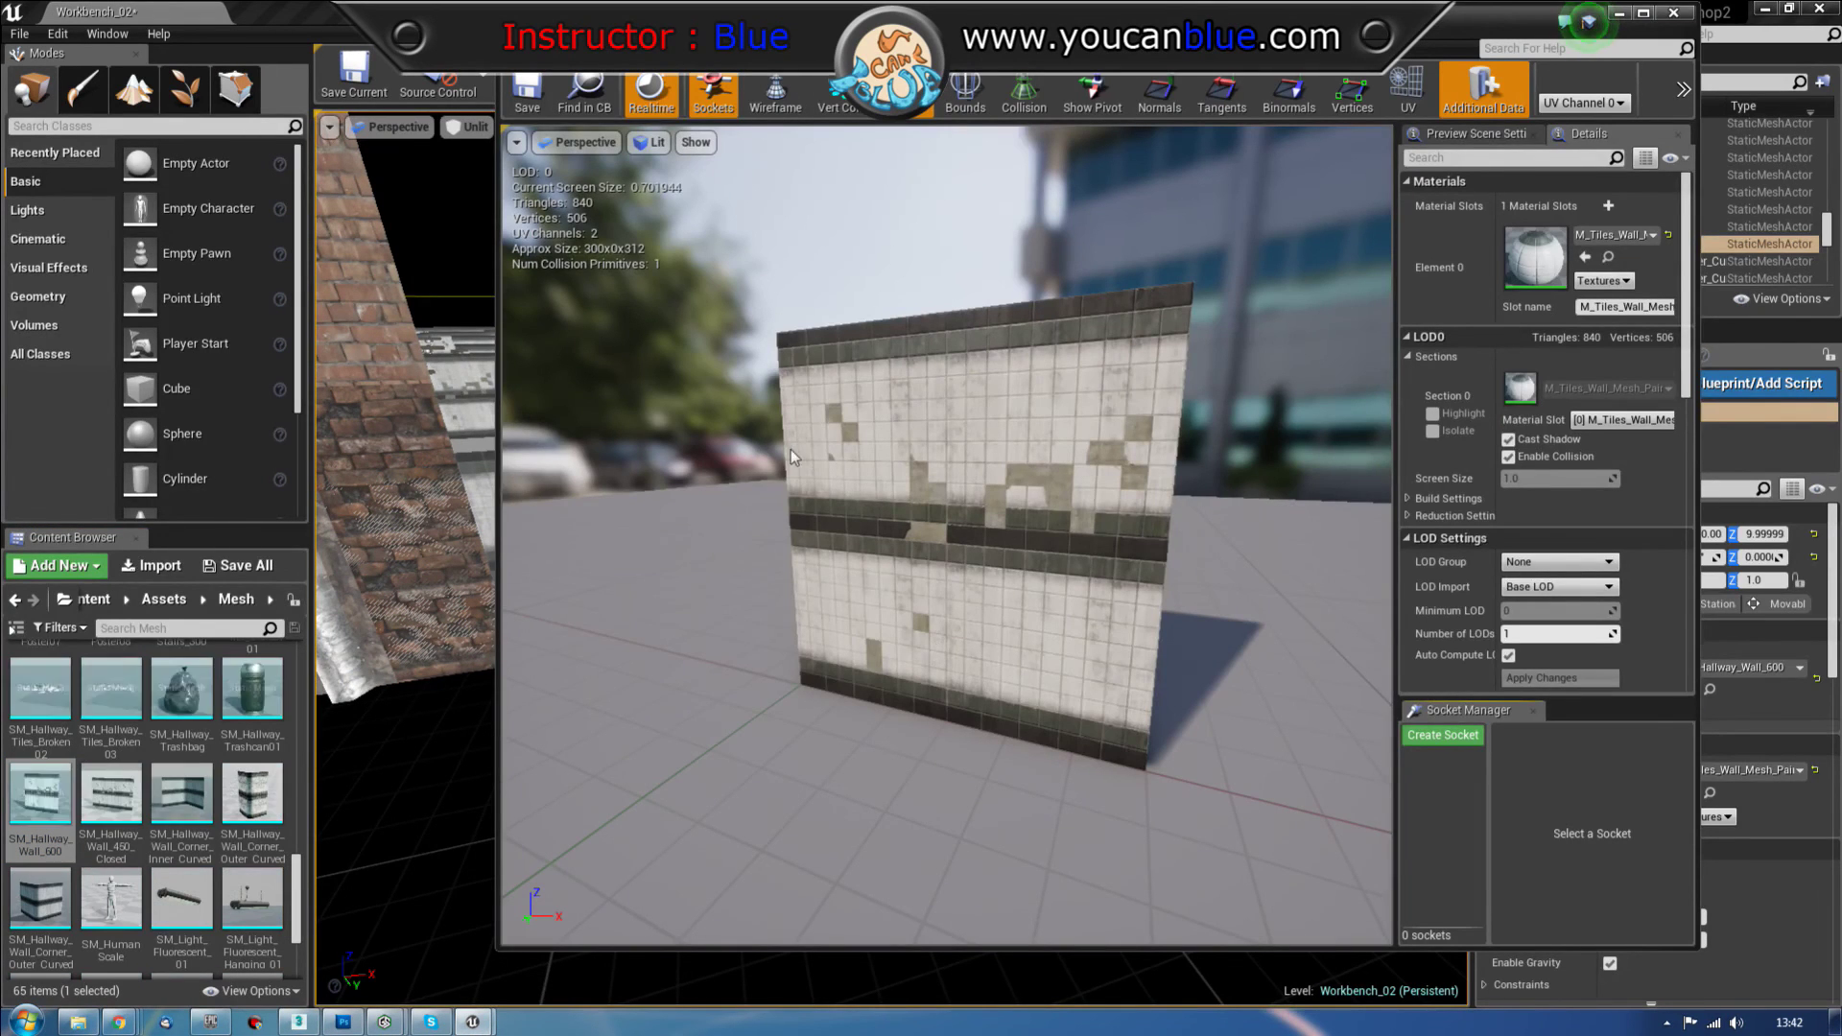
{"action": "left_click_drag", "start_coordinate": [699, 520], "coordinate": [729, 476]}
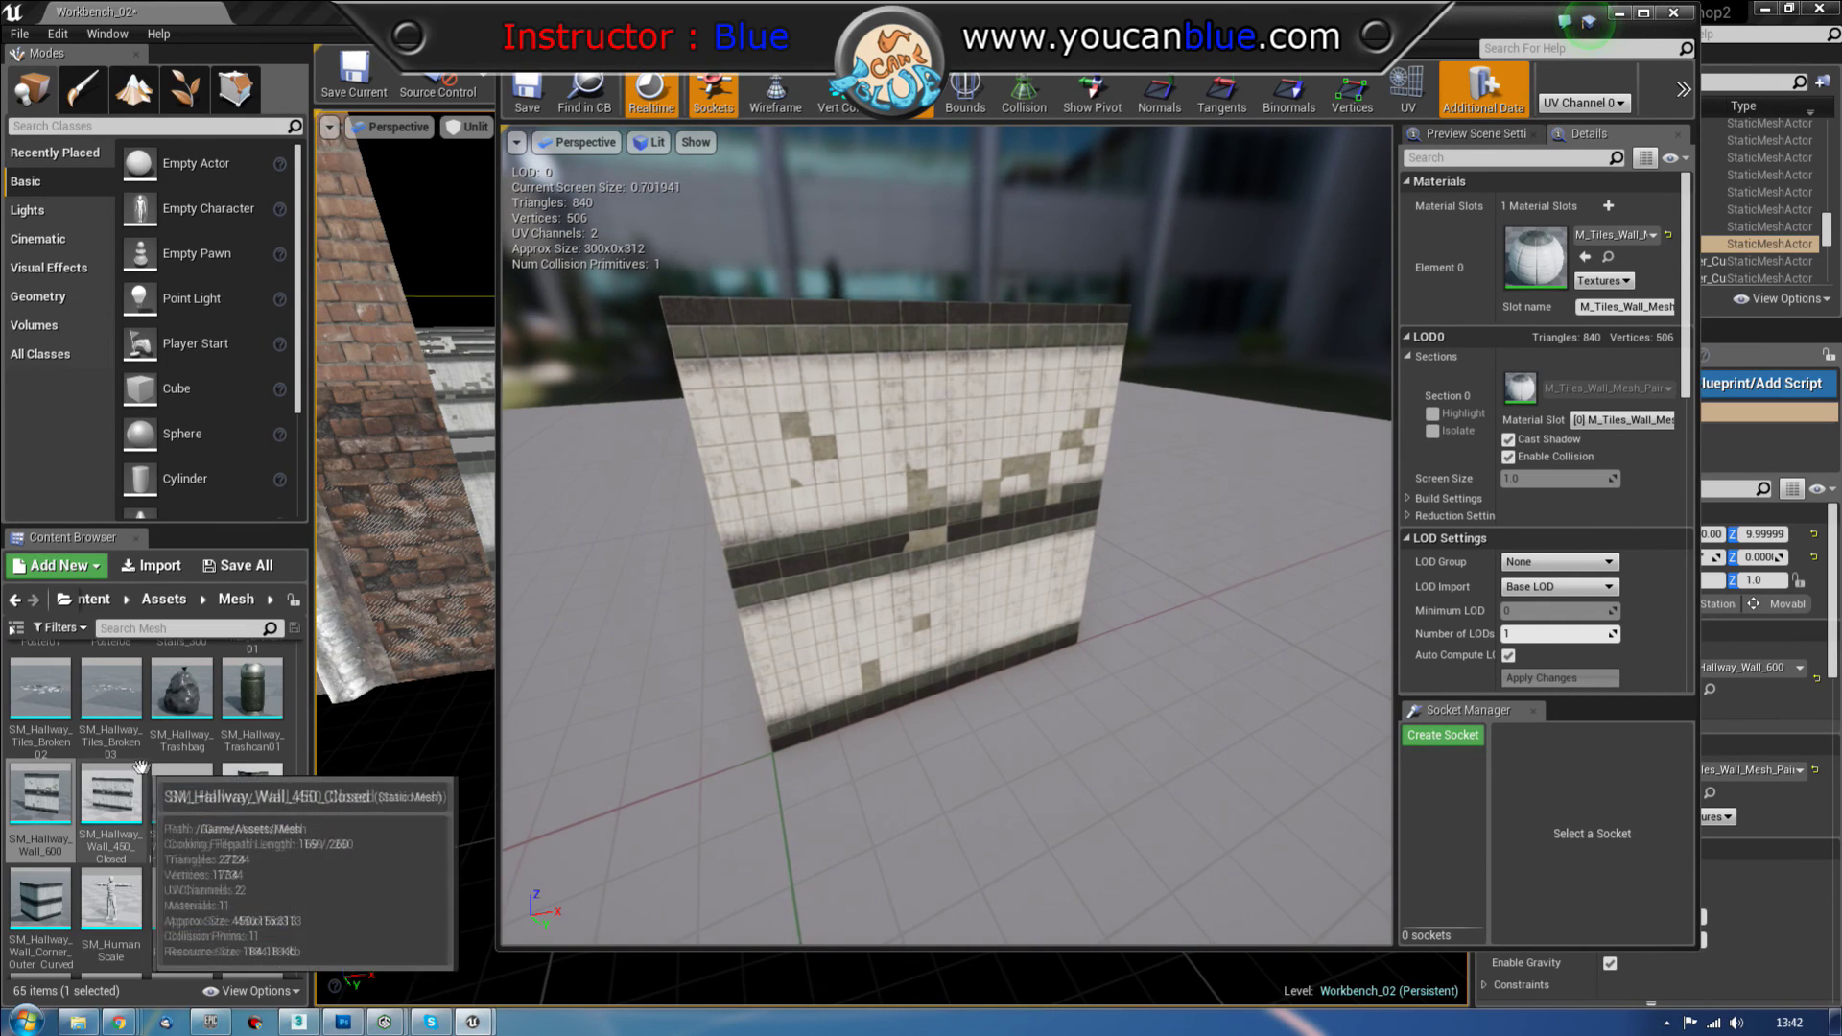
{"action": "left_click", "coordinate": [1674, 15]}
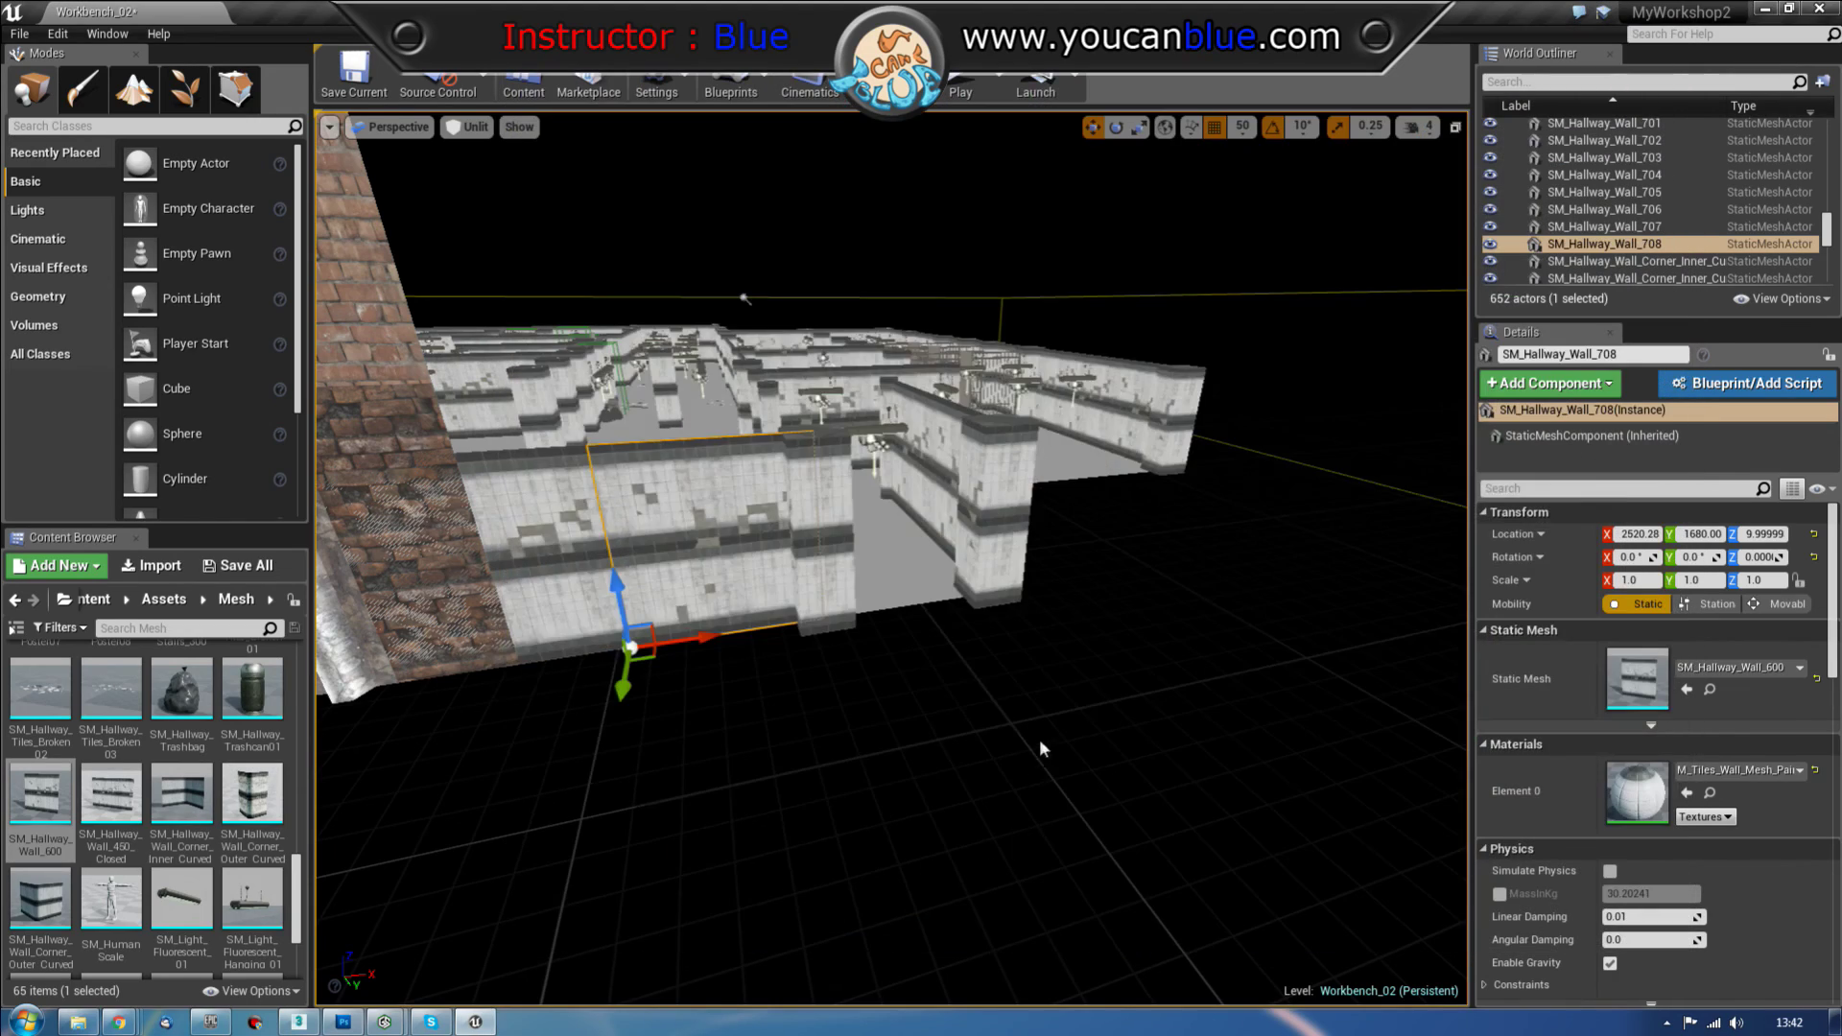
Step: Lock the brick wall's scale proportions and scale it uniformly to 0.666
{"action": "left_click_drag", "start_coordinate": [1207, 364], "coordinate": [1015, 580]}
{"action": "left_click", "coordinate": [1002, 513]}
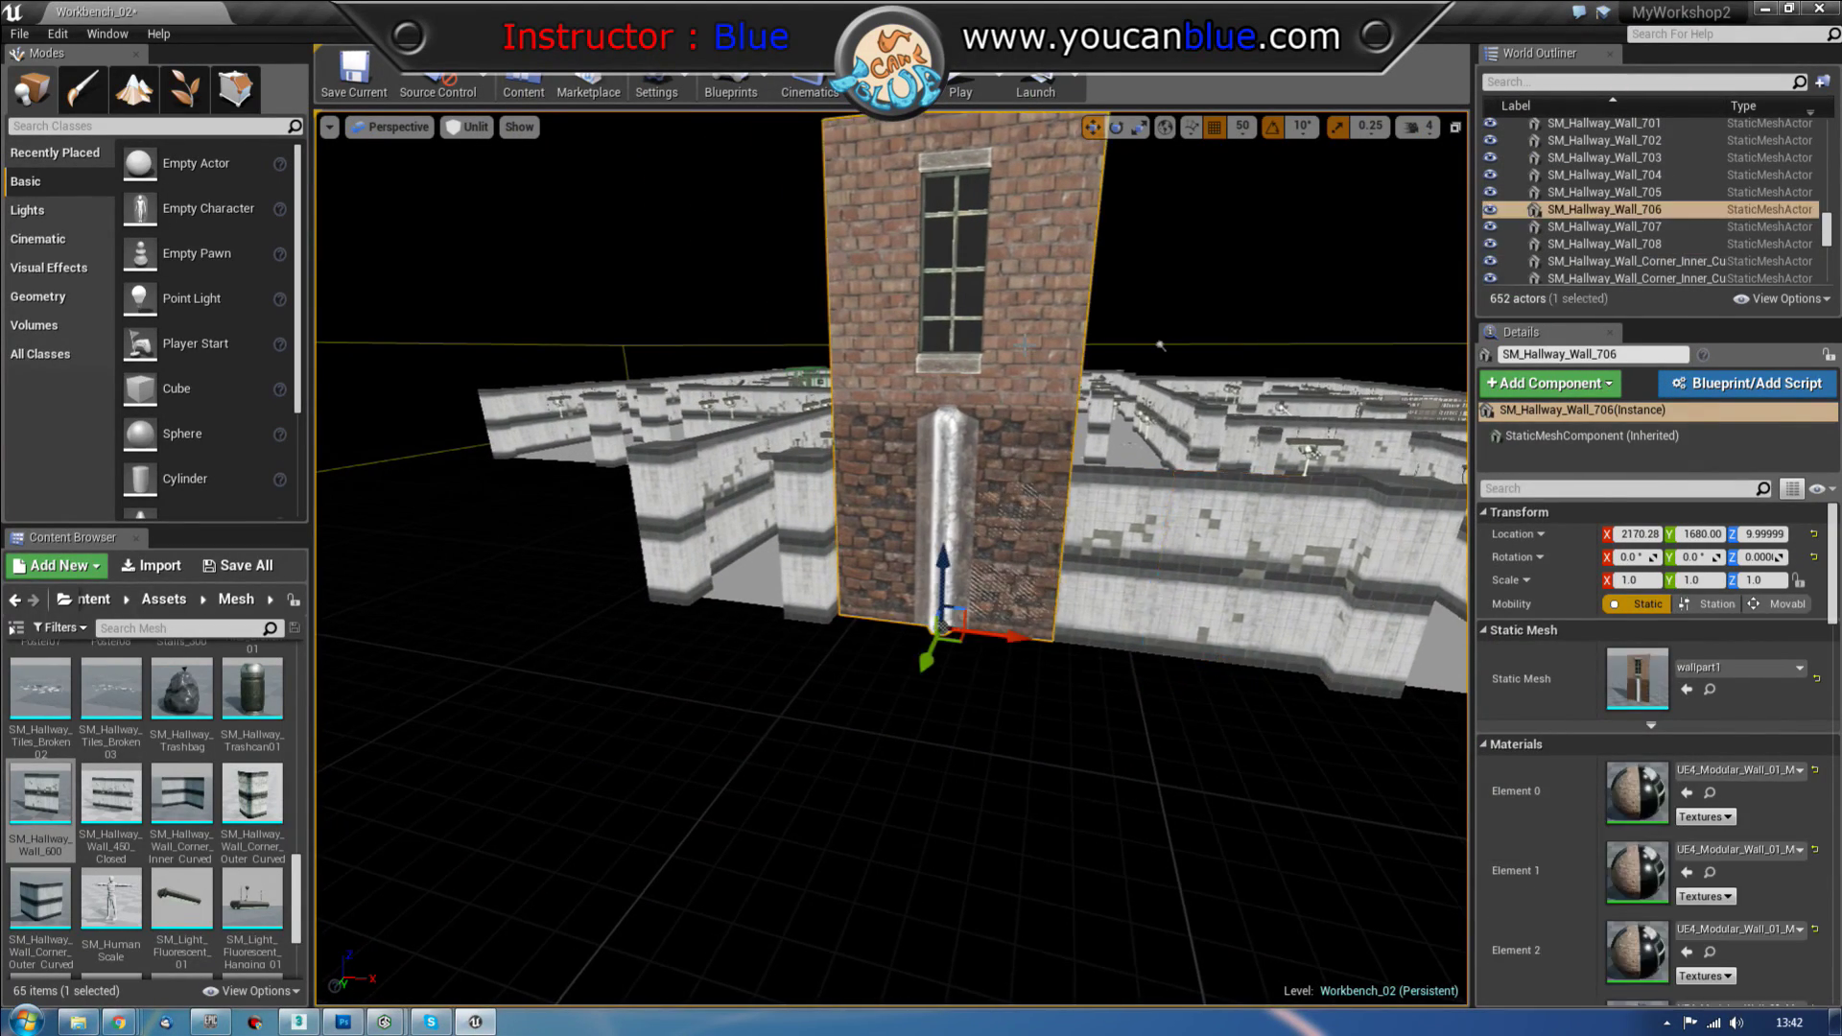
{"action": "left_click", "coordinate": [1800, 583]}
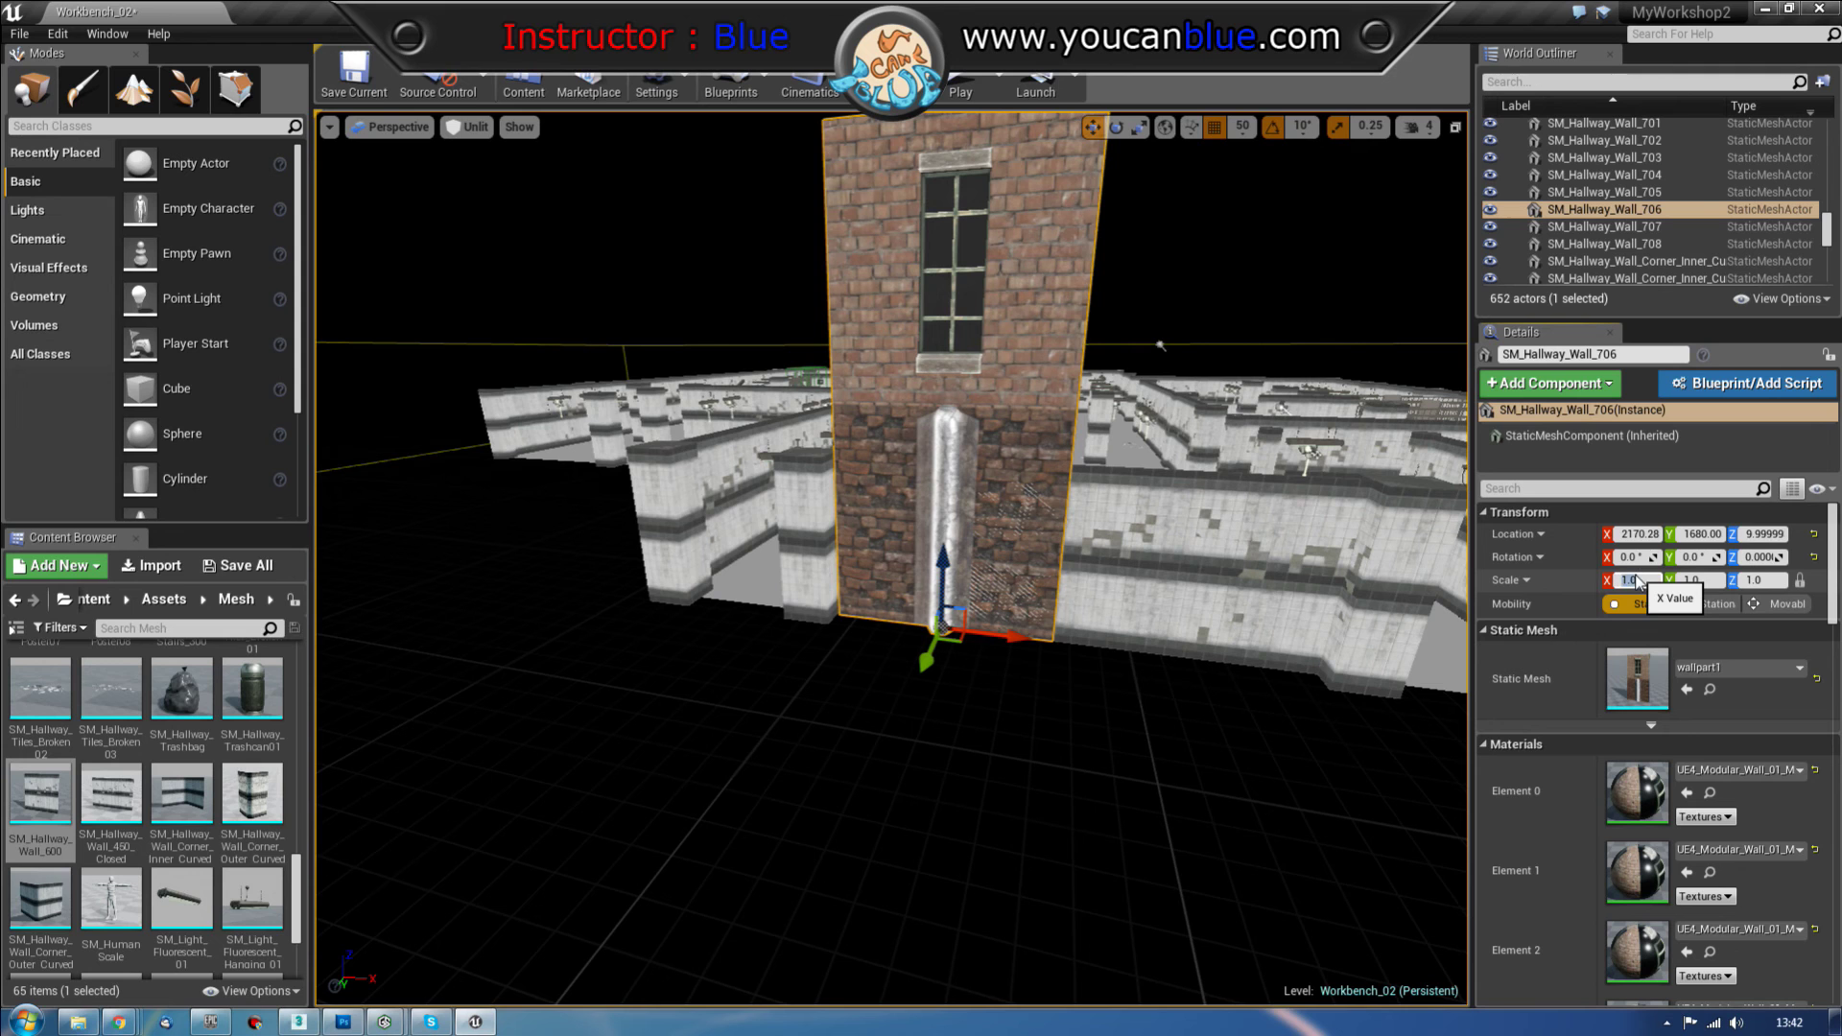
{"action": "key", "text": "Return"}
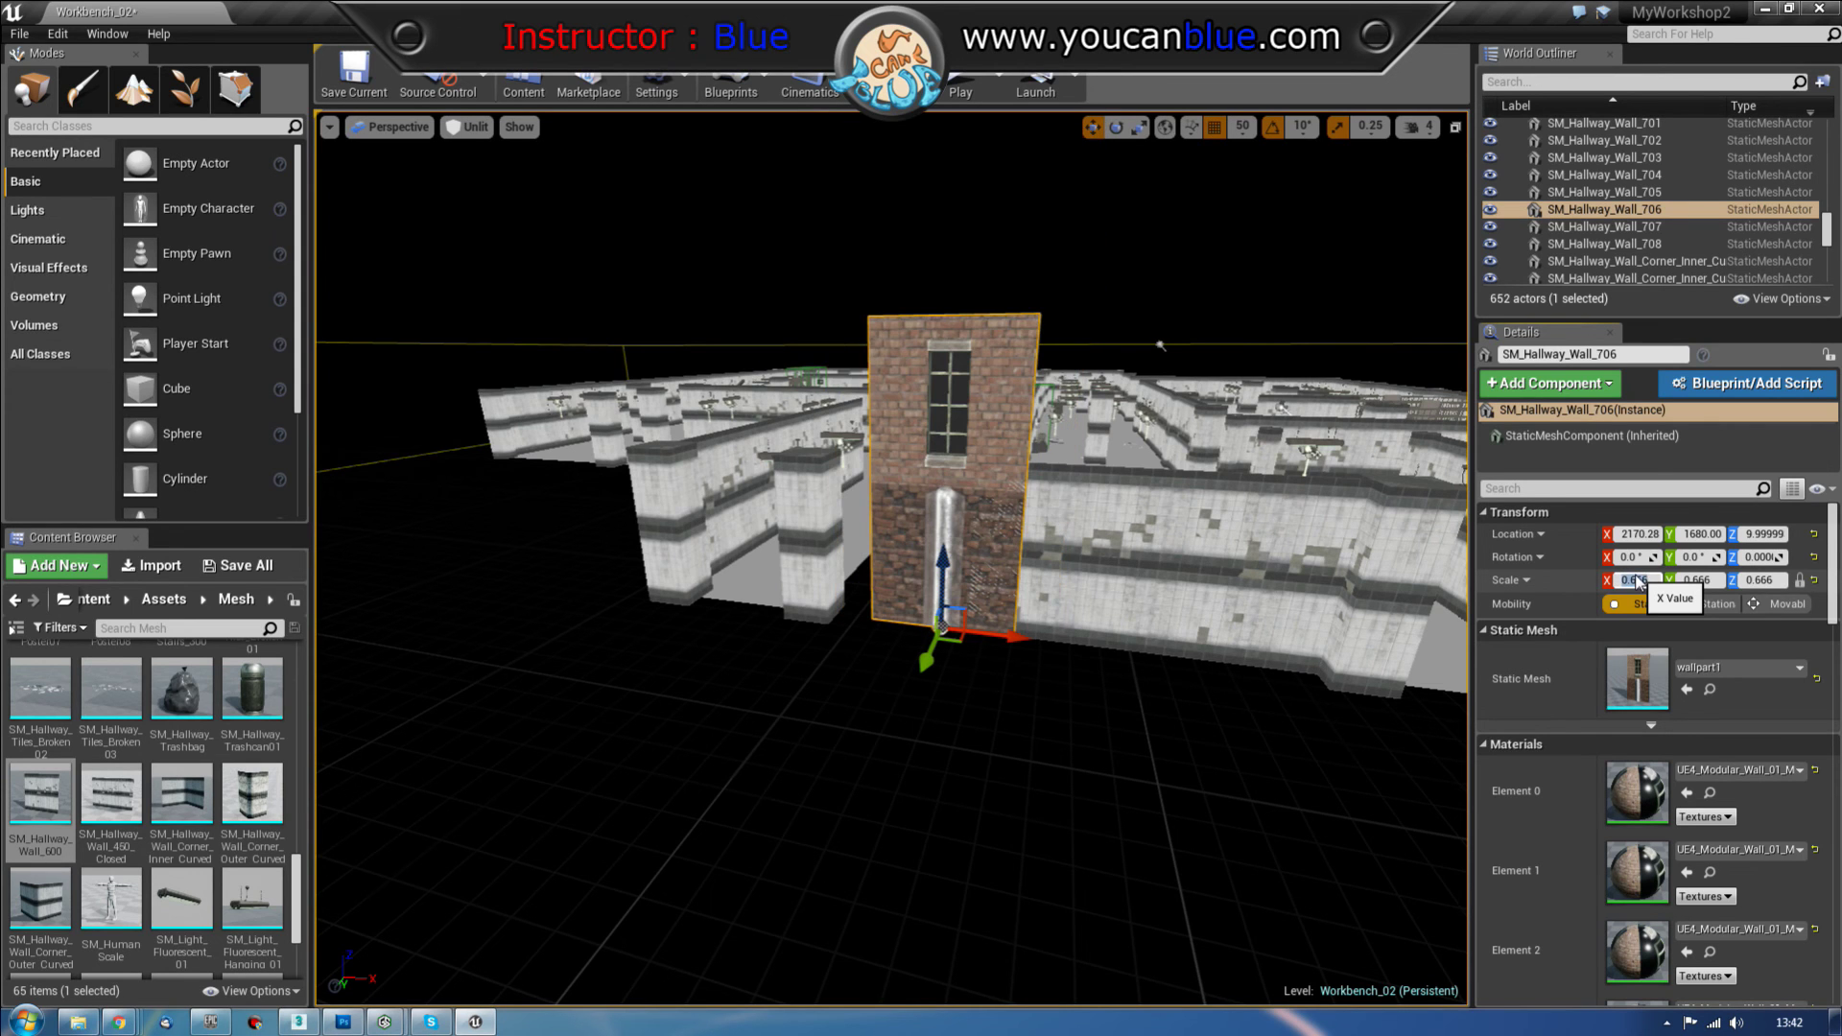
{"action": "left_click", "coordinate": [1637, 581]}
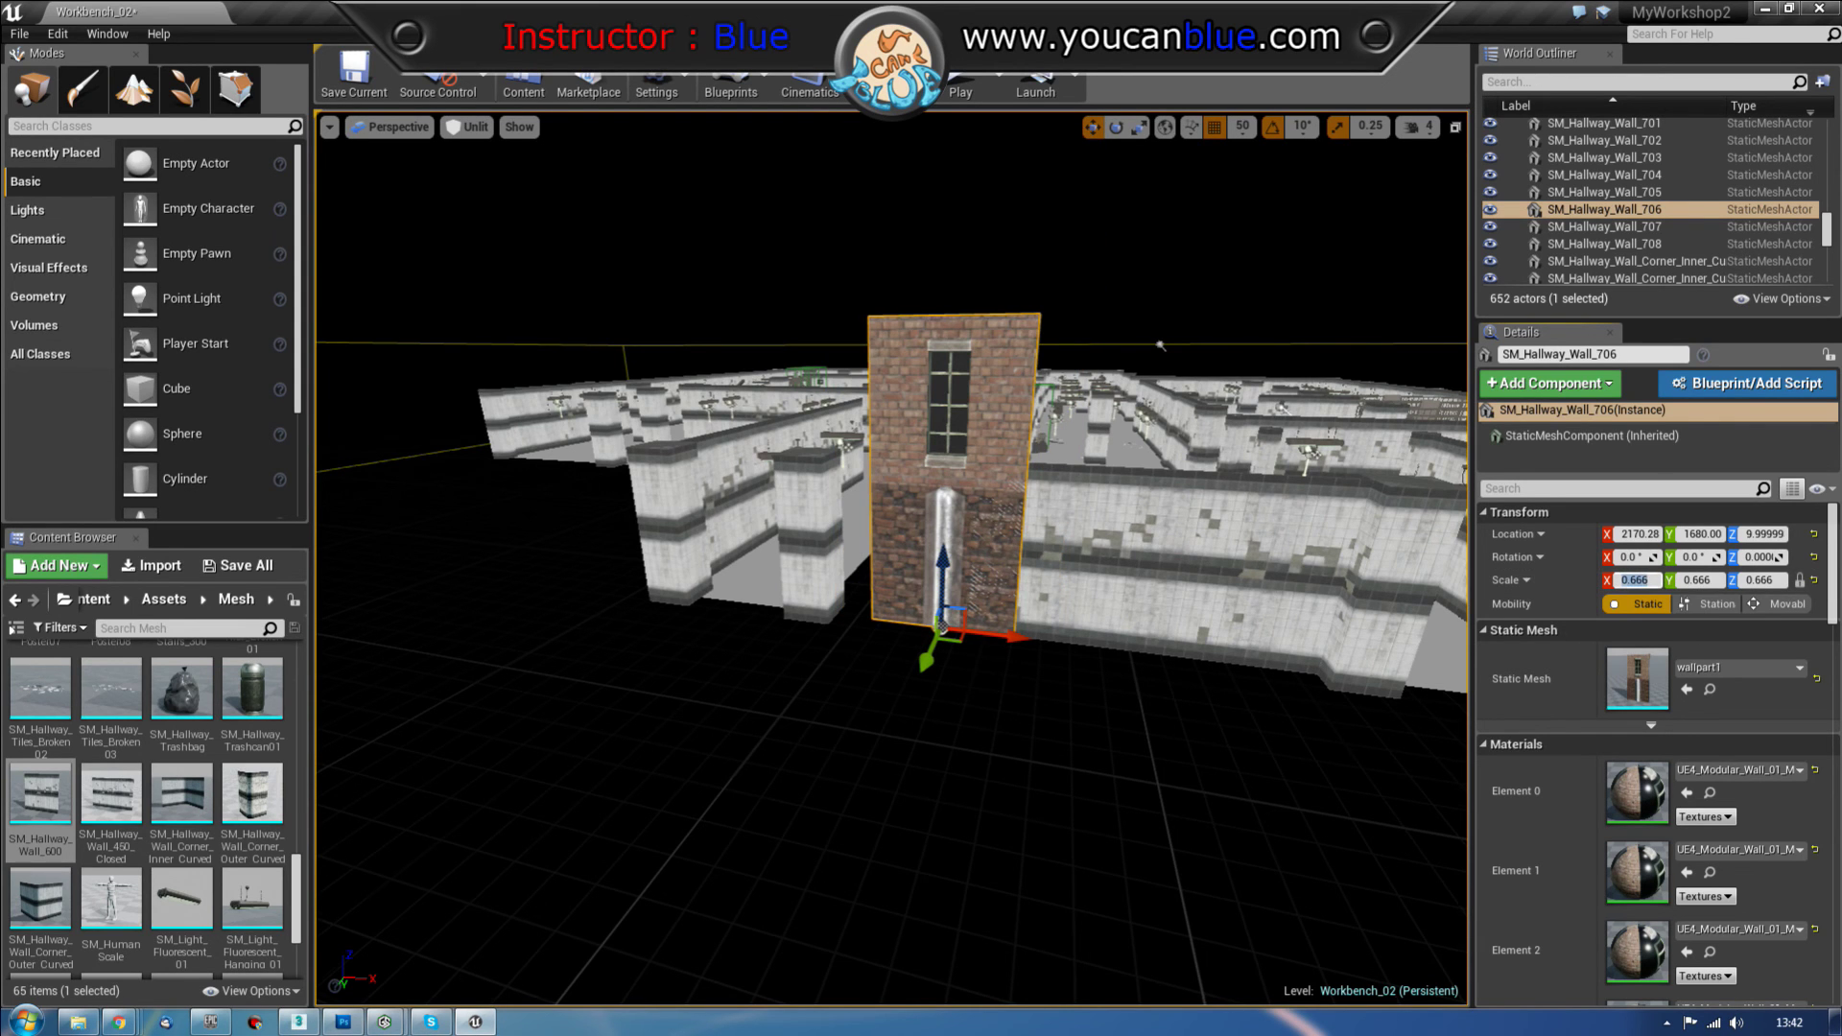
Step: Move the brick wall along X to 2070.28, against the pillar at the corridor entrance
{"action": "scroll", "coordinate": [1019, 685], "scroll_direction": "up", "scroll_amount": 6}
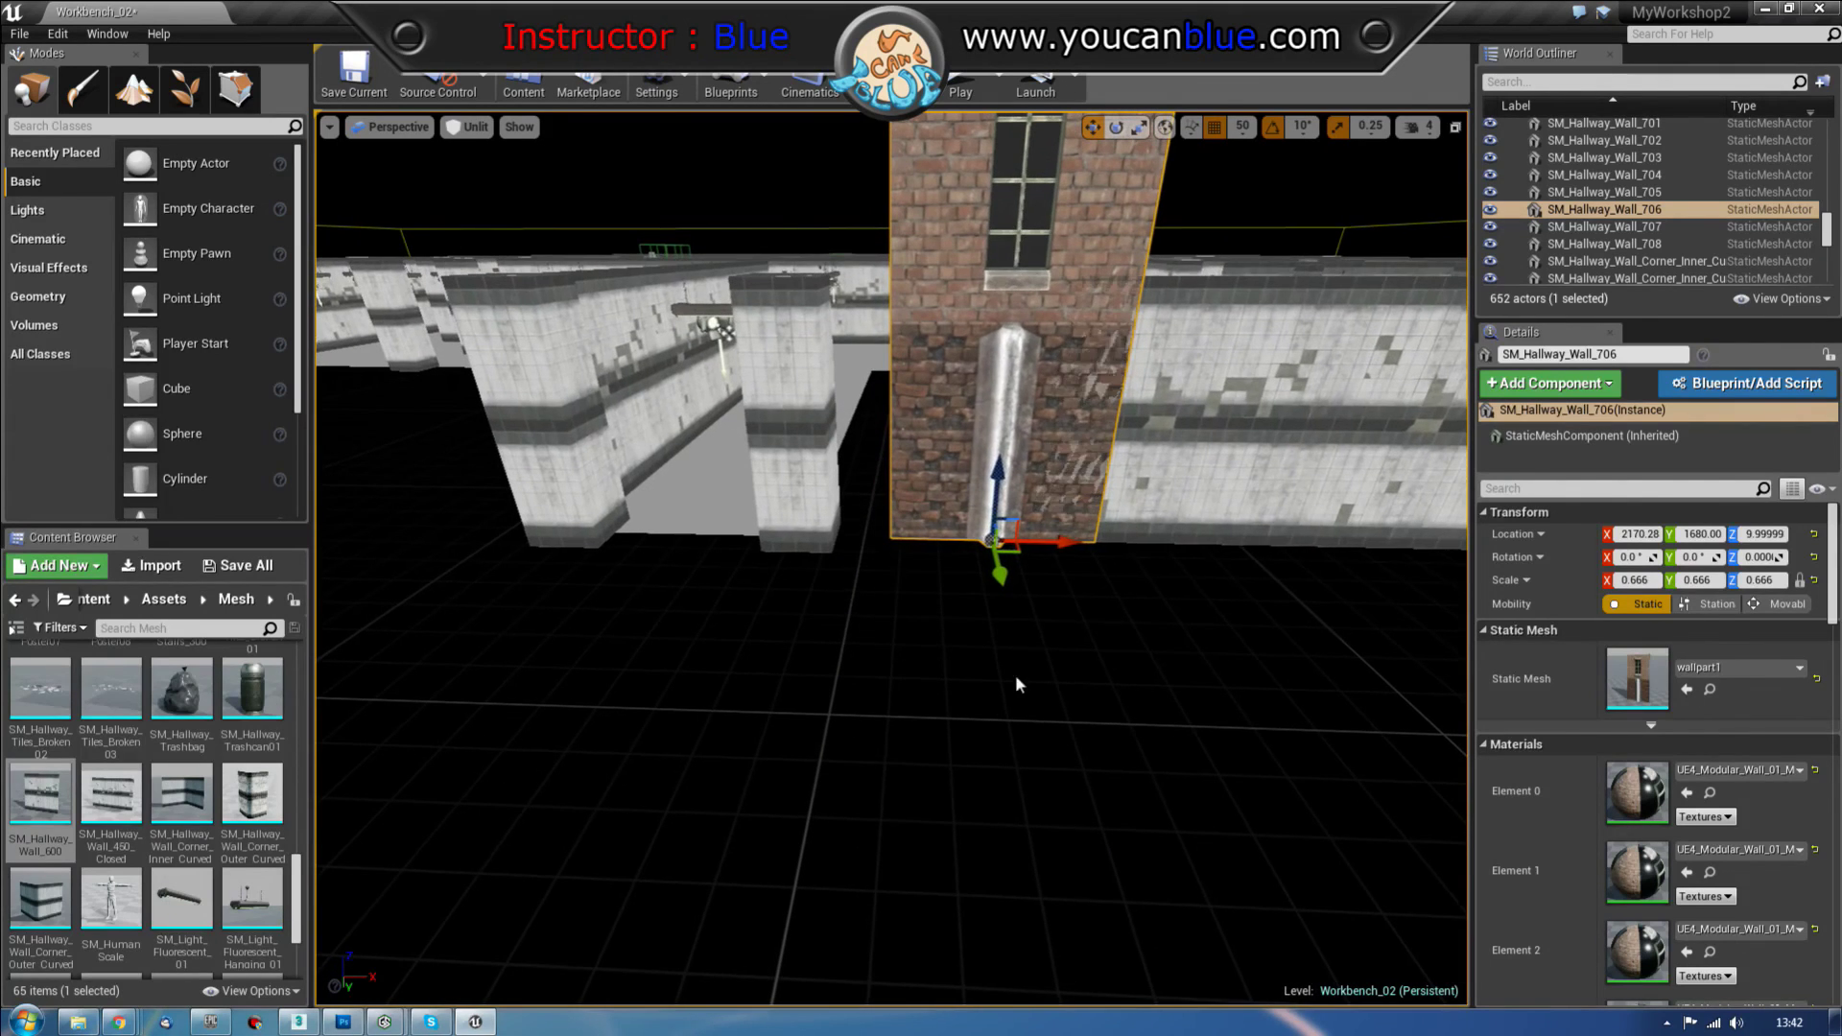
{"action": "left_click_drag", "start_coordinate": [1043, 545], "coordinate": [999, 549]}
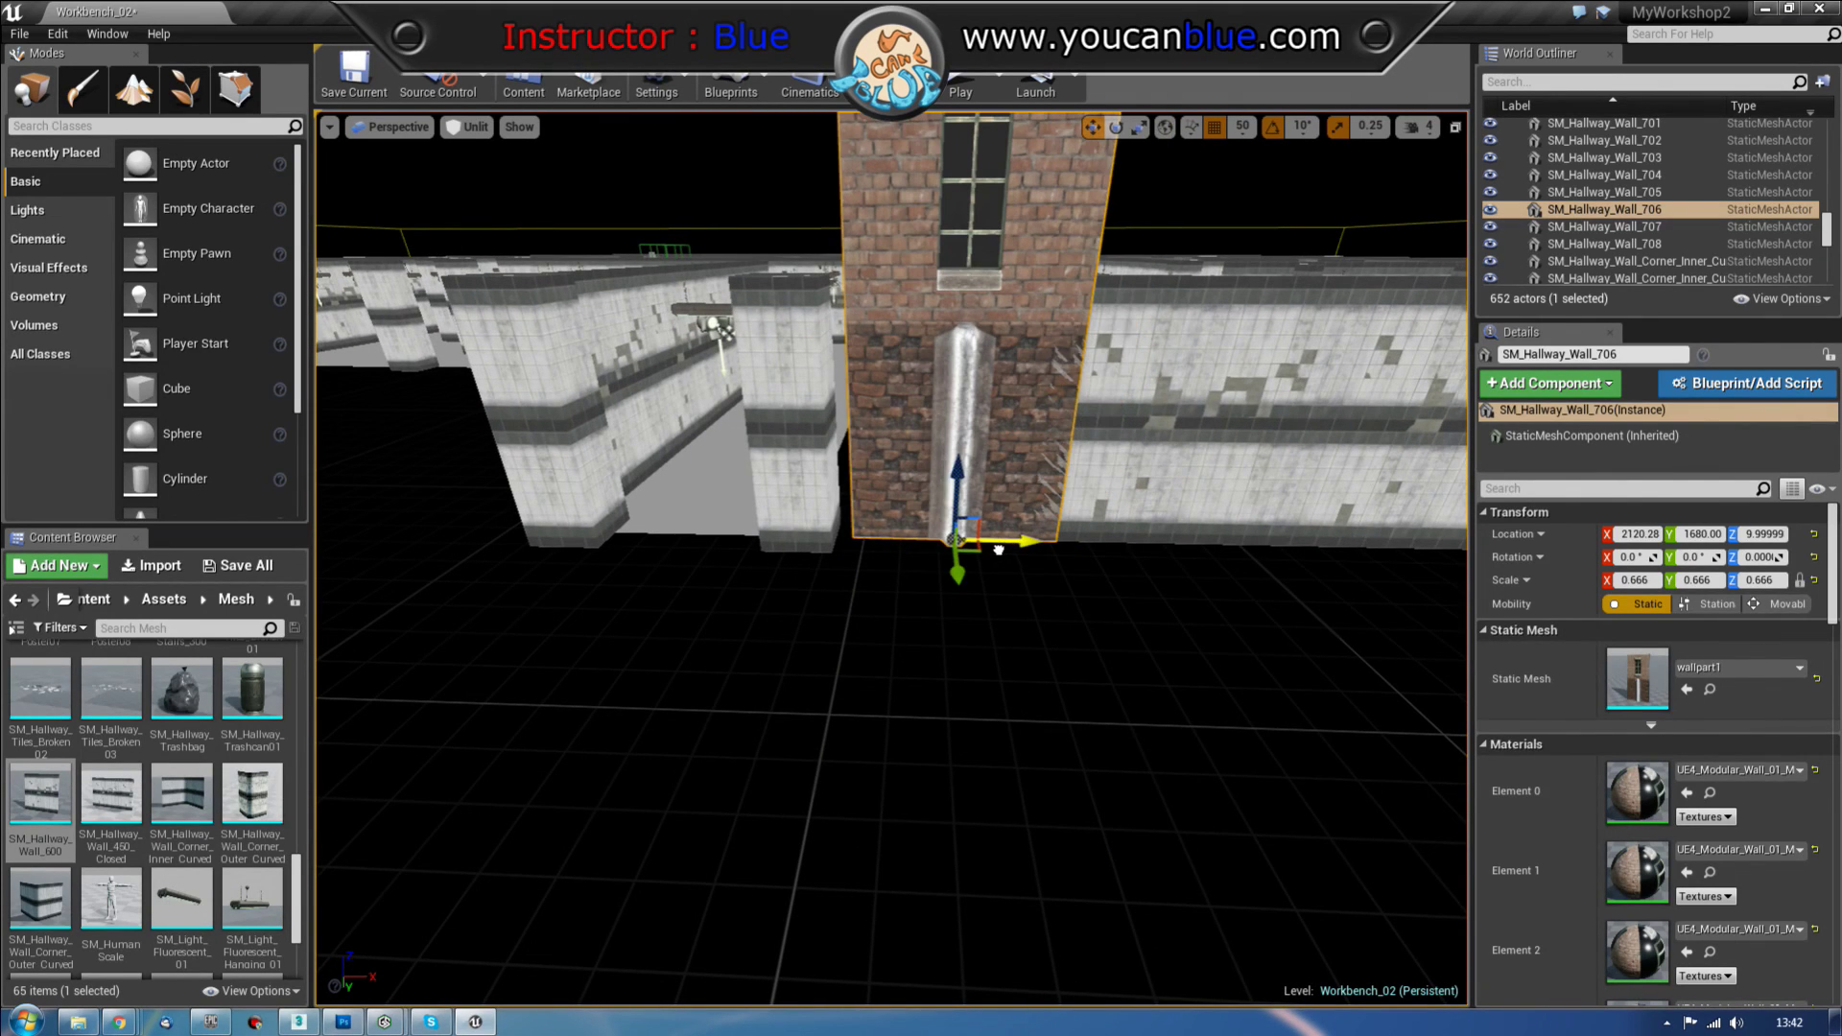
{"action": "left_click", "coordinate": [1013, 541]}
{"action": "left_click", "coordinate": [1013, 518]}
{"action": "left_click_drag", "start_coordinate": [1013, 545], "coordinate": [976, 545]}
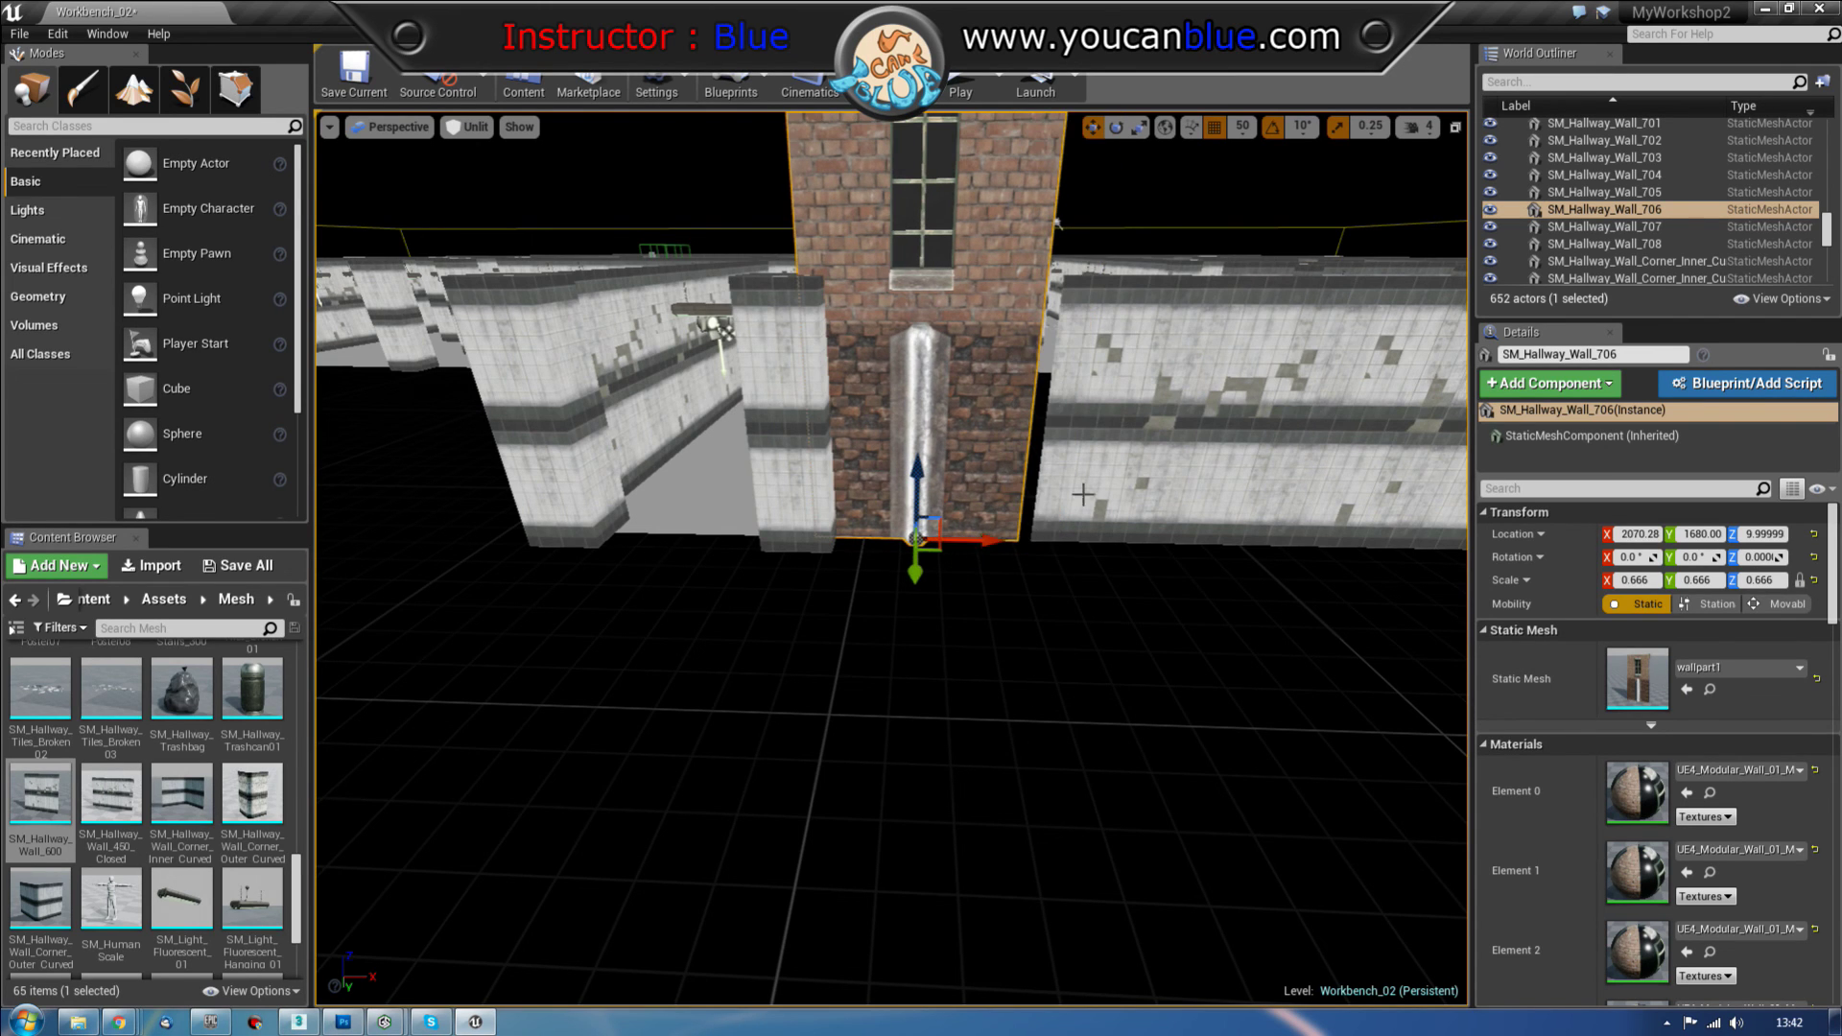
Step: Delete the two remaining tiled hallway wall segments beside the brick wall
{"action": "left_click", "coordinate": [1100, 467]}
{"action": "key", "text": "Delete"}
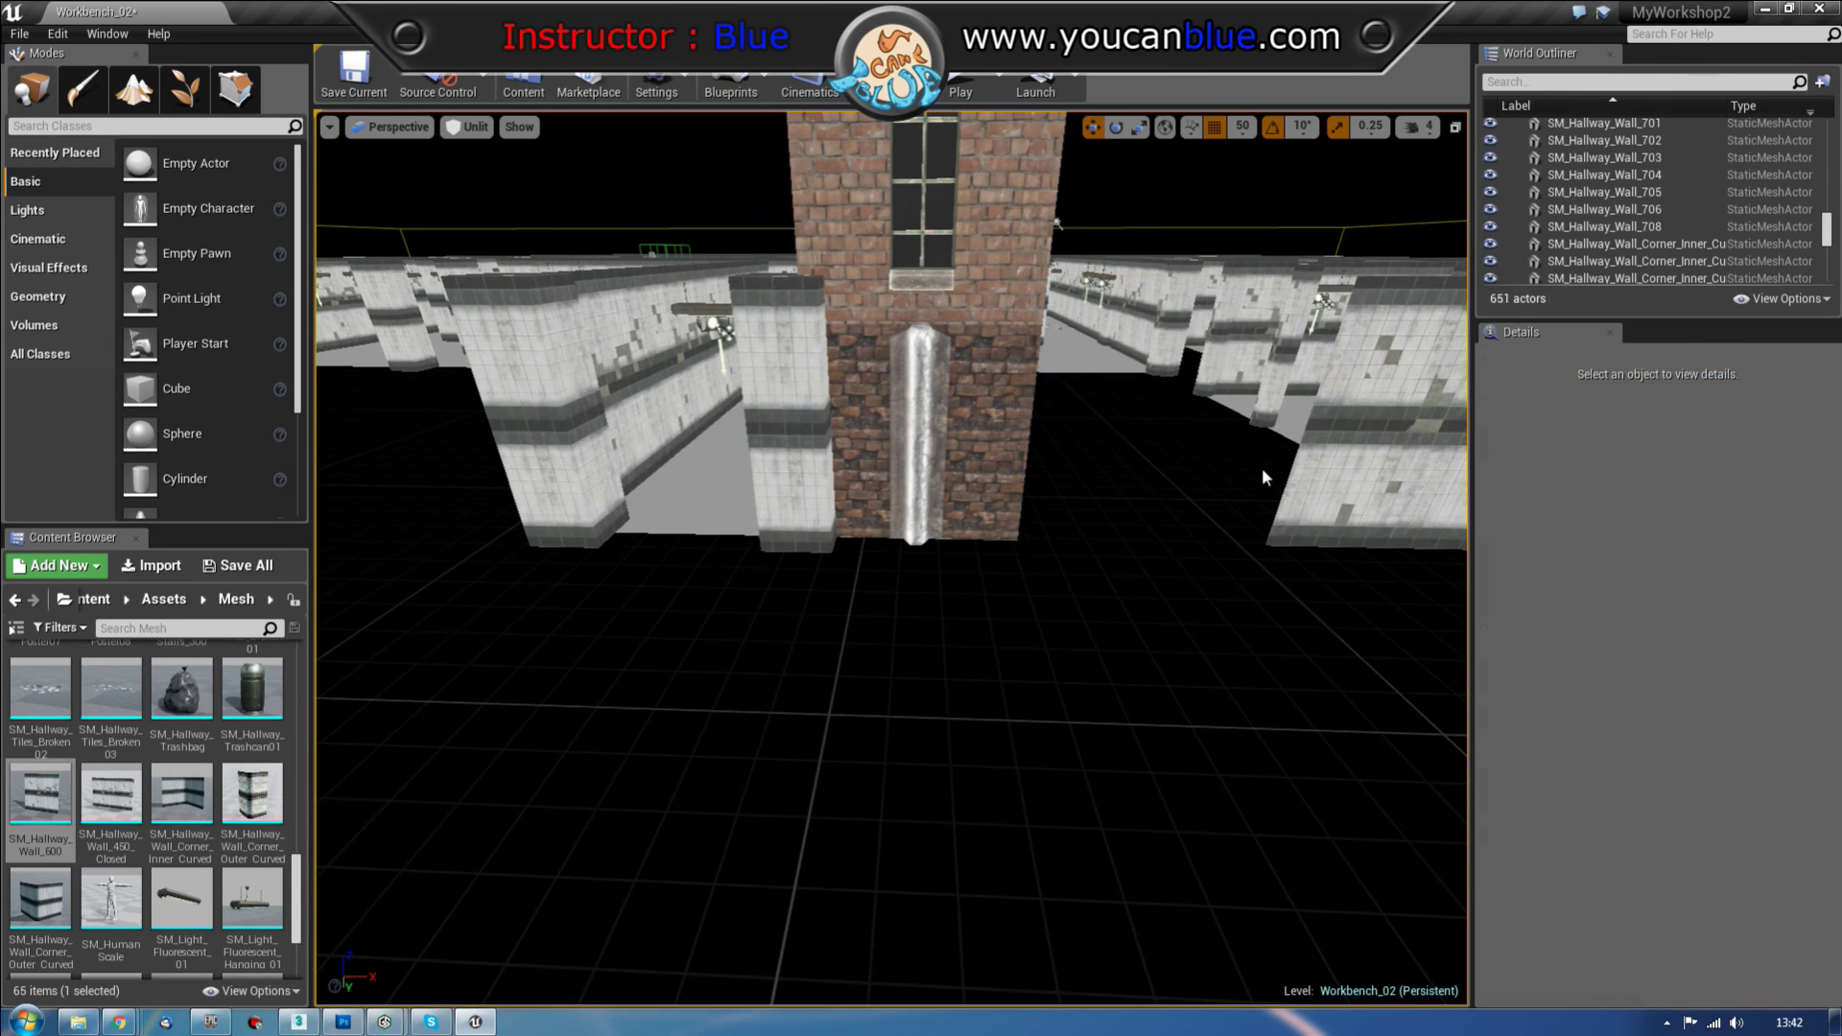
{"action": "left_click", "coordinate": [1353, 497]}
{"action": "key", "text": "Delete"}
Step: Move the brick wall along X to 2084.43 with grid snapping off, and turn snapping back on
{"action": "mouse_move", "coordinate": [1300, 697]}
{"action": "left_mouse_down"}
{"action": "mouse_move", "coordinate": [1247, 628]}
{"action": "mouse_move", "coordinate": [1314, 677]}
{"action": "left_mouse_up"}
{"action": "mouse_move", "coordinate": [873, 615]}
{"action": "left_mouse_down"}
{"action": "mouse_move", "coordinate": [868, 566]}
{"action": "mouse_move", "coordinate": [873, 616]}
{"action": "left_mouse_up"}
{"action": "left_click", "coordinate": [875, 611]}
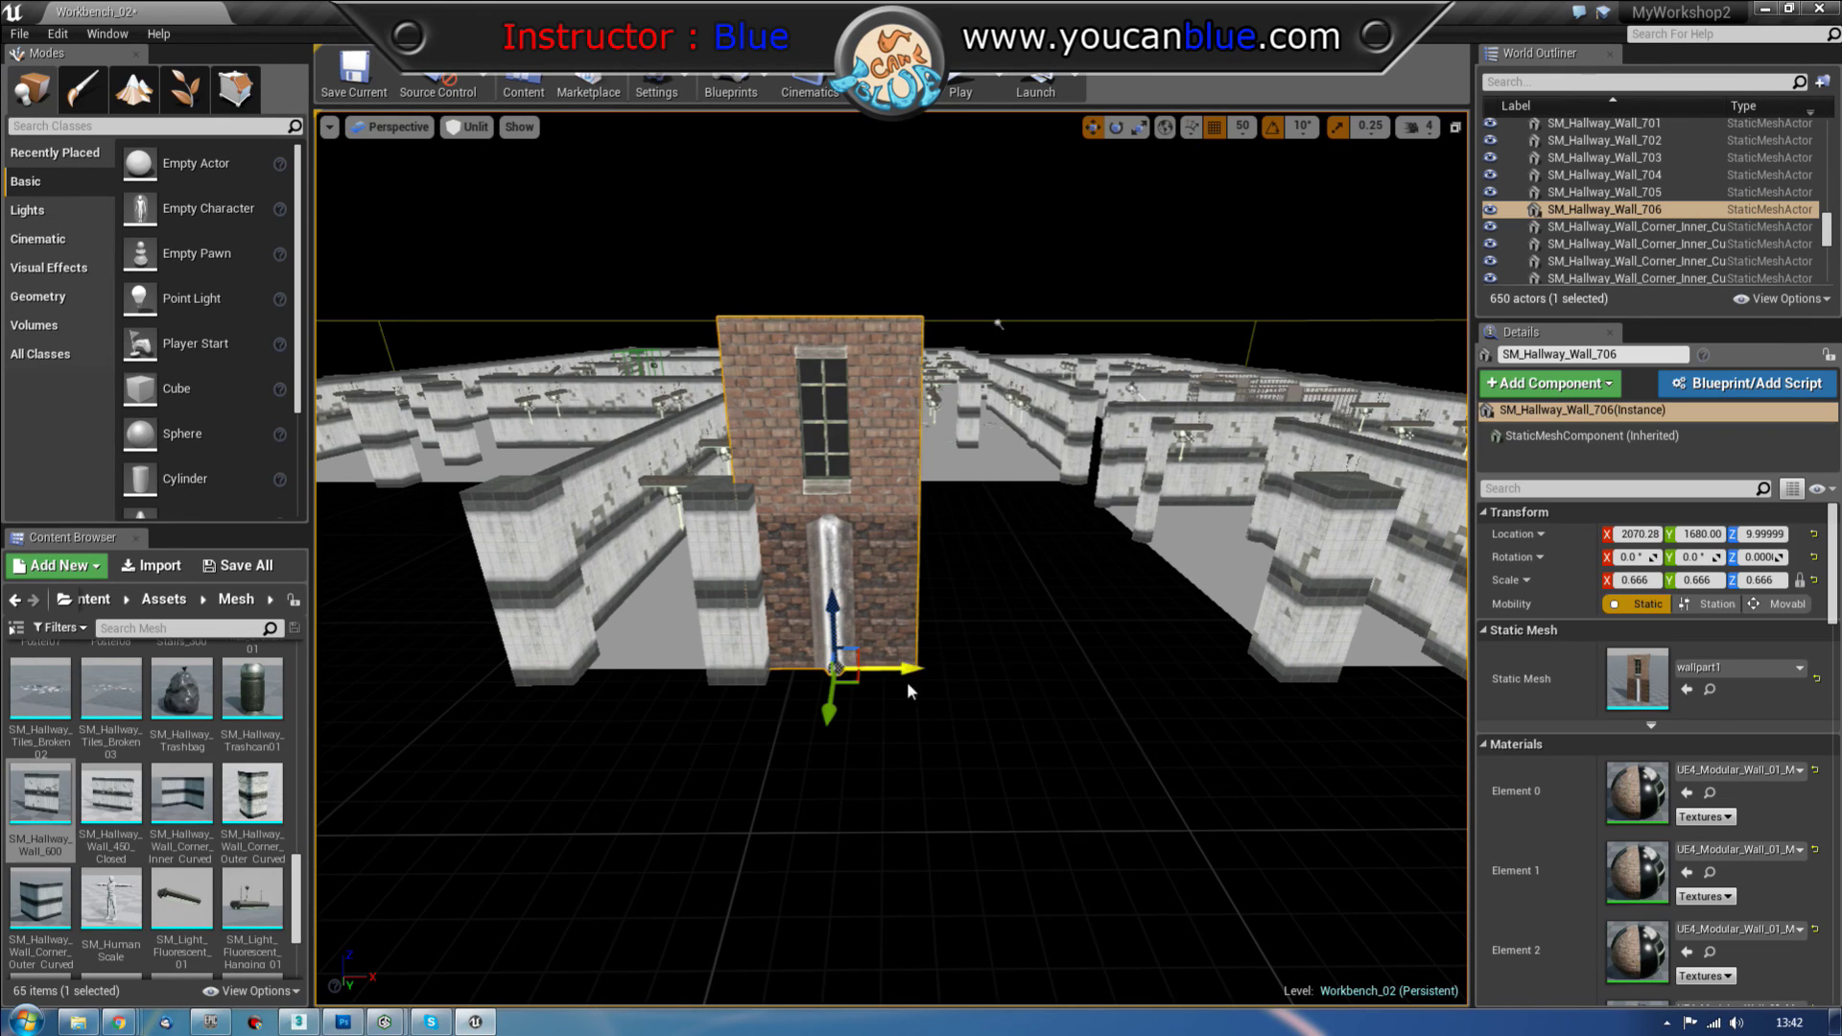
{"action": "left_click", "coordinate": [1213, 126]}
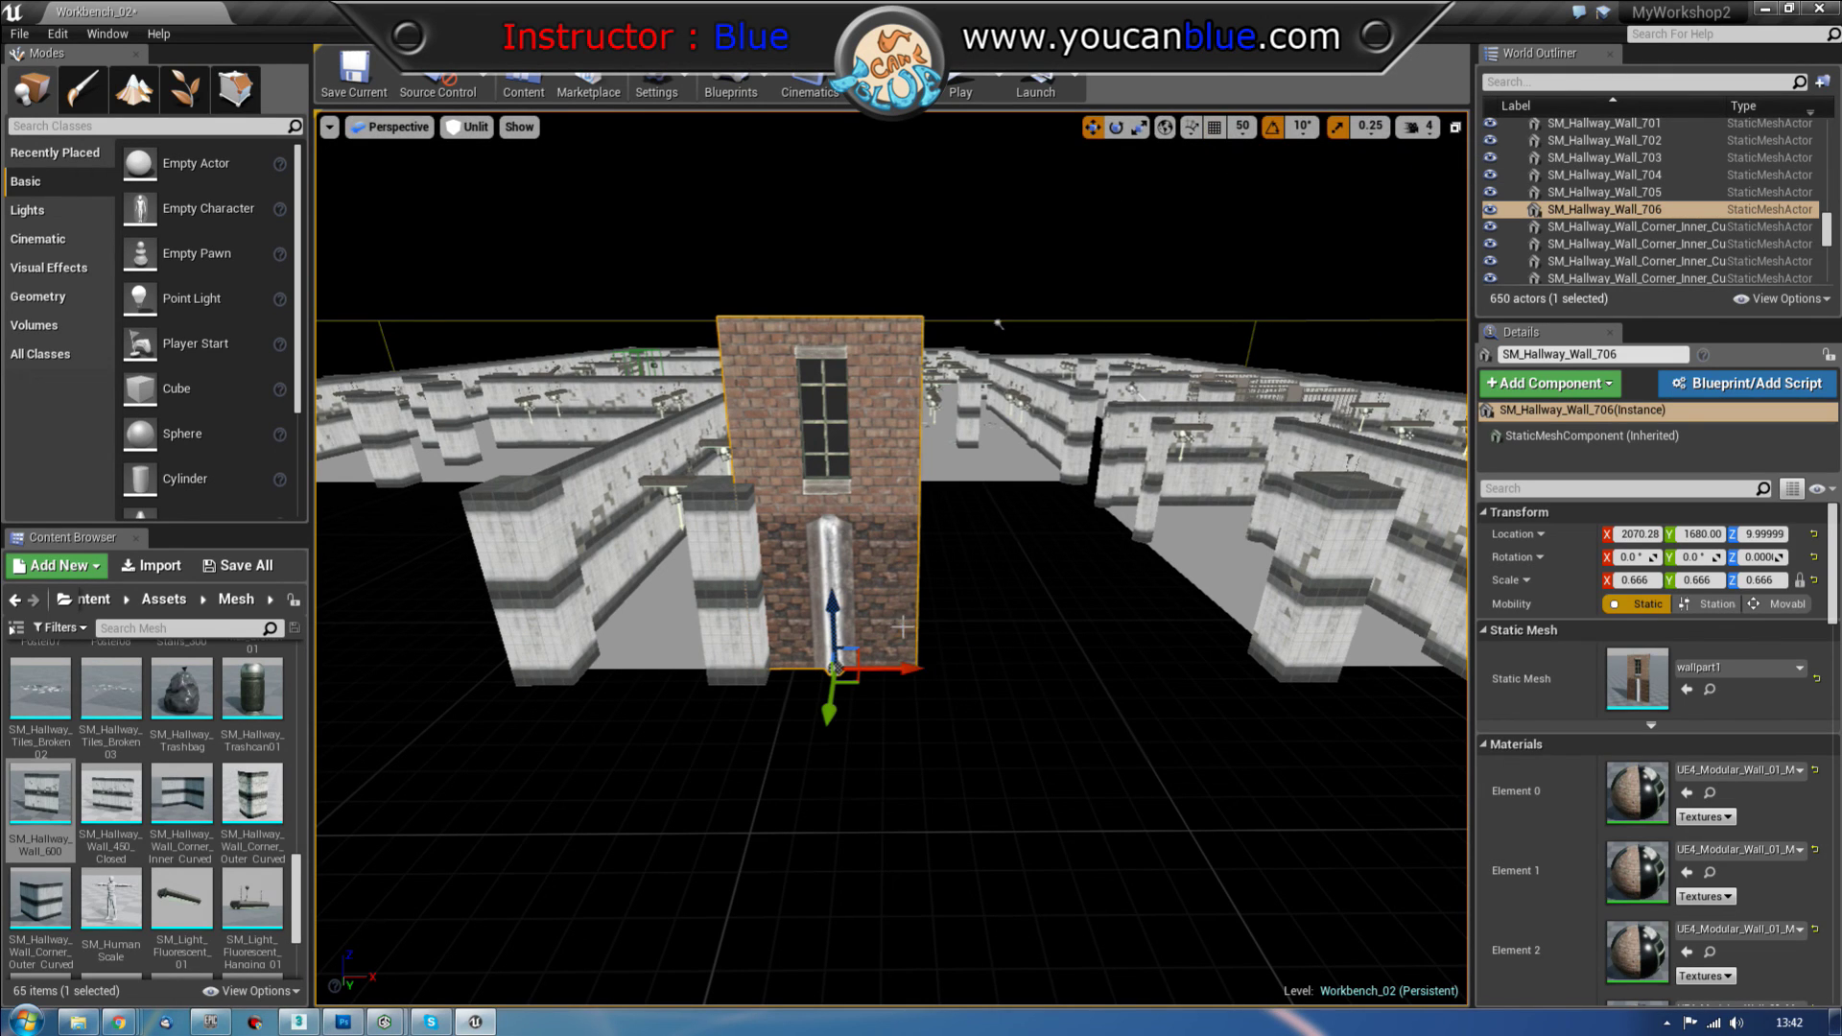
{"action": "mouse_move", "coordinate": [912, 665]}
{"action": "left_mouse_down"}
{"action": "mouse_move", "coordinate": [935, 669]}
{"action": "mouse_move", "coordinate": [920, 670]}
{"action": "left_mouse_up"}
{"action": "left_click", "coordinate": [1214, 126]}
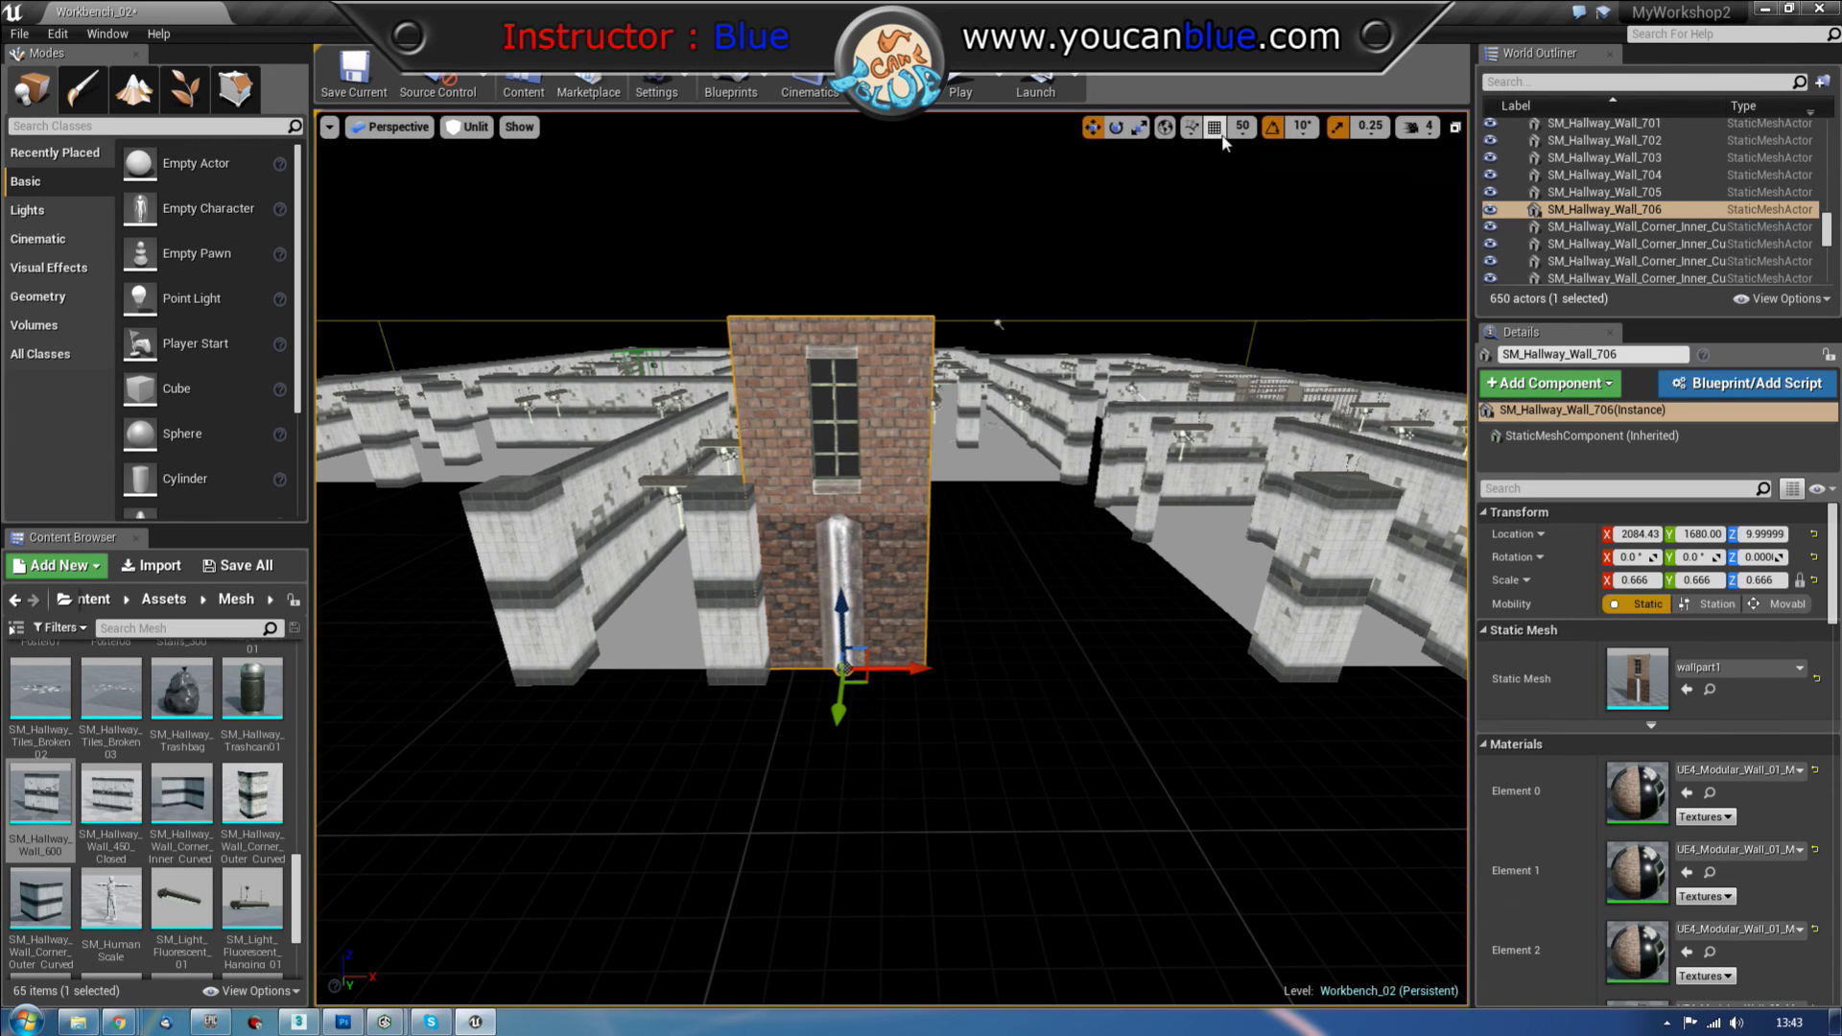
Step: Try filling the gap with two copies of the scaled brick wall, ending at X 2584.43, and delete both copies
{"action": "left_click_drag", "start_coordinate": [913, 666], "coordinate": [1272, 664]}
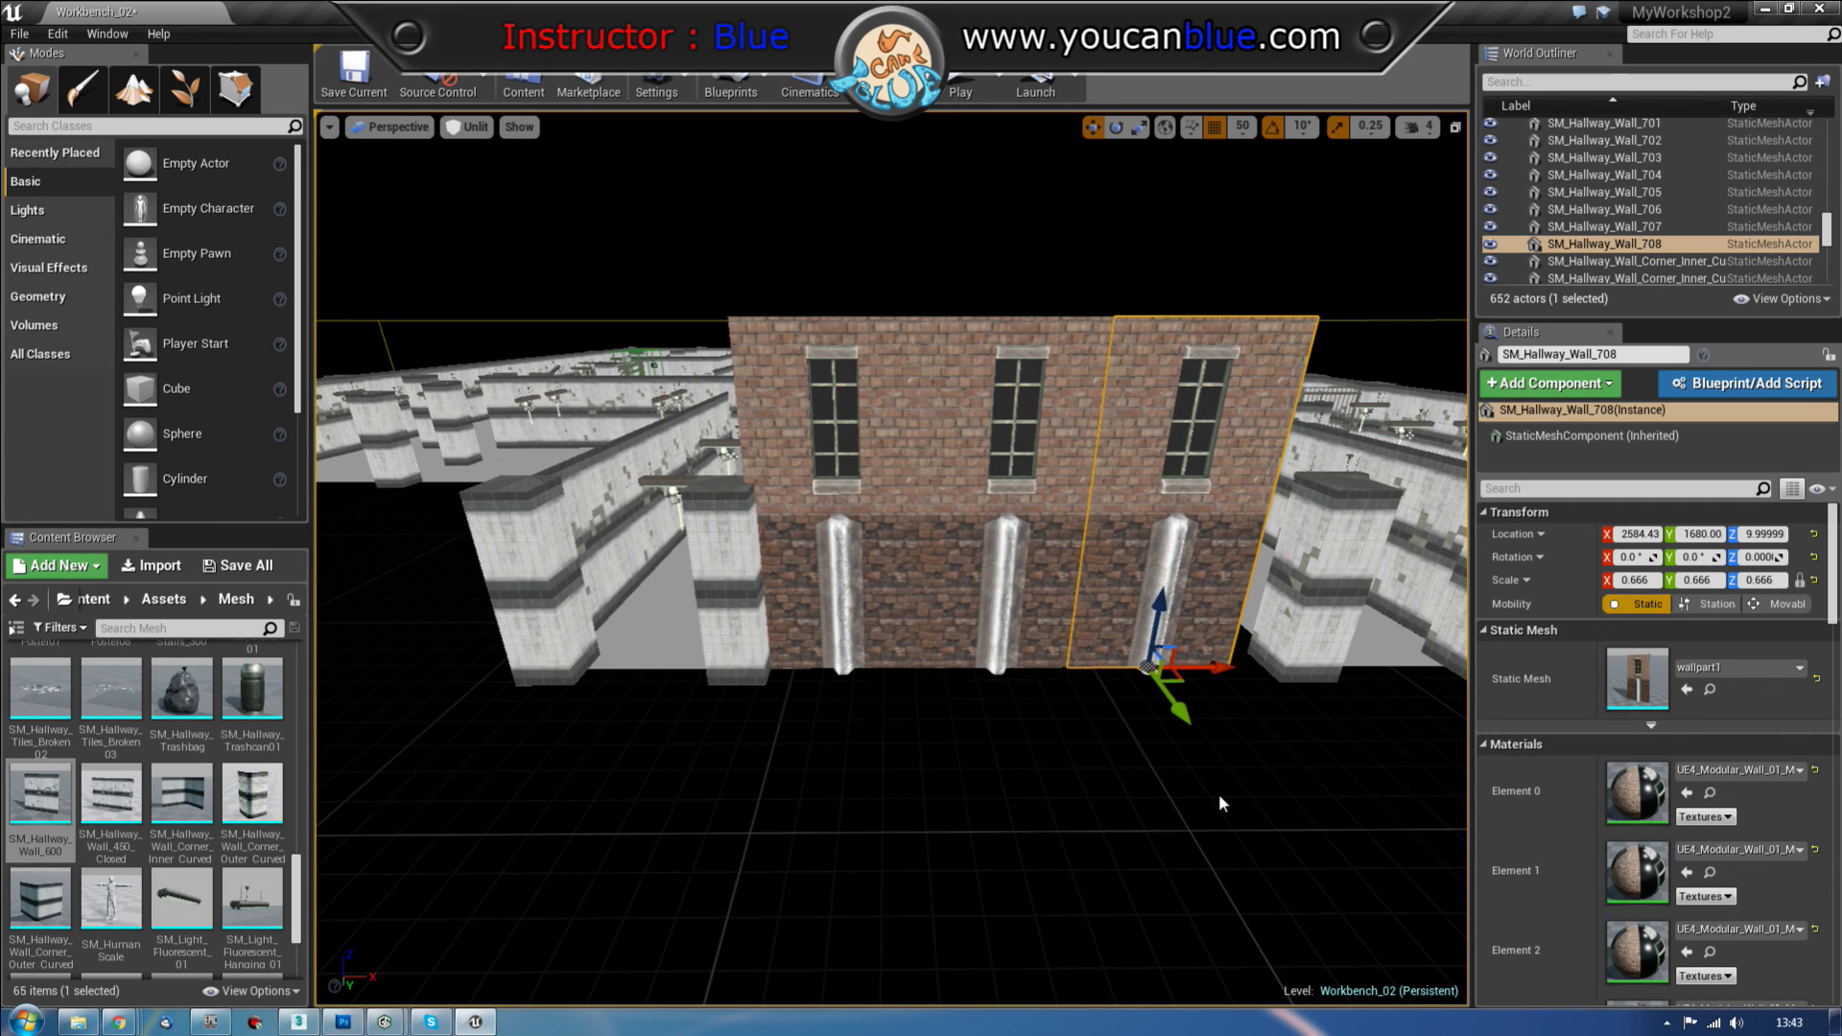
{"action": "key", "text": "Delete"}
{"action": "left_click", "coordinate": [1006, 587]}
{"action": "key", "text": "Delete"}
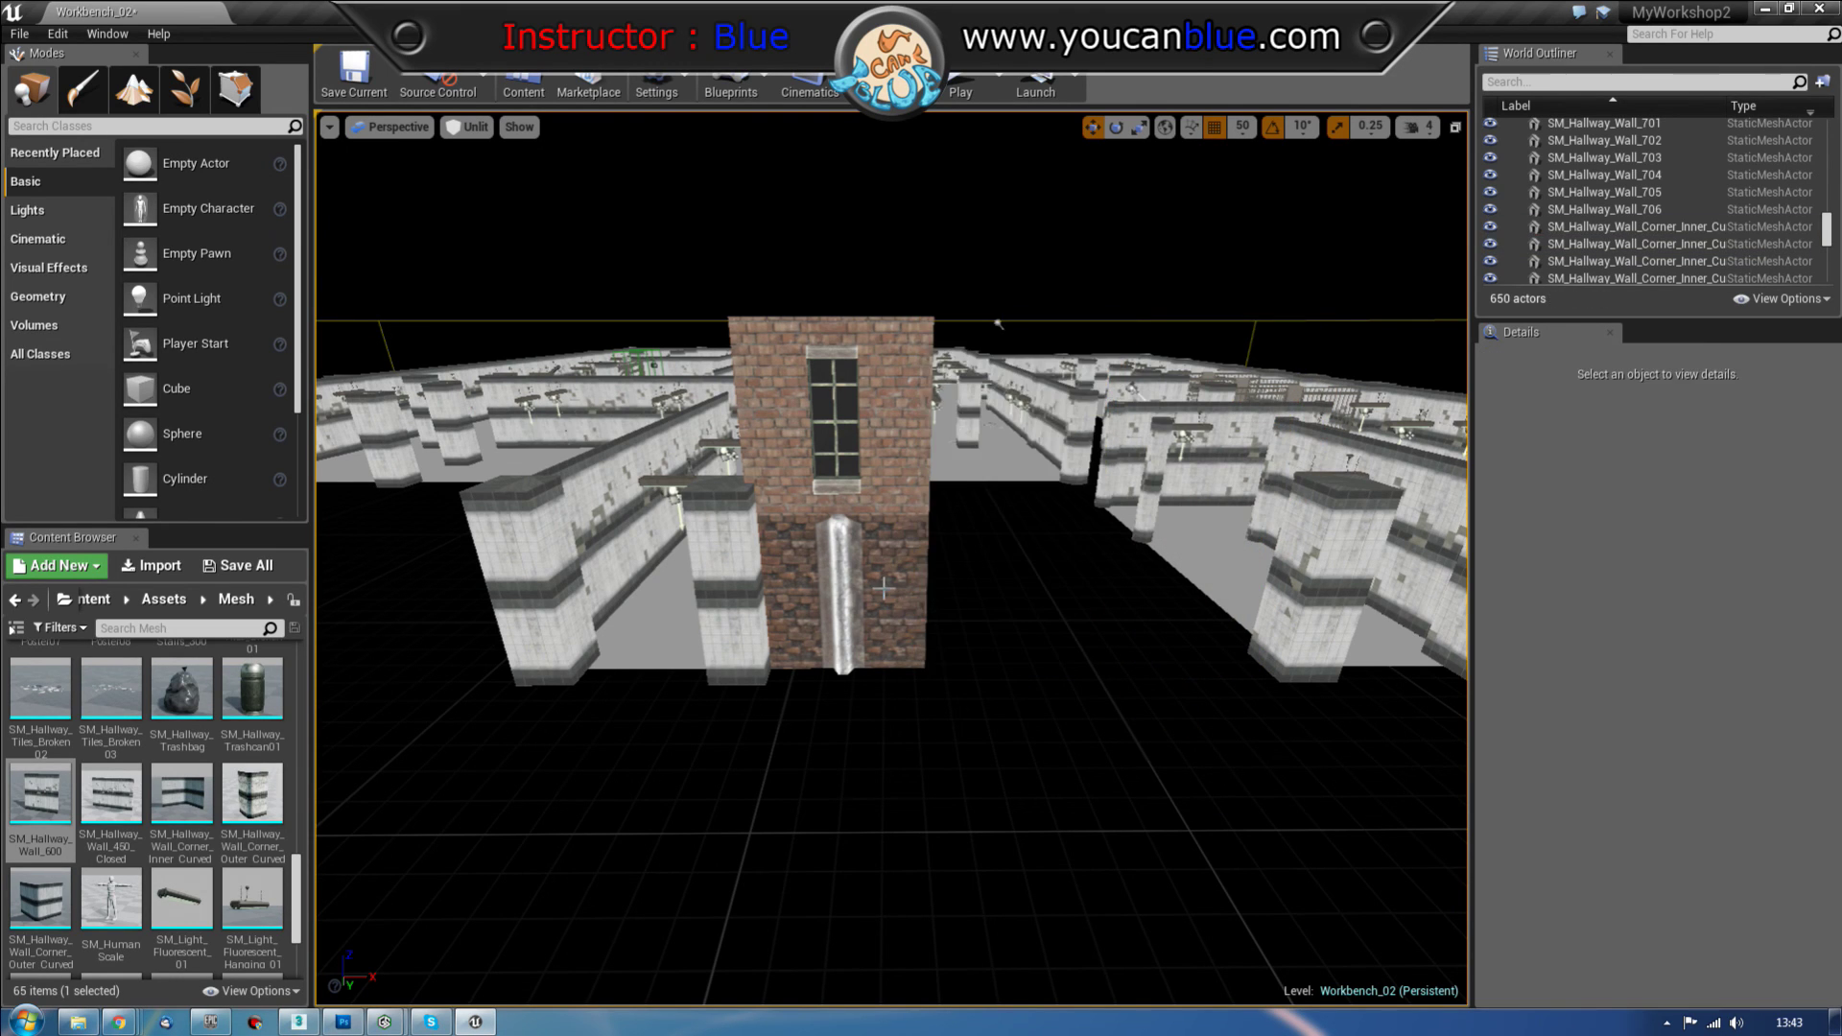
Step: Set the remaining brick wall's uniform scale to 1.0
{"action": "left_click", "coordinate": [883, 587]}
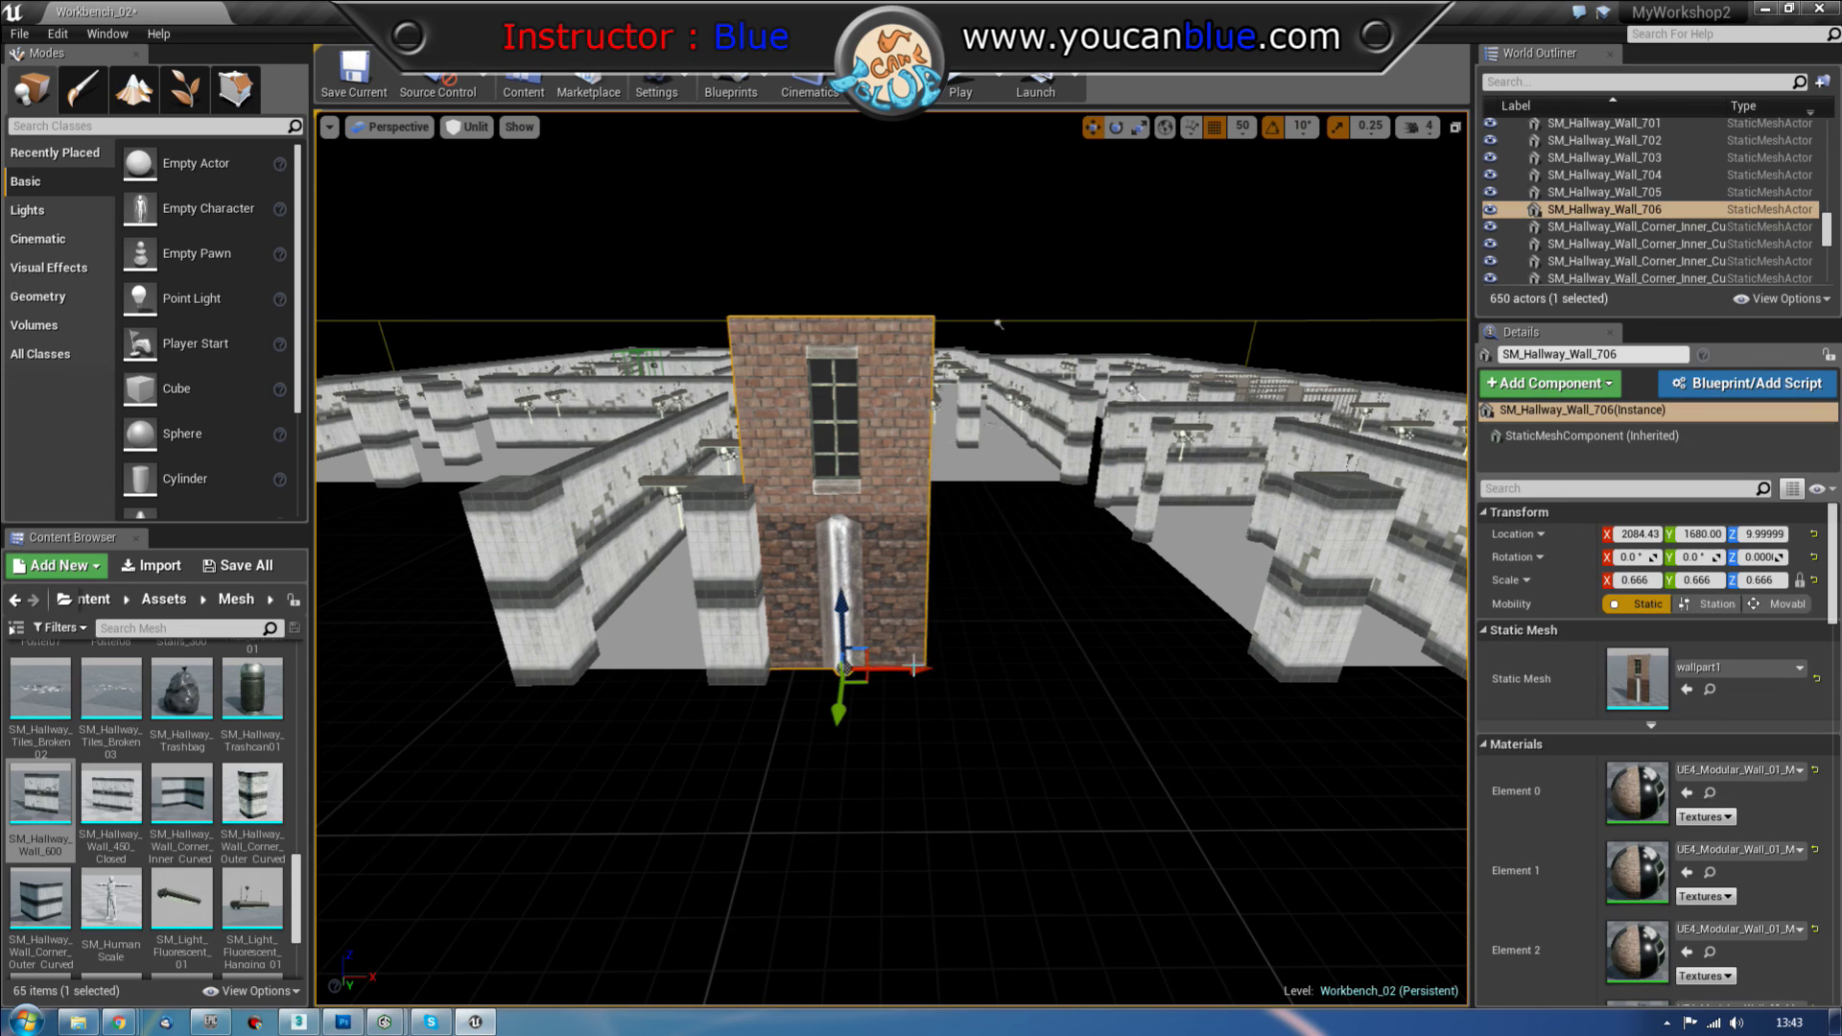
{"action": "left_click", "coordinate": [1636, 579]}
{"action": "type", "text": "1"}
{"action": "key", "text": "Return"}
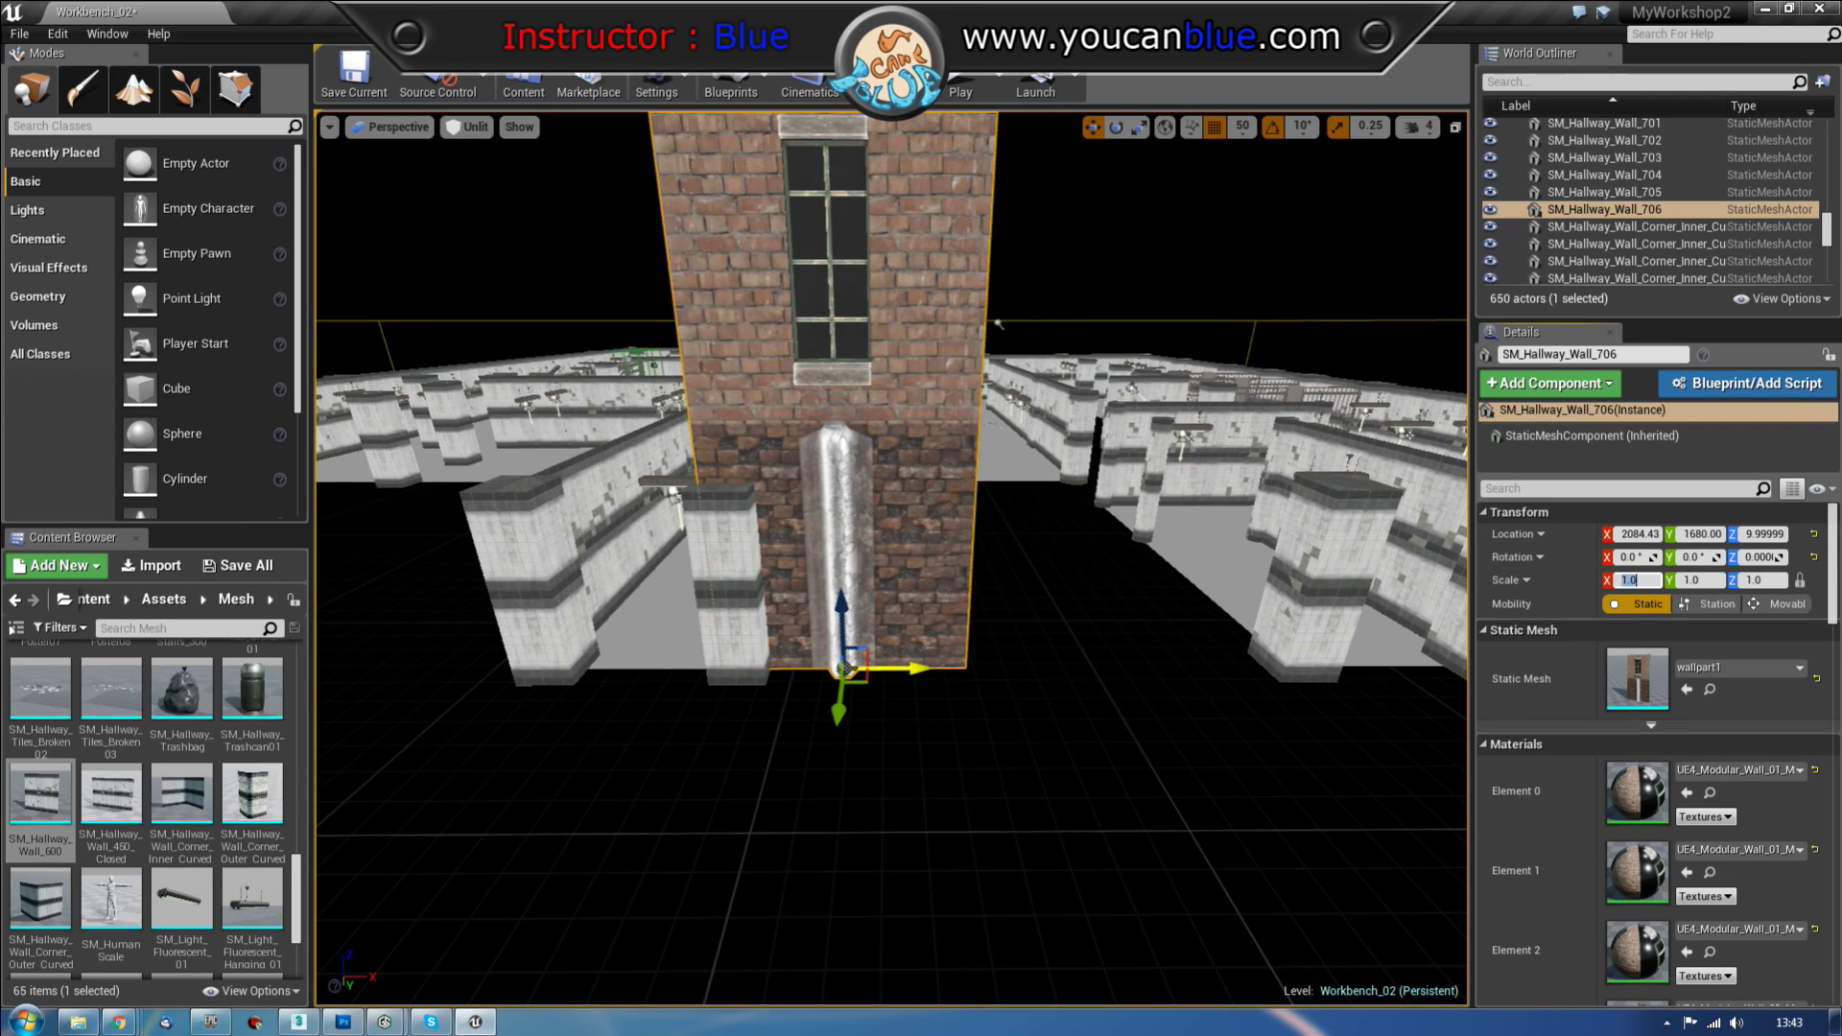
Step: Fill the gap with the full-size brick wall and a copy at X 2584.43, and shift both slightly along negative X to centre them
{"action": "left_click_drag", "start_coordinate": [946, 669], "coordinate": [1224, 665]}
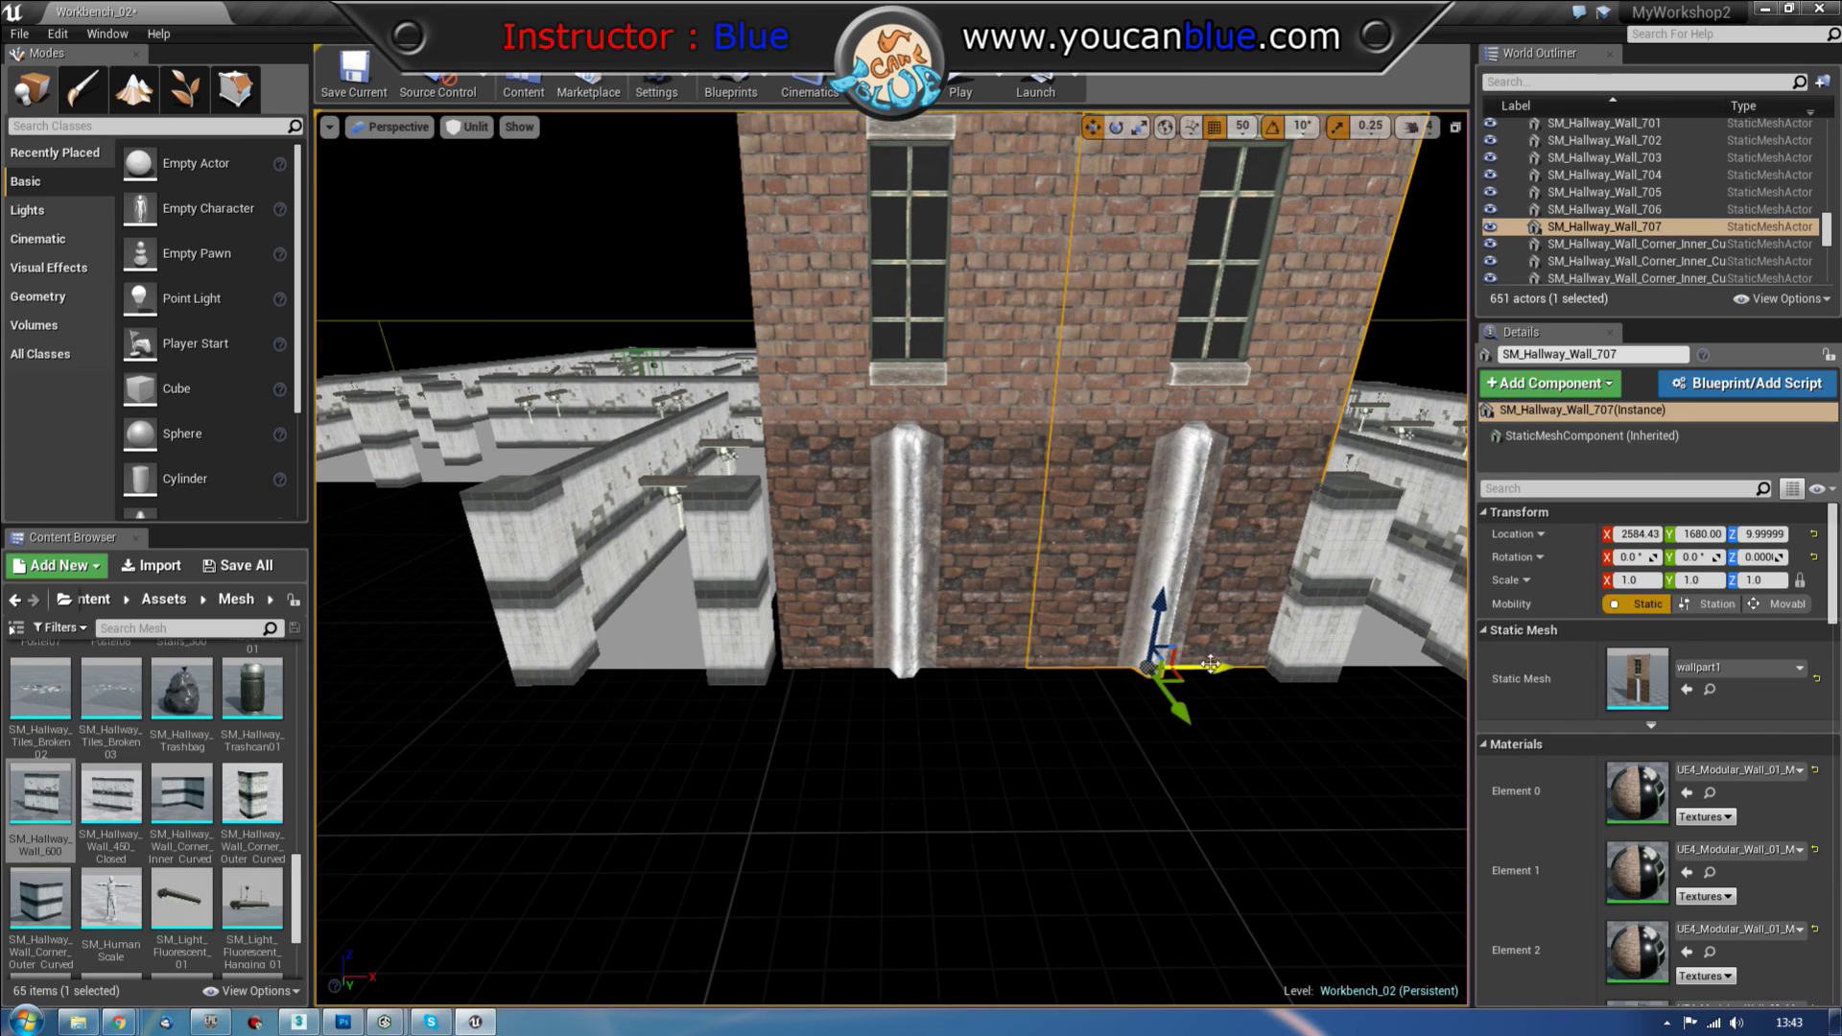
{"action": "left_click", "coordinate": [959, 537], "text": "ctrl"}
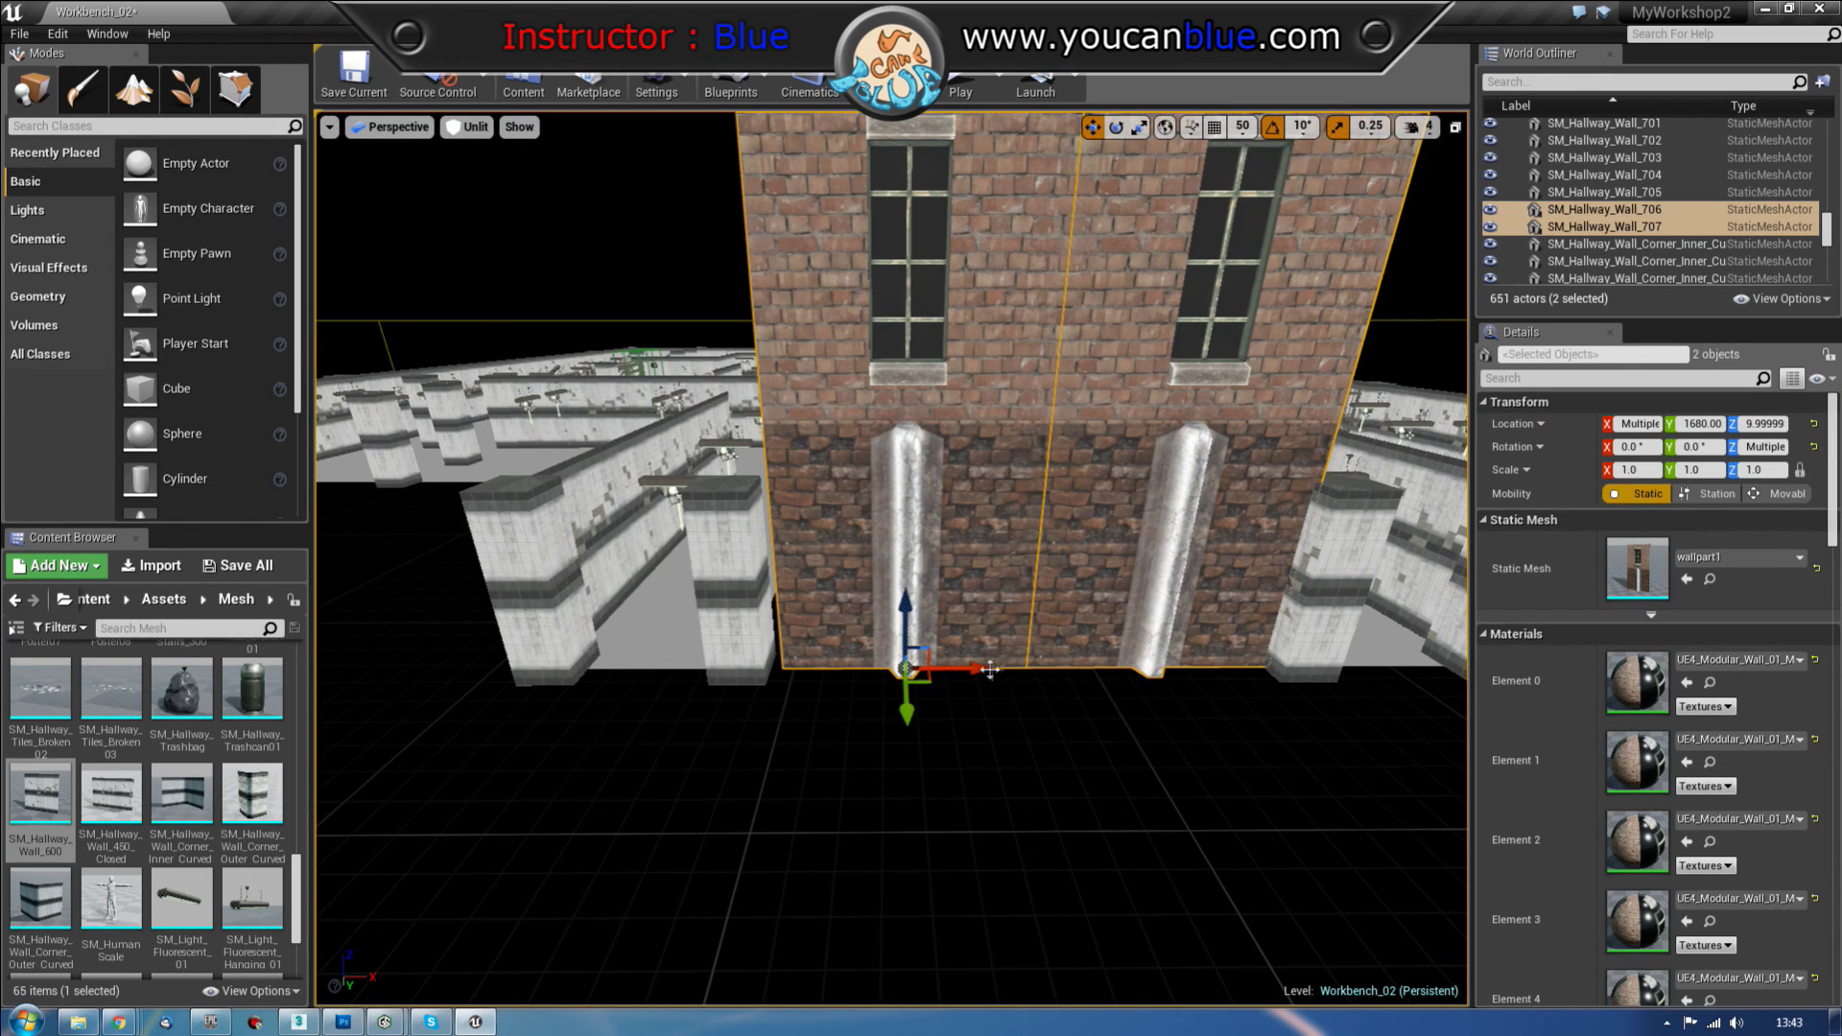
{"action": "left_click_drag", "start_coordinate": [980, 669], "coordinate": [973, 673]}
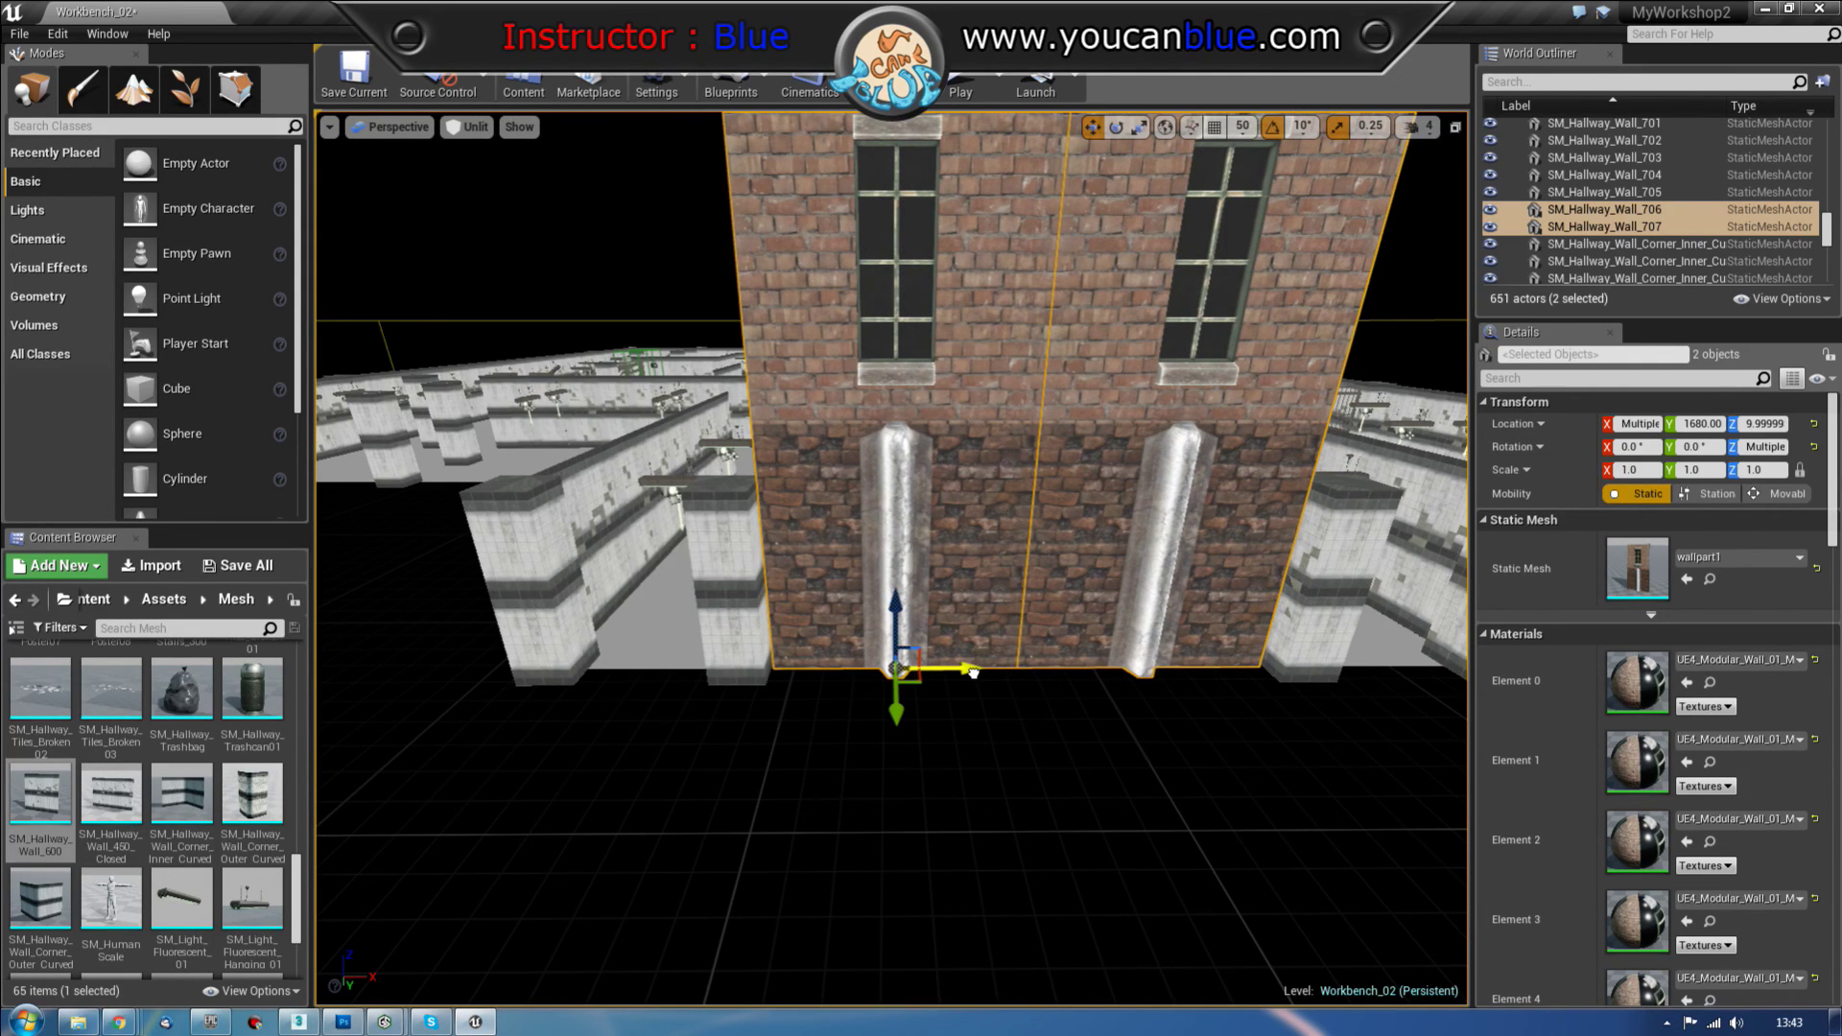
Step: Copy the corridor entrance's floor tile to Y 1980 with grid snapping on, and repeat copies along X to 2820 in front of the brick walls
{"action": "left_click_drag", "start_coordinate": [1151, 768], "coordinate": [1135, 344]}
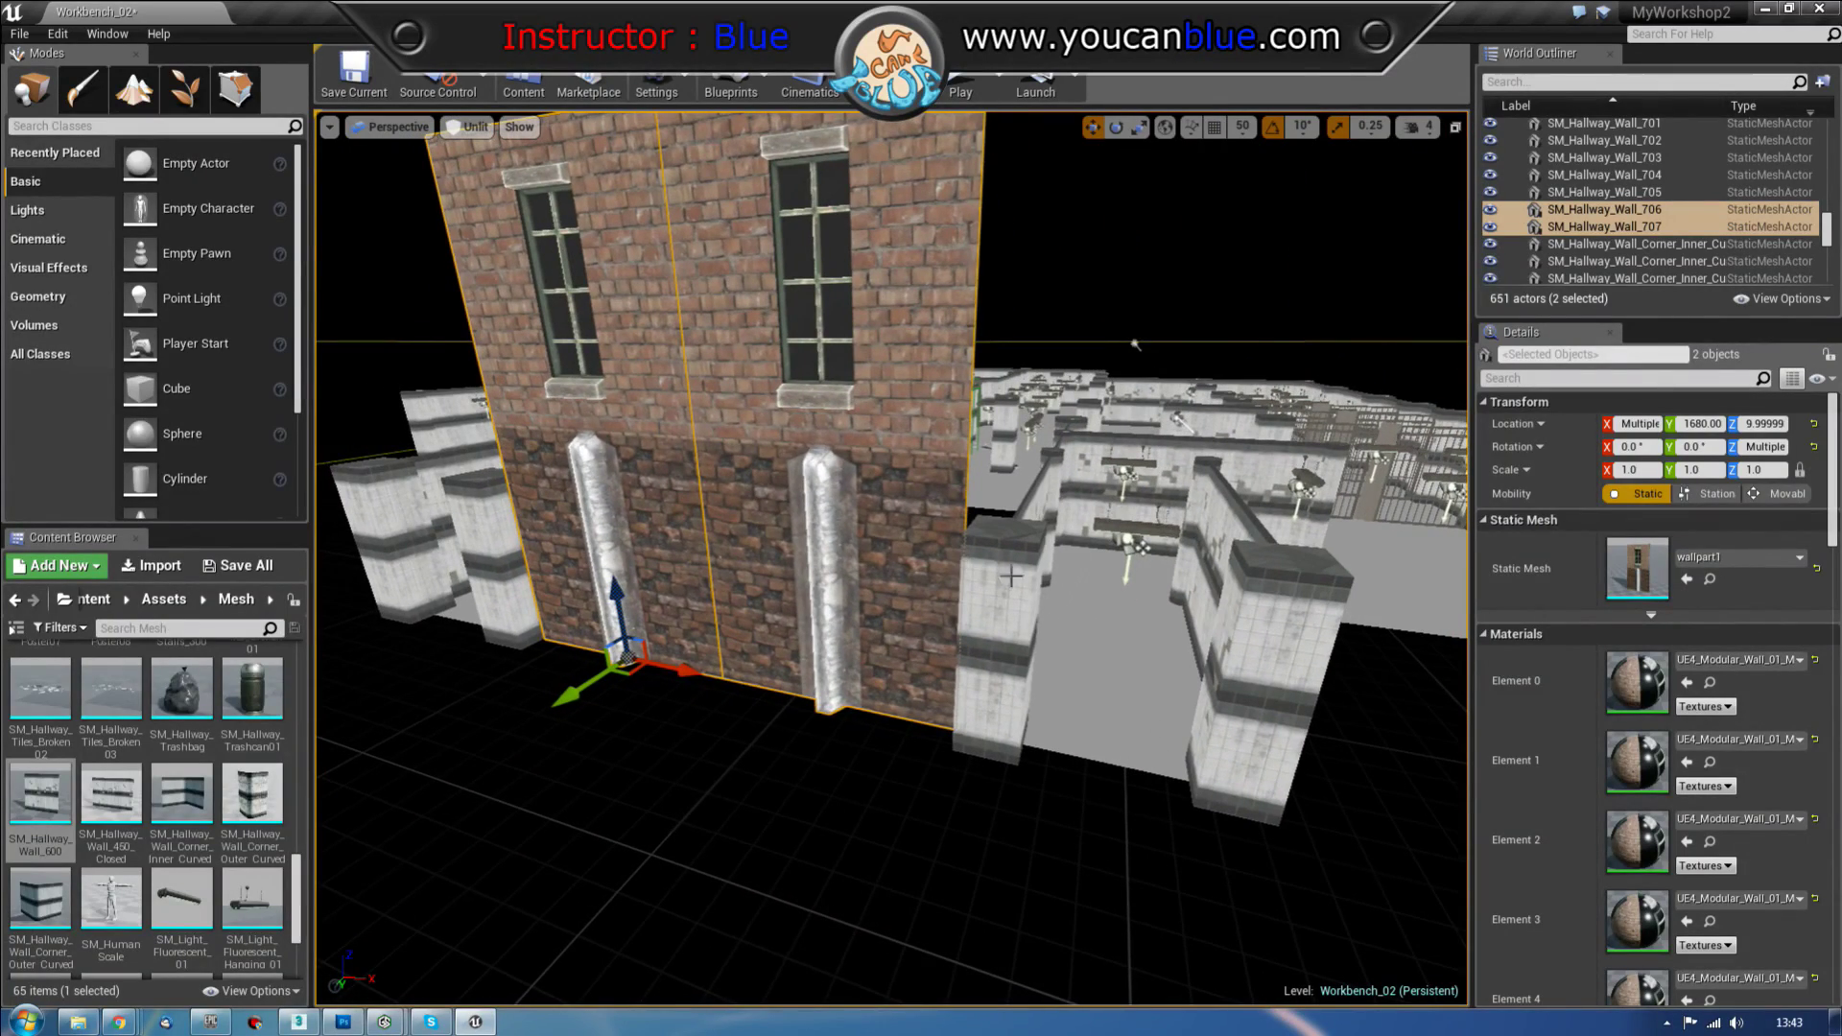
{"action": "left_click", "coordinate": [988, 672]}
{"action": "key", "text": "f"}
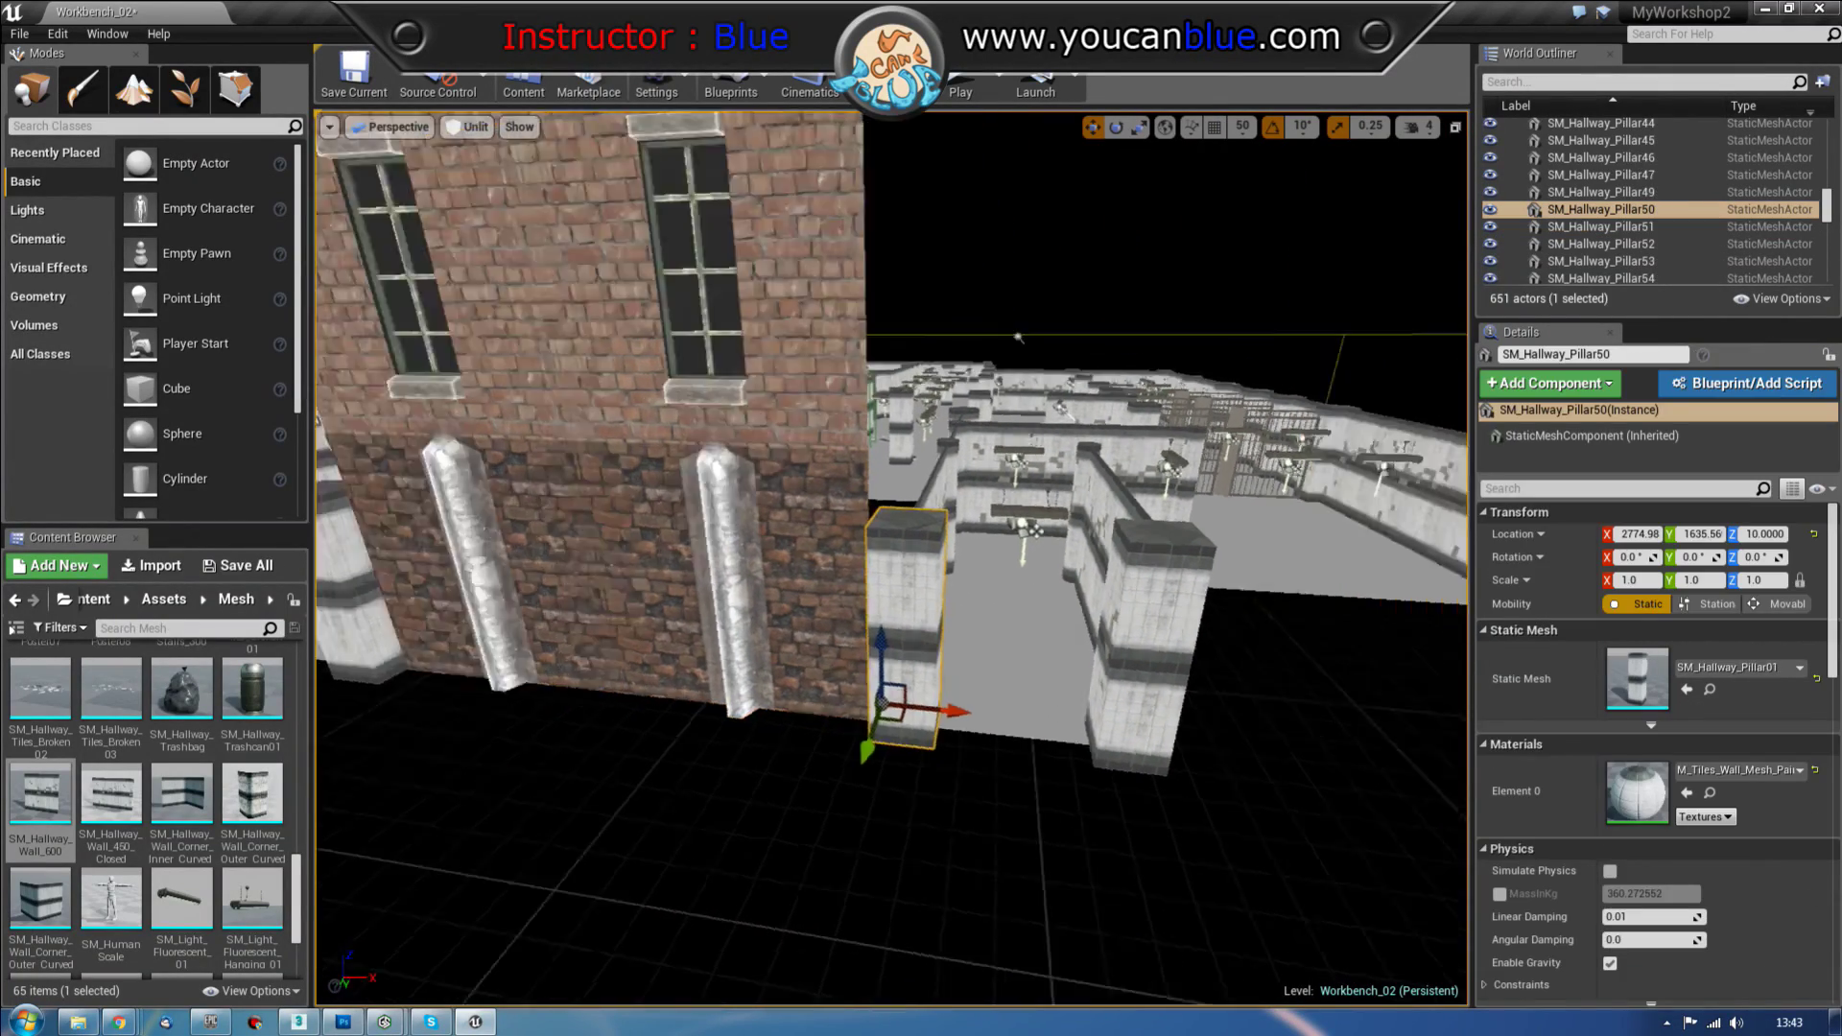
{"action": "scroll", "coordinate": [677, 633], "scroll_direction": "down", "scroll_amount": 10}
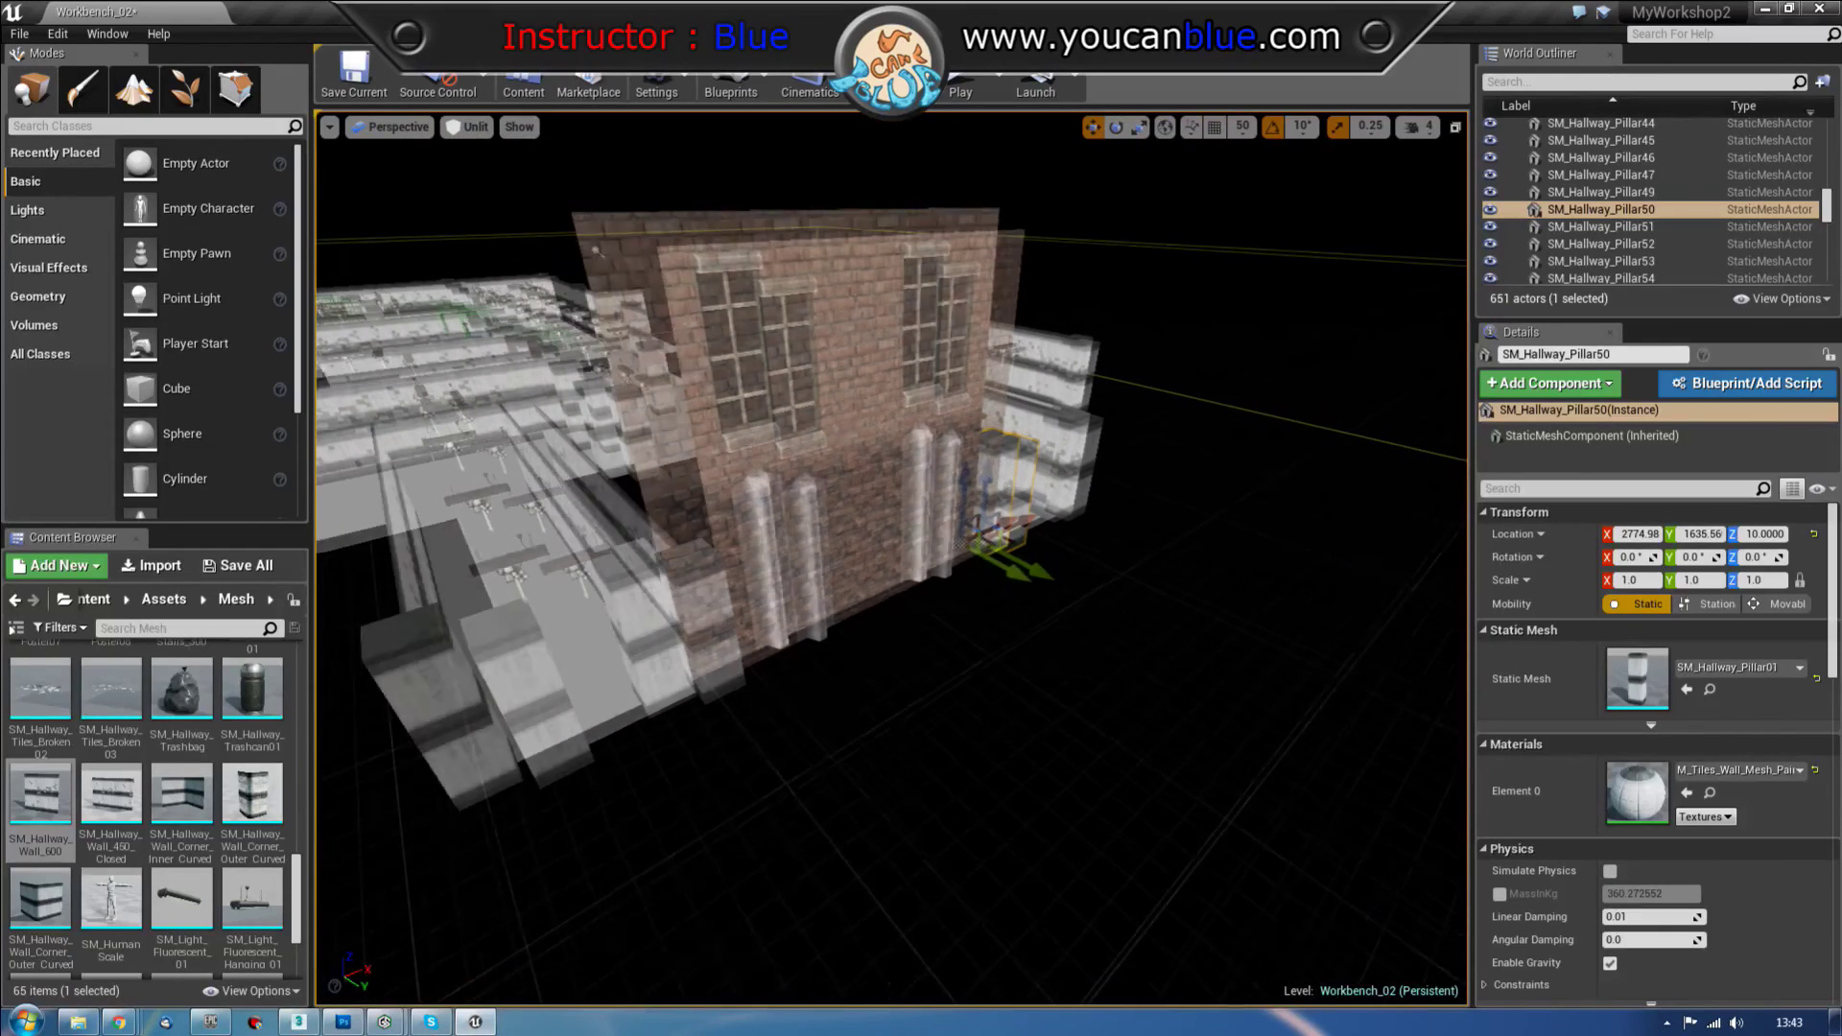
{"action": "left_click", "coordinate": [677, 633]}
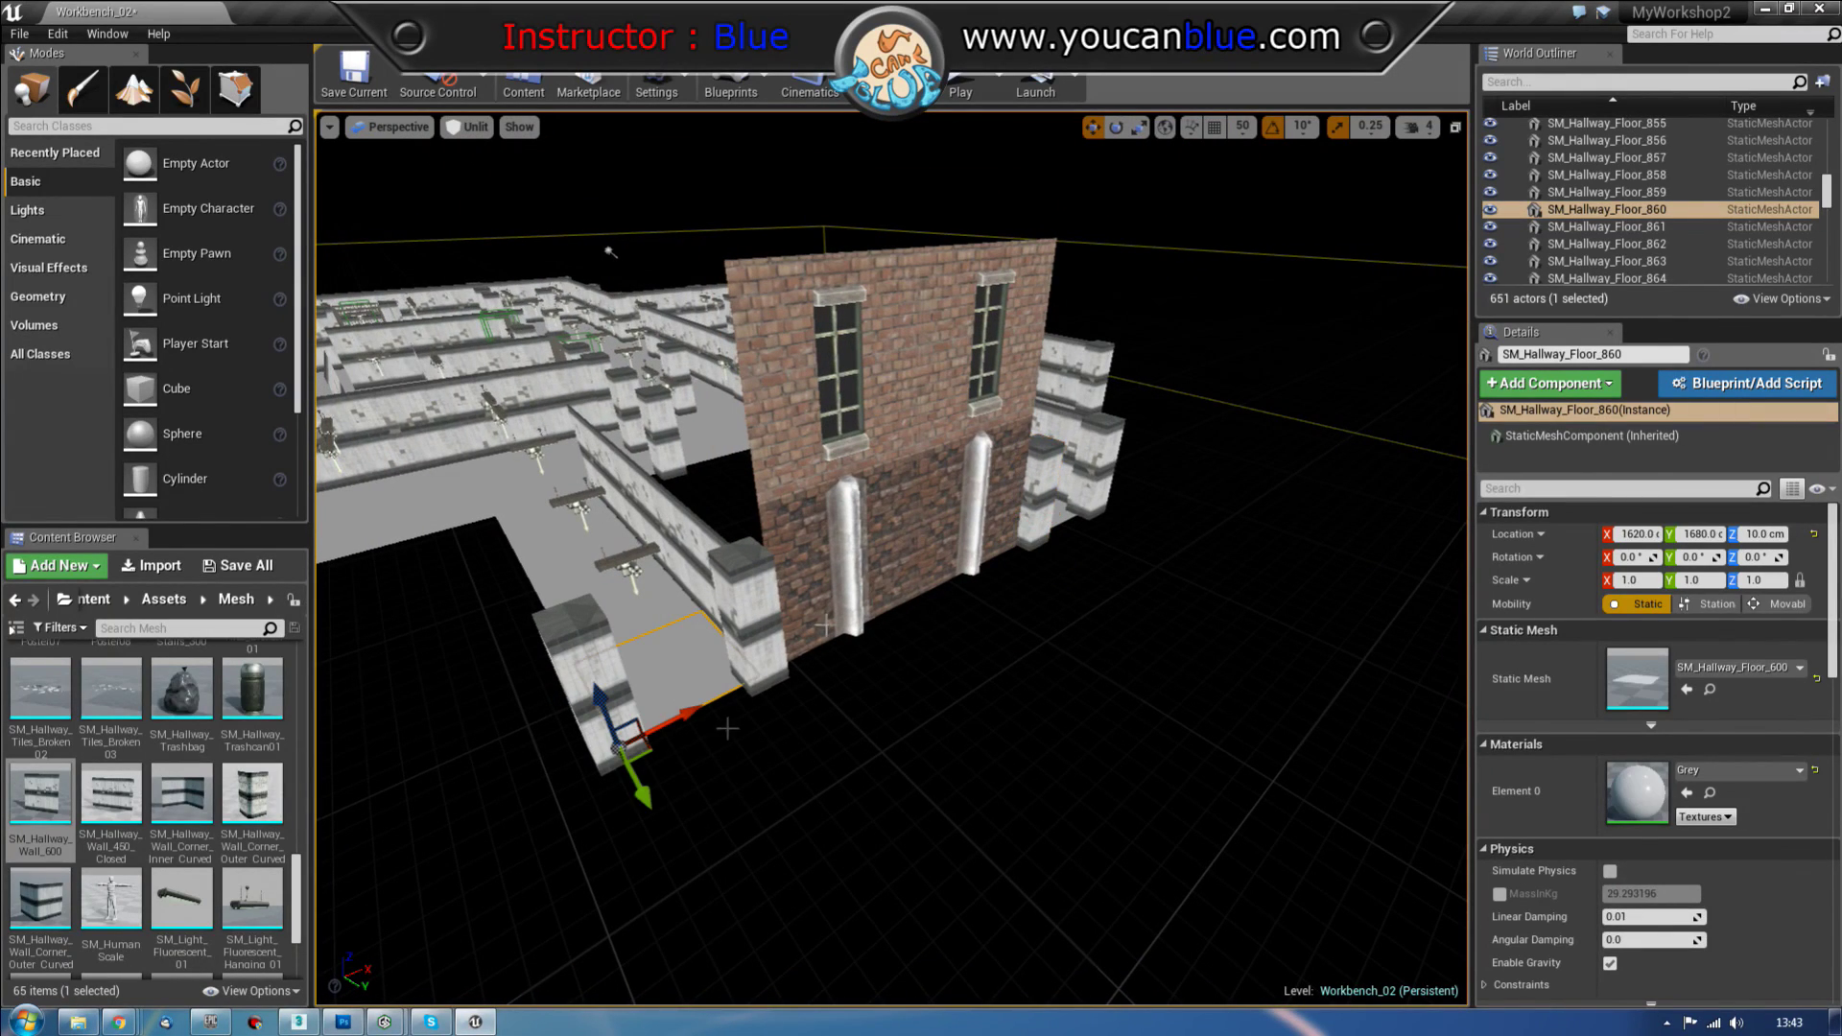
{"action": "left_click", "coordinate": [1214, 125]}
{"action": "left_click_drag", "start_coordinate": [631, 789], "coordinate": [747, 989]}
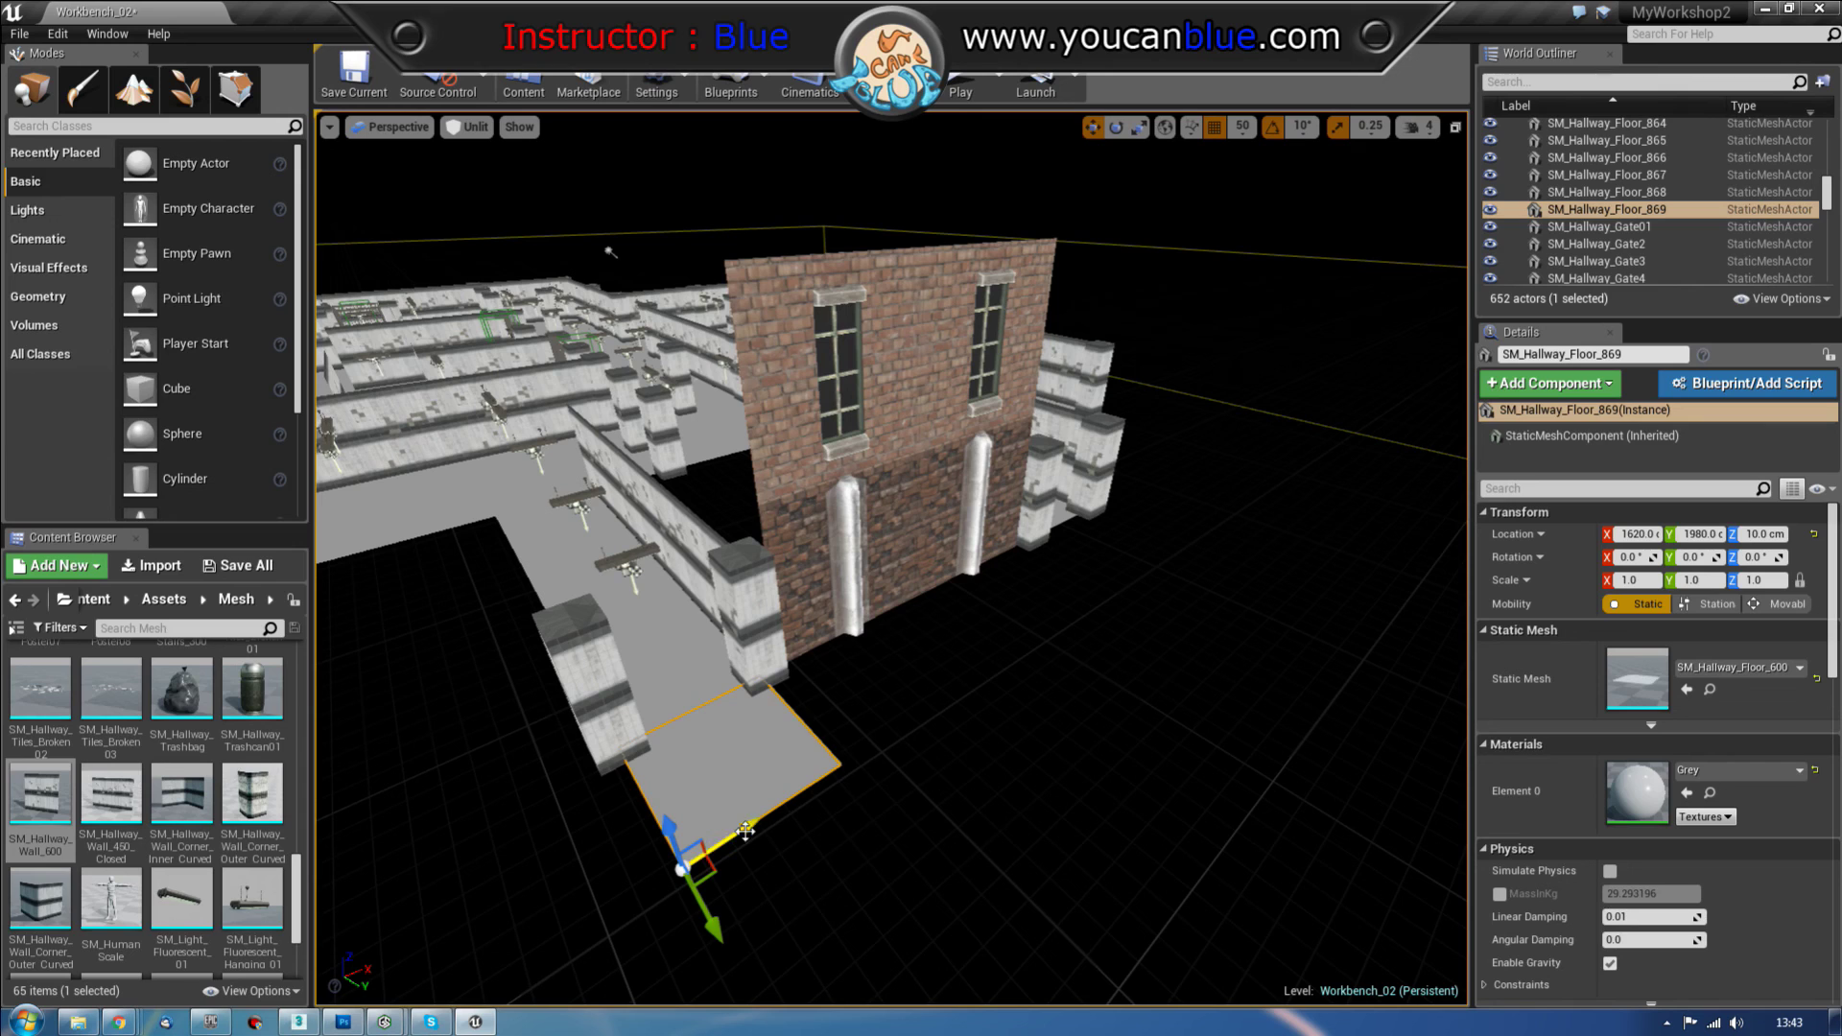
{"action": "left_click_drag", "start_coordinate": [754, 828], "coordinate": [1170, 545]}
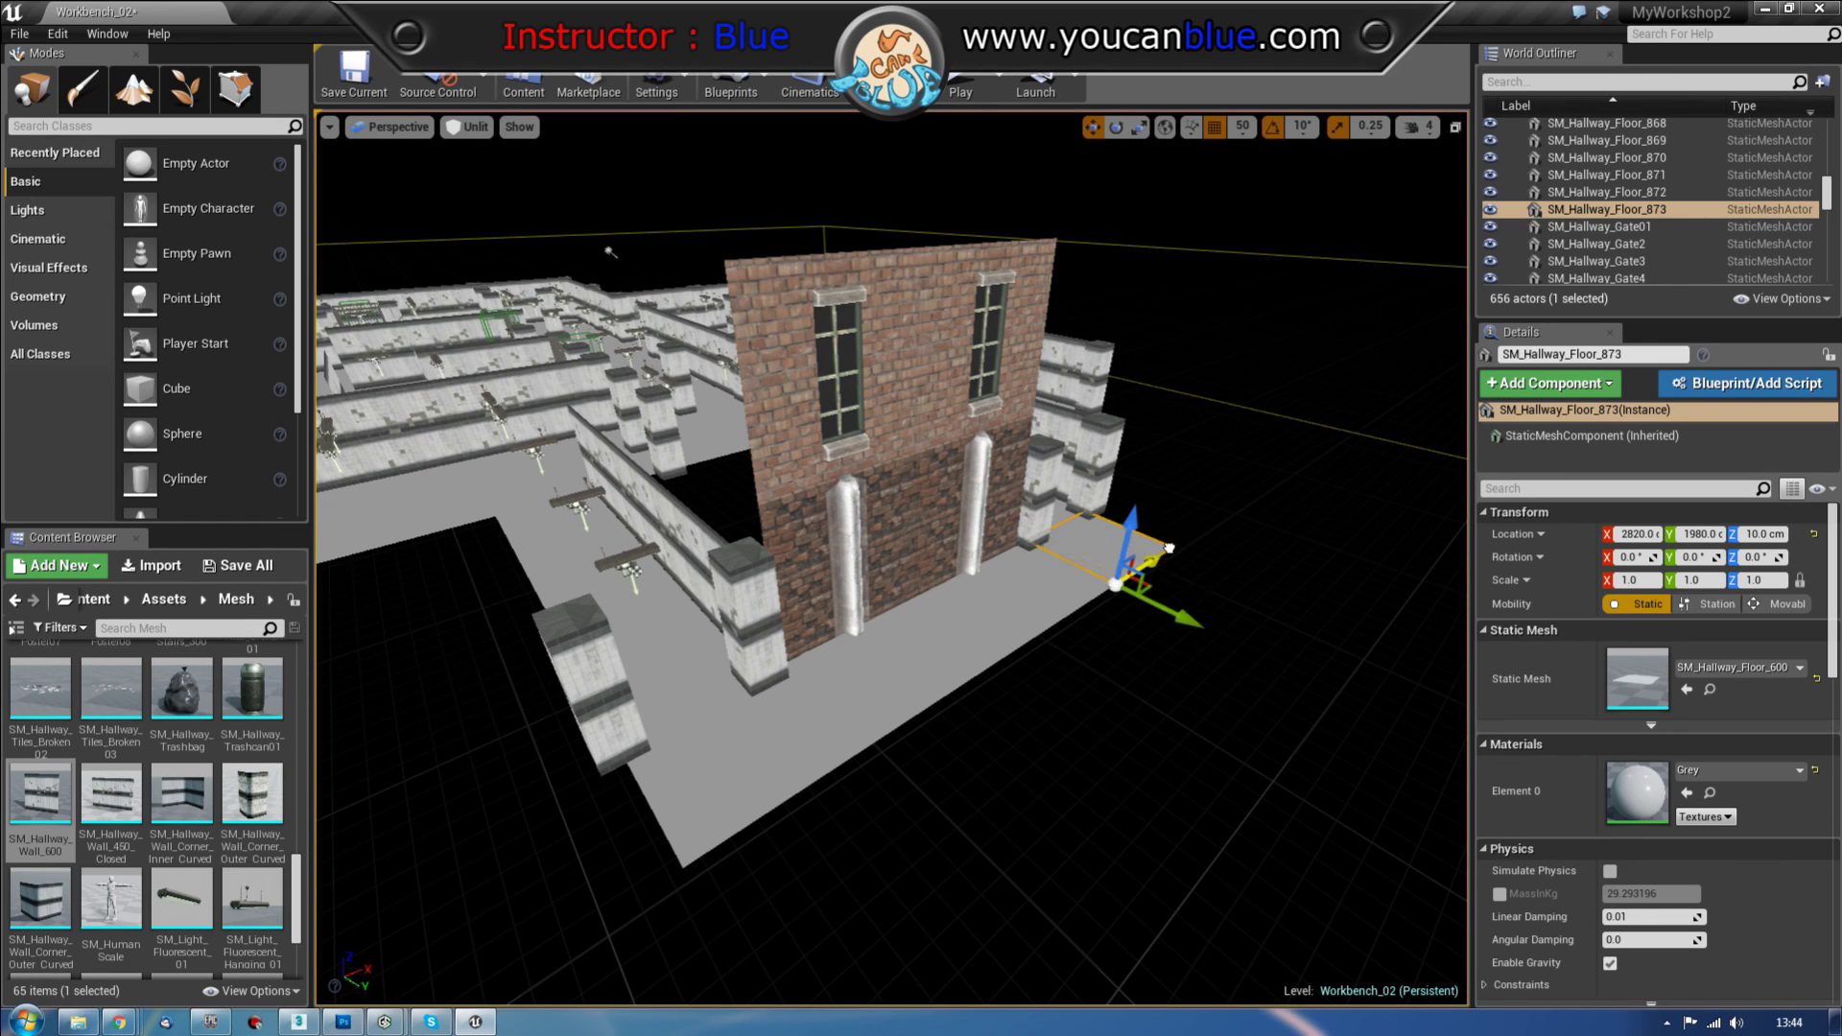
Step: Play the level from the floor in front of the brick walls, inspect the unlit walls, and stop the preview
{"action": "right_click", "coordinate": [748, 794]}
{"action": "left_click", "coordinate": [1075, 916]}
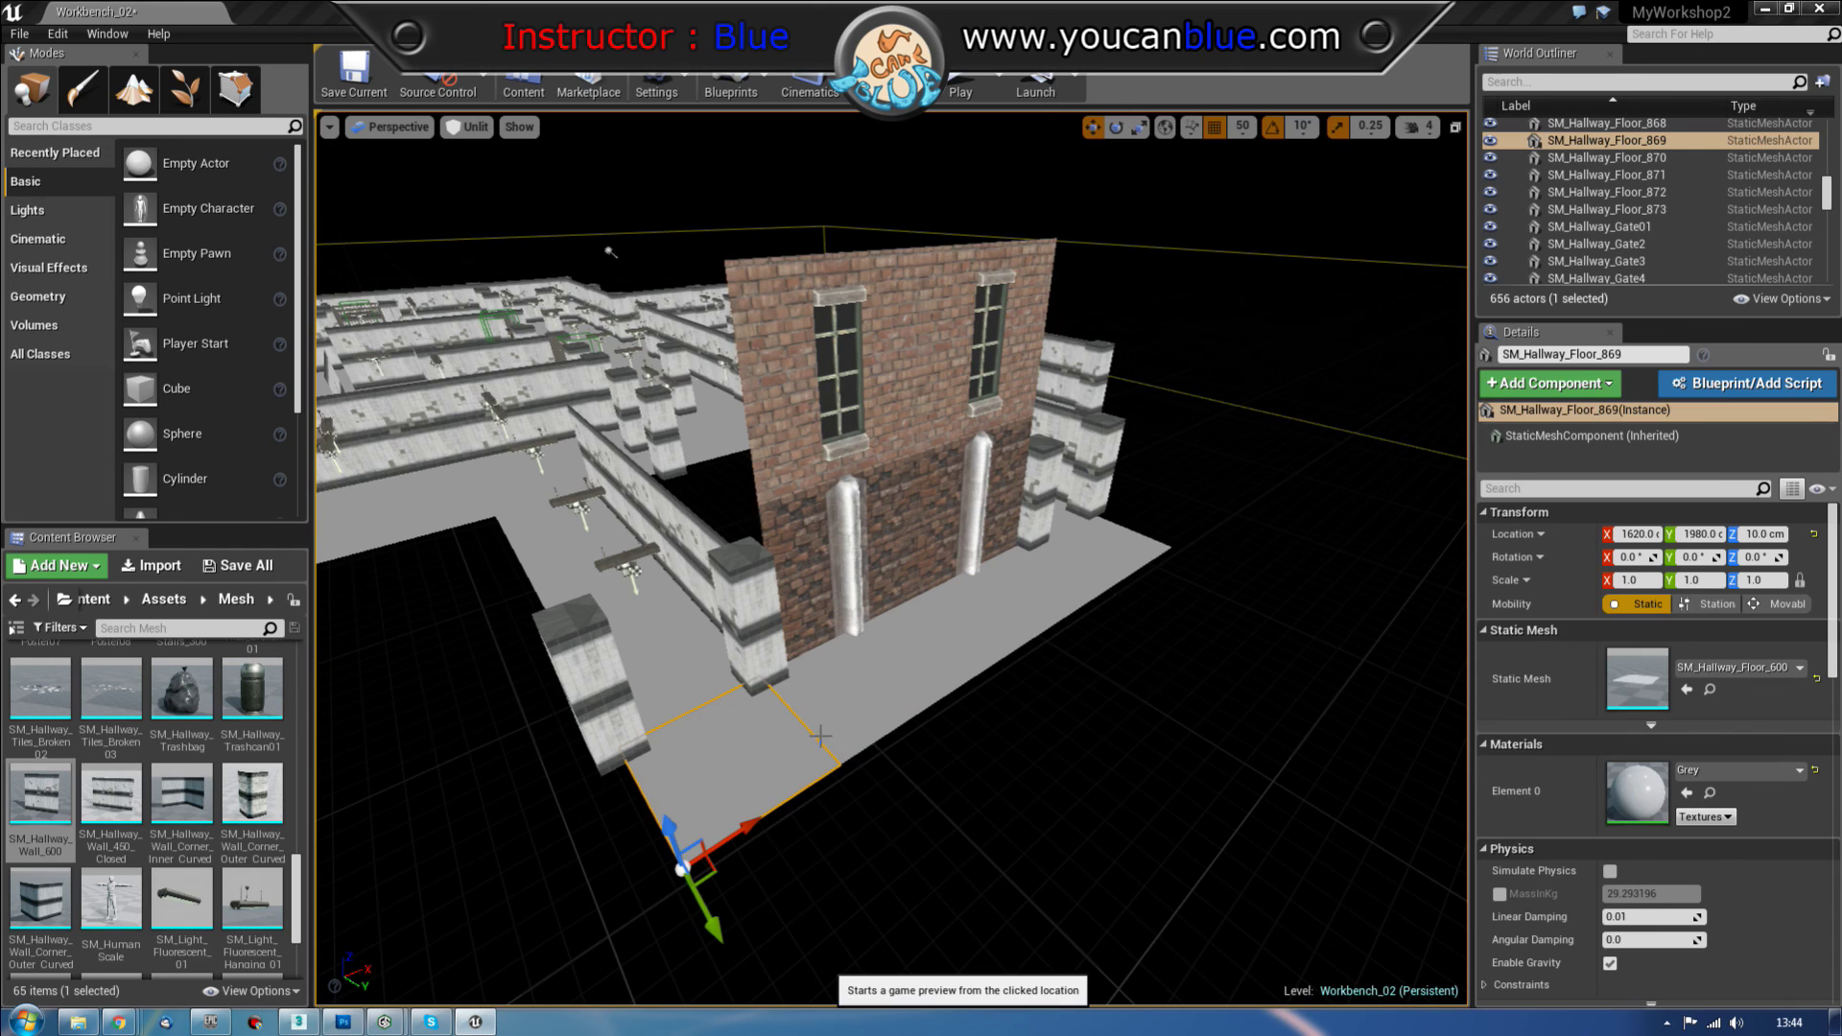
{"action": "left_click", "coordinate": [821, 741]}
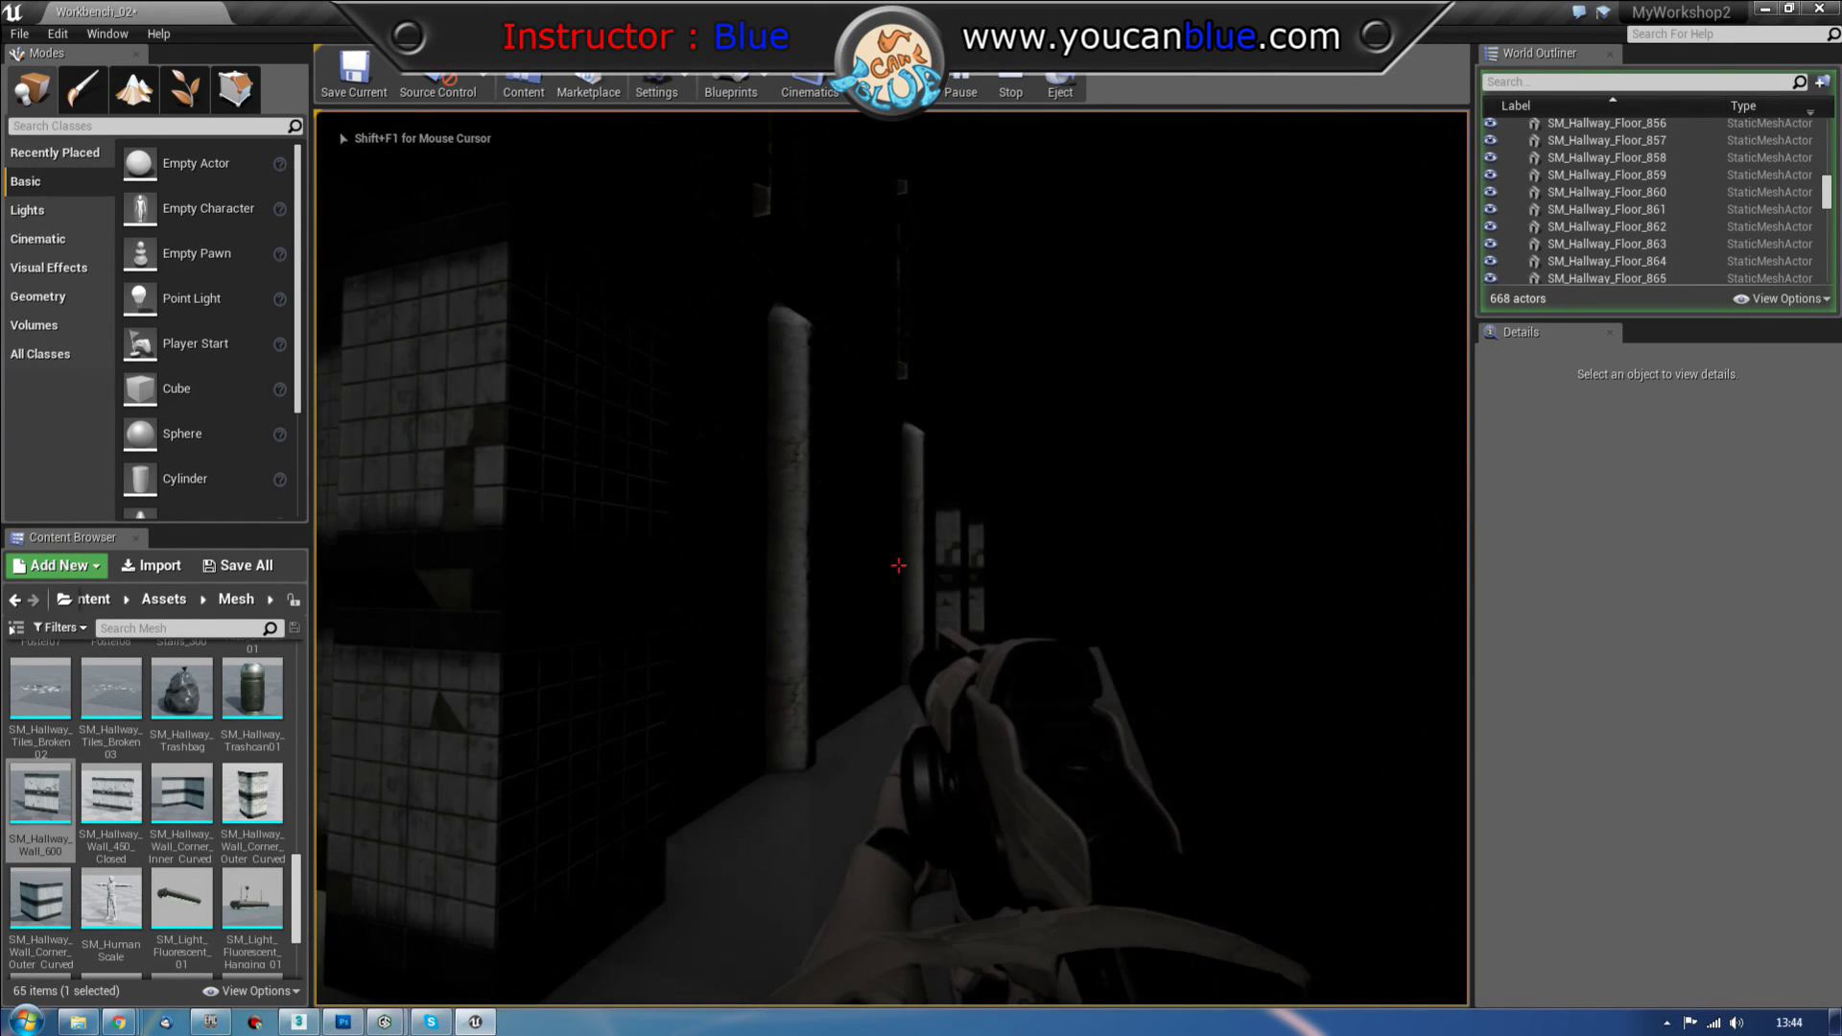
{"action": "key", "text": "w"}
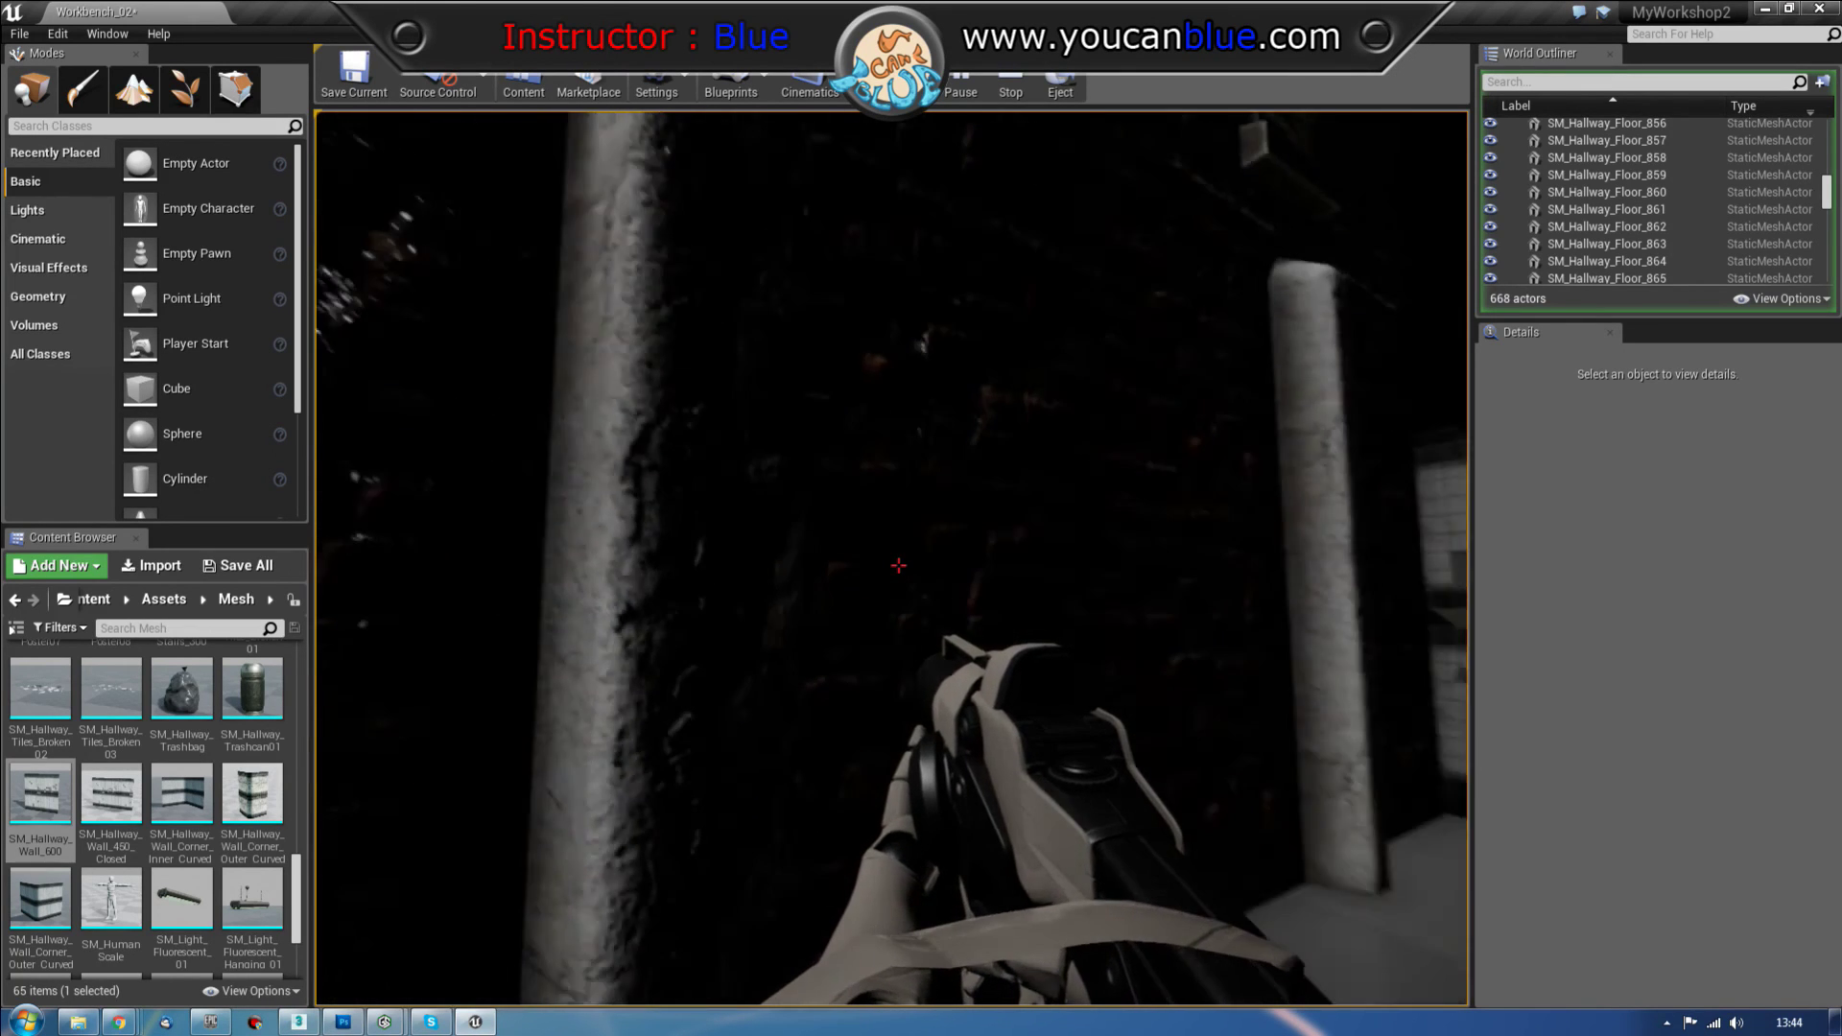
{"action": "key", "text": "Escape"}
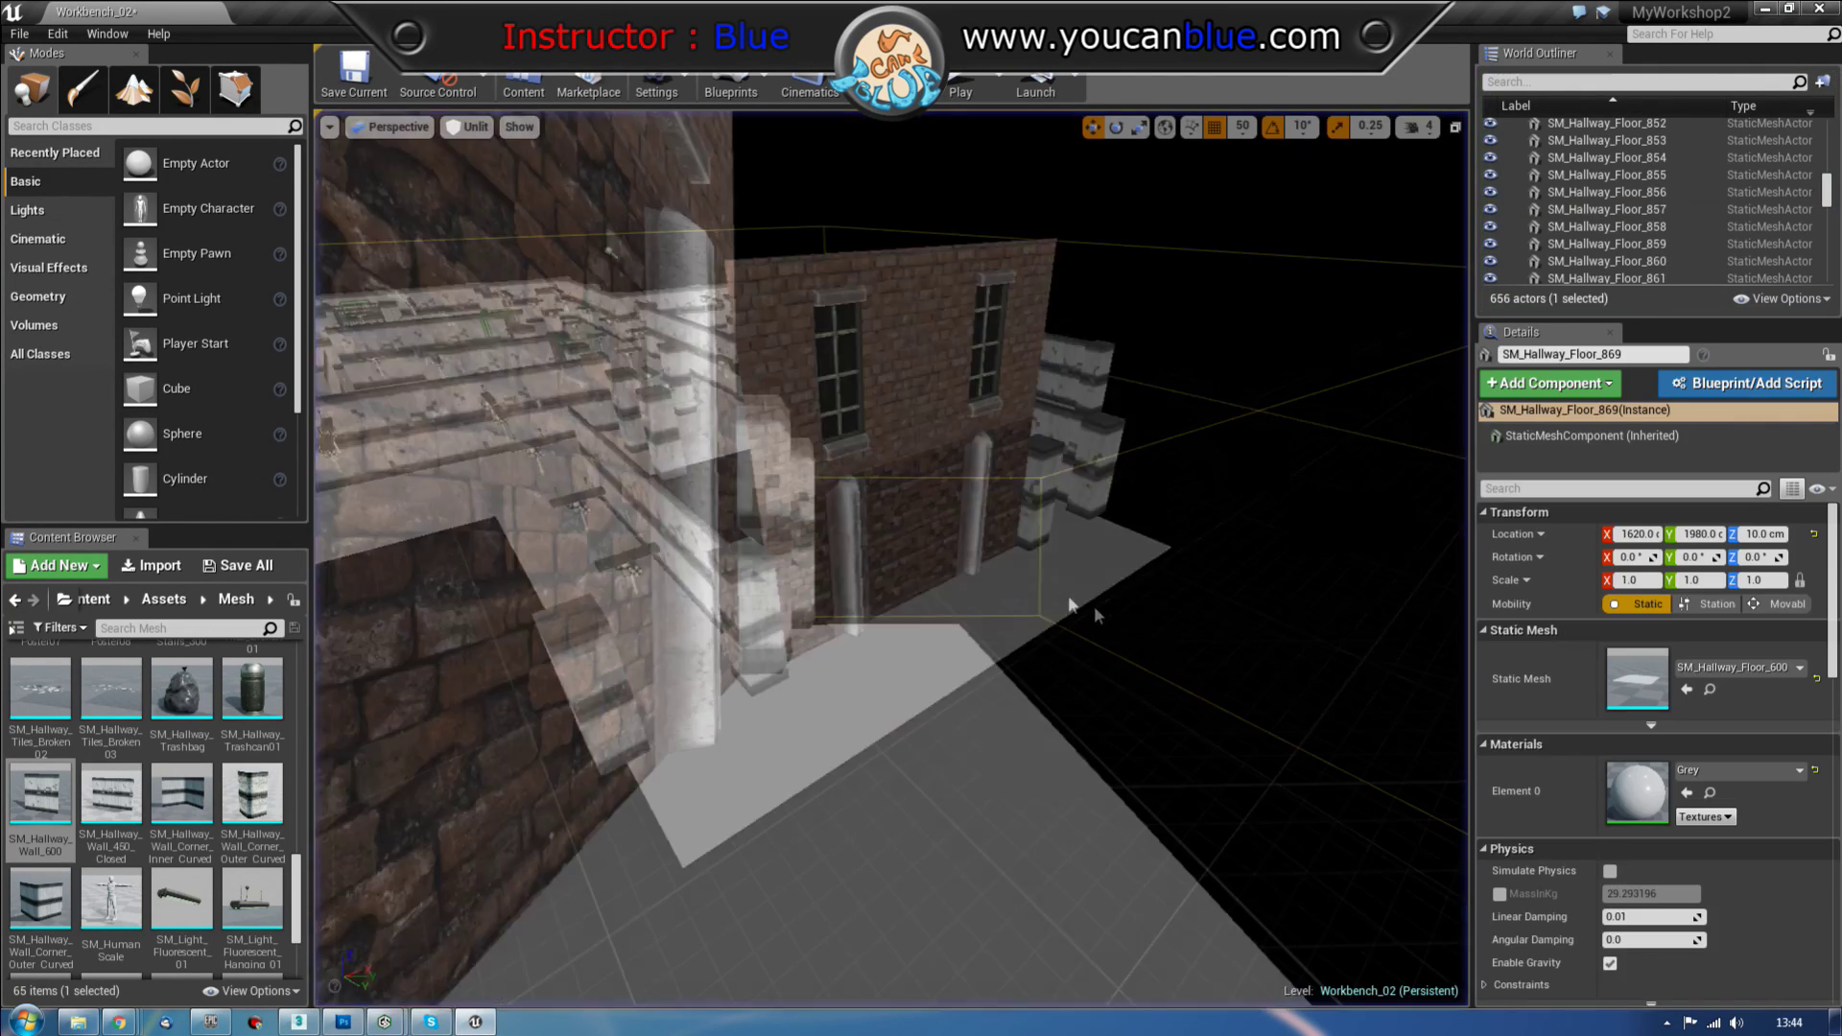
Step: Add a point light in front of the brick walls, show the viewport Lit, and move the light to X 2450, Y 2100, Z 350
{"action": "right_click", "coordinate": [979, 111]}
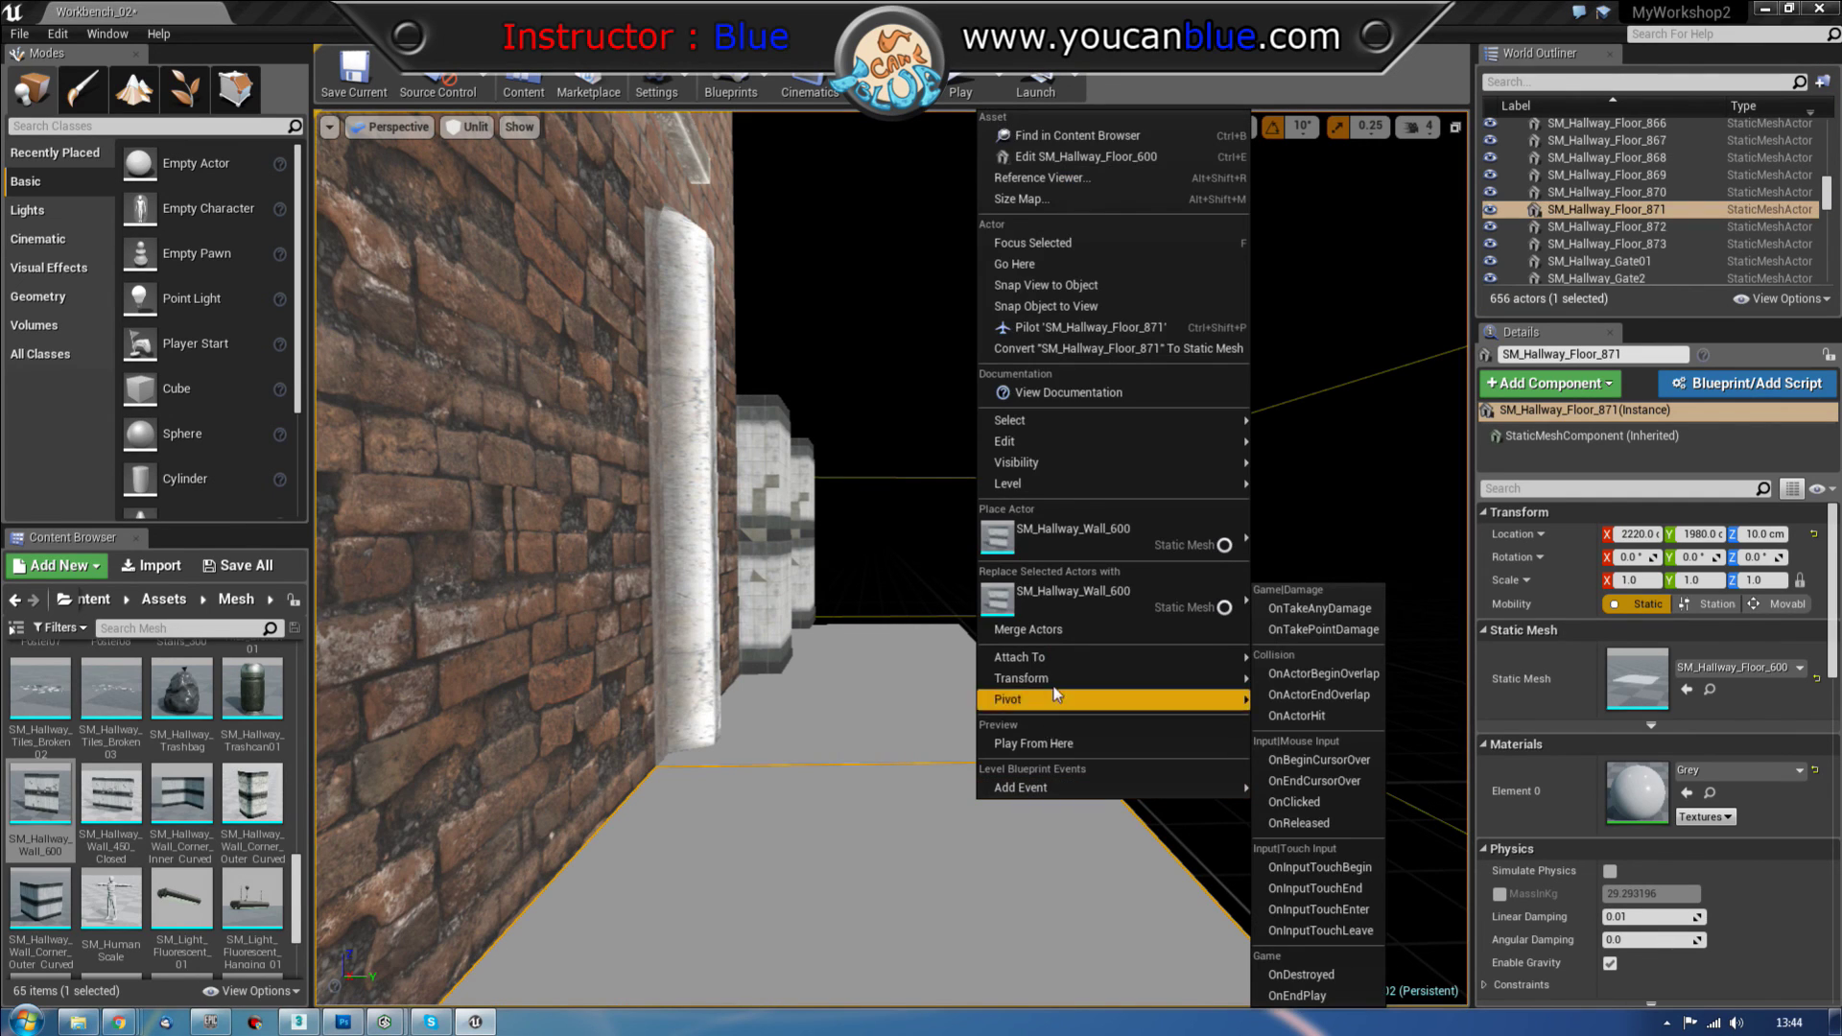
{"action": "mouse_move", "coordinate": [1055, 543]}
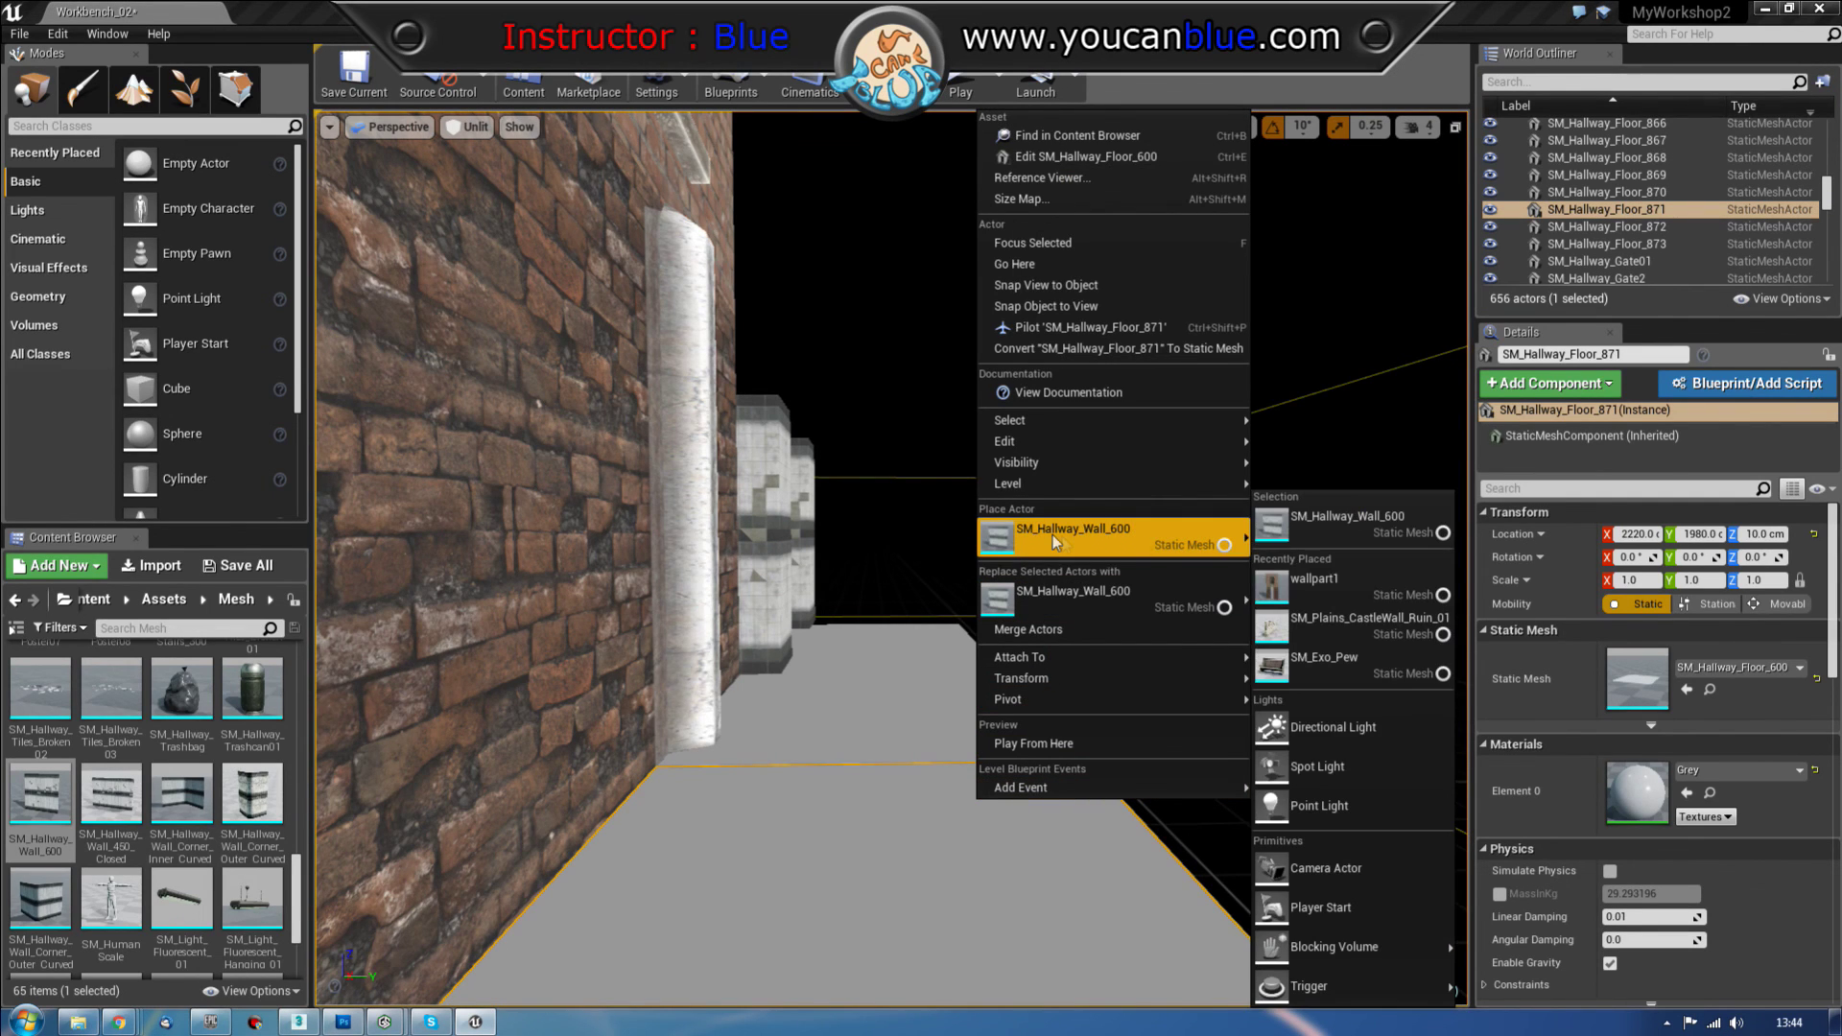
{"action": "left_click", "coordinate": [1332, 806]}
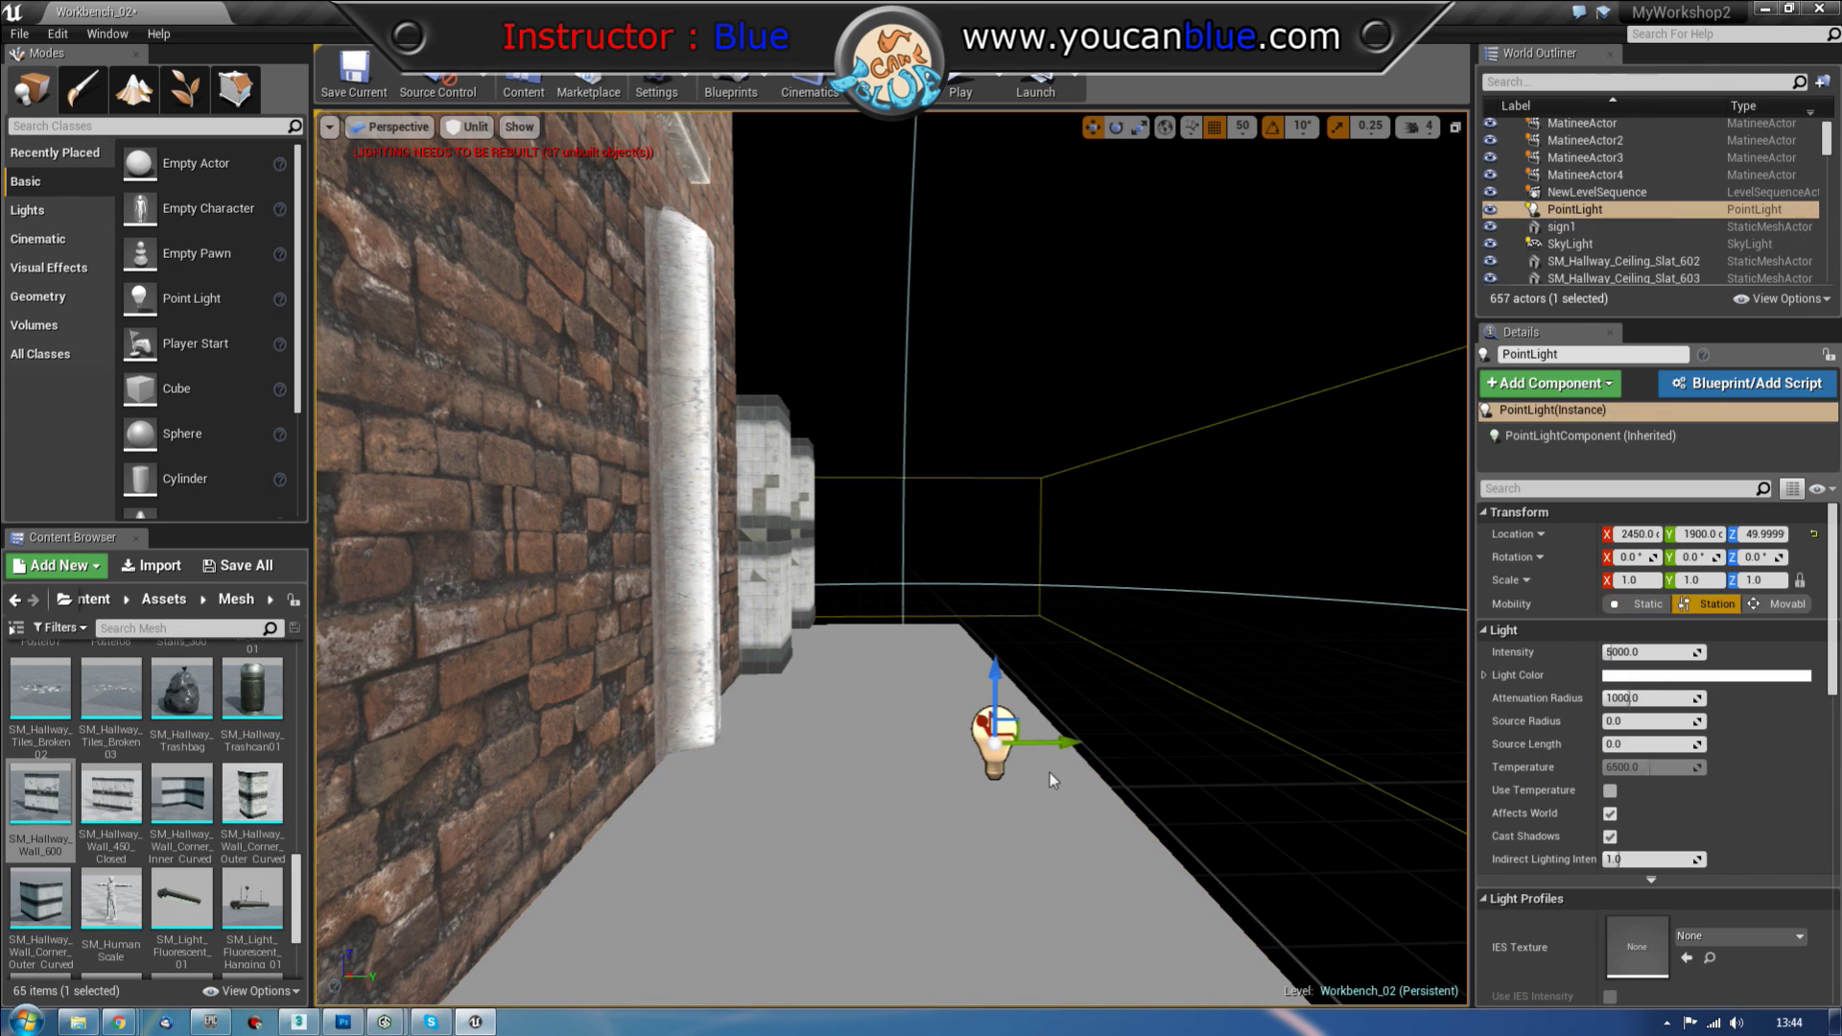
{"action": "left_click", "coordinate": [477, 127]}
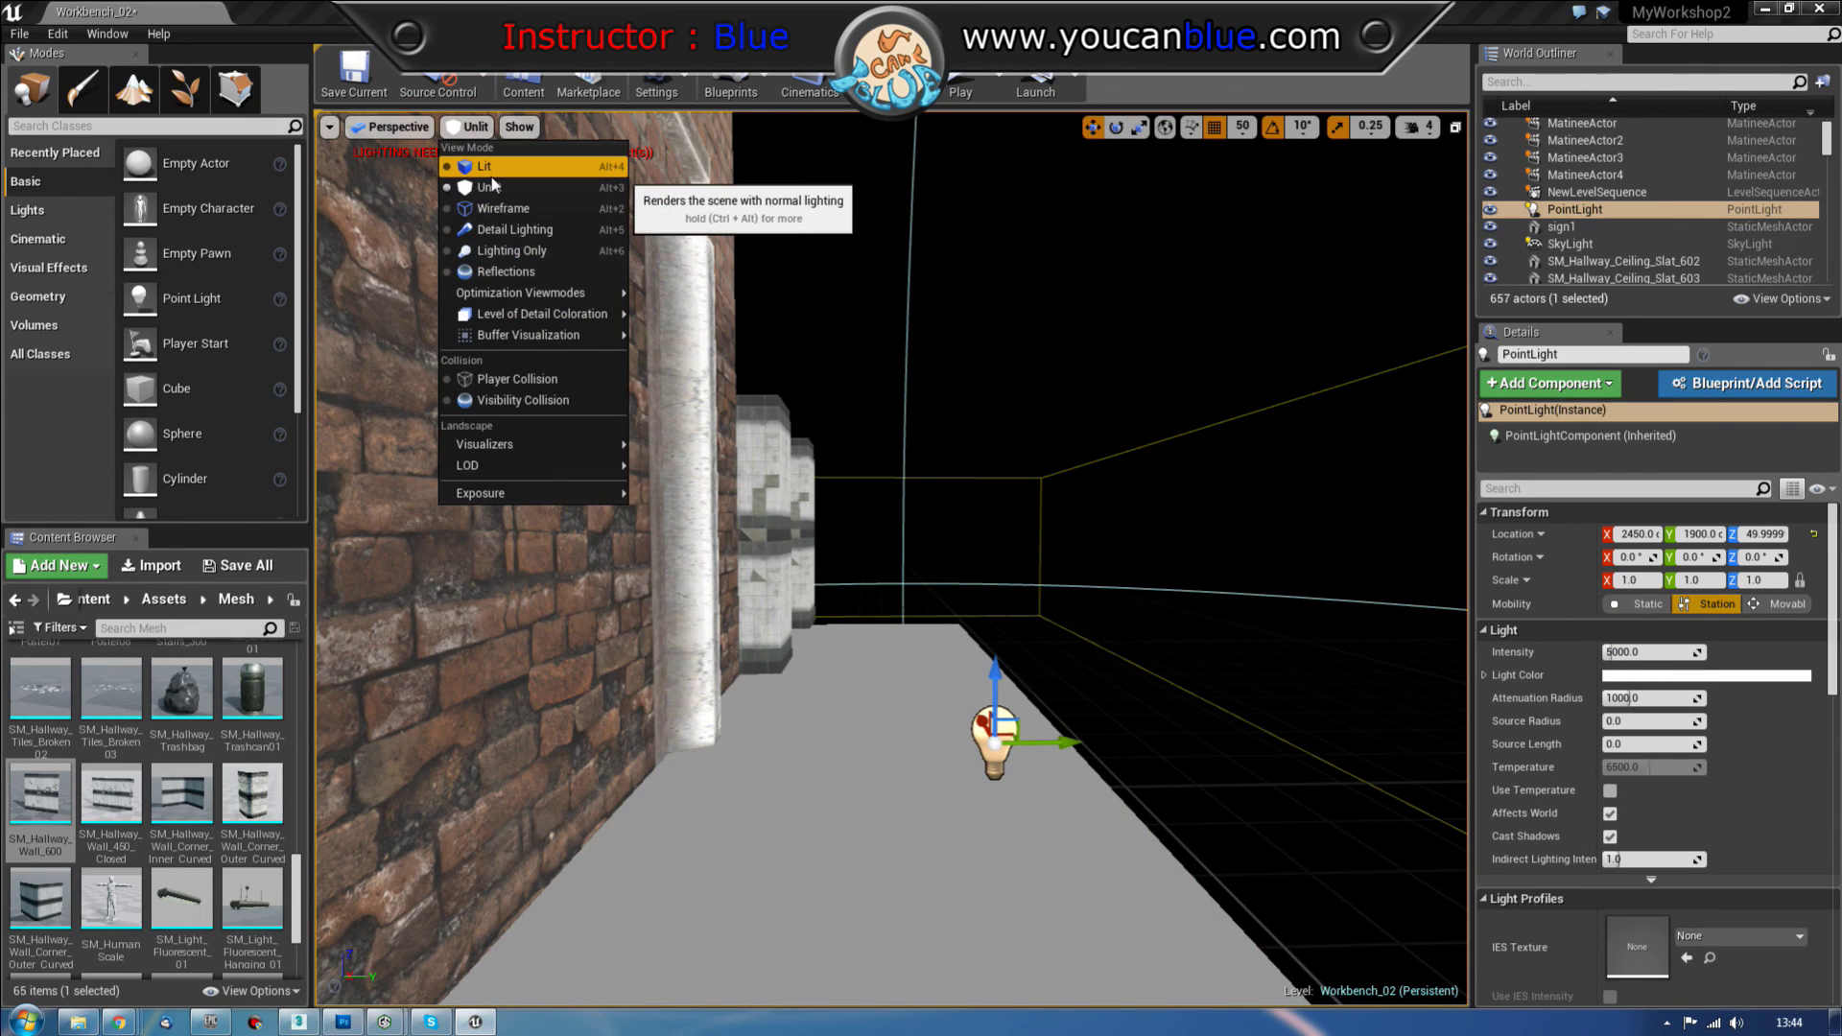
{"action": "left_click", "coordinate": [491, 174]}
{"action": "left_click_drag", "start_coordinate": [1017, 721], "coordinate": [1359, 146]}
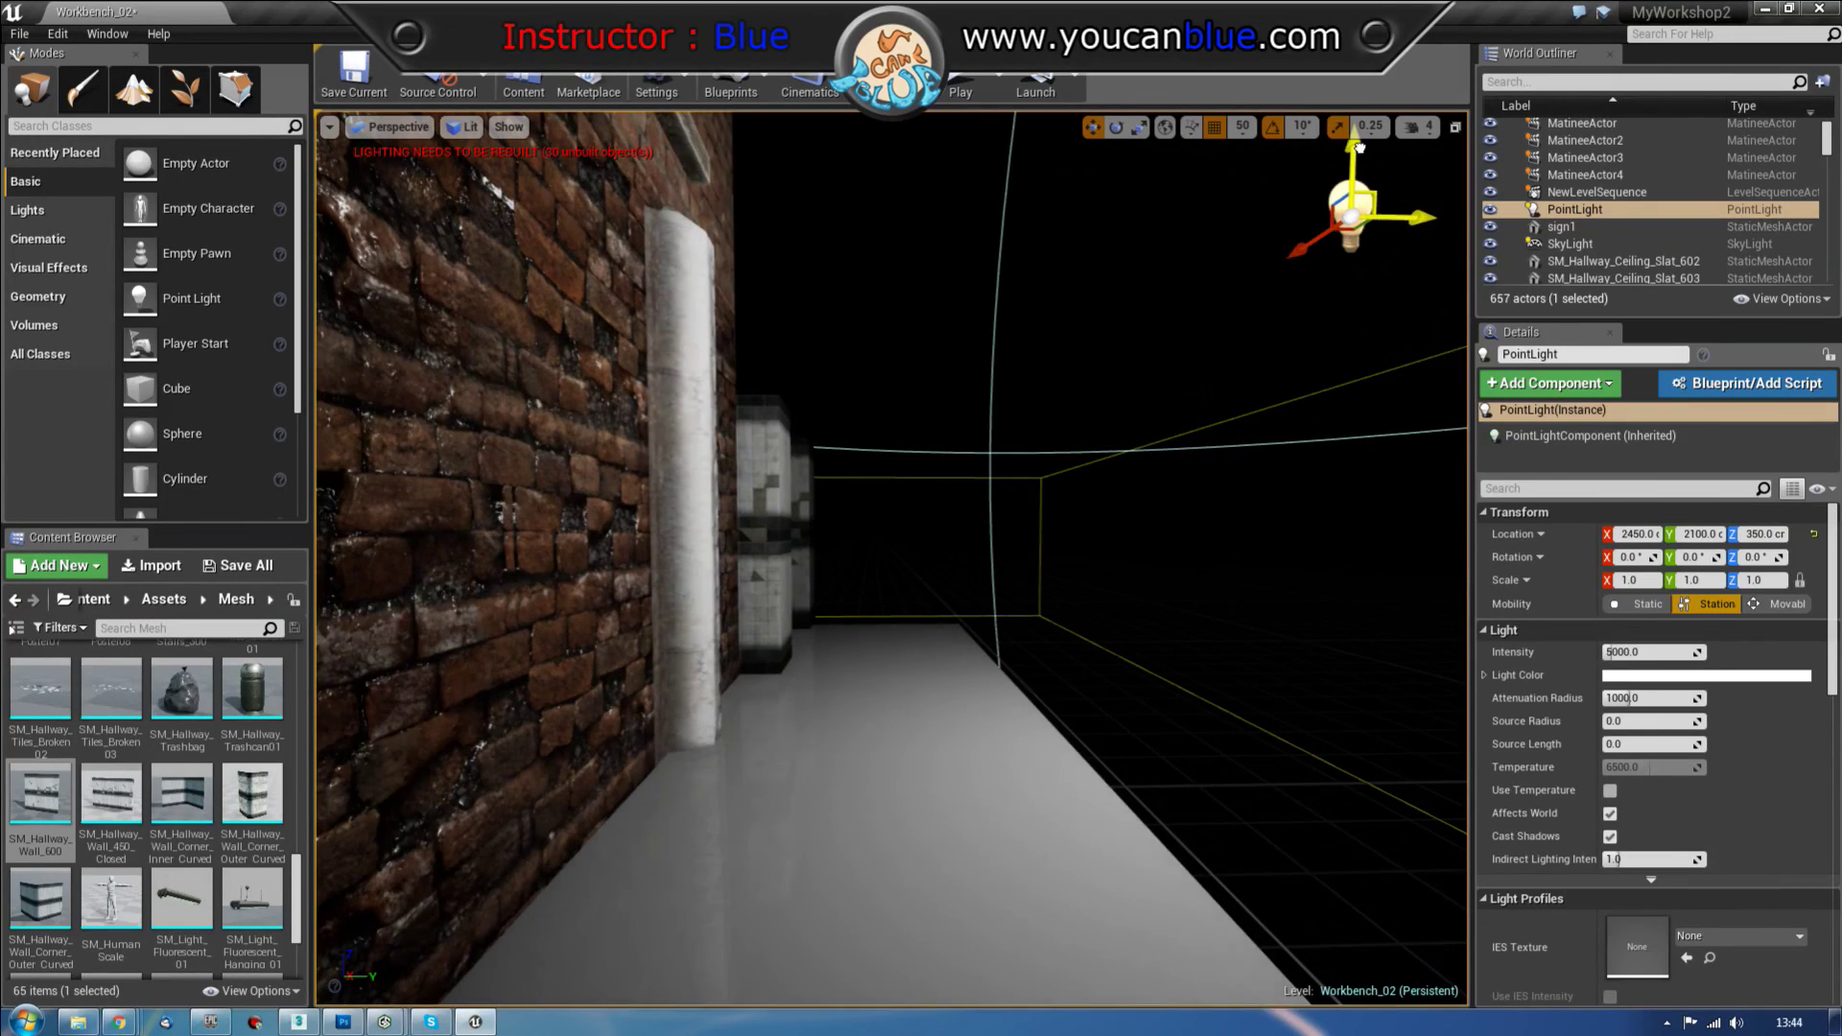
Step: Play the level from the floor beside the brick walls, examine their textures under the new light, and stop the preview
{"action": "right_click", "coordinate": [941, 900]}
{"action": "mouse_move", "coordinate": [953, 908]}
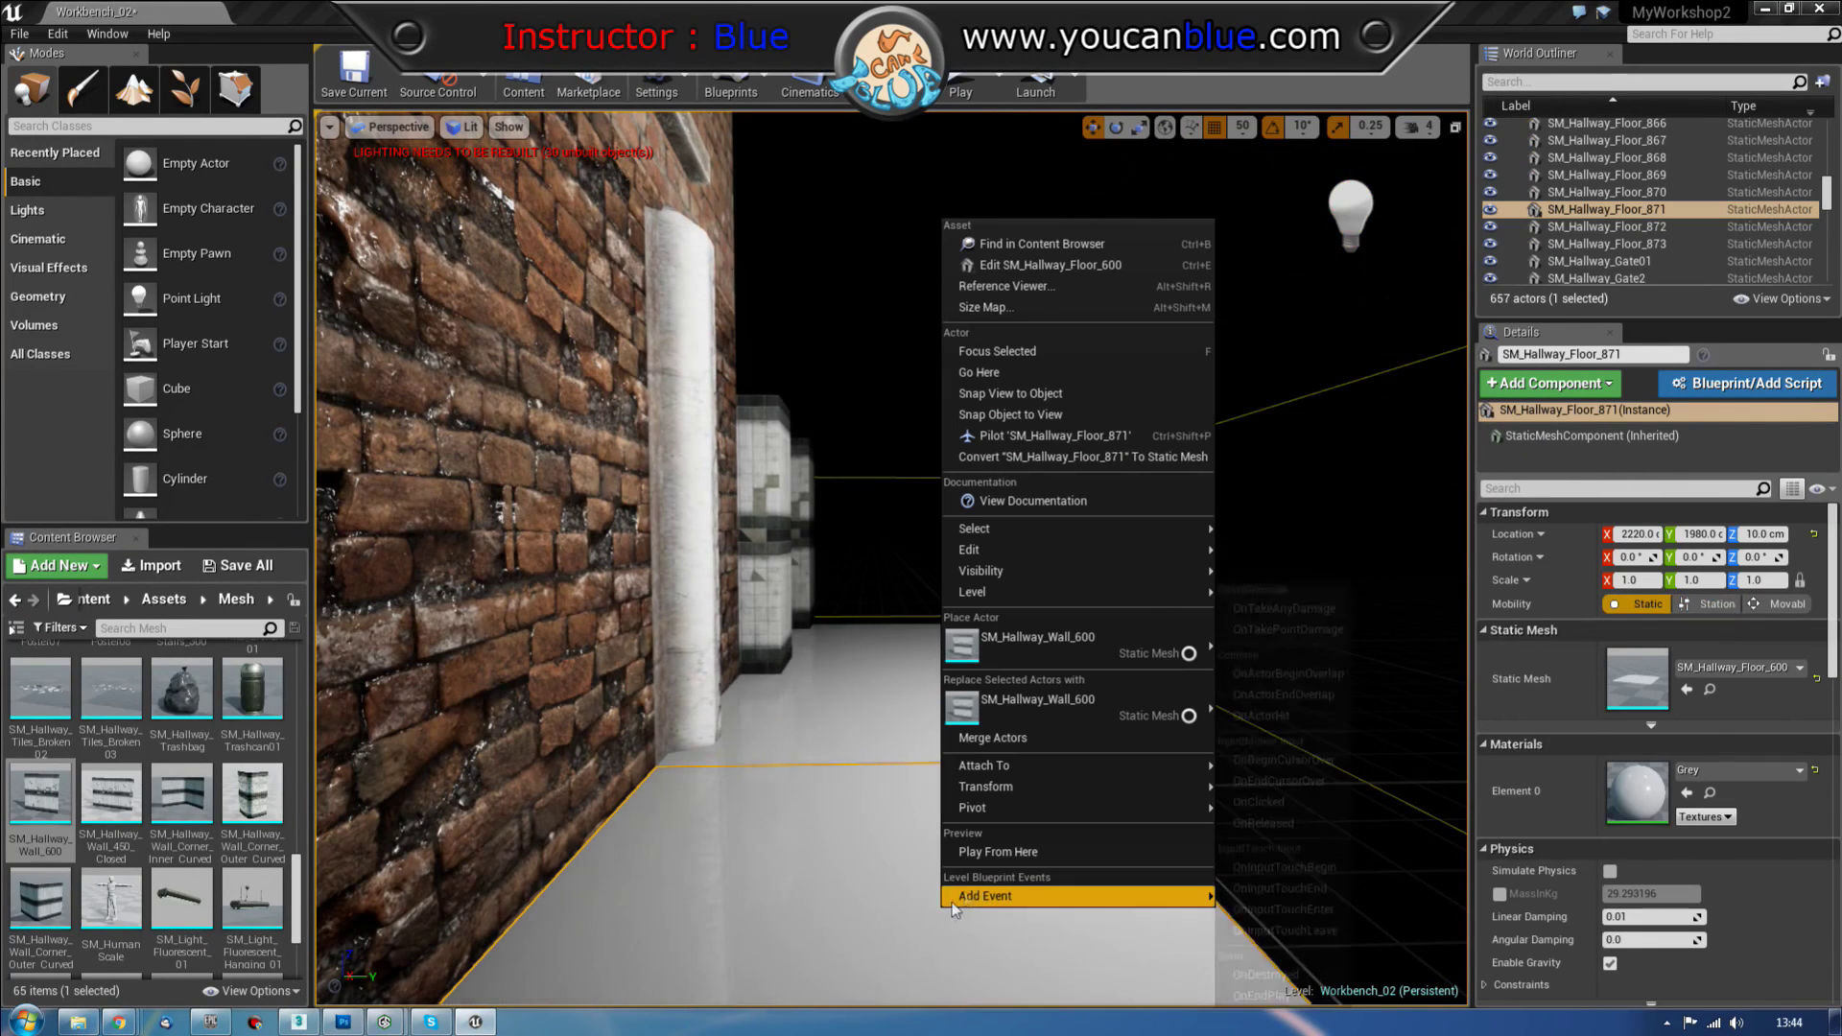
{"action": "left_click", "coordinate": [987, 853]}
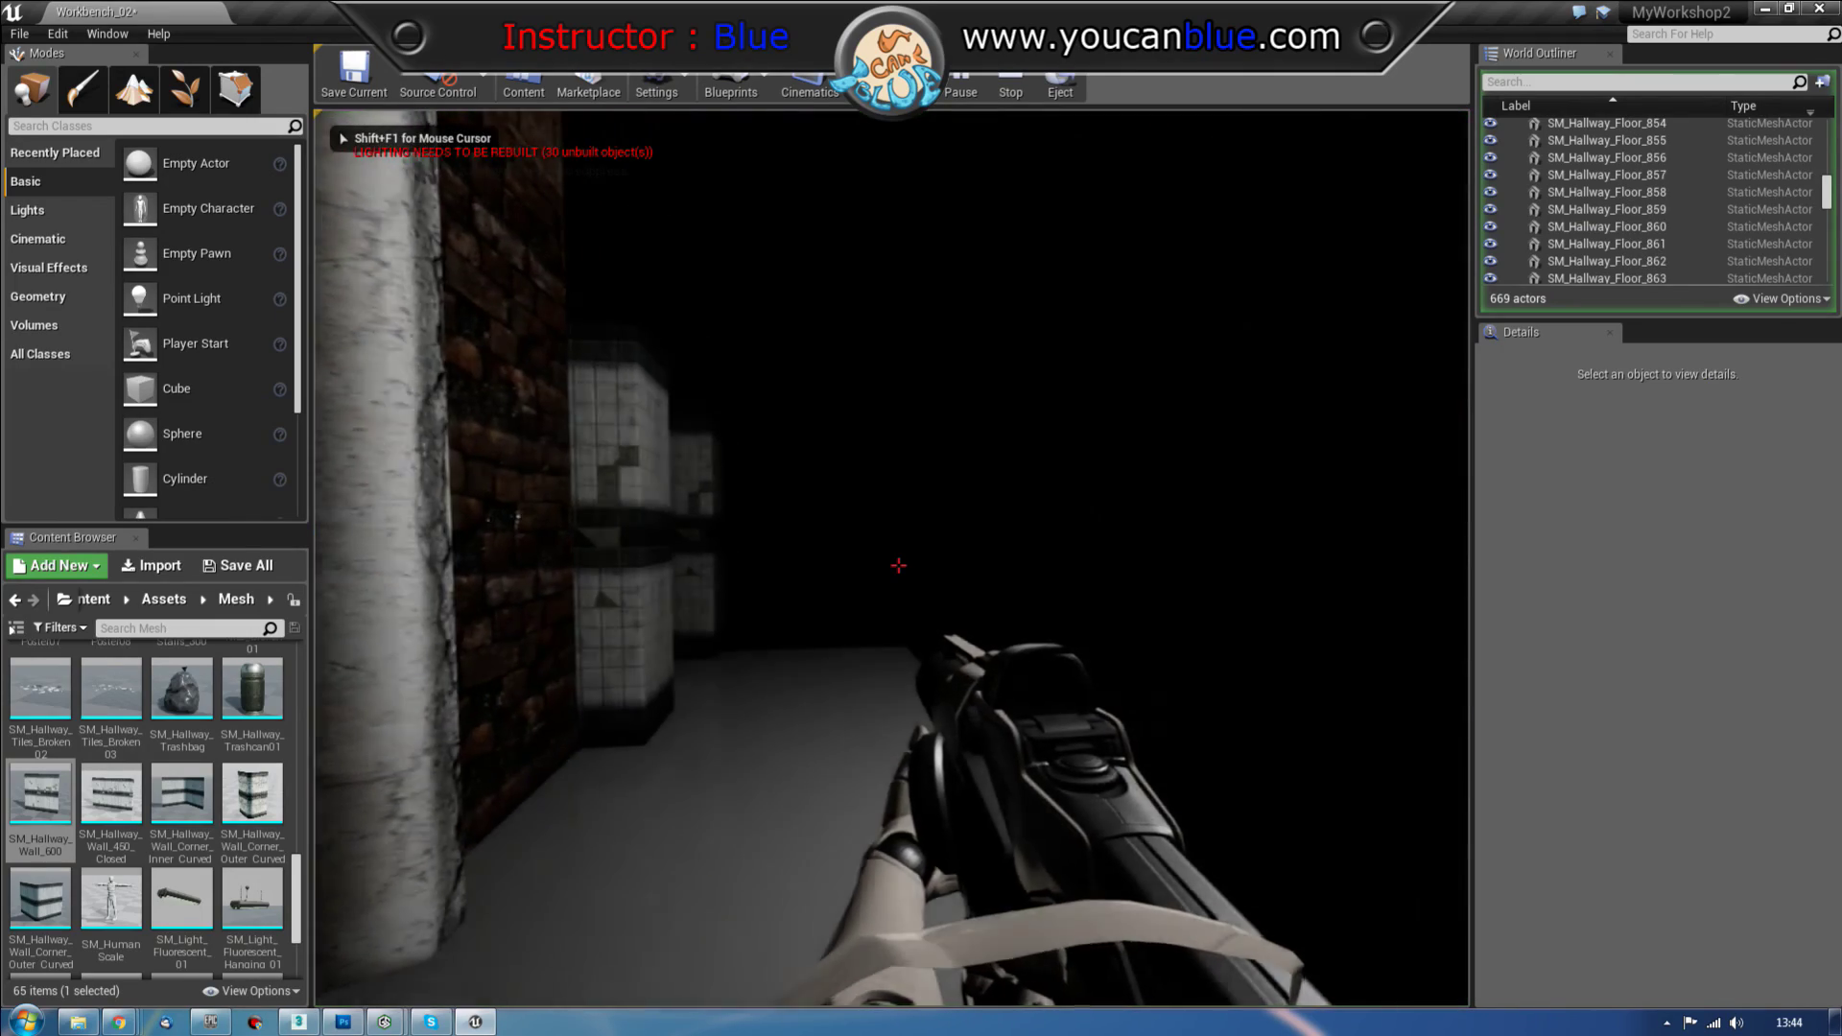
{"action": "key", "text": "w"}
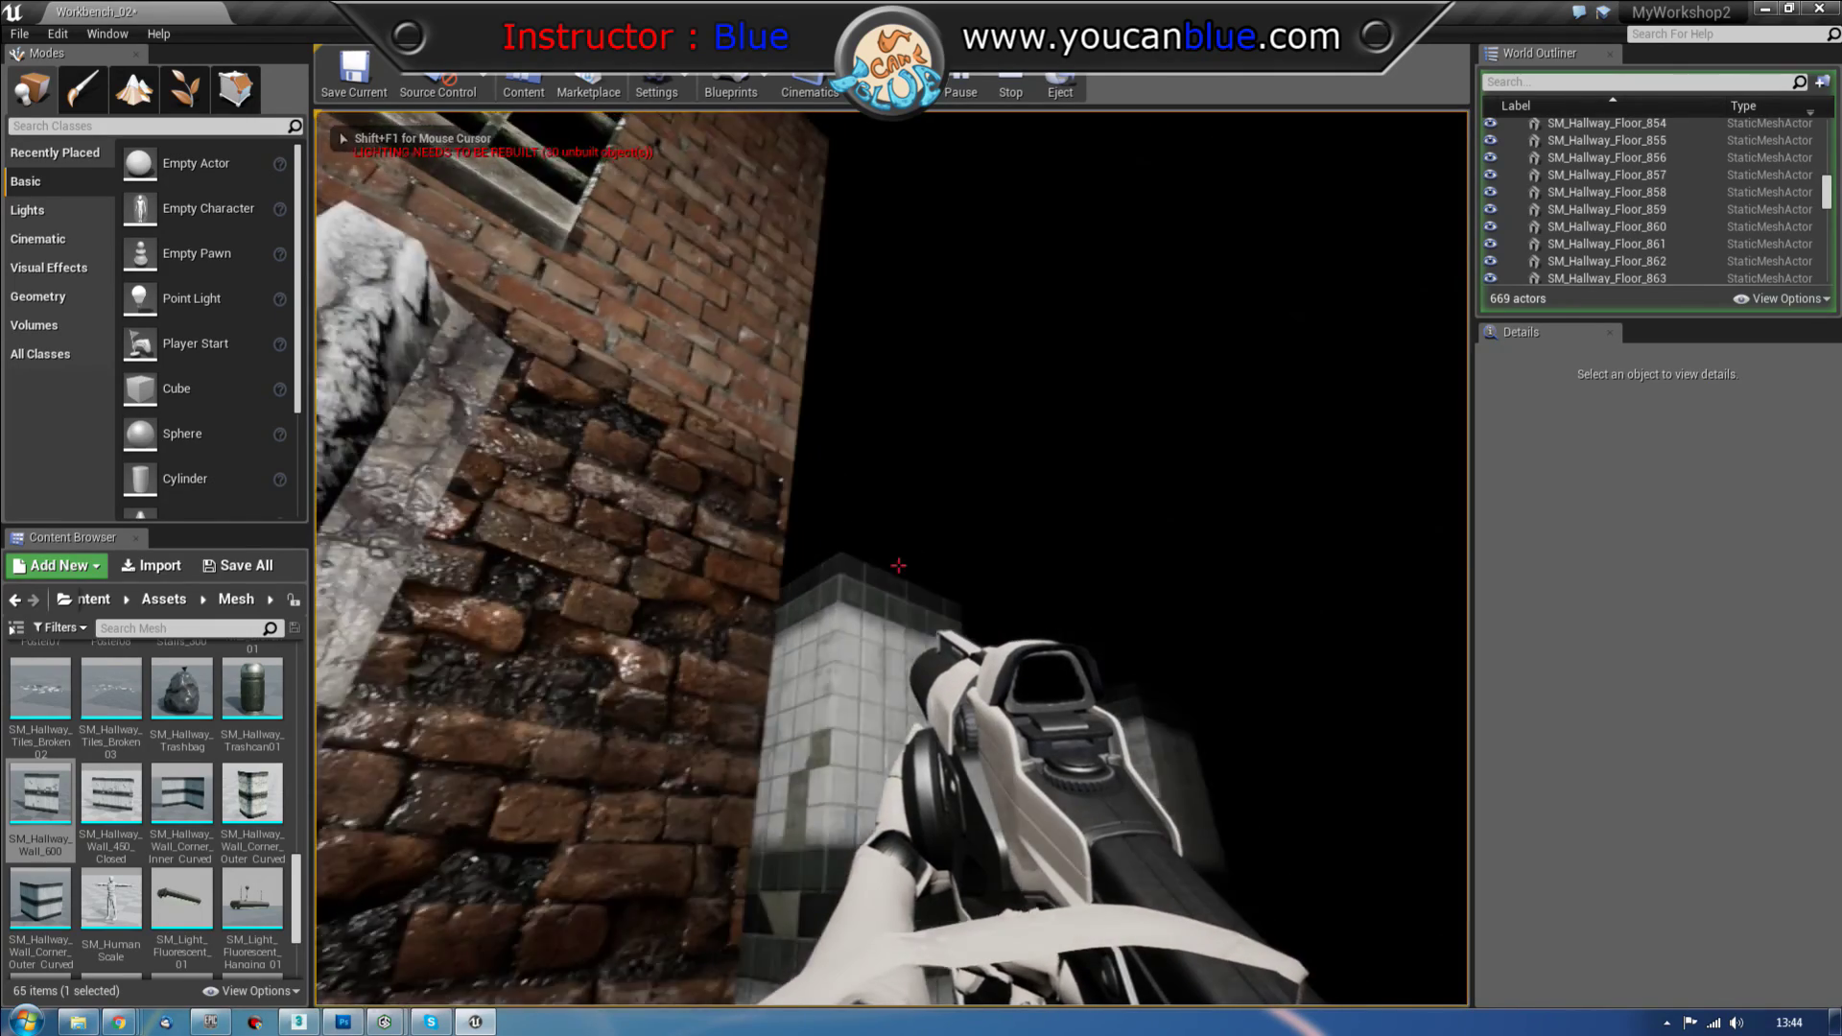
{"action": "key", "text": "s"}
{"action": "key", "text": "s"}
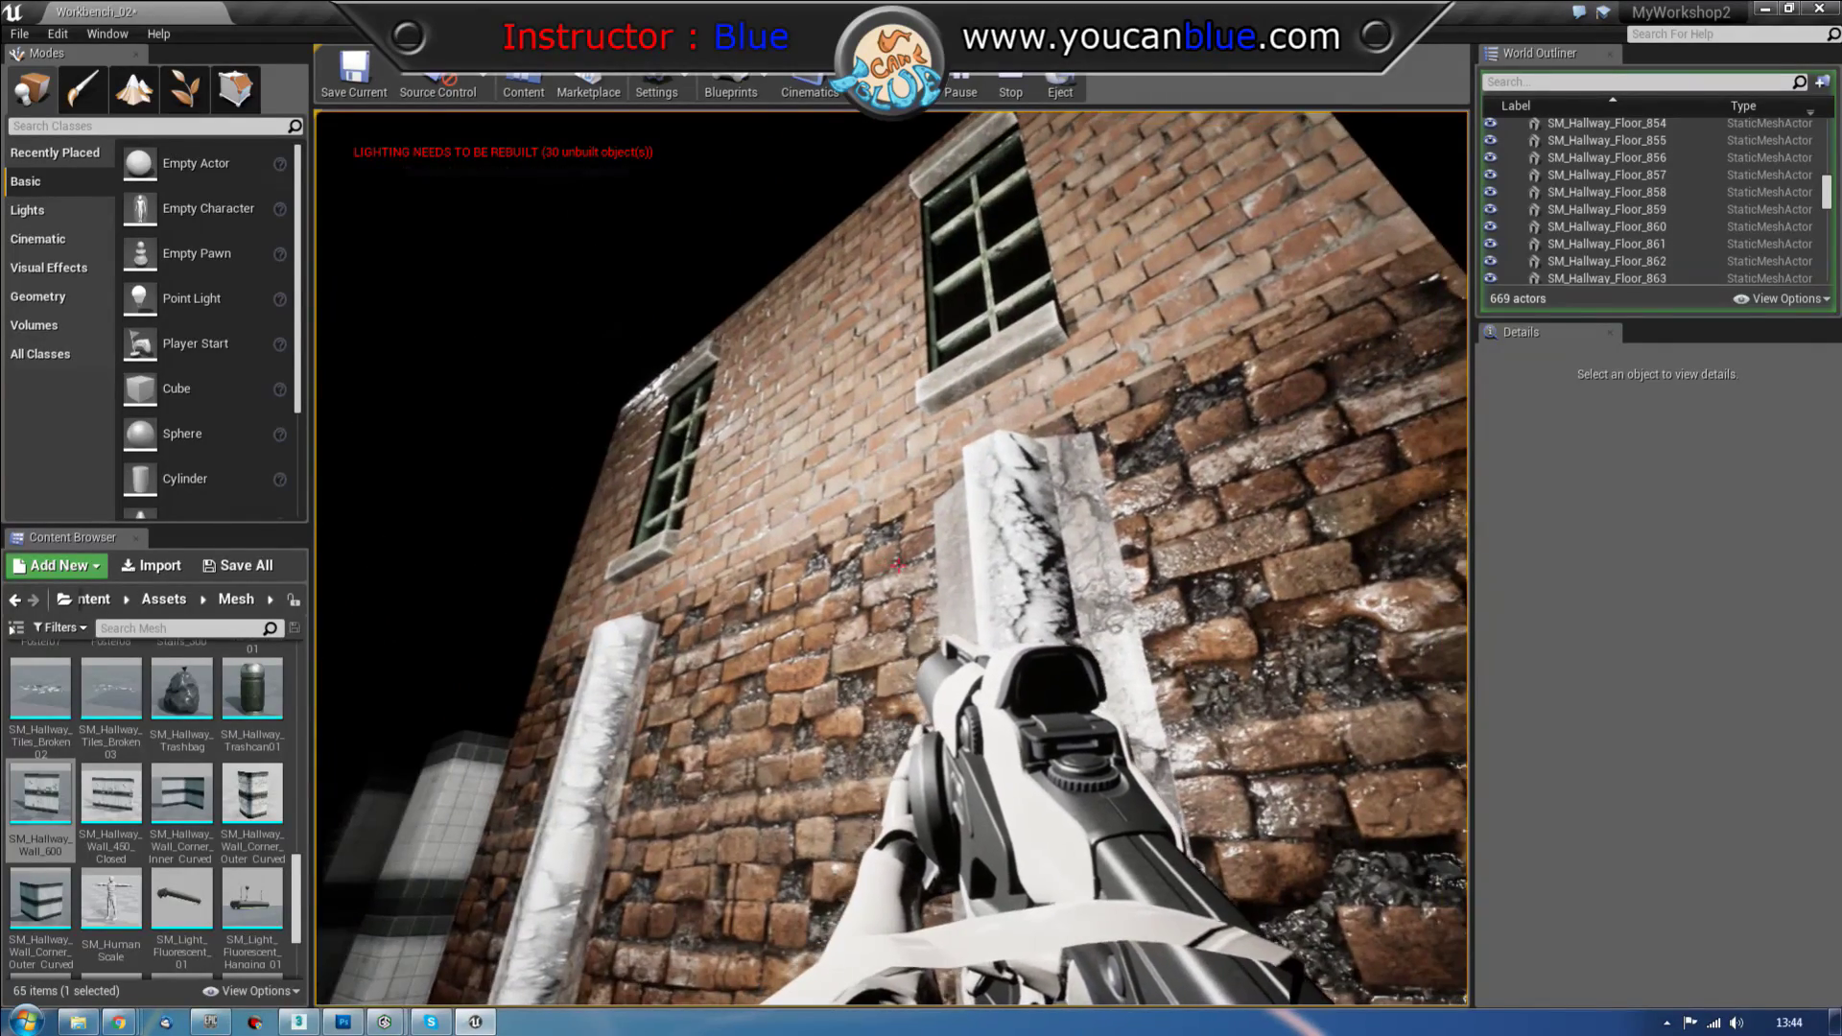
{"action": "key", "text": "Escape"}
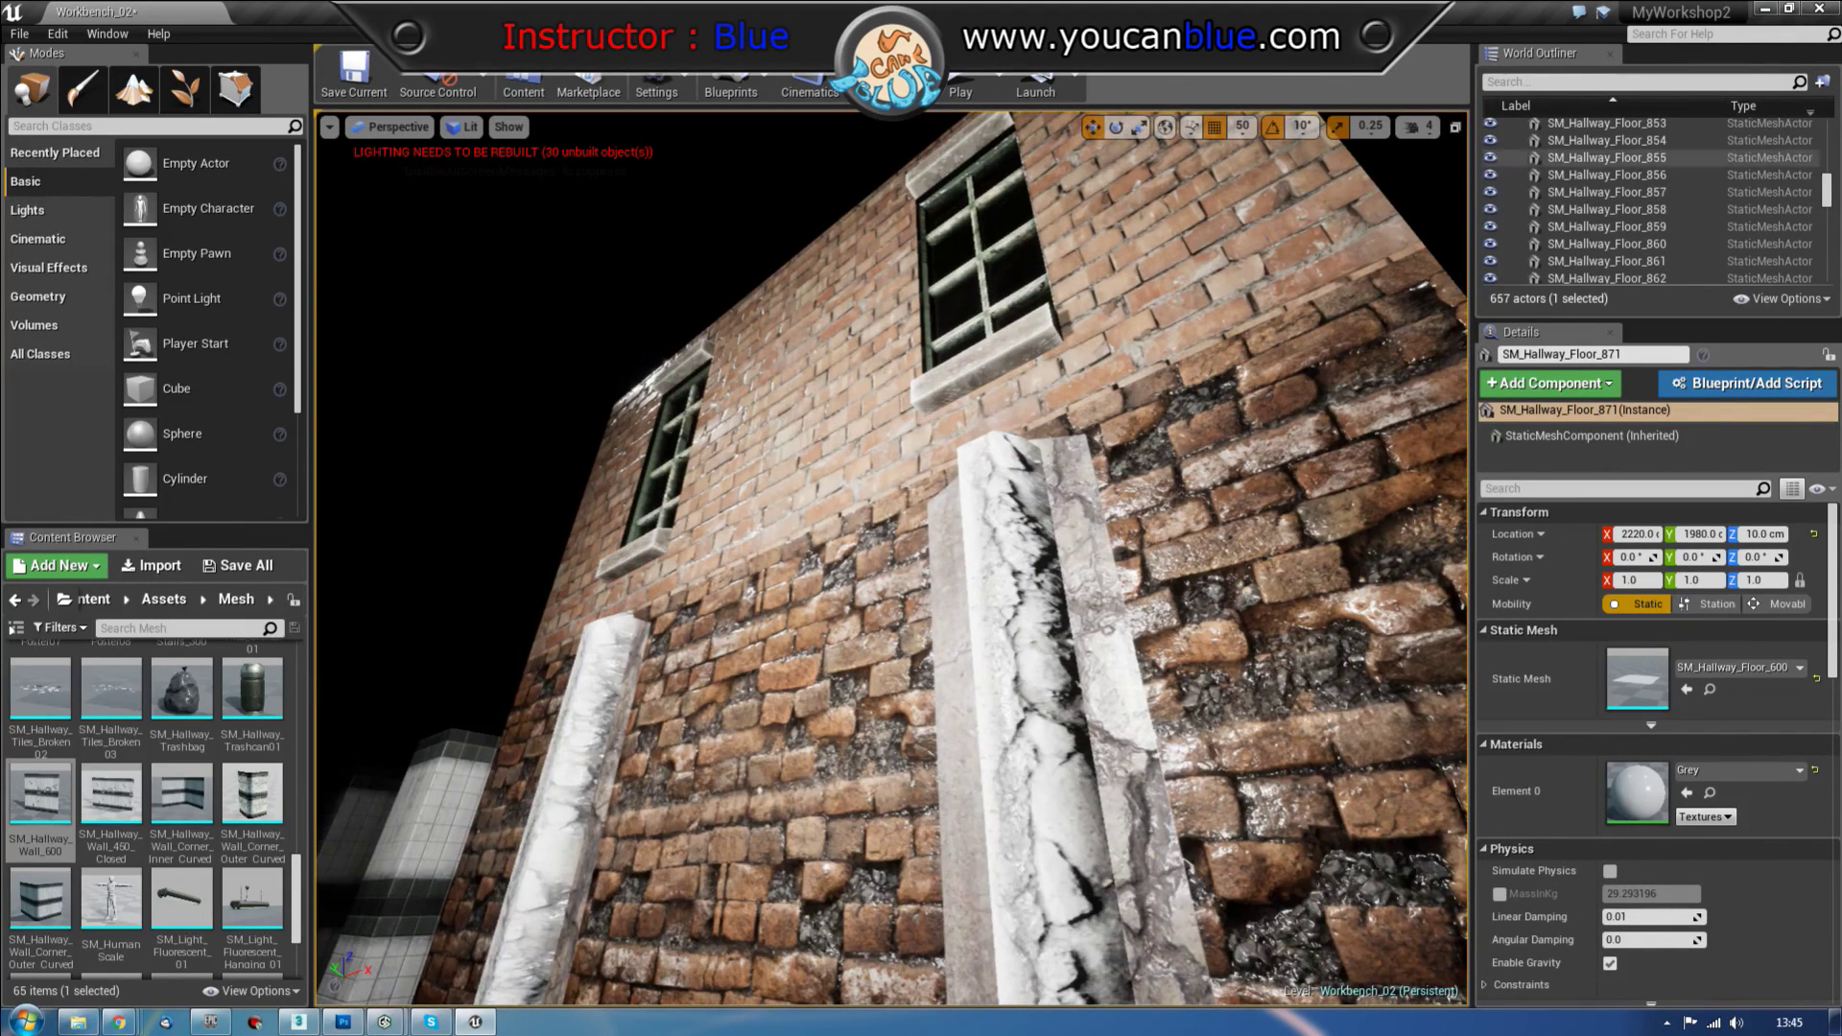
Step: Close the Unreal editor without saving Workbench_02, close the asset folder window, and switch to 3ds Max
{"action": "left_click", "coordinate": [1818, 9]}
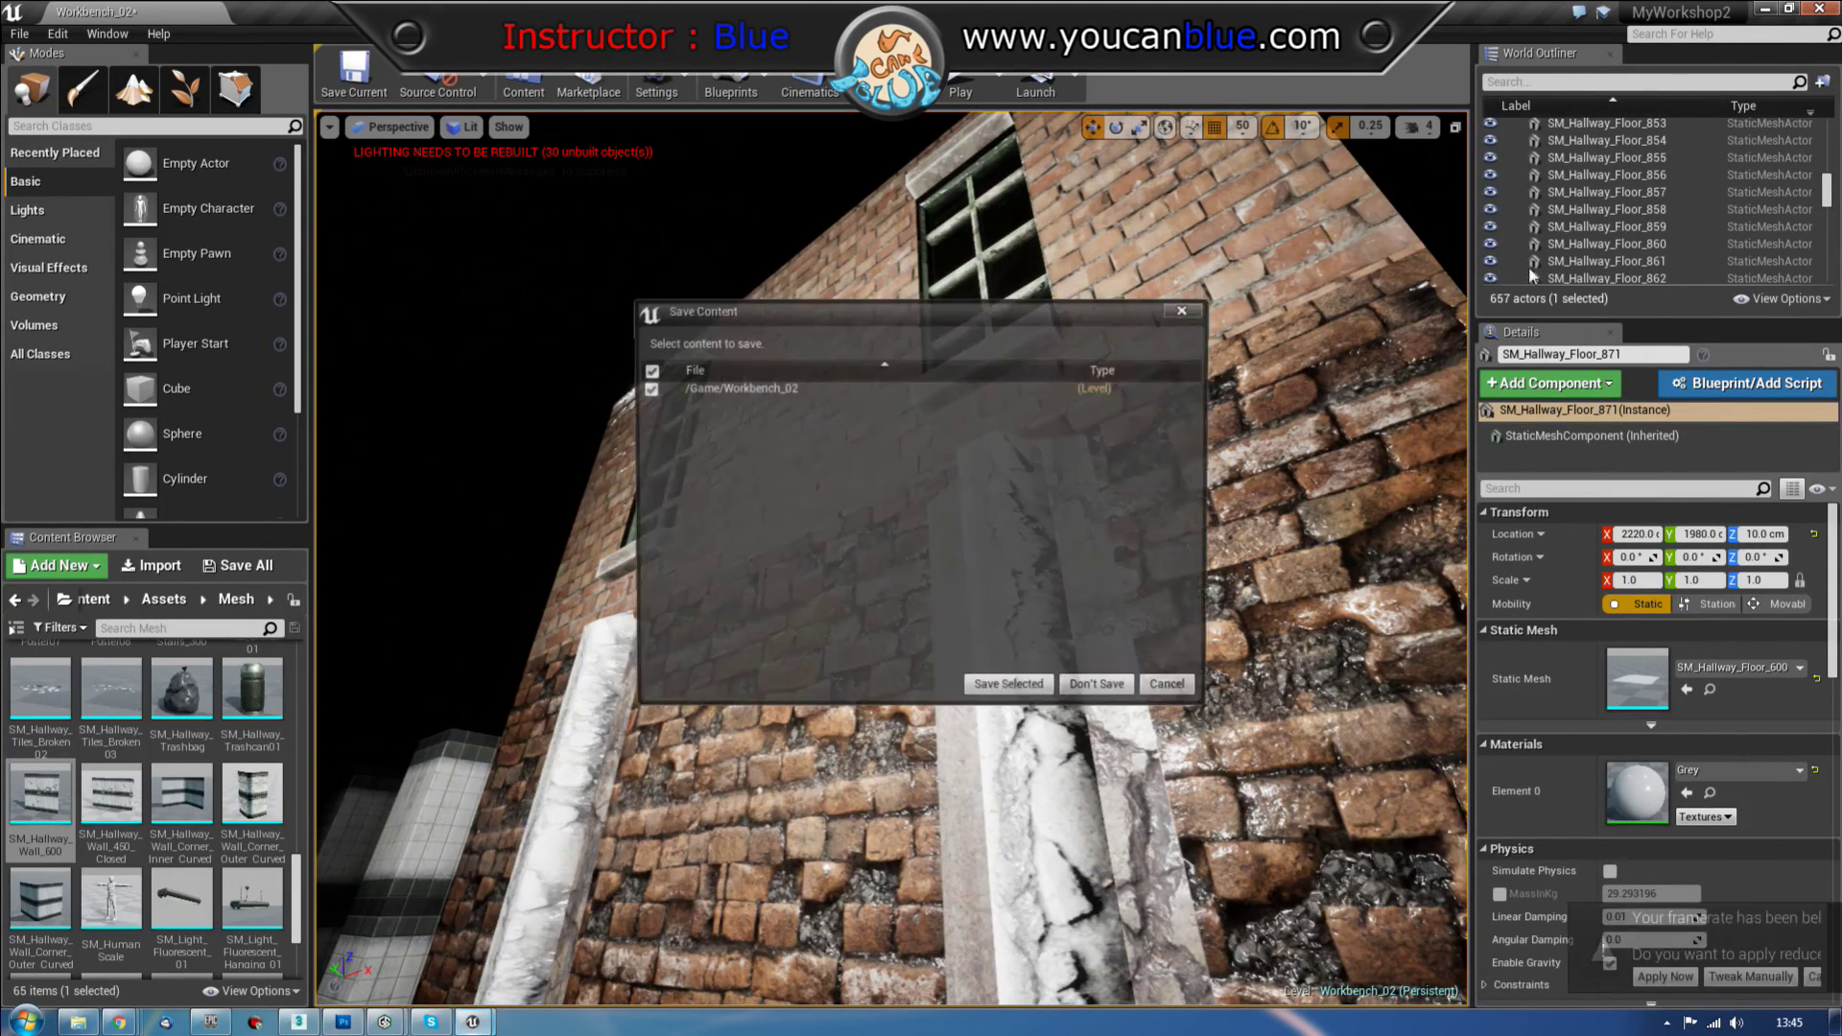
{"action": "left_click", "coordinate": [1093, 691]}
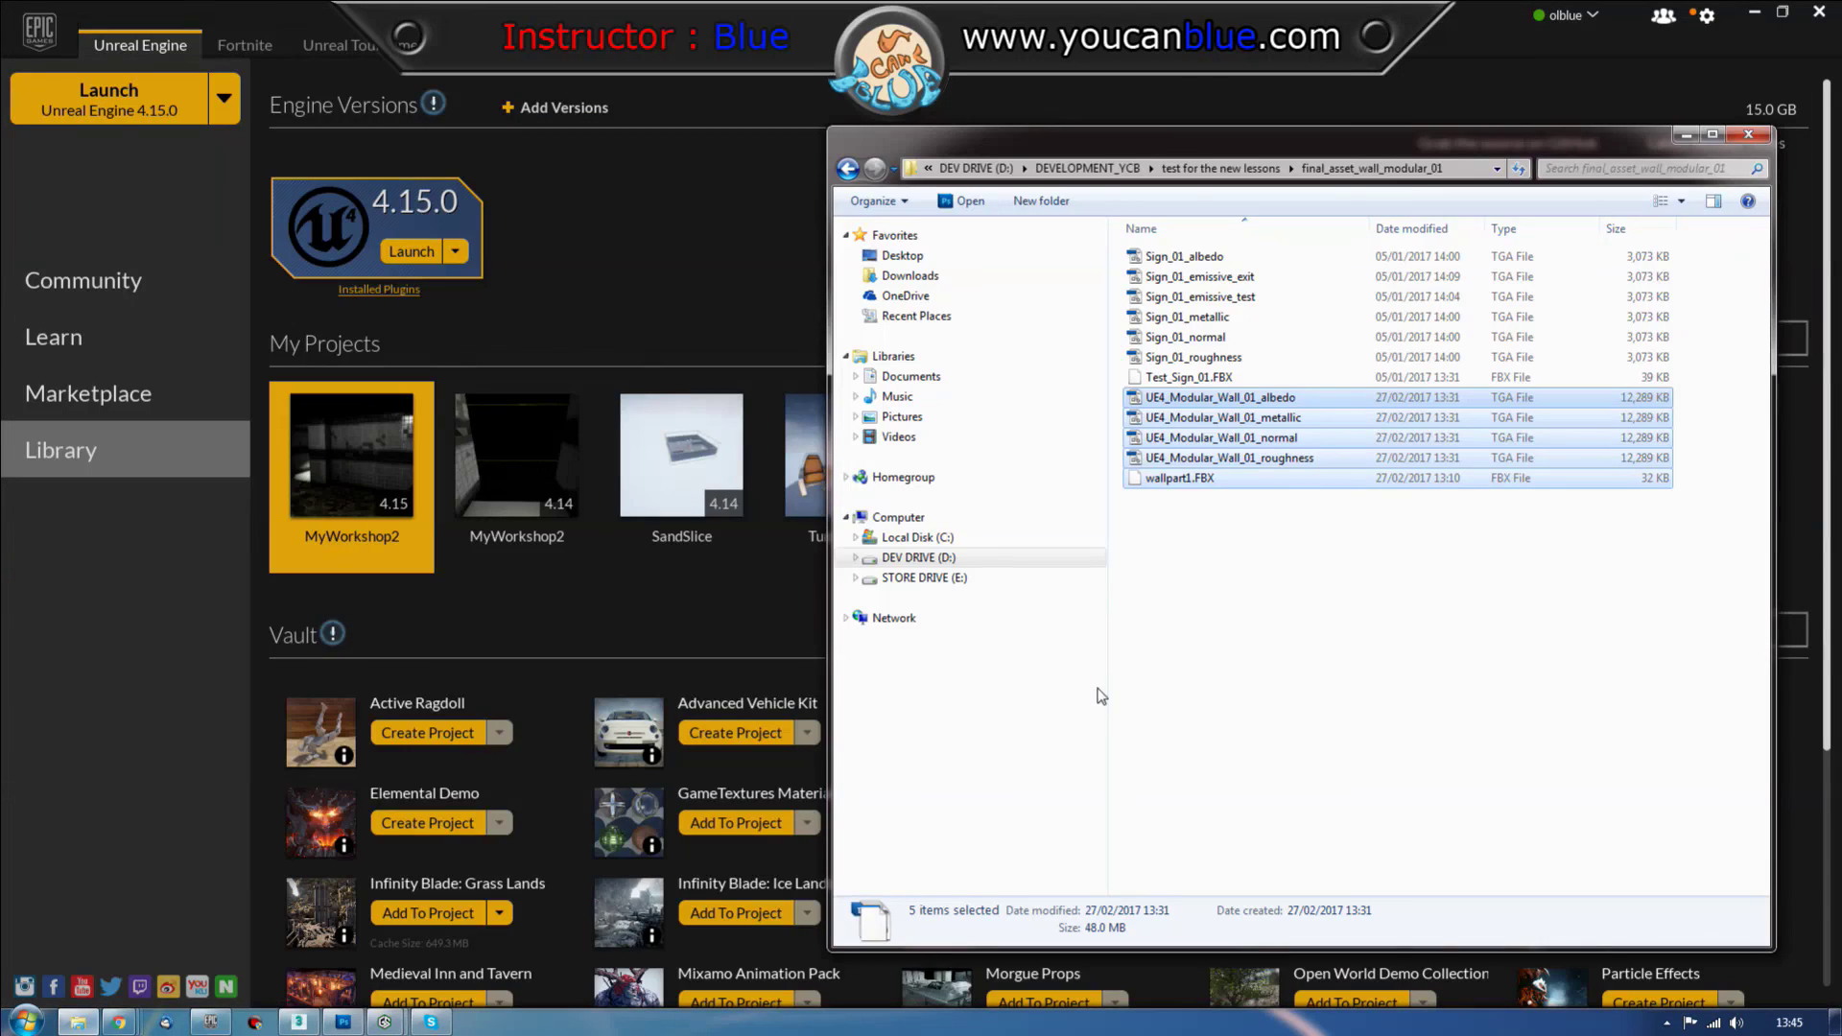
{"action": "left_click", "coordinate": [1750, 137]}
{"action": "left_click", "coordinate": [311, 1027]}
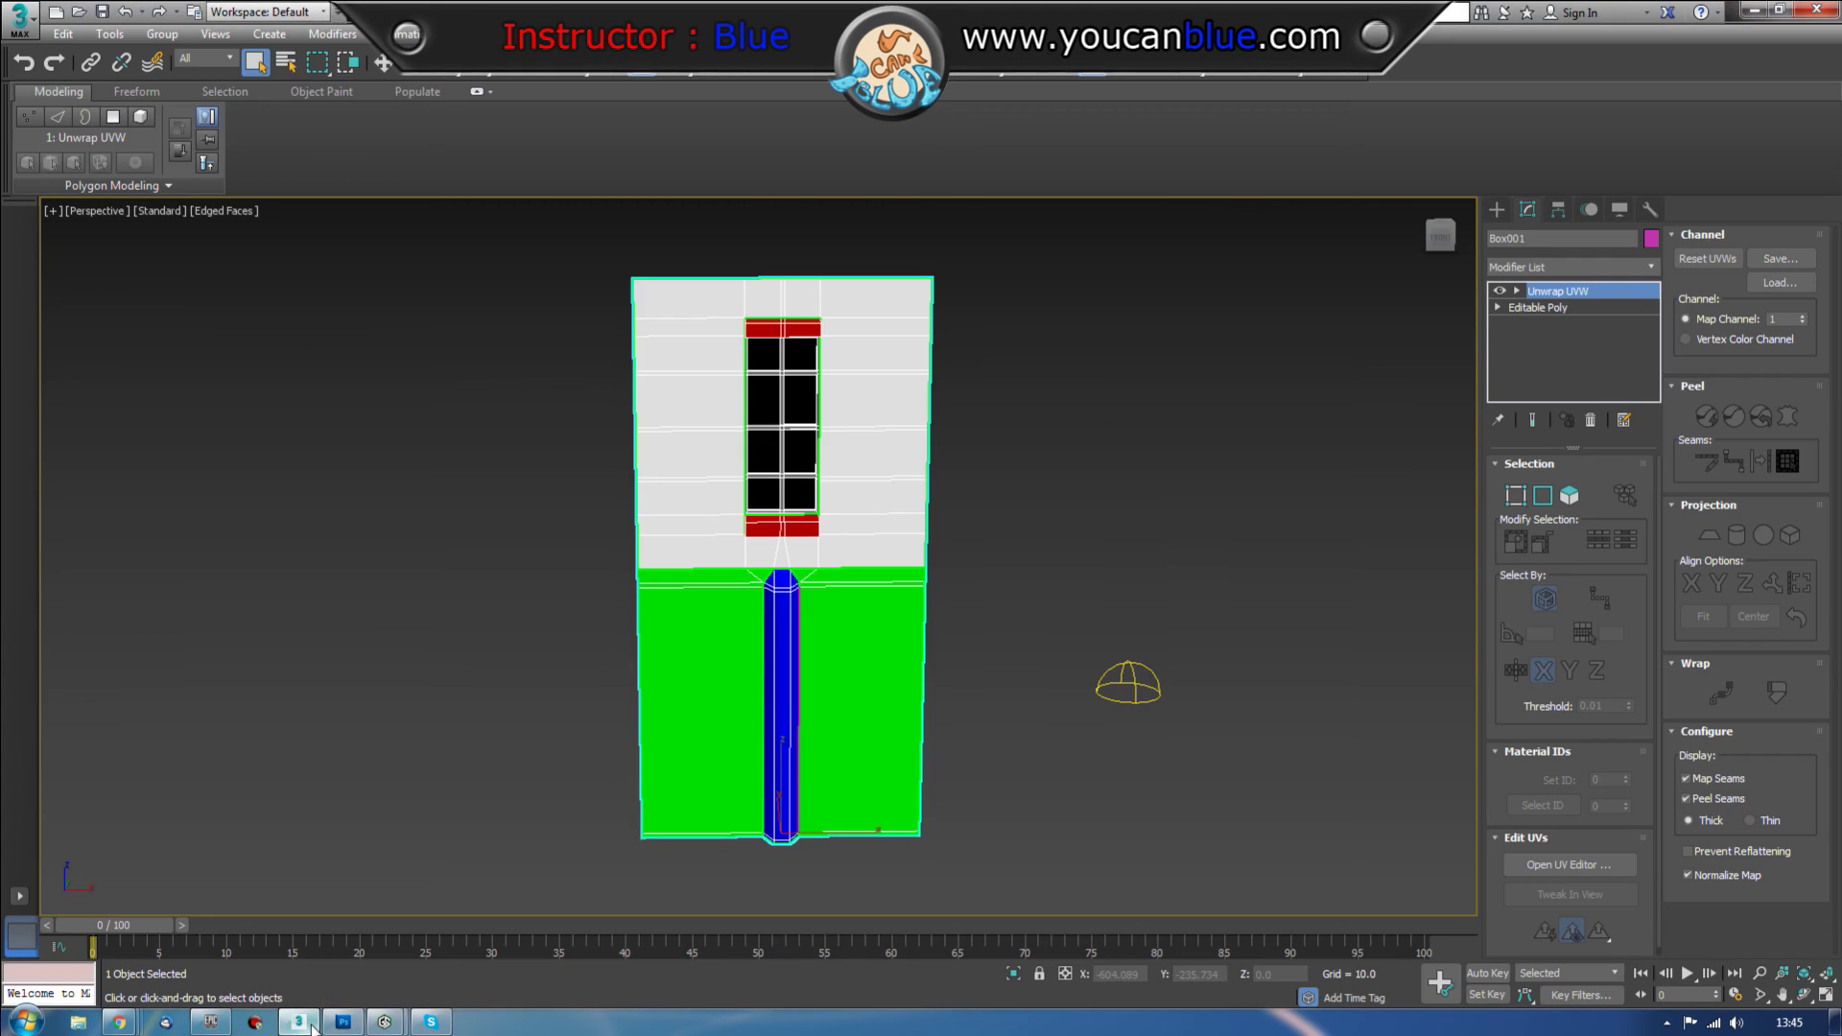
Step: Select the wall model and convert it to an Editable Poly, collapsing its Unwrap UVW modifier
{"action": "left_click", "coordinate": [397, 729]}
{"action": "left_click_drag", "start_coordinate": [401, 711], "coordinate": [497, 638]}
{"action": "scroll", "coordinate": [529, 615], "scroll_direction": "up", "scroll_amount": 5}
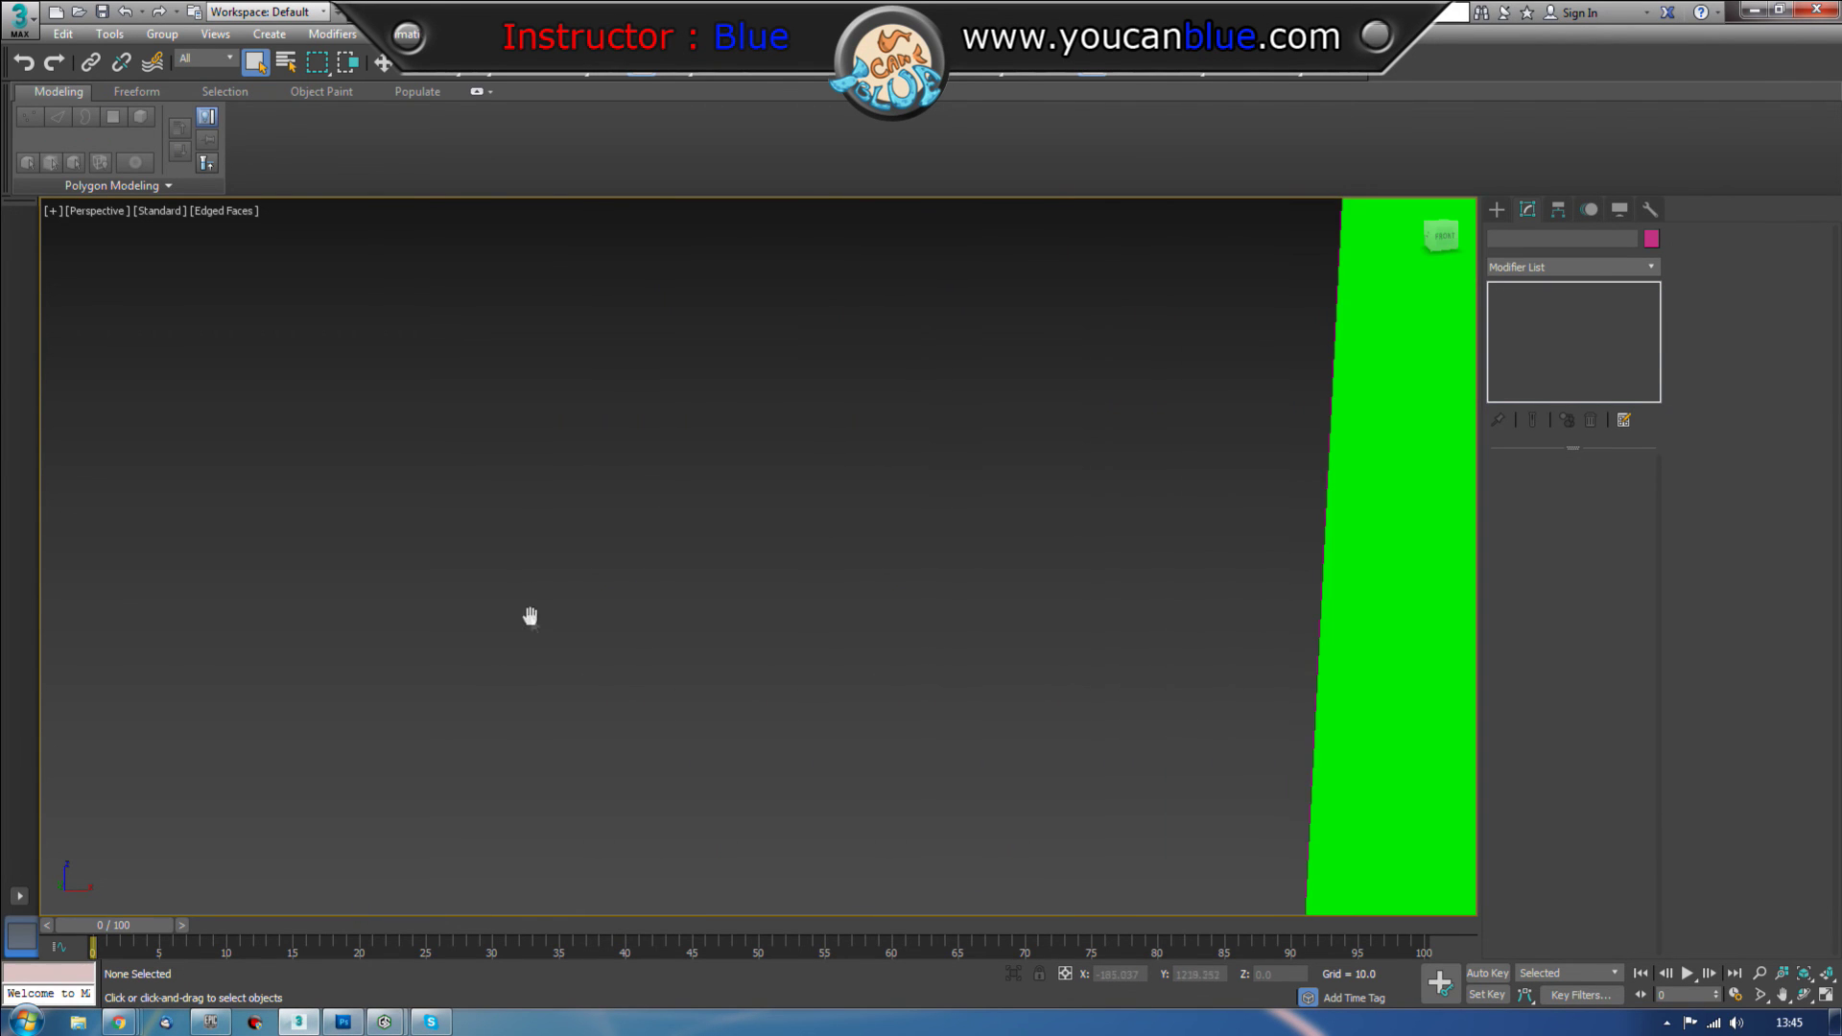
{"action": "scroll", "coordinate": [1068, 457], "scroll_direction": "down", "scroll_amount": 6}
{"action": "left_click_drag", "start_coordinate": [732, 679], "coordinate": [441, 712]}
{"action": "left_click_drag", "start_coordinate": [485, 532], "coordinate": [527, 584]}
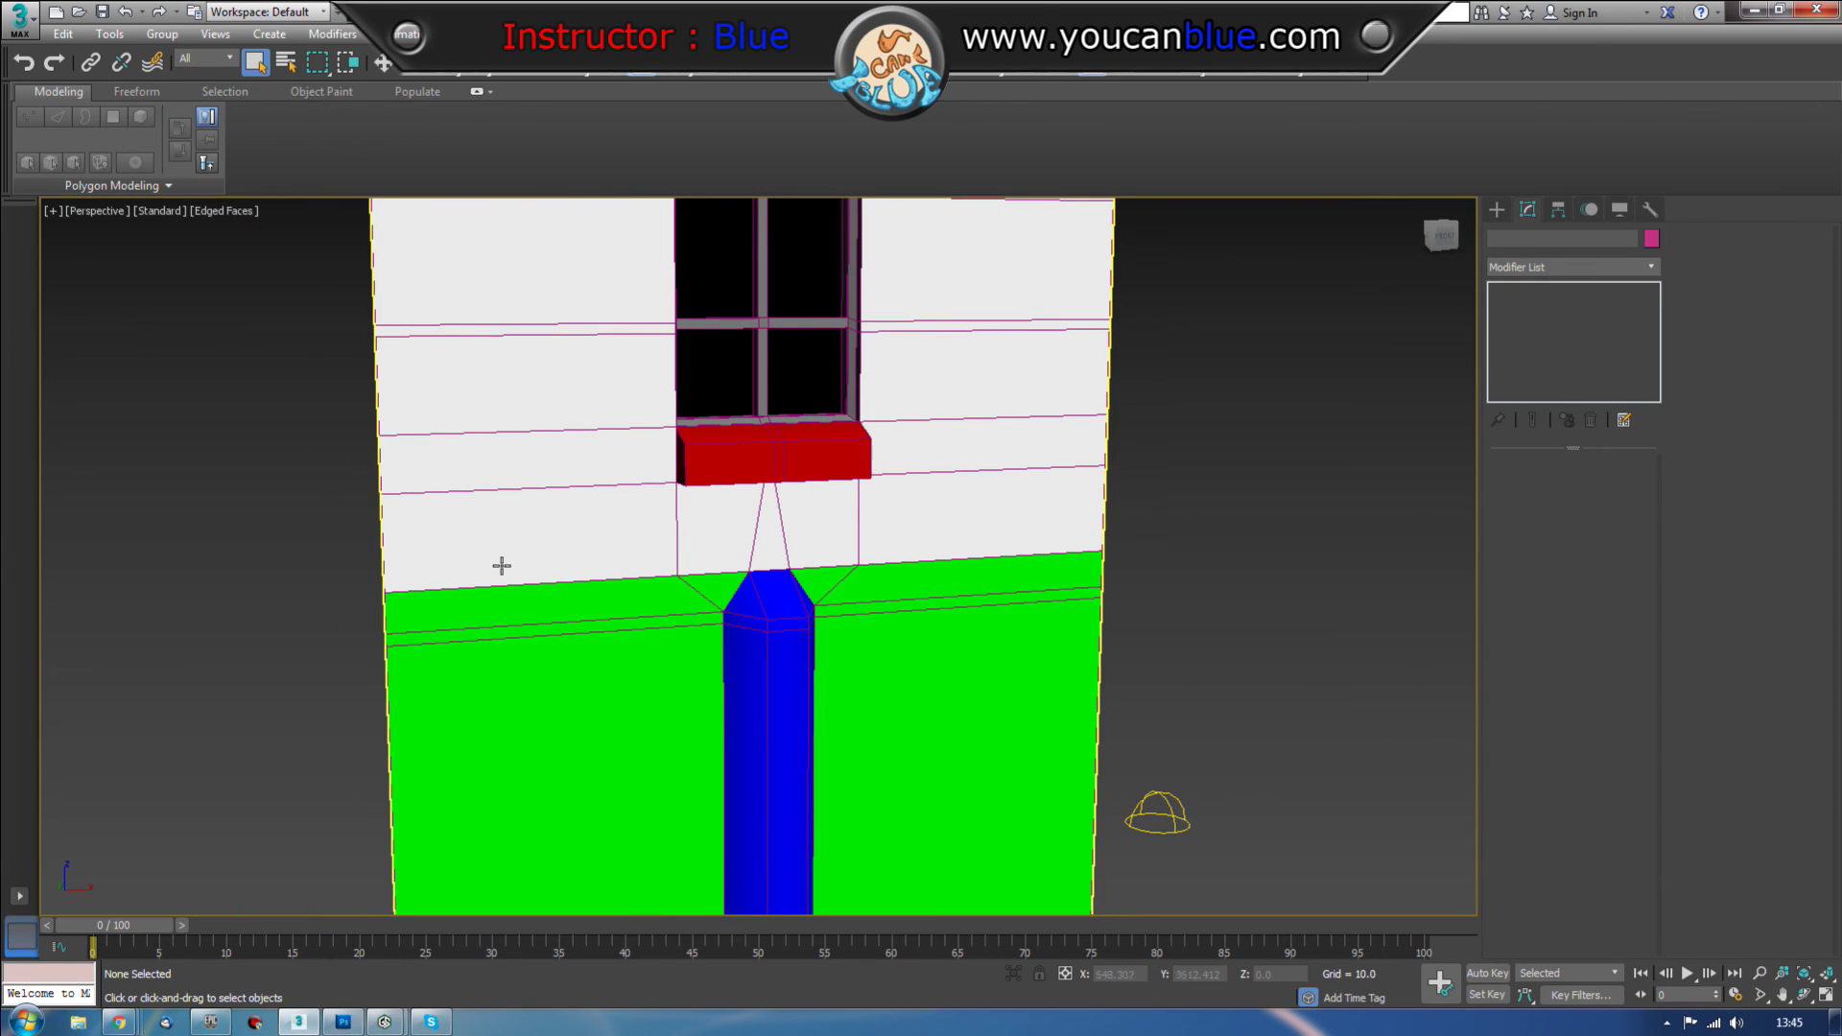
{"action": "left_click", "coordinate": [493, 464]}
{"action": "left_click_drag", "start_coordinate": [1195, 437], "coordinate": [870, 235]}
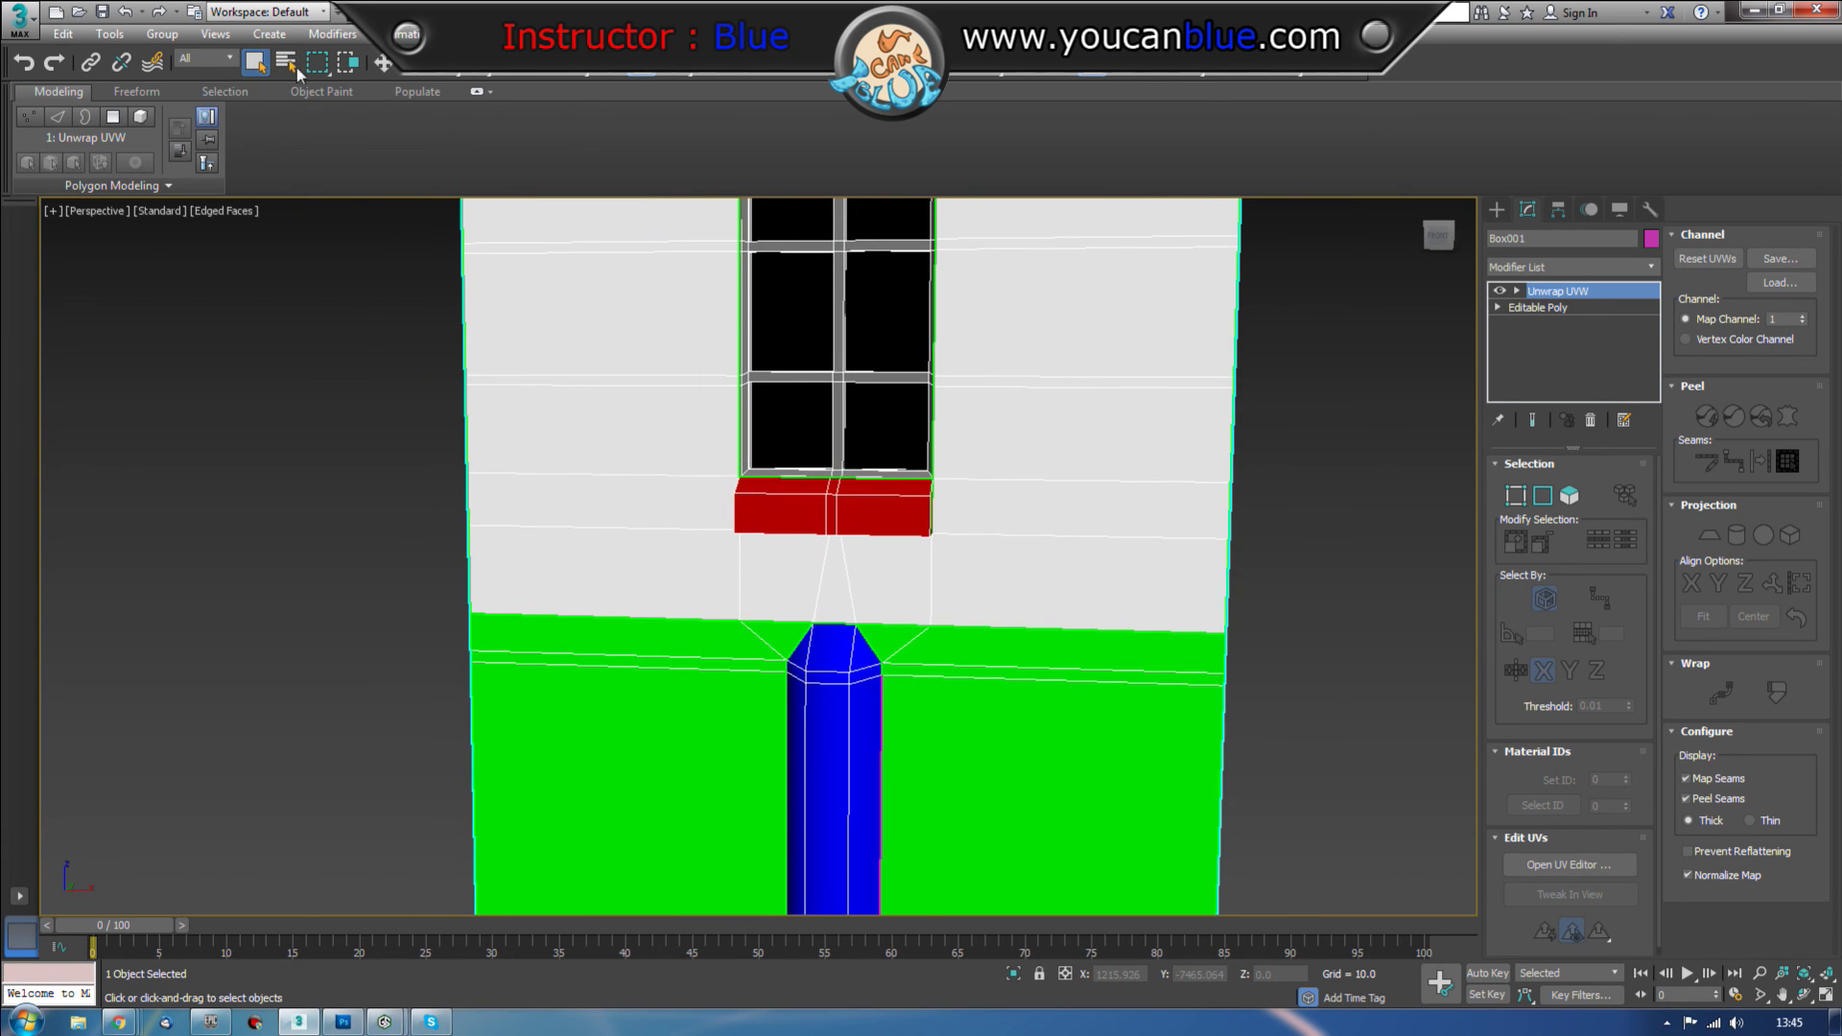
{"action": "right_click", "coordinate": [1237, 461]}
{"action": "left_click", "coordinate": [1167, 476]}
{"action": "right_click", "coordinate": [1171, 497]}
{"action": "mouse_move", "coordinate": [1257, 690]}
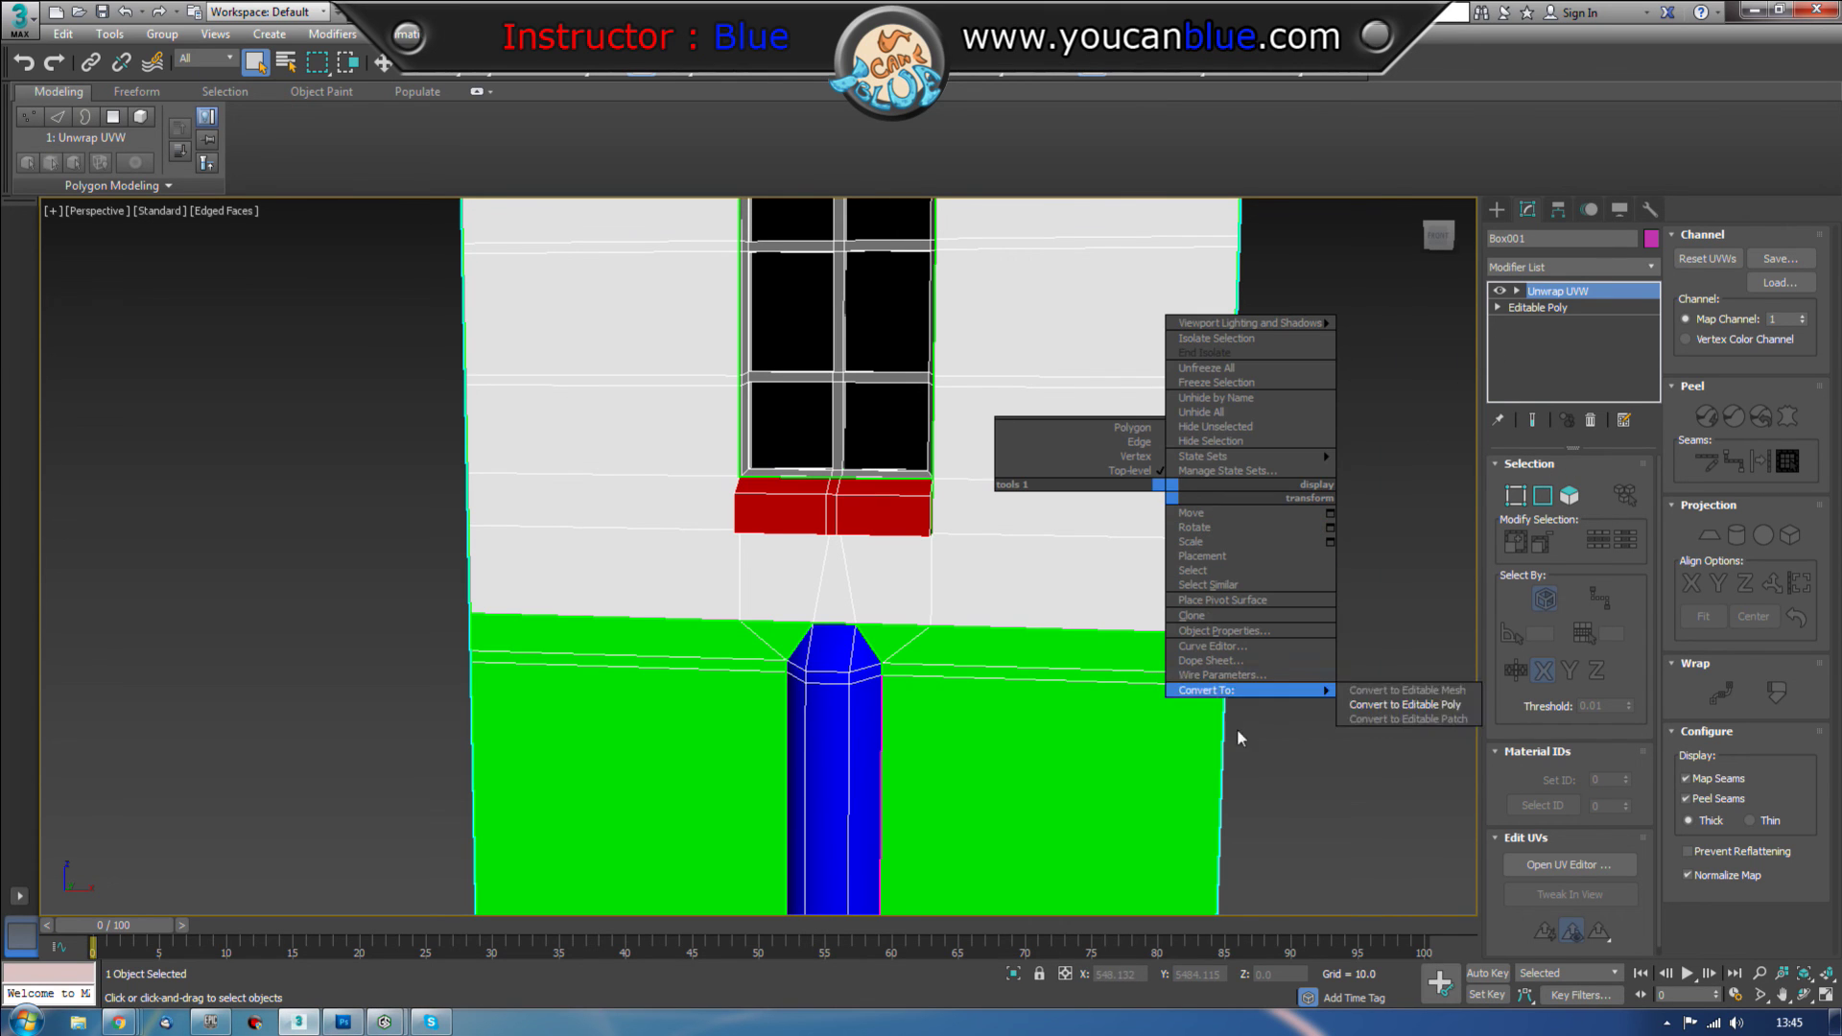
{"action": "left_click", "coordinate": [1406, 705]}
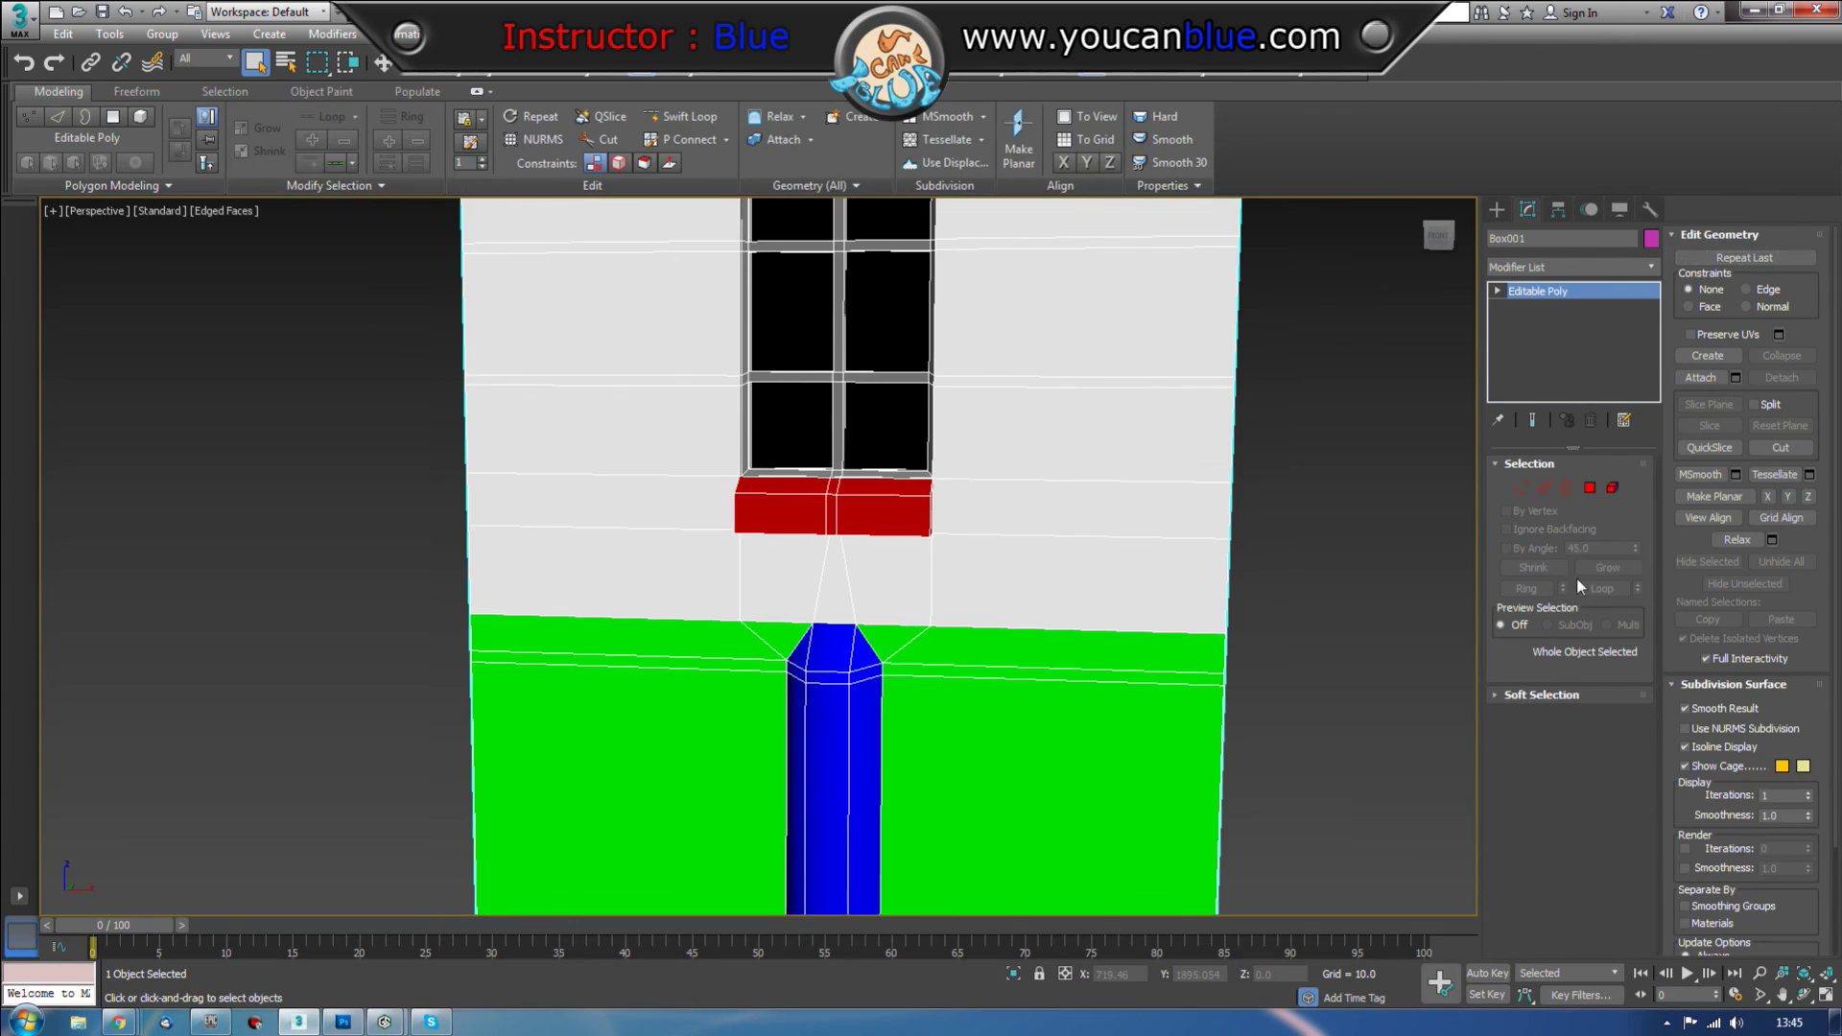
Step: Insert an edge loop just above the green lower section with Swift Loop and select the five front polygons of the resulting strip
{"action": "left_click", "coordinate": [681, 116]}
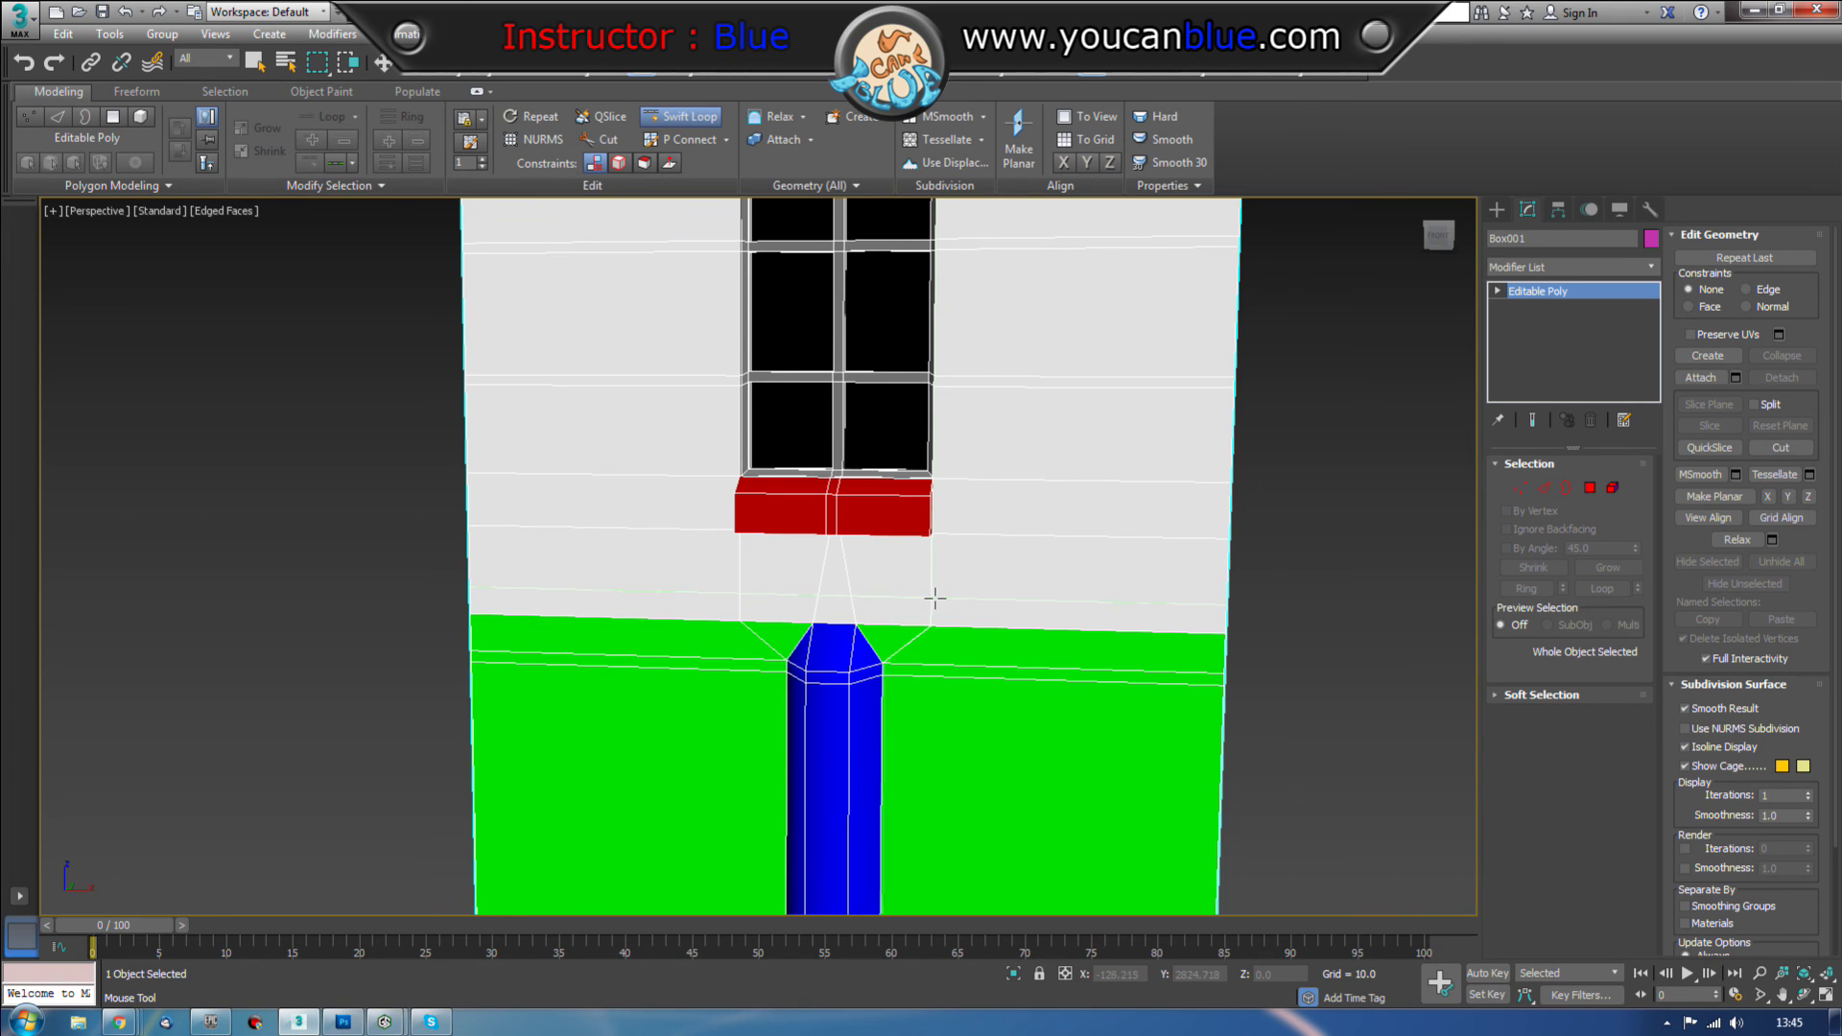
{"action": "key", "text": "w"}
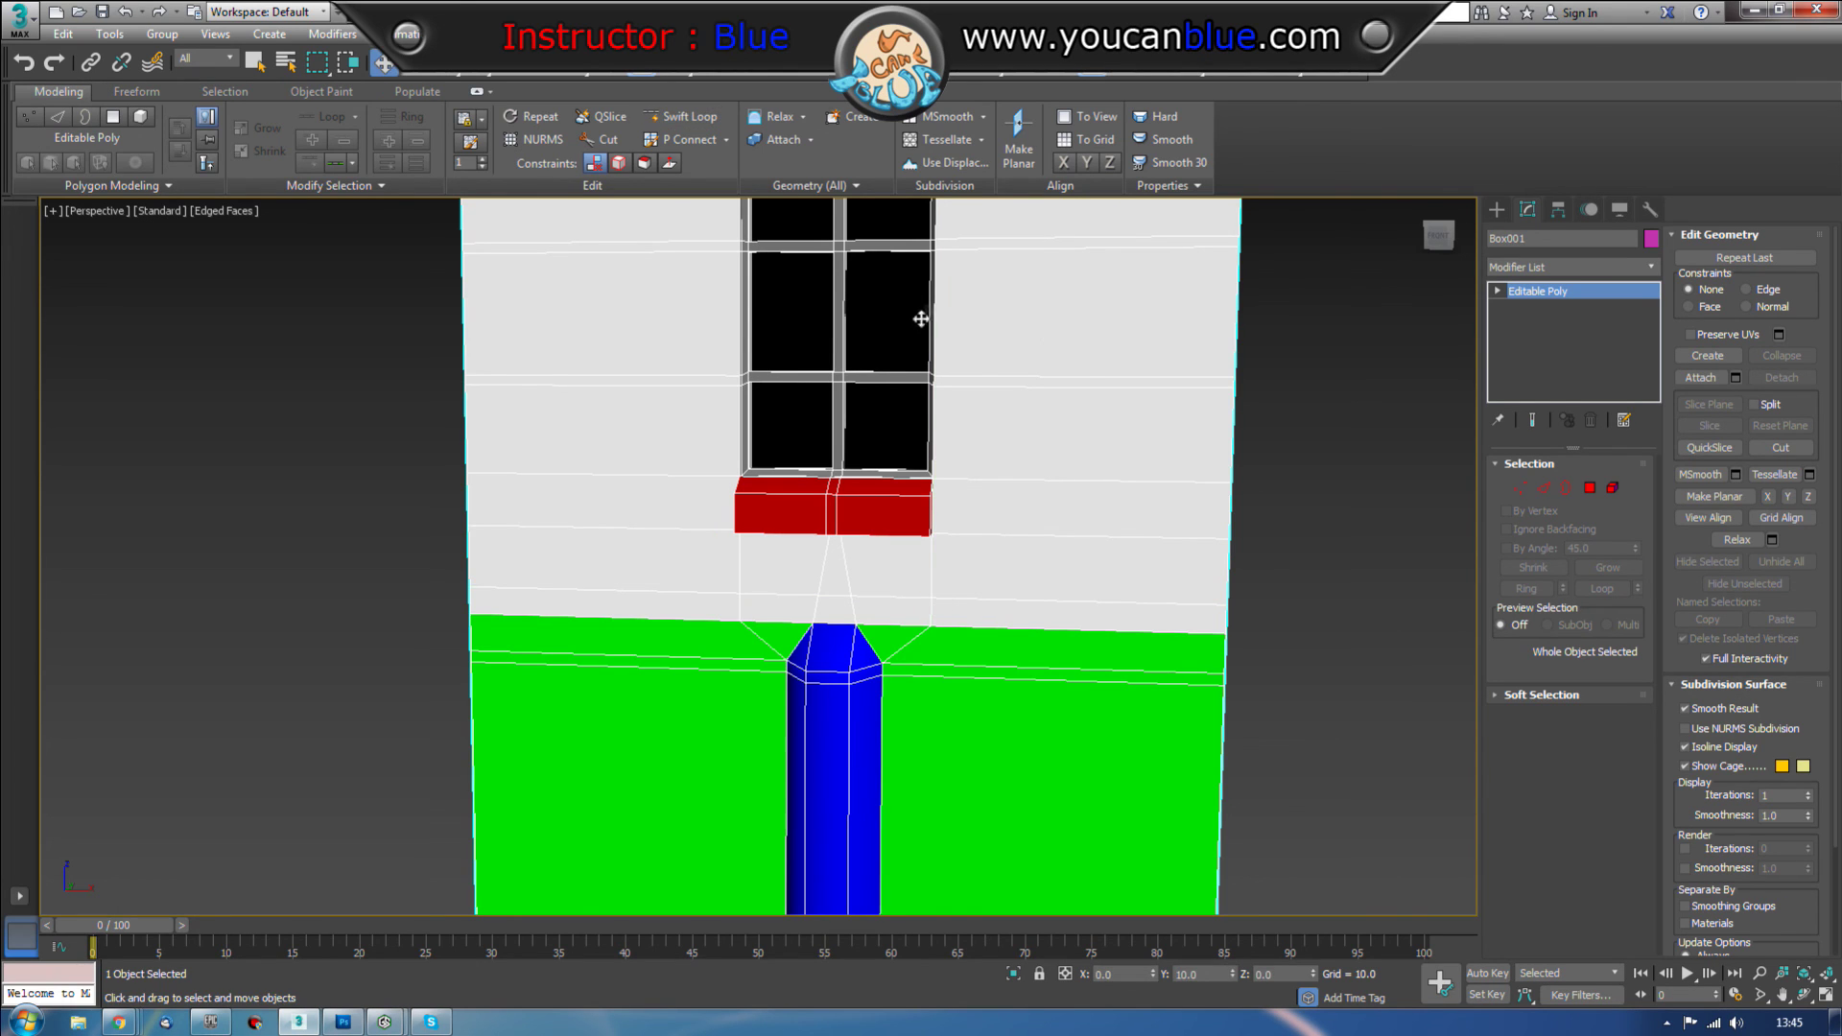
{"action": "left_click", "coordinate": [1589, 488]}
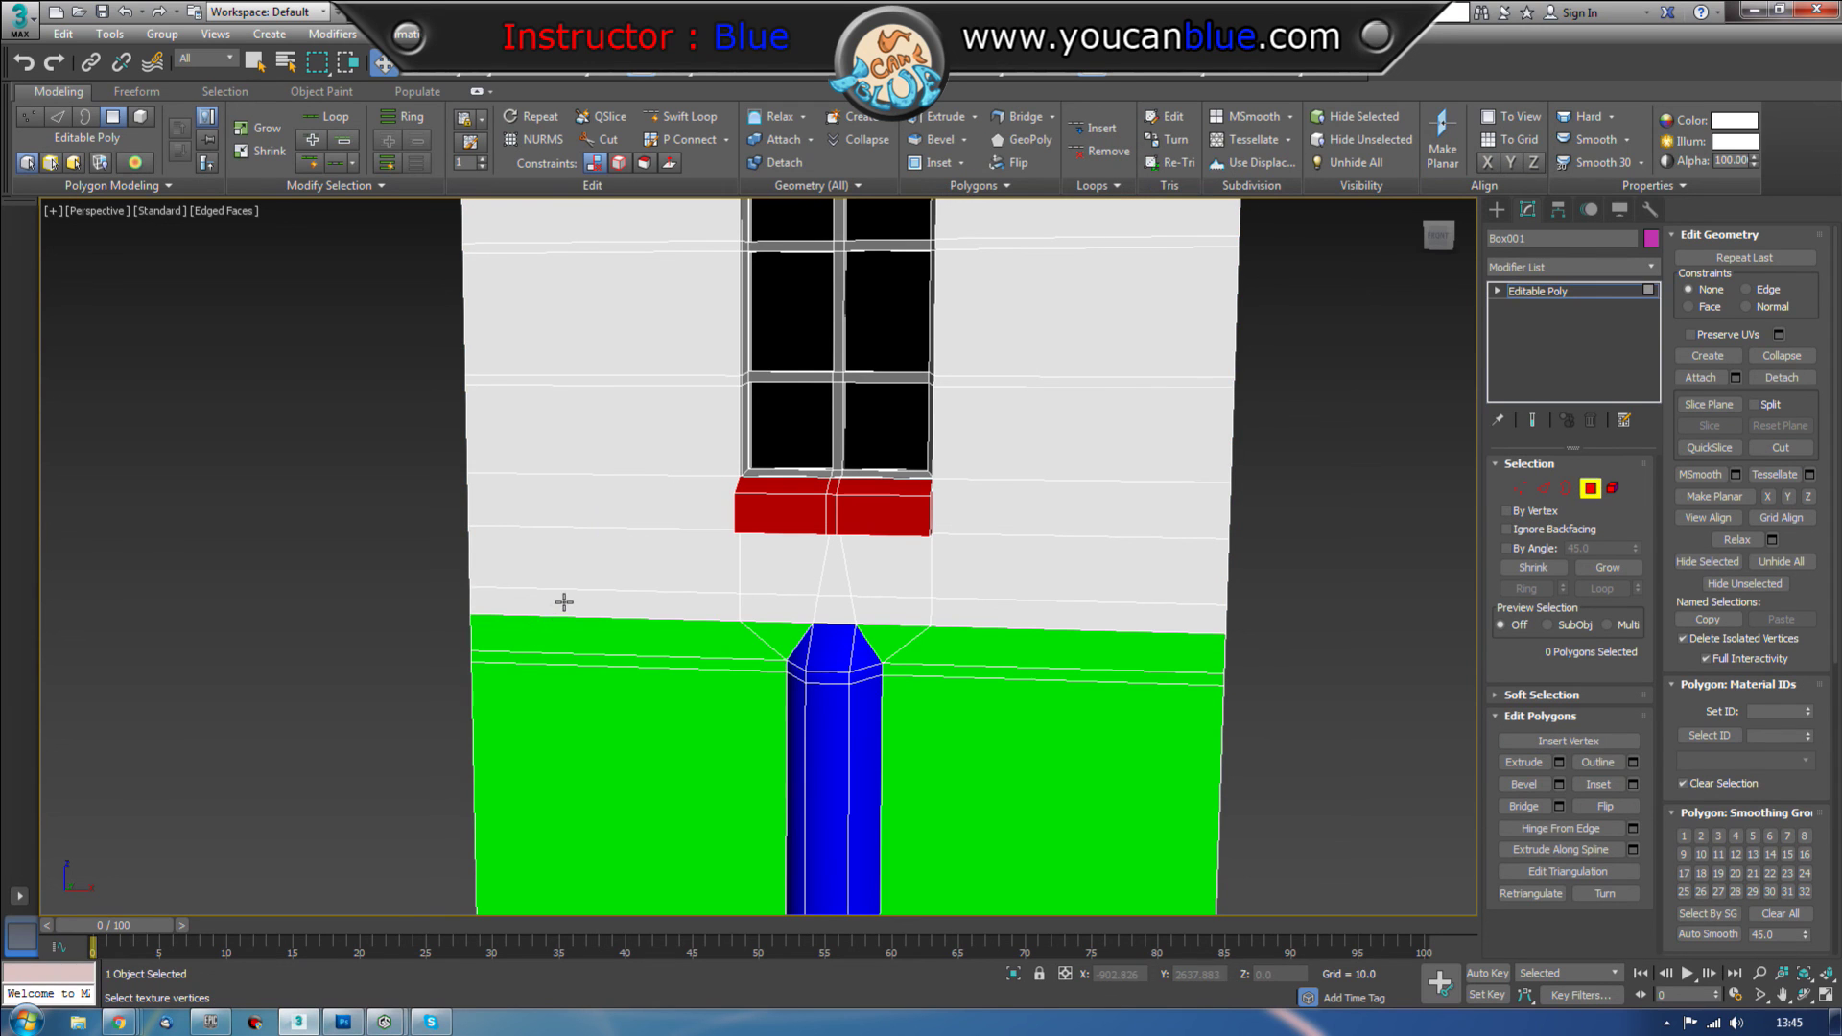
{"action": "left_click", "coordinate": [566, 602]}
{"action": "left_click", "coordinate": [765, 604], "text": "ctrl"}
{"action": "left_click", "coordinate": [835, 612], "text": "ctrl"}
{"action": "left_click", "coordinate": [885, 612], "text": "ctrl"}
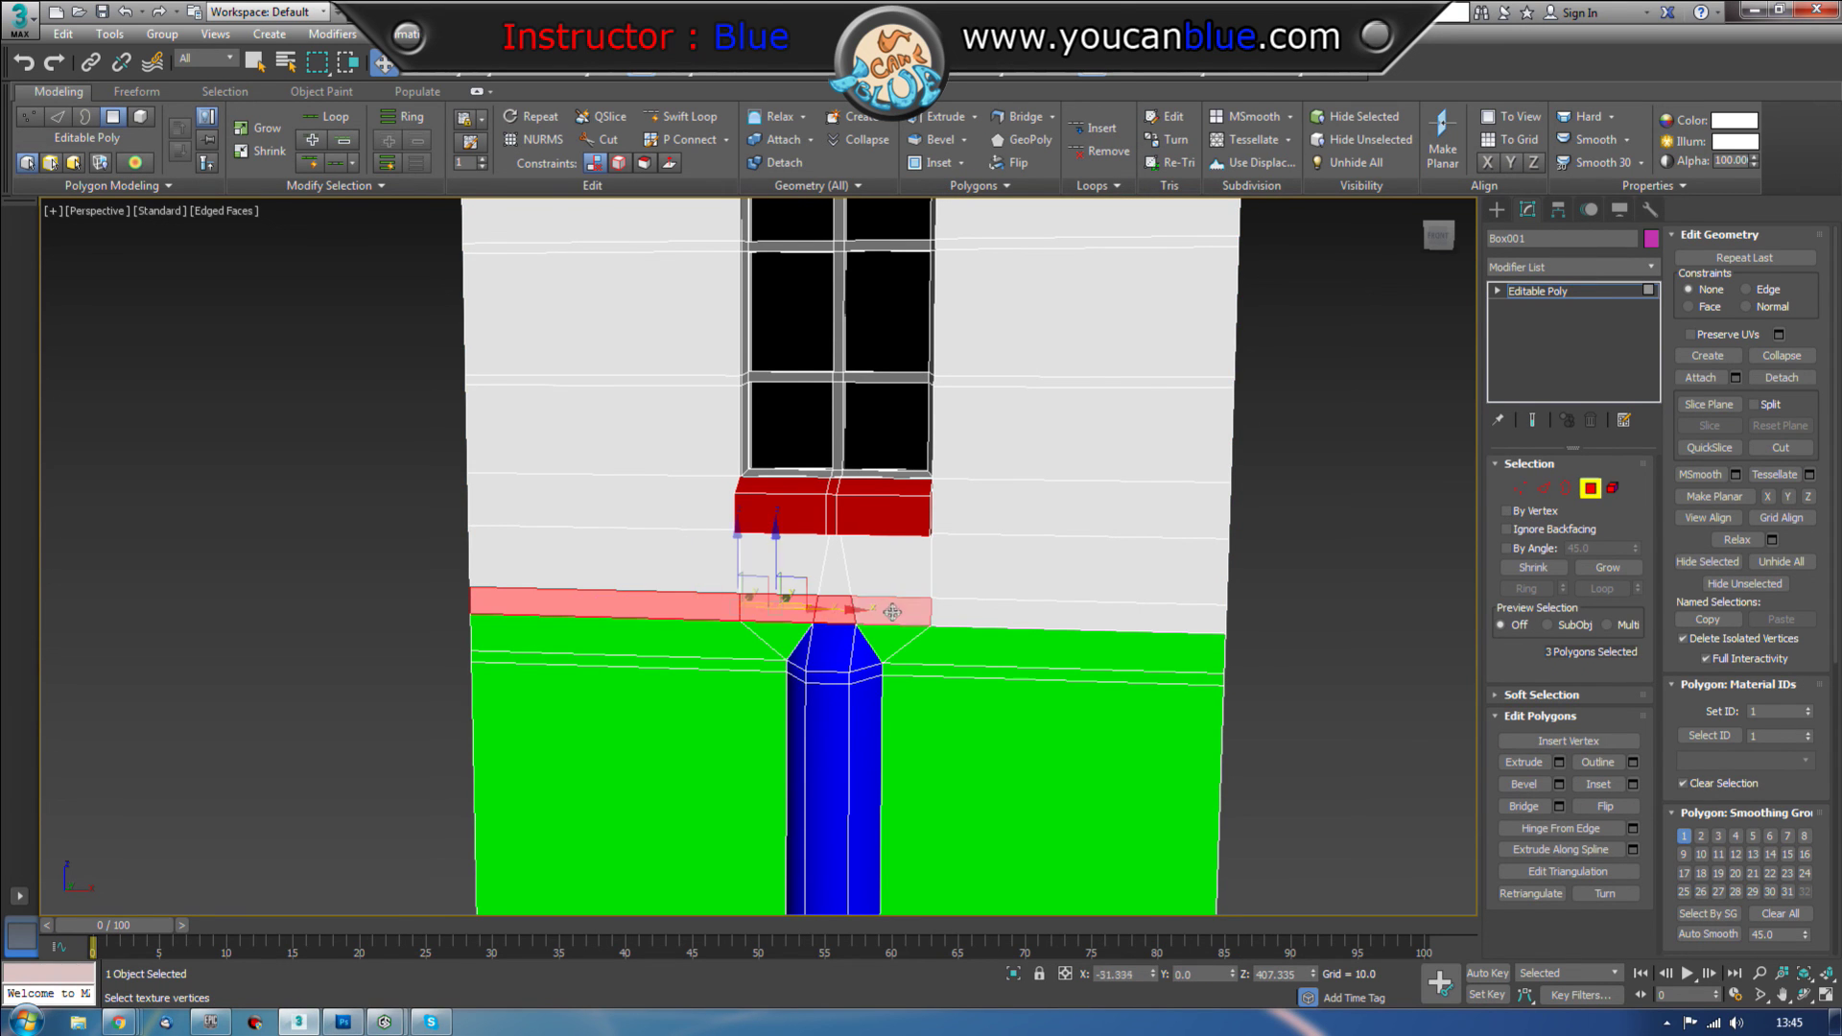
{"action": "left_click", "coordinate": [966, 622], "text": "ctrl"}
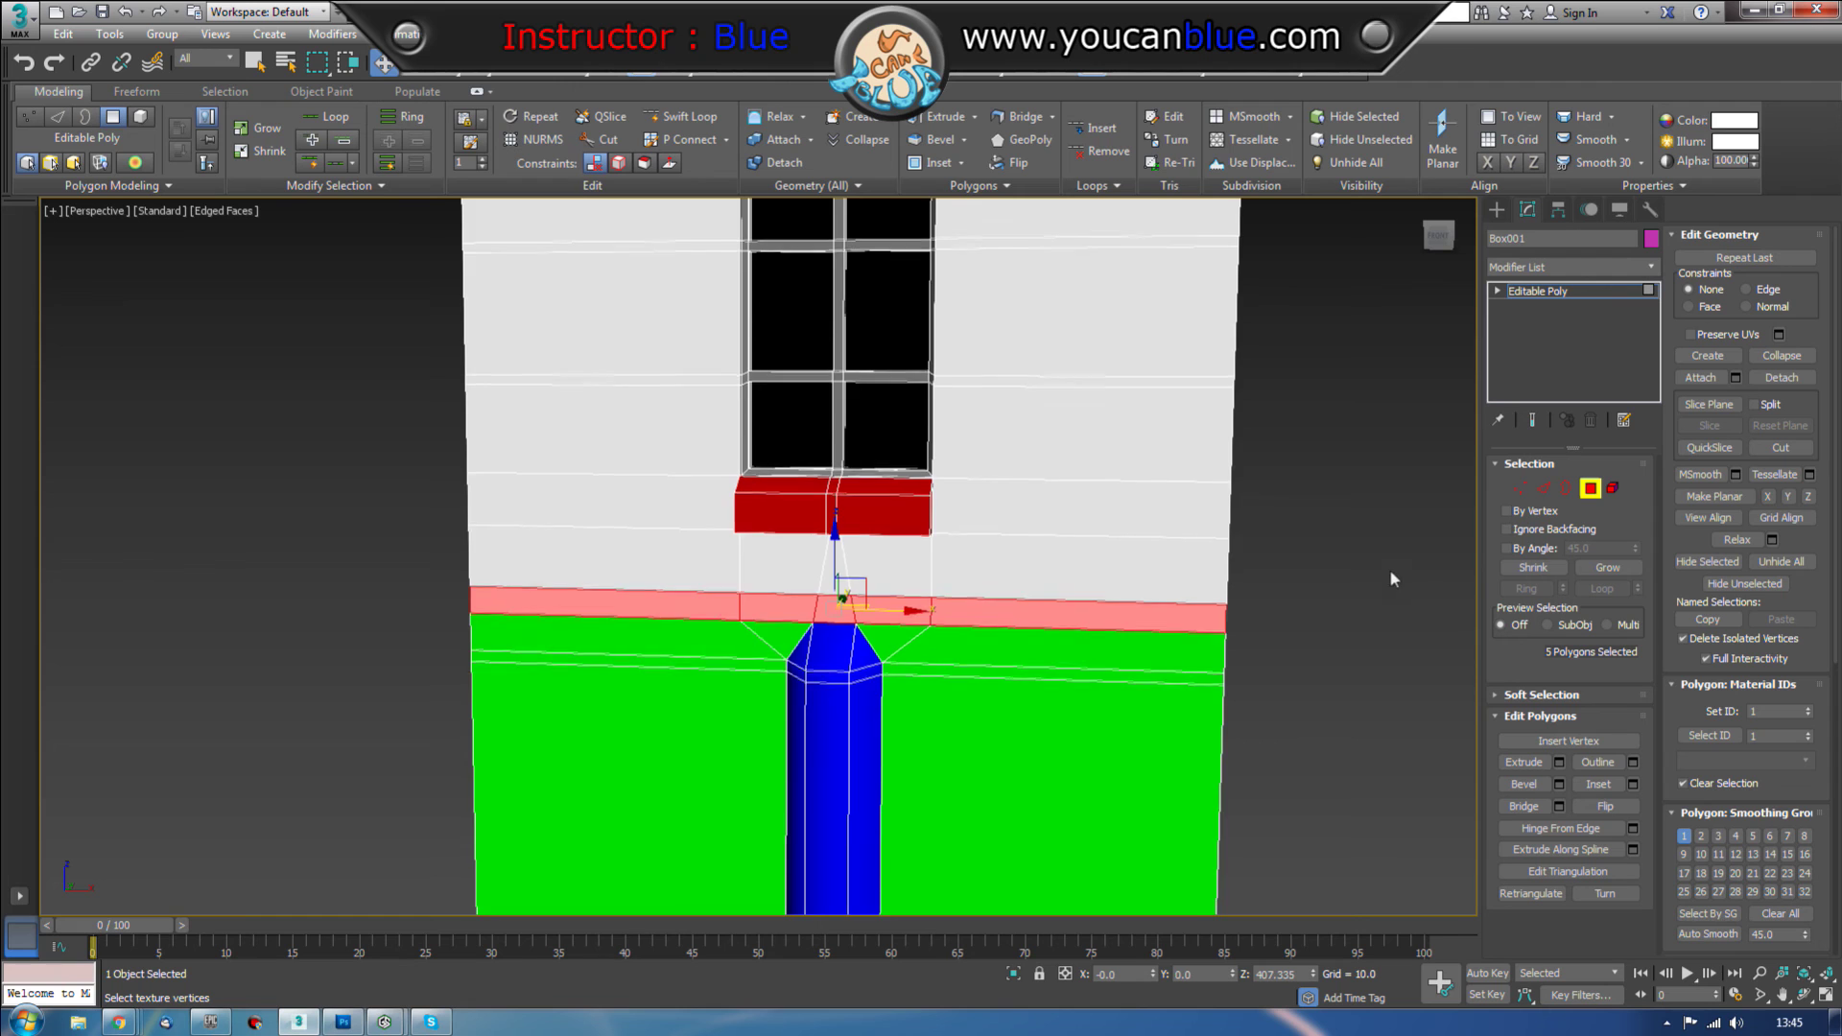
Step: Try assigning the red 07 - Default material to the selected strip, and close the Material Editor
{"action": "left_click_drag", "start_coordinate": [1389, 568], "coordinate": [1383, 498]}
{"action": "key", "text": "m"}
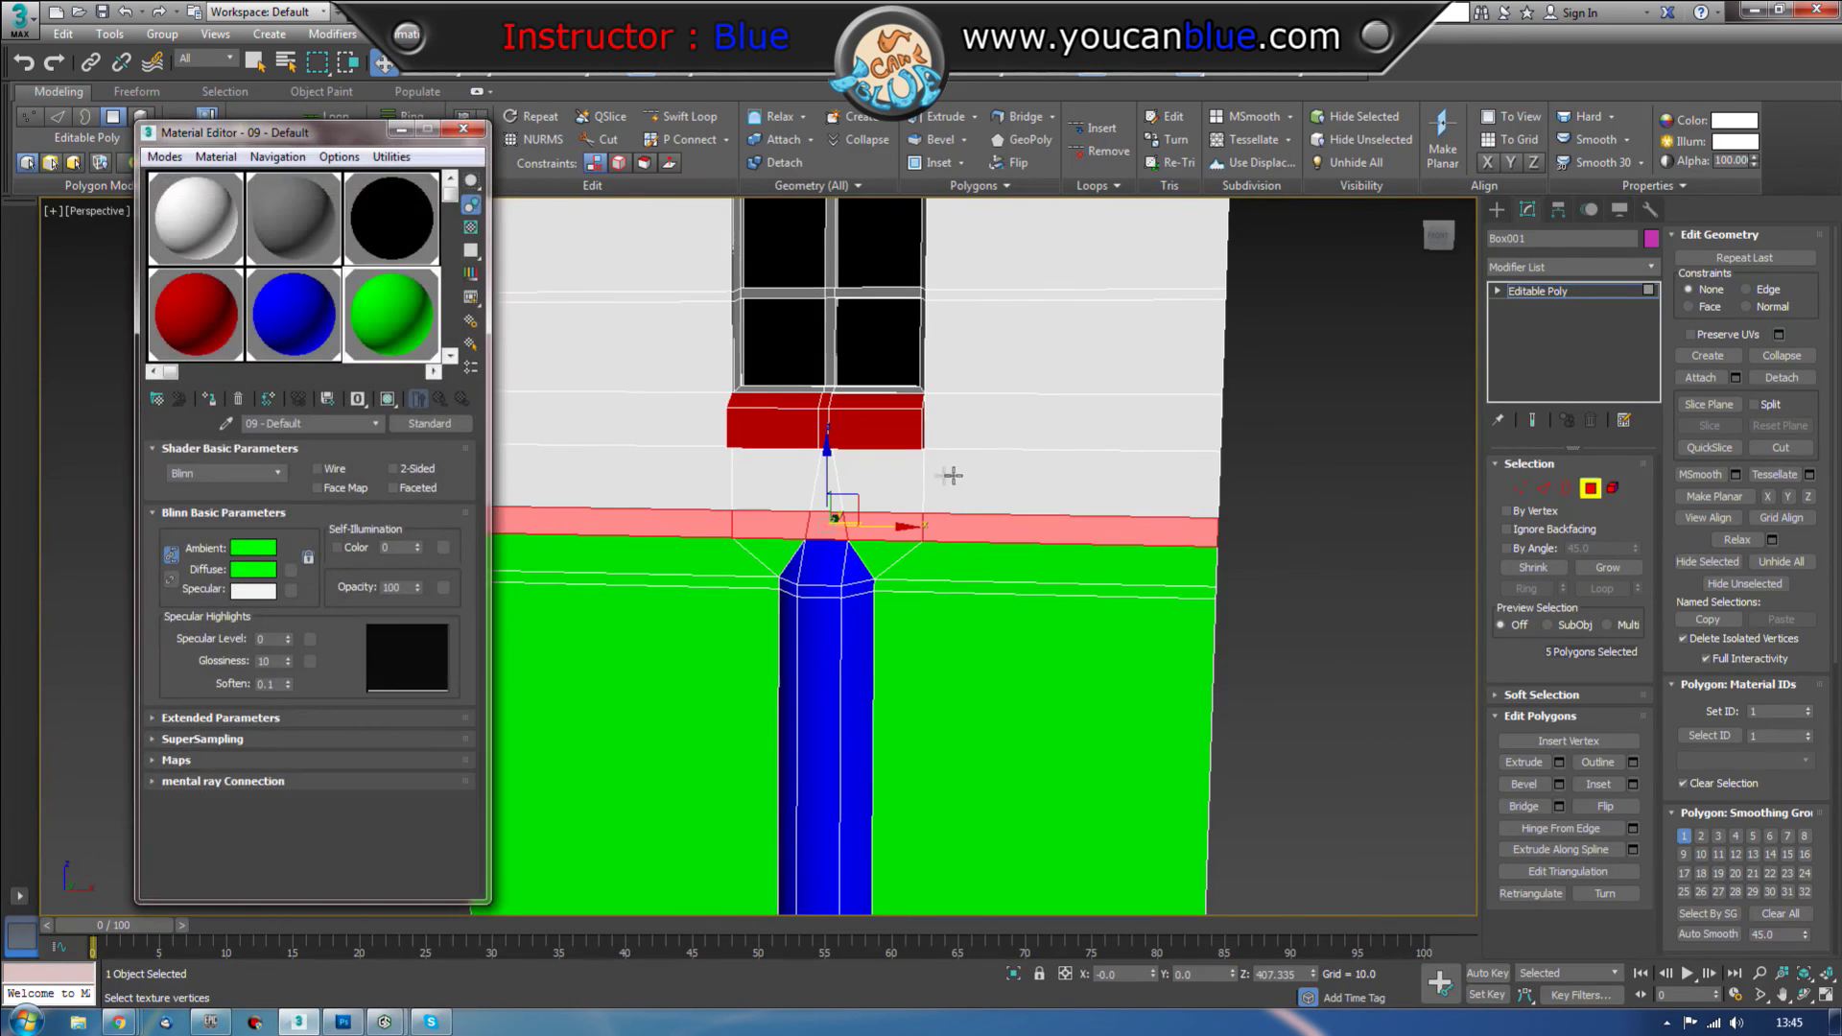
{"action": "left_click", "coordinate": [224, 351]}
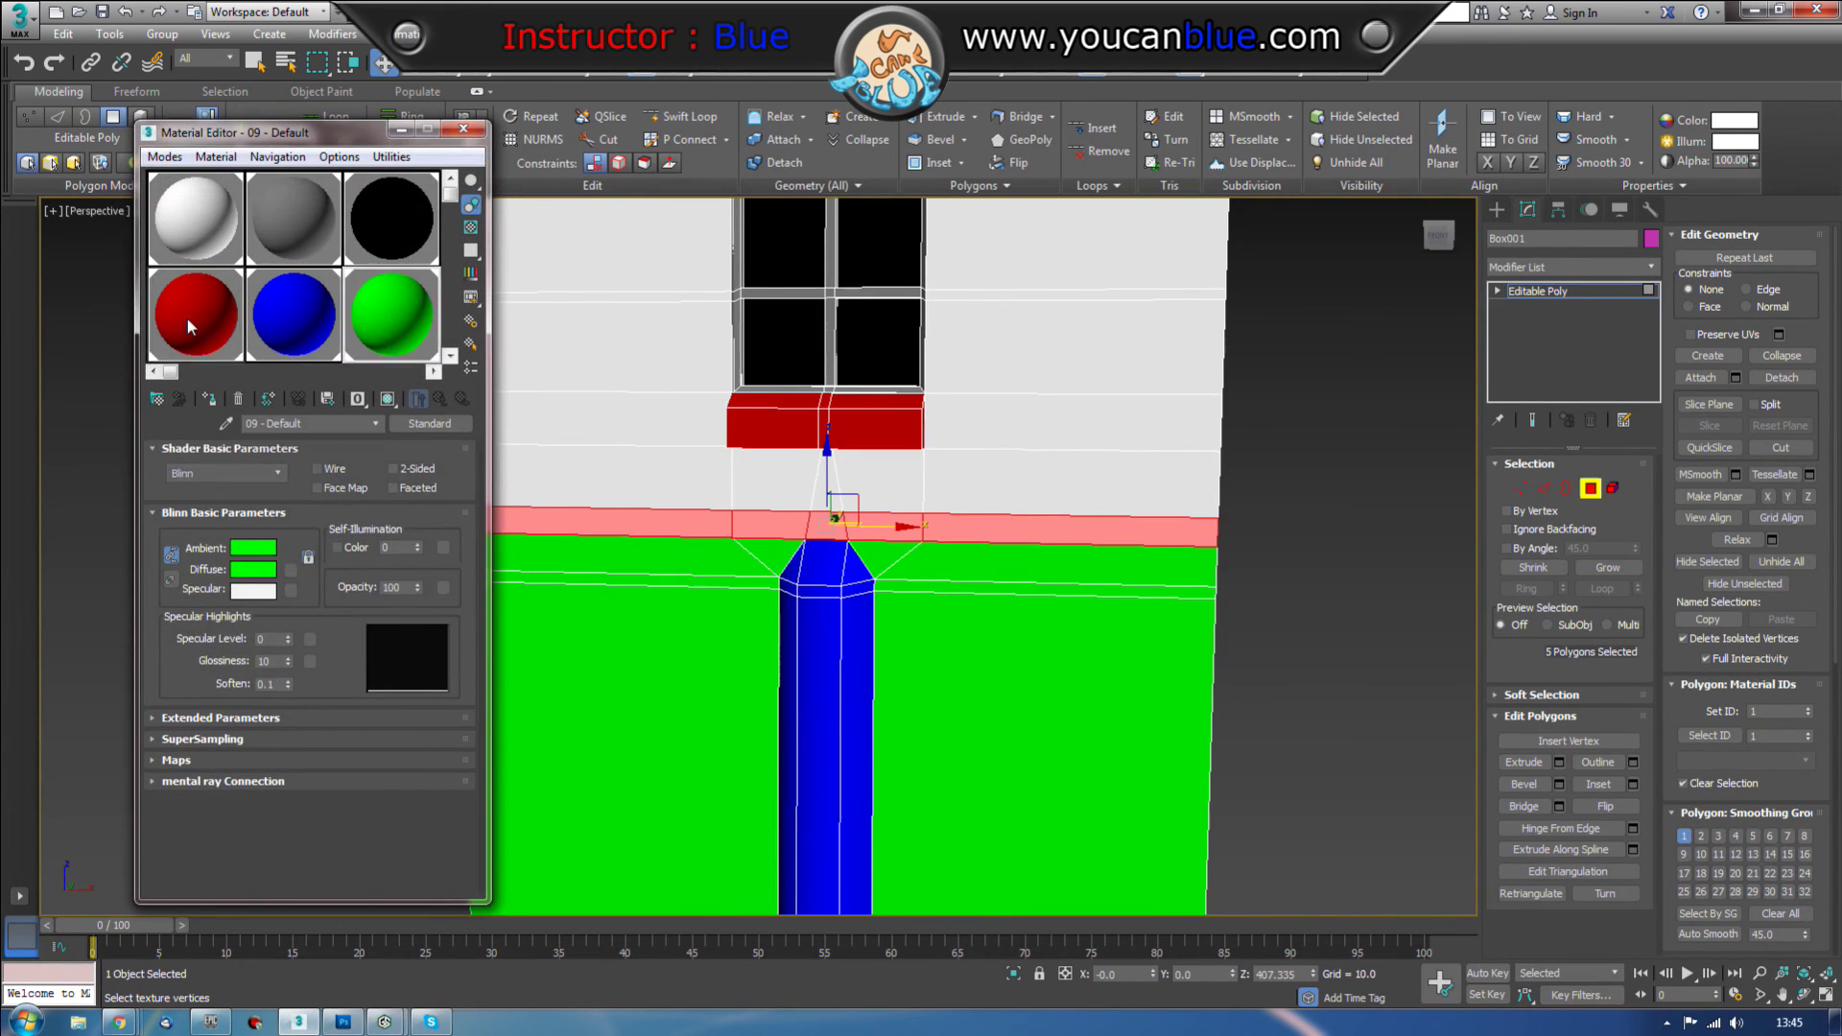
{"action": "left_click", "coordinate": [209, 400]}
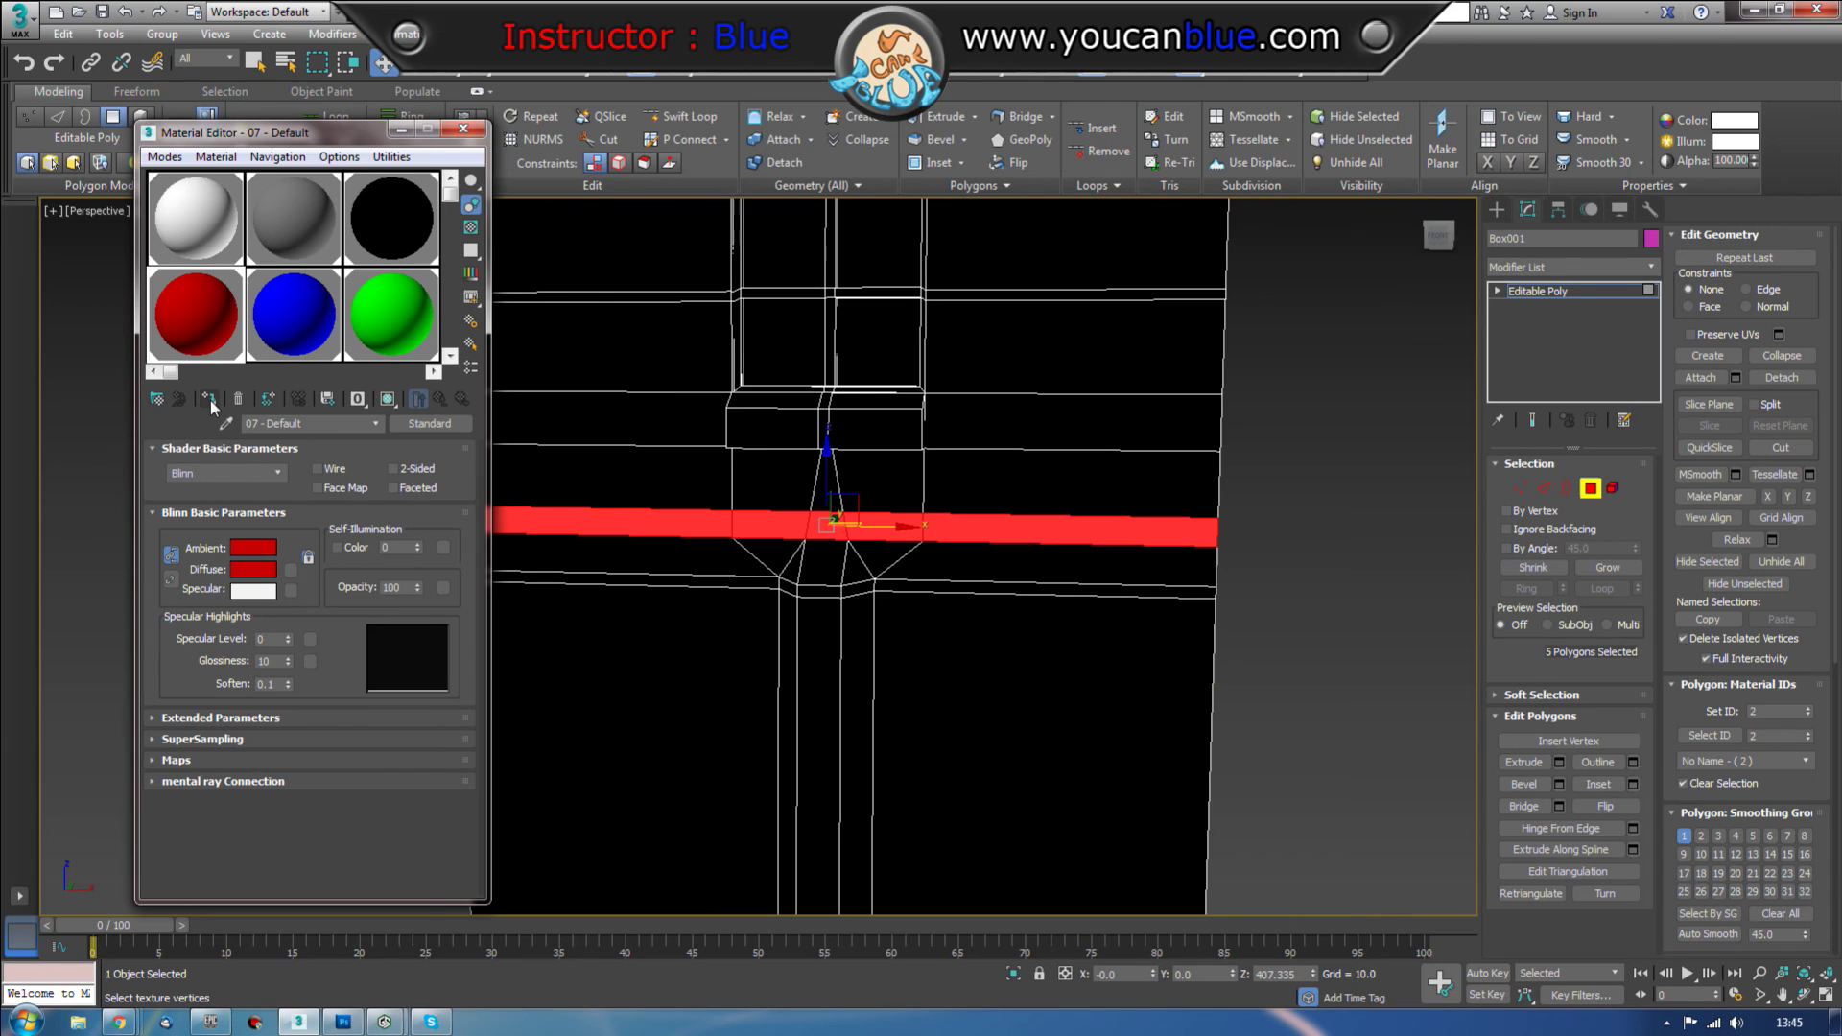
{"action": "left_click", "coordinate": [1328, 457]}
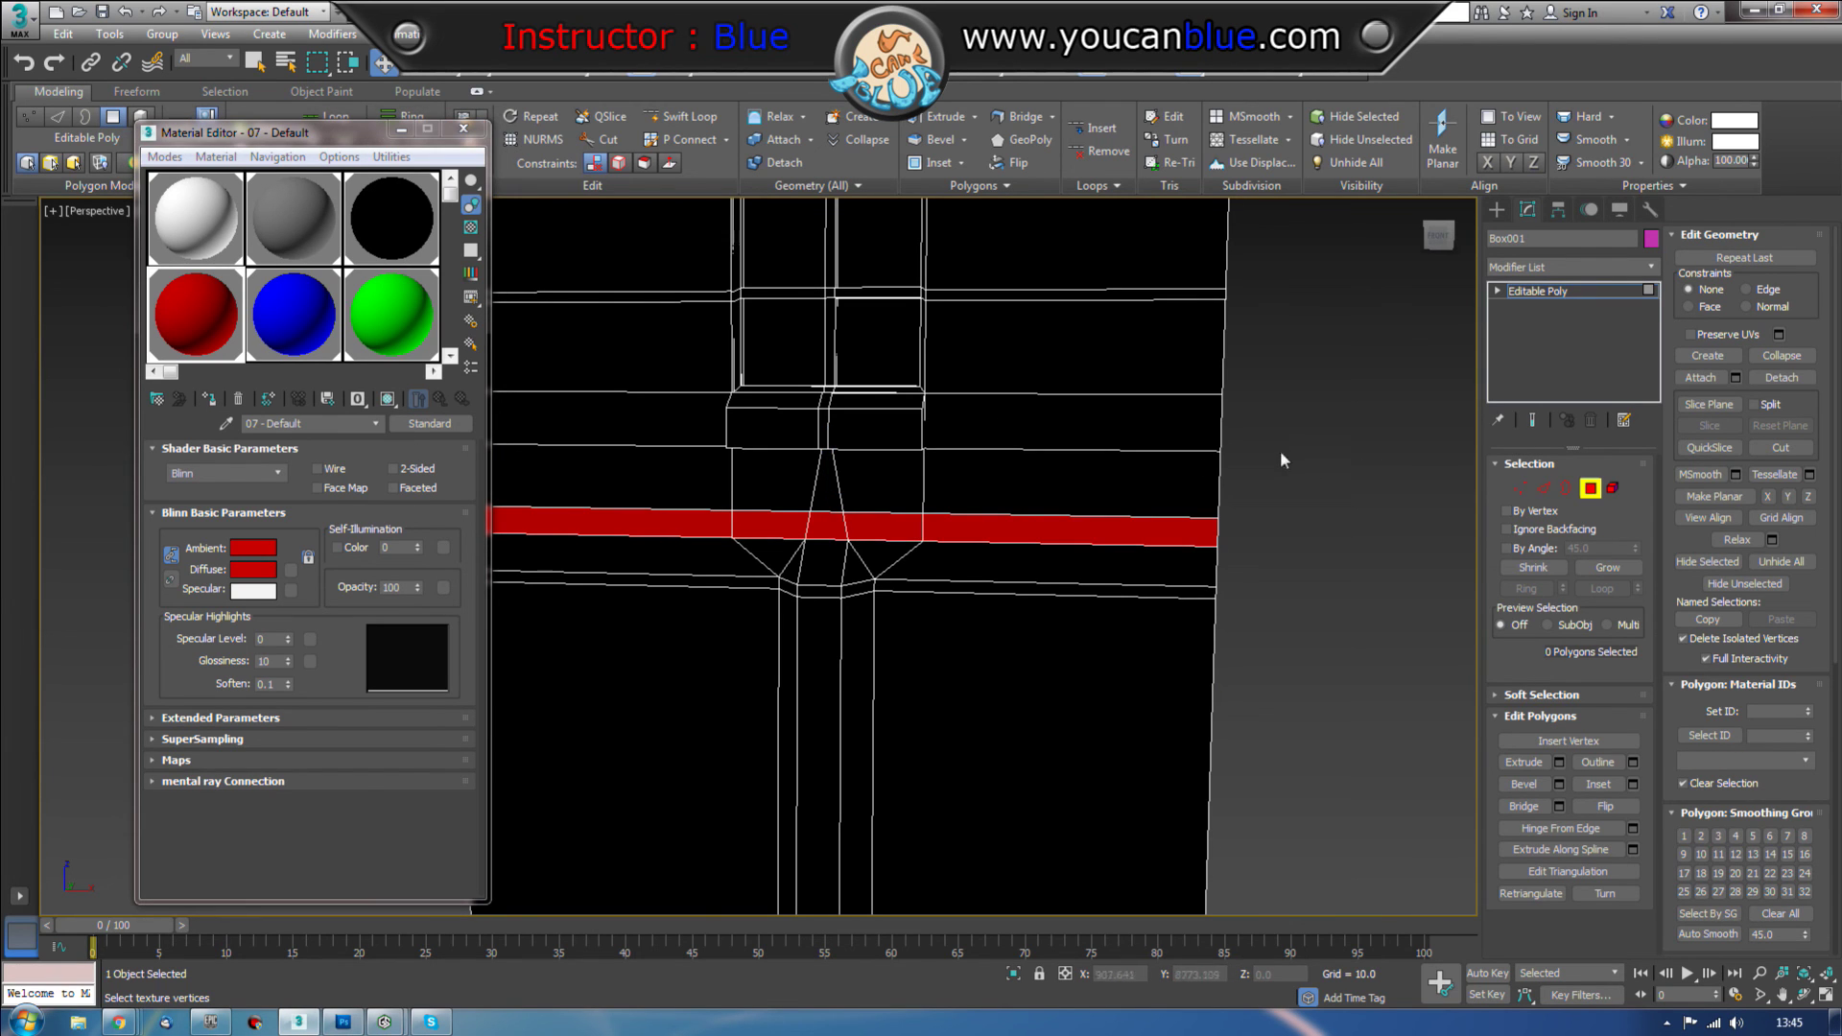
{"action": "left_click", "coordinate": [464, 130]}
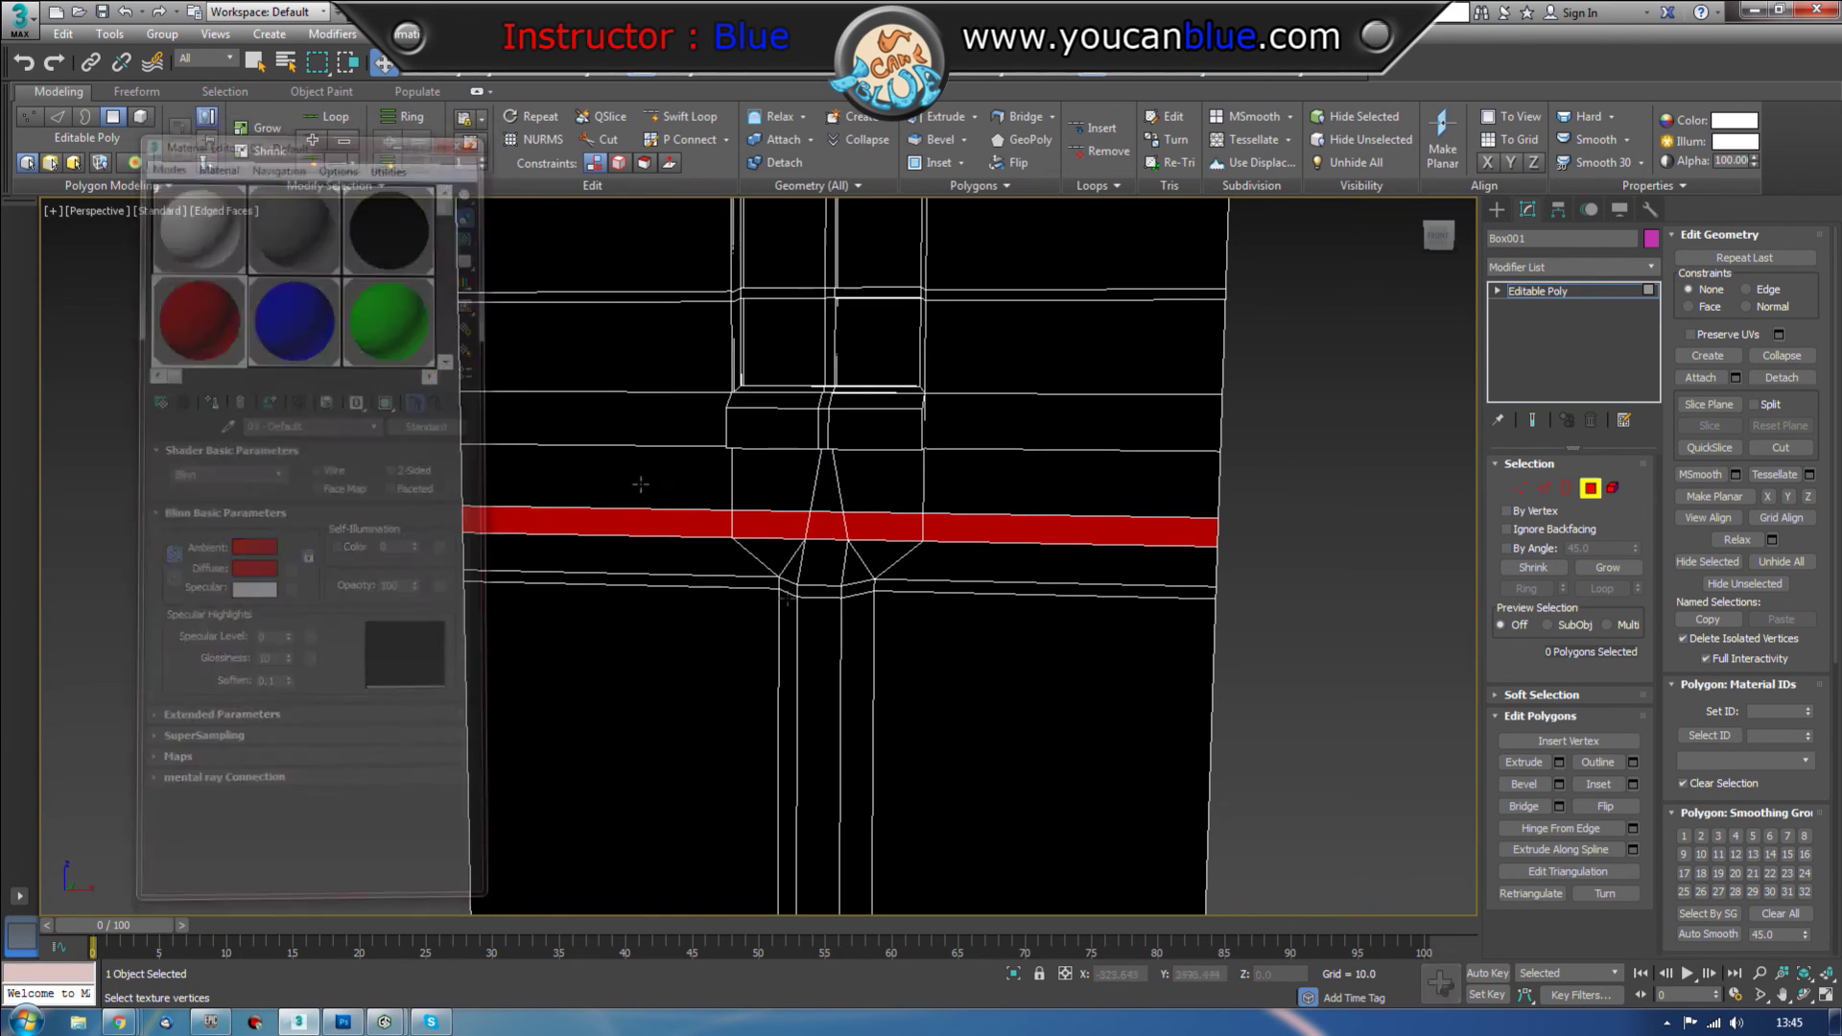
Step: Undo the red material assignment on the strip and clear the polygon selection
{"action": "scroll", "coordinate": [875, 559], "scroll_direction": "down", "scroll_amount": 4}
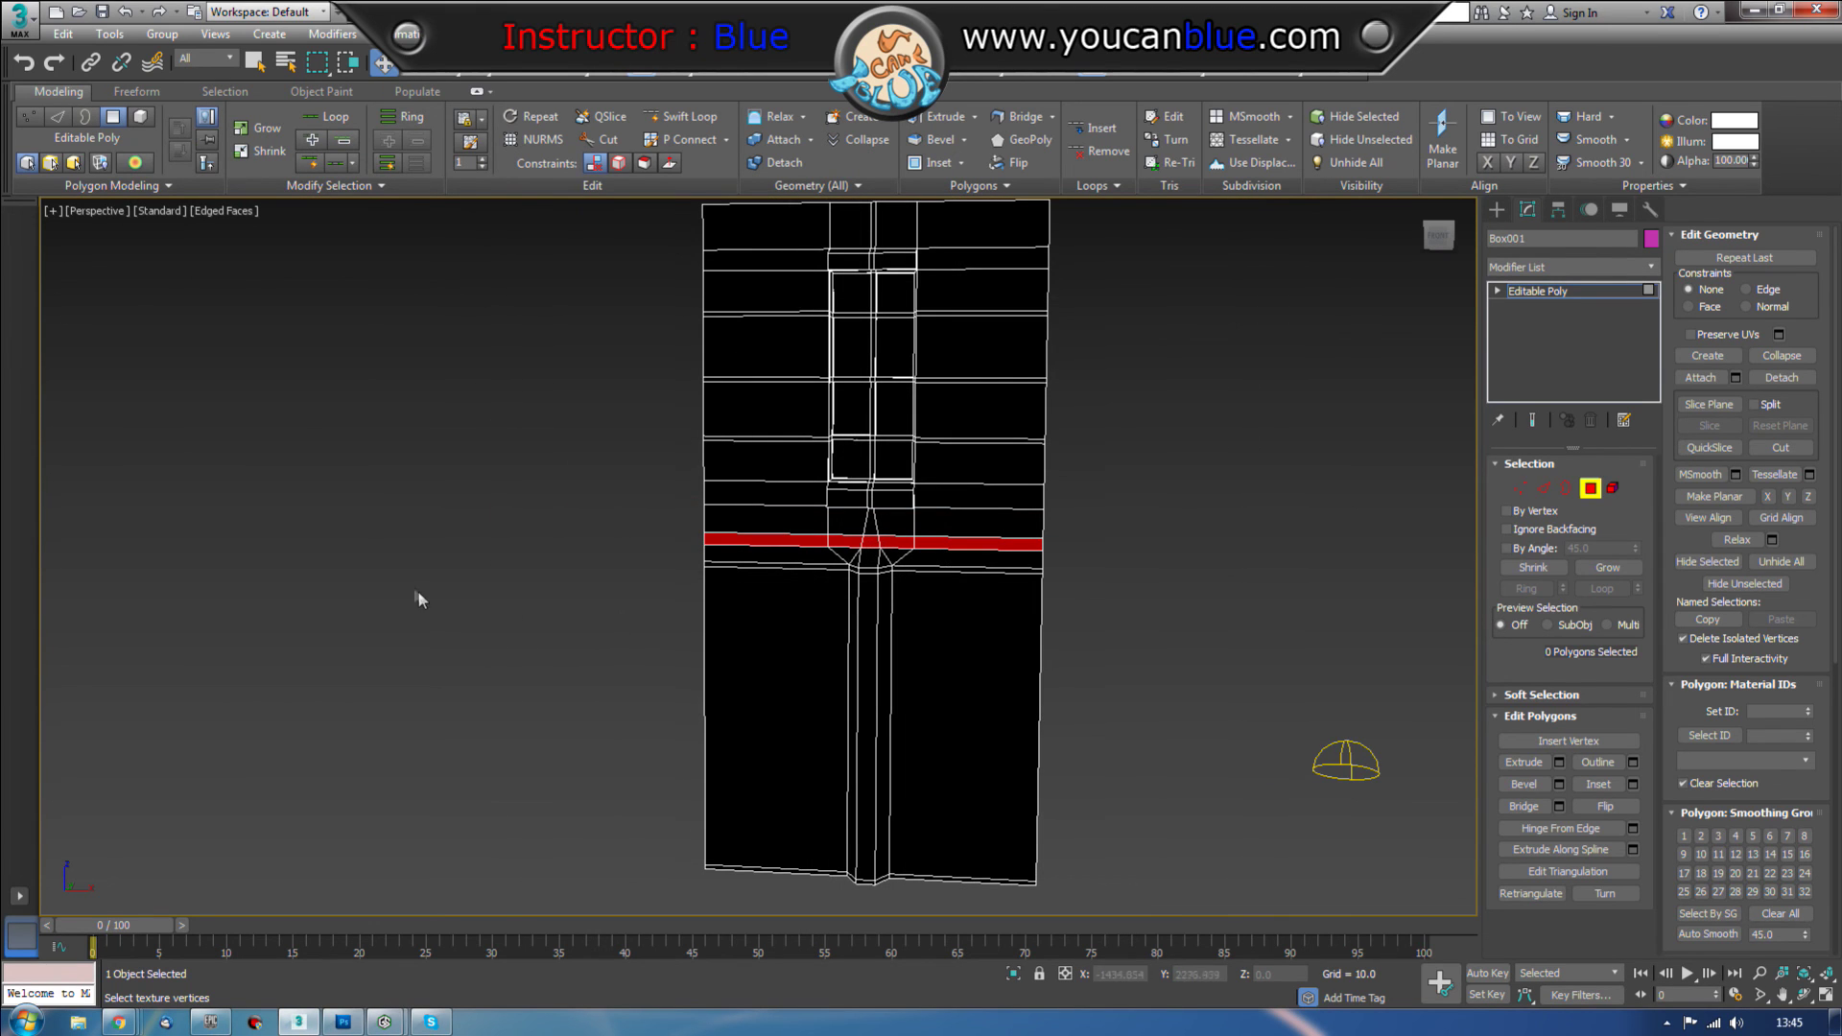
{"action": "left_click_drag", "start_coordinate": [460, 618], "coordinate": [547, 602]}
{"action": "key", "text": "ctrl+z"}
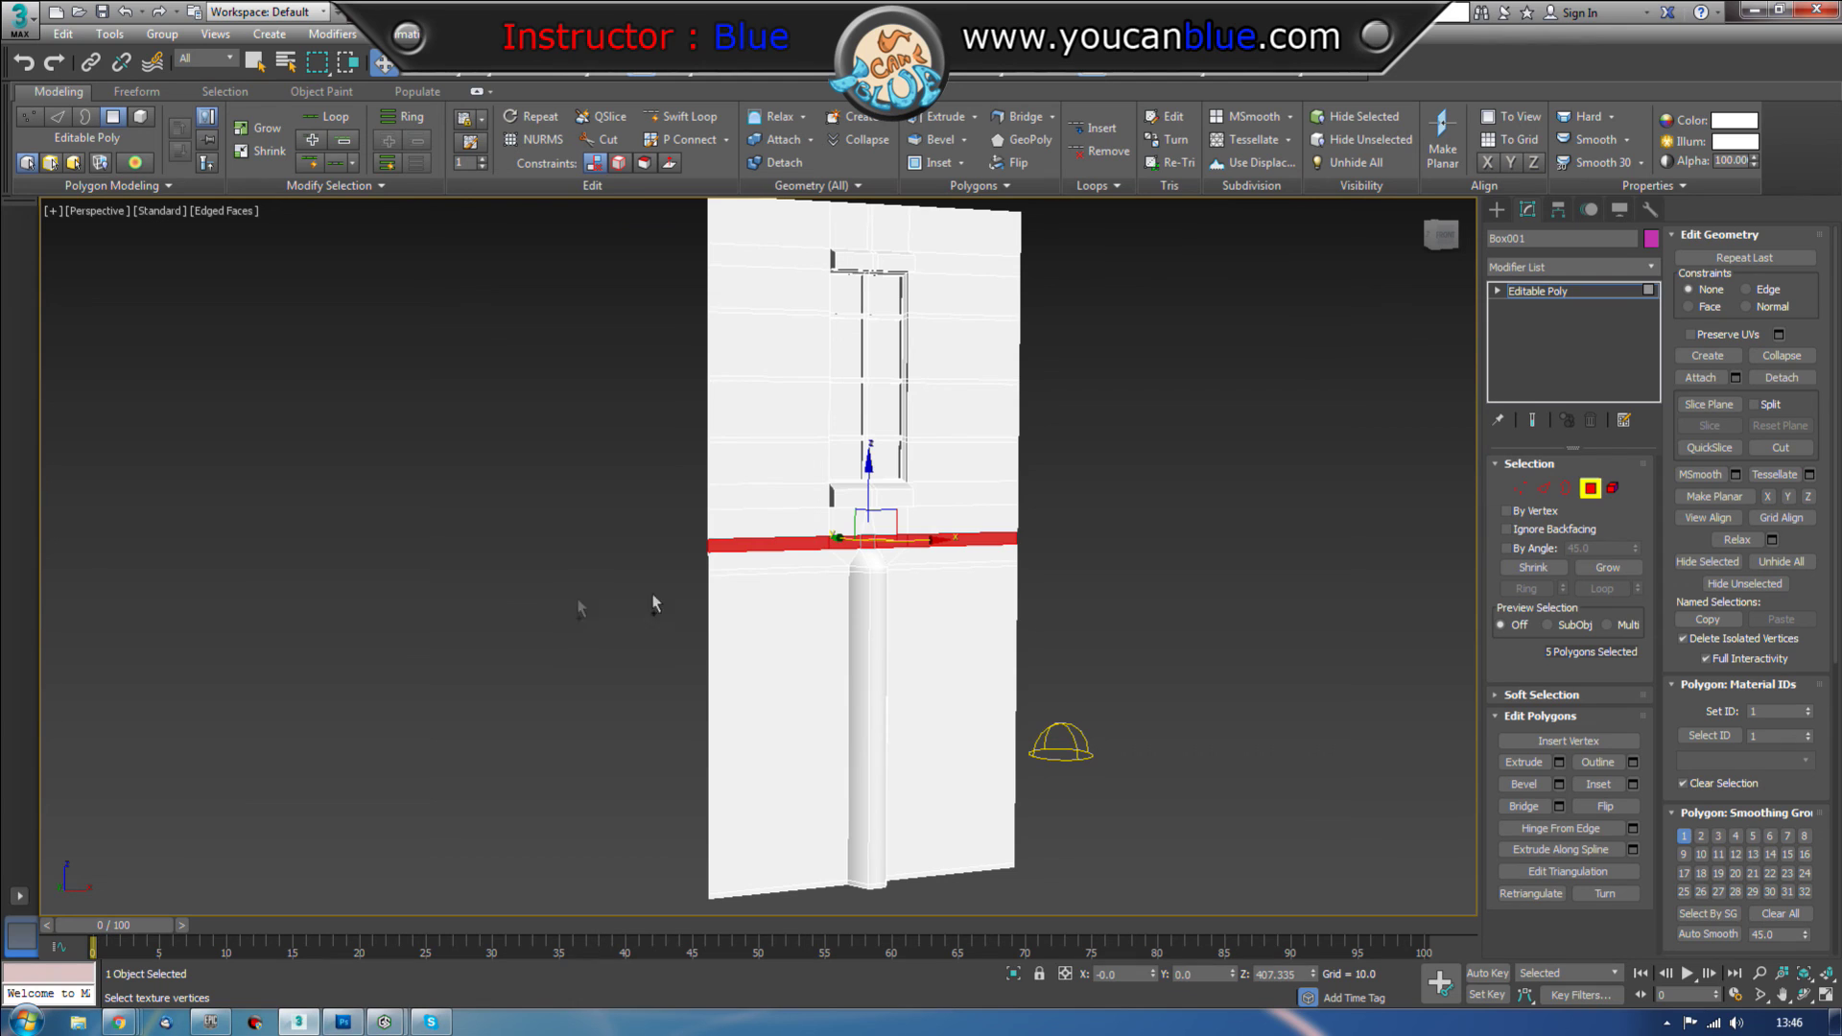
{"action": "left_click", "coordinate": [1206, 569]}
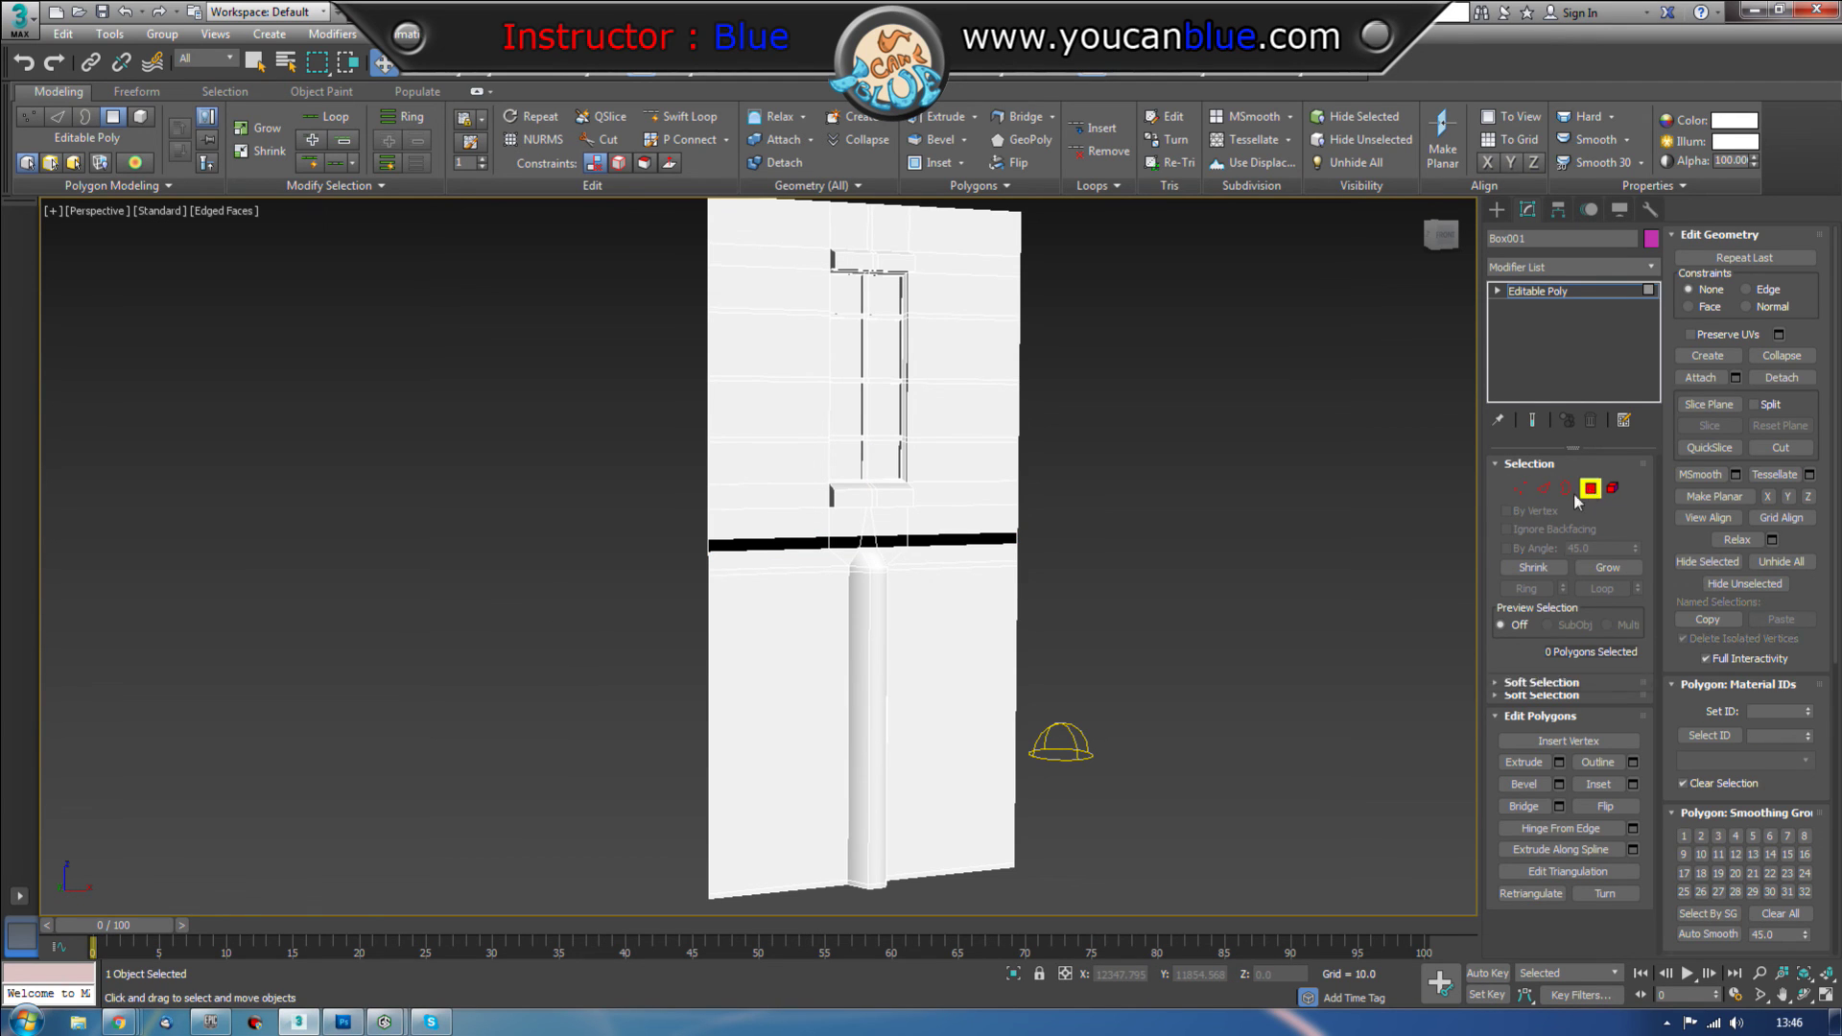
Step: Leave polygon editing on the wall and delete the skylight from the scene
{"action": "left_click", "coordinate": [1590, 488]}
{"action": "scroll", "coordinate": [1132, 557], "scroll_direction": "down", "scroll_amount": 5}
{"action": "left_click_drag", "start_coordinate": [1013, 559], "coordinate": [1111, 589]}
{"action": "left_click_drag", "start_coordinate": [1324, 724], "coordinate": [1343, 722]}
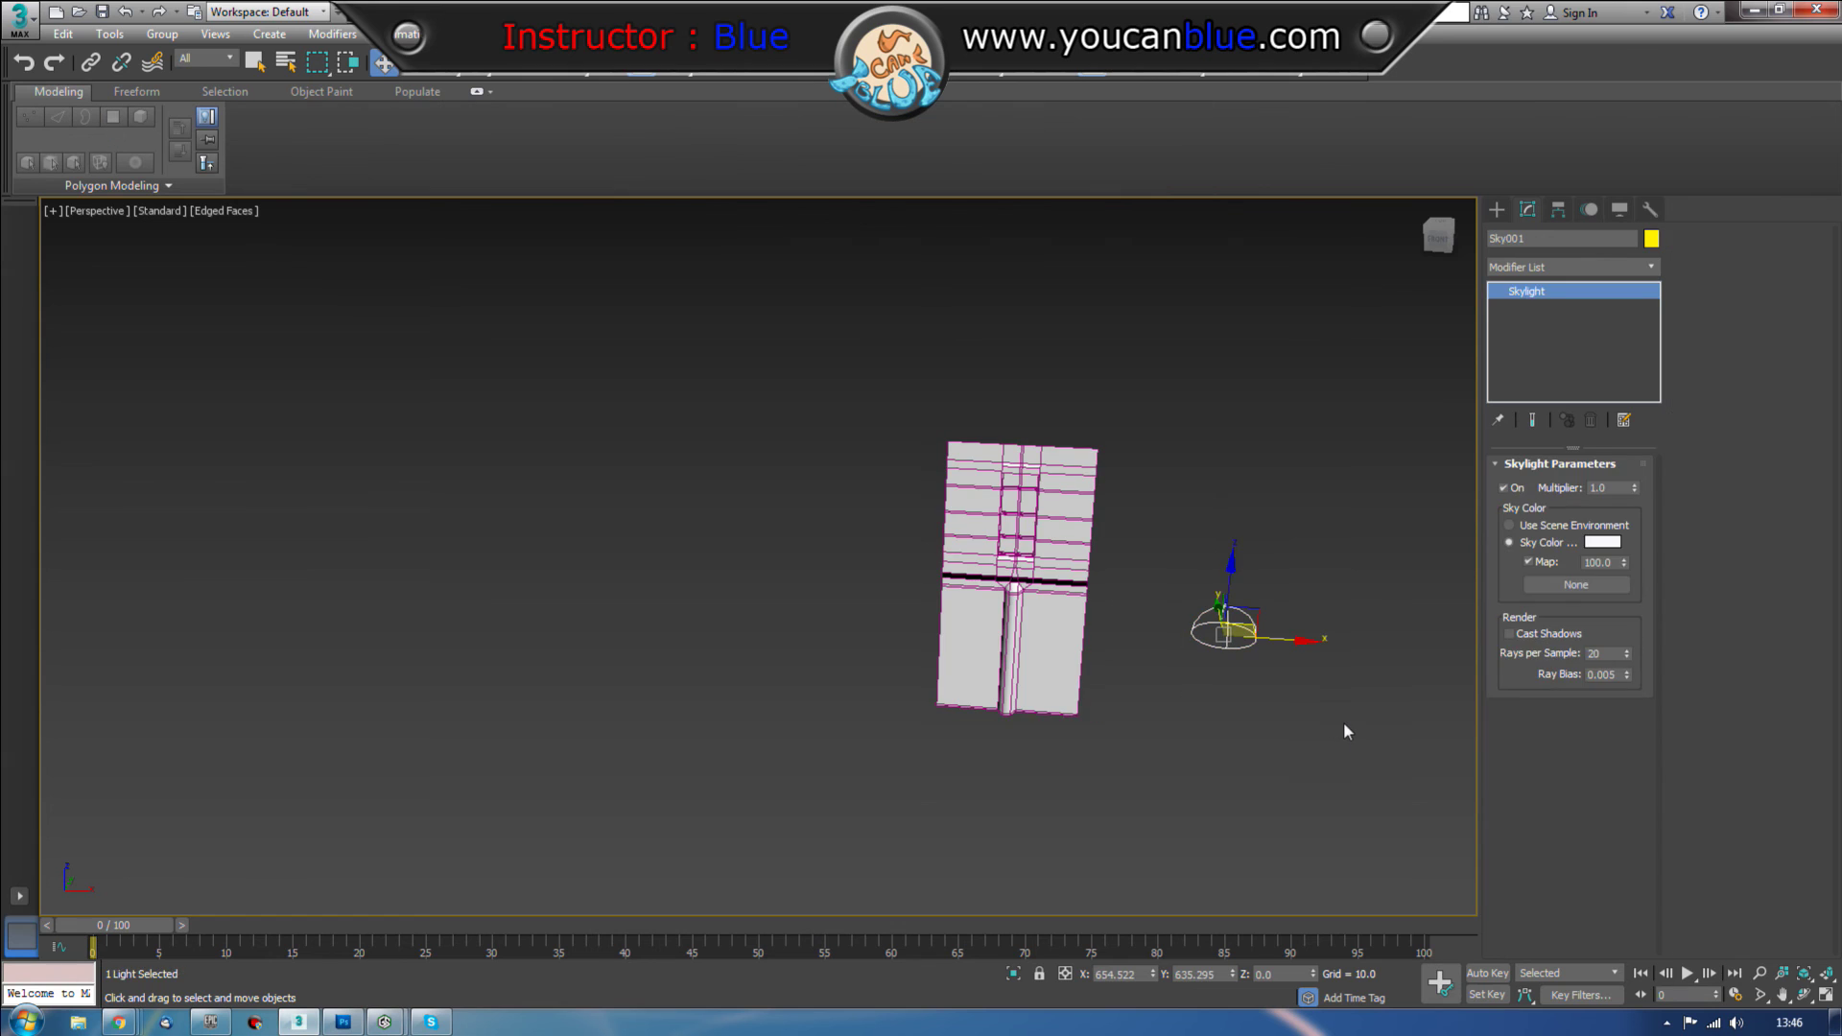
{"action": "key", "text": "Delete"}
{"action": "key", "text": "z"}
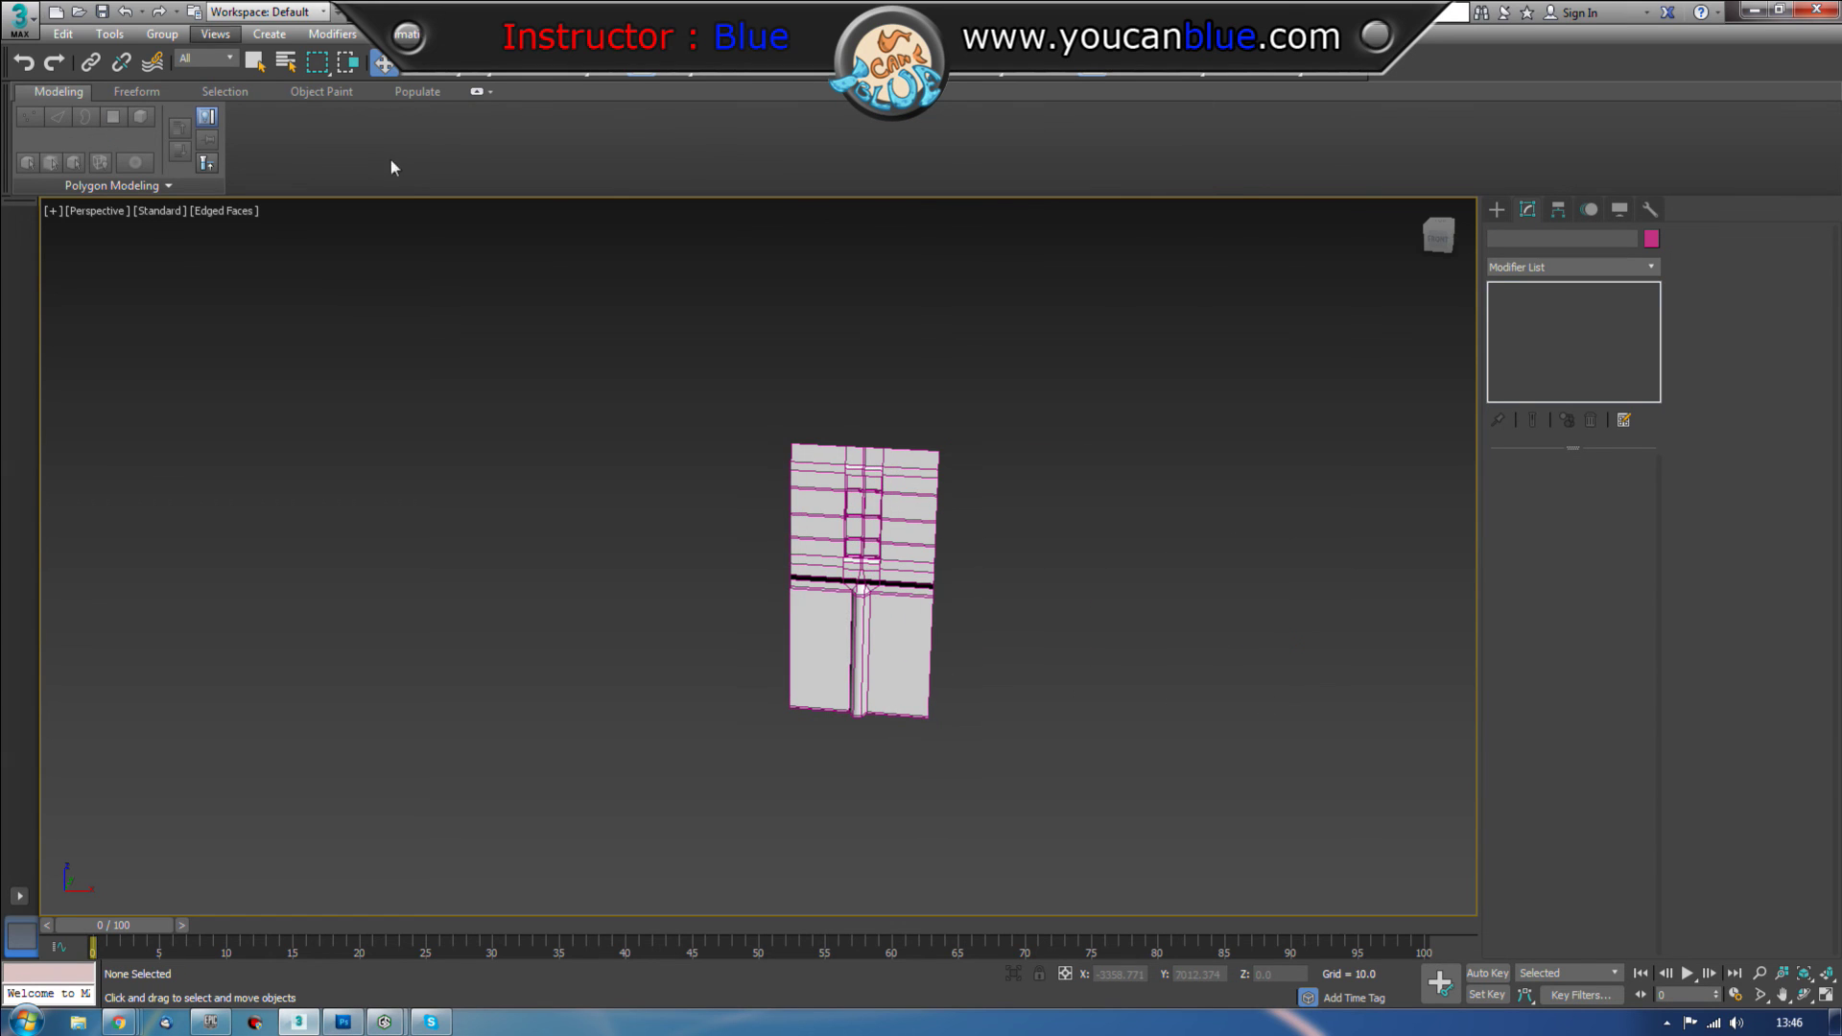
Step: Reopen the wall scene with its coloured materials, discarding the unsaved changes, and select the wall
{"action": "left_click", "coordinate": [21, 20]}
{"action": "left_click", "coordinate": [221, 130]}
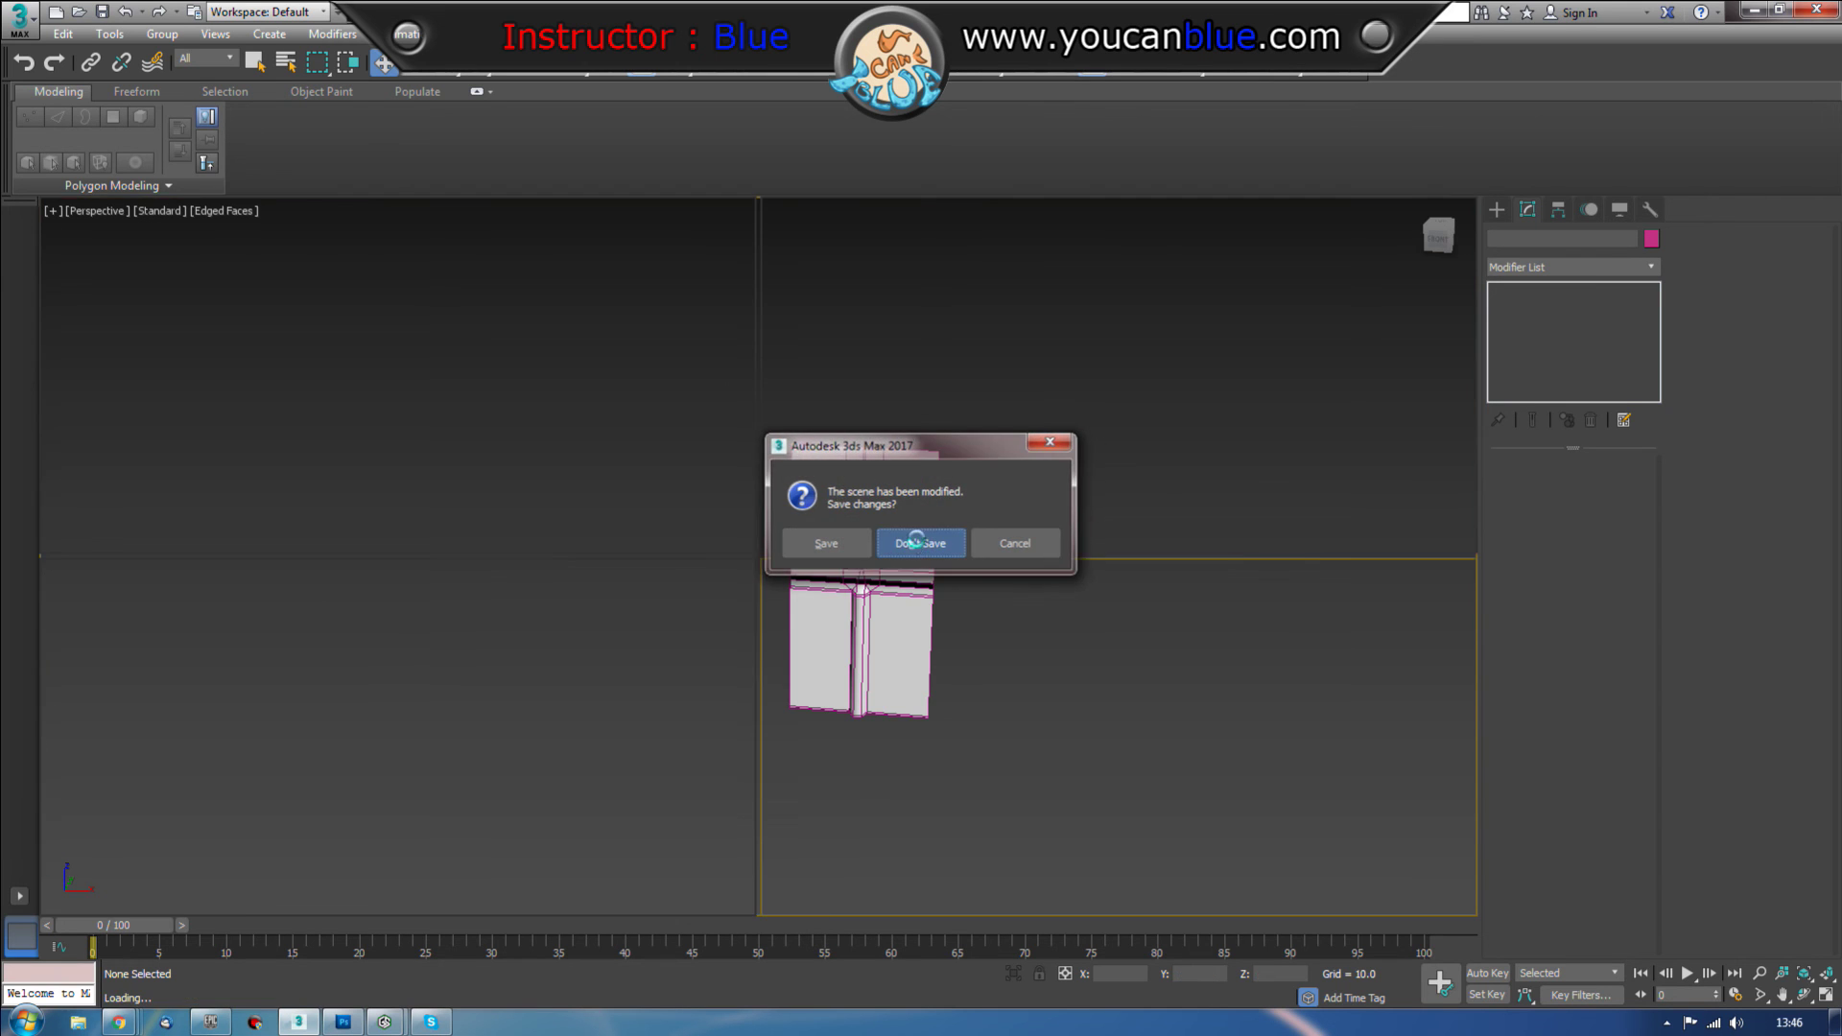
{"action": "left_click", "coordinate": [923, 543]}
{"action": "left_click_drag", "start_coordinate": [926, 537], "coordinate": [762, 636]}
{"action": "scroll", "coordinate": [715, 652], "scroll_direction": "down", "scroll_amount": 4}
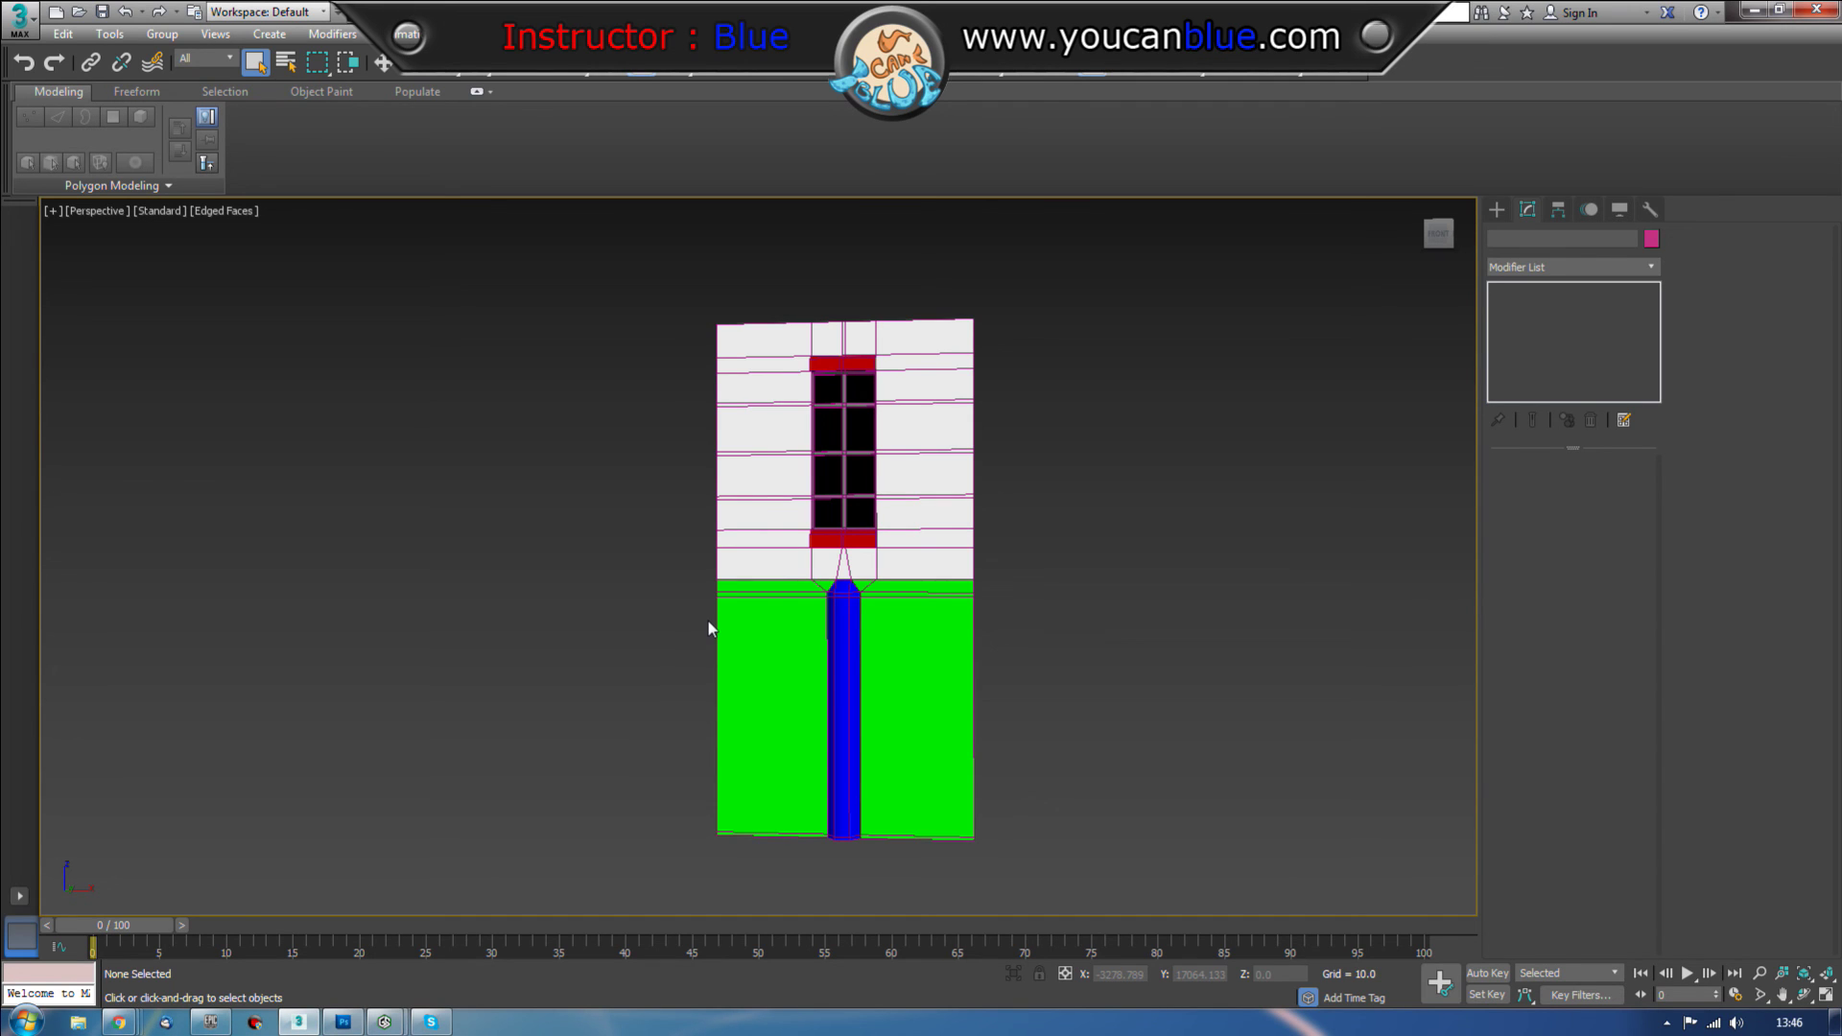
{"action": "left_click_drag", "start_coordinate": [1024, 566], "coordinate": [869, 664]}
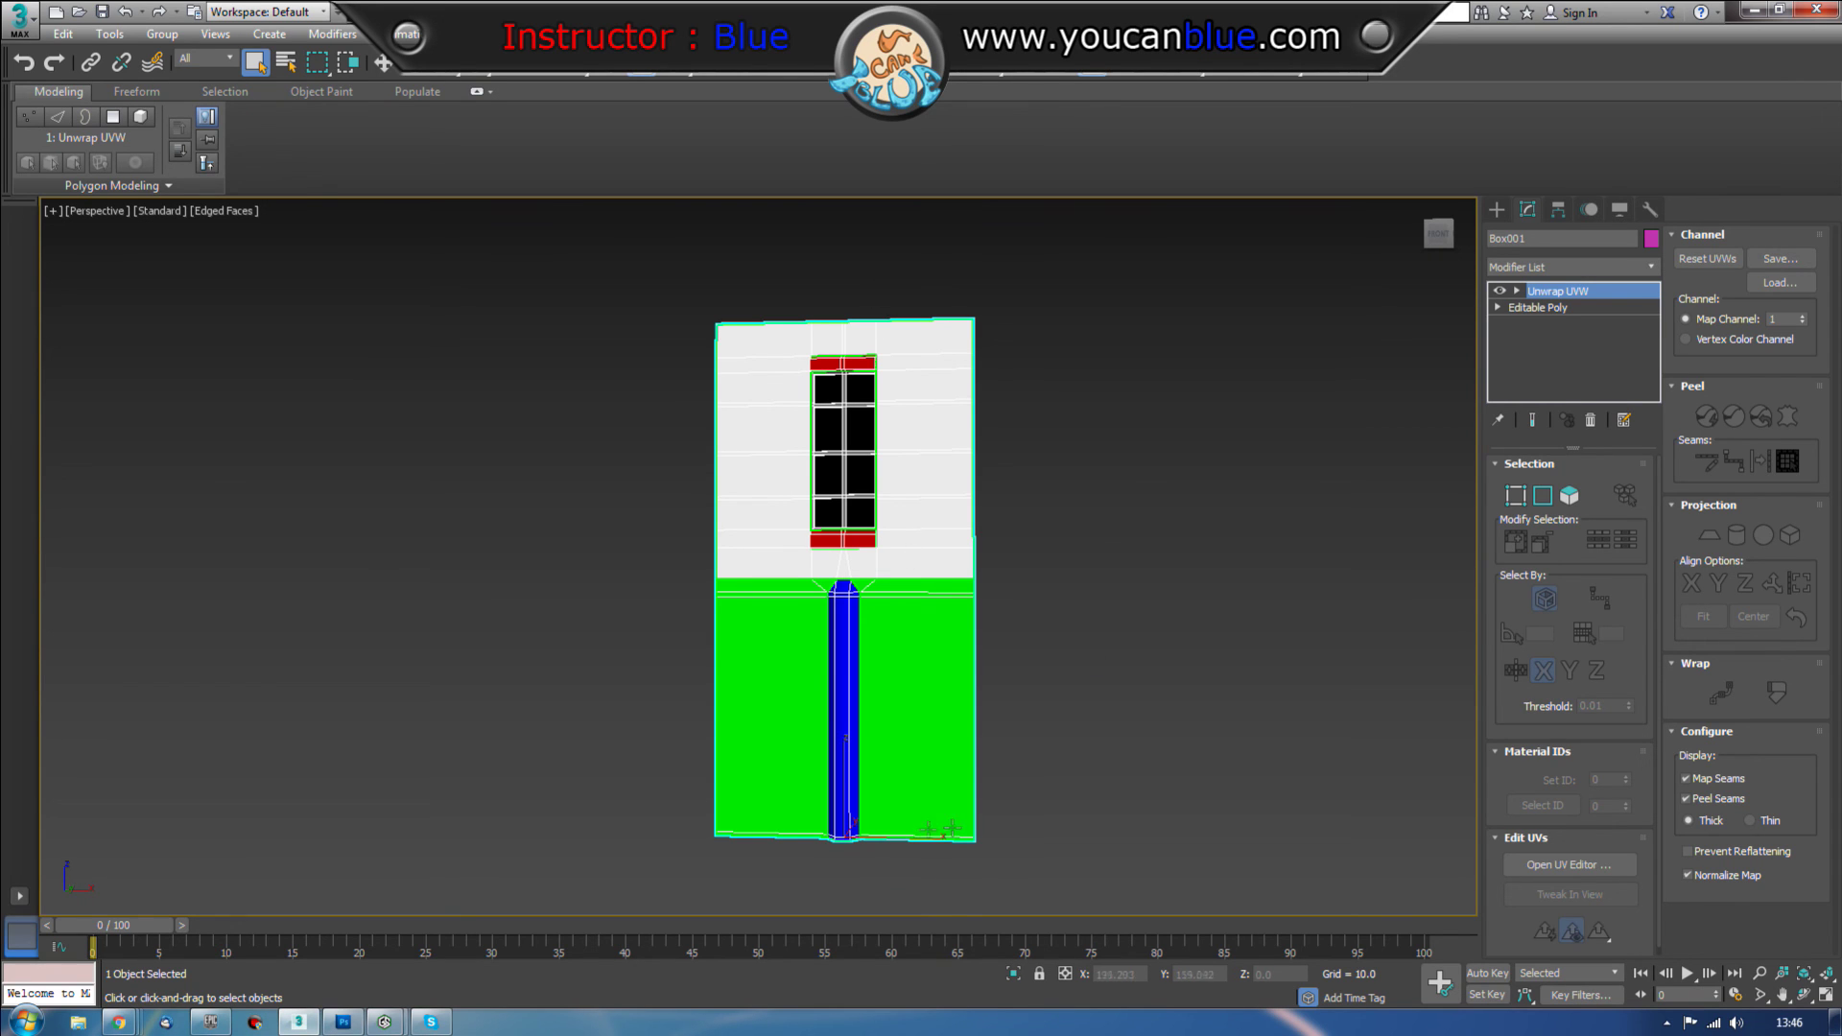
{"action": "left_click_drag", "start_coordinate": [1033, 849], "coordinate": [1091, 771]}
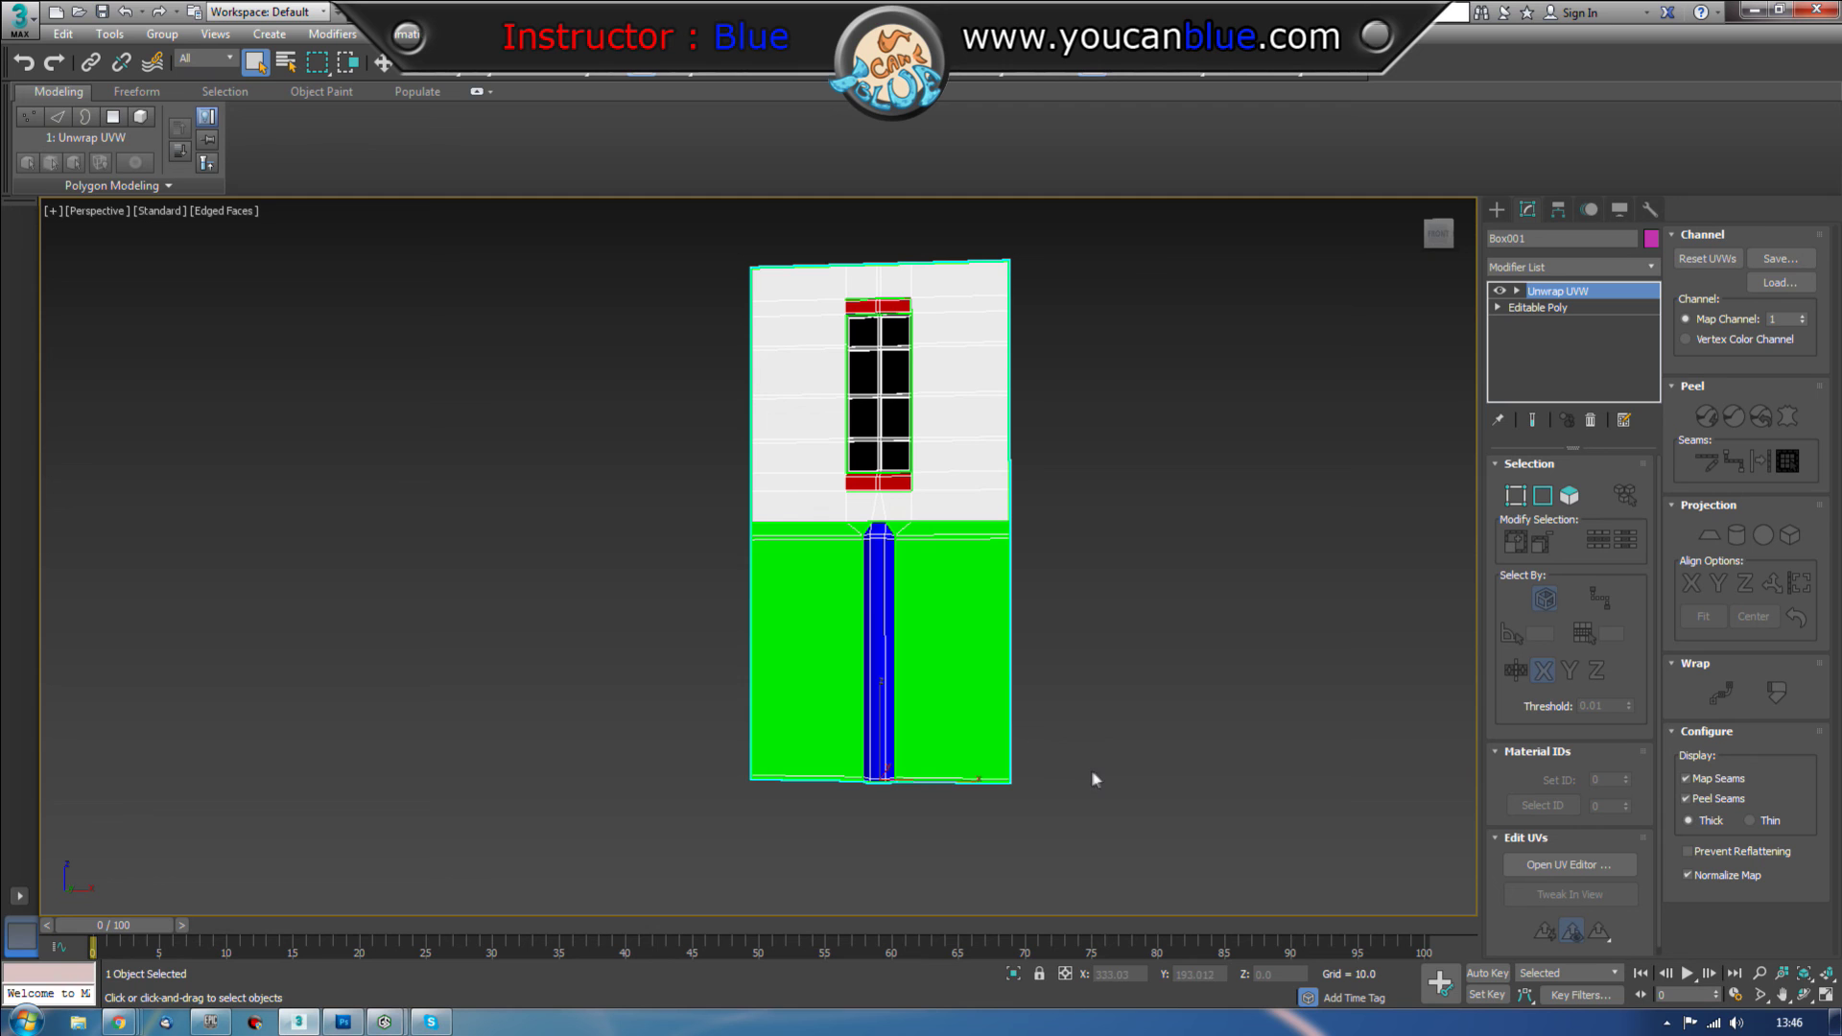
Step: Create a standard primitive box beside the wall, about 250 long, 321 wide and 264 high
{"action": "left_click", "coordinate": [1497, 209]}
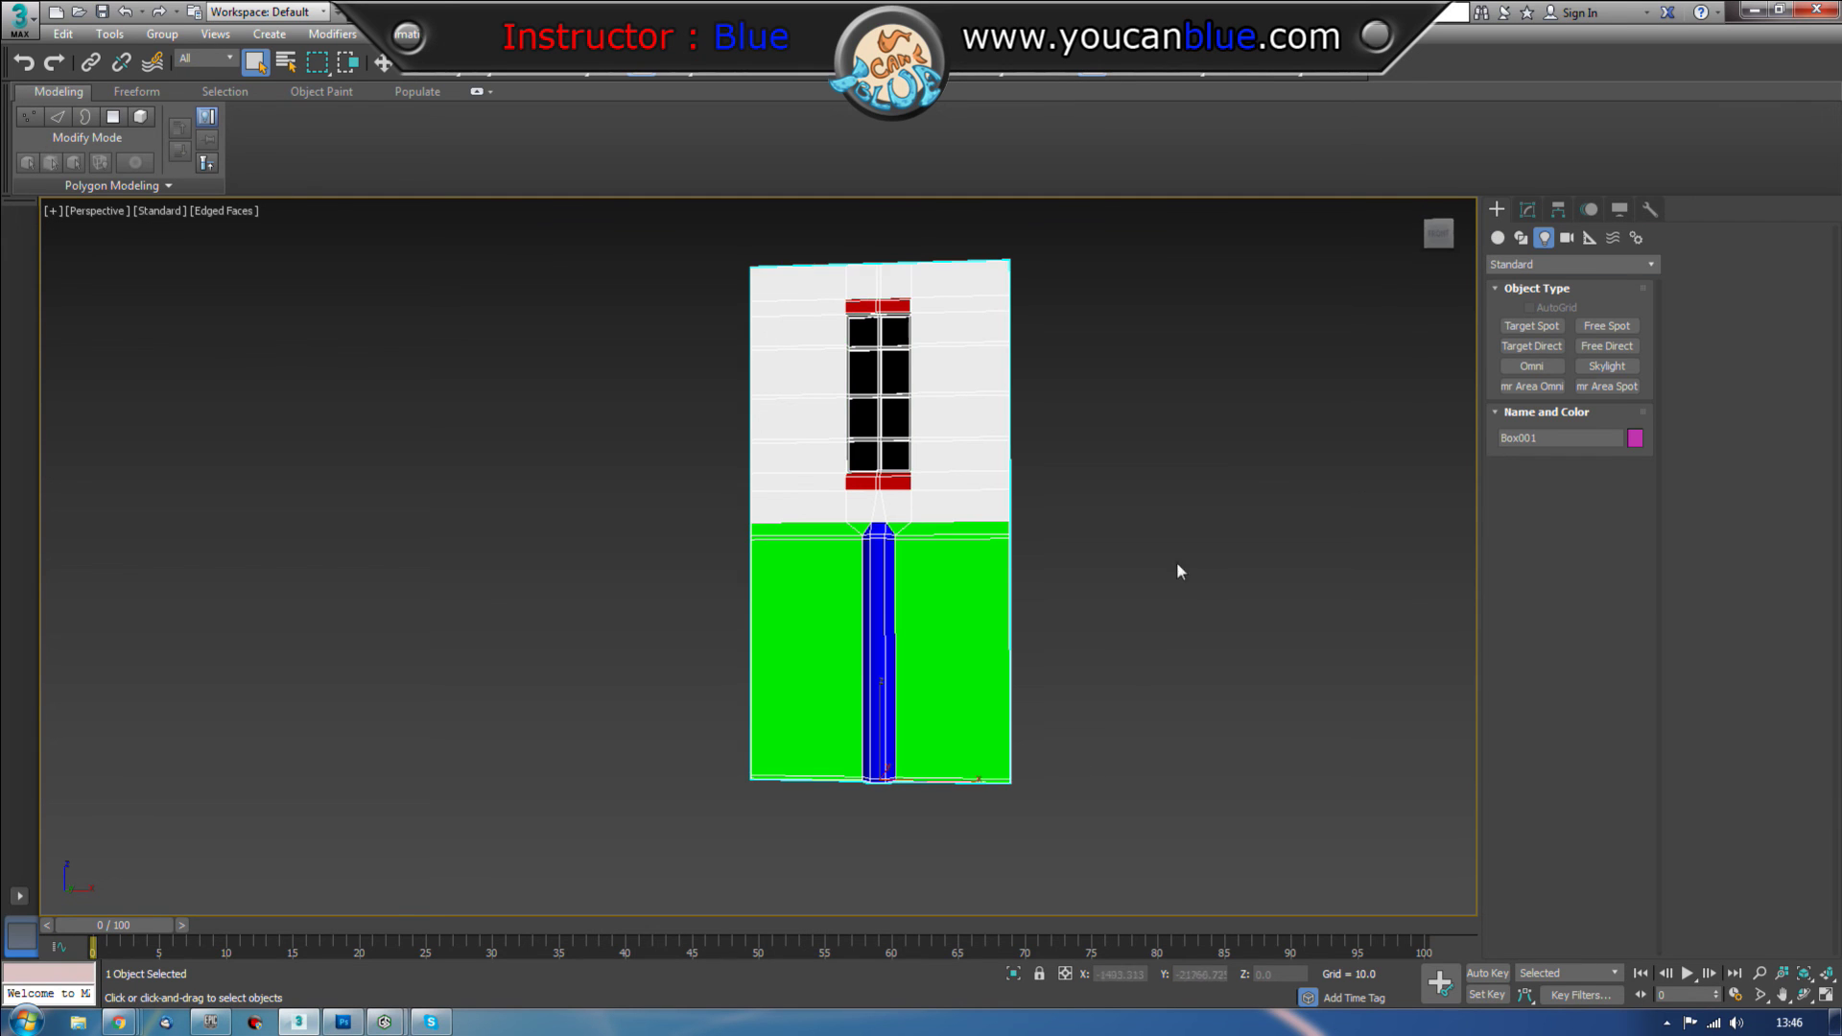
{"action": "left_click", "coordinate": [1498, 237]}
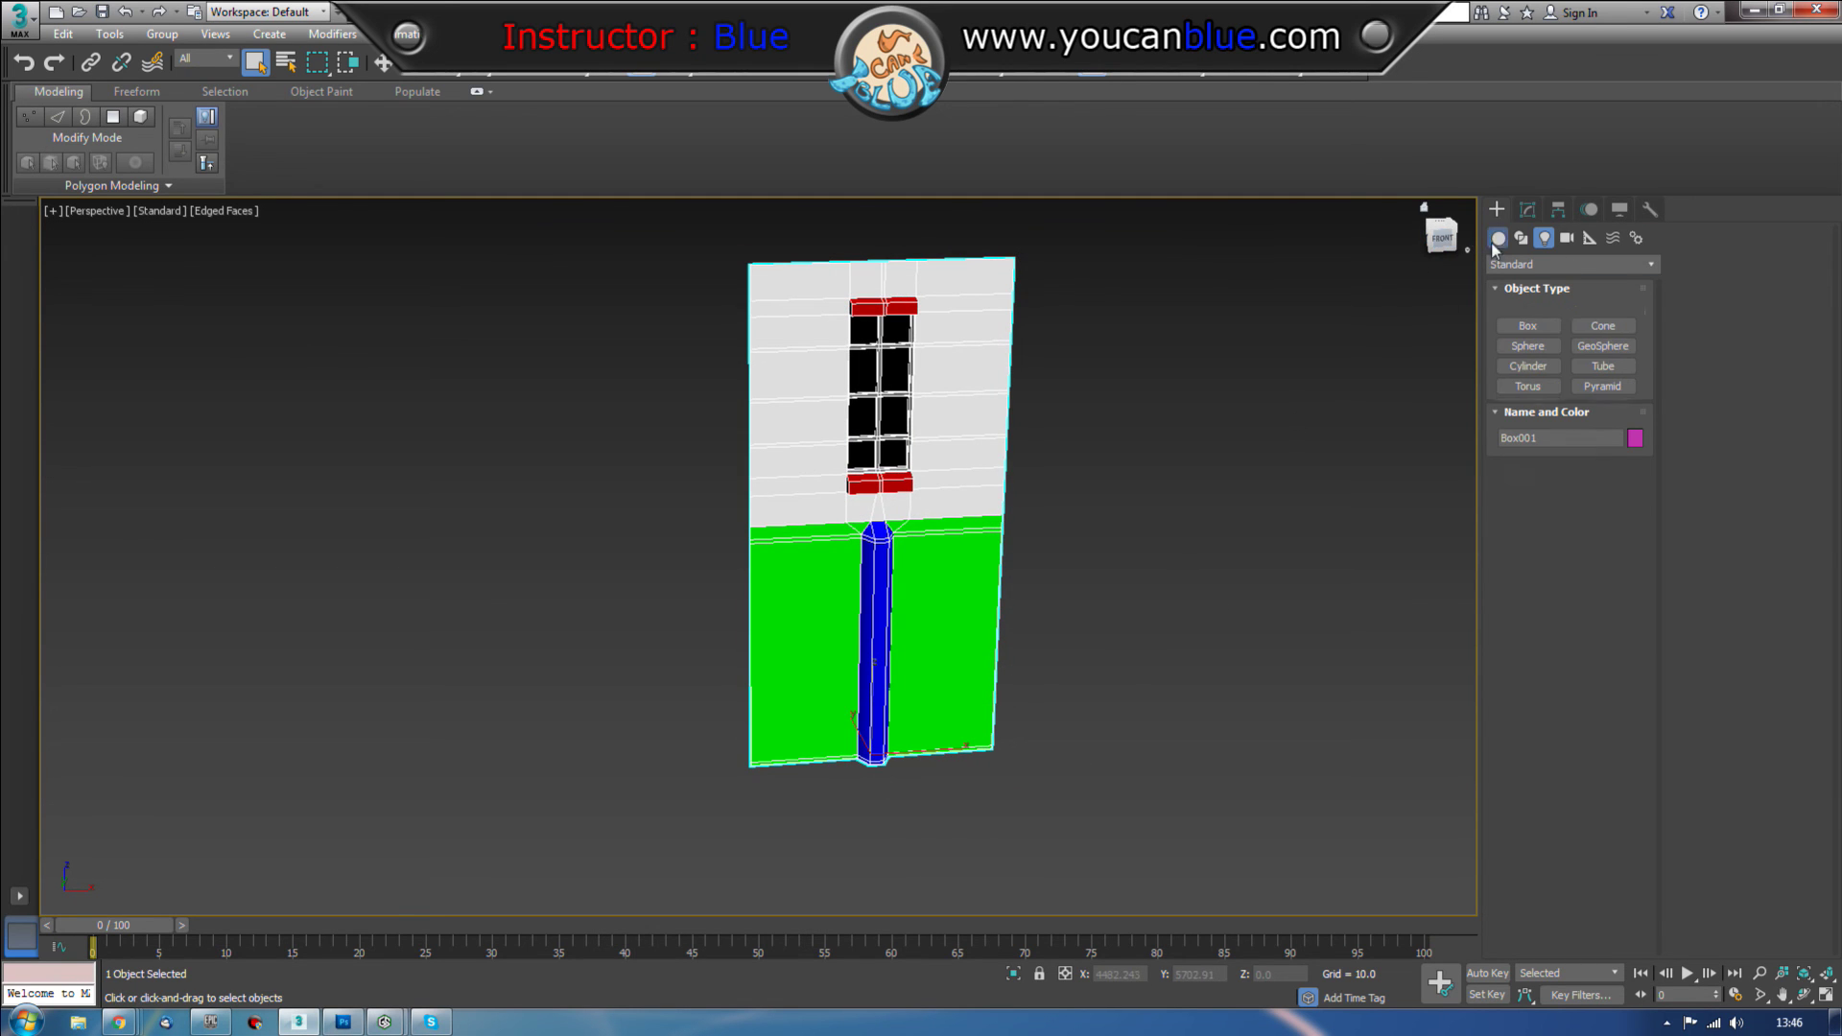
{"action": "left_click", "coordinate": [1531, 326]}
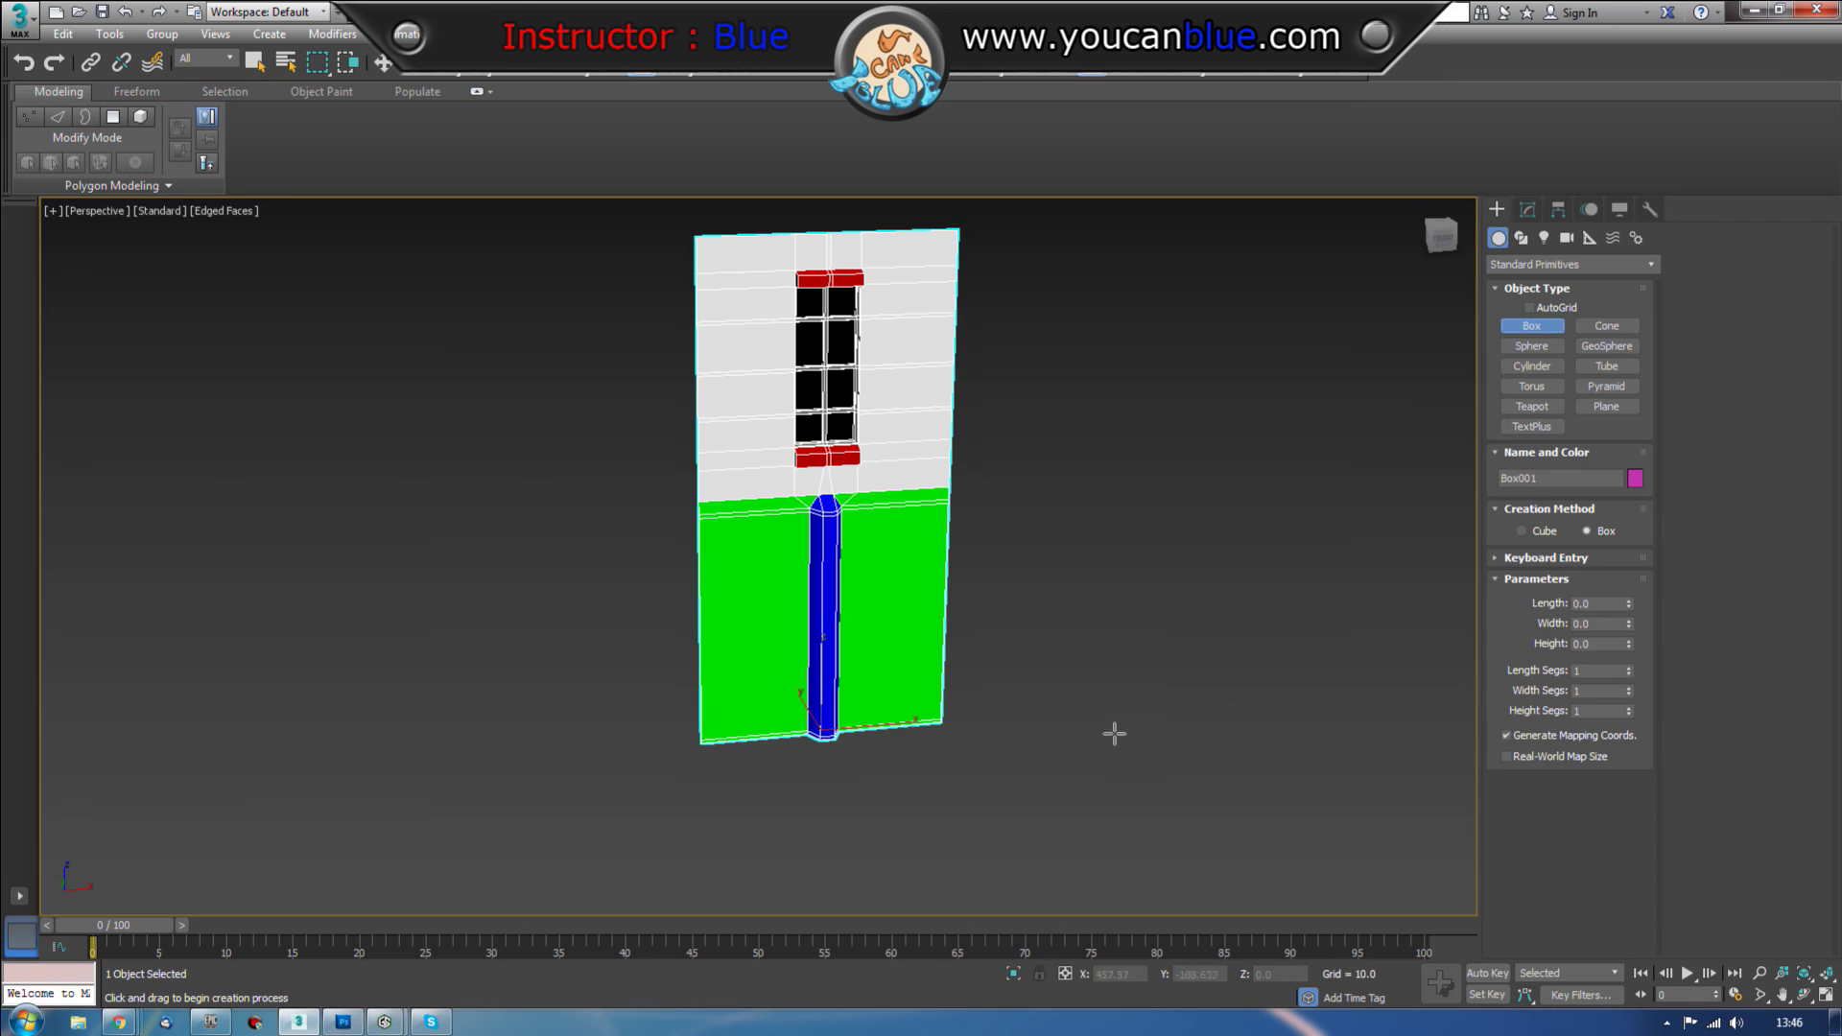
{"action": "left_click_drag", "start_coordinate": [1193, 649], "coordinate": [1084, 729]}
{"action": "left_click", "coordinate": [1106, 640]}
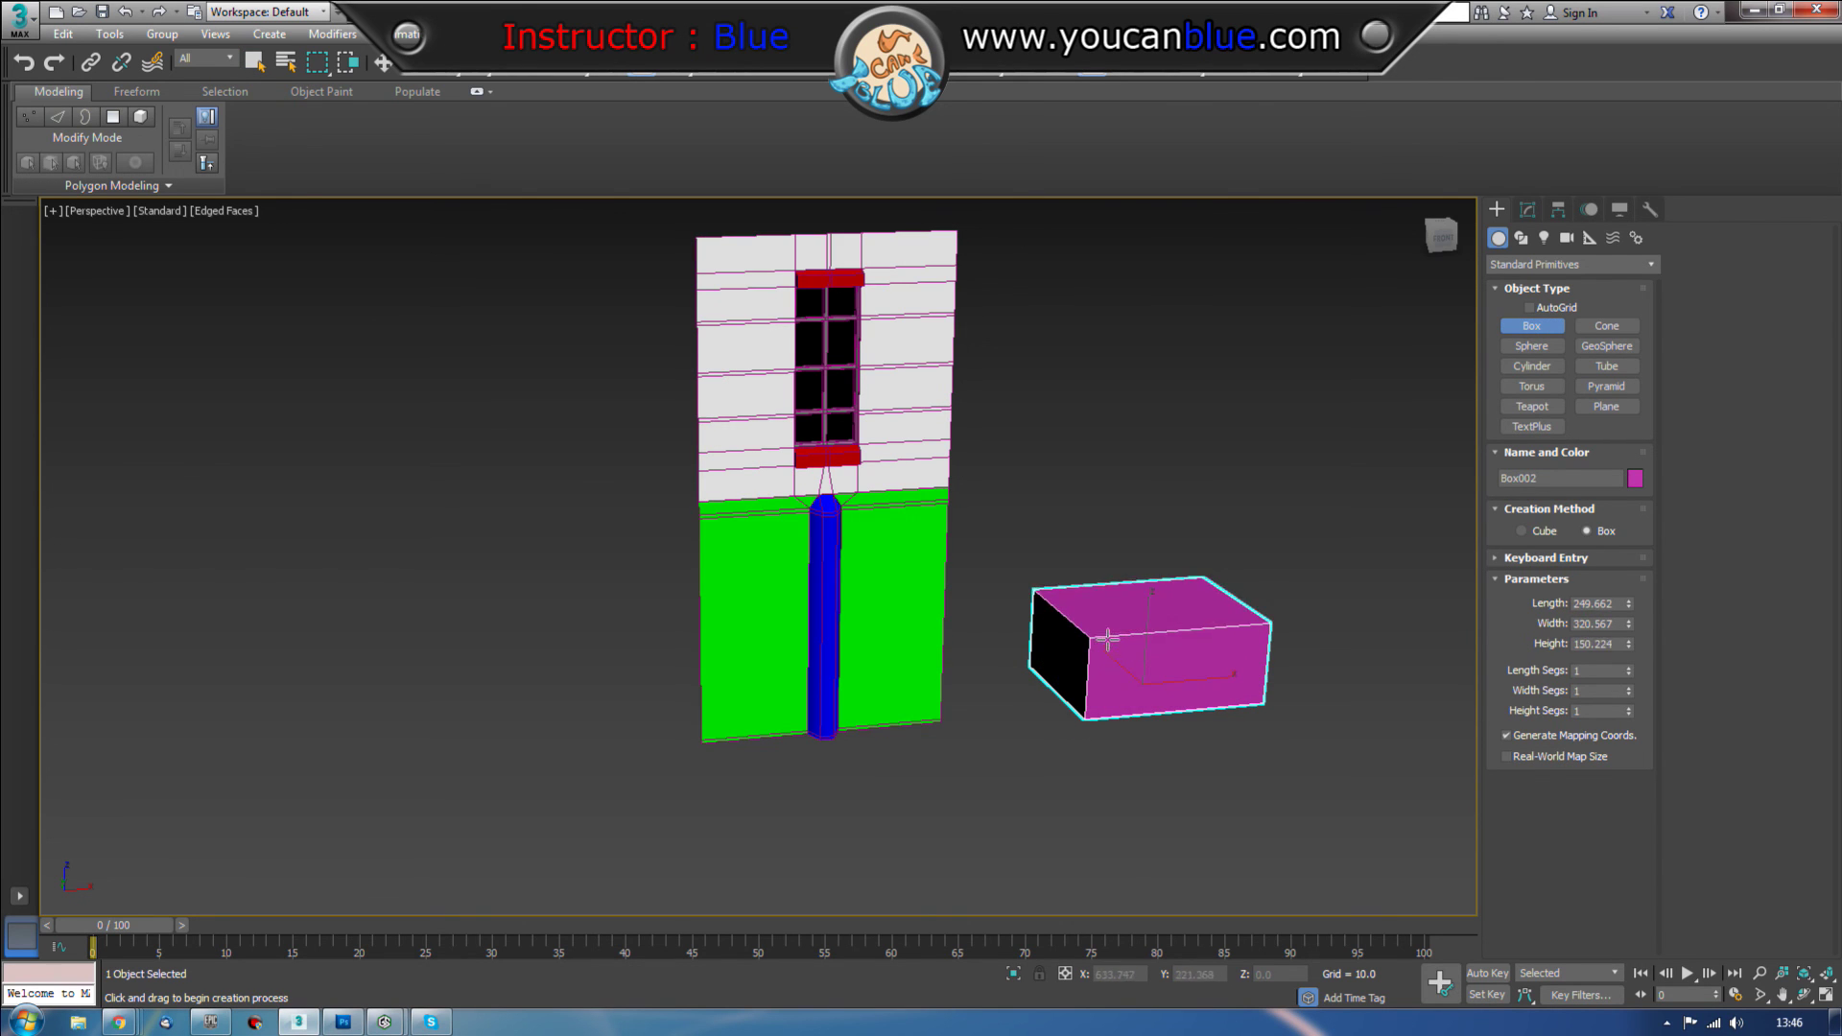
{"action": "left_click", "coordinate": [1132, 573]}
{"action": "right_click", "coordinate": [1370, 592]}
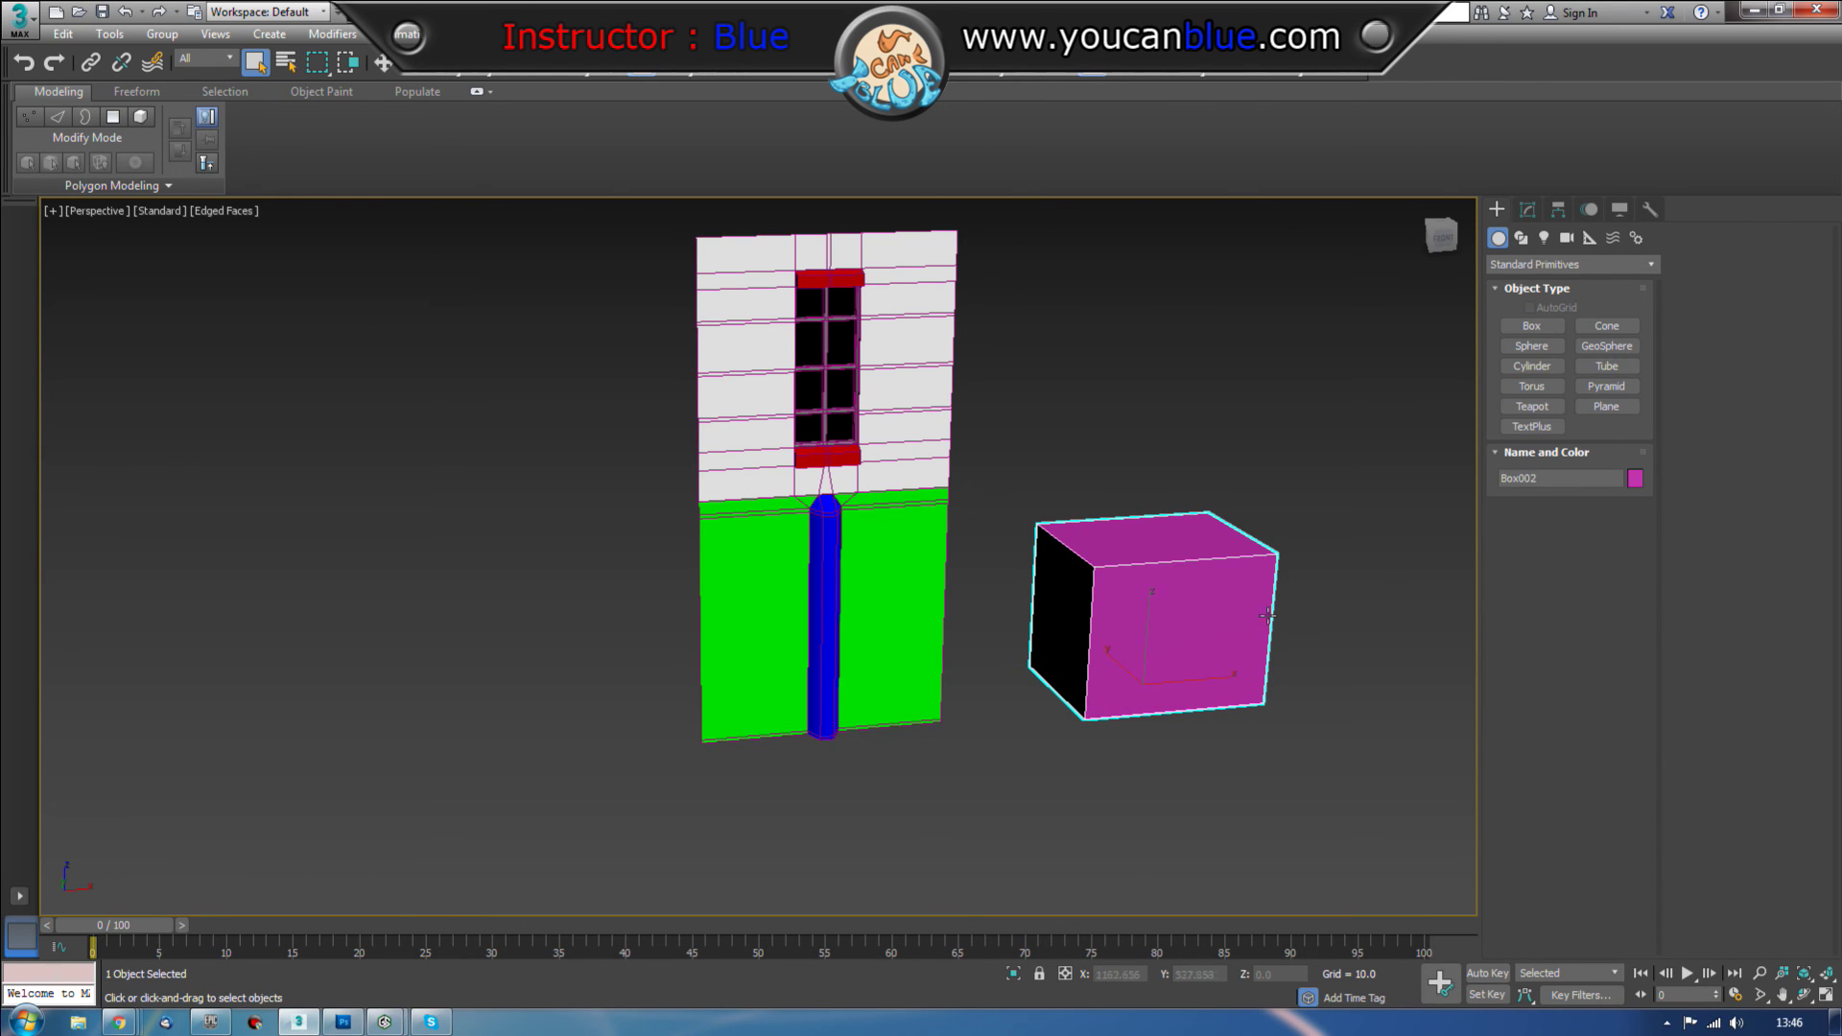
Step: Set the box's length to 300, width to 20 and height to 300
{"action": "left_click", "coordinate": [1528, 209]}
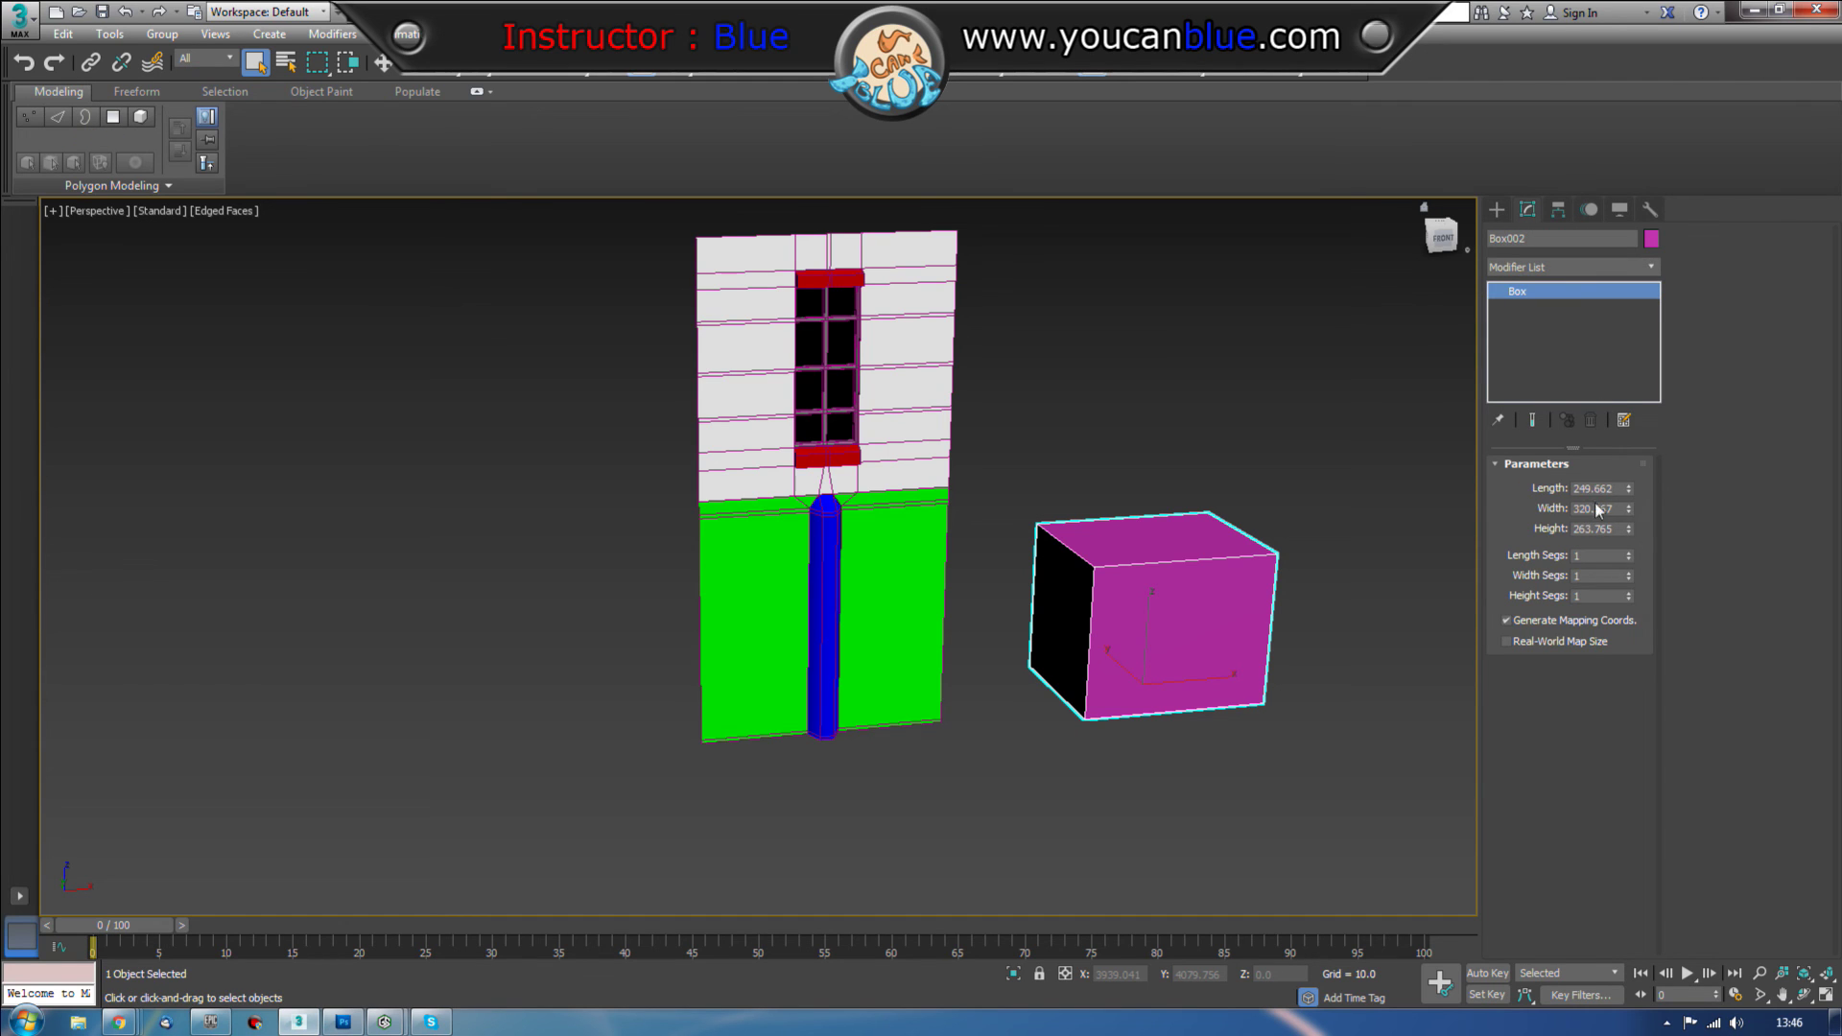
{"action": "type", "text": "300"}
{"action": "key", "text": "Tab"}
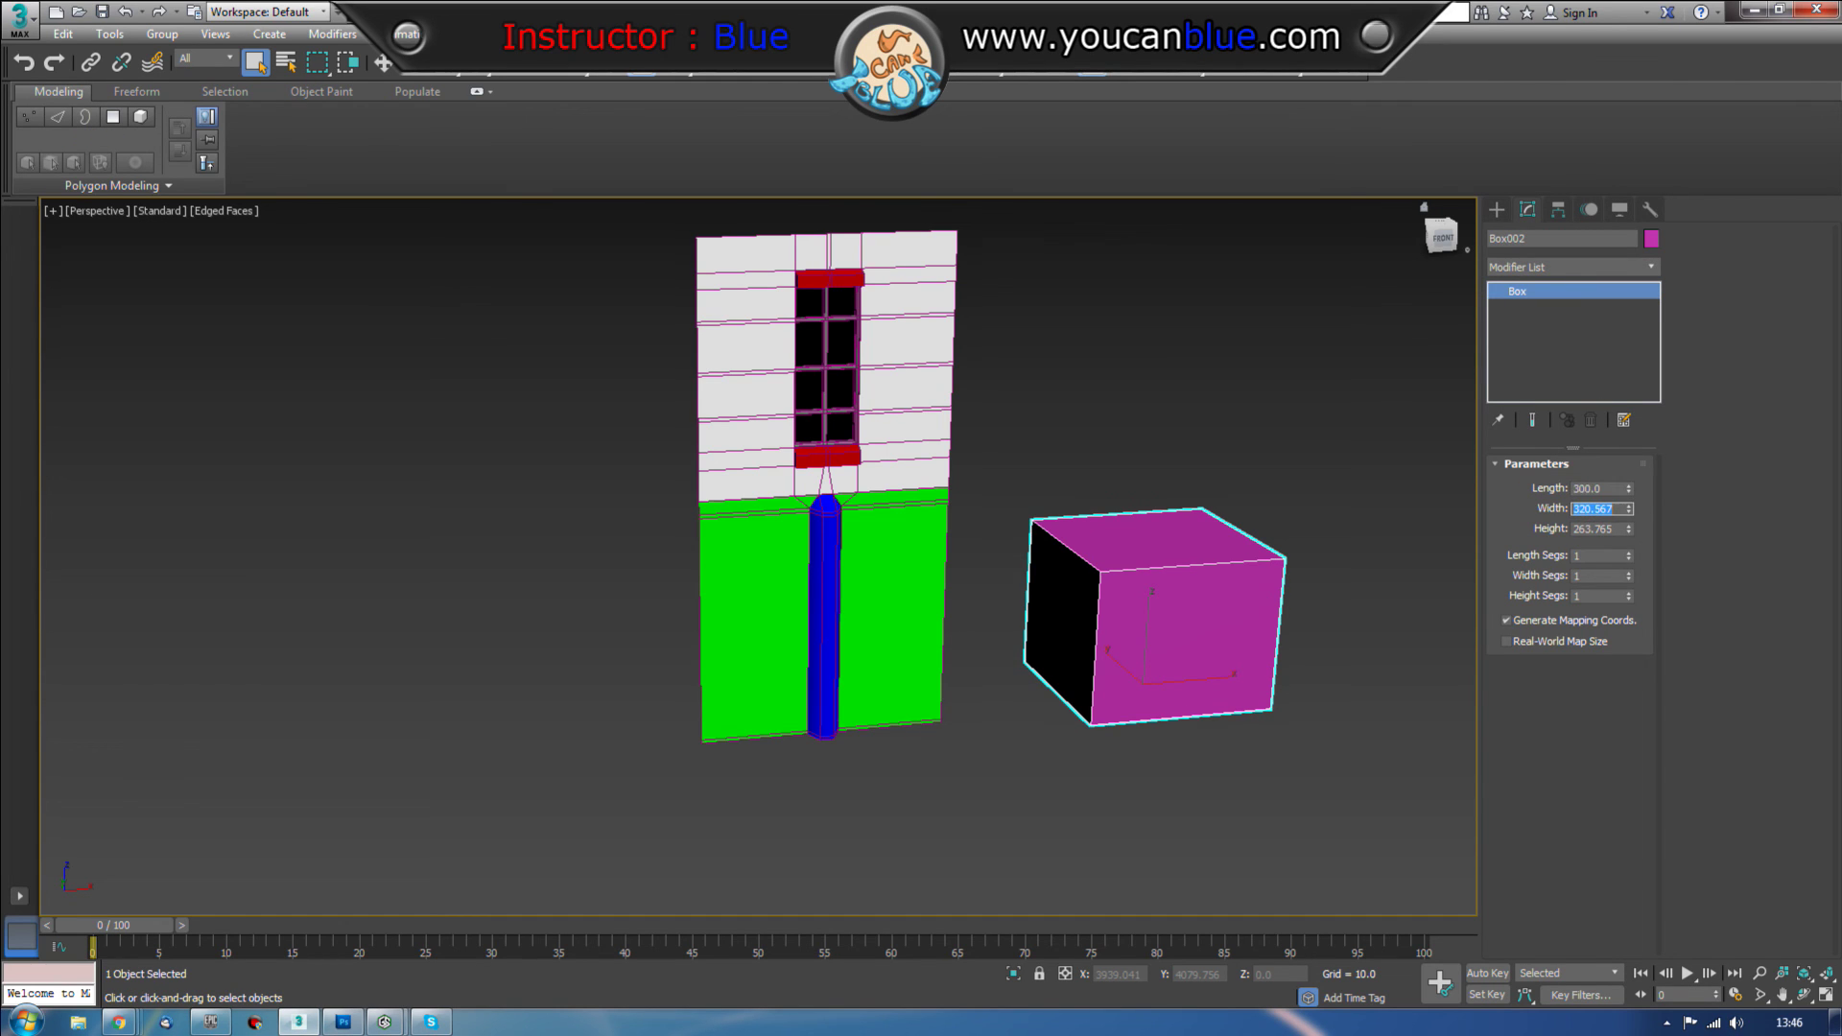
{"action": "type", "text": "20"}
{"action": "key", "text": "Tab"}
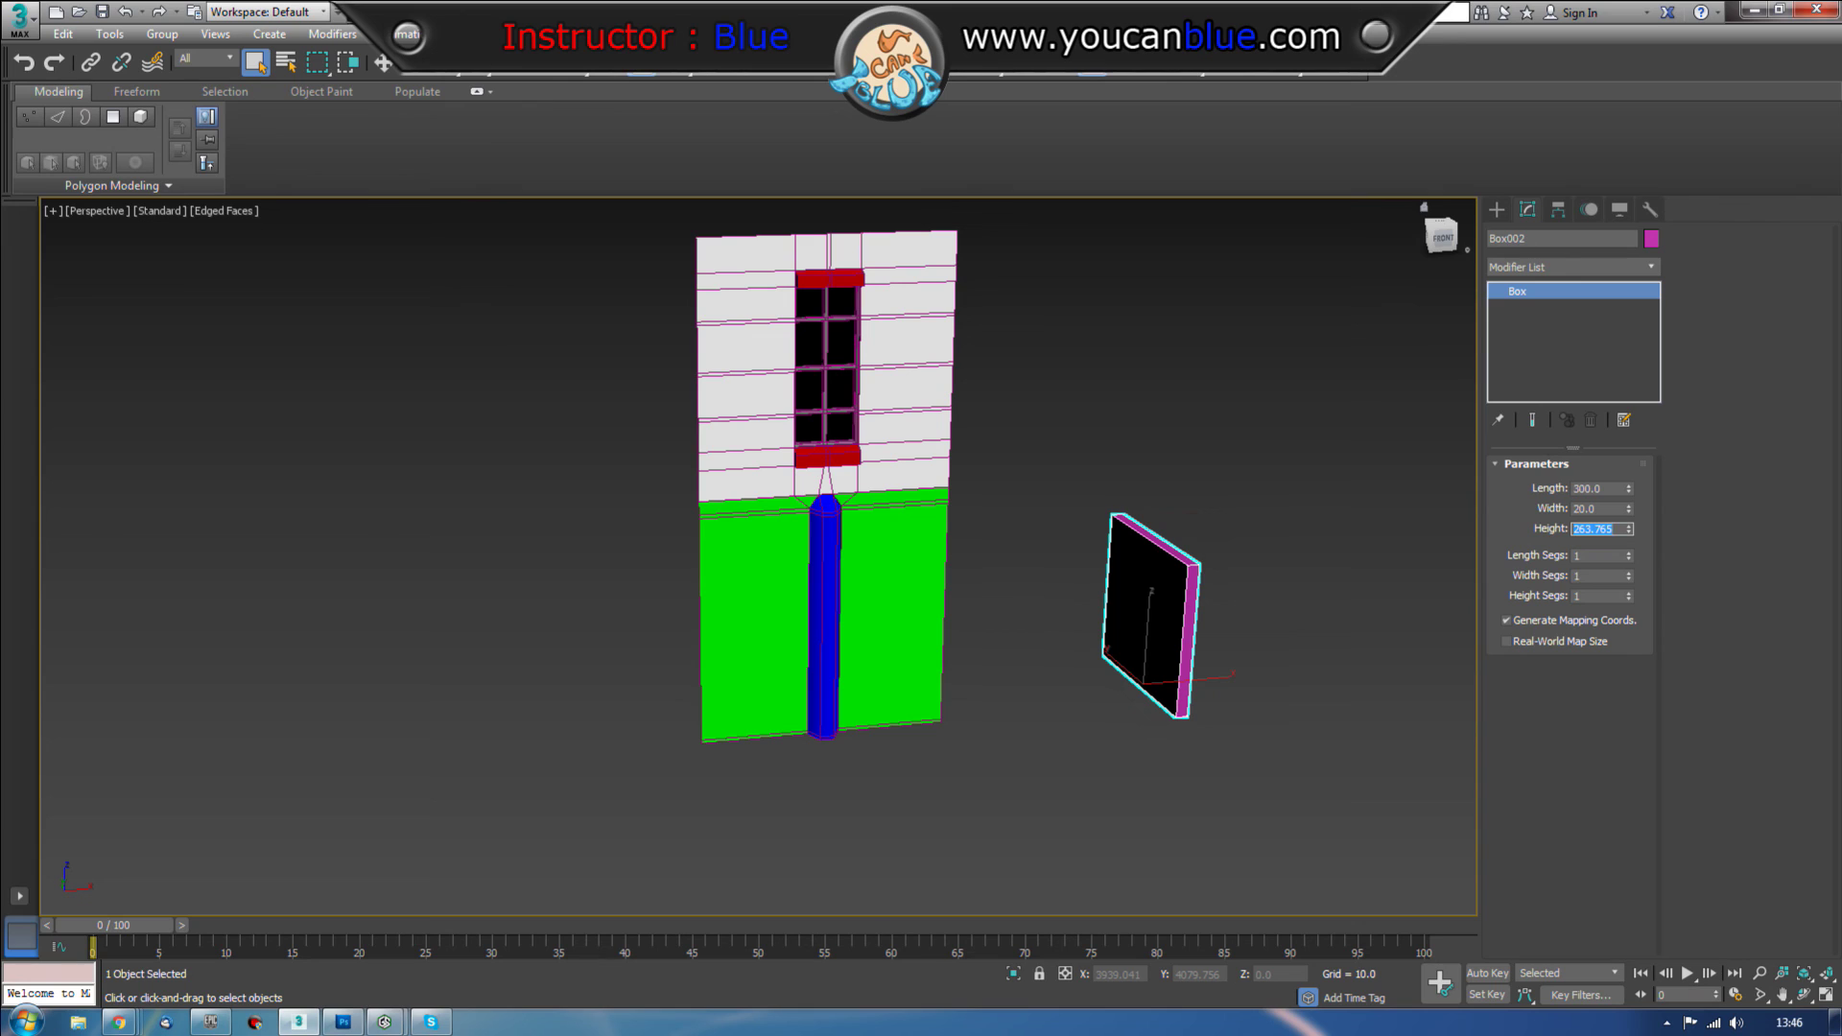
{"action": "type", "text": "300"}
{"action": "key", "text": "Tab"}
Step: Resize the box to a wall-shaped panel with length 20, width 300 and height 600
{"action": "key", "text": "shift+Tab"}
{"action": "key", "text": "shift+Tab"}
{"action": "key", "text": "shift+Tab"}
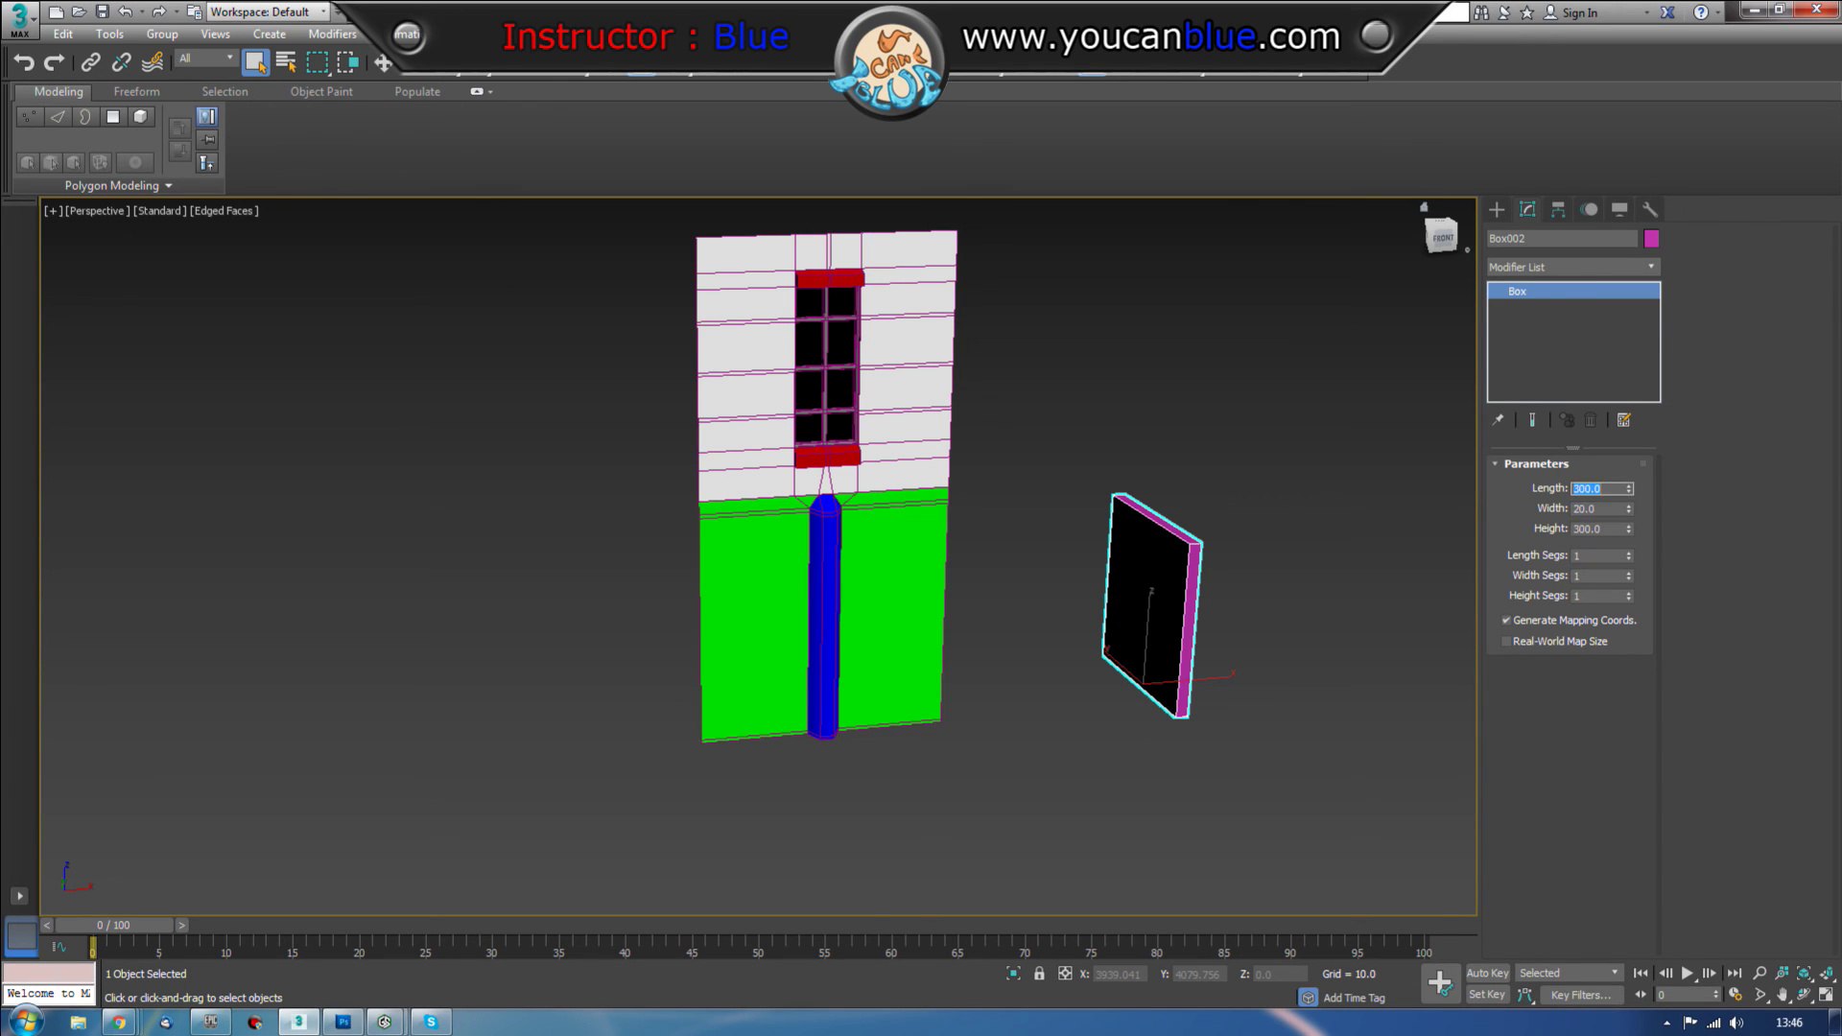
{"action": "type", "text": "20"}
{"action": "key", "text": "Tab"}
{"action": "type", "text": "300"}
{"action": "key", "text": "Tab"}
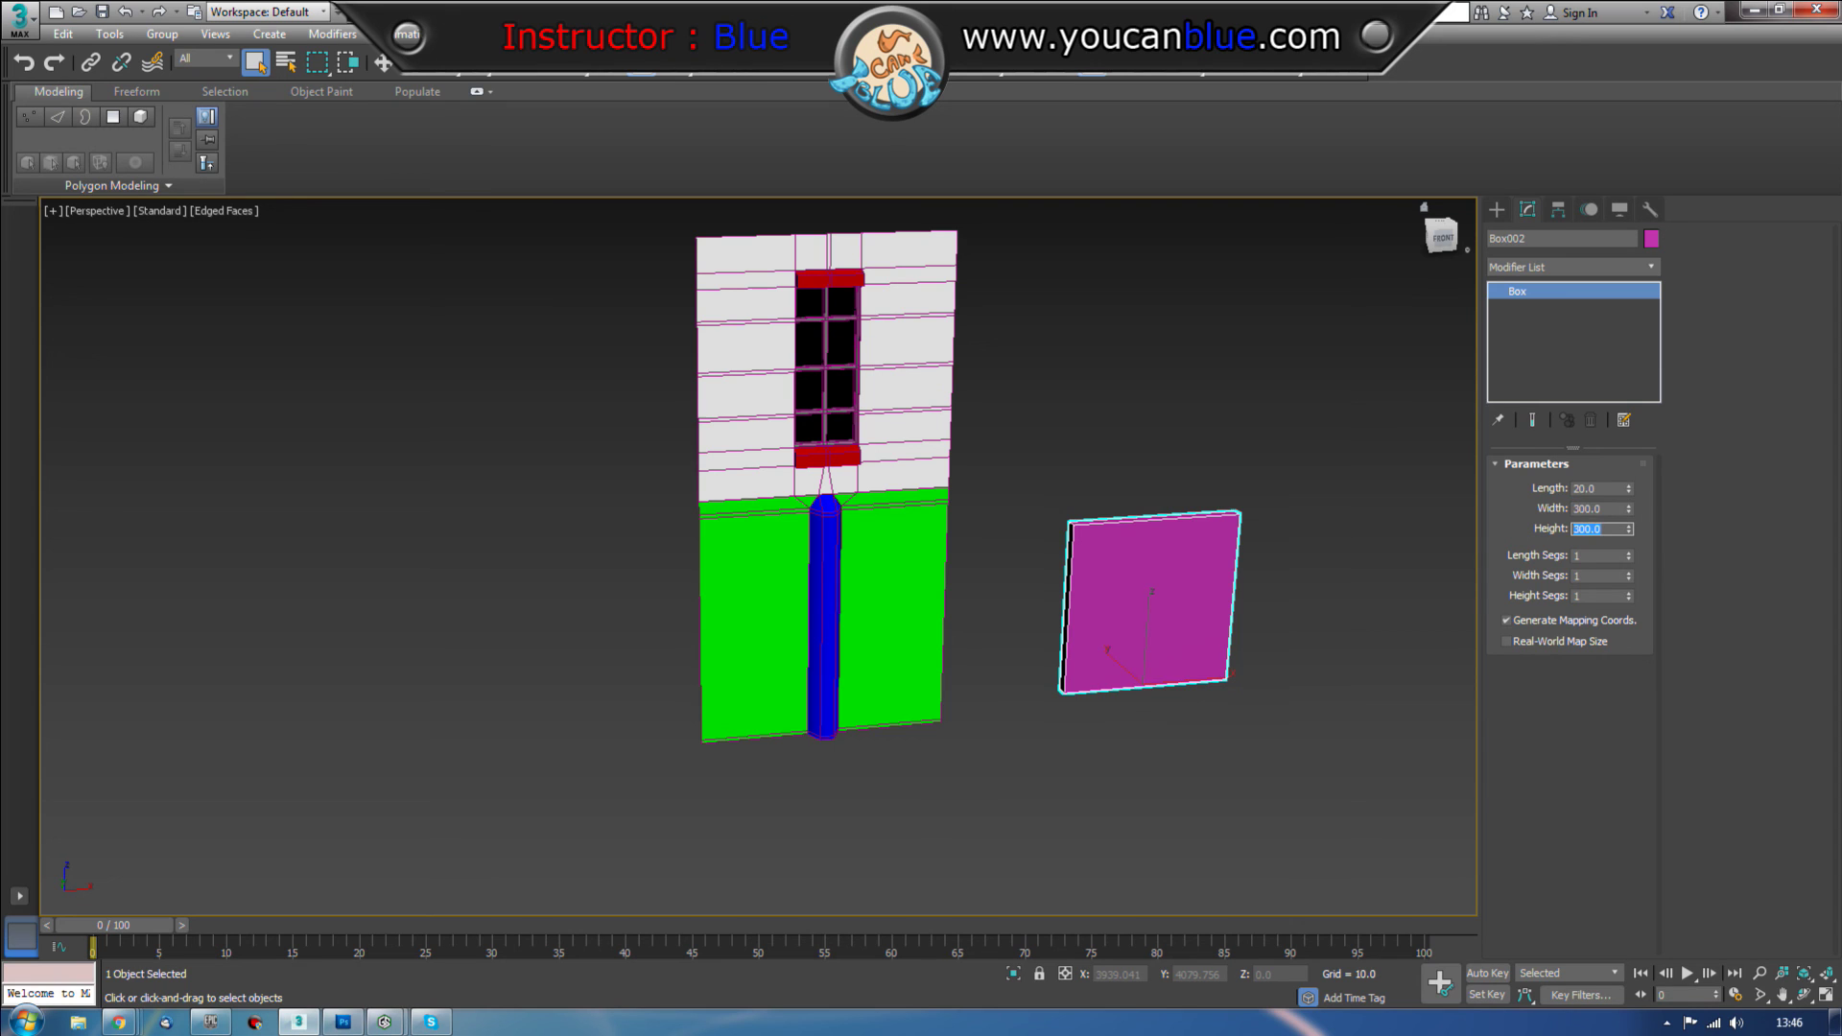
{"action": "type", "text": "600"}
{"action": "key", "text": "Tab"}
{"action": "left_click_drag", "start_coordinate": [1127, 686], "coordinate": [1061, 740]}
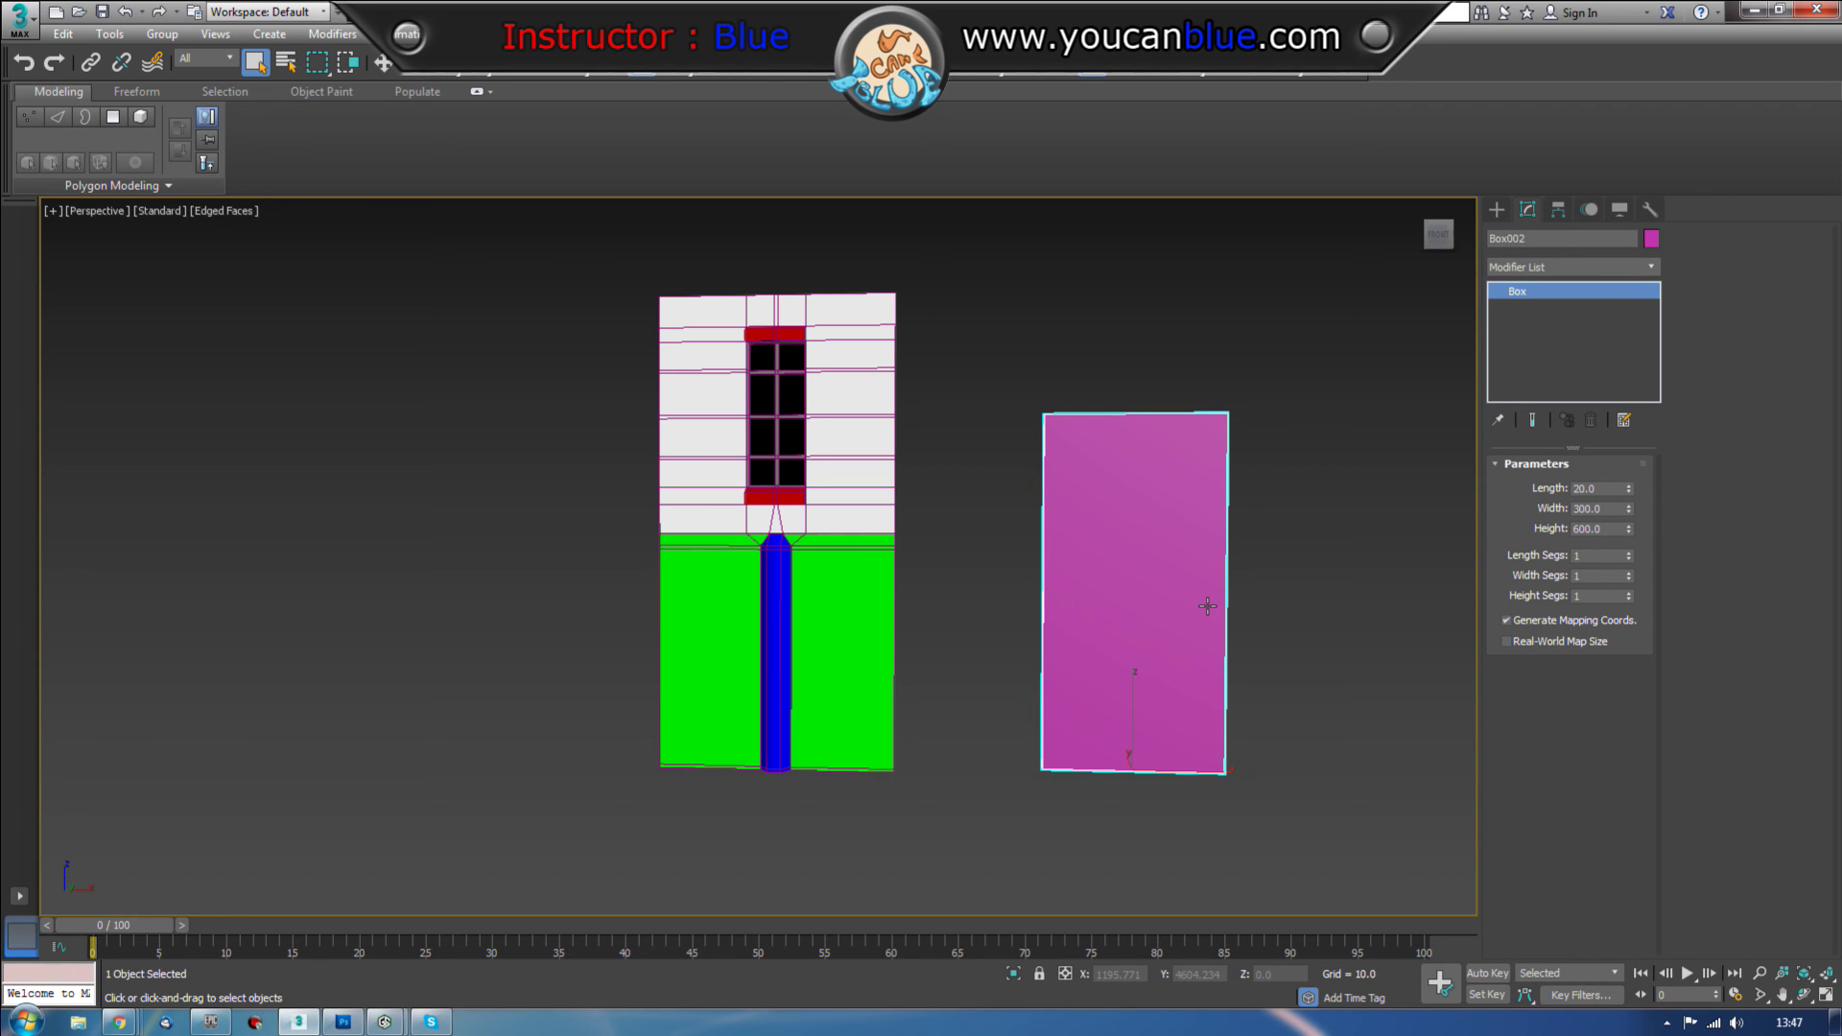
Step: Delete the demonstration box beside the wall, leaving only the wall model in the scene
{"action": "left_click", "coordinate": [1316, 599]}
{"action": "left_click_drag", "start_coordinate": [1264, 351], "coordinate": [1141, 529]}
{"action": "key", "text": "Delete"}
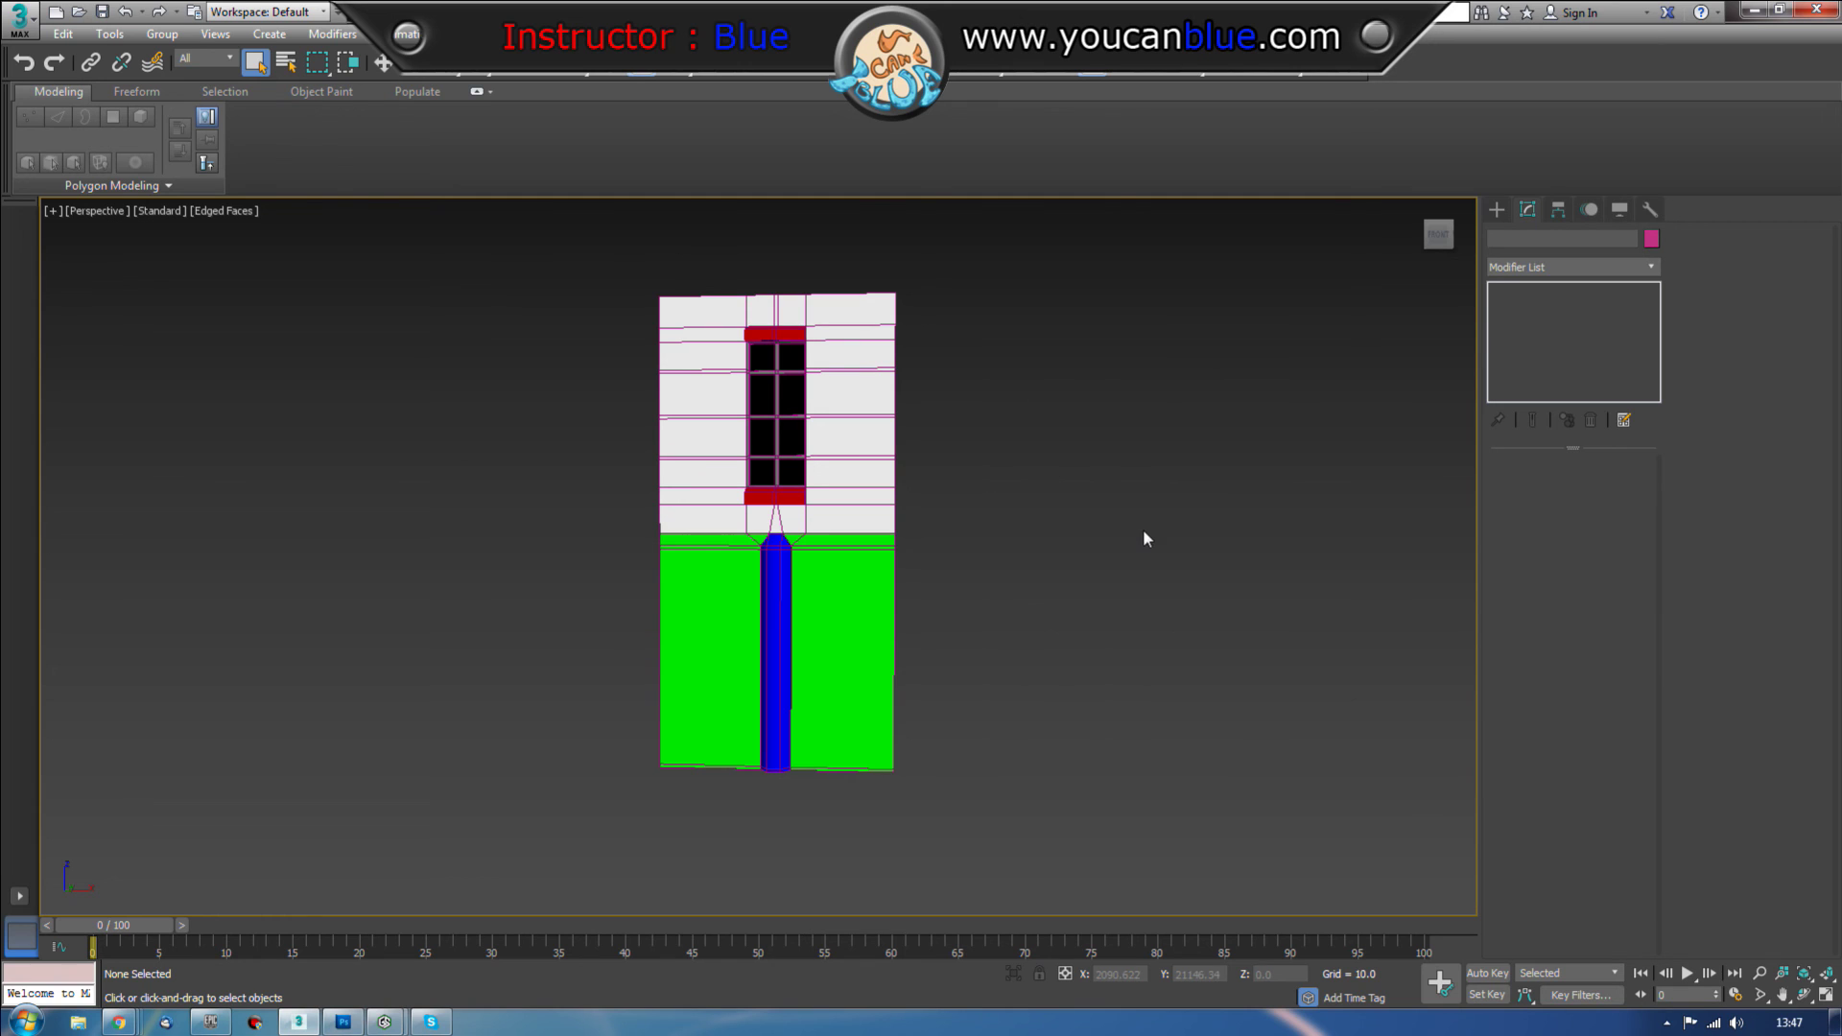
{"action": "scroll", "coordinate": [1213, 522], "scroll_direction": "up", "scroll_amount": 3}
{"action": "scroll", "coordinate": [384, 657], "scroll_direction": "down", "scroll_amount": 3}
{"action": "left_click_drag", "start_coordinate": [410, 662], "coordinate": [655, 547]}
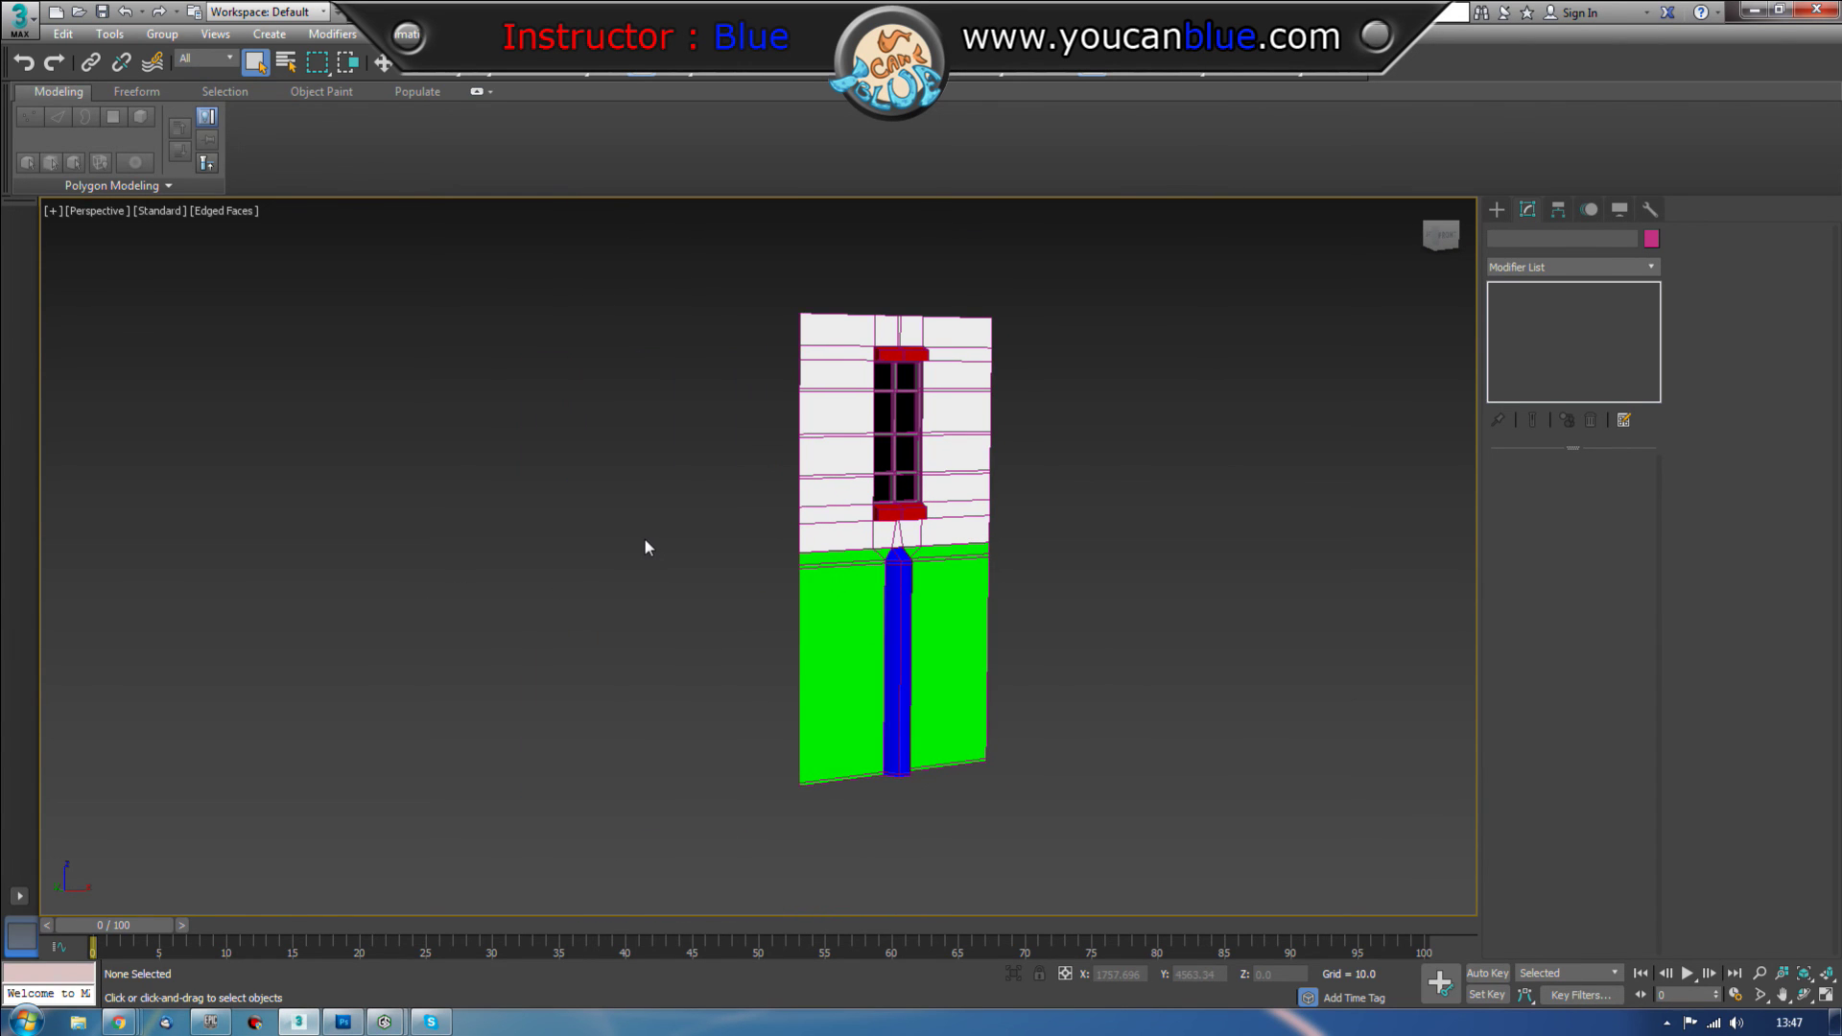